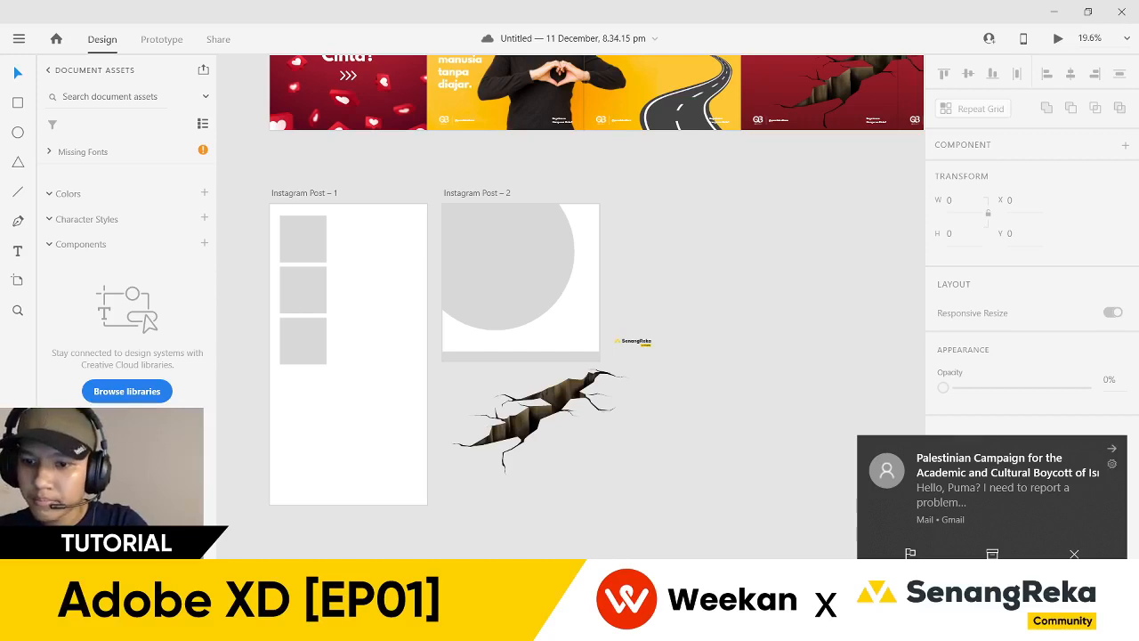
- Dismiss the mail notification, lower the system volume, and scroll over the durian artboards
left_click(1074, 553)
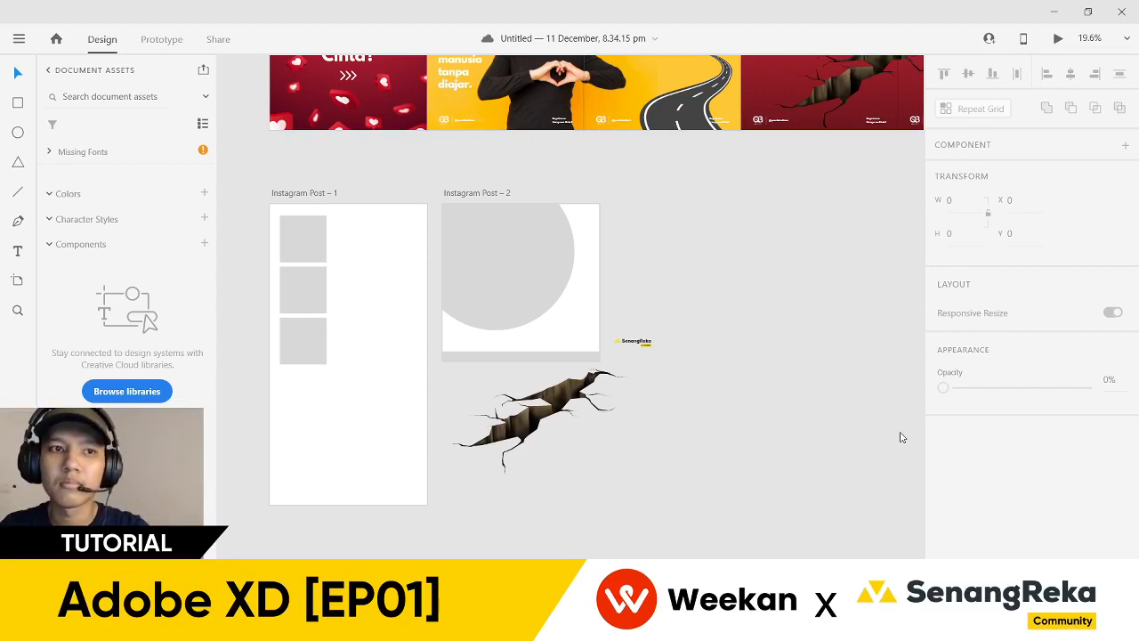
key("XF86AudioLowerVolume")
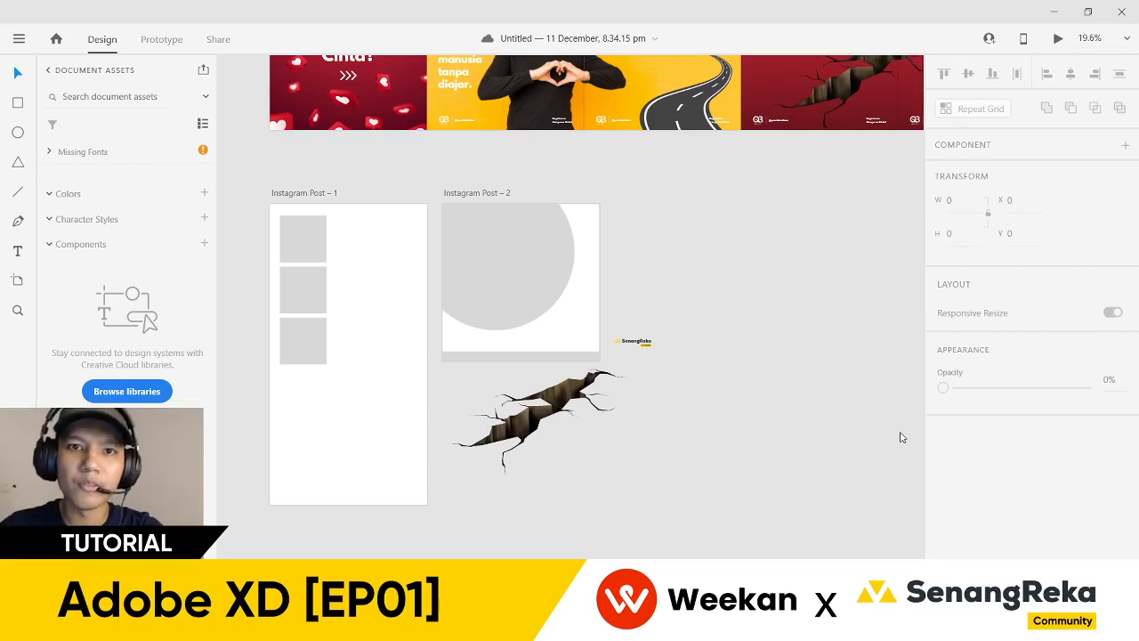
scroll(708, 241, "up", 5)
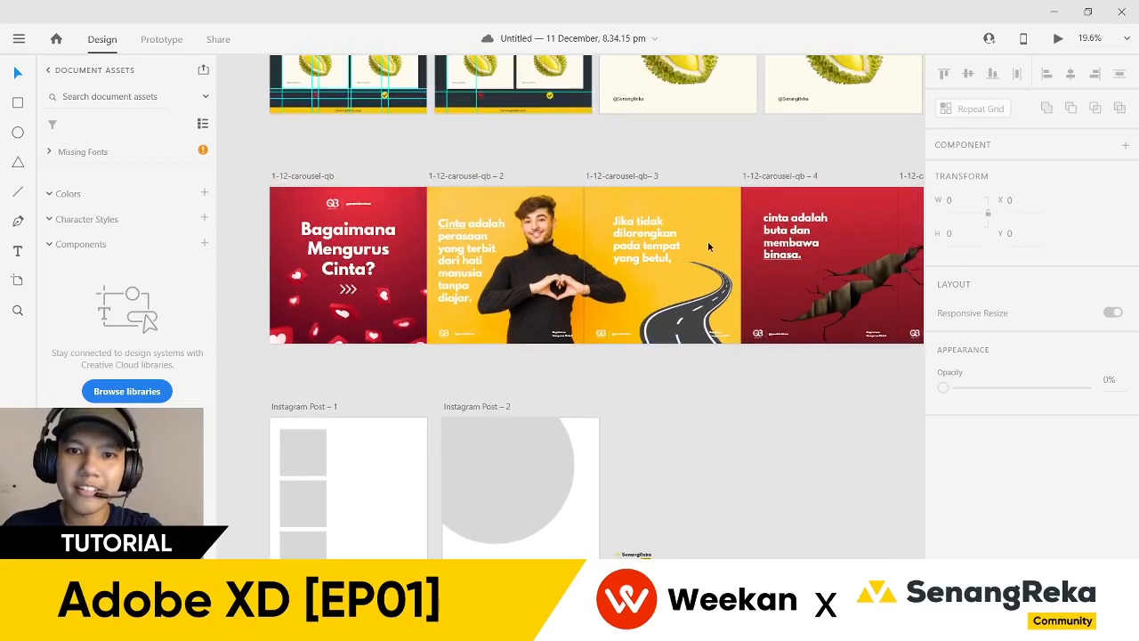
scroll(694, 226, "up", 3)
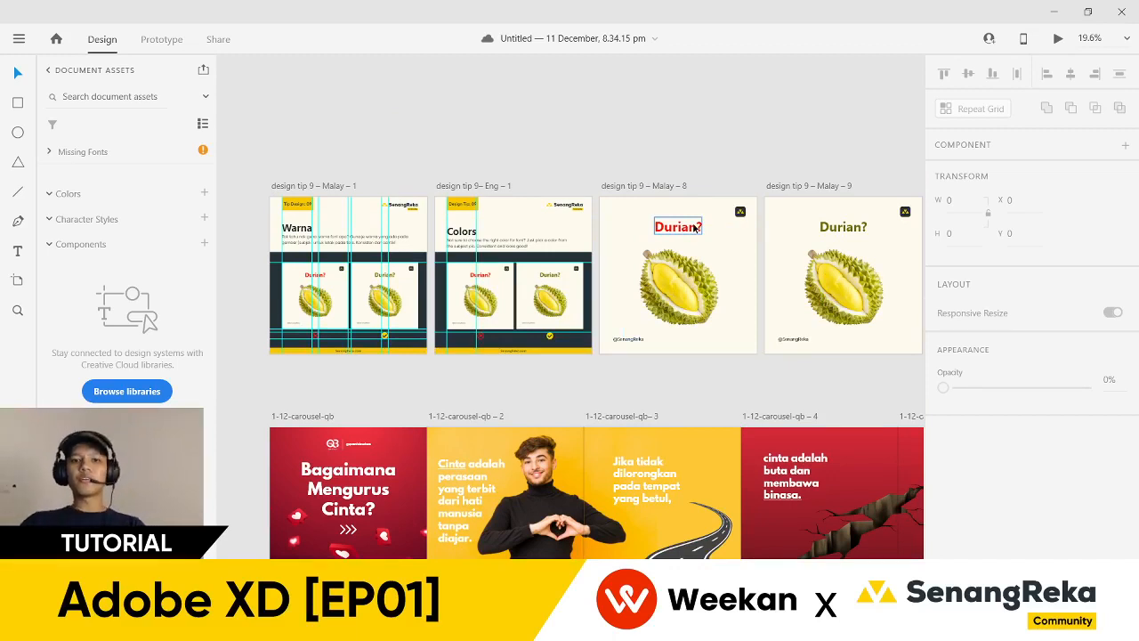
- Scroll across the carousel artboards and zoom out to 8.9% to see every artboard
scroll(695, 228, "down", 1)
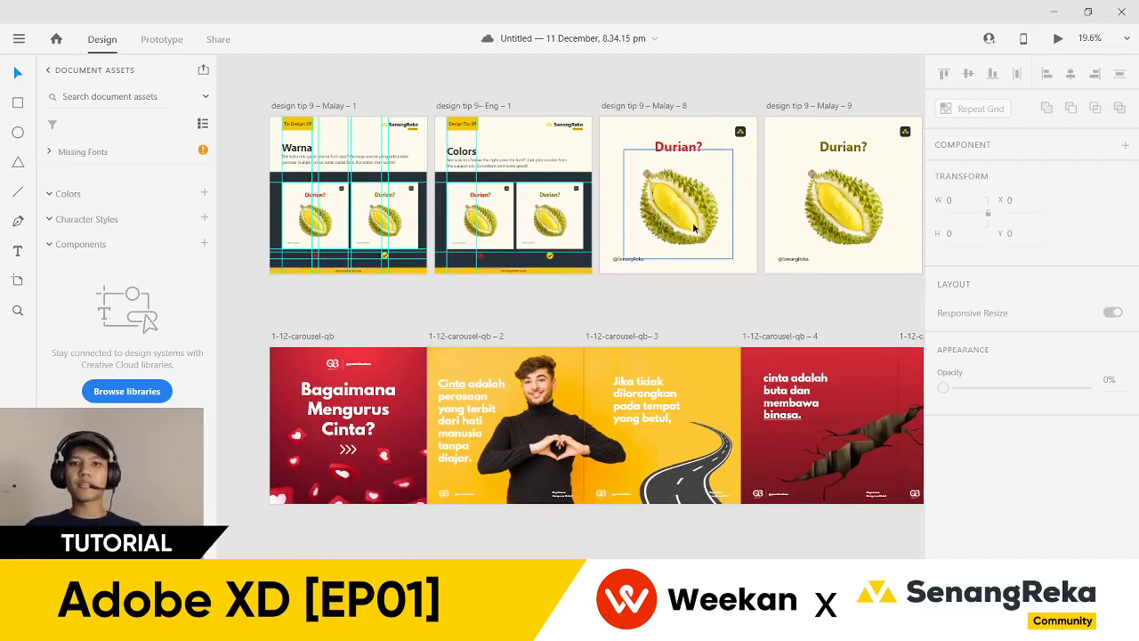
scroll(694, 228, "down", 2)
scroll(482, 147, "up", 4)
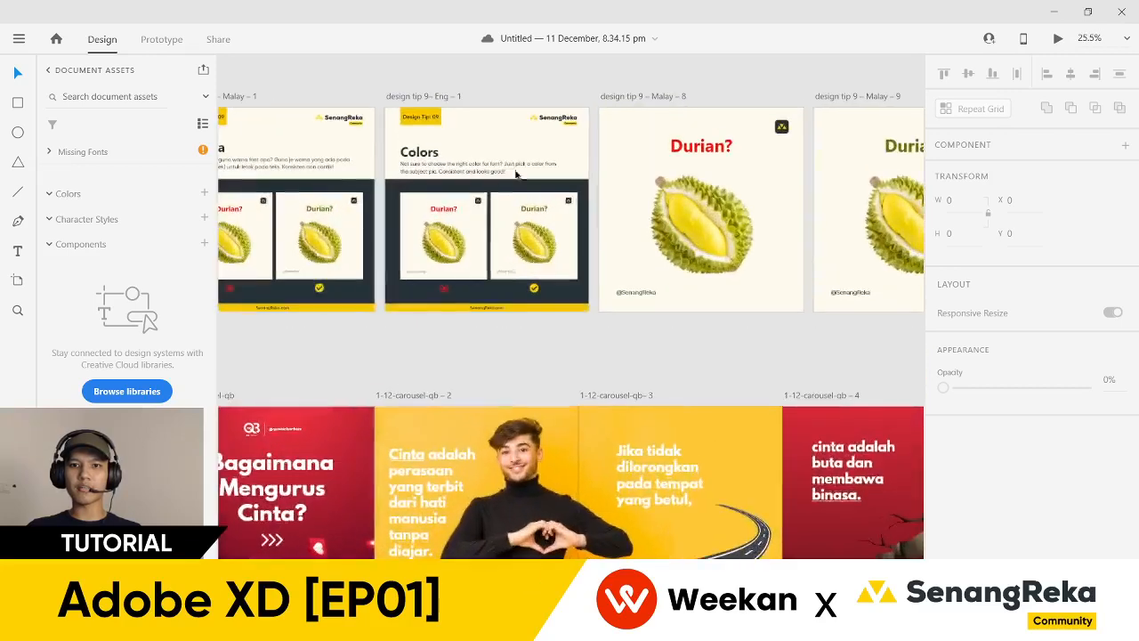
scroll(482, 147, "up", 2)
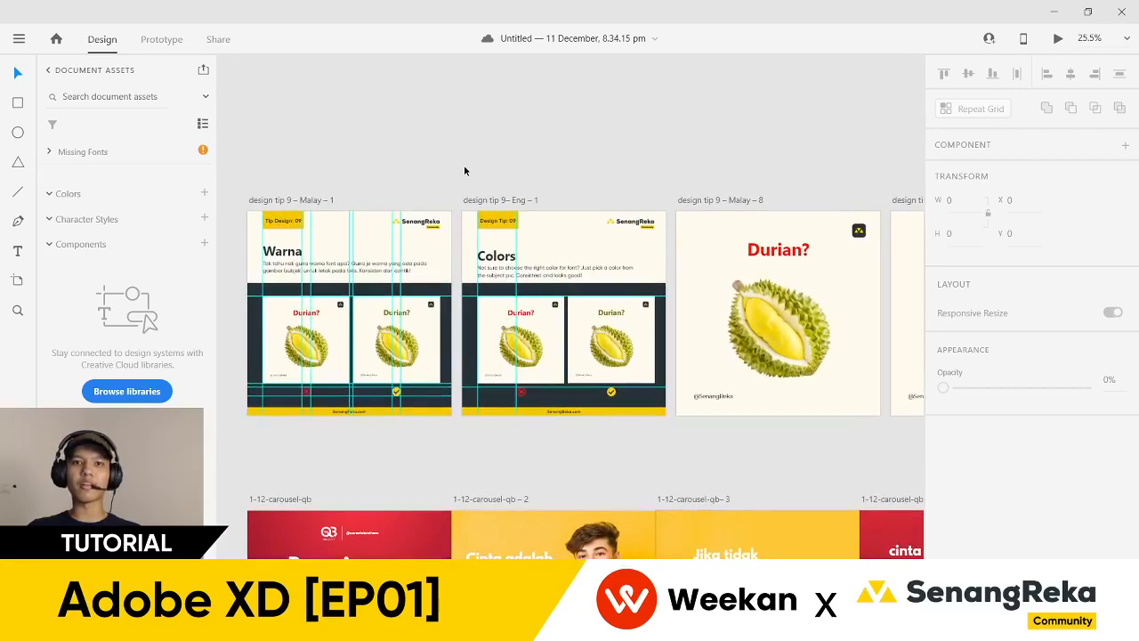
scroll(508, 186, "down", 2)
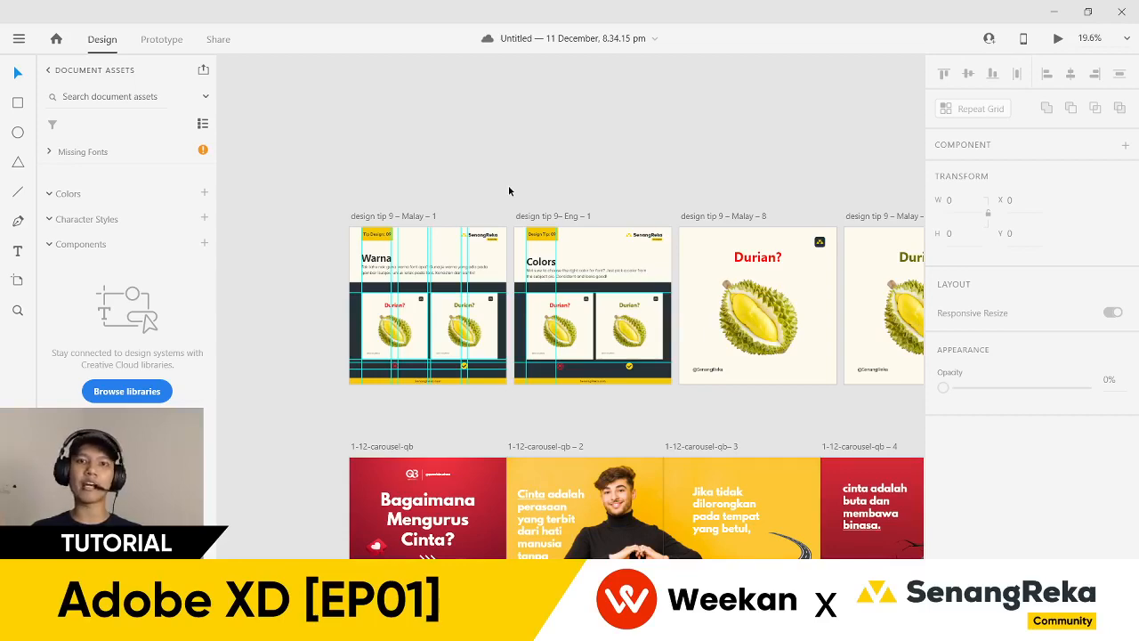
scroll(472, 168, "down", 5)
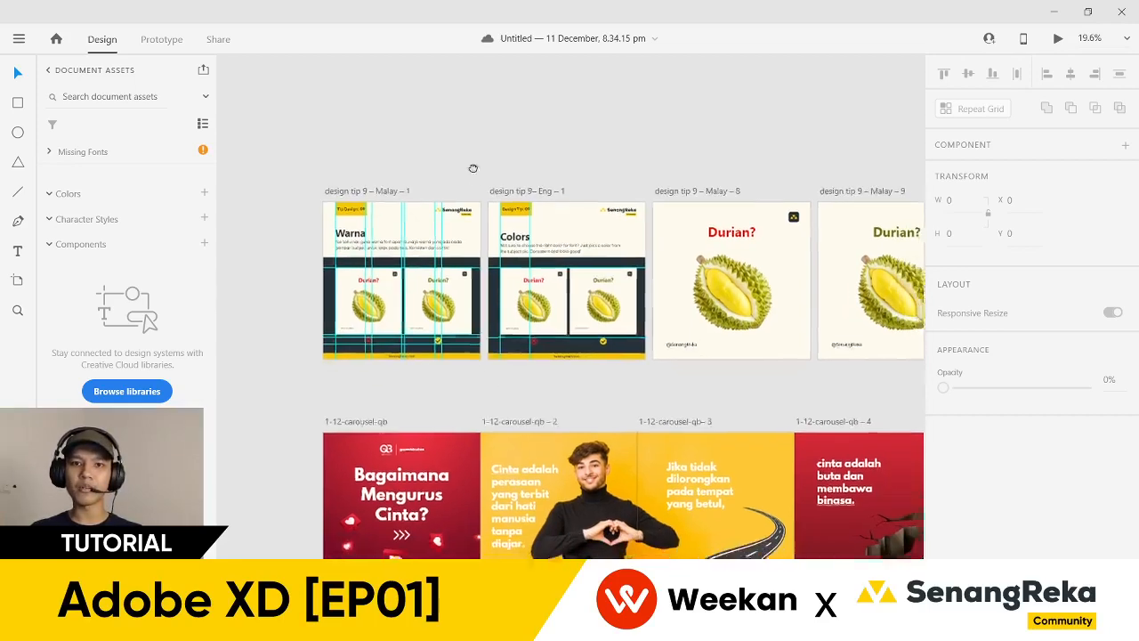
scroll(477, 321, "up", 3)
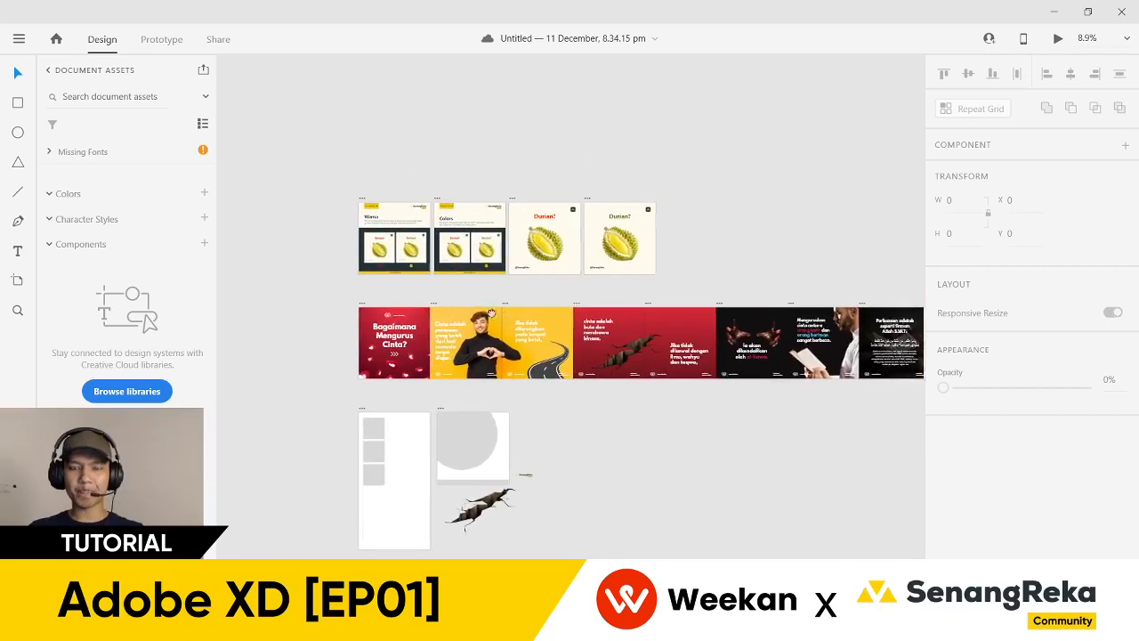
- Zoom out from 15.1% to 11.6% and pan so the durian and red quote rows fit
left_click_drag(411, 265, 410, 265)
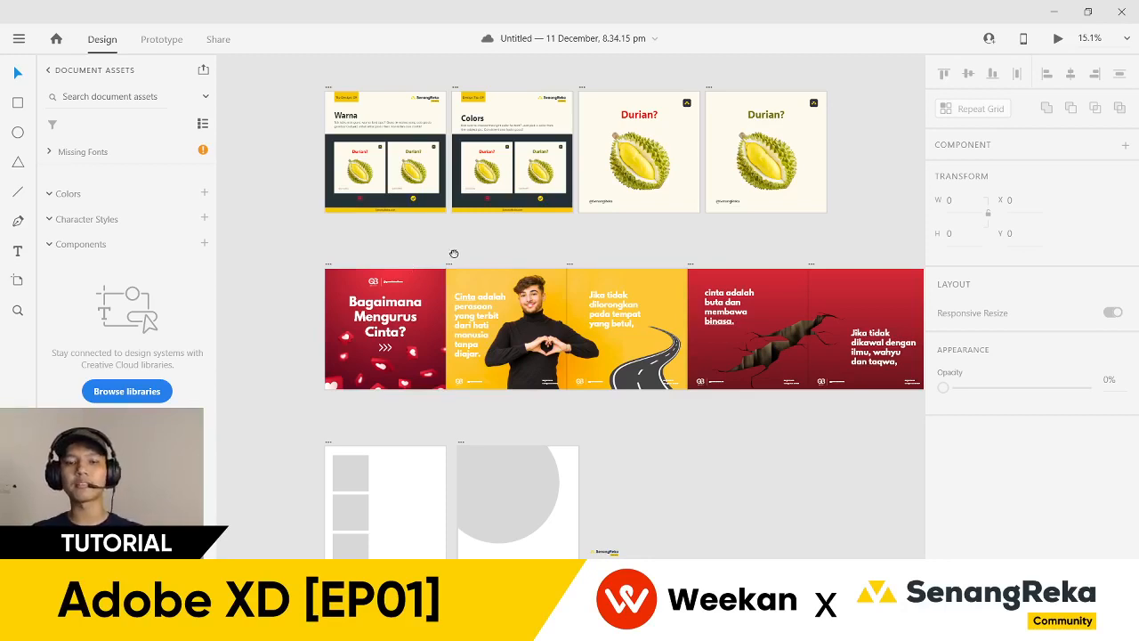
left_click_drag(410, 265, 443, 253)
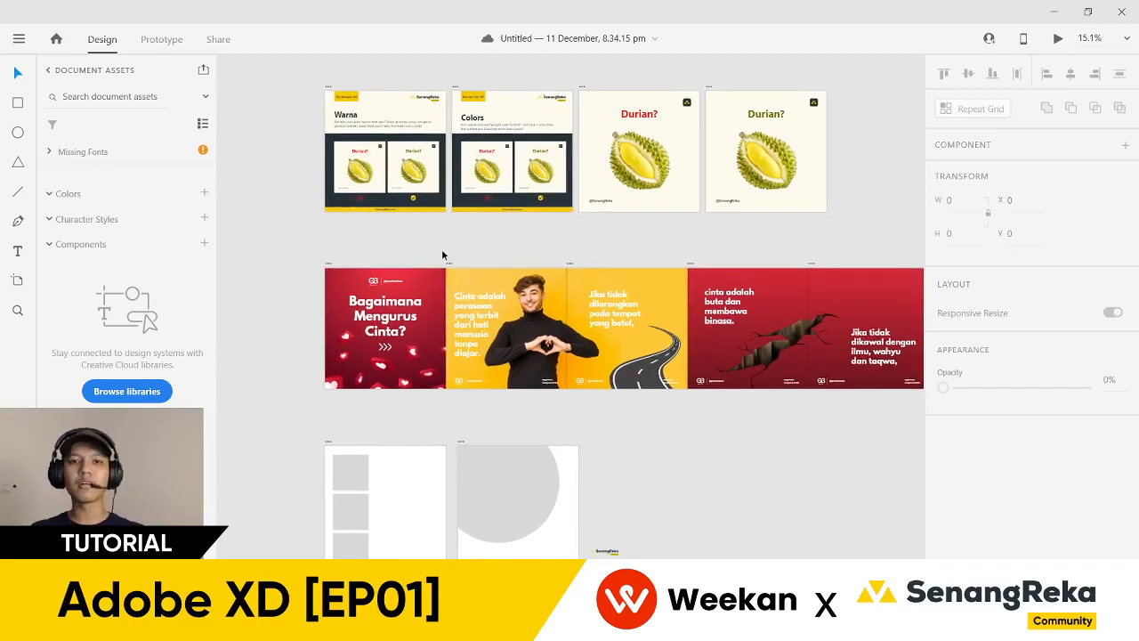
scroll(443, 253, "down", 2)
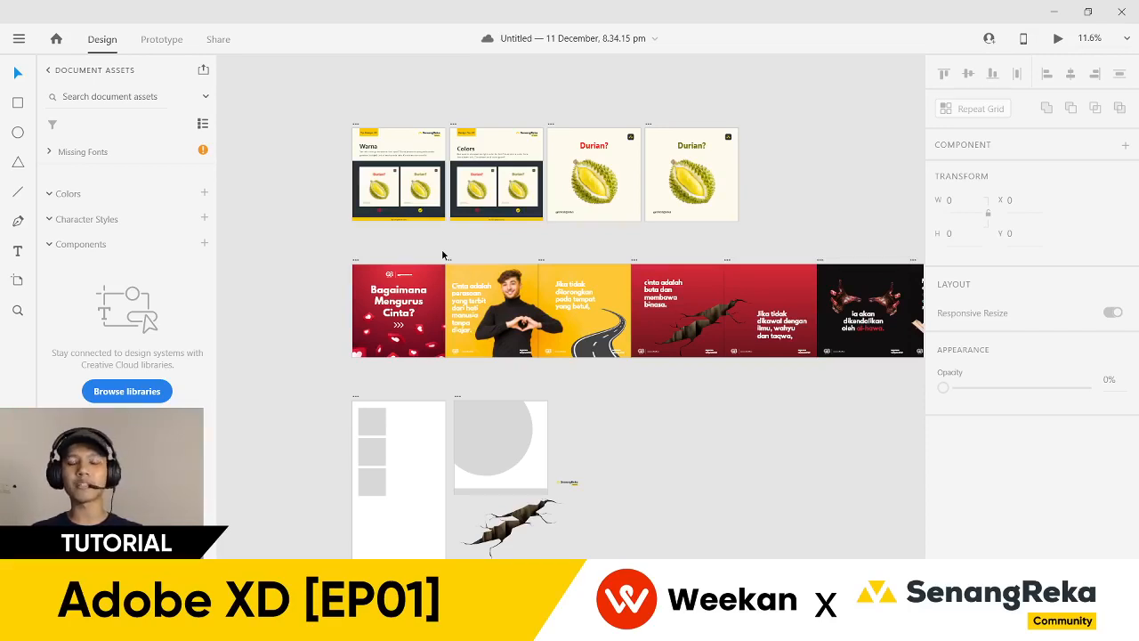
left_click_drag(442, 248, 472, 270)
left_click(27, 40)
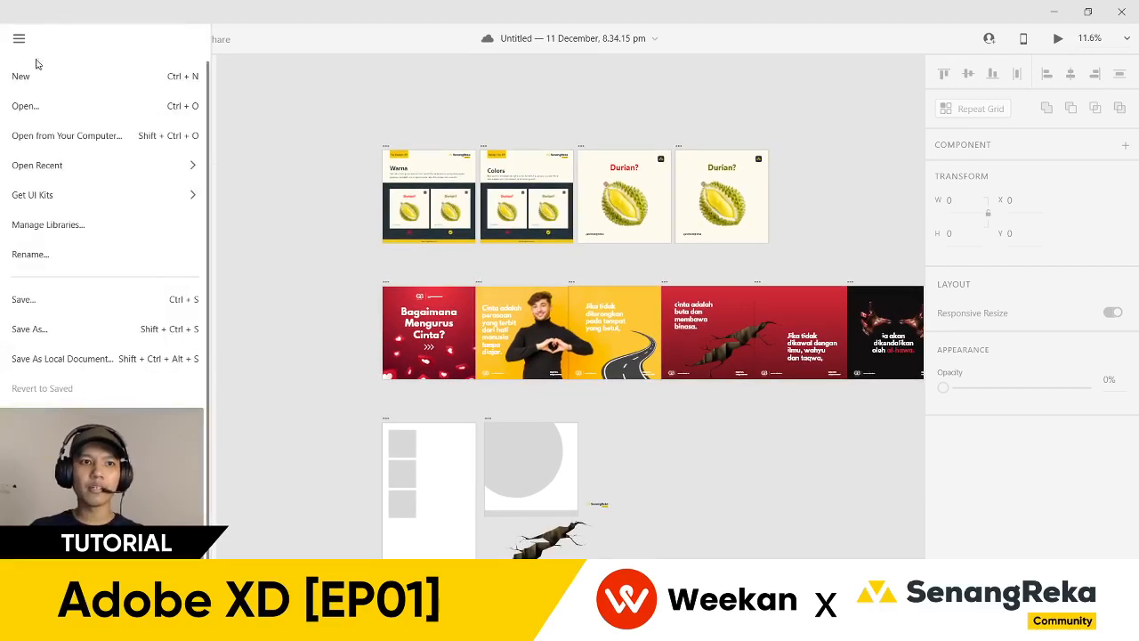
left_click(52, 100)
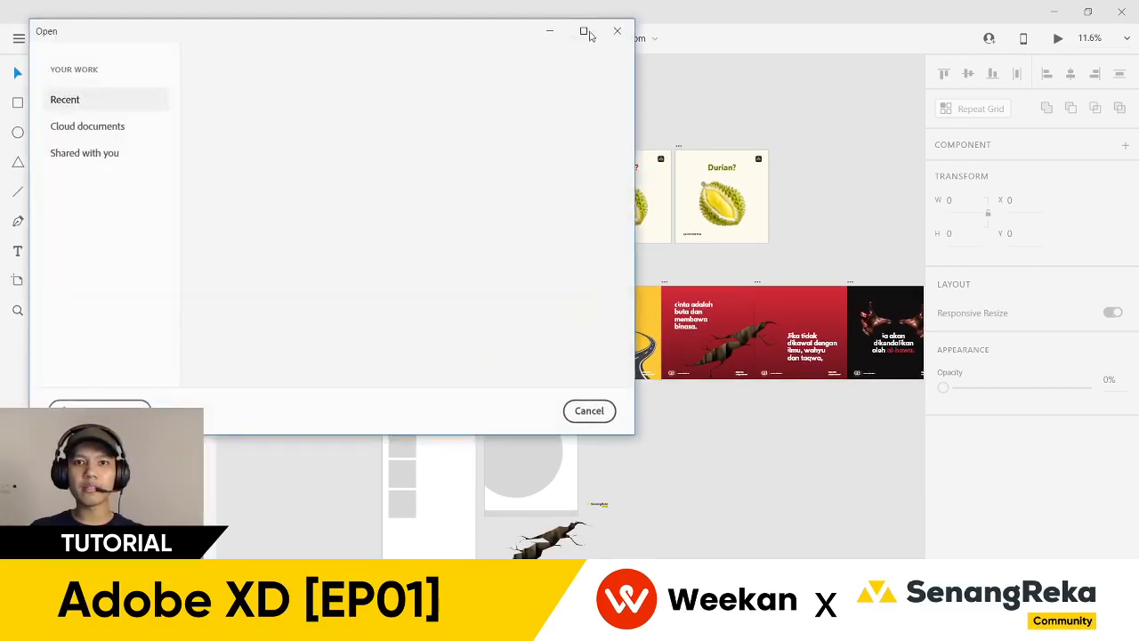
left_click(583, 31)
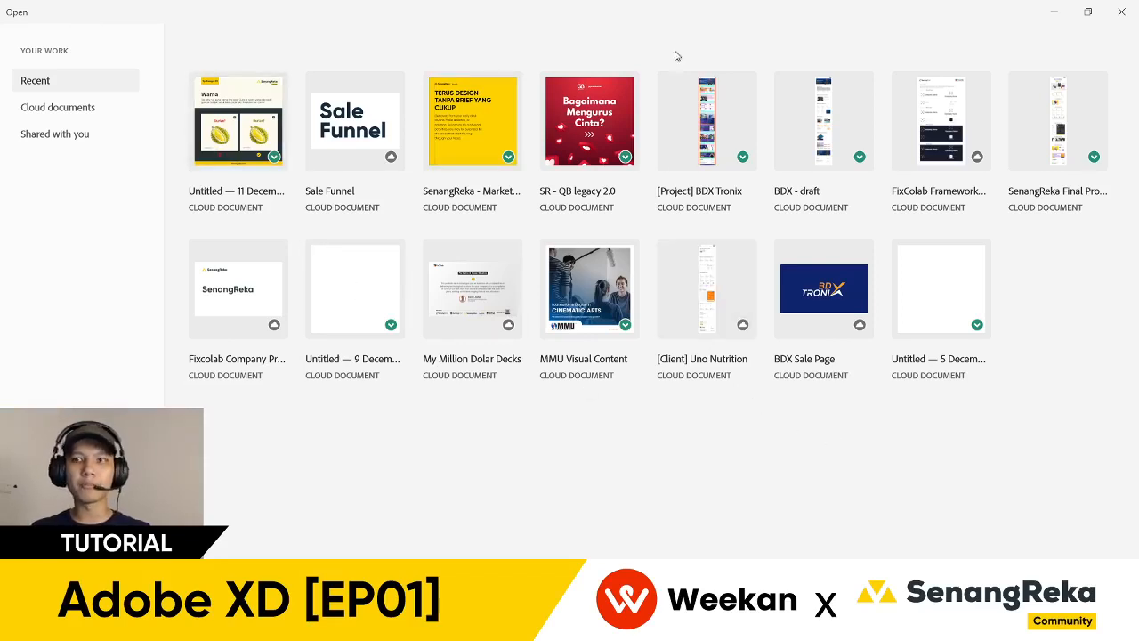
left_click(1122, 14)
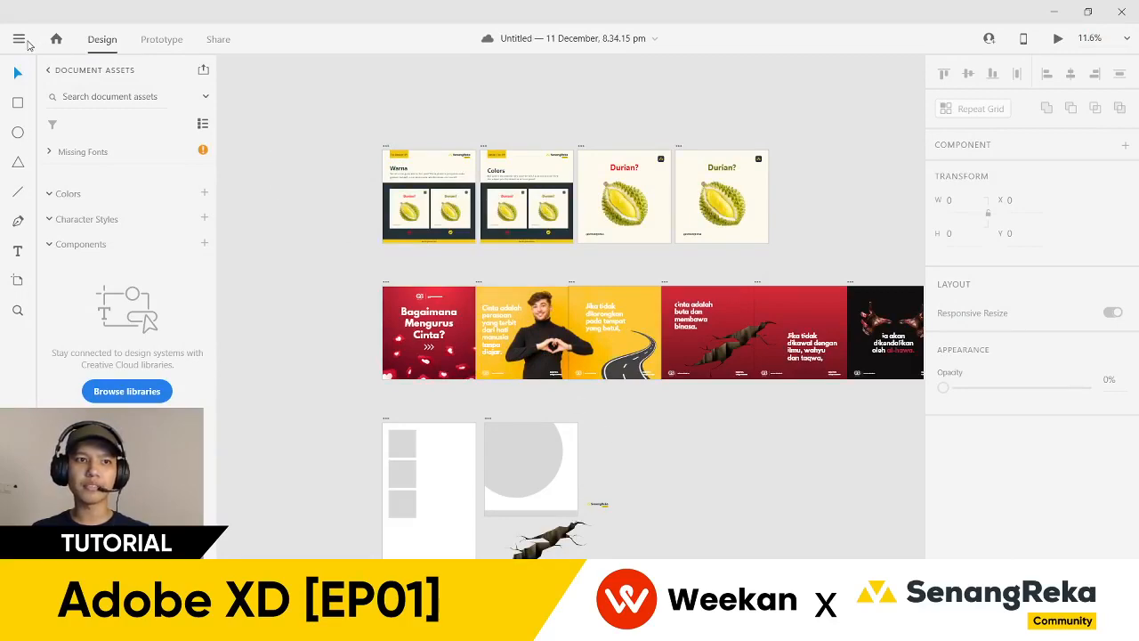
- Briefly view the Open documents window, then bring up the cloud Save As dialog
left_click(19, 39)
left_click(48, 104)
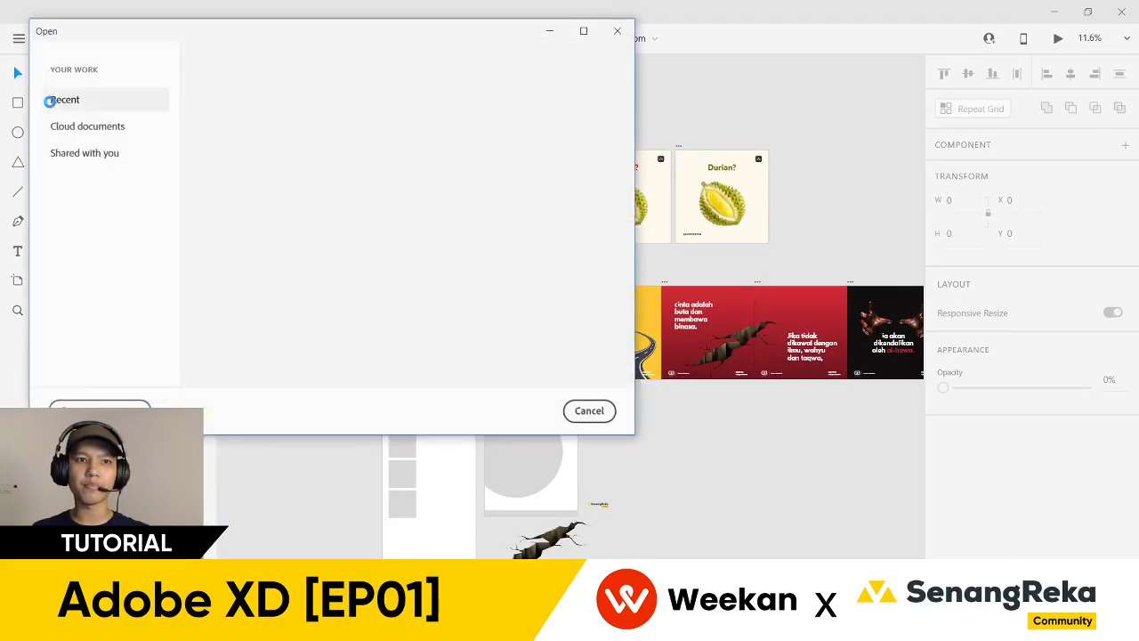
left_click(583, 31)
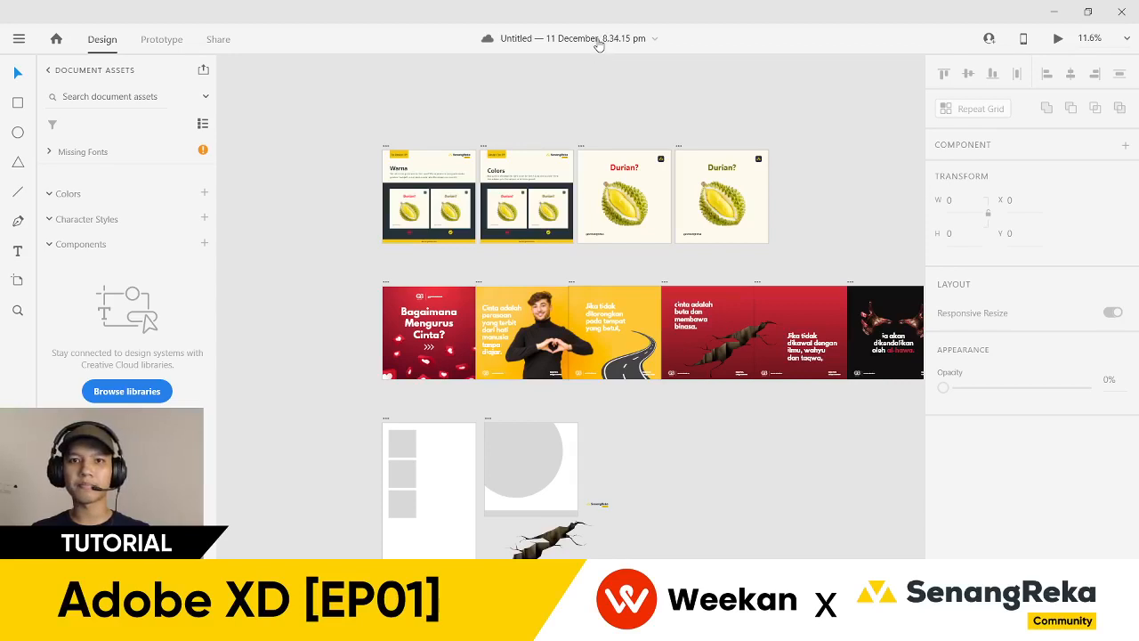
key("ctrl+shift+s")
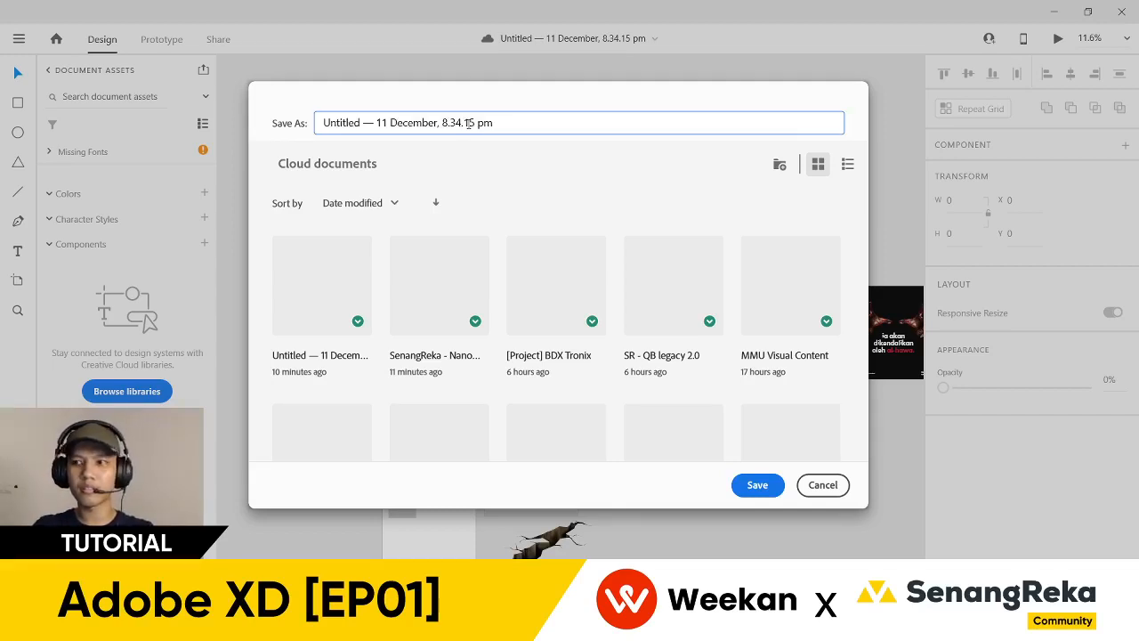
- Replace the default Untitled document name with 'D tutorial' in the Save As field
key("ctrl+a")
type("D")
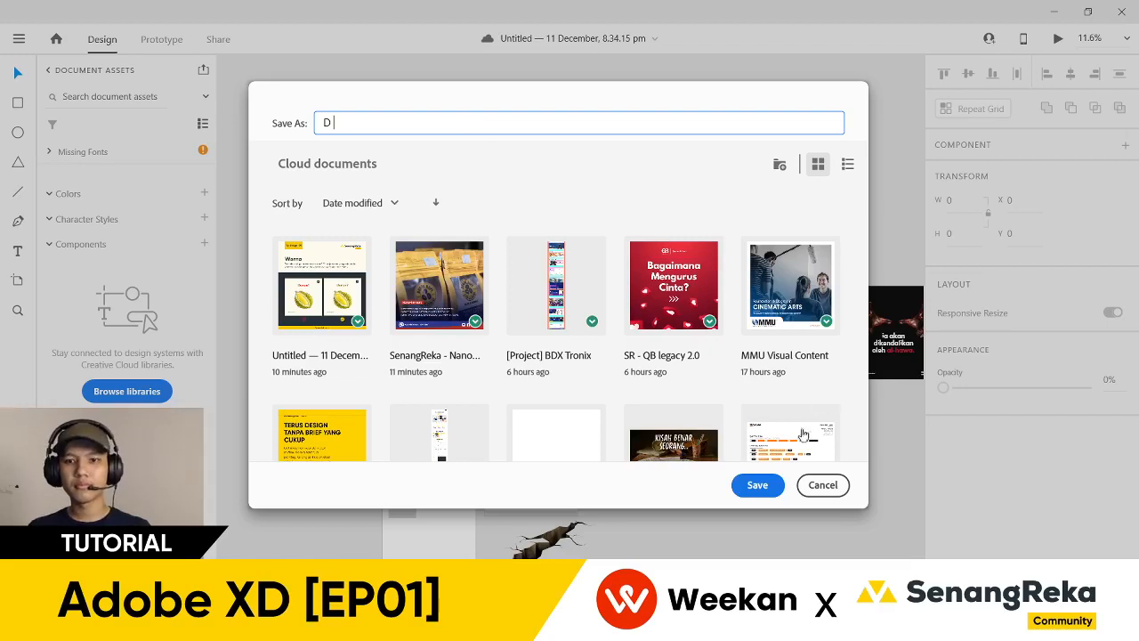
type("tutorial")
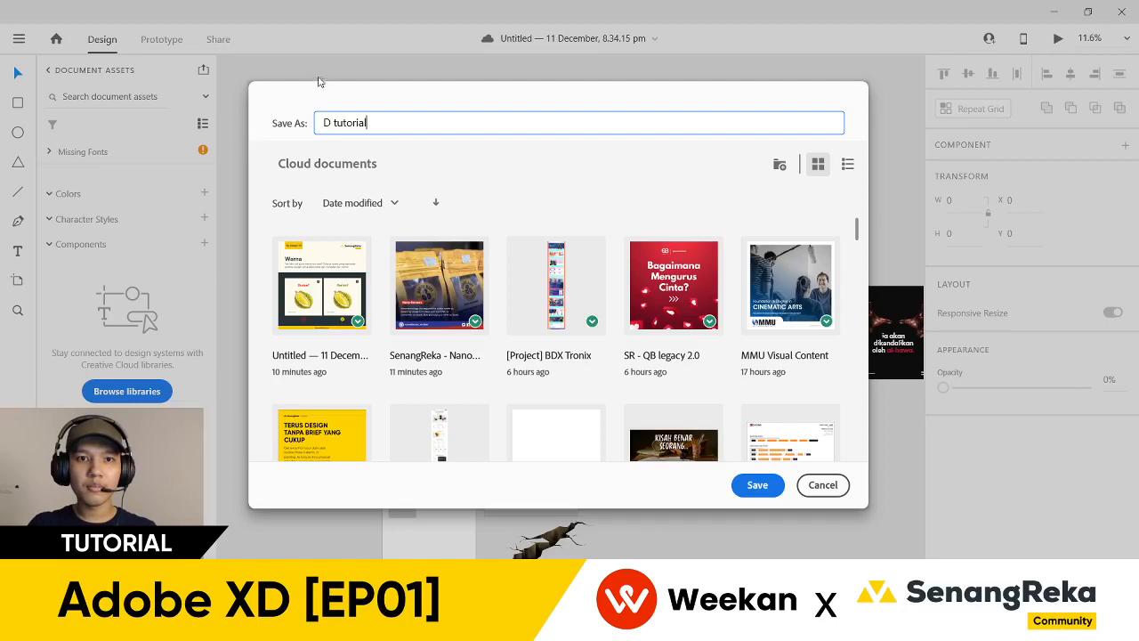
left_click(331, 123)
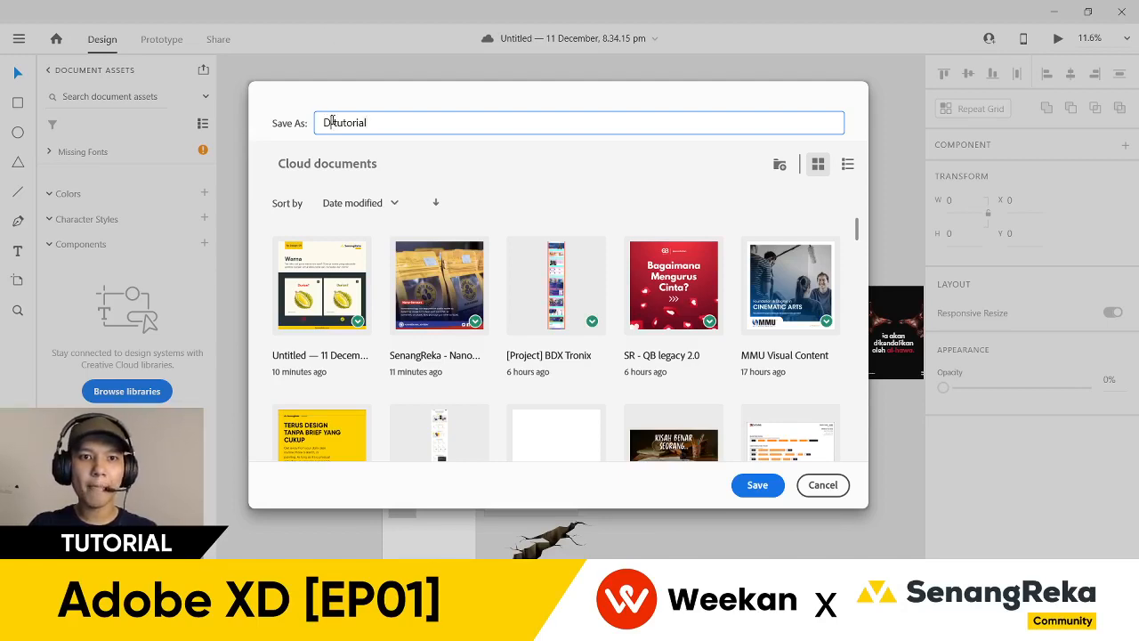
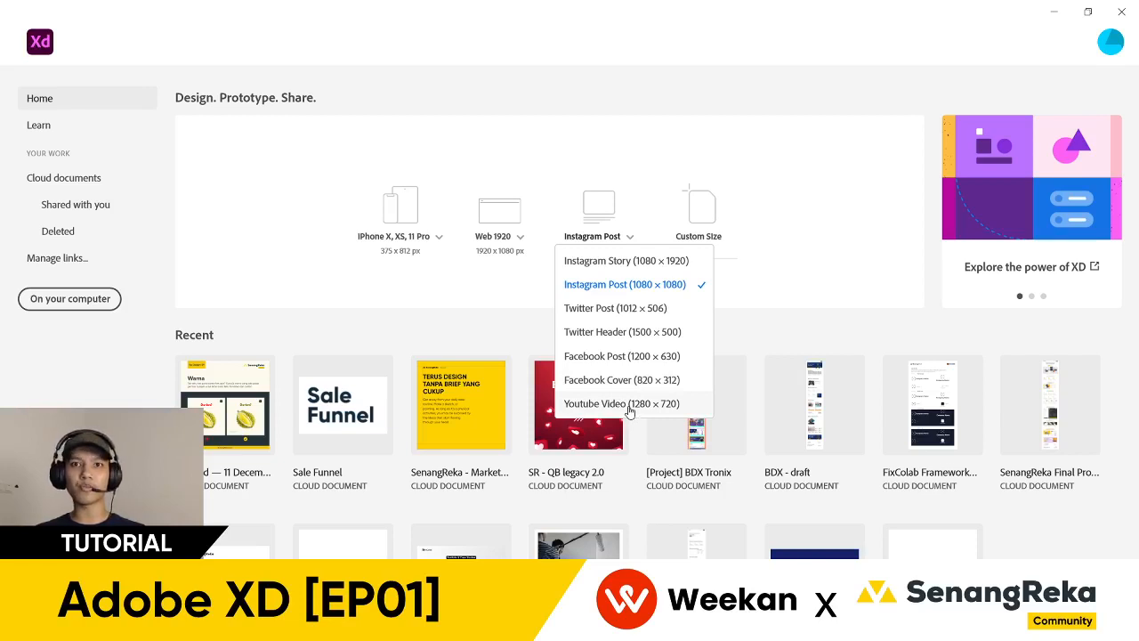
- Create a new 1080 × 1080 Instagram Post document from the social media preset sizes
left_click(745, 301)
left_click(629, 238)
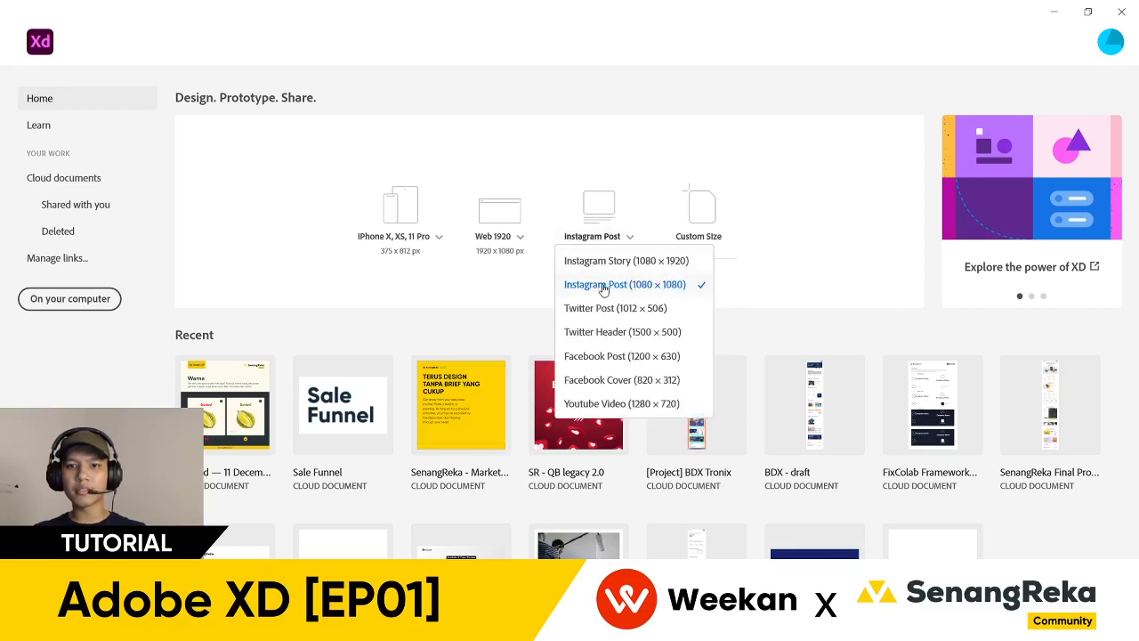
left_click(738, 290)
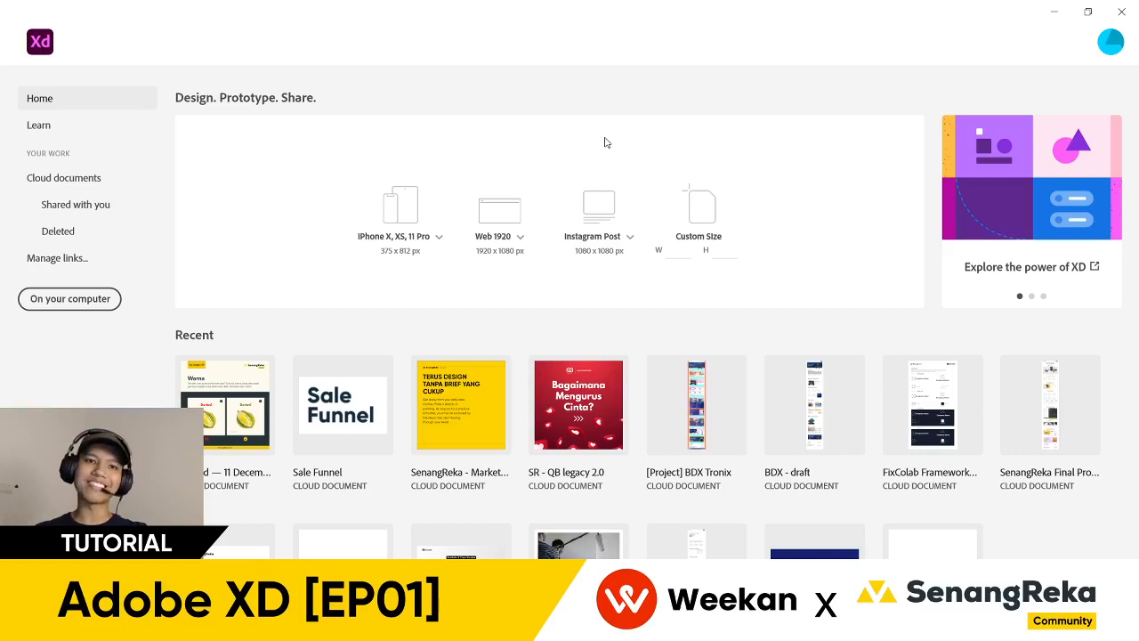
left_click(628, 238)
left_click(630, 285)
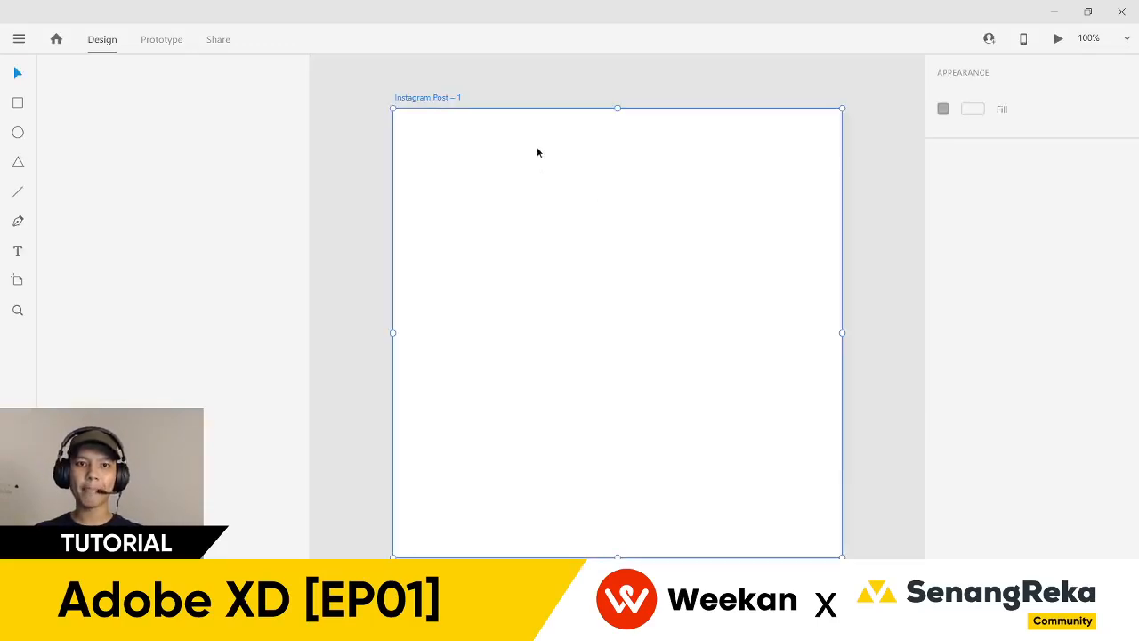
- Hide the side assets panel and drag the artboard toward the canvas top-left
scroll(446, 96, "down", 3)
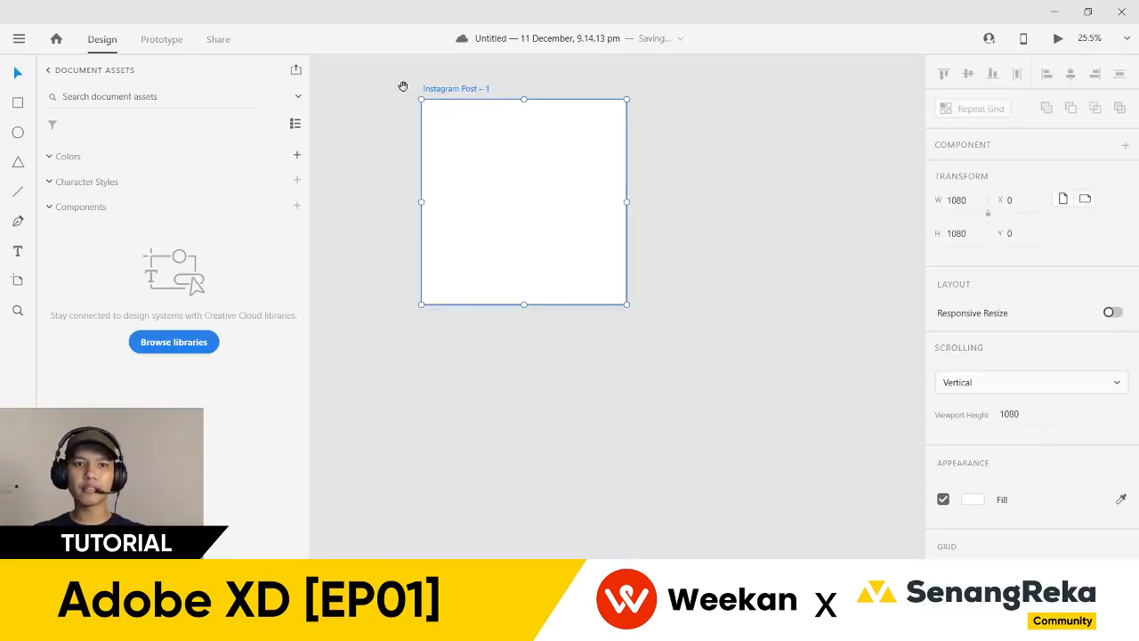
left_click_drag(399, 86, 398, 195)
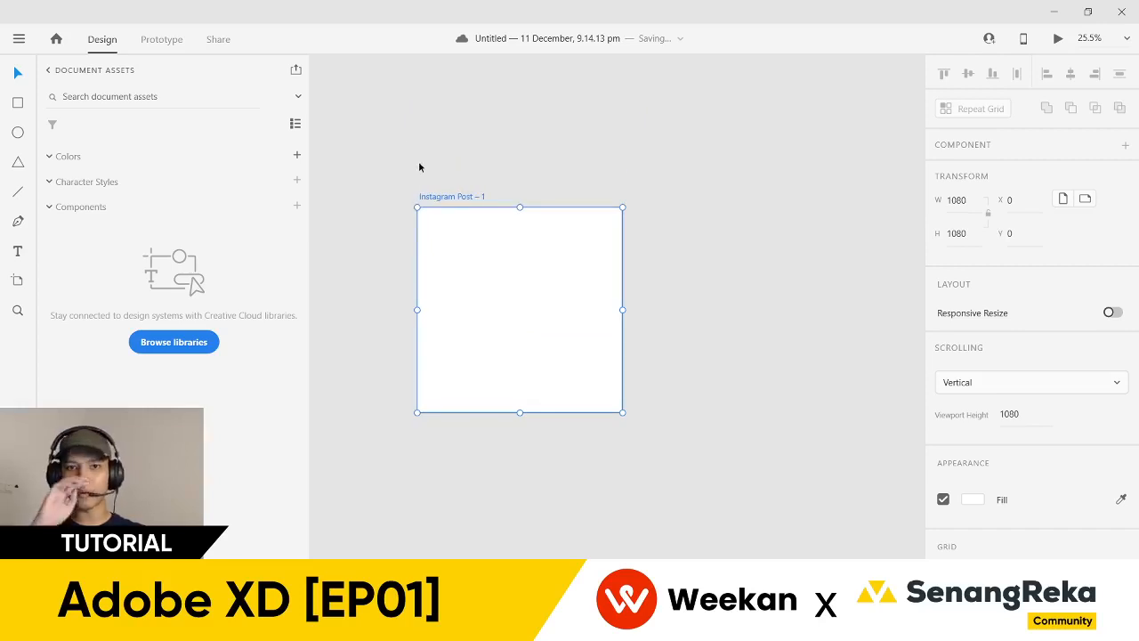
left_click_drag(460, 175, 495, 271)
scroll(392, 152, "down", 3)
scroll(465, 181, "down", 5)
key("ctrl+y")
key("ctrl+y")
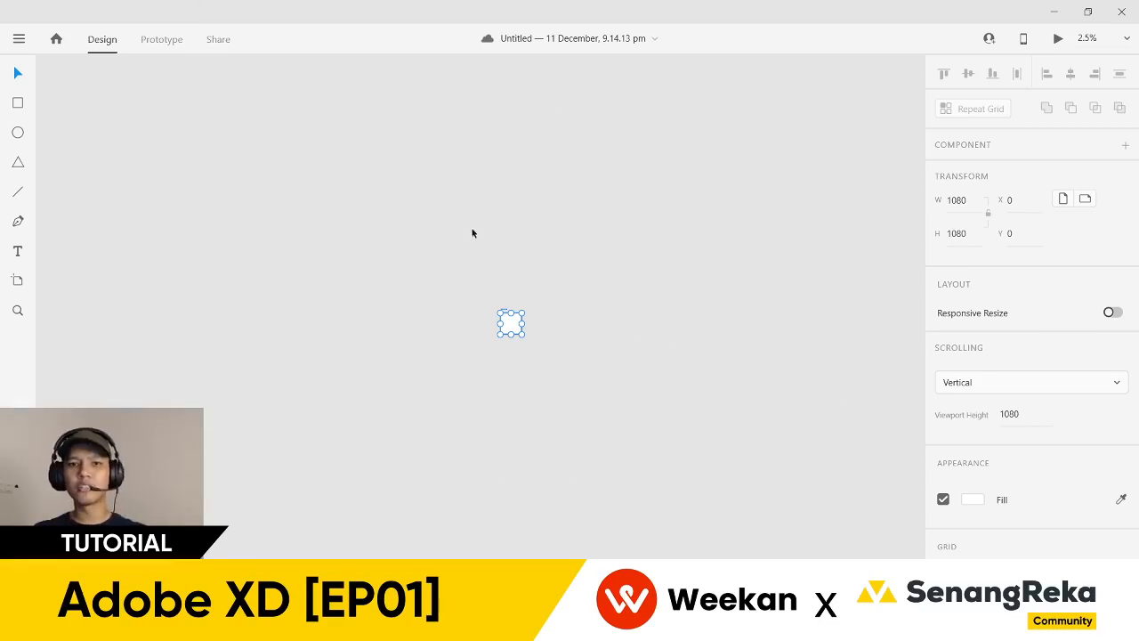
left_click_drag(504, 314, 60, 79)
left_click(124, 147)
- Zoom back in and nudge the artboard higher to X -23911, Y -12594
scroll(139, 128, "up", 1)
scroll(39, 94, "up", 5)
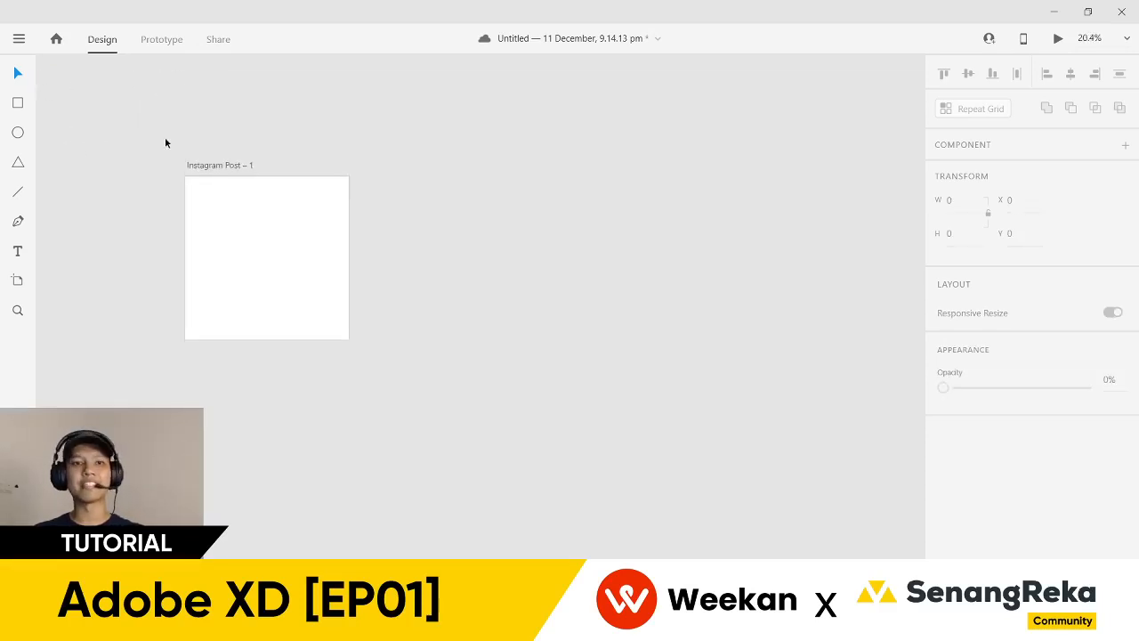
scroll(191, 138, "up", 2)
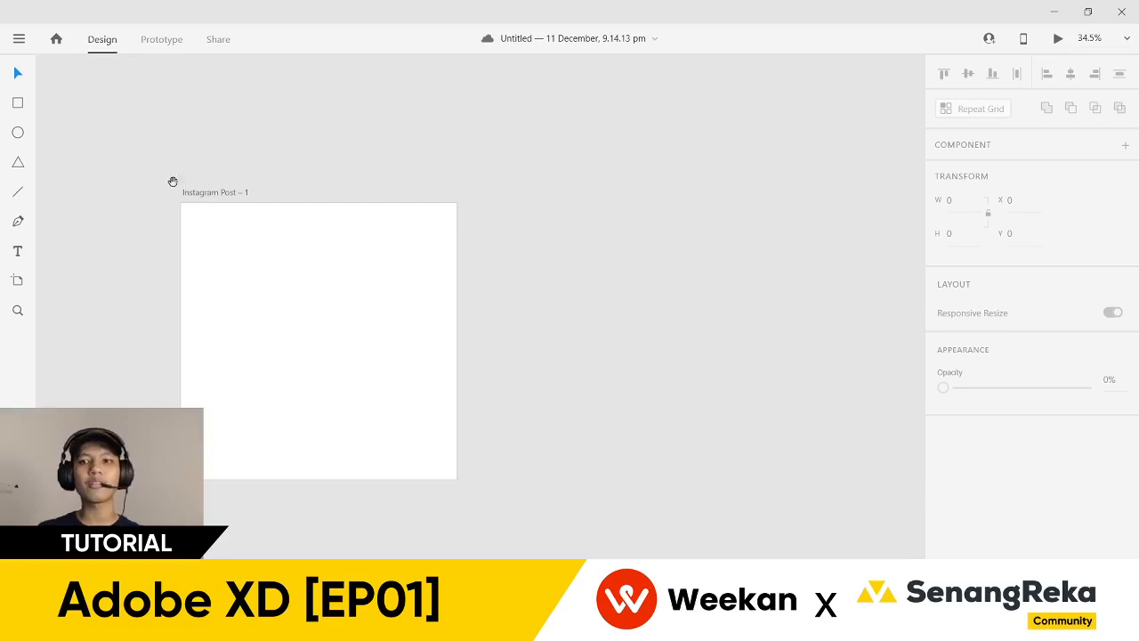
left_click_drag(173, 184, 196, 185)
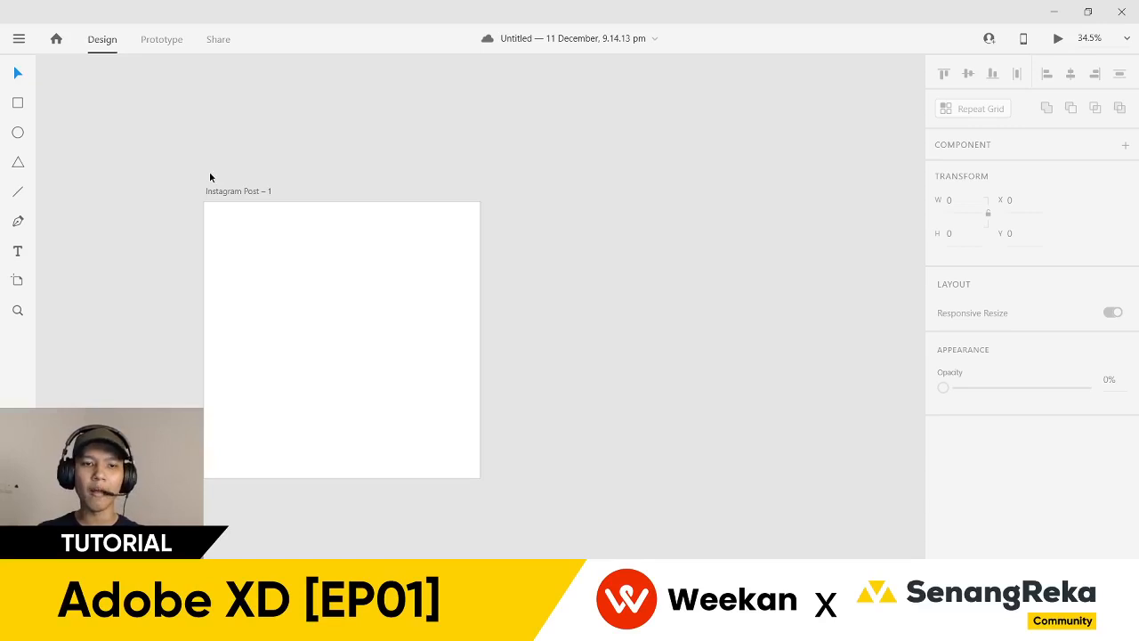
scroll(214, 178, "up", 2)
scroll(226, 161, "left", 2)
left_click(244, 157)
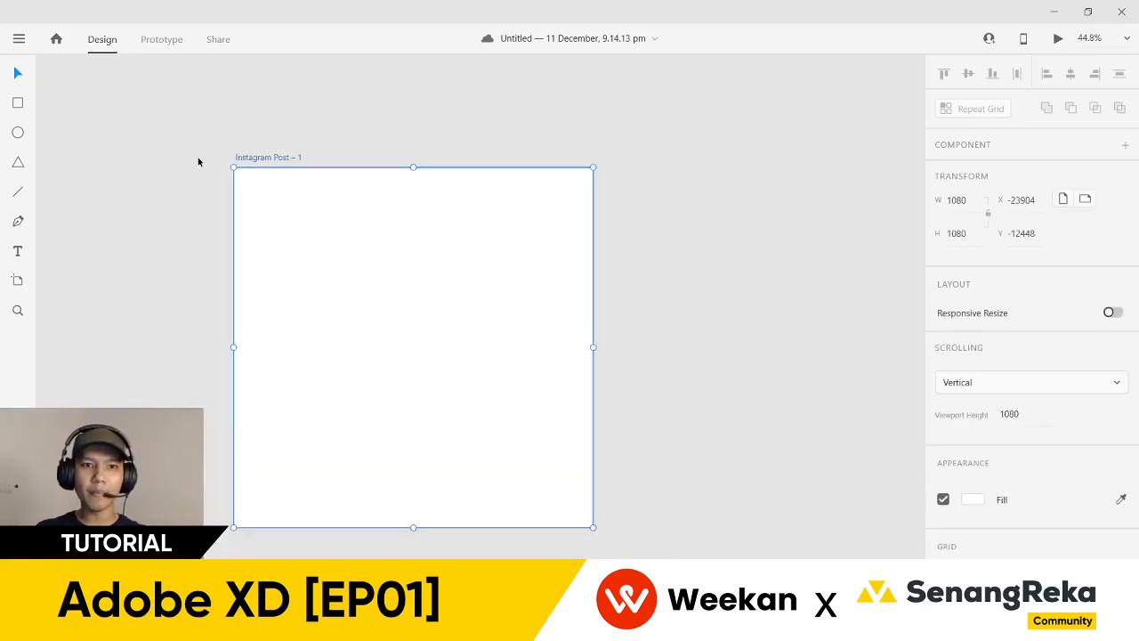
scroll(198, 159, "up", 2)
scroll(187, 175, "down", 2)
scroll(187, 174, "down", 1)
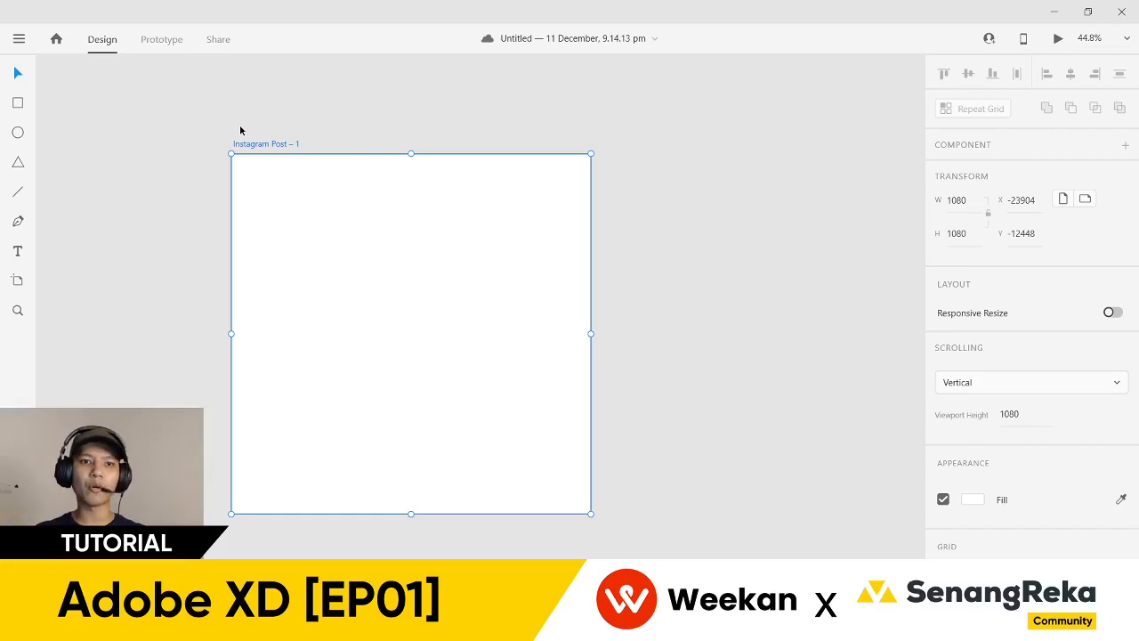
scroll(240, 130, "down", 5)
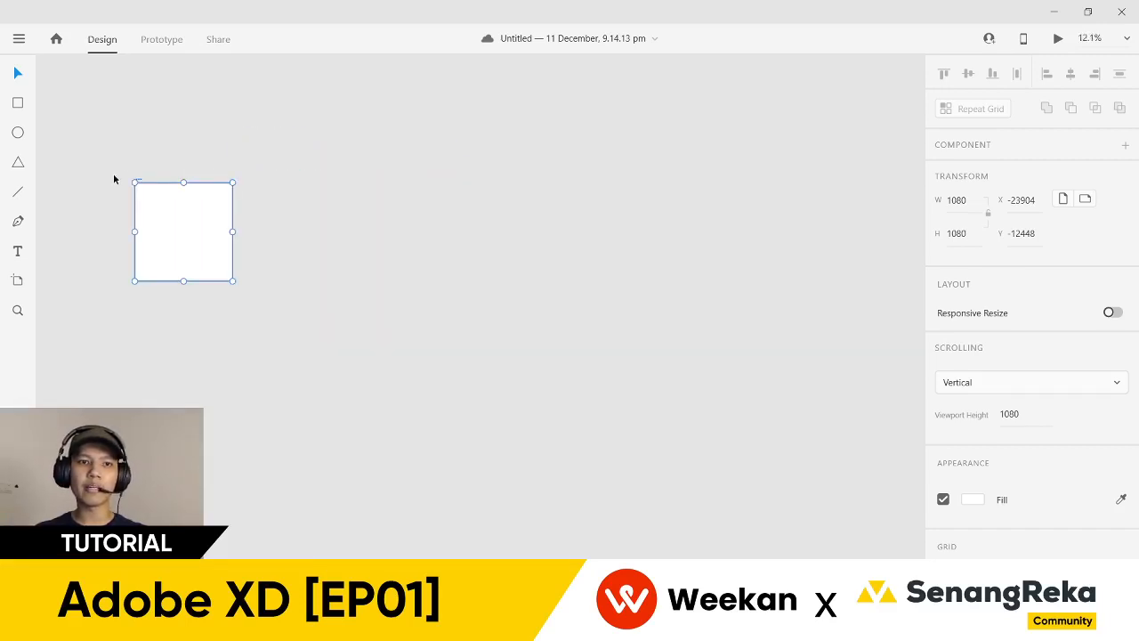
mouse_move(141, 178)
left_mouse_down()
mouse_move(194, 168)
mouse_move(138, 168)
left_mouse_up()
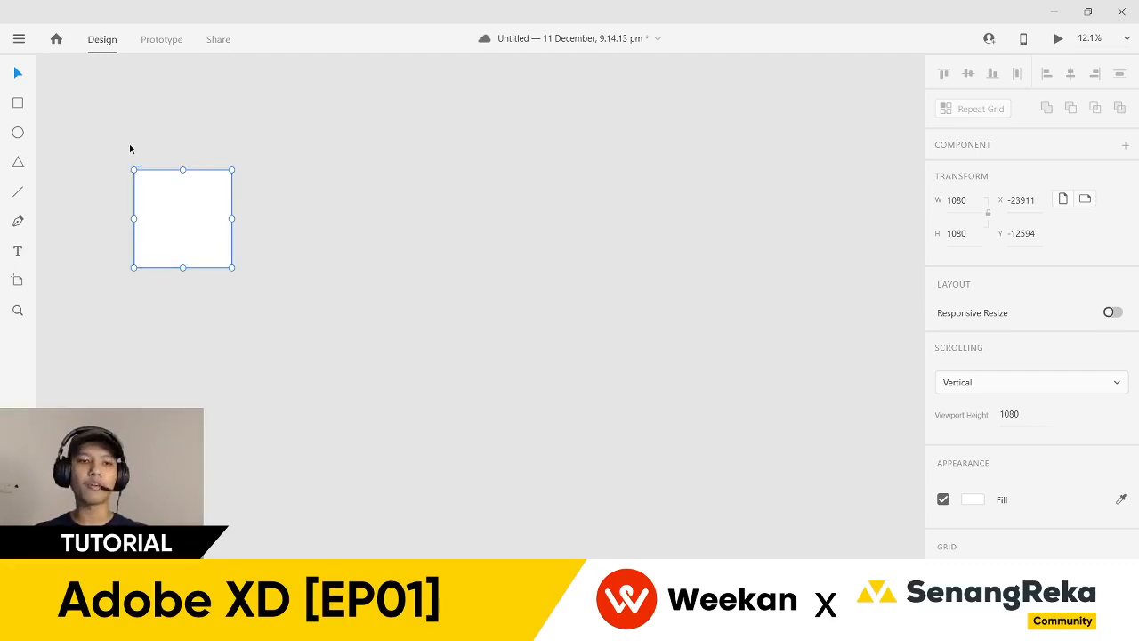
- Duplicate the artboard as Instagram Post – 2 at X -22718, Y -12594 and view both
left_click_drag(138, 171, 246, 171)
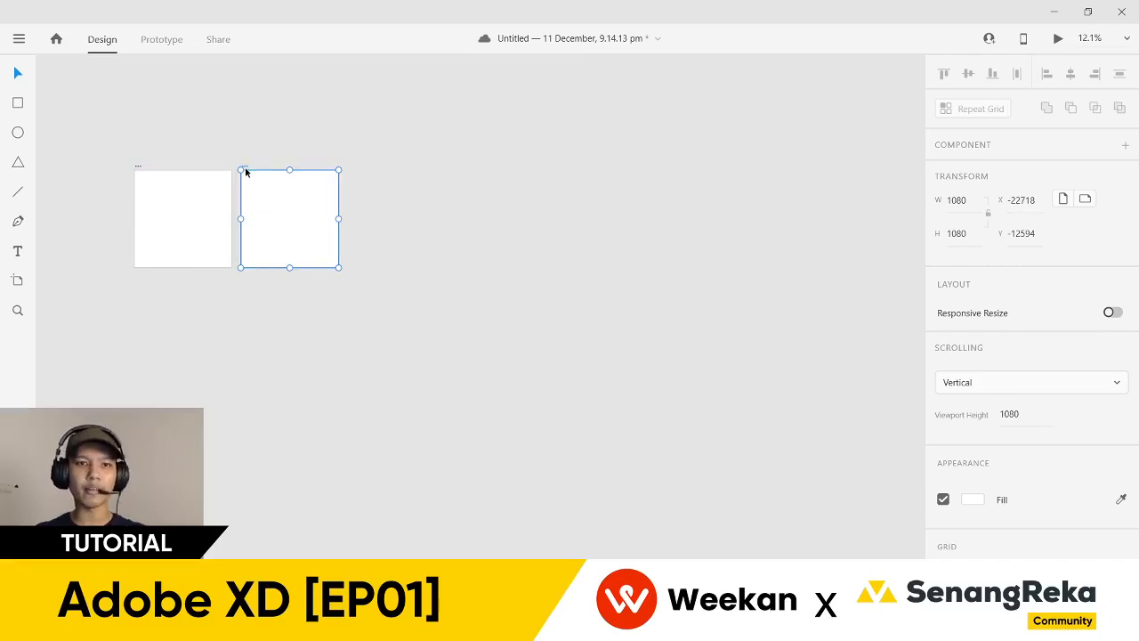
scroll(119, 155, "up", 5)
left_click_drag(158, 140, 201, 124)
scroll(210, 143, "up", 2)
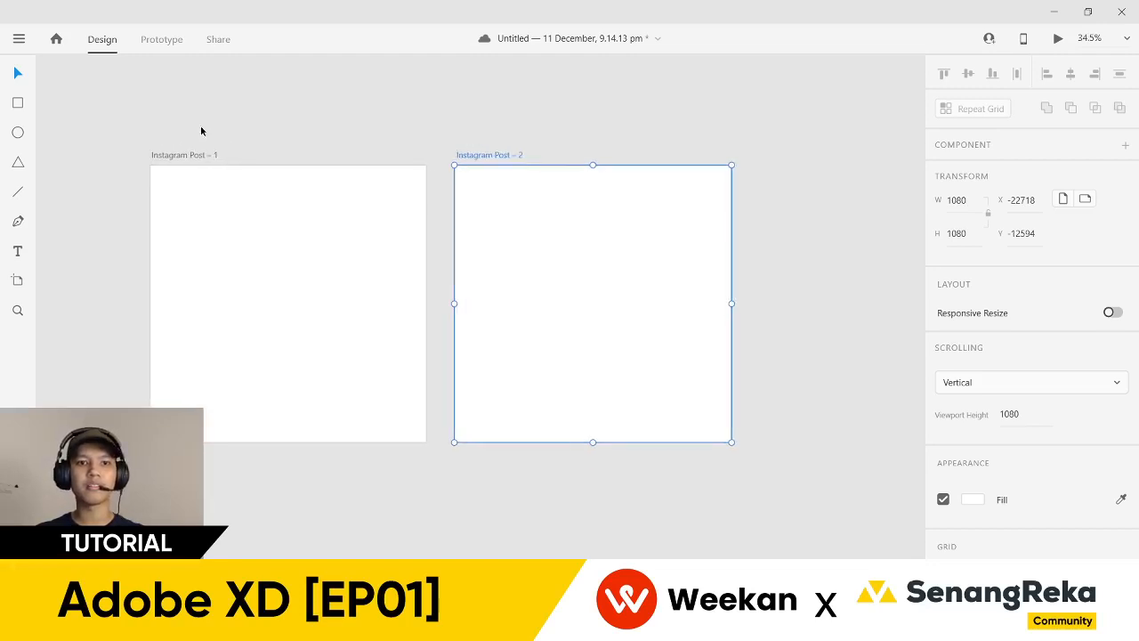
scroll(471, 136, "down", 2)
left_click_drag(476, 133, 348, 173)
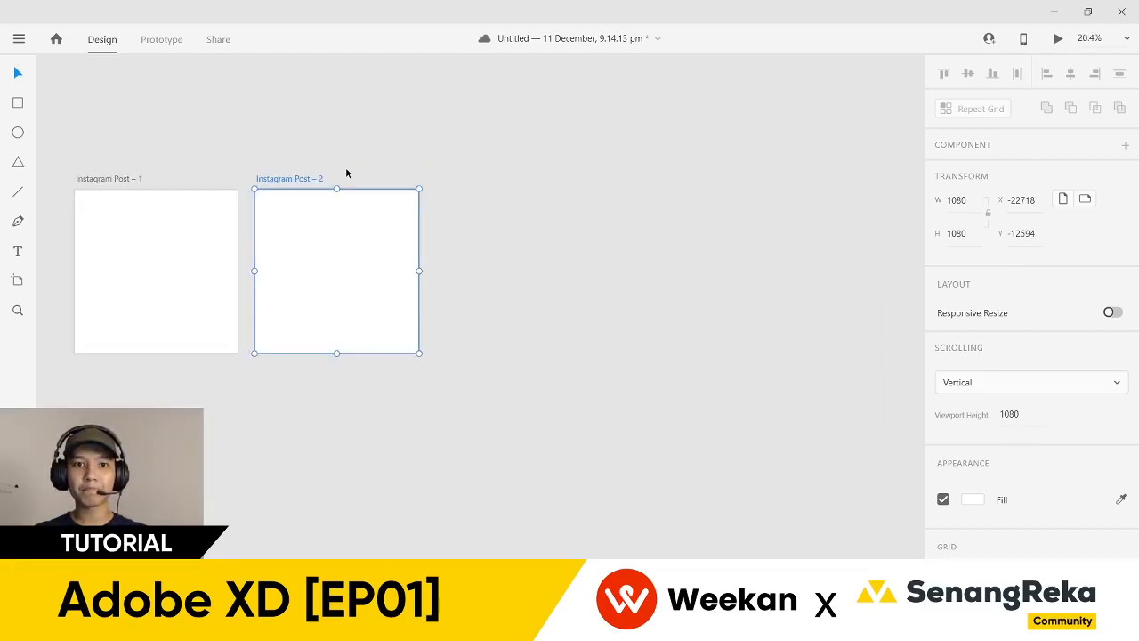
scroll(298, 178, "down", 1)
left_click(298, 186)
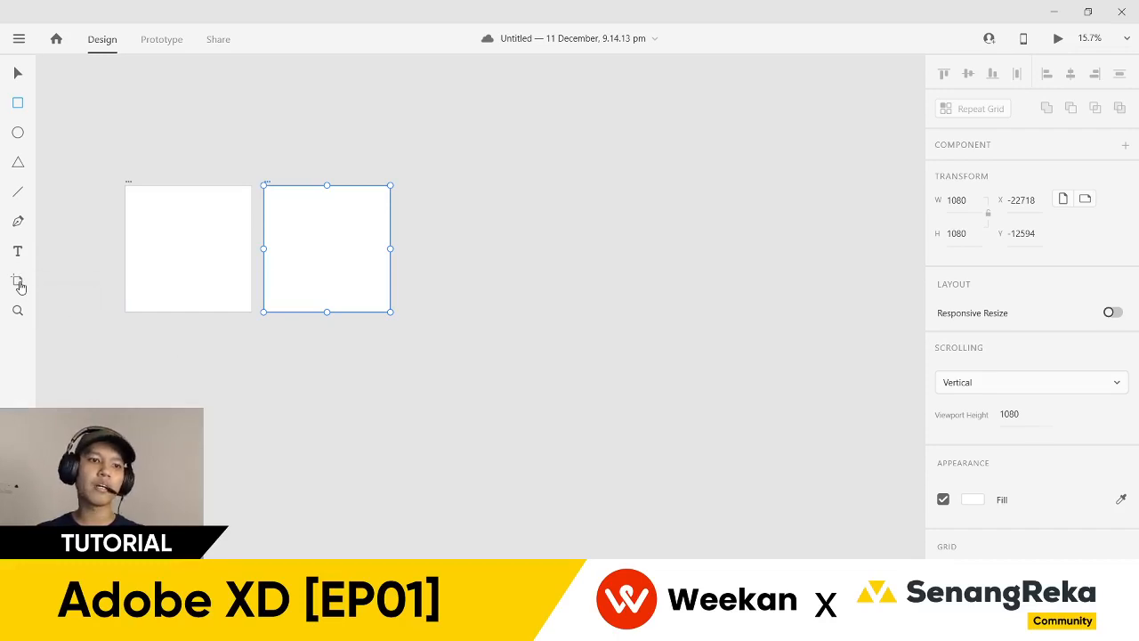
- Draw a small test rectangle below the artboards and delete it
left_click(17, 283)
left_click_drag(250, 337, 261, 363)
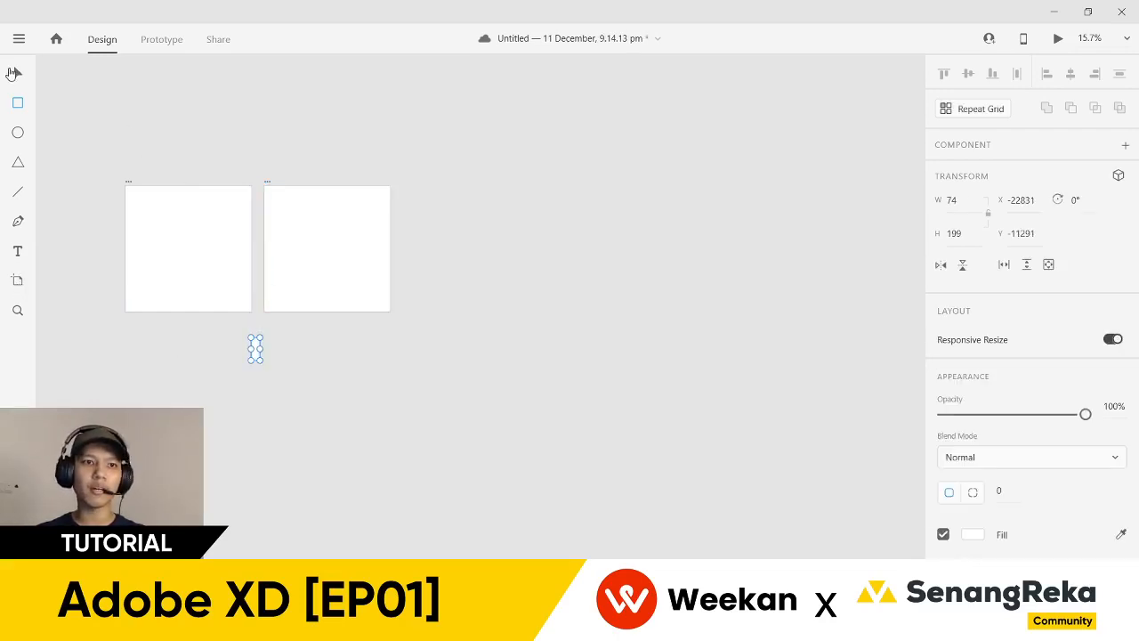
key("Delete")
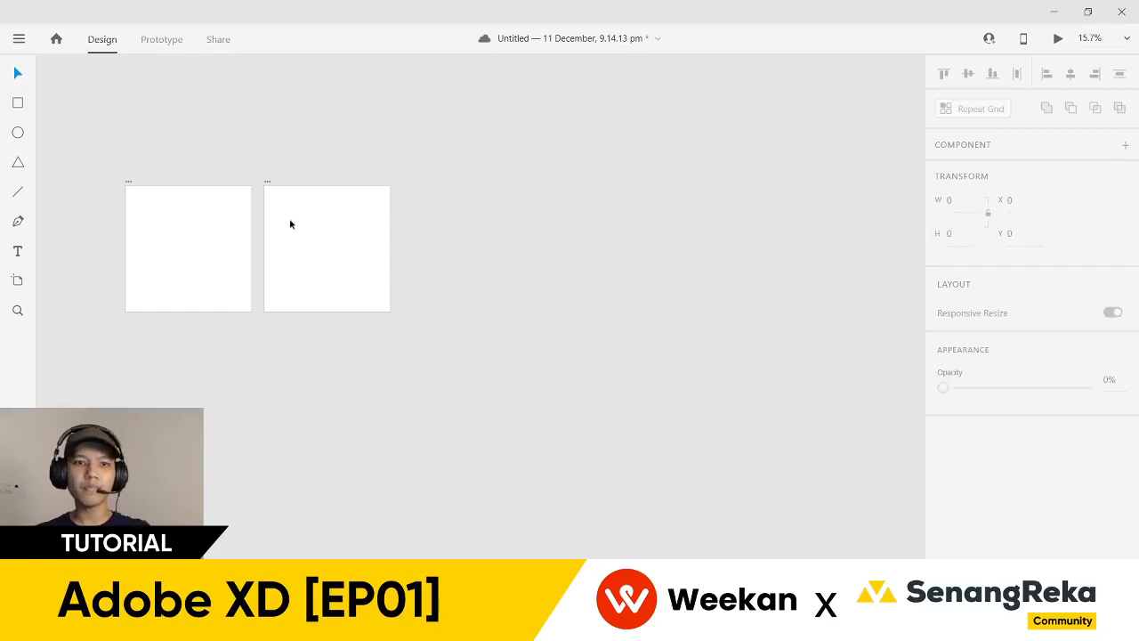
- Duplicate the second artboard to its right and set the copy's width to 5000
left_click_drag(266, 184, 404, 183)
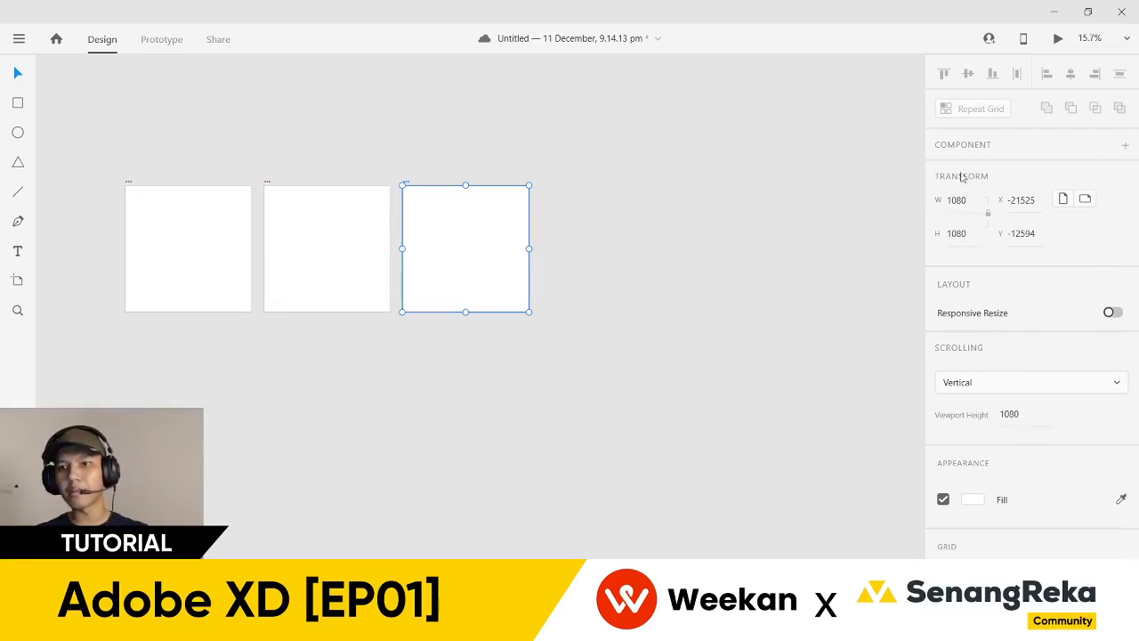
left_click(979, 205)
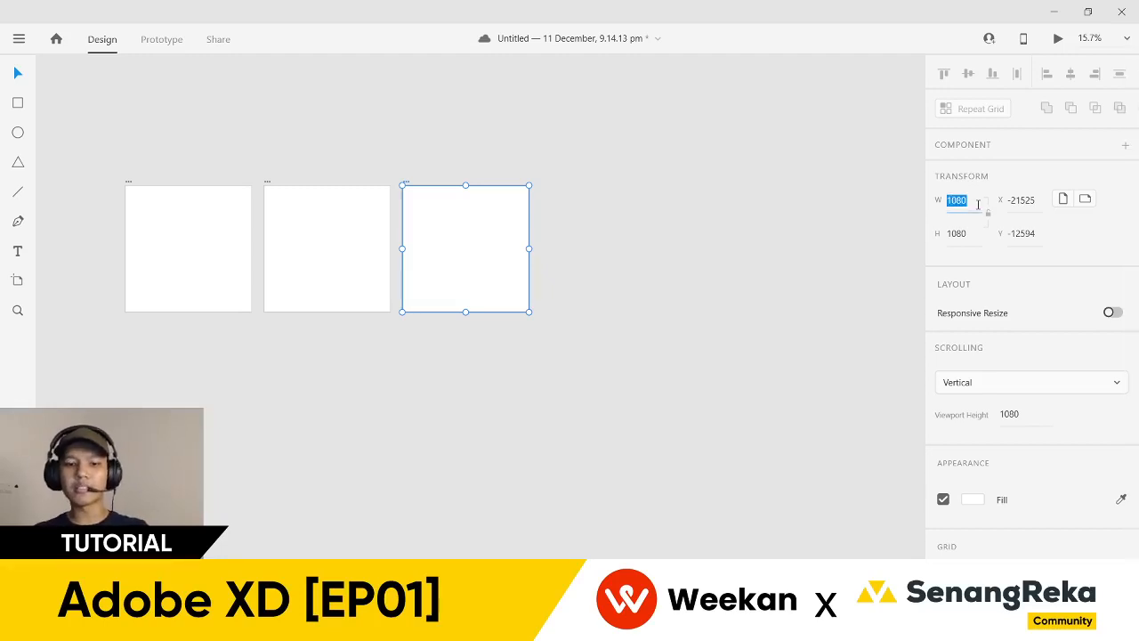
type("5000")
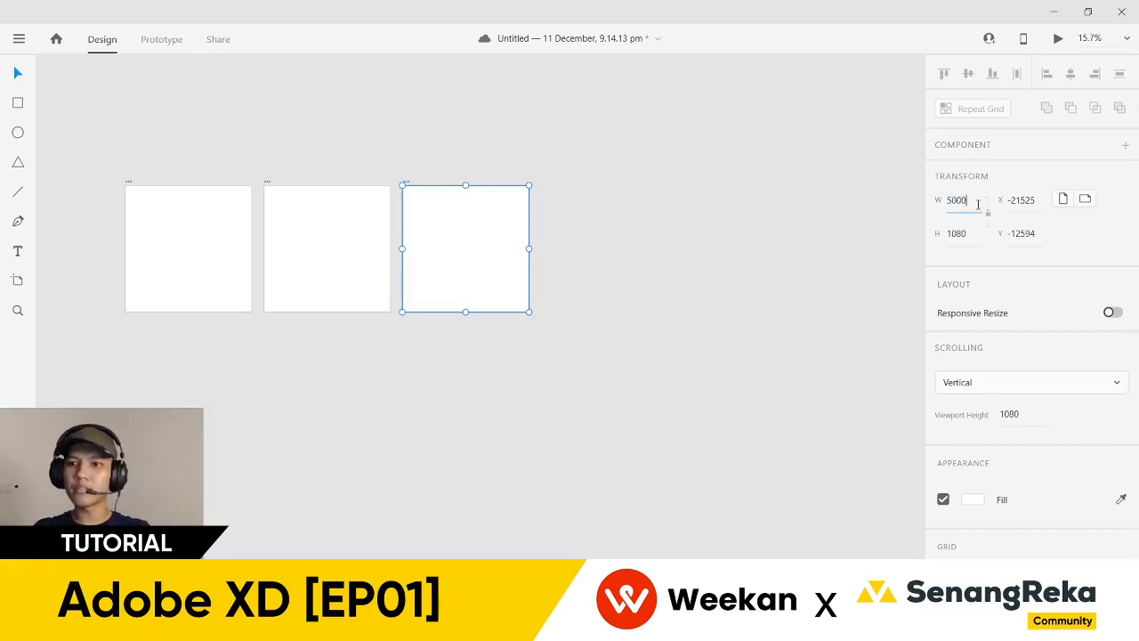
key("Return")
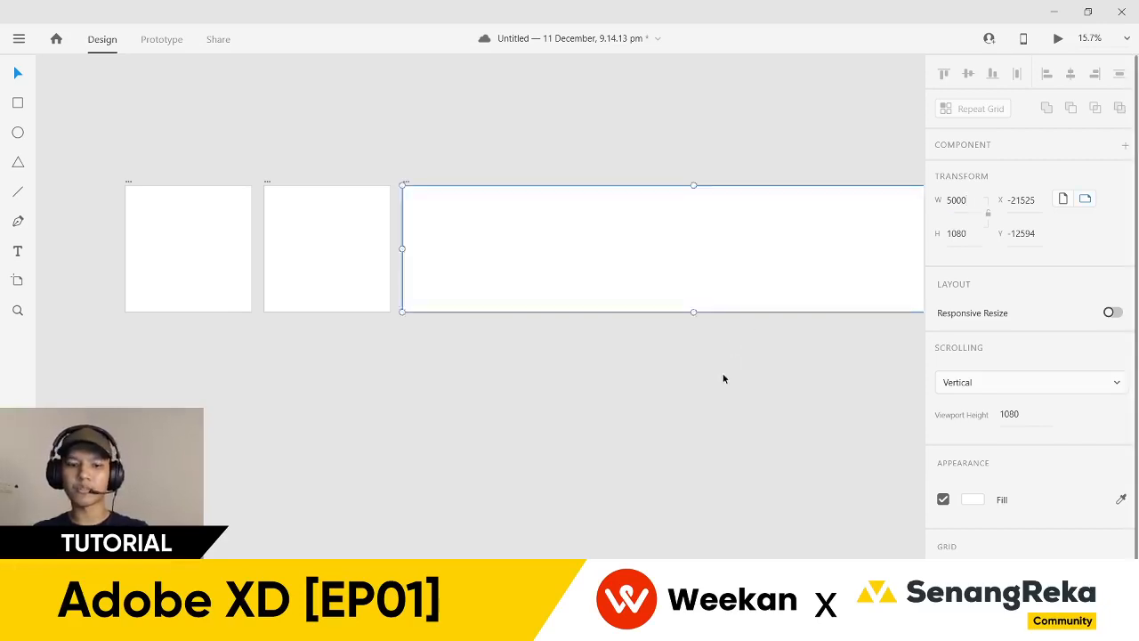
left_click(724, 379)
key("ctrl+minus")
scroll(275, 354, "down", 2)
scroll(186, 313, "up", 5)
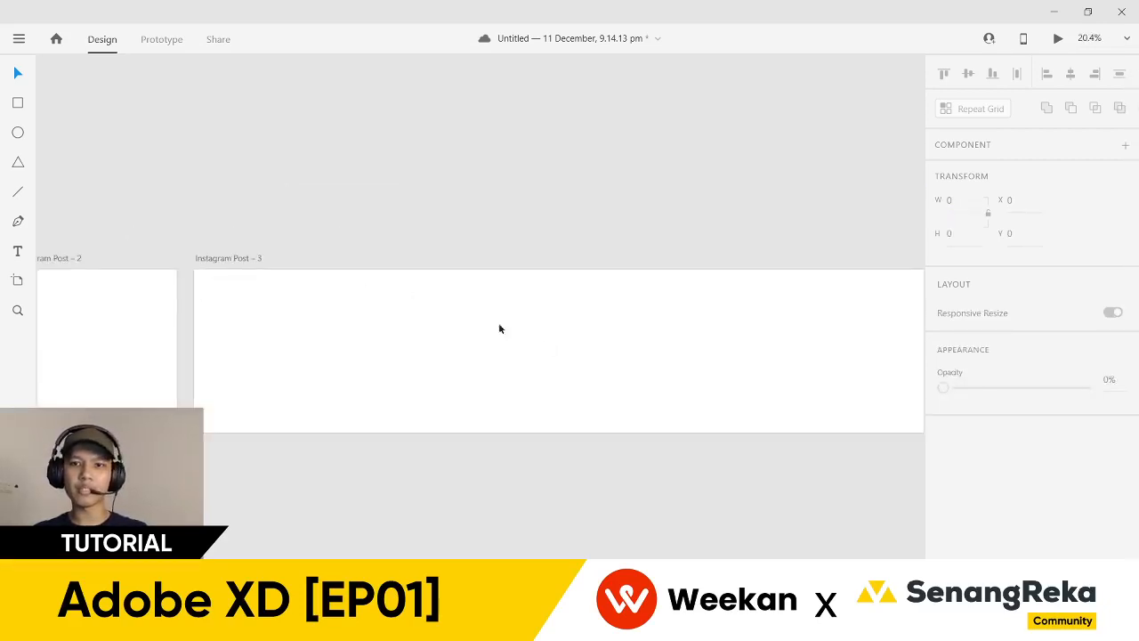
scroll(529, 346, "down", 4)
- Resize the third artboard (2790 tall, 2286 wide, then 1491 × 2010) and delete it
left_click(279, 287)
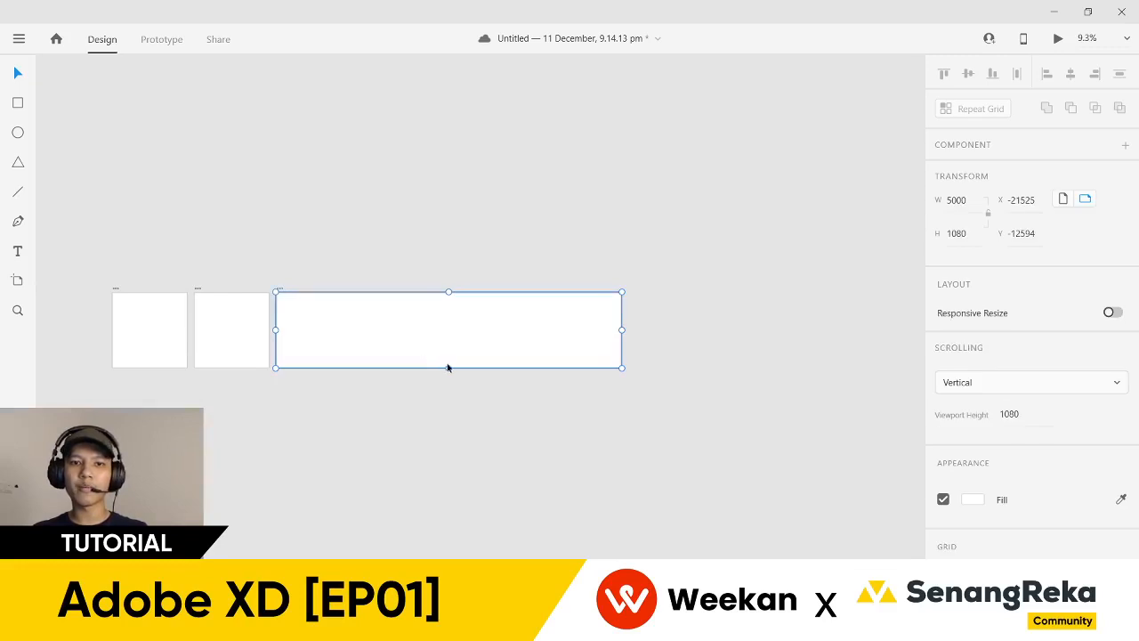
left_click_drag(448, 368, 458, 485)
left_click_drag(623, 391, 432, 387)
scroll(289, 409, "up", 2)
scroll(289, 410, "up", 1)
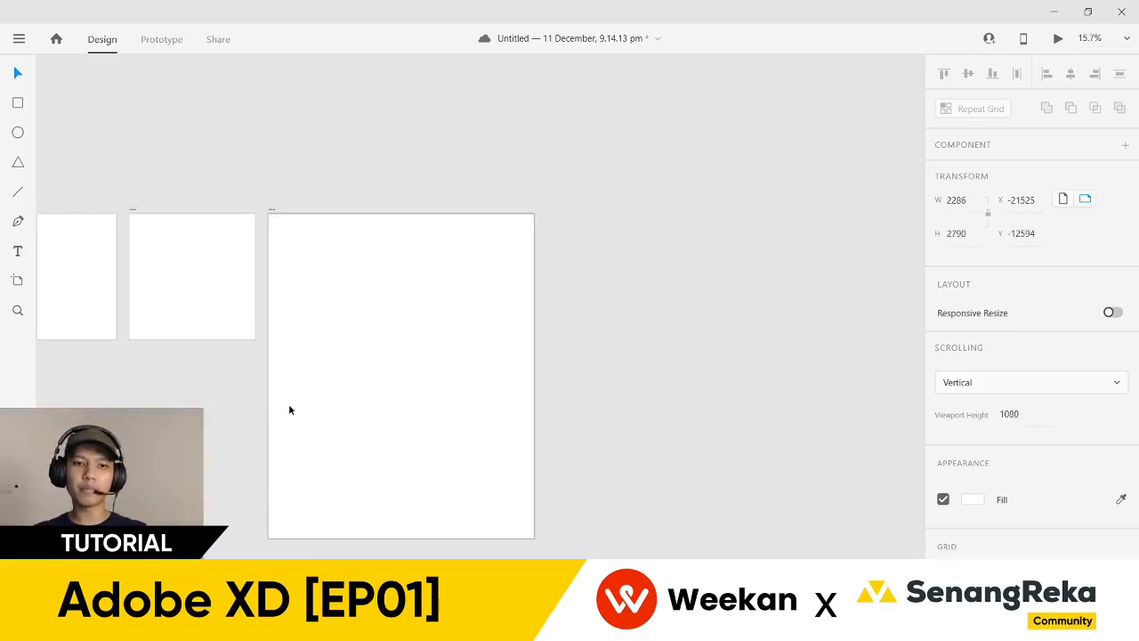
left_click_drag(214, 389, 337, 385)
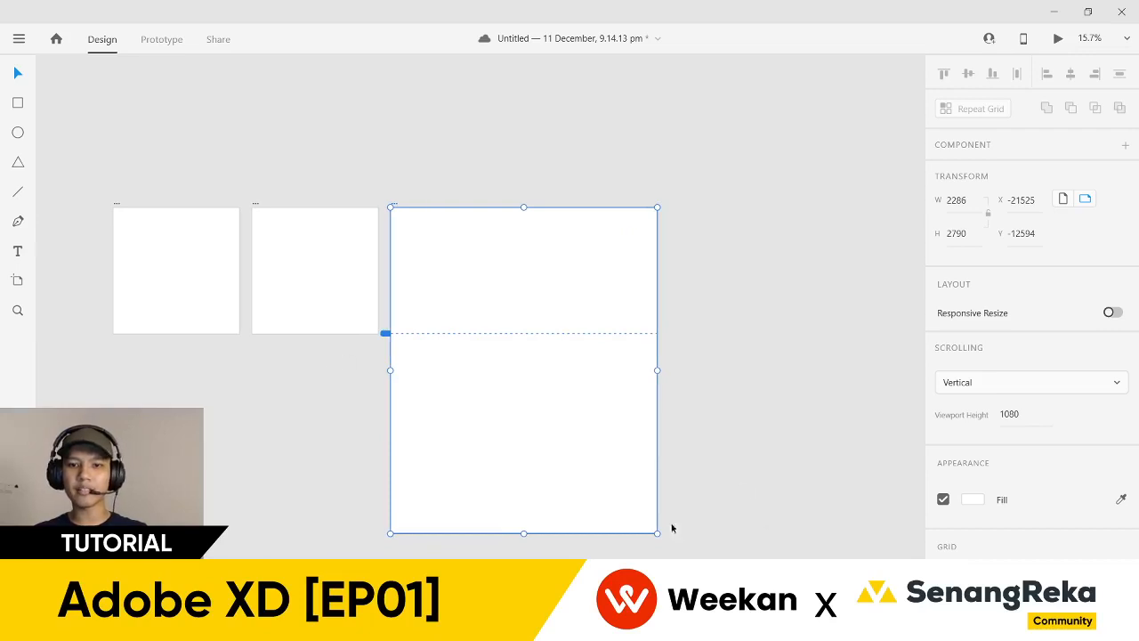
left_click_drag(657, 533, 564, 442)
key("Delete")
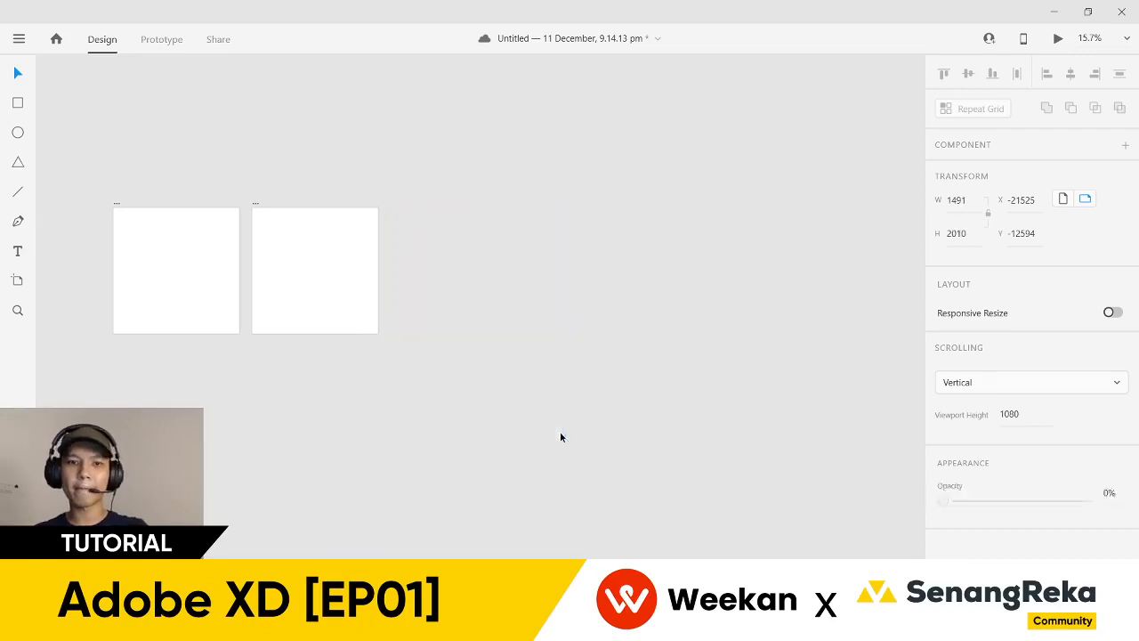
- Delete the Instagram Post – 2 artboard, leaving only Instagram Post – 1
left_click_drag(145, 207, 194, 211)
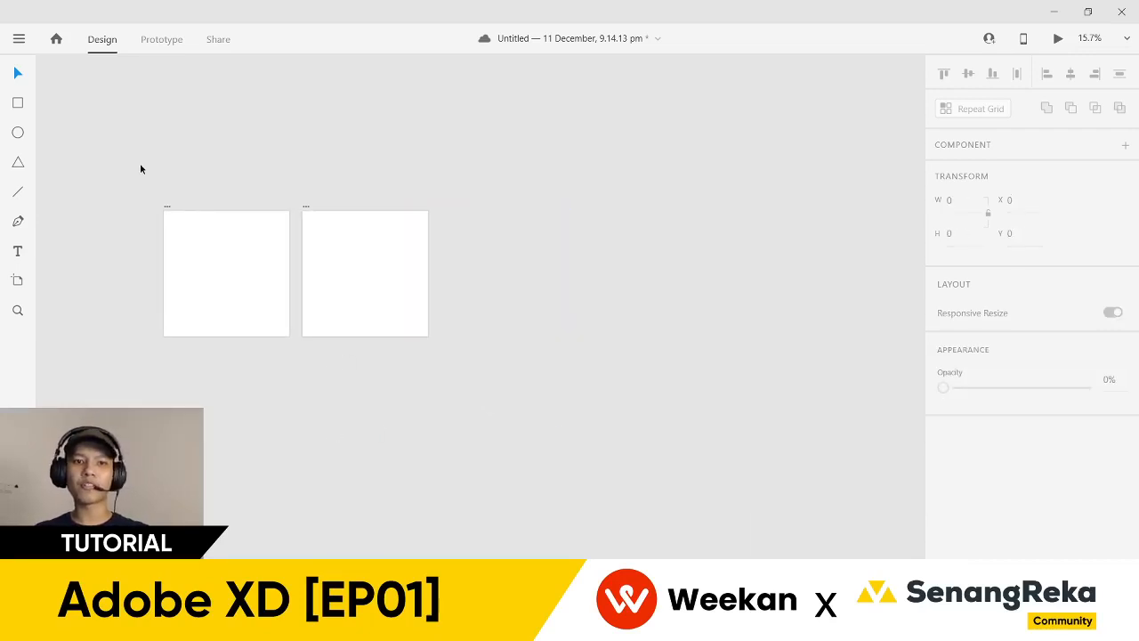
scroll(140, 165, "up", 2)
left_click(382, 213)
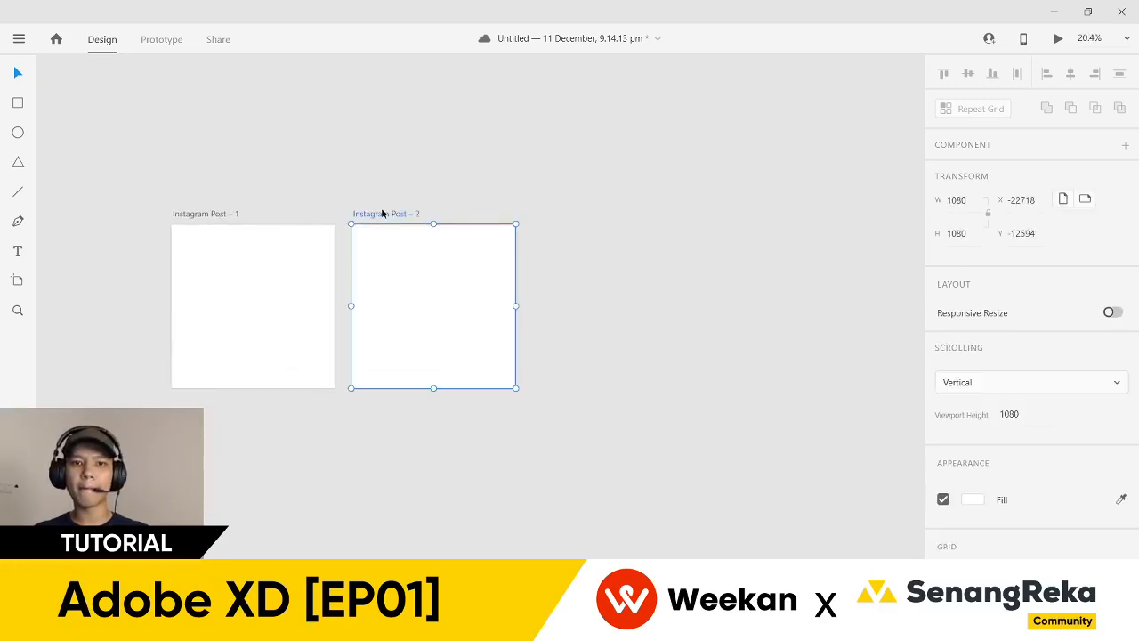
key("Delete")
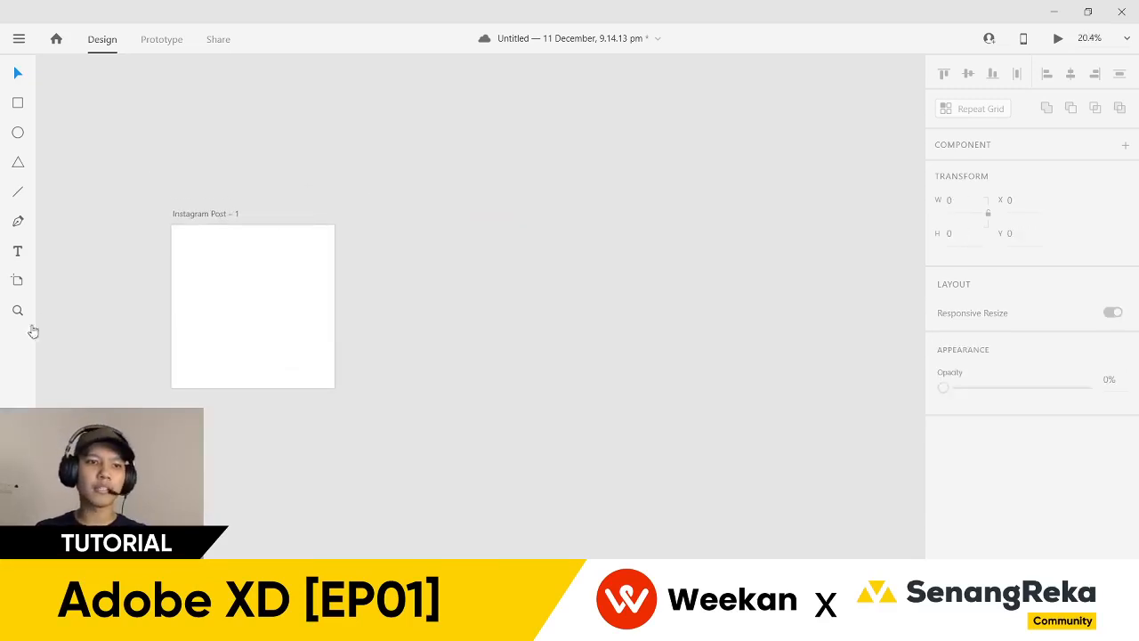
- Switch to the Artboard tool and scroll its preset list past Mobile, Tablet and Web to Social Media
left_click(18, 283)
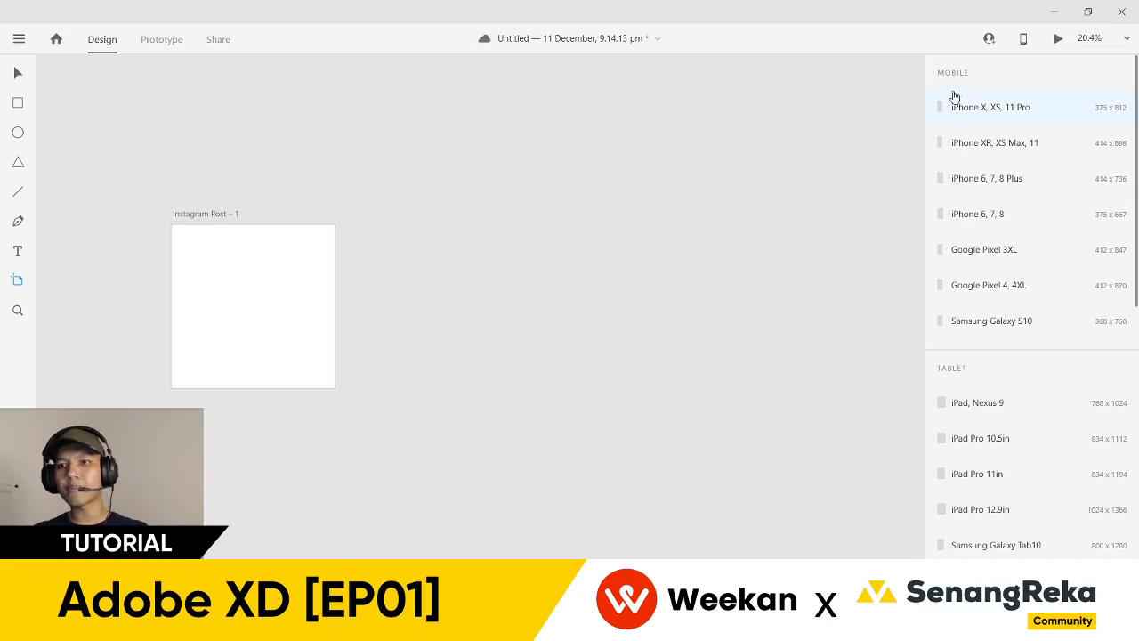
scroll(1020, 174, "down", 1)
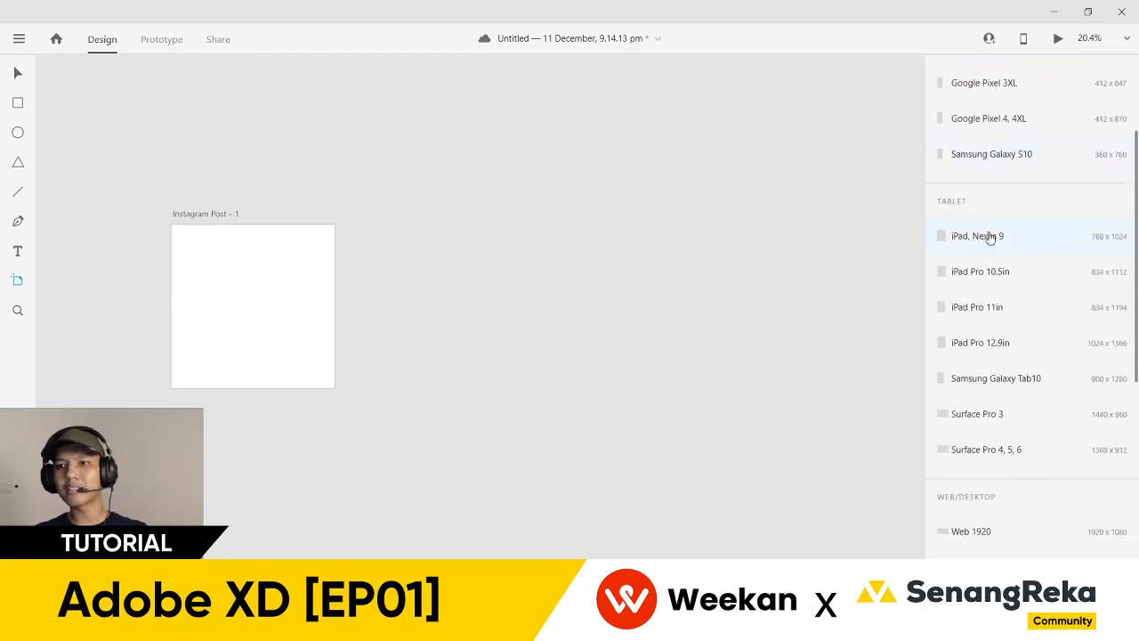
scroll(1008, 190, "down", 8)
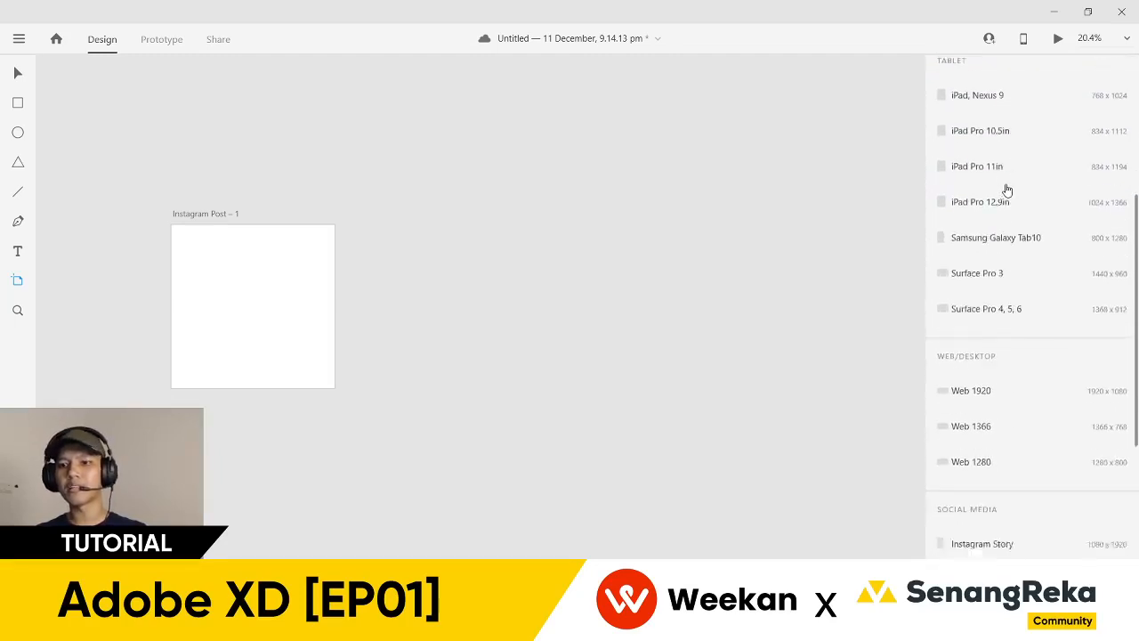
scroll(1006, 165, "down", 2)
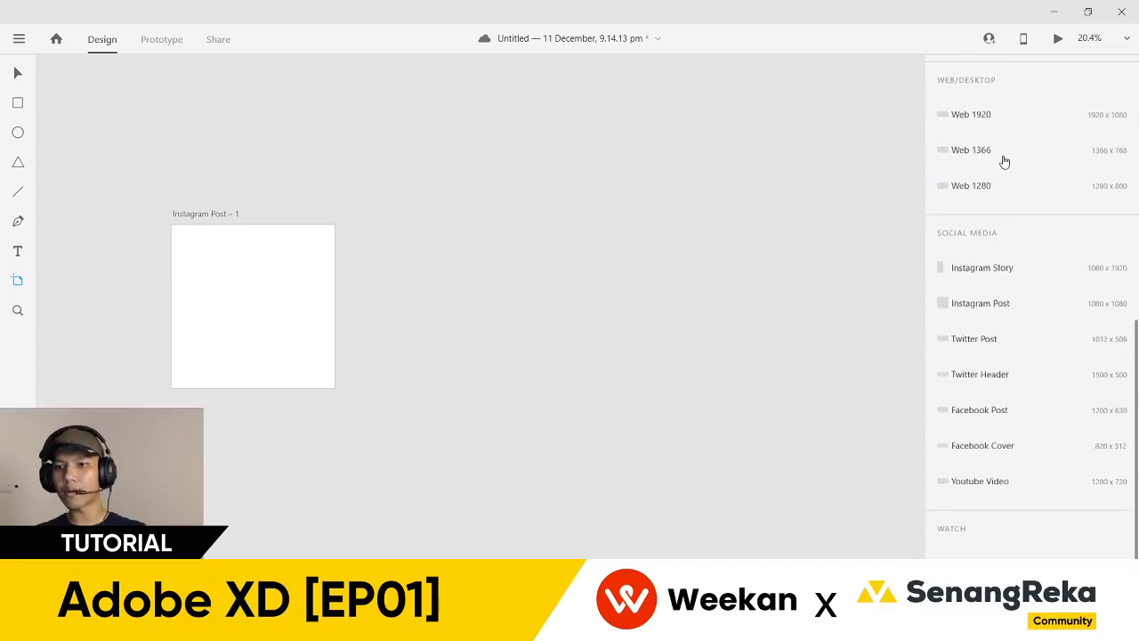
scroll(1004, 160, "down", 2)
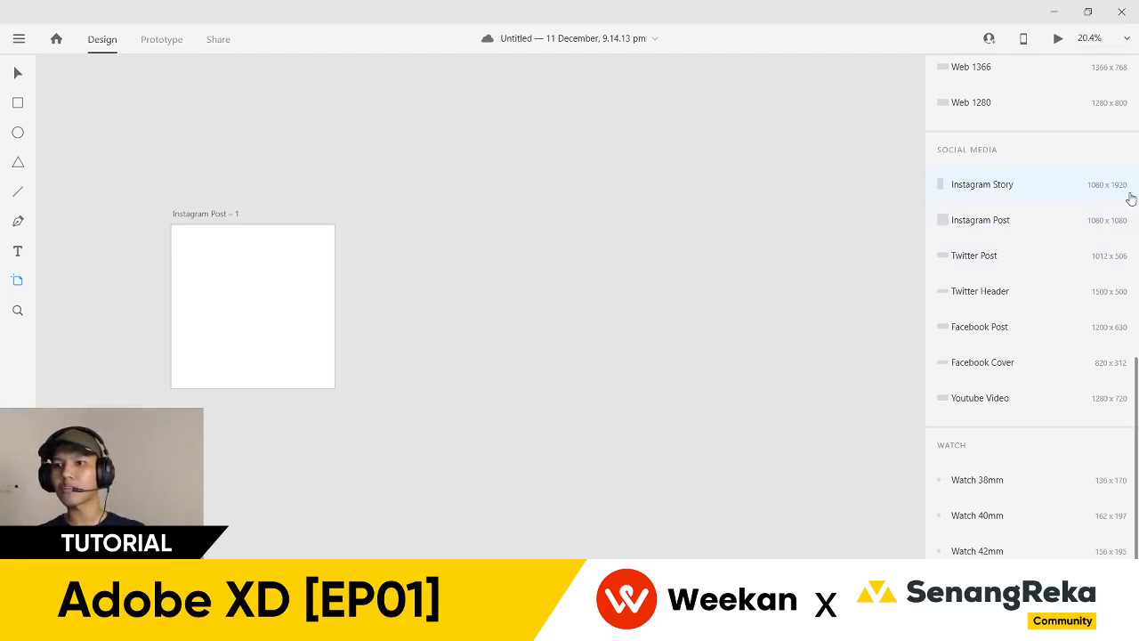
scroll(1069, 155, "down", 1)
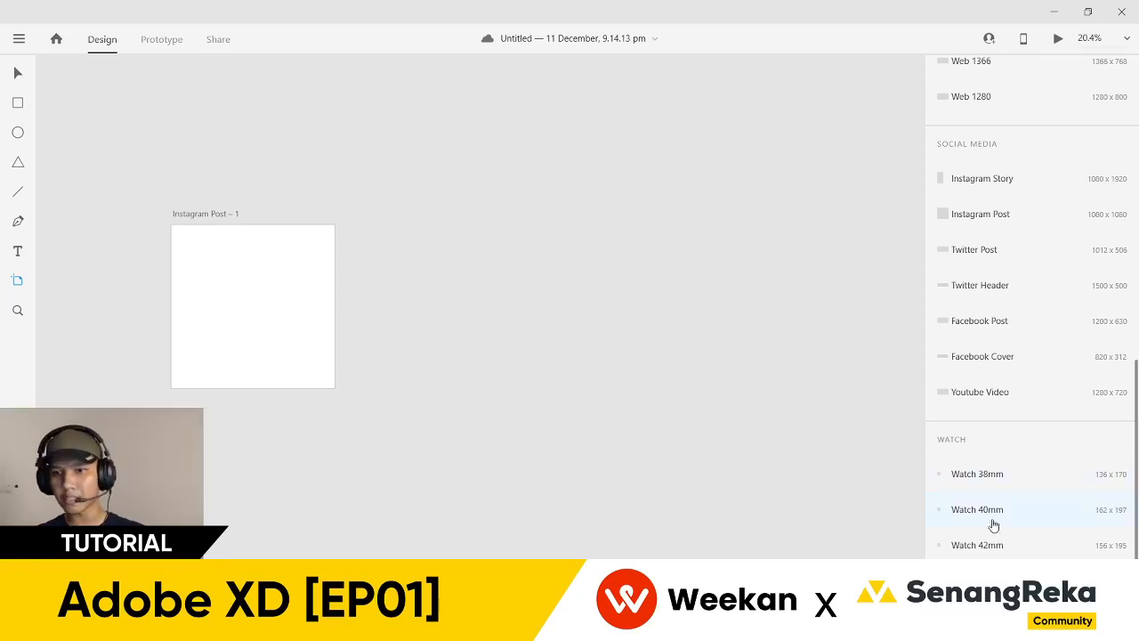
scroll(1021, 436, "up", 5)
scroll(1025, 418, "up", 5)
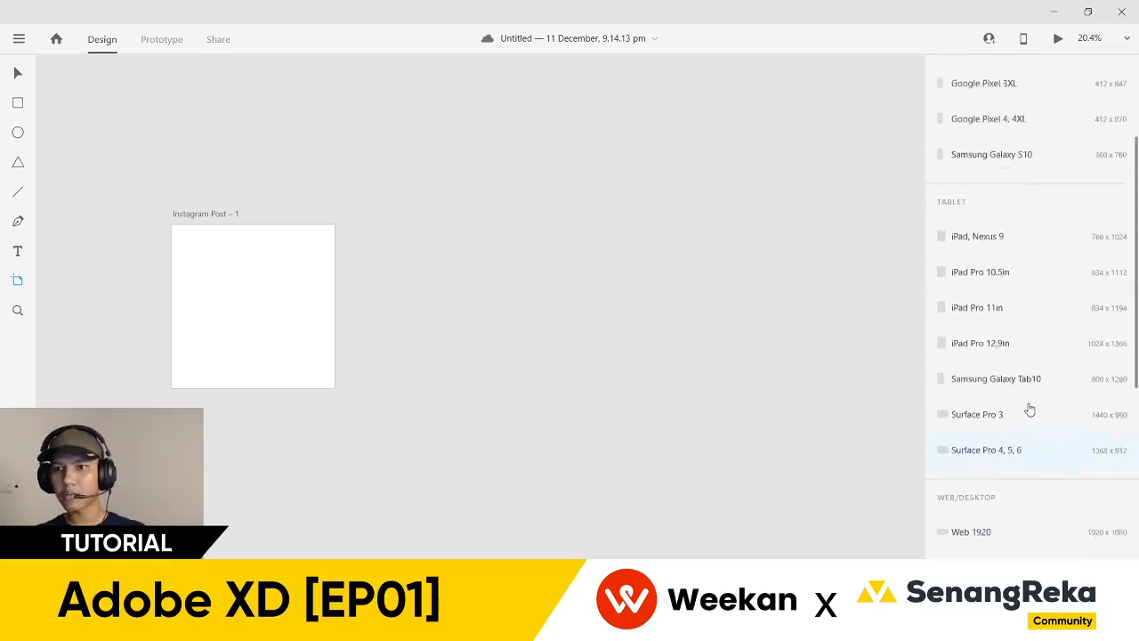
scroll(1023, 392, "up", 2)
scroll(1017, 323, "down", 10)
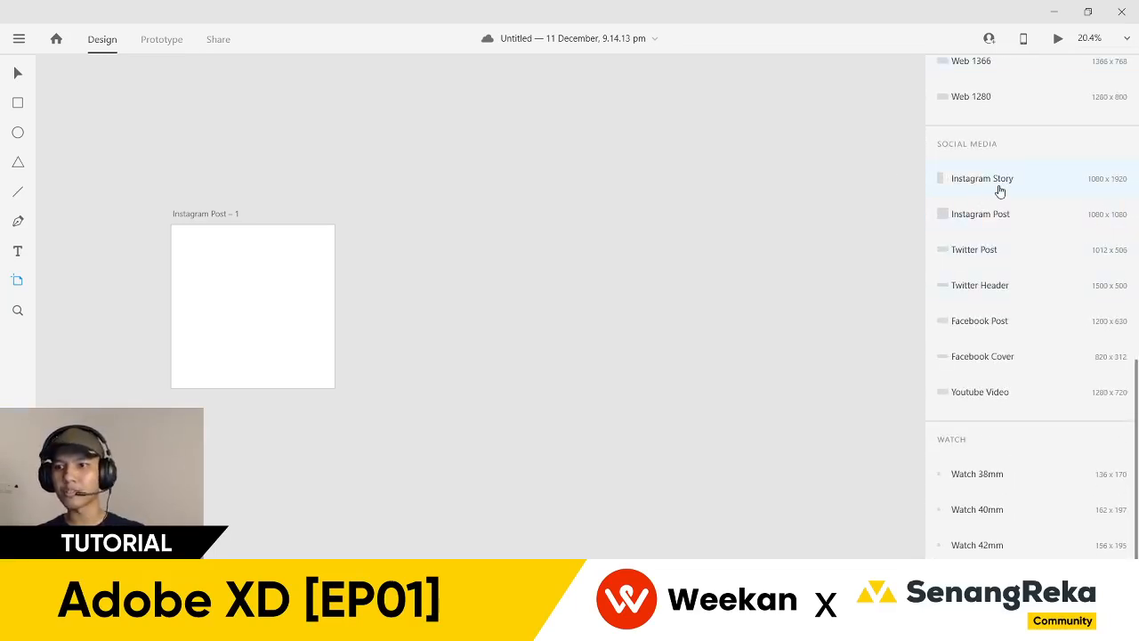
- Add a 1080 × 1920 Instagram Story artboard beside Instagram Post – 1 and recentre the view
left_click(999, 187)
left_click(17, 72)
left_click(274, 155)
left_click_drag(276, 152, 305, 141)
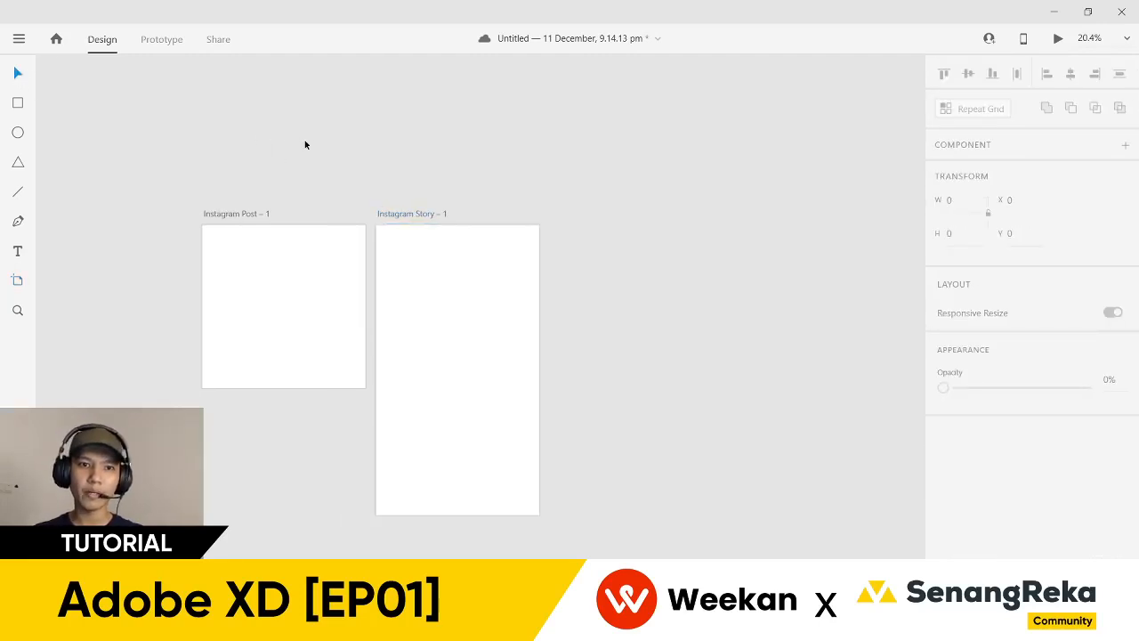
scroll(227, 173, "up", 2)
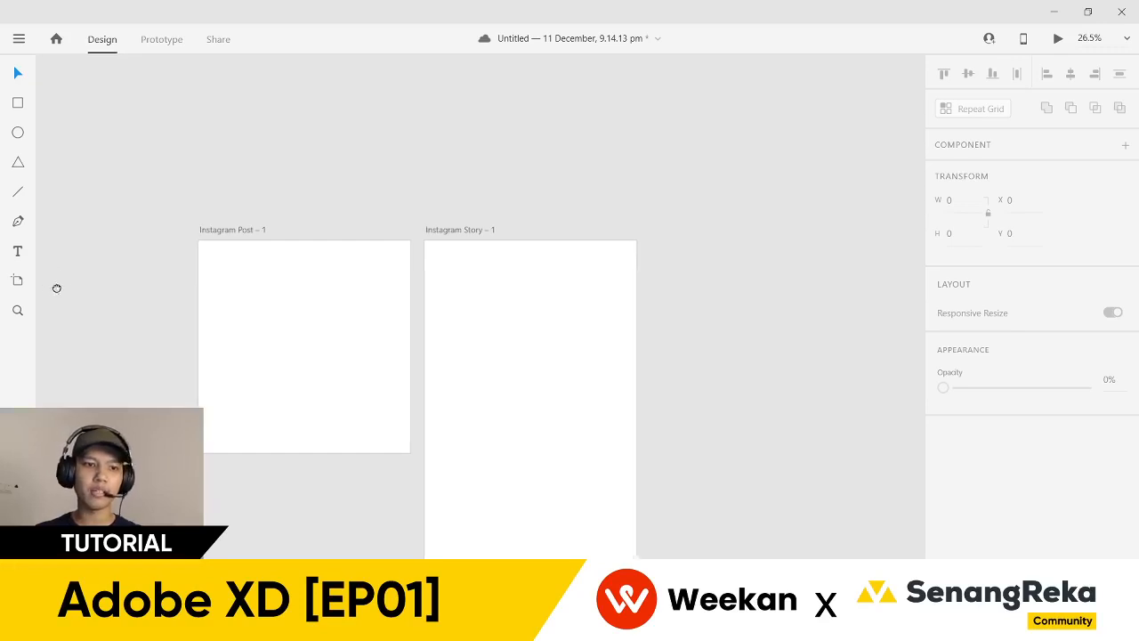
scroll(63, 285, "left", 1)
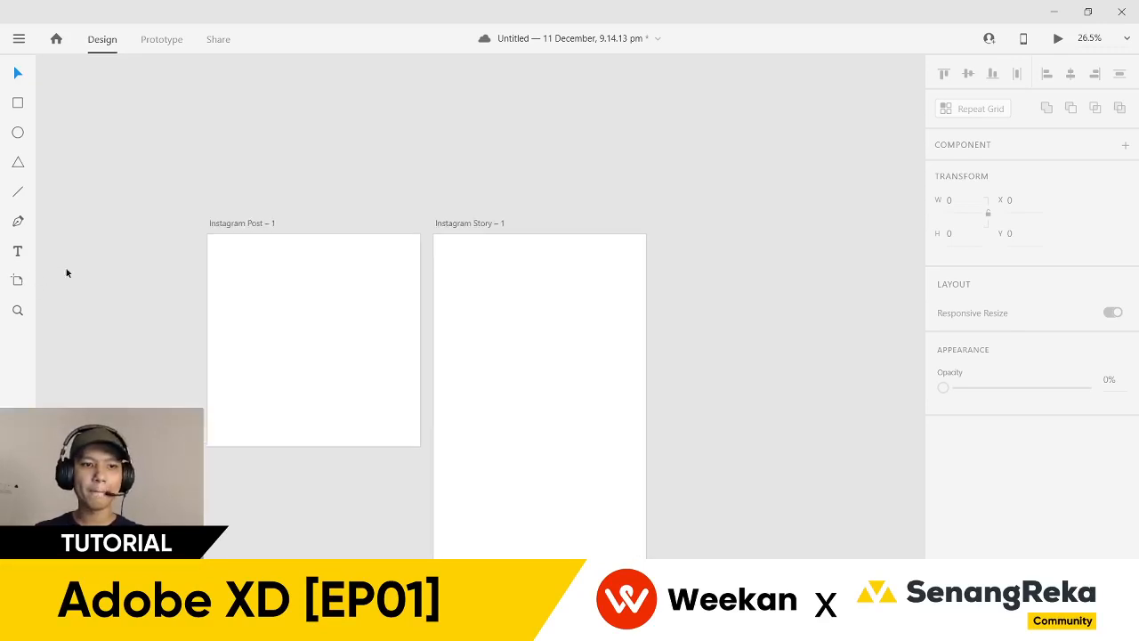
left_click(15, 286)
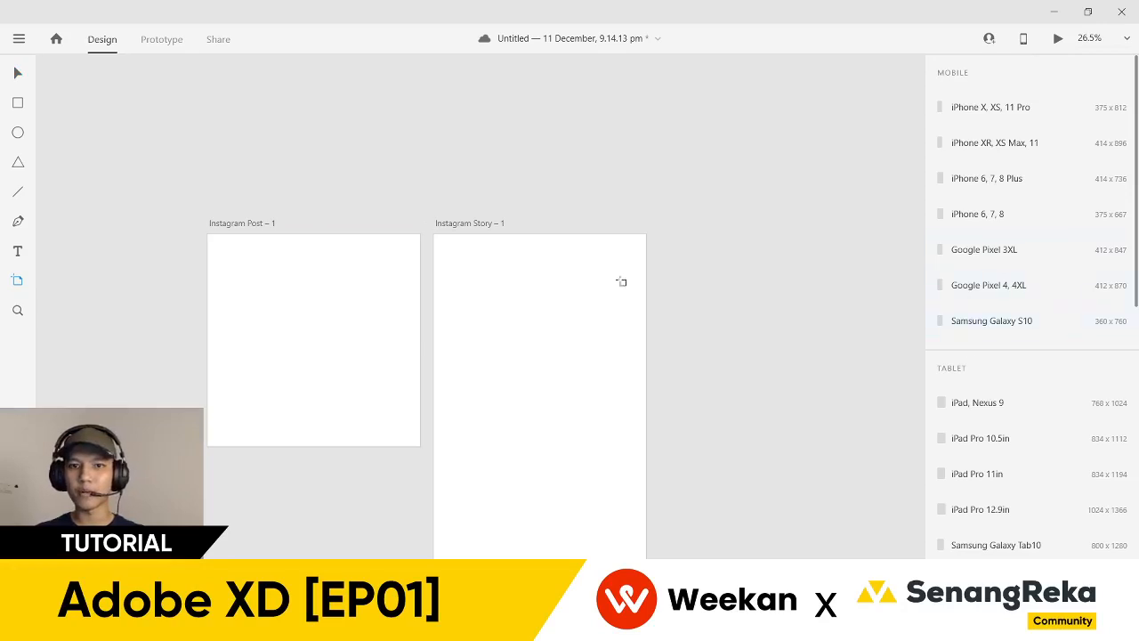
- Reframe both artboards and show the Layers list with Instagram Story – 1 and Instagram Post – 1
left_click(18, 75)
left_click(236, 225)
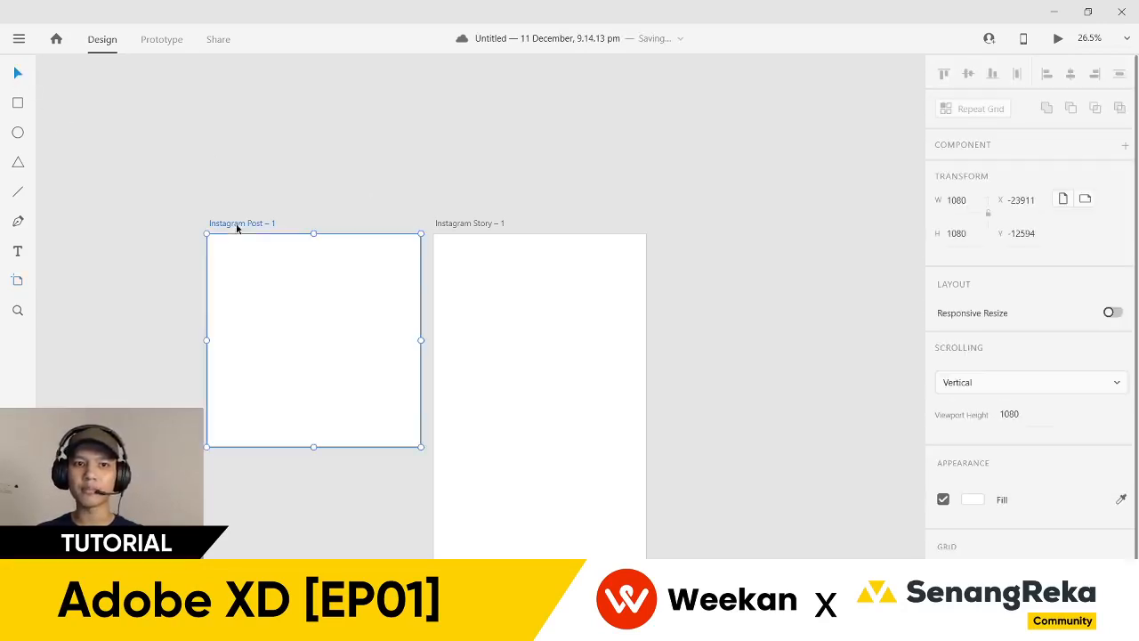
left_click(502, 189)
scroll(498, 214, "down", 5, "ctrl")
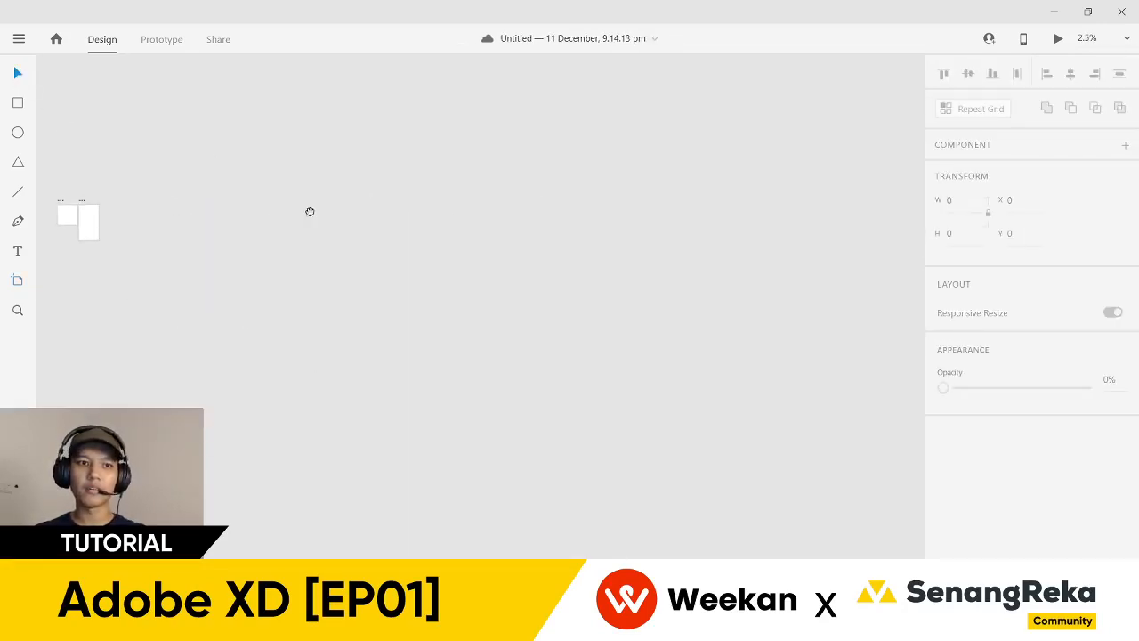
scroll(71, 209, "up", 6, "ctrl")
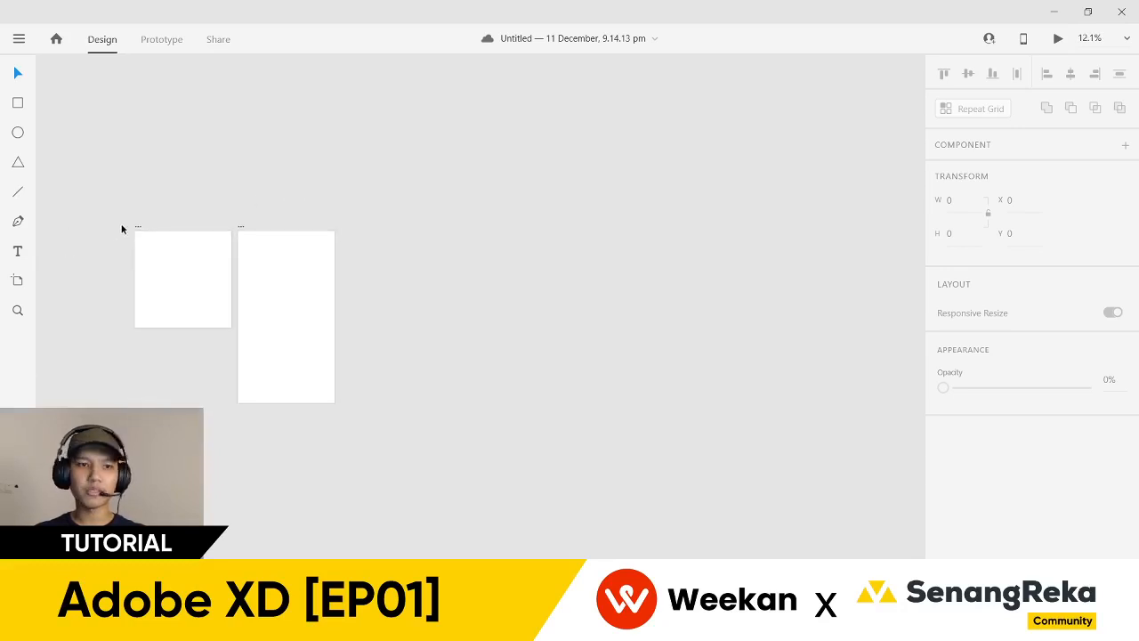
scroll(125, 227, "up", 2, "ctrl")
scroll(69, 210, "up", 1, "ctrl")
left_click_drag(70, 213, 124, 166)
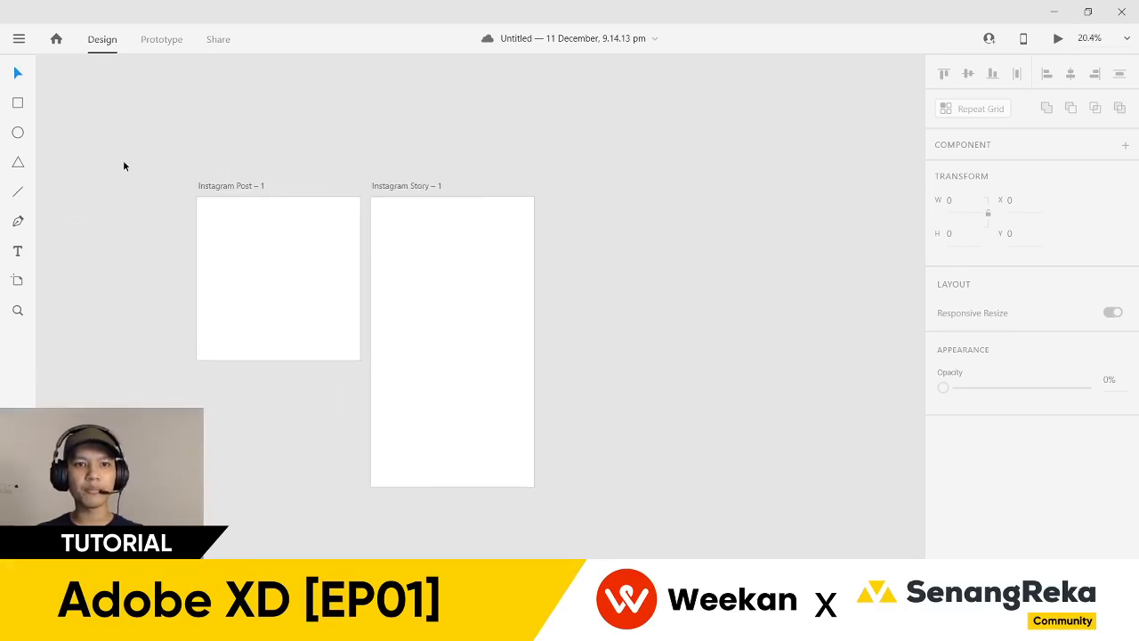
scroll(121, 163, "up", 1, "ctrl")
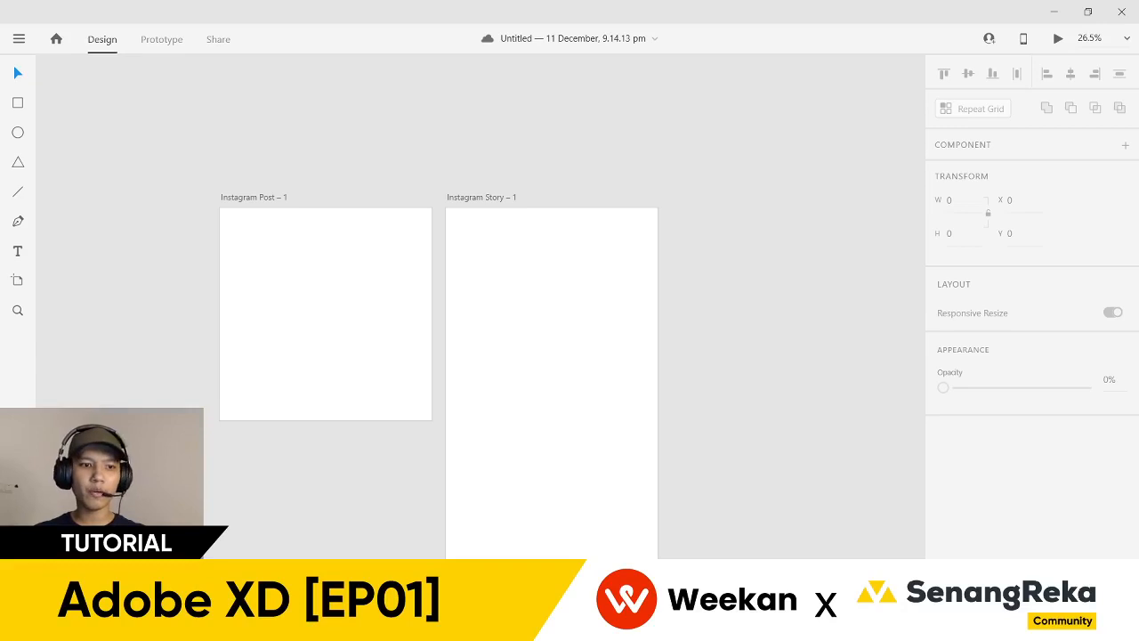
key("ctrl+y")
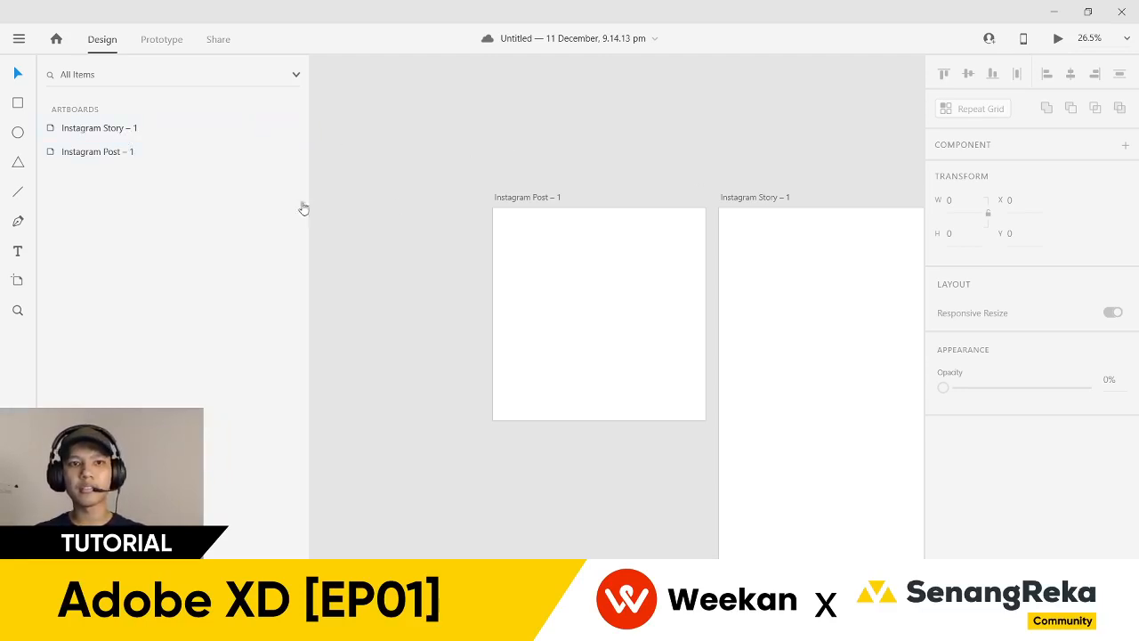
- Zoom to Instagram Story – 1 from Layers and cancel a rename, keeping its original name
double_click(140, 132)
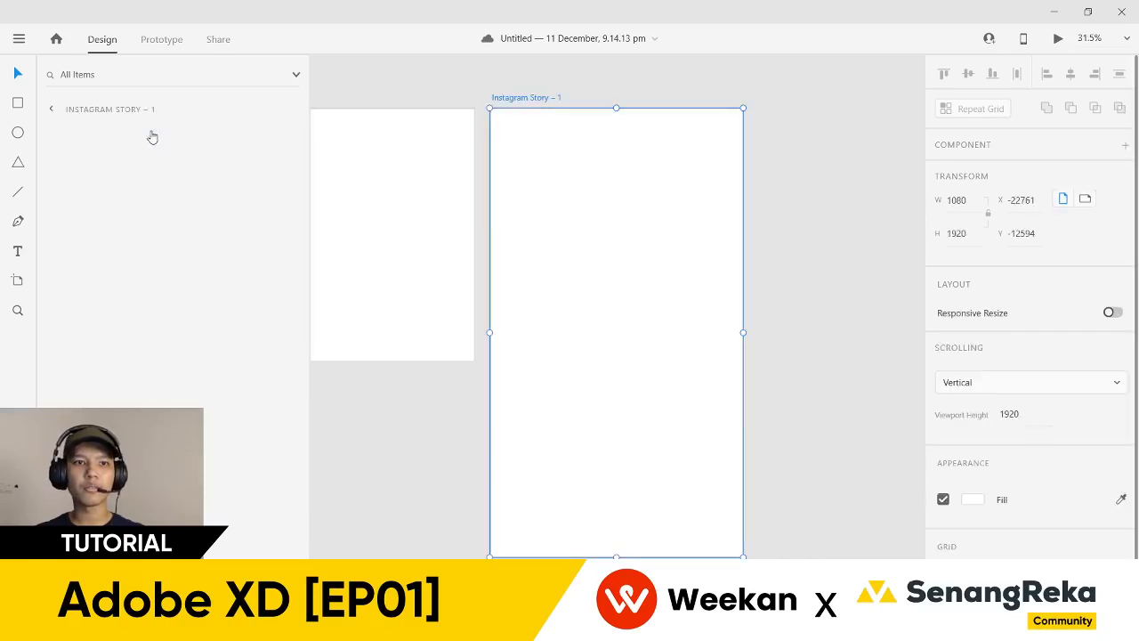
left_click(50, 111)
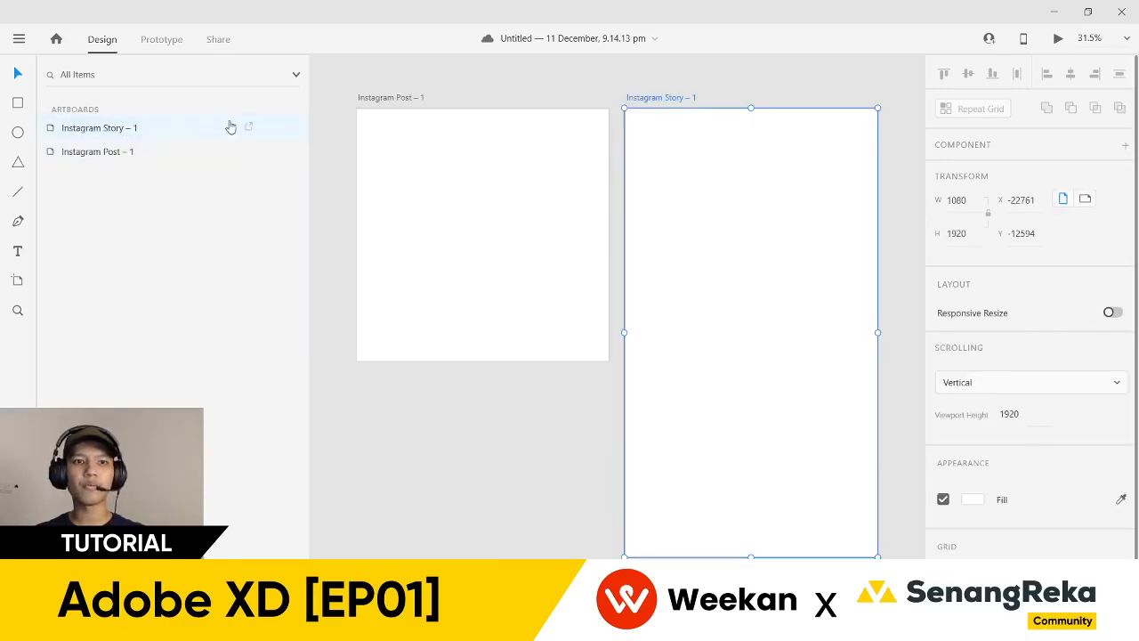
double_click(129, 134)
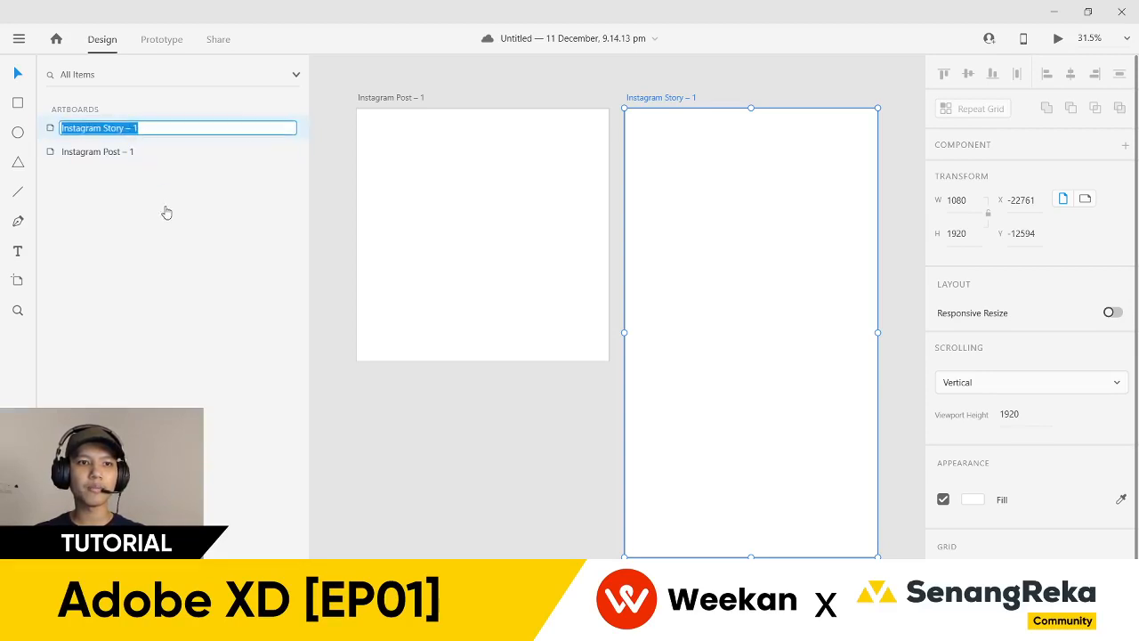
key("Return")
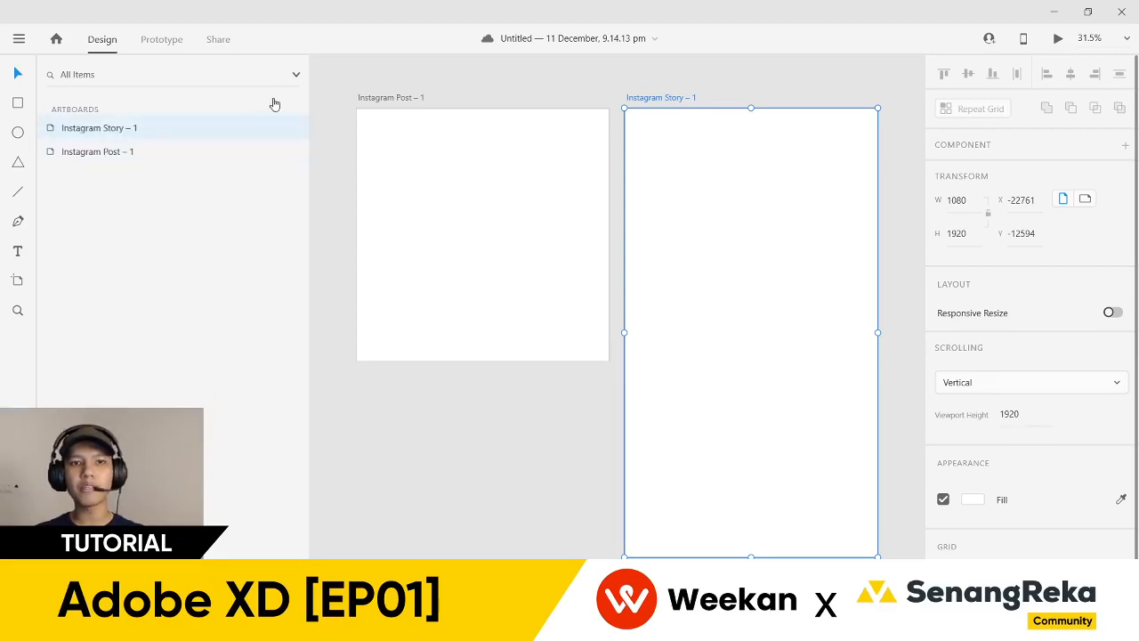
left_click(352, 74)
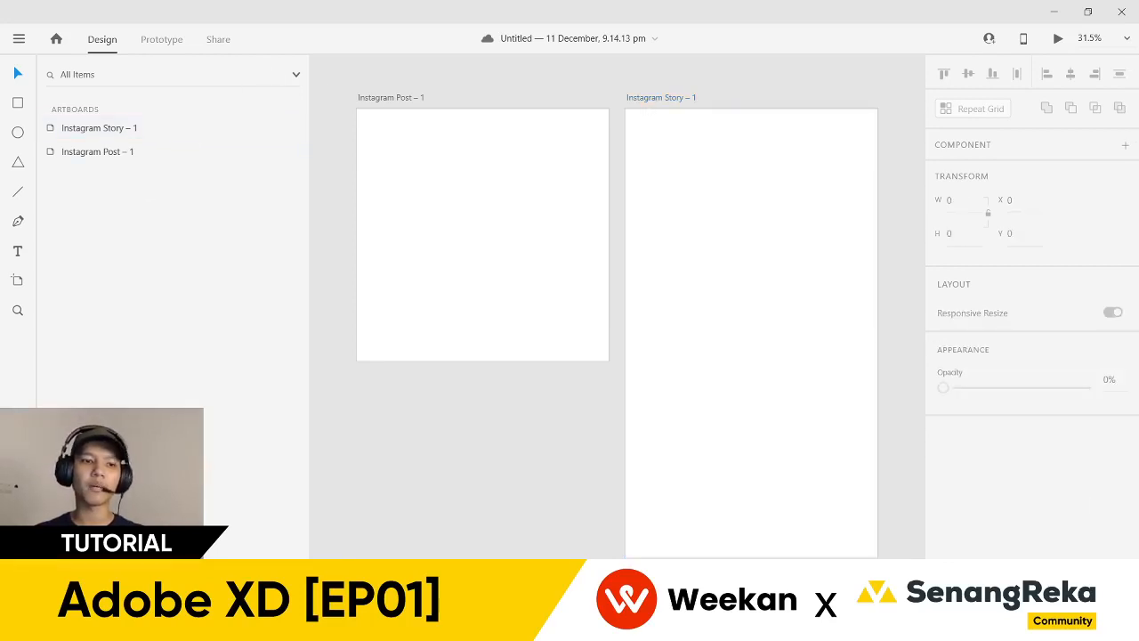
- Close the Layers list and reposition the view on both artboards
key("ctrl+y")
scroll(273, 422, "left", 2)
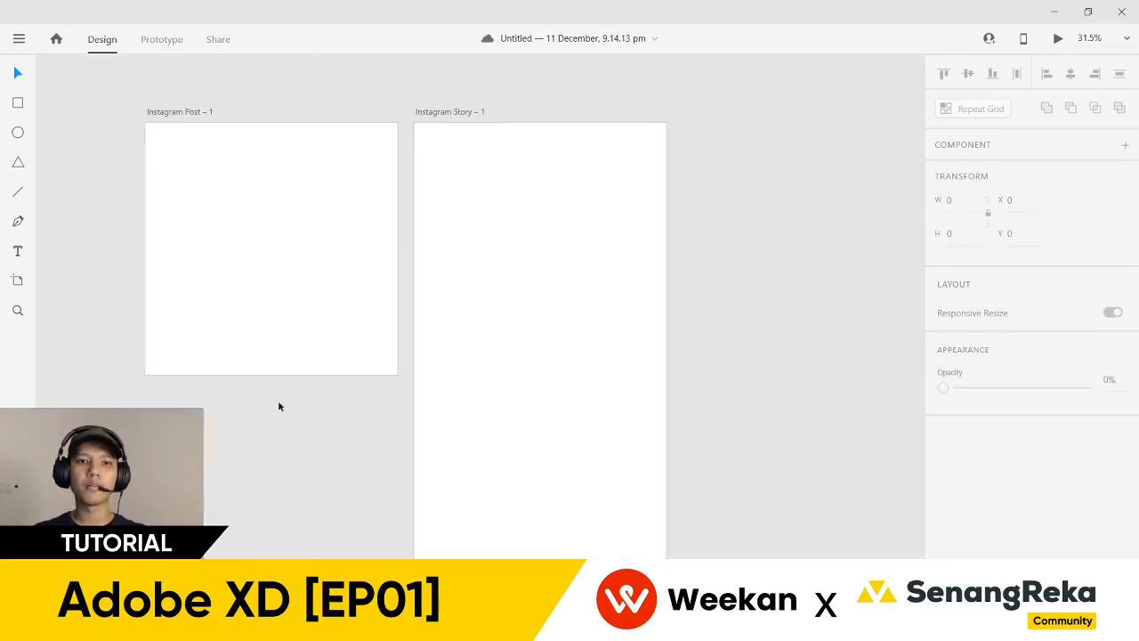
scroll(286, 323, "down", 2)
scroll(120, 116, "up", 3)
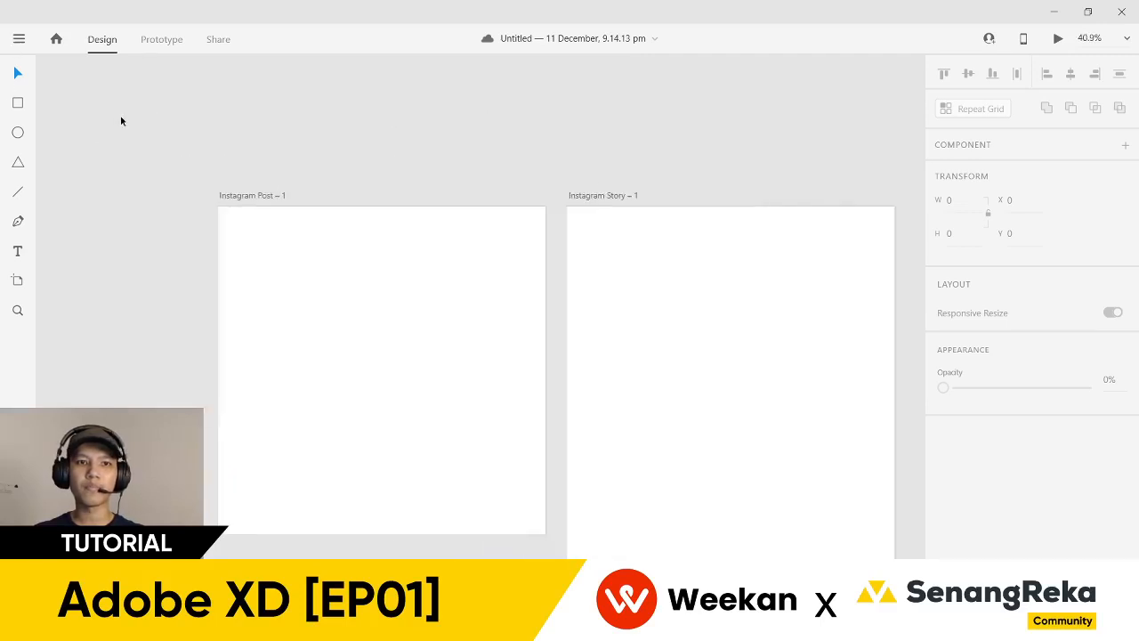
left_click_drag(151, 161, 179, 127)
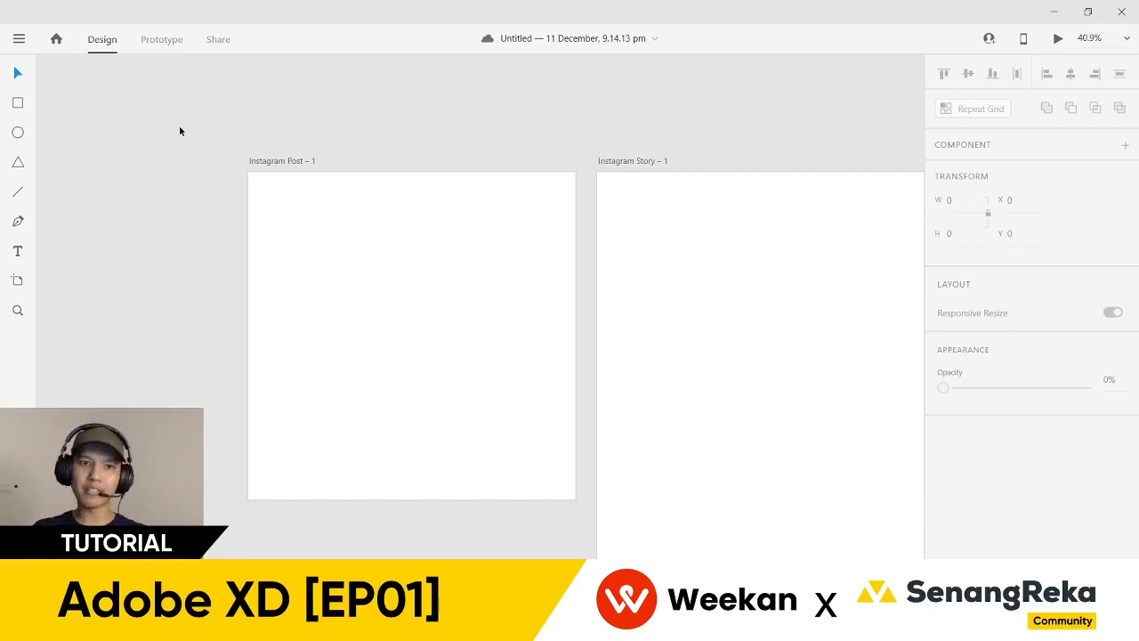
- Draw a 1080-wide footer bar along the bottom of the Instagram Post artboard
left_click_drag(347, 138, 289, 133)
left_click(18, 39)
left_click(357, 106)
scroll(257, 119, "left", 3)
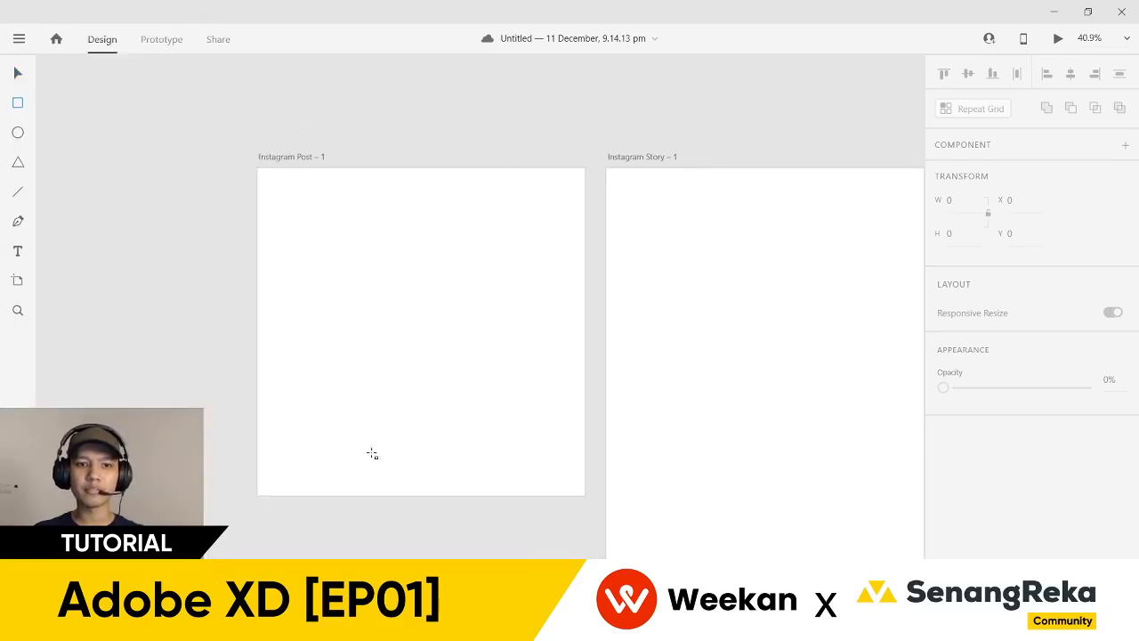
mouse_move(258, 465)
left_mouse_down()
mouse_move(501, 498)
mouse_move(585, 495)
left_mouse_up()
left_click(553, 536)
- Move the footer bar onto the Instagram Story artboard and align it to the bottom edge
scroll(437, 326, "down", 5)
scroll(437, 326, "right", 3)
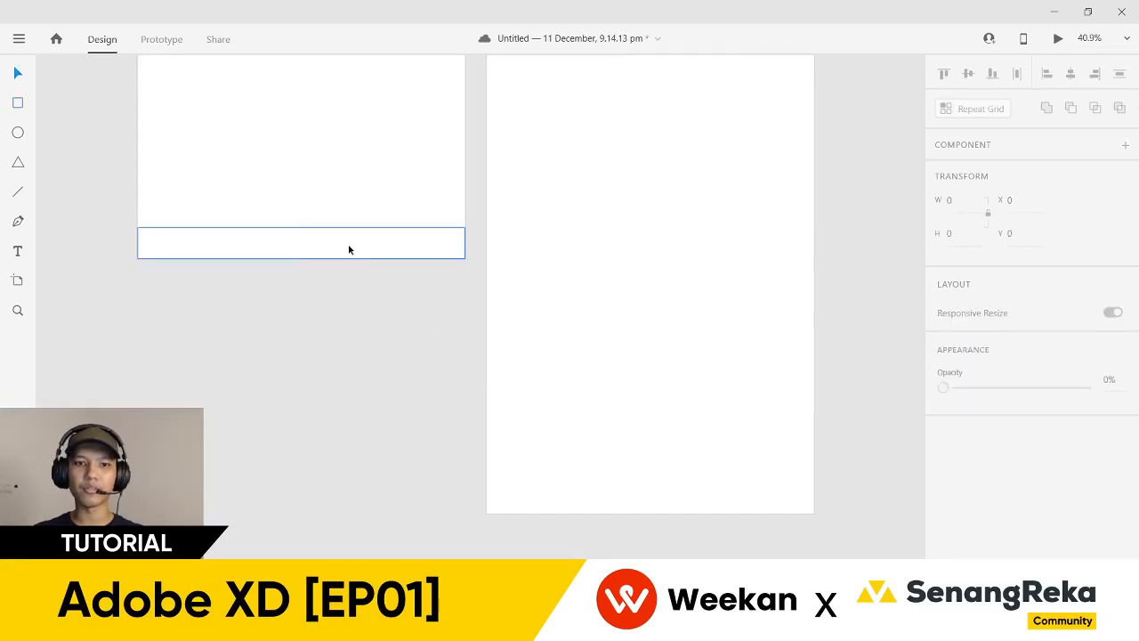
left_click(348, 246)
left_click_drag(336, 255, 691, 511)
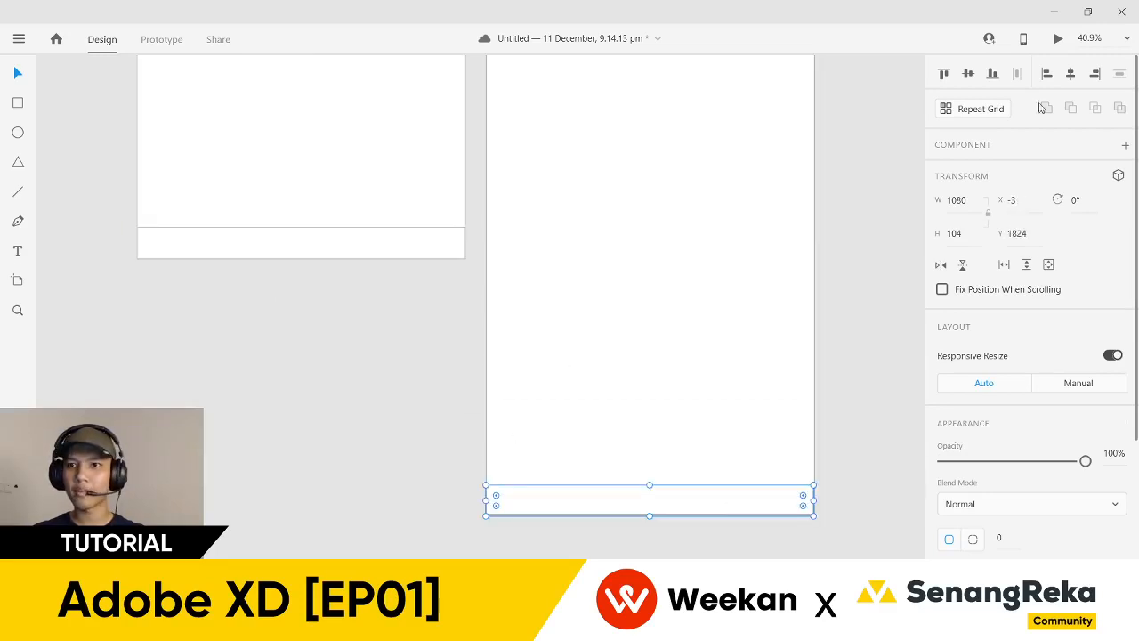
left_click(991, 75)
left_click(775, 521)
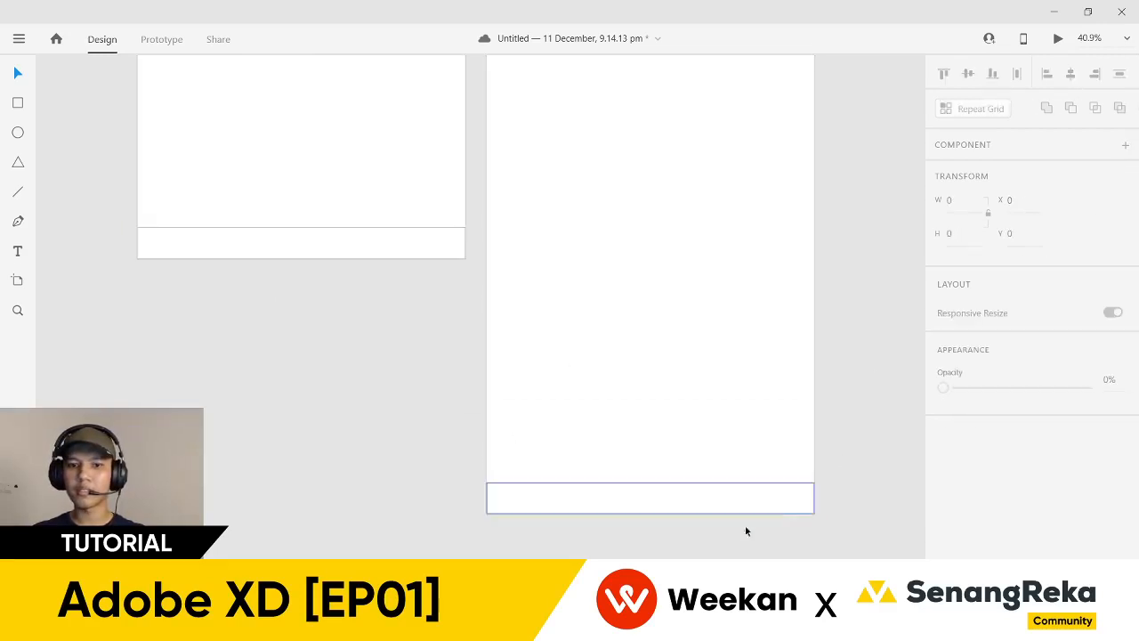
- Stretch the Post footer bar past the left edge so it spans 1080 × 104 at Y 976
scroll(300, 241, "up", 3)
scroll(300, 241, "left", 3)
scroll(300, 241, "up", 2)
scroll(292, 250, "up", 1)
scroll(293, 247, "down", 2)
left_click_drag(295, 380, 331, 387)
scroll(333, 422, "up", 1)
scroll(425, 335, "up", 1)
left_click(360, 439)
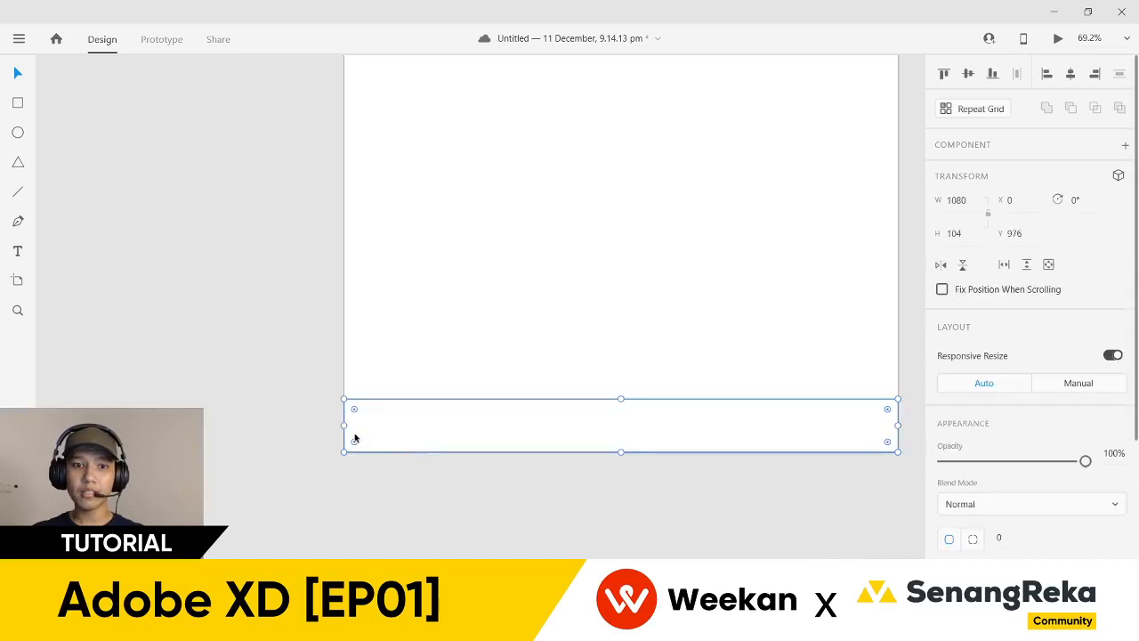
left_click_drag(345, 425, 67, 382)
left_click(214, 299)
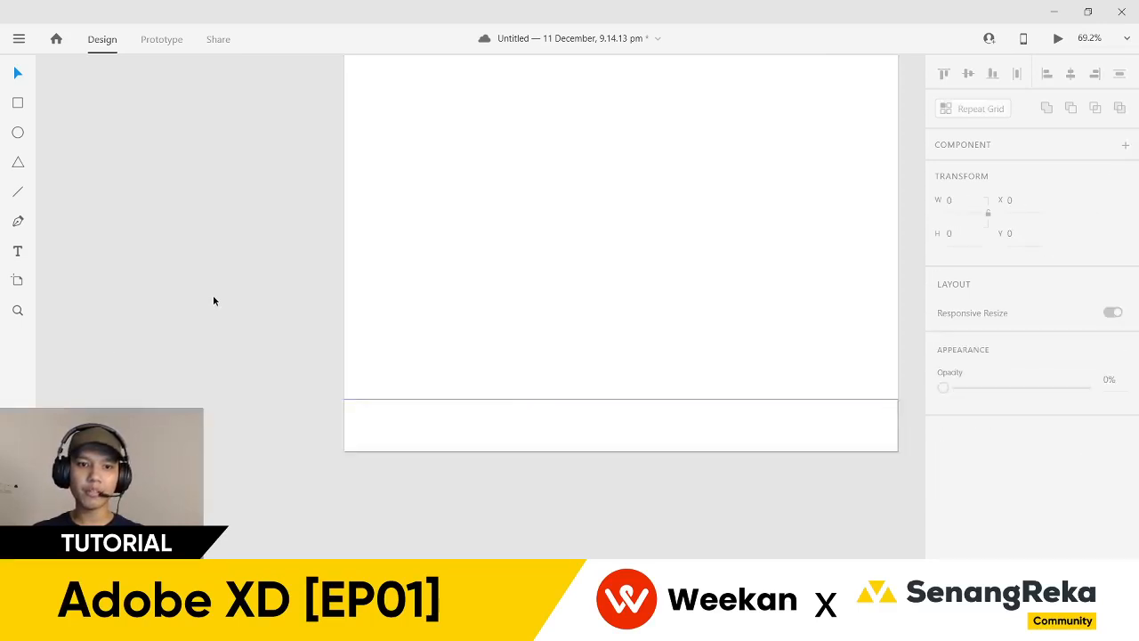
scroll(214, 301, "down", 2)
left_click_drag(231, 407, 326, 468)
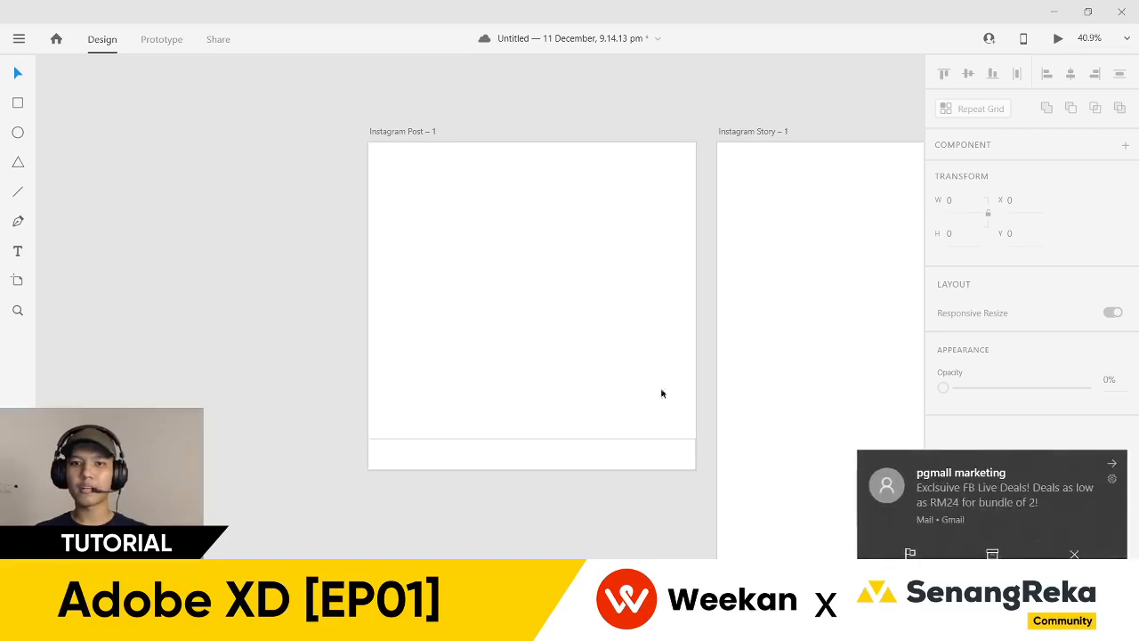
- Draw a large circle starting at the Instagram Post's top-left with the Ellipse tool
left_click(436, 447)
left_click(431, 538)
left_click_drag(466, 531, 334, 415)
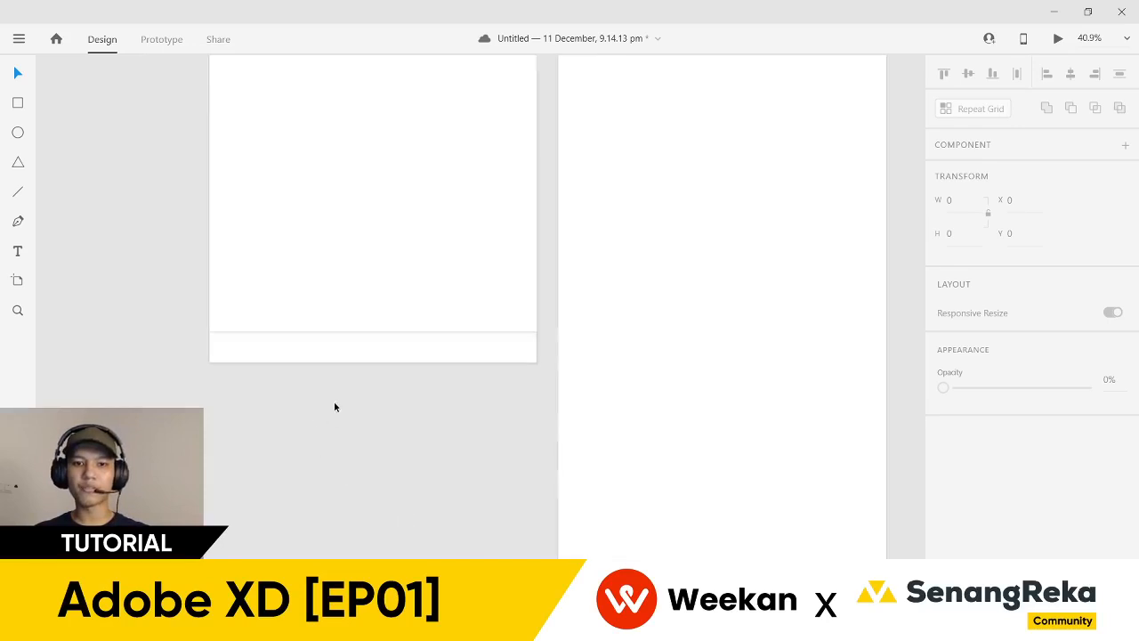
scroll(204, 341, "down", 3)
scroll(236, 311, "up", 3)
scroll(261, 341, "up", 5)
scroll(83, 157, "down", 2)
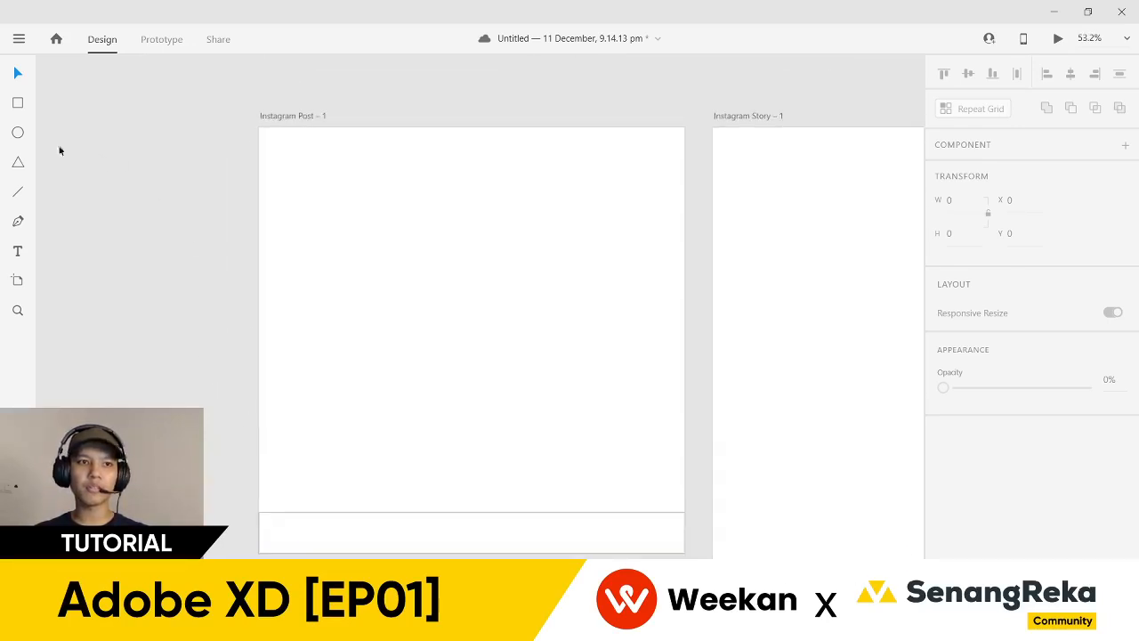
left_click(17, 134)
left_click_drag(251, 107, 659, 484)
key("v")
- Enlarge the circle to about 1123 px overhanging the top-left, then open an Unsplash chocolate cake photo
scroll(499, 358, "down", 3)
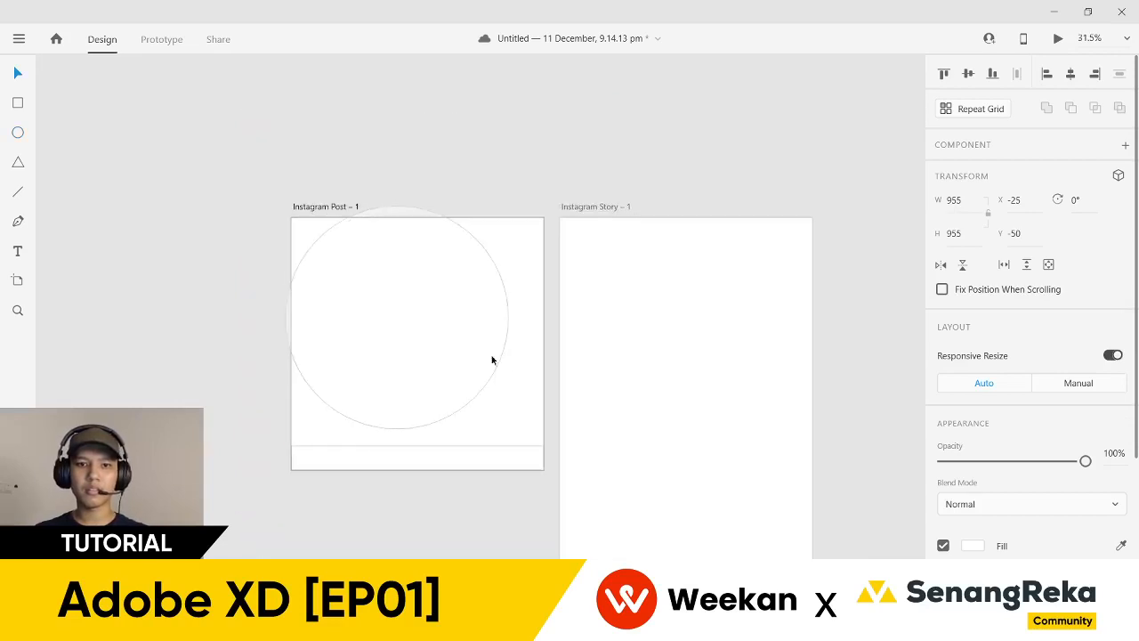
left_click_drag(469, 332, 460, 309)
left_click_drag(474, 391, 526, 430)
left_click(489, 544)
scroll(383, 380, "down", 1)
scroll(382, 380, "right", 1)
left_click(333, 293)
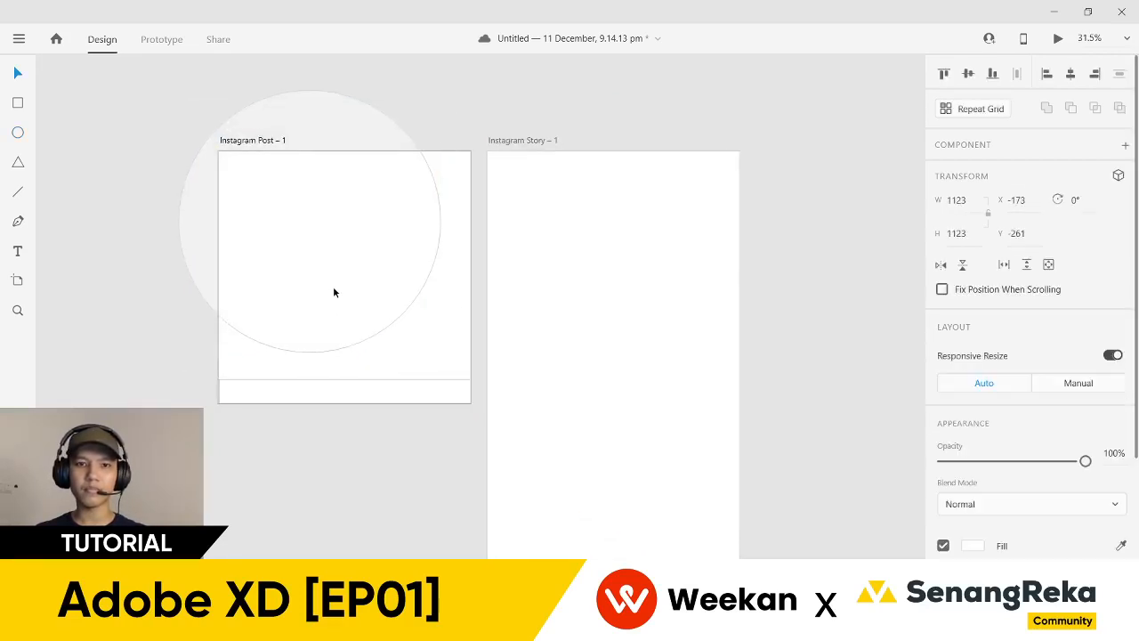
left_click(338, 451)
scroll(341, 461, "down", 1)
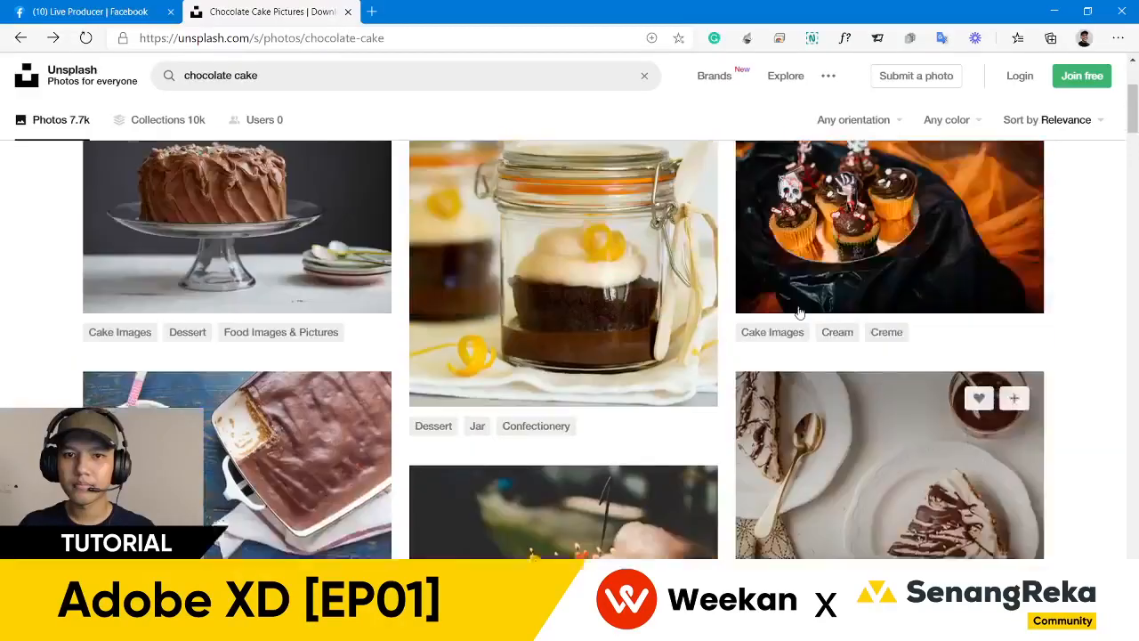
scroll(882, 251, "up", 1)
left_click(881, 252)
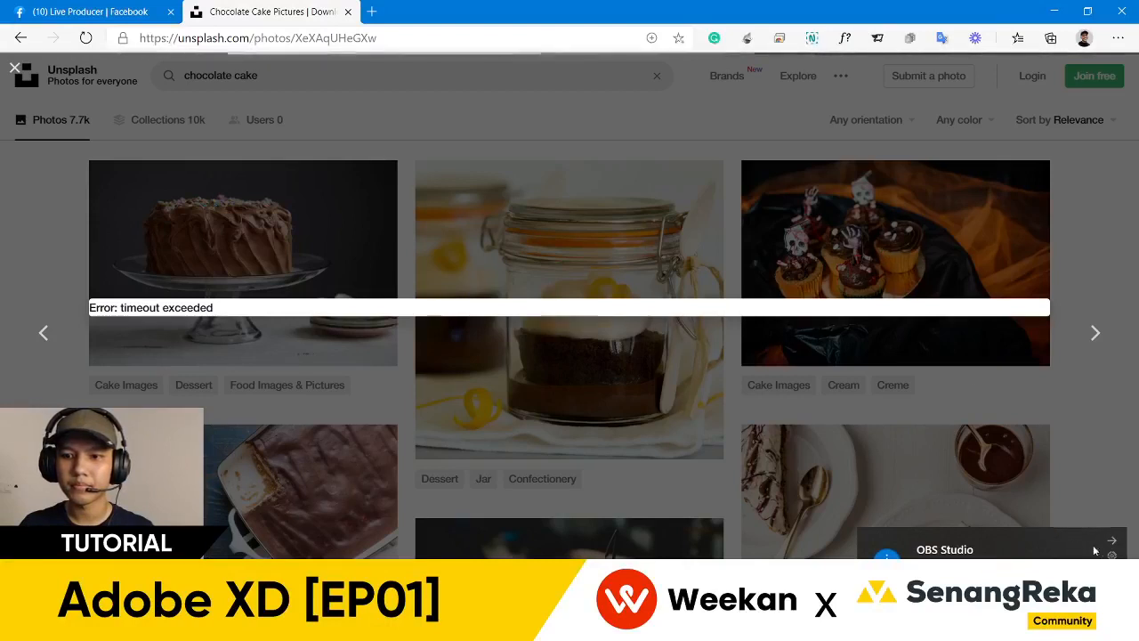
- From Unsplash's chocolate cake results, find the flower-topped cake slice photo and download it free
left_click(1113, 541)
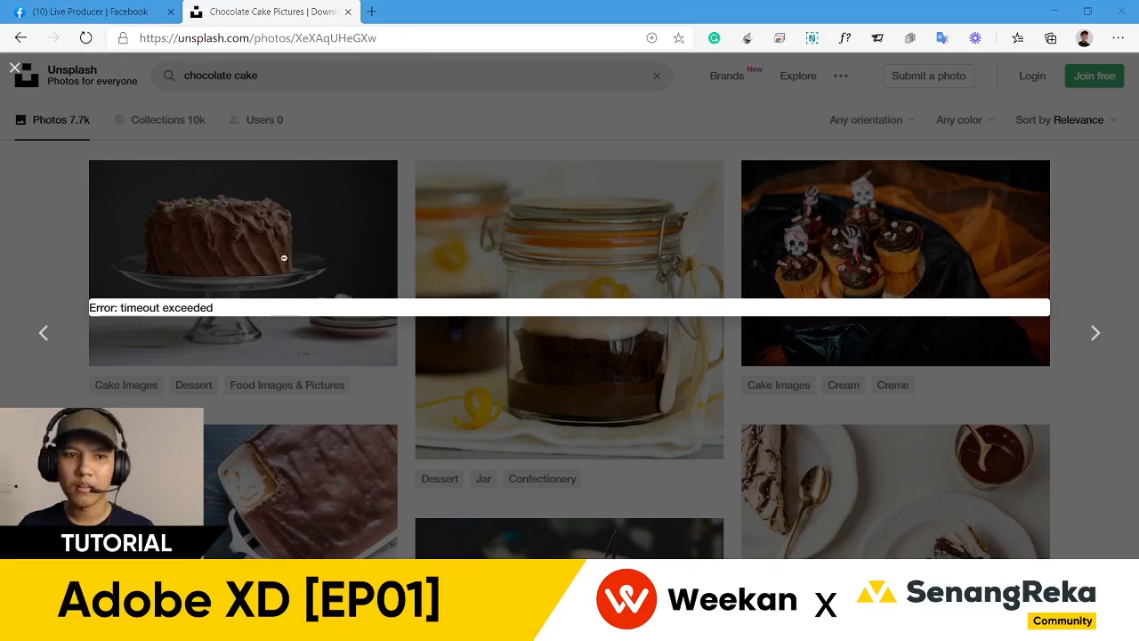
left_click(1077, 290)
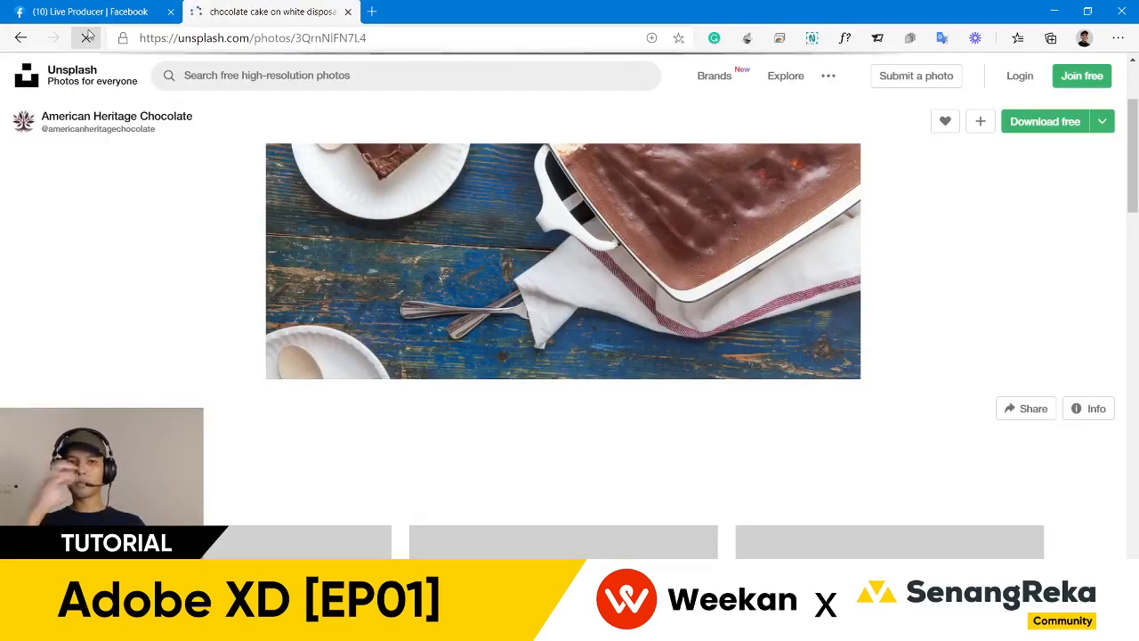
scroll(455, 297, "down", 4)
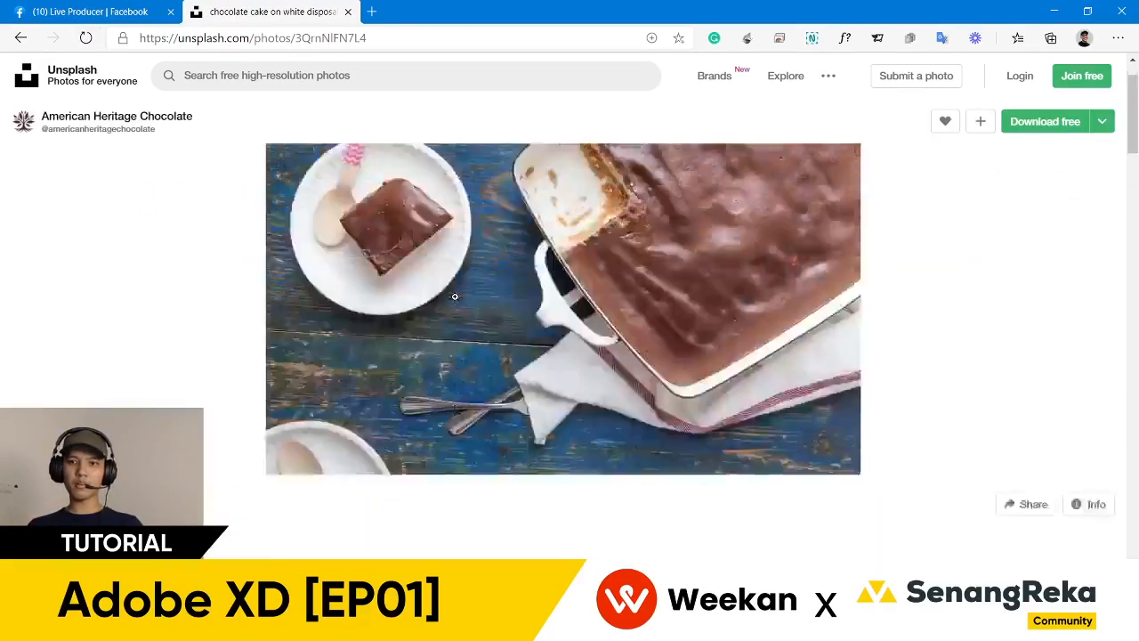
scroll(445, 298, "down", 5)
scroll(239, 295, "down", 3)
scroll(240, 295, "down", 3)
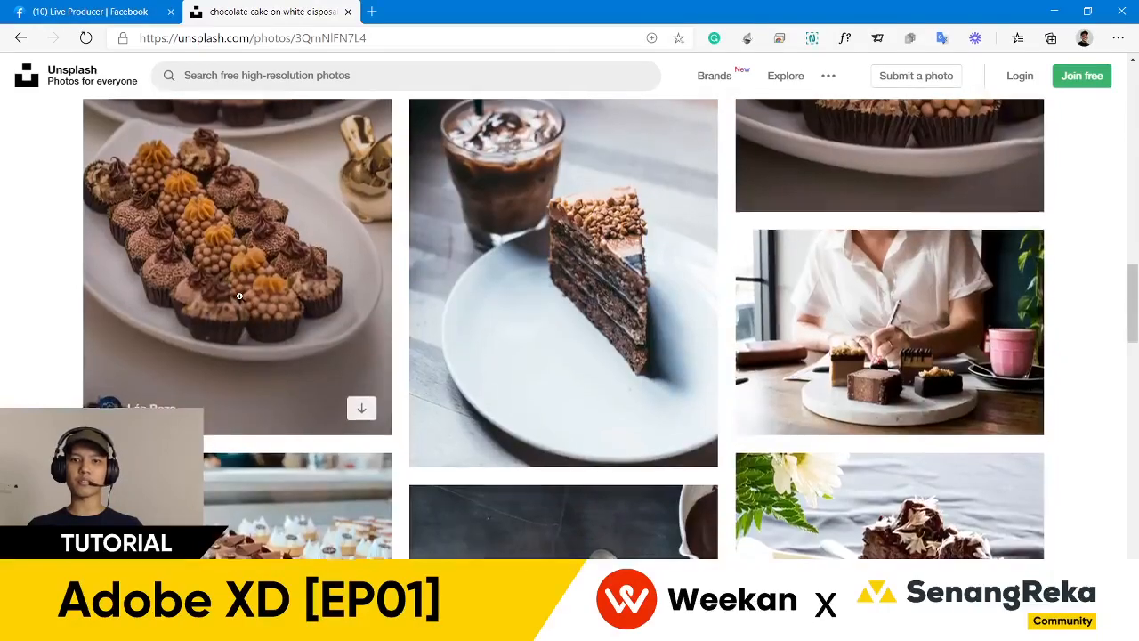
scroll(352, 287, "down", 3)
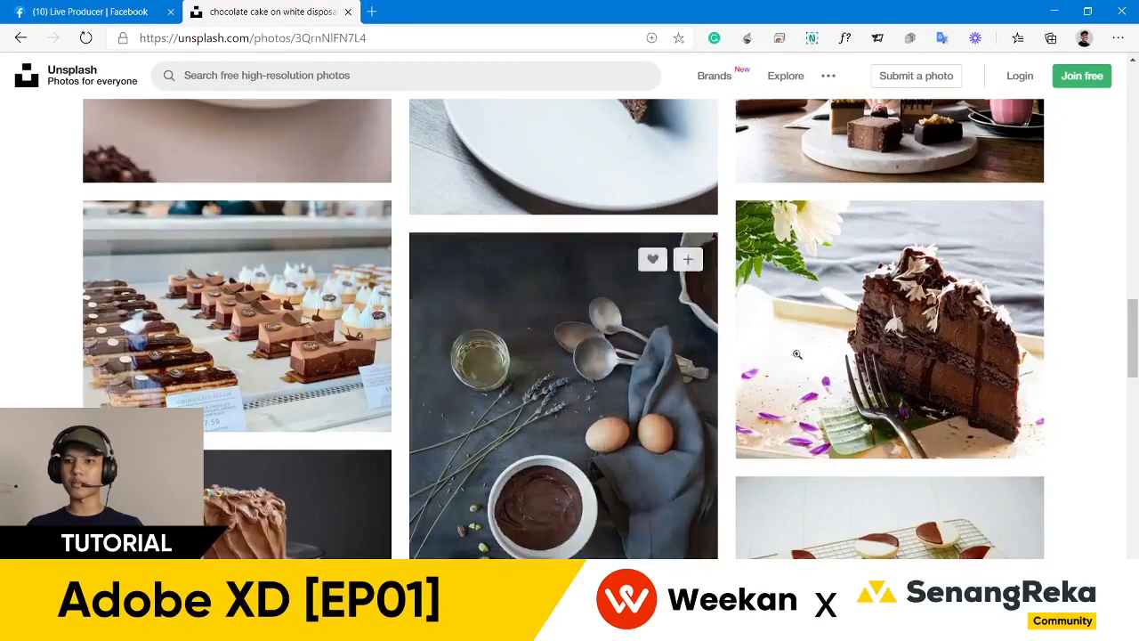
left_click(877, 347)
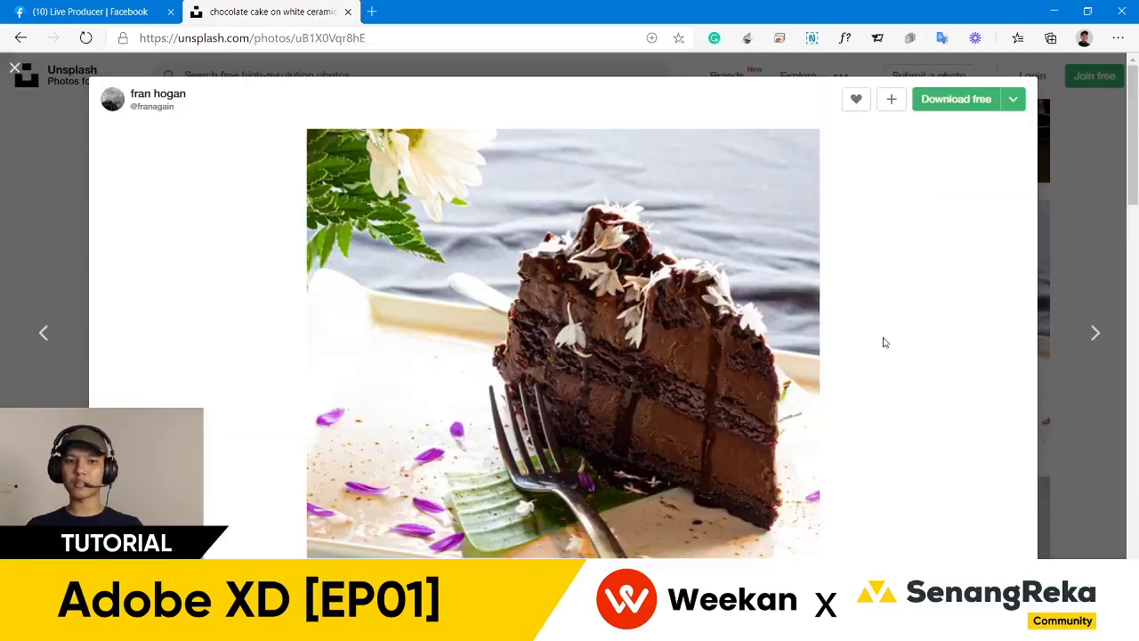
left_click(934, 100)
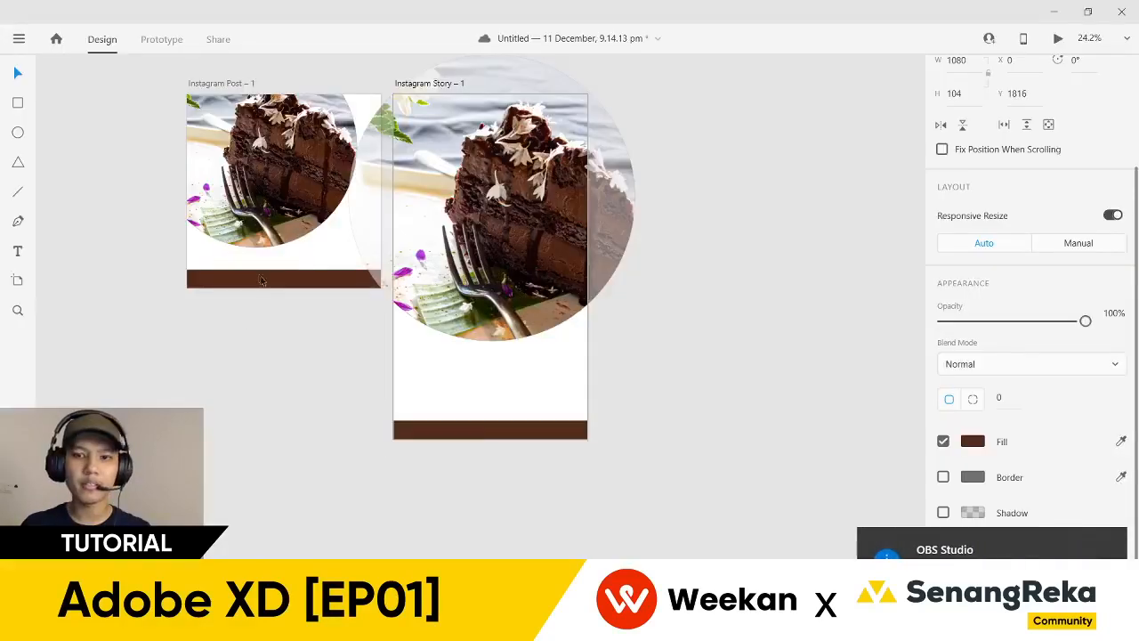
- Deselect the Story footer and pan and zoom the canvas onto the Instagram Post artboard
left_click(98, 85)
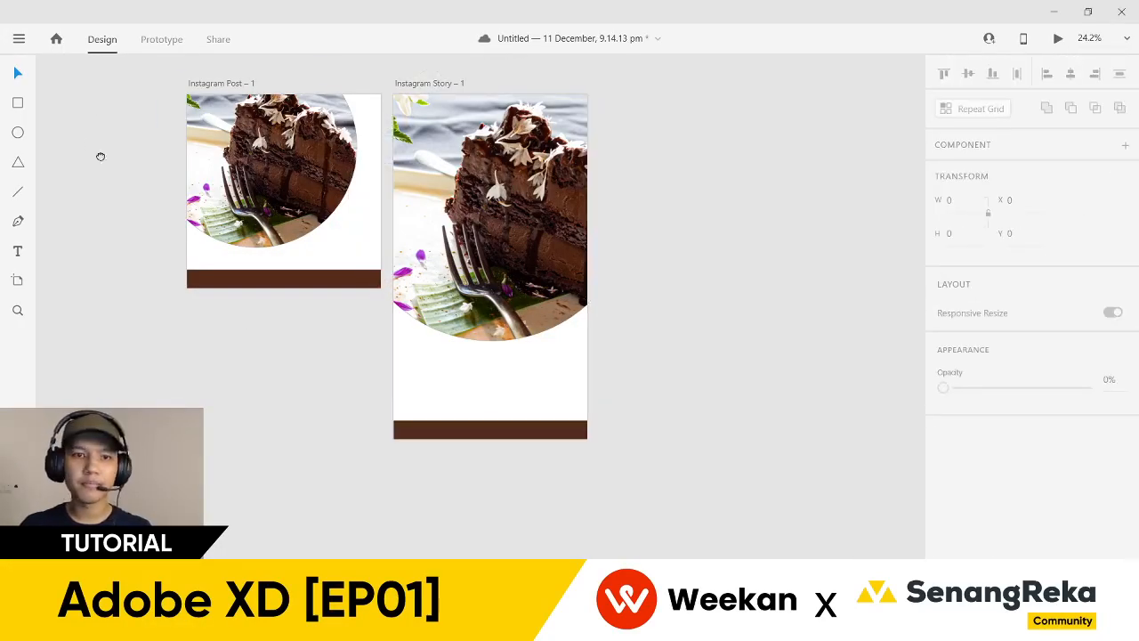
left_click_drag(89, 143, 135, 229)
scroll(139, 222, "up", 1)
scroll(170, 241, "up", 1)
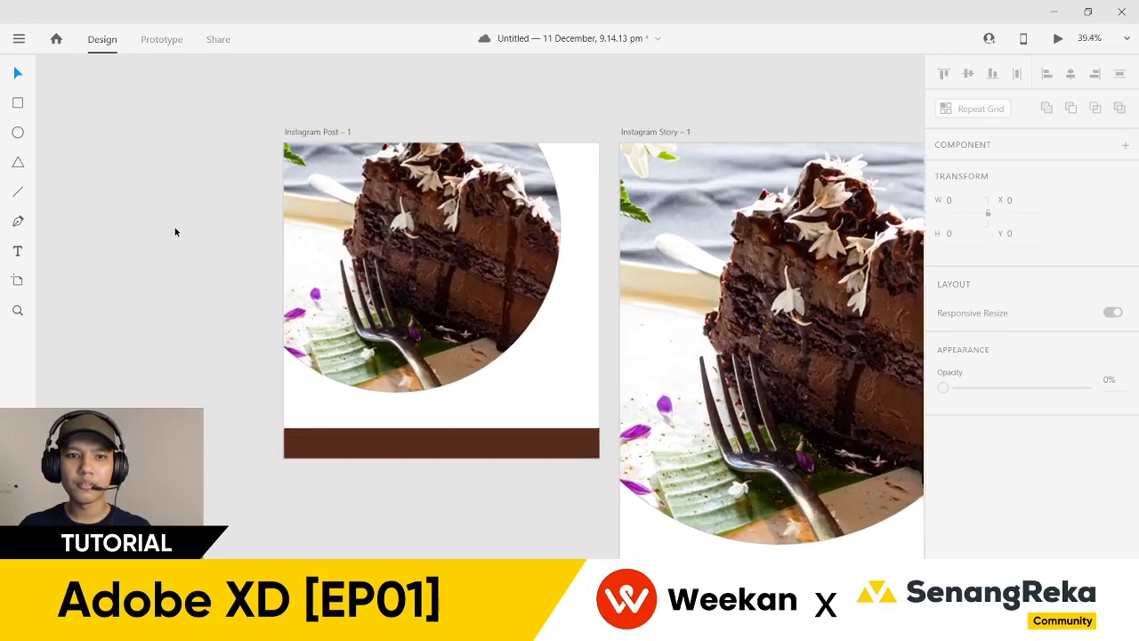
scroll(134, 263, "right", 1)
scroll(106, 255, "down", 3)
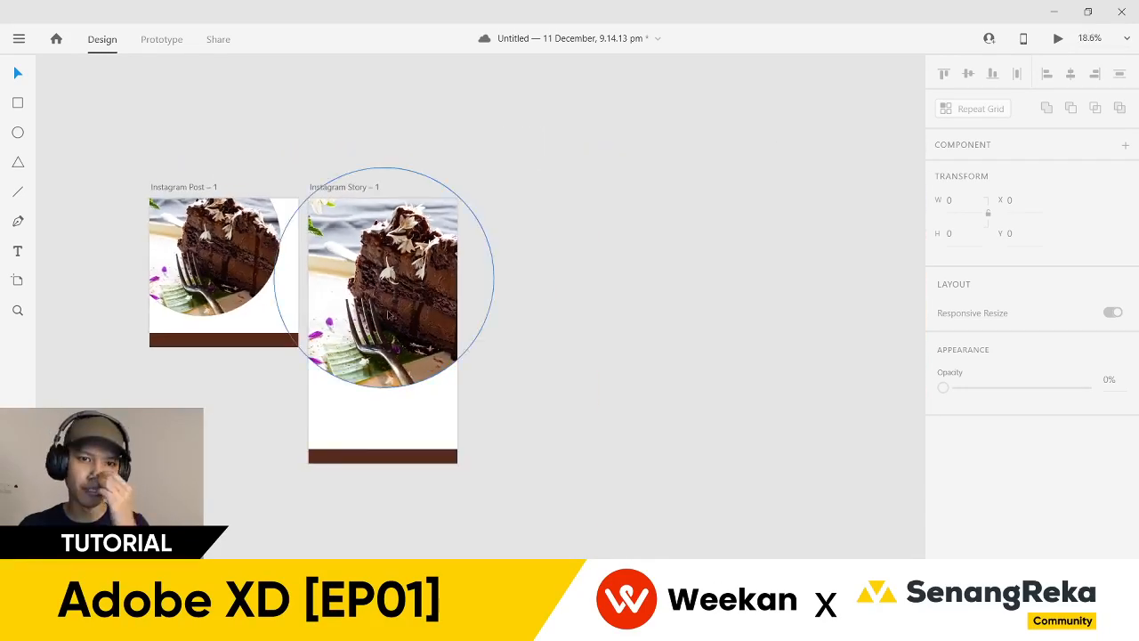
left_click(445, 384)
left_click_drag(482, 418, 494, 418)
scroll(429, 383, "up", 3)
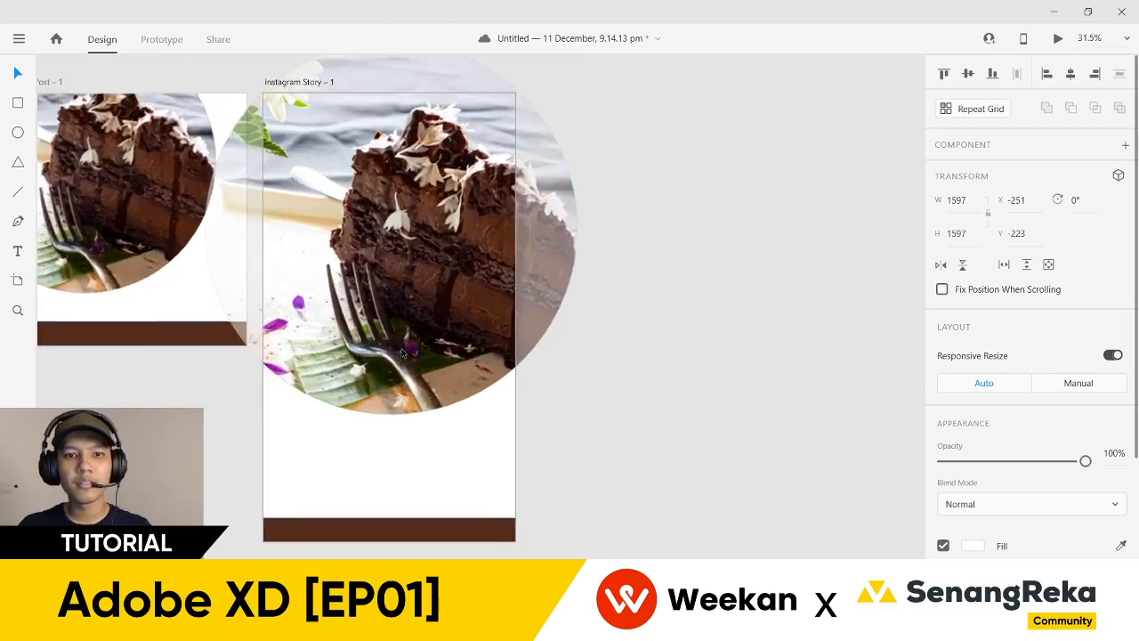
scroll(694, 414, "left", 2)
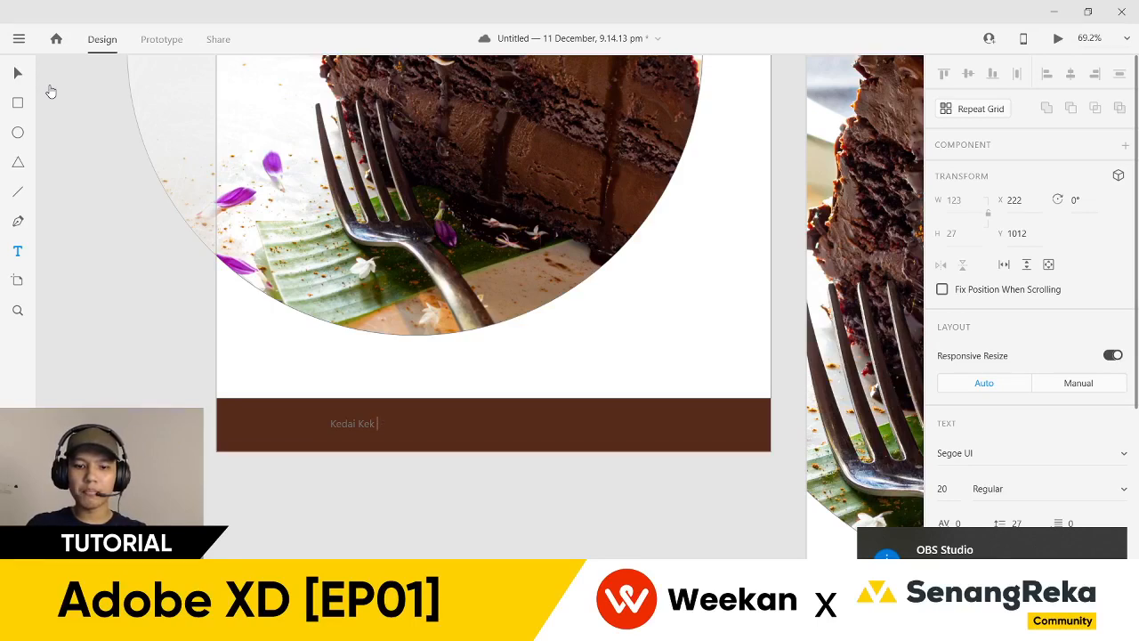
- Finish the shop name 'Kedai Kek Maimunah' and scale the text up to size 48
type("unah")
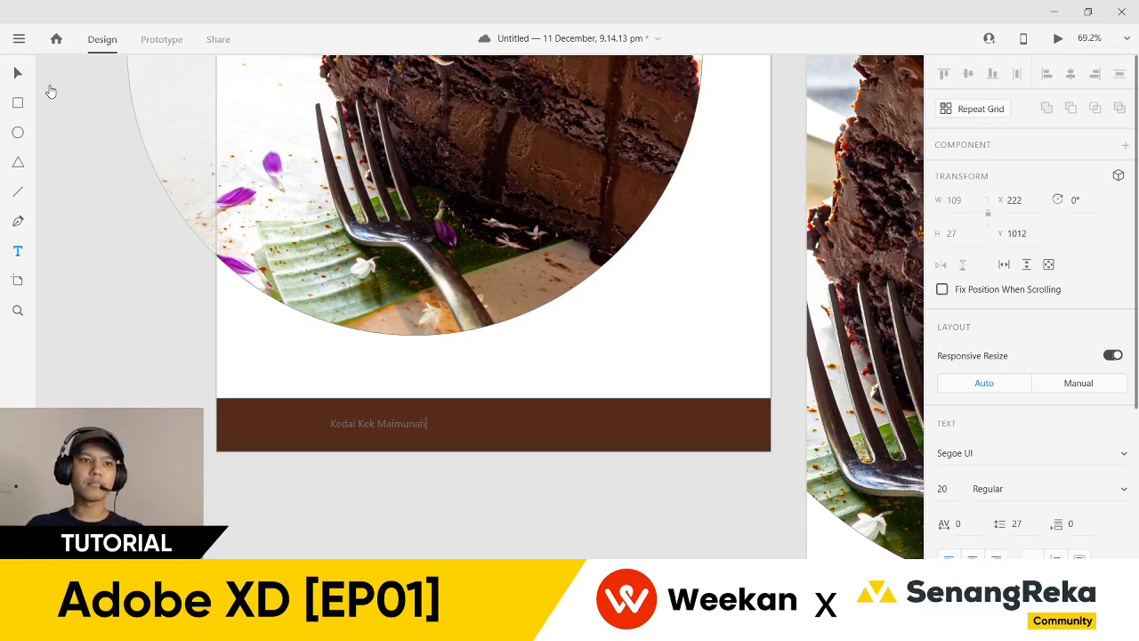
left_click(18, 73)
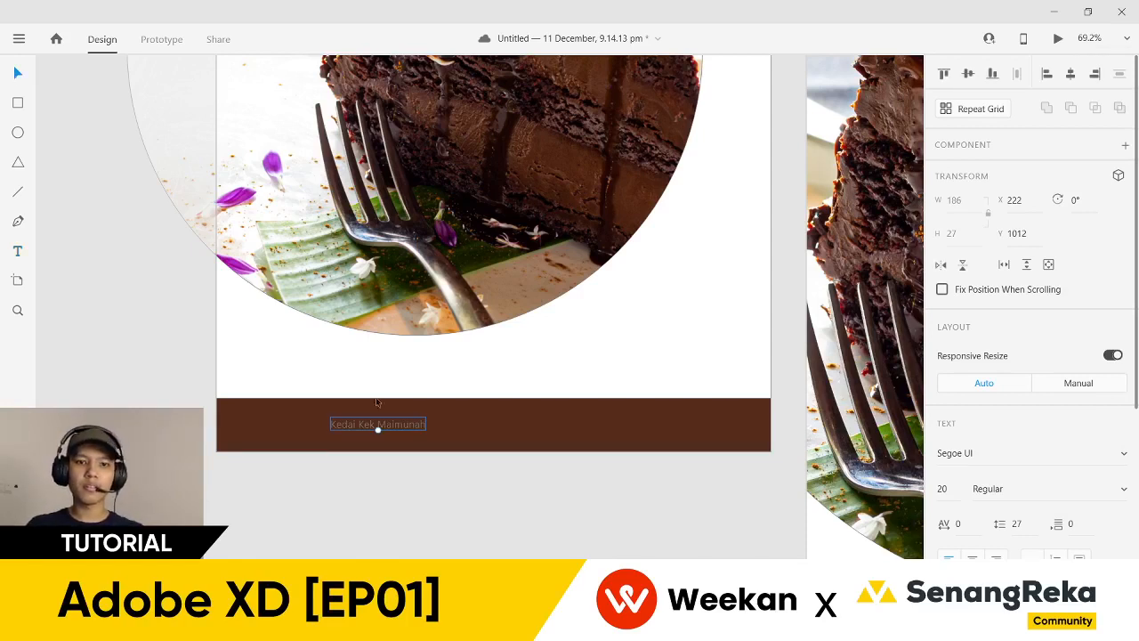
mouse_move(379, 431)
left_mouse_down()
mouse_move(386, 453)
mouse_move(378, 437)
left_mouse_up()
left_click_drag(391, 495, 342, 507)
scroll(310, 450, "up", 3)
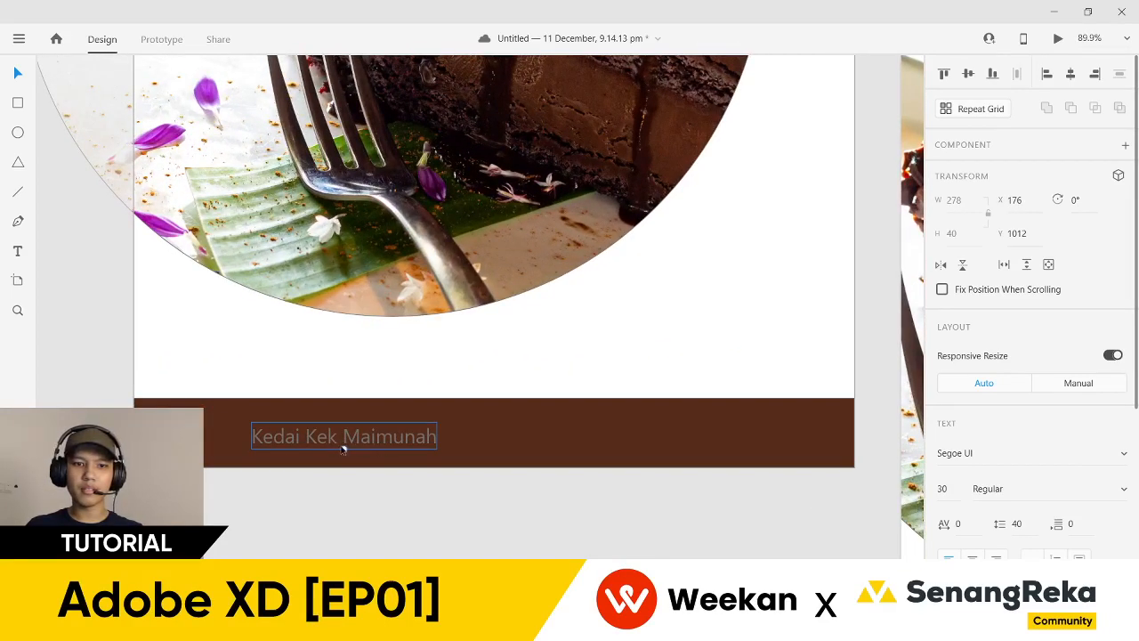
mouse_move(343, 449)
left_mouse_down()
mouse_move(356, 509)
mouse_move(331, 454)
mouse_move(343, 472)
mouse_move(343, 456)
left_mouse_up()
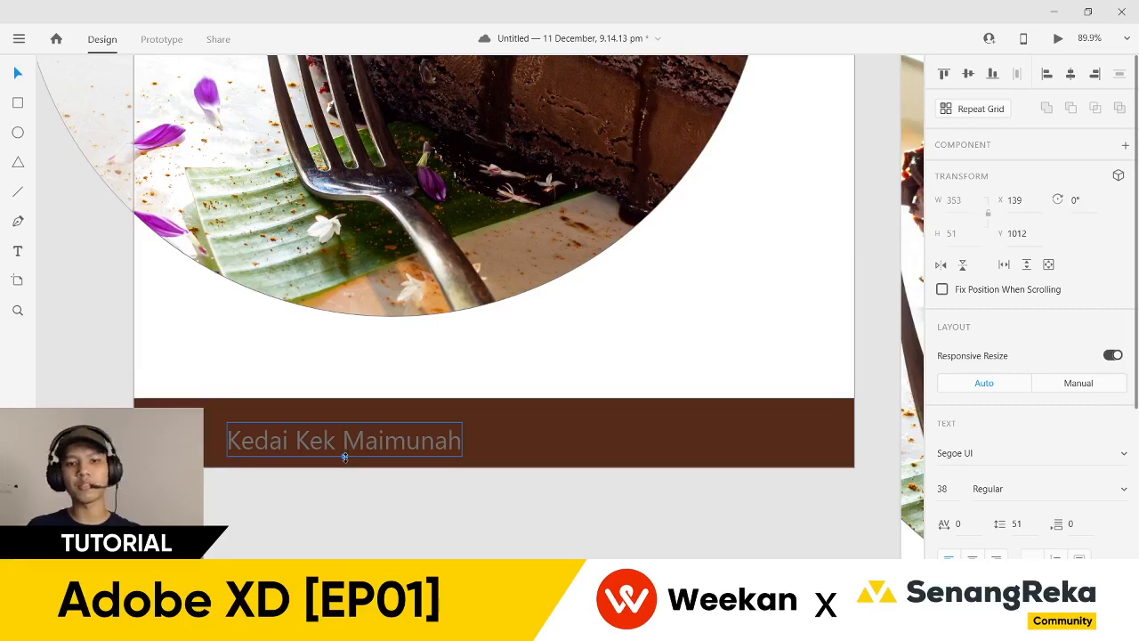
left_click_drag(344, 456, 338, 508)
key("ctrl+z")
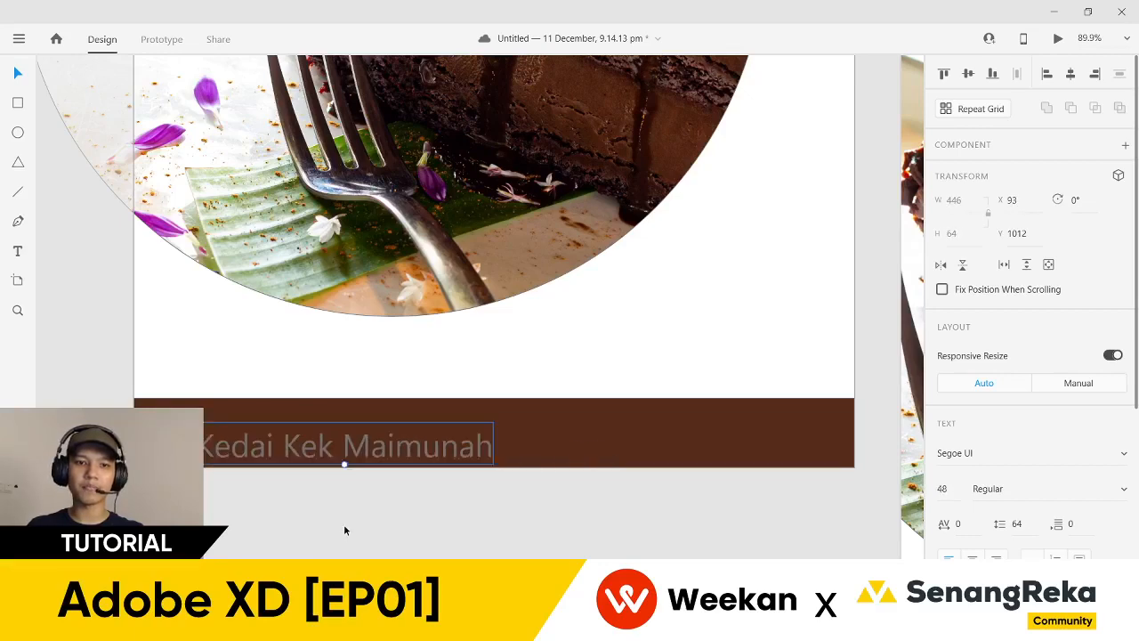
- Zoom out to show both artboards and select the Post's circle-cropped cake
left_click(347, 533)
key("ctrl+0")
scroll(226, 285, "up", 1)
left_click(309, 283)
left_click(303, 178)
scroll(296, 237, "up", 3)
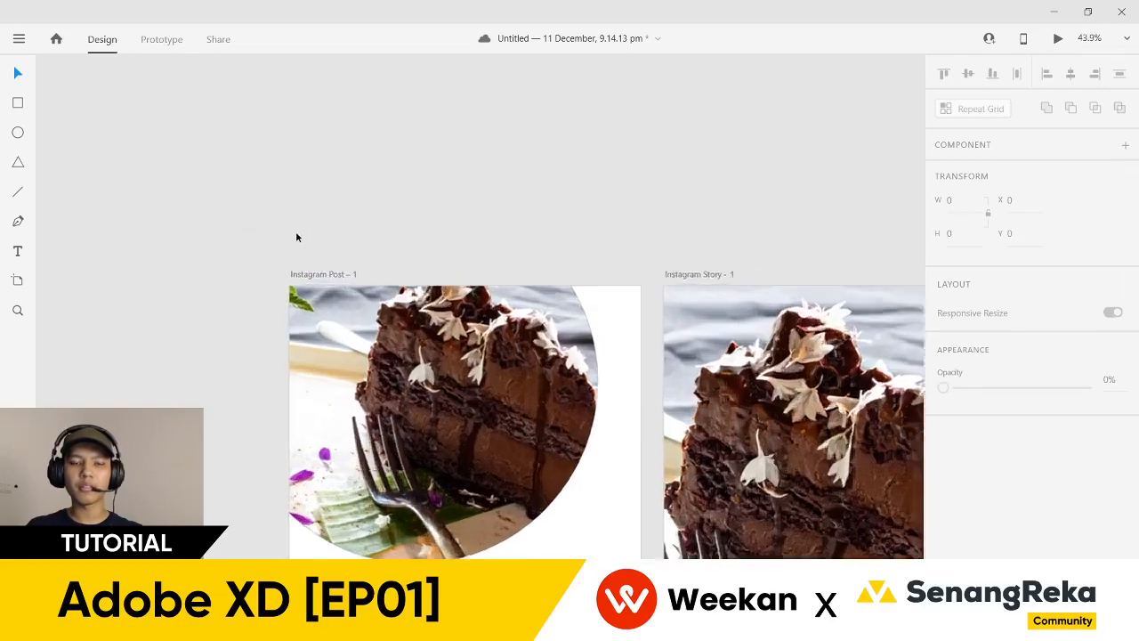
scroll(222, 276, "down", 2)
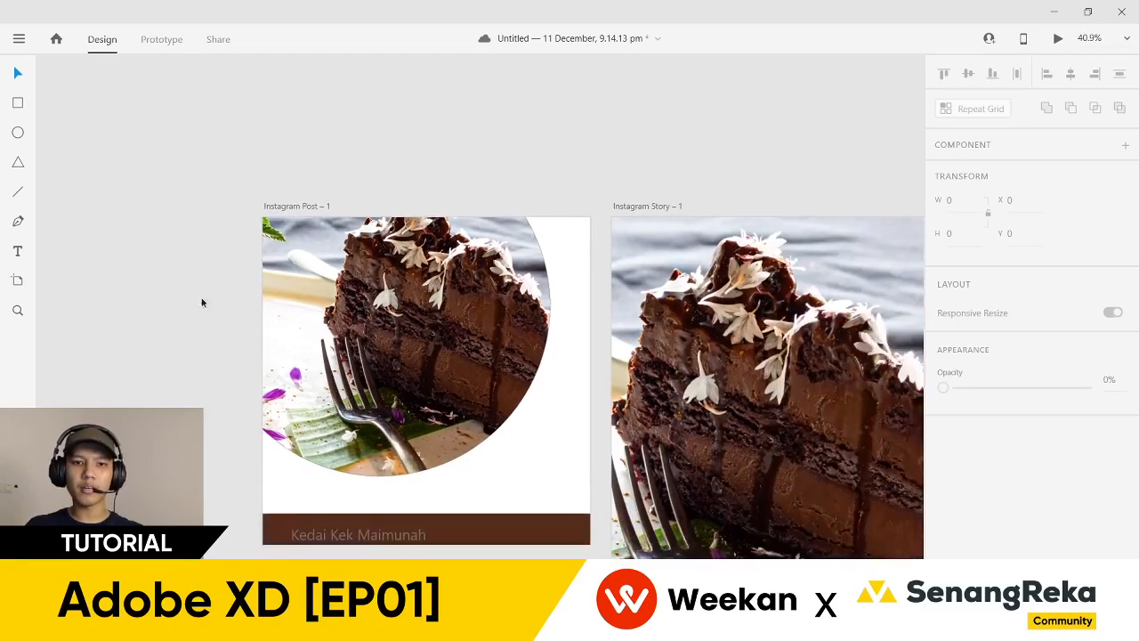
left_click(289, 187)
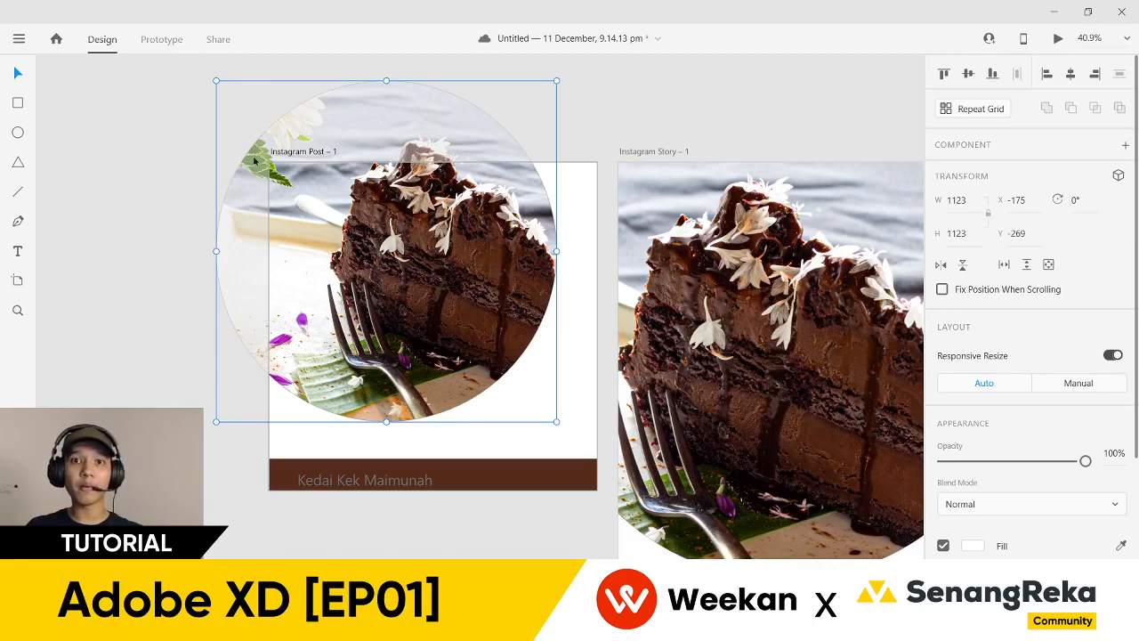
left_click(171, 155)
scroll(196, 151, "up", 1)
left_click(308, 174)
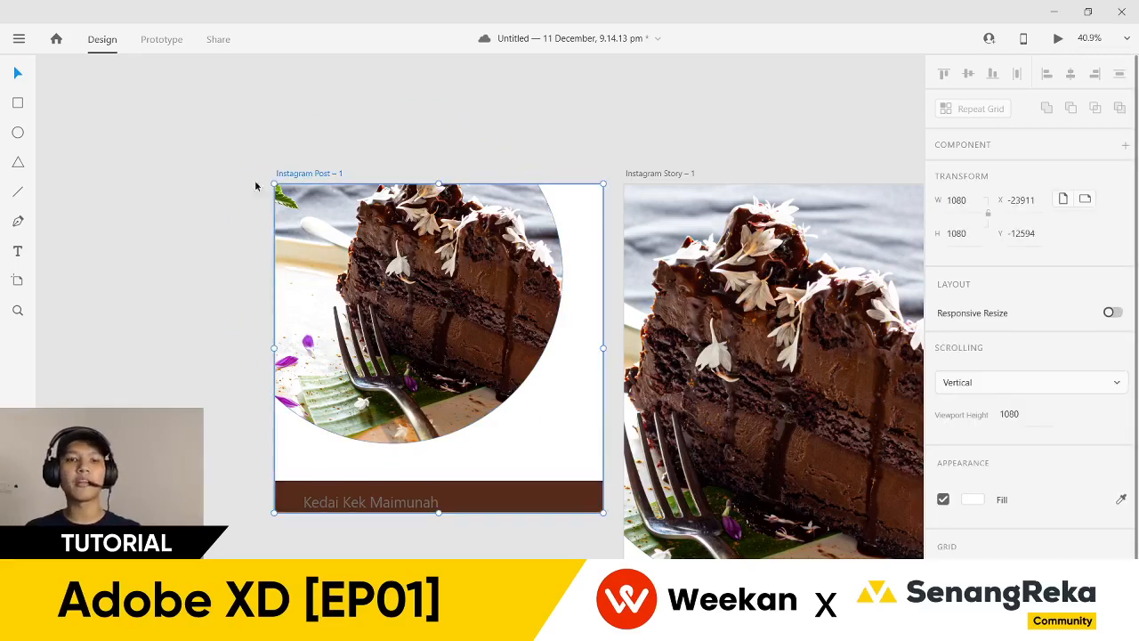
left_click(208, 254)
scroll(183, 285, "down", 1)
scroll(216, 356, "up", 1)
scroll(301, 523, "down", 1)
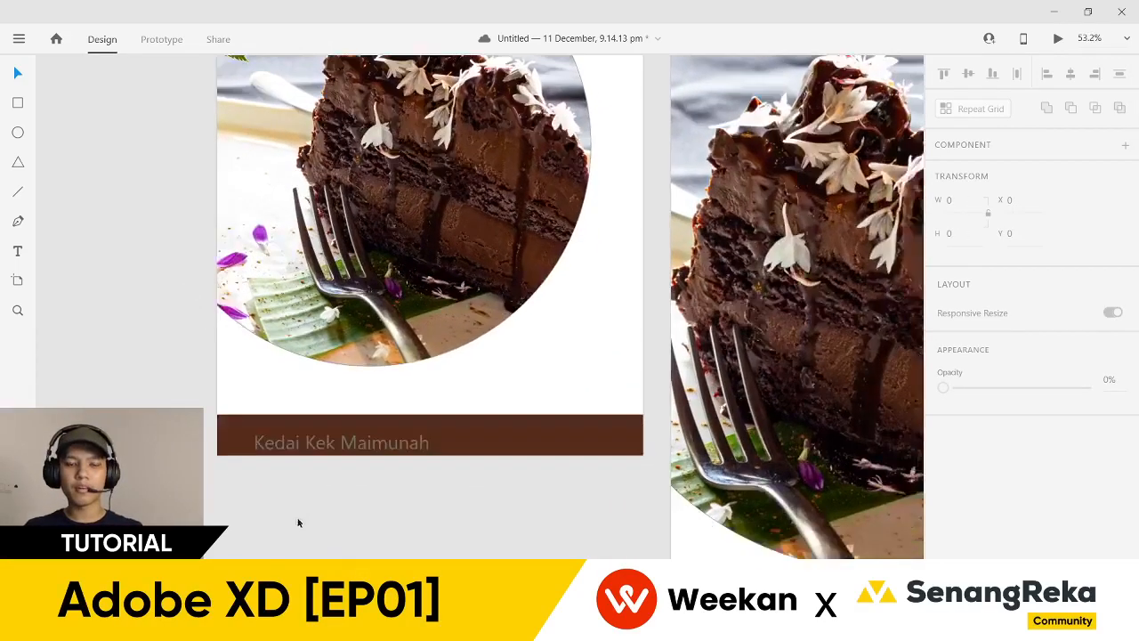
scroll(301, 524, "down", 1)
left_click(368, 427)
scroll(374, 430, "up", 1)
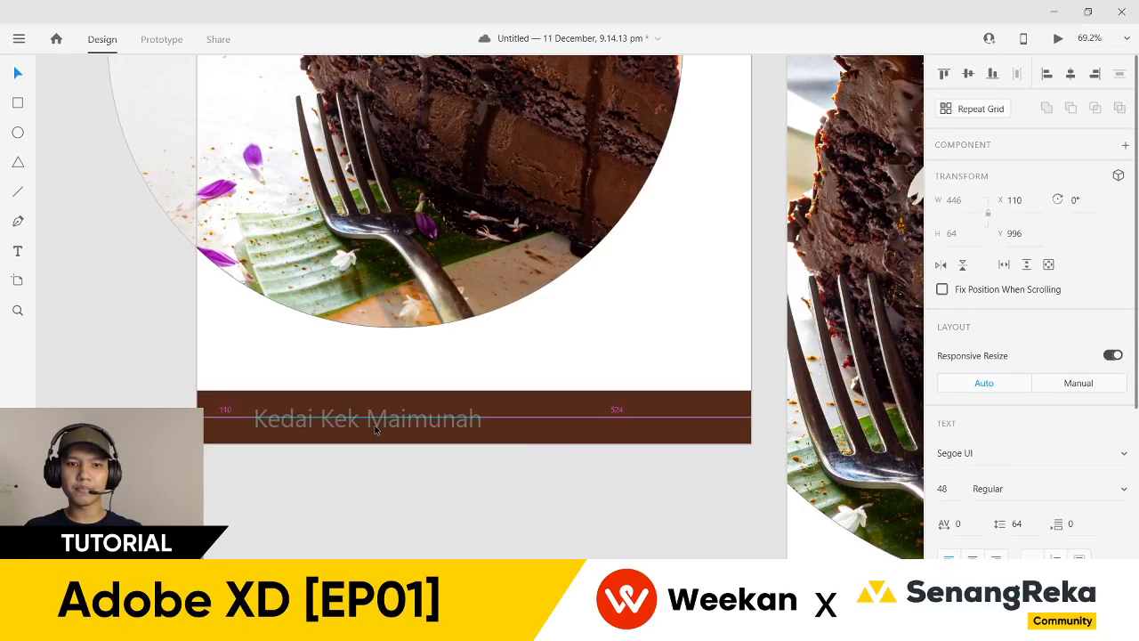
scroll(979, 498, "down", 3)
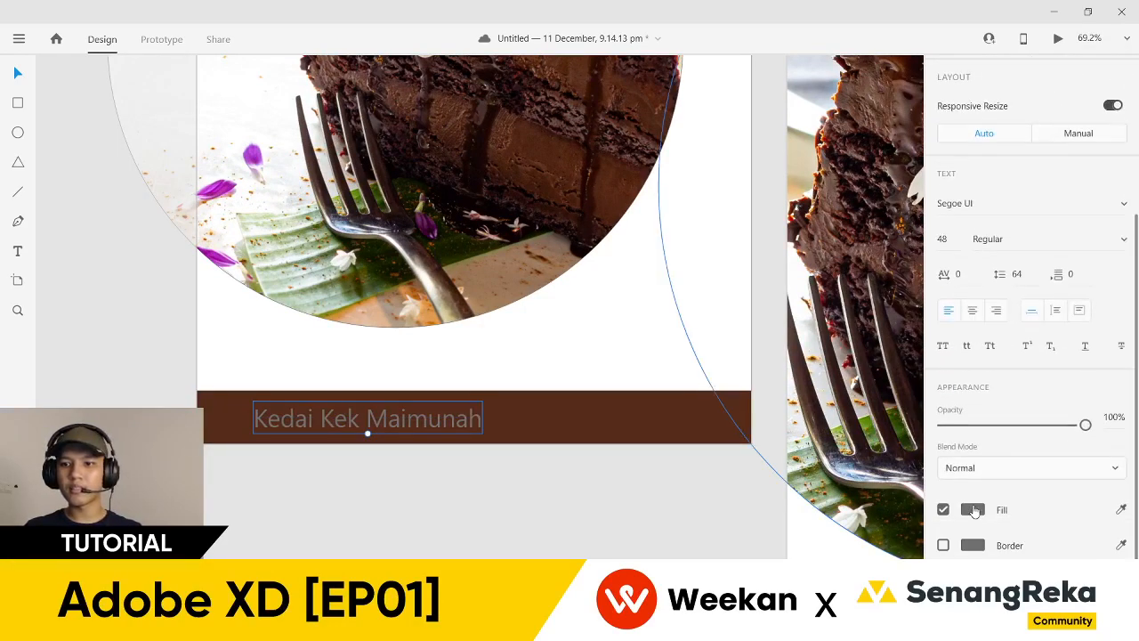
left_click(974, 510)
left_click(625, 433)
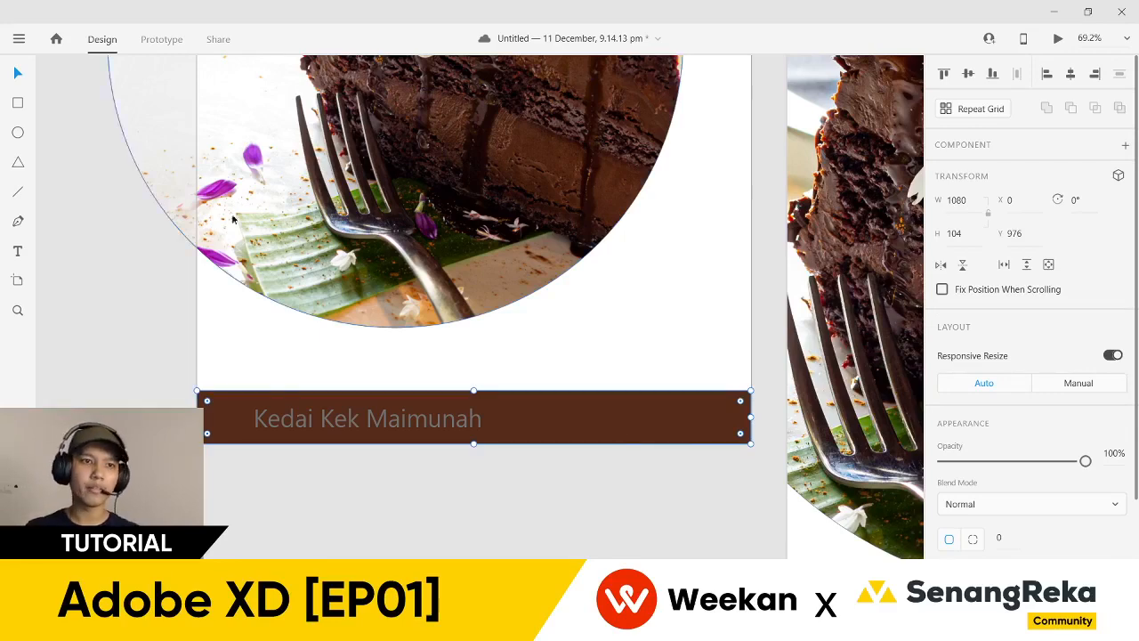
left_click(25, 114)
scroll(62, 143, "down", 1)
mouse_move(187, 380)
left_mouse_down()
mouse_move(254, 442)
mouse_move(285, 422)
mouse_move(366, 427)
left_mouse_up()
key("ctrl+r")
left_click(412, 501)
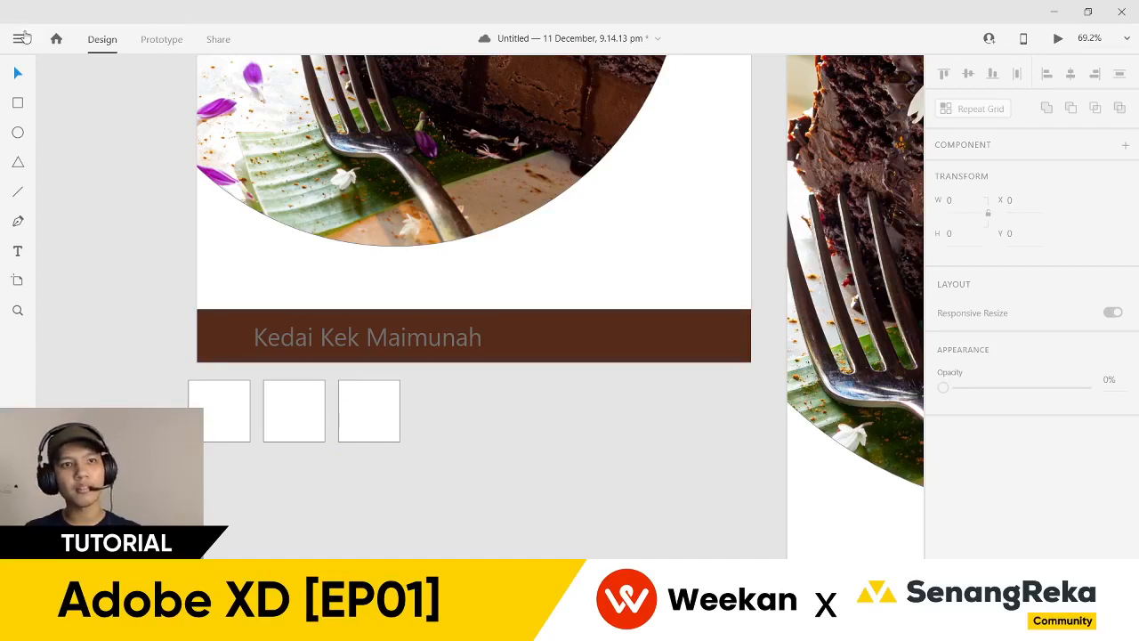
left_click_drag(434, 515, 201, 413)
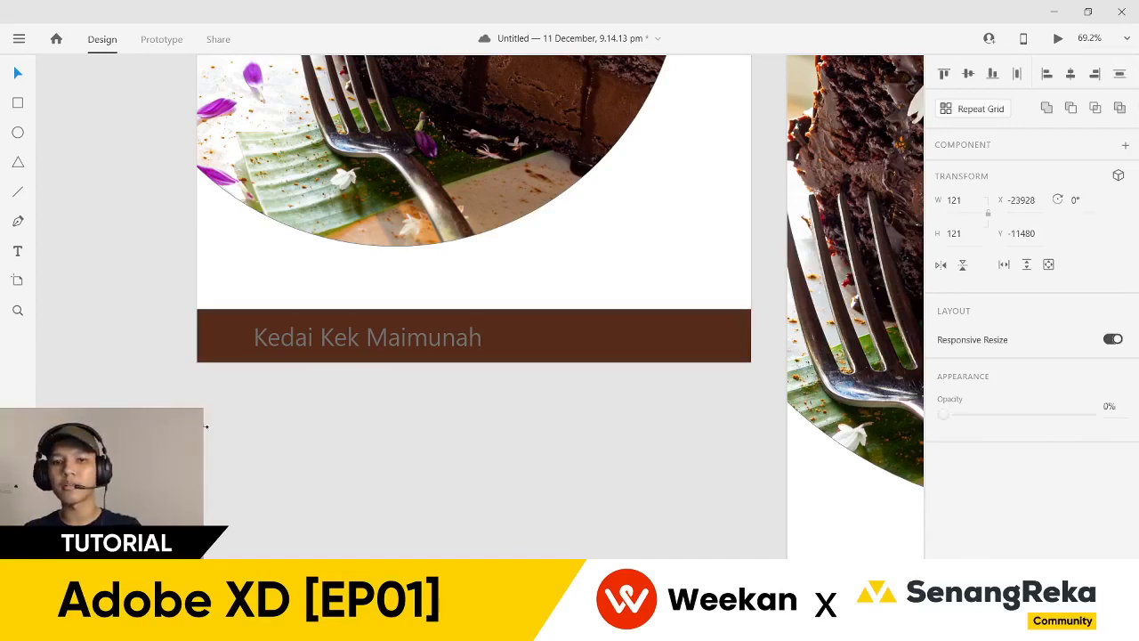
key("Delete")
scroll(472, 241, "up", 2)
left_click(564, 417)
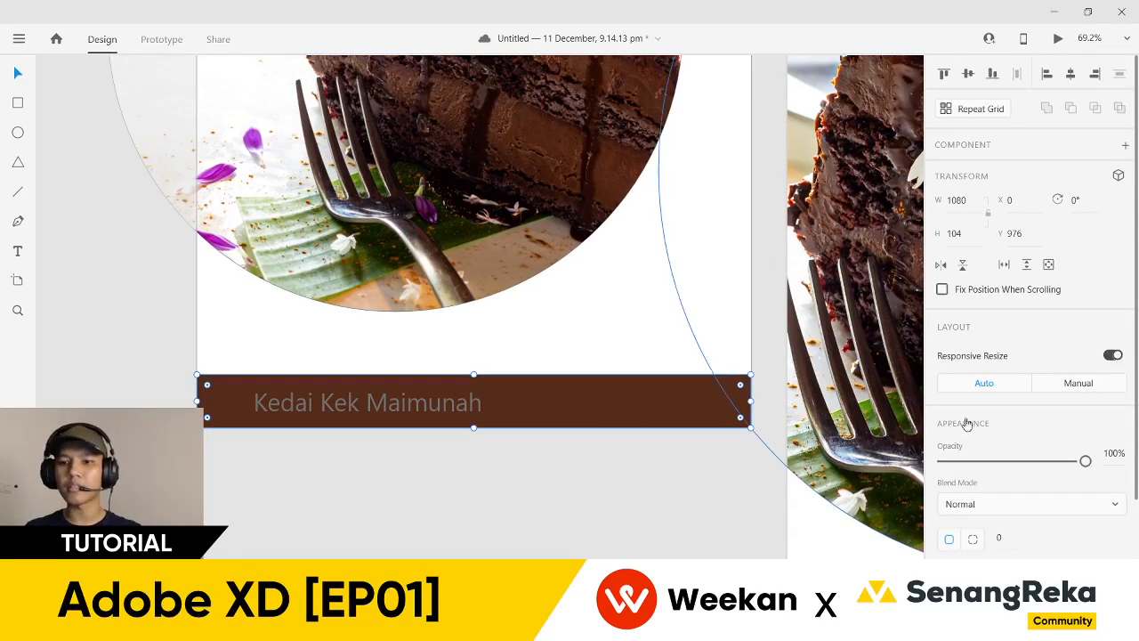
scroll(1062, 423, "down", 2)
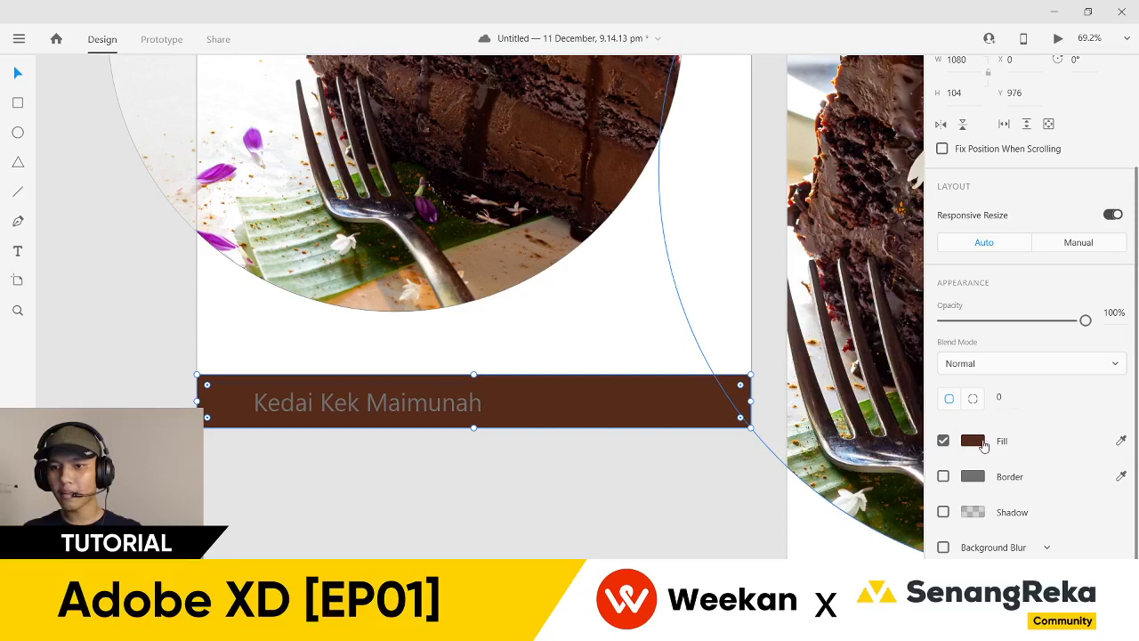
- Save the footer bar's brown #552B1A as a colour swatch and reapply it
left_click(984, 444)
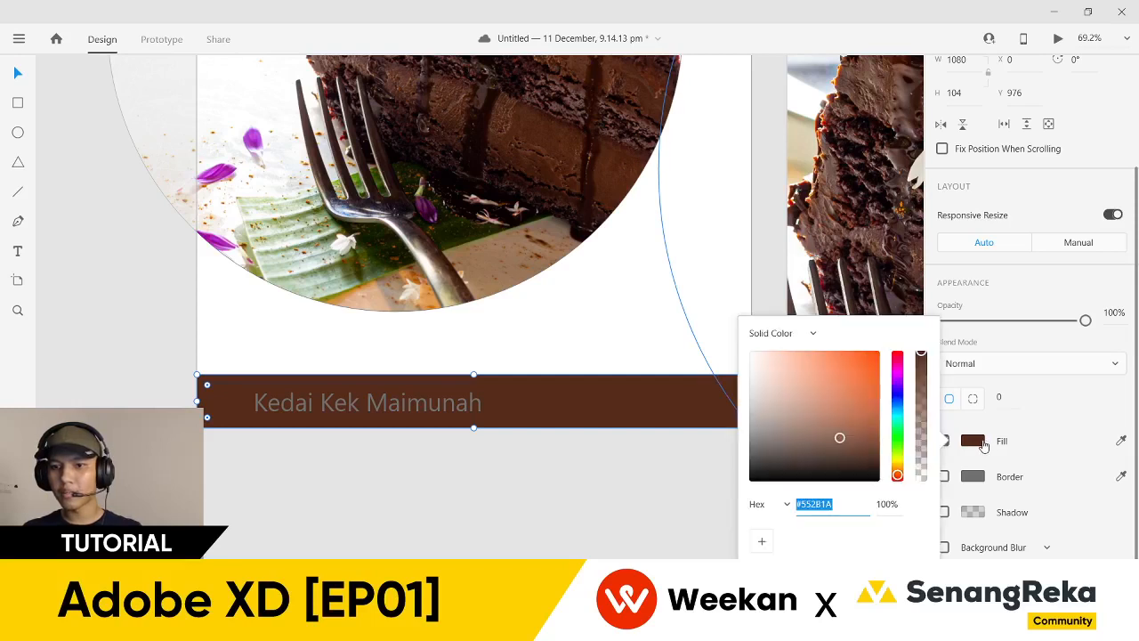
left_click(764, 543)
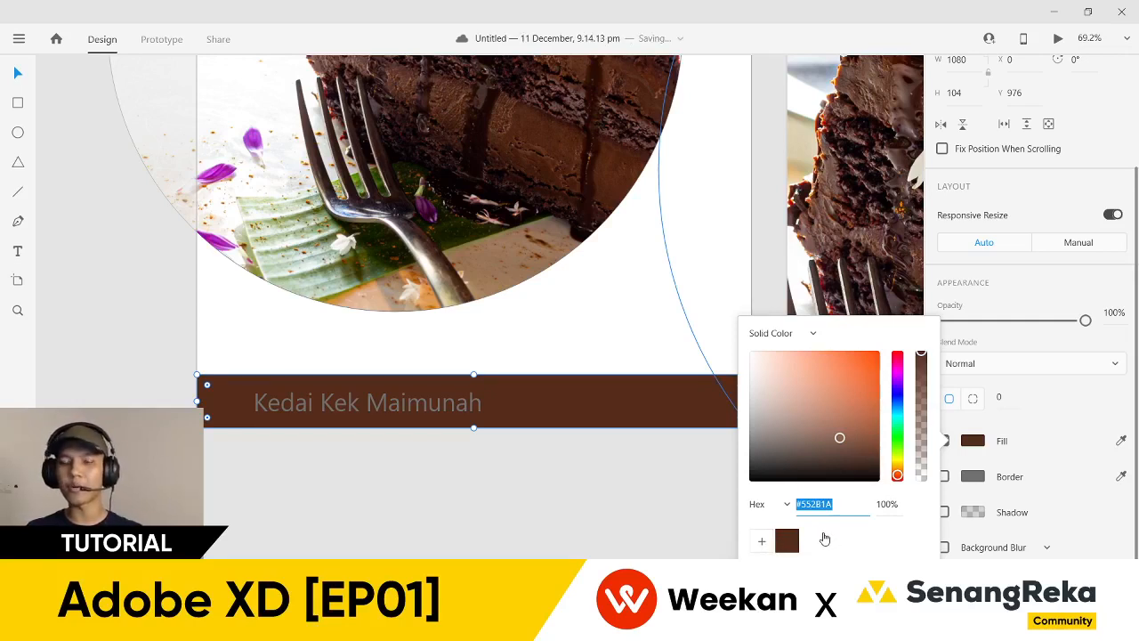
double_click(825, 504)
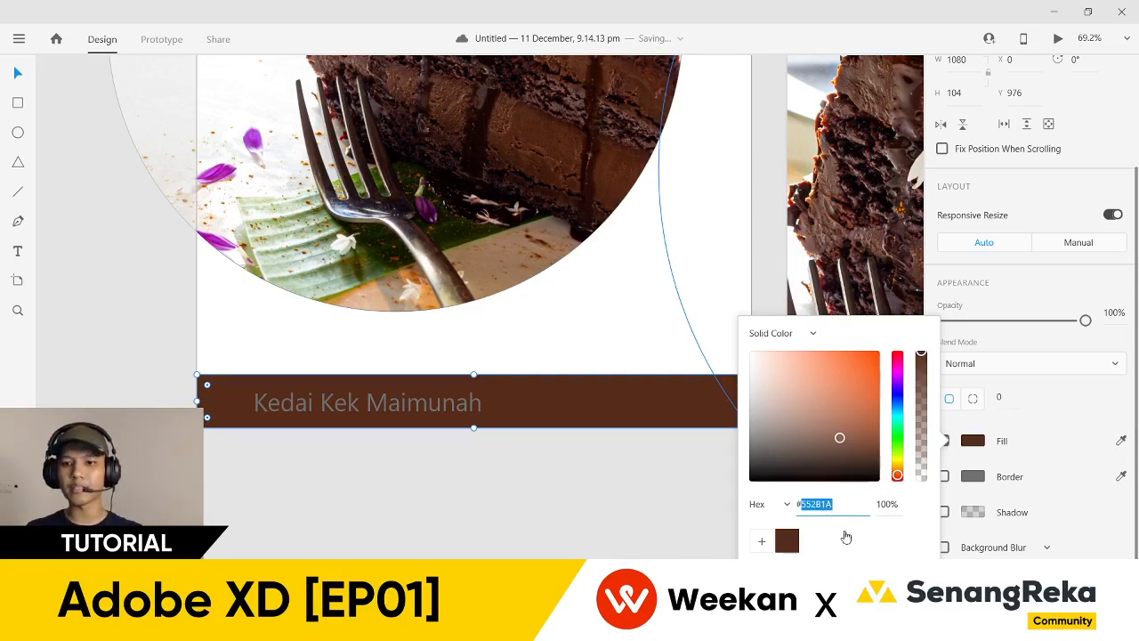
left_click(789, 543)
mouse_move(921, 354)
left_mouse_down()
mouse_move(924, 410)
mouse_move(925, 356)
left_mouse_up()
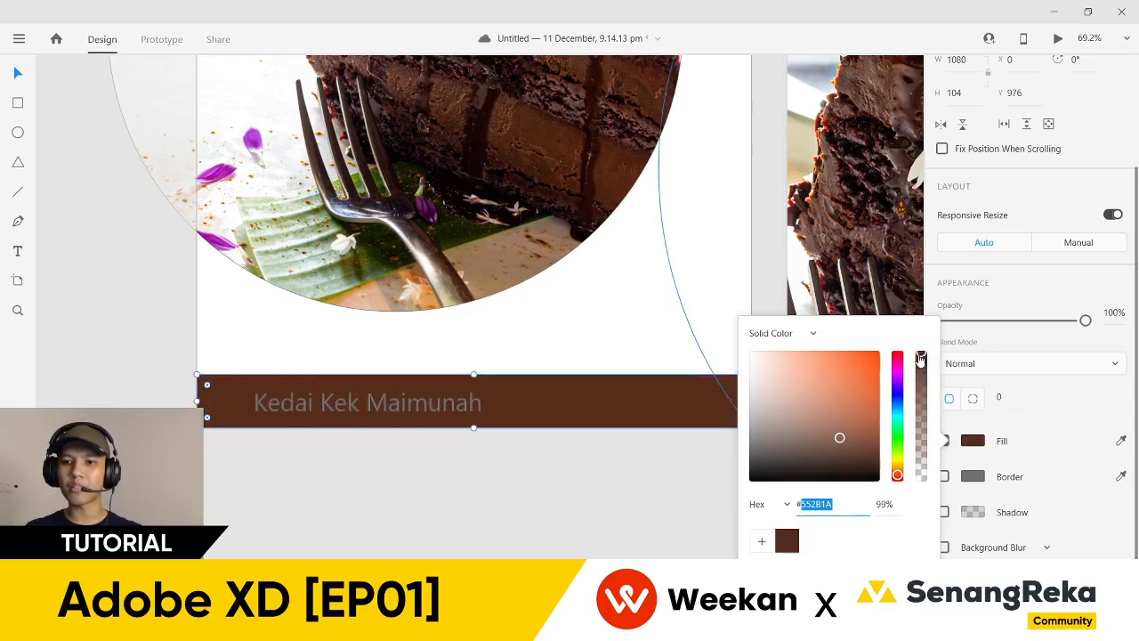
- Change the footer bar's fill from solid colour to a linear gradient
left_click(809, 335)
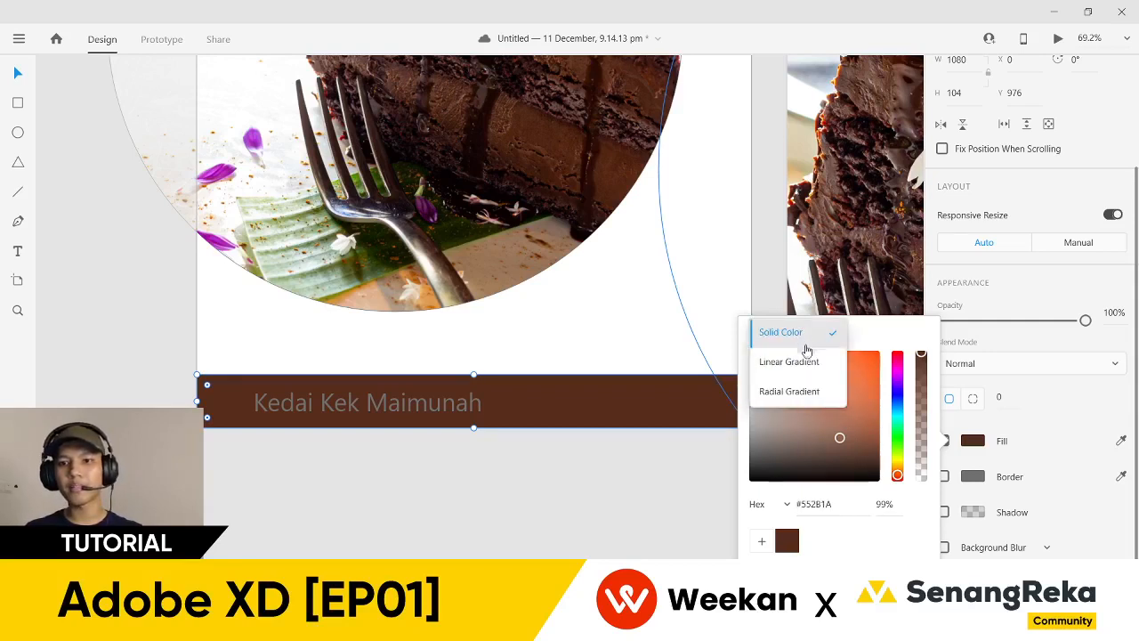
left_click(801, 364)
left_click(804, 325)
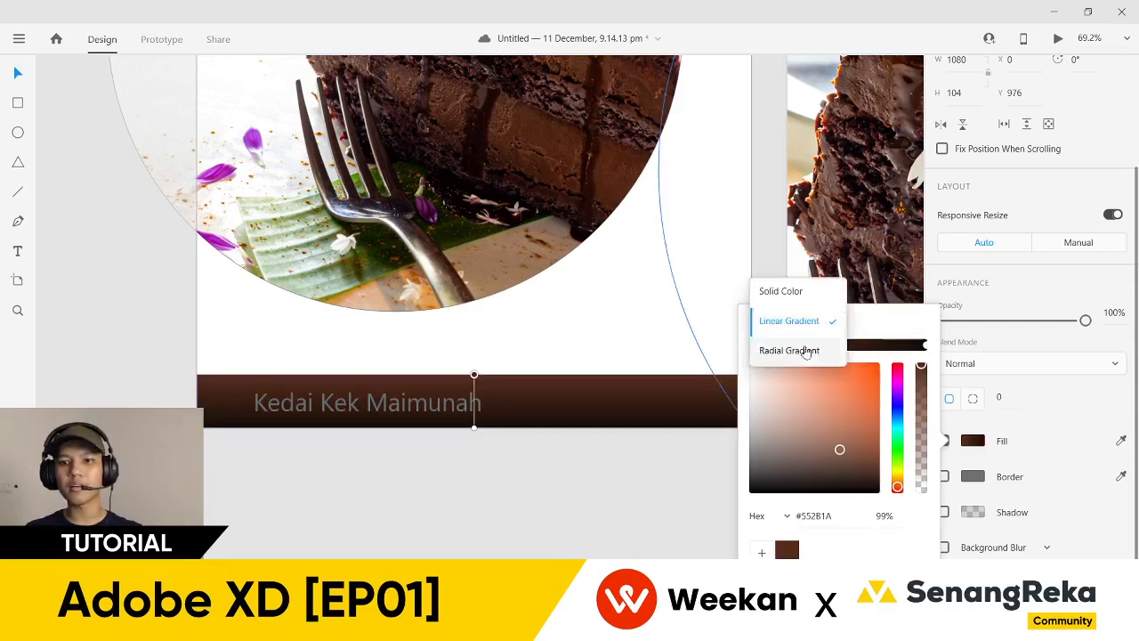
left_click(810, 351)
left_click(813, 322)
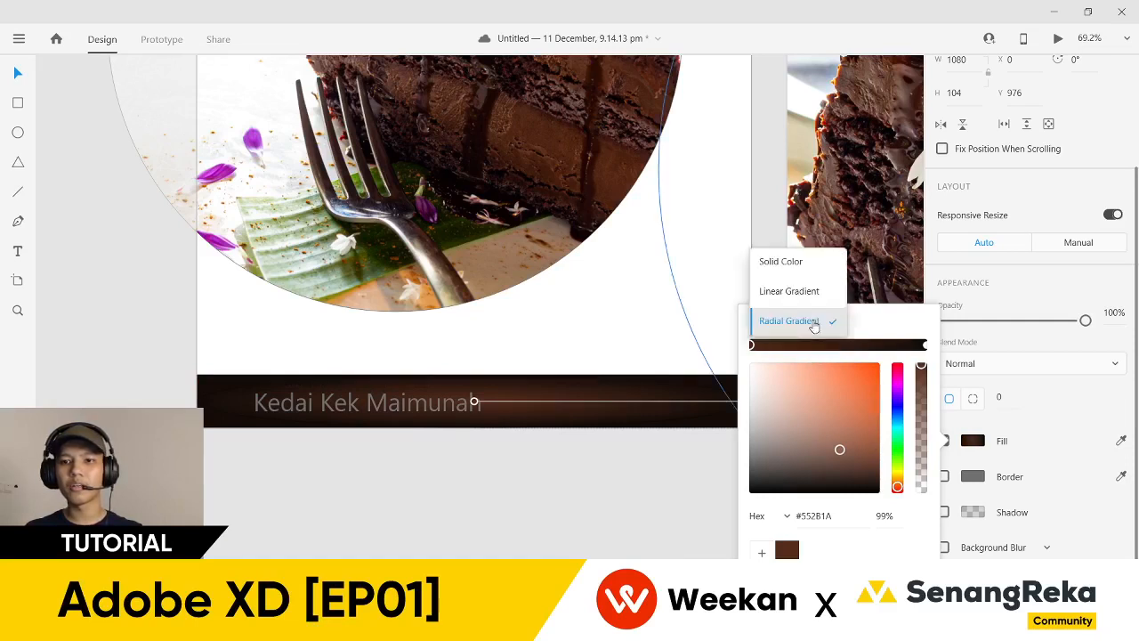
left_click(813, 306)
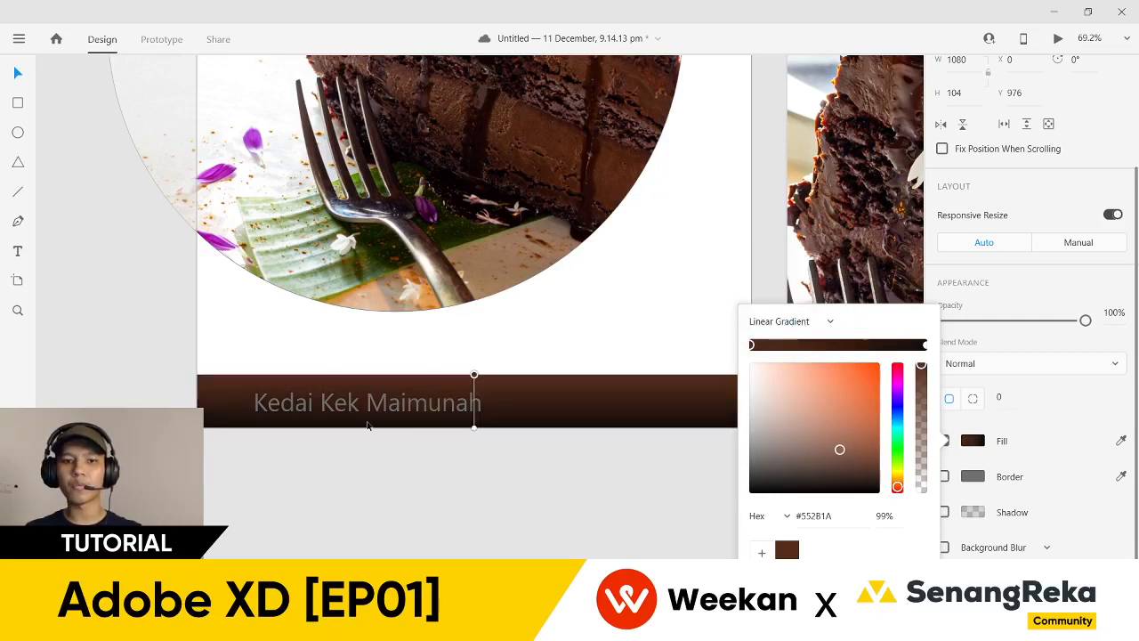
left_click(442, 488)
key("Escape")
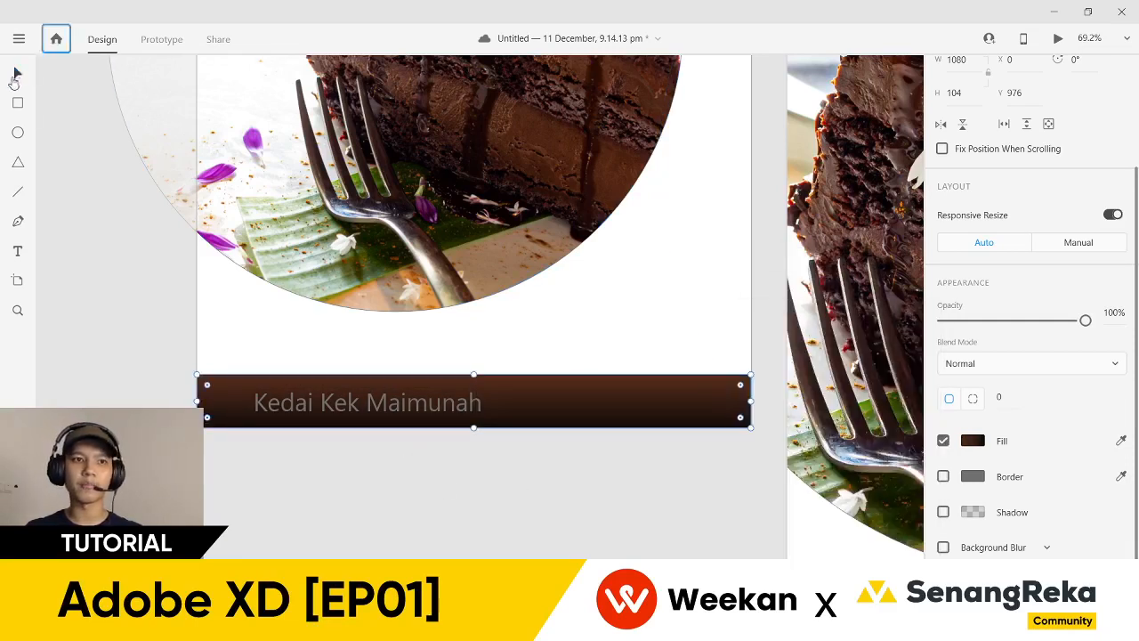
left_click(142, 323)
- Centre the Kedai Kek Maimunah text horizontally on the artboard
scroll(348, 460, "up", 1)
left_click(347, 434)
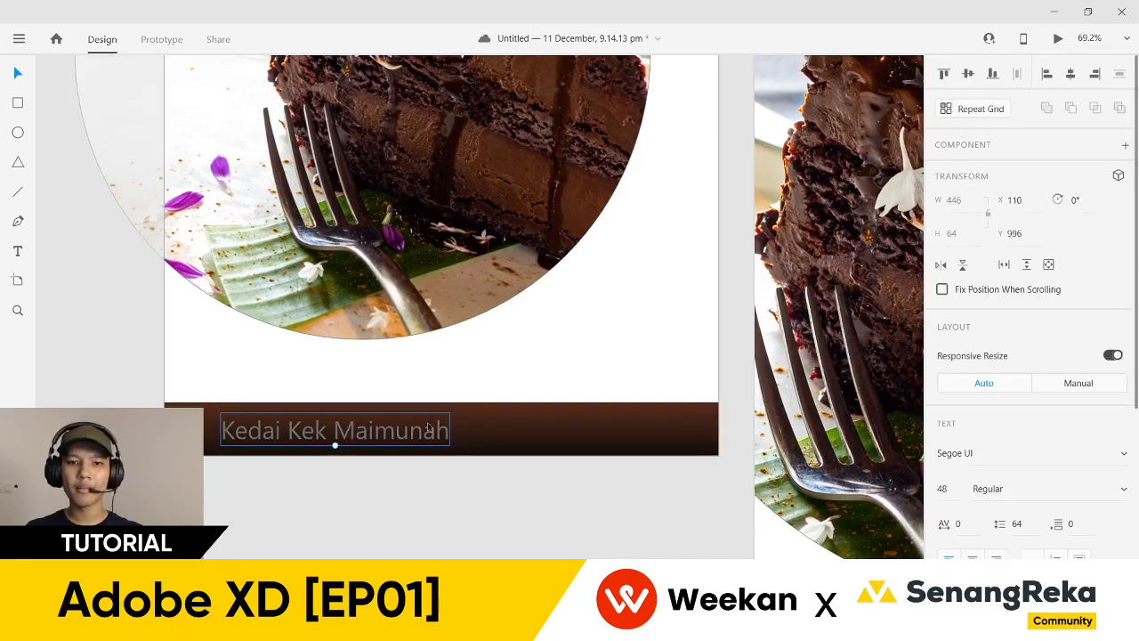
left_click(1071, 75)
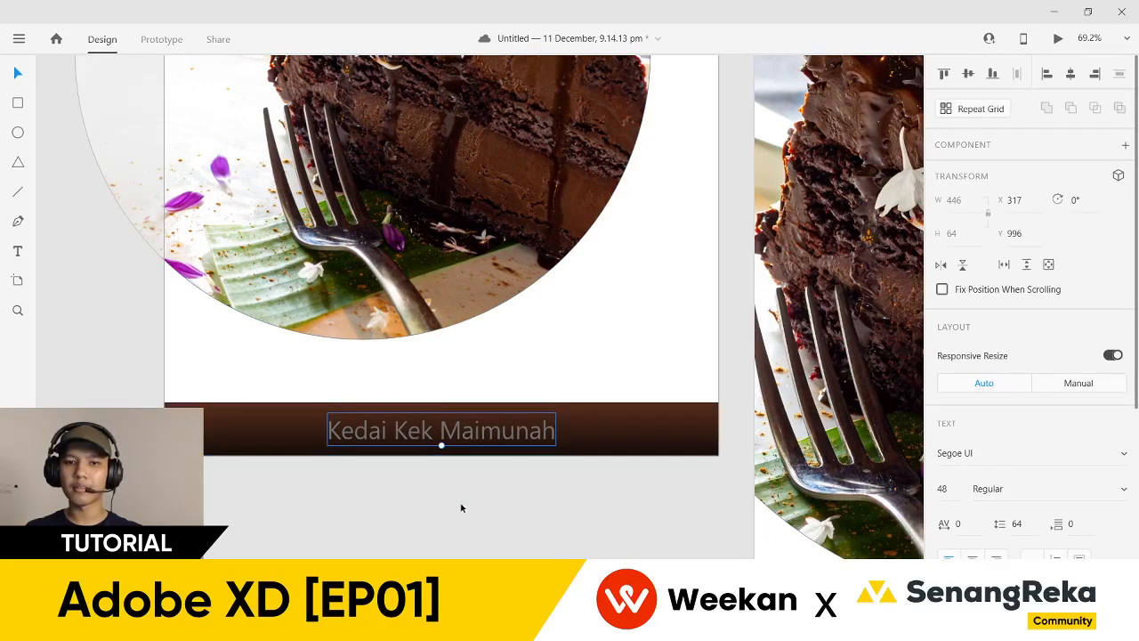
scroll(382, 486, "up", 2)
scroll(308, 478, "left", 1)
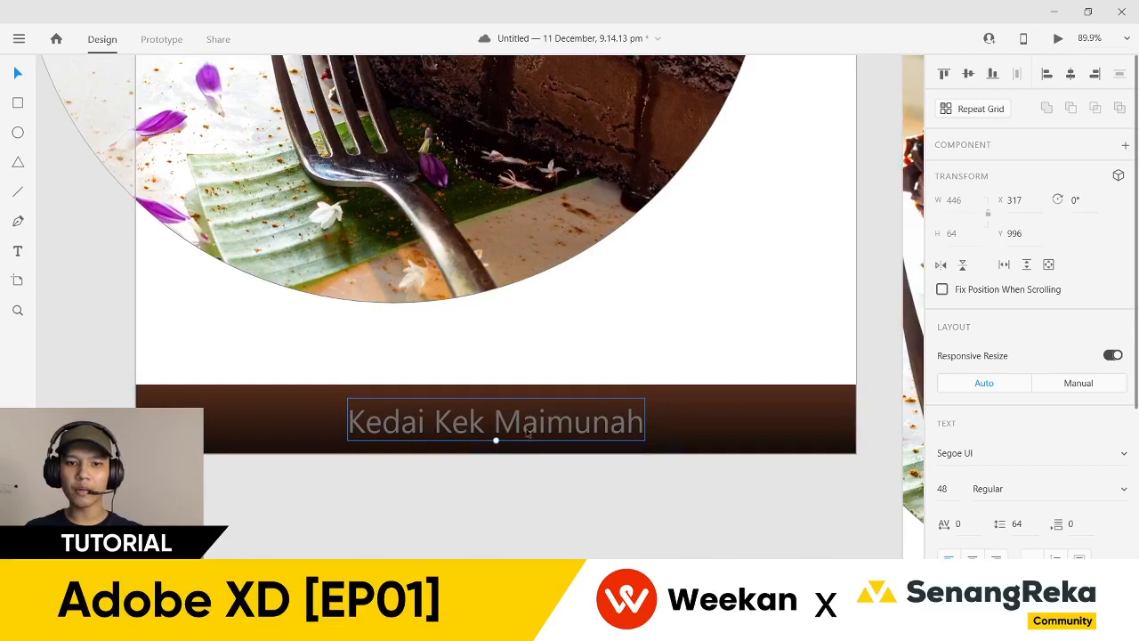
left_click_drag(515, 433, 509, 434)
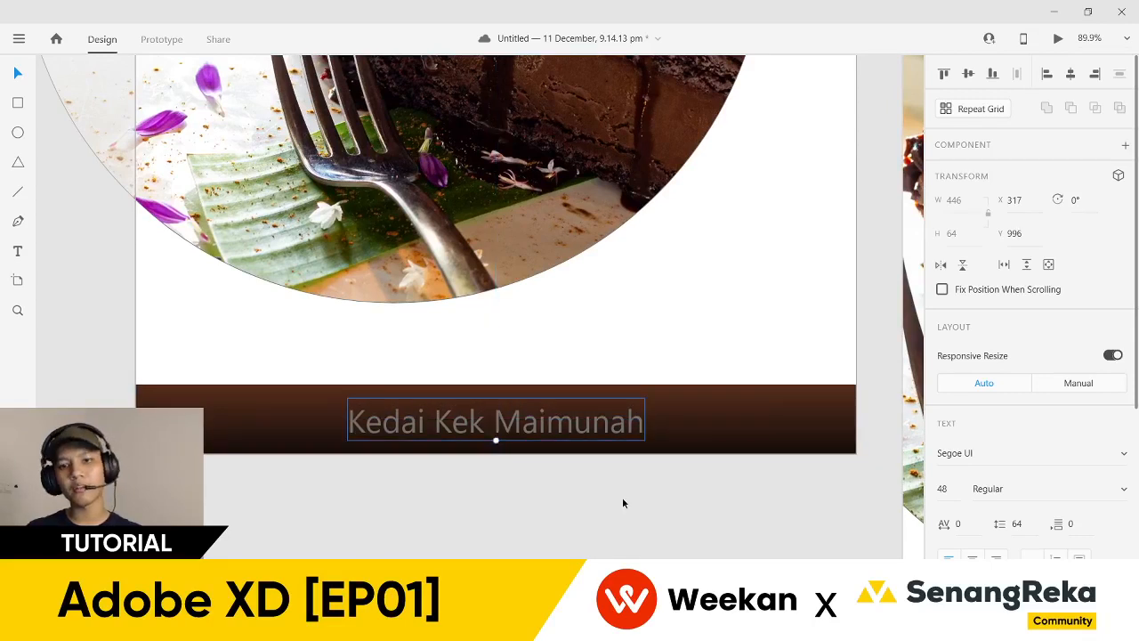
left_click(623, 501)
- Position the shop name vertically centred within the footer bar, at Y 996
left_click(748, 426)
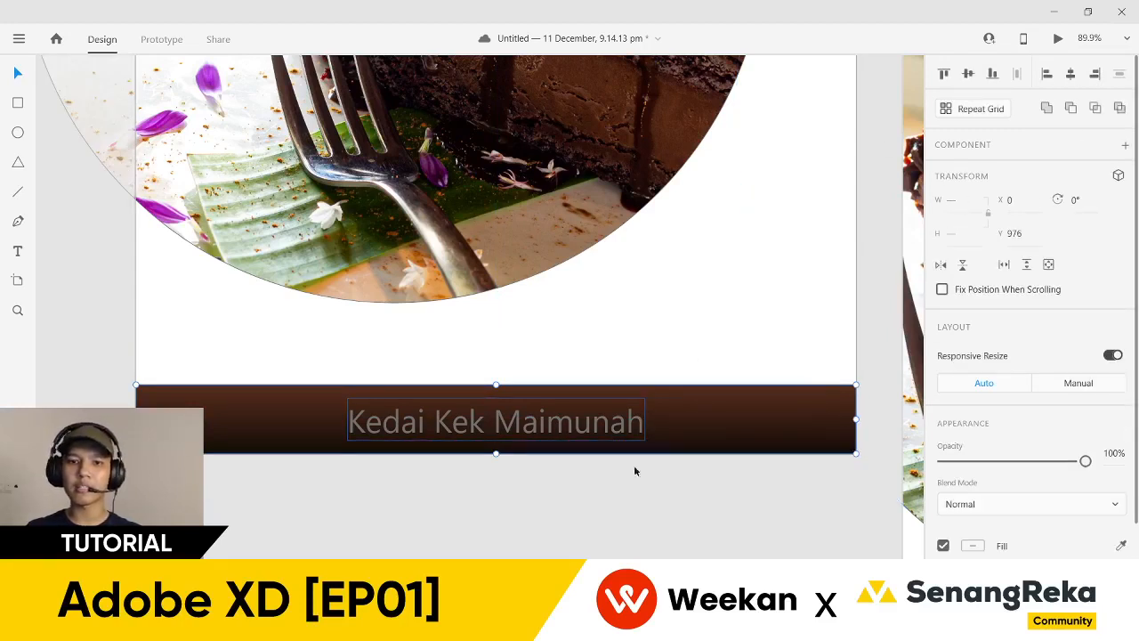
key("Escape")
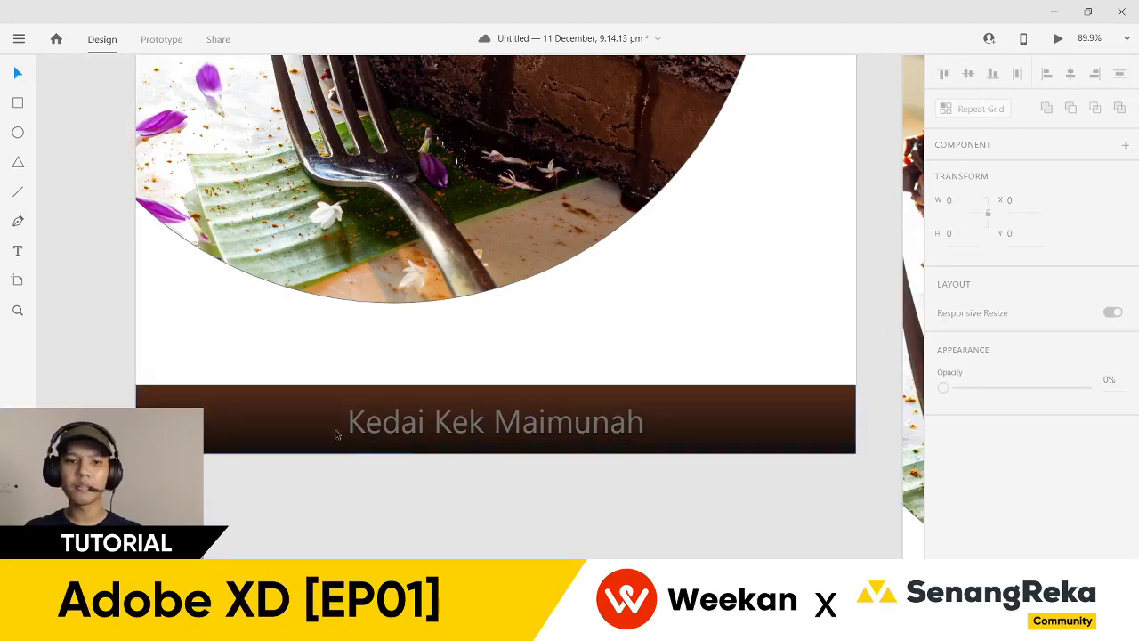
scroll(340, 430, "up", 3)
left_click(544, 431)
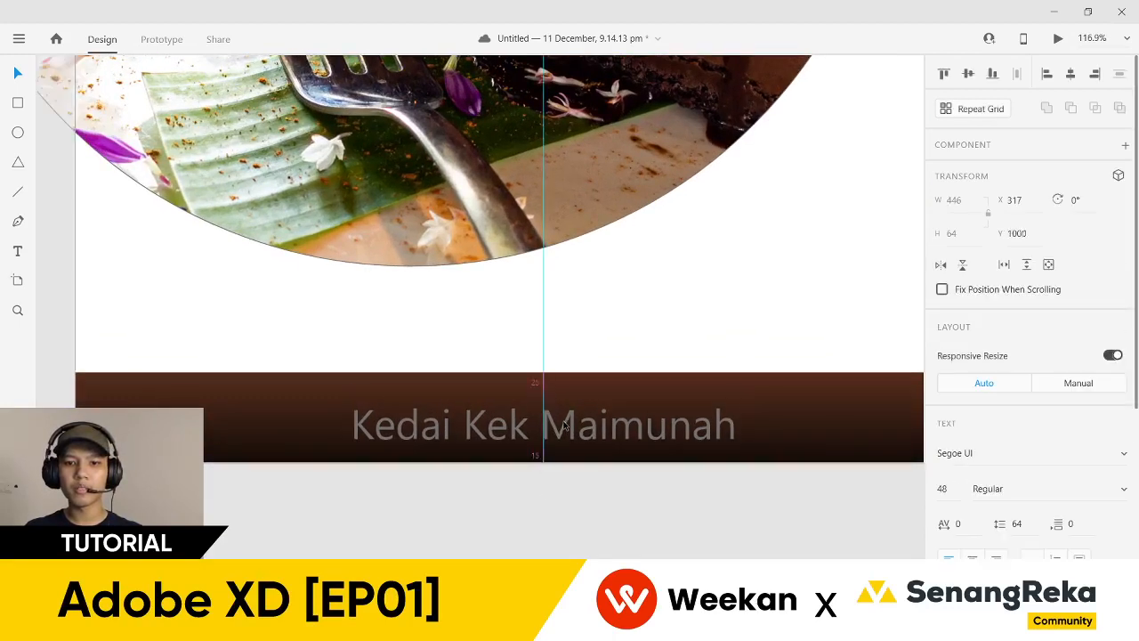
left_click_drag(588, 432, 588, 434)
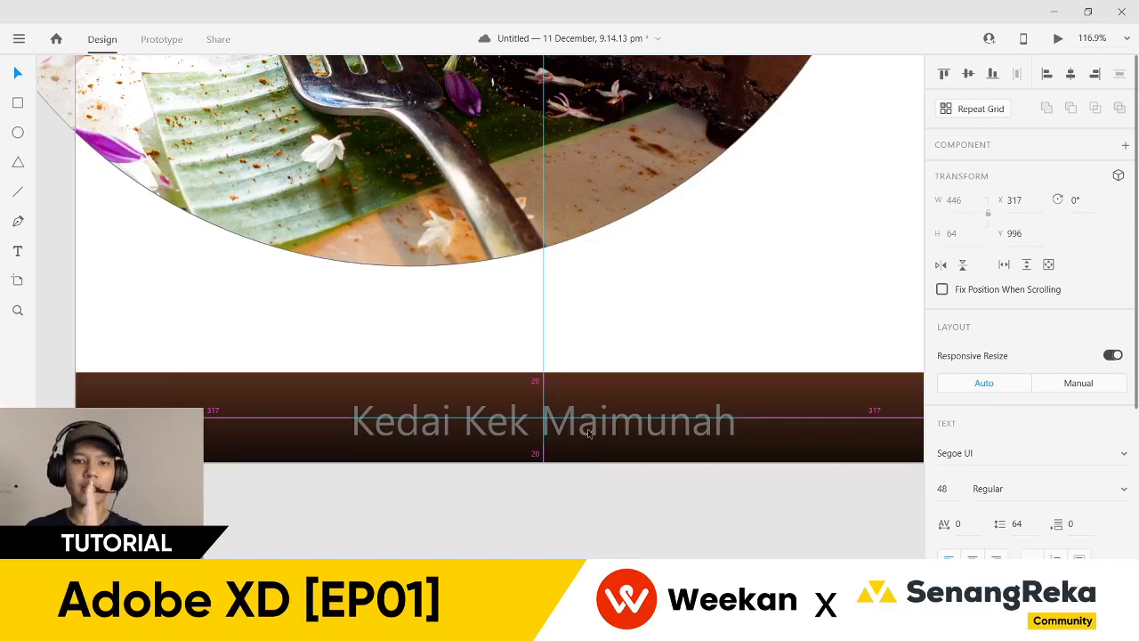
left_click_drag(587, 434, 588, 433)
scroll(583, 449, "down", 5, "ctrl")
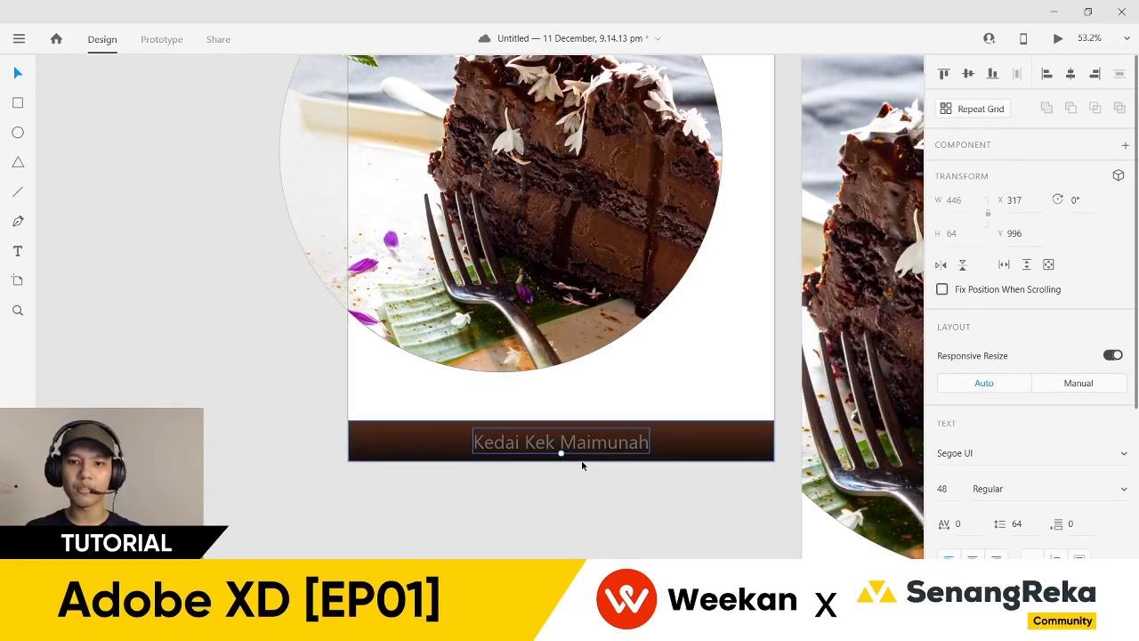
- Make the shop name text white
scroll(959, 473, "down", 4)
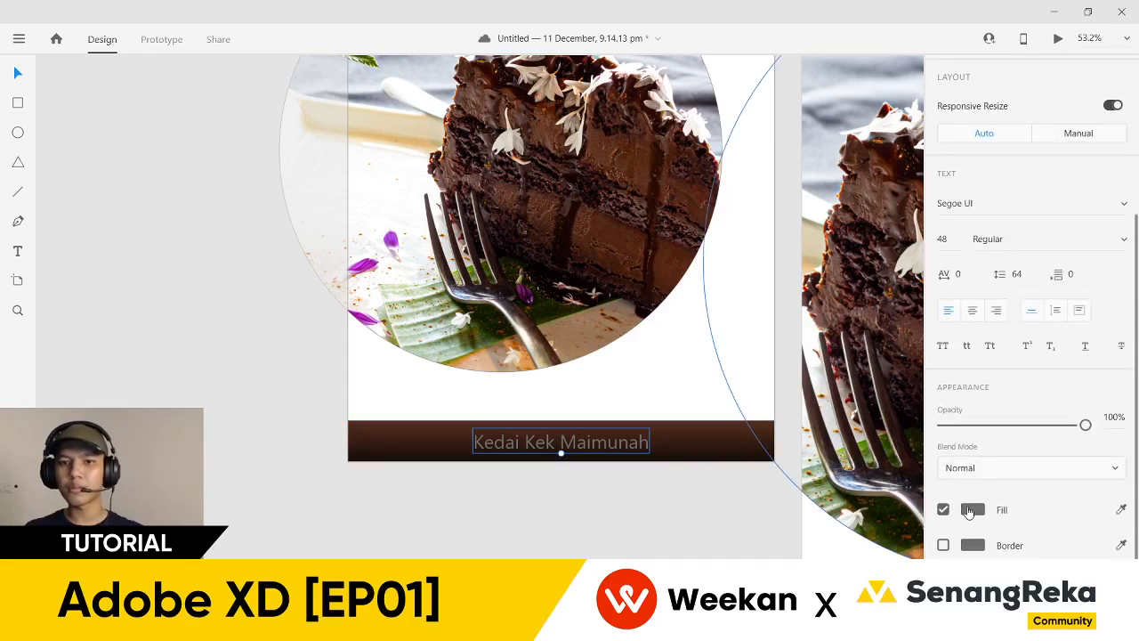
left_click(1121, 509)
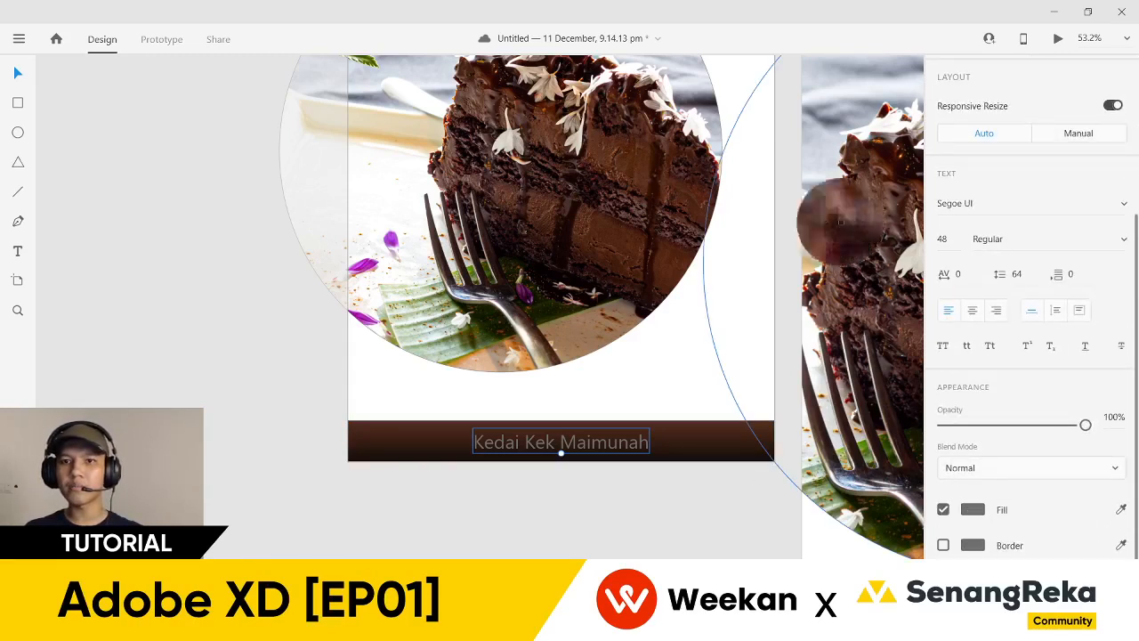
left_click(701, 122)
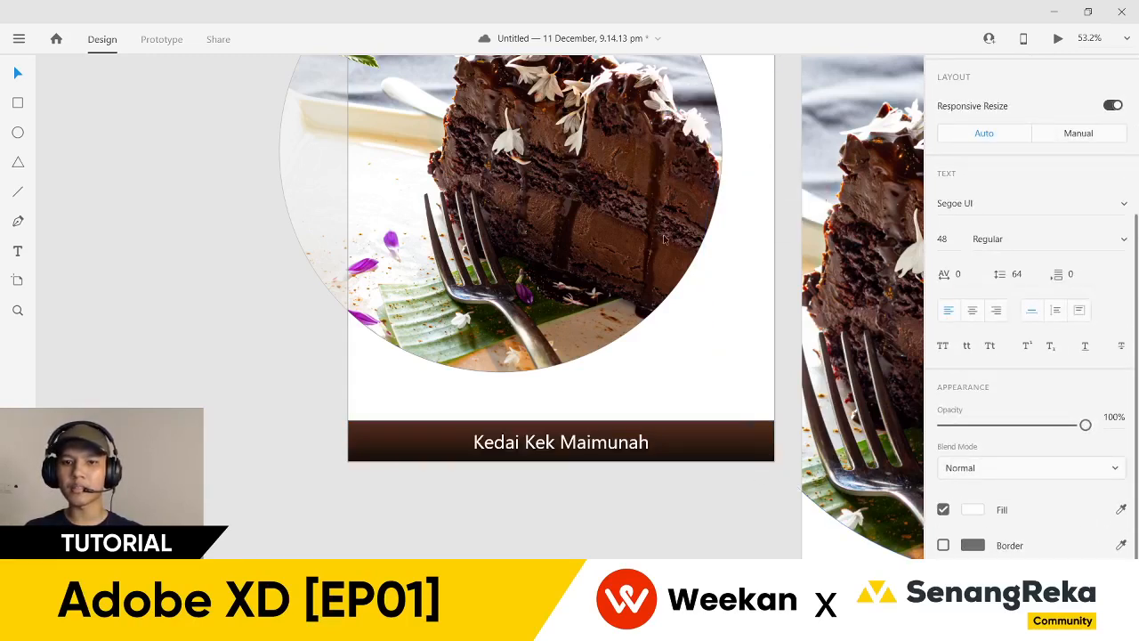
left_click(974, 510)
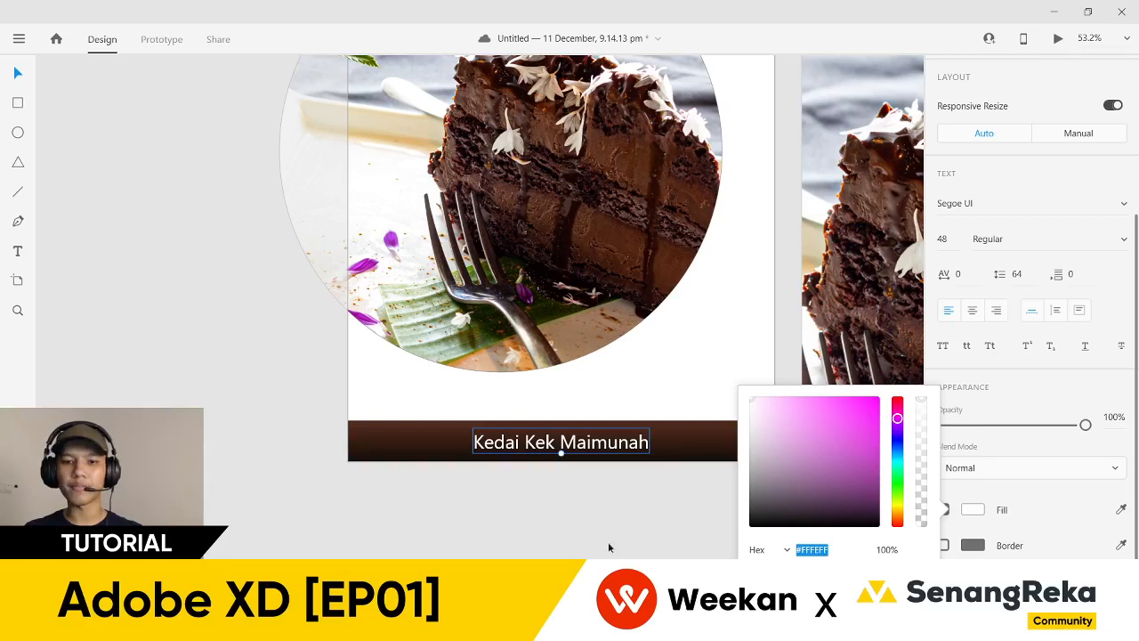
left_click(606, 539)
- Set the shop name in Montserrat Bold and centre it horizontally in the bar
left_click(561, 445)
left_click(1007, 456)
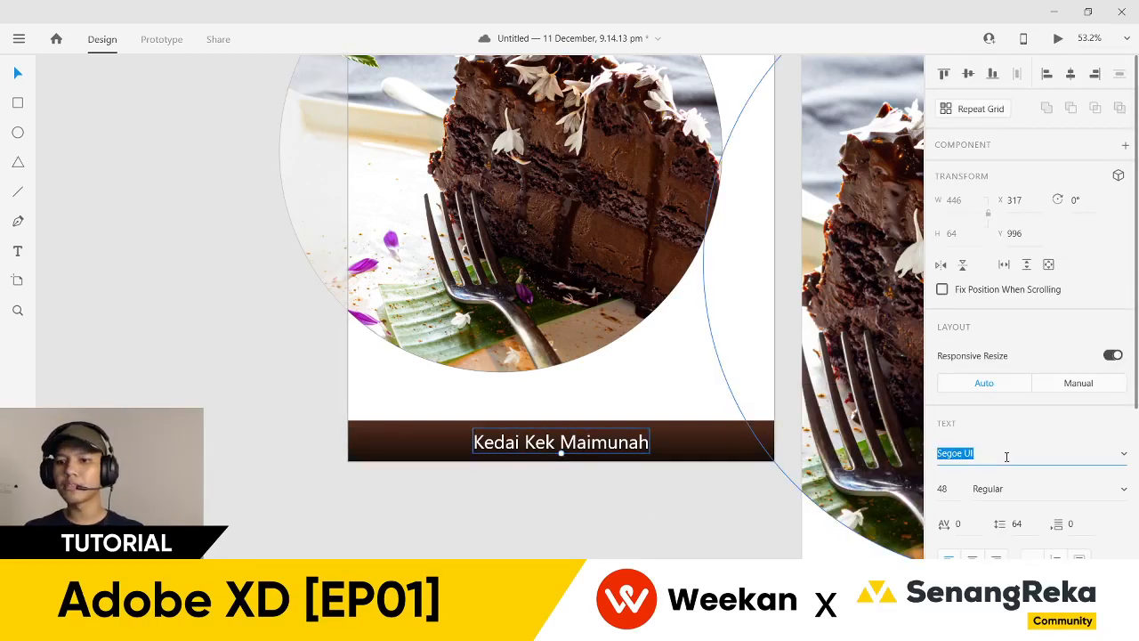
type("Monse")
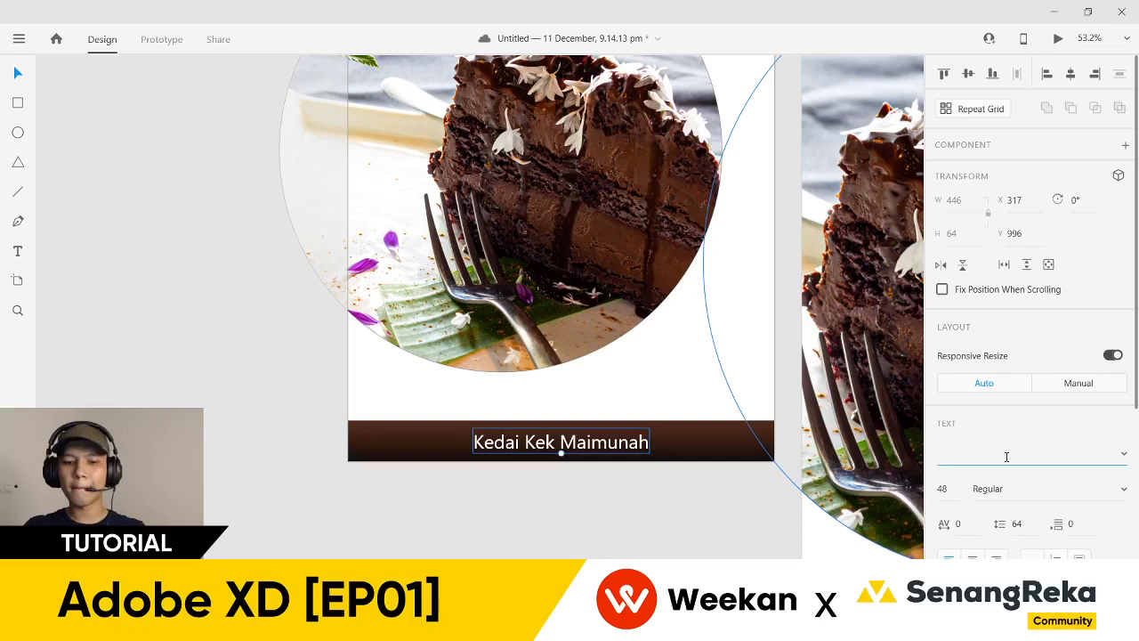
type("Mon")
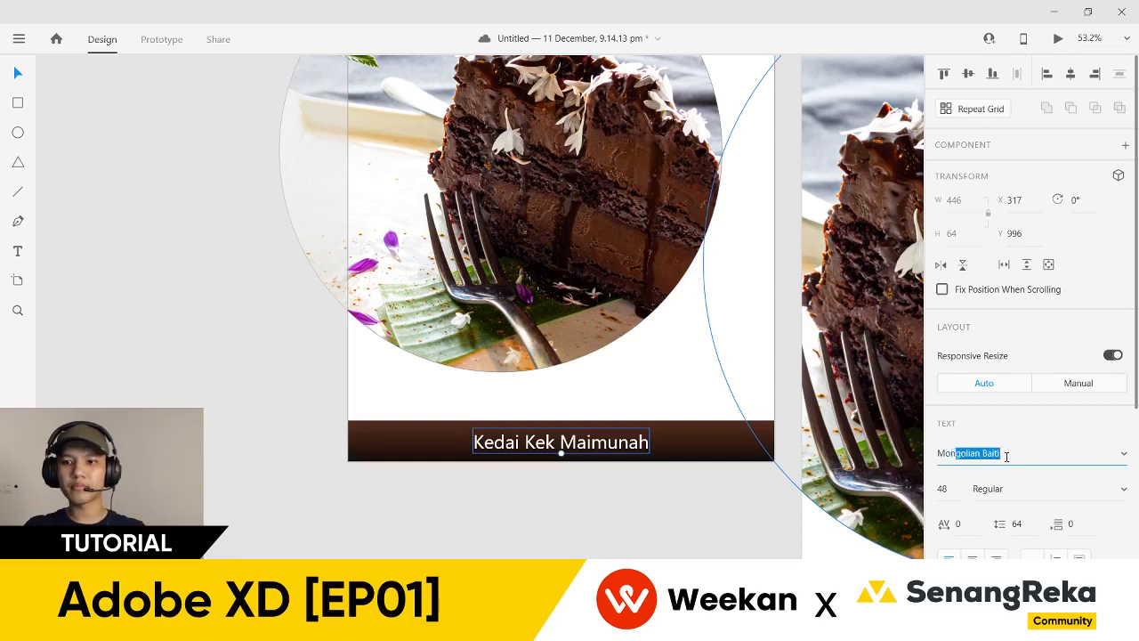
type("t")
key("Return")
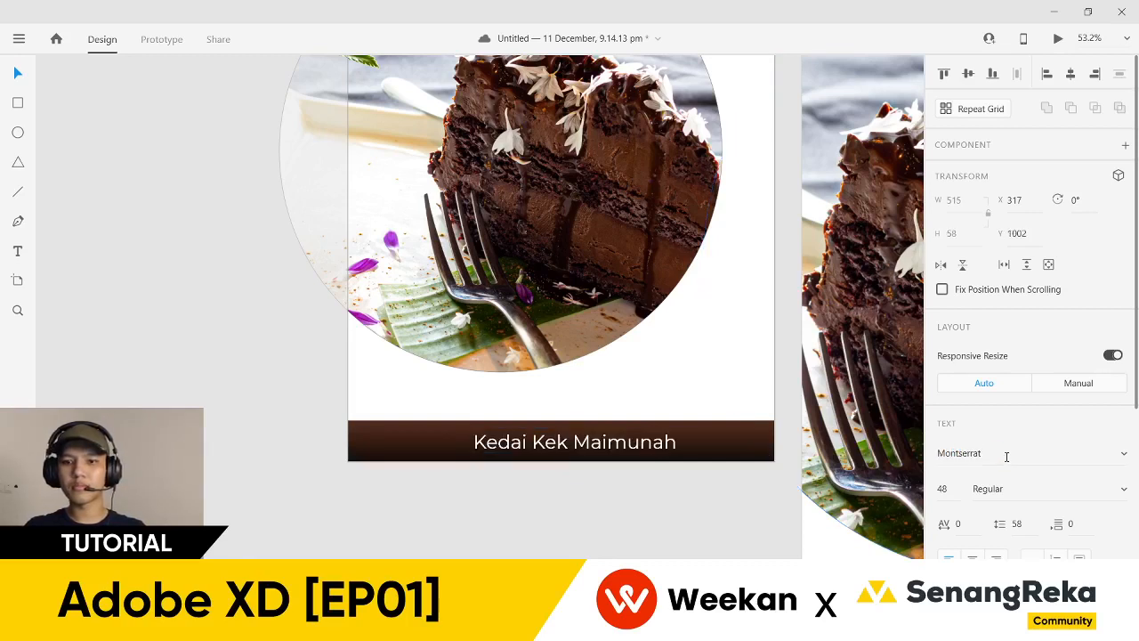
left_click(1113, 495)
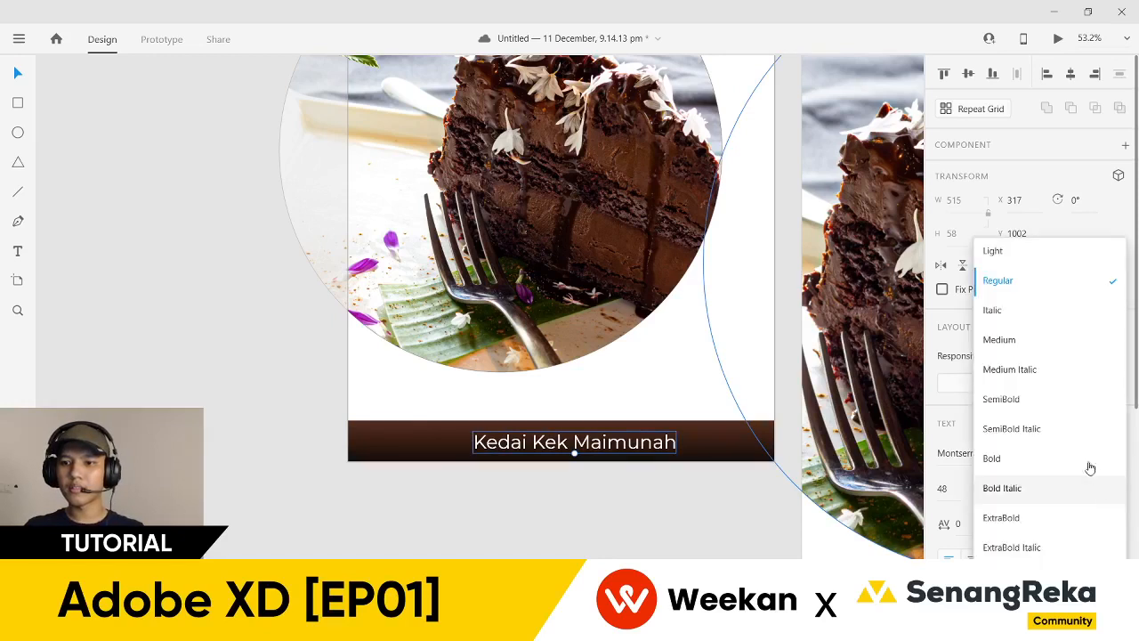
left_click(1084, 460)
left_click(578, 442)
left_click(1071, 75)
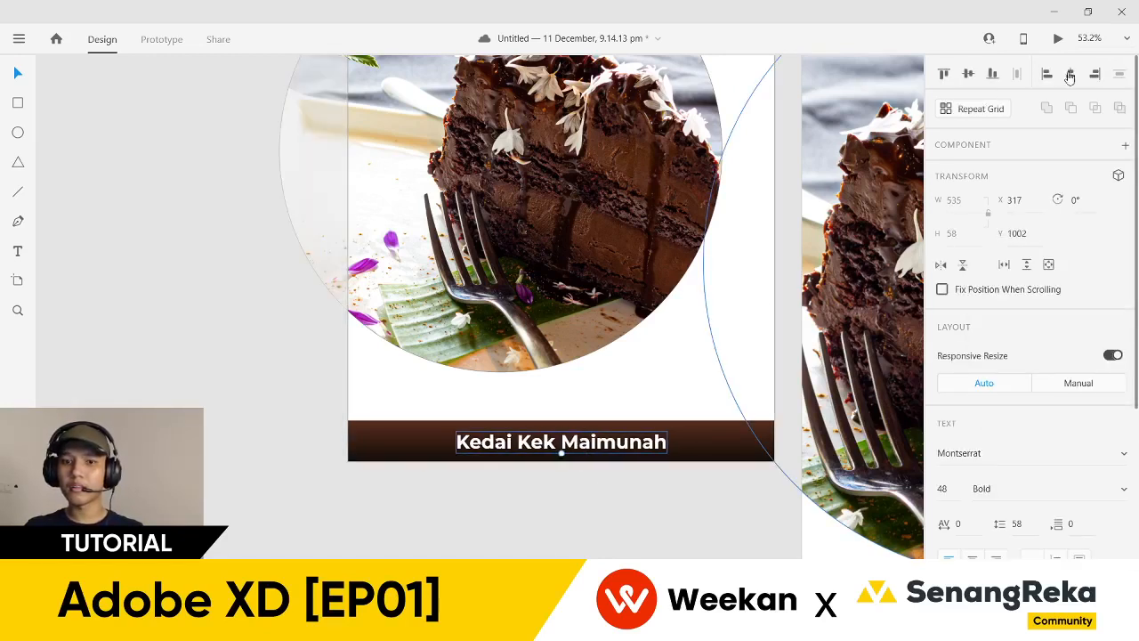
left_click(575, 497)
- Open the footer bar's gradient fill and select its dark end stop
scroll(496, 526, "up", 2)
scroll(503, 528, "right", 3)
left_click(641, 456)
left_click(949, 570)
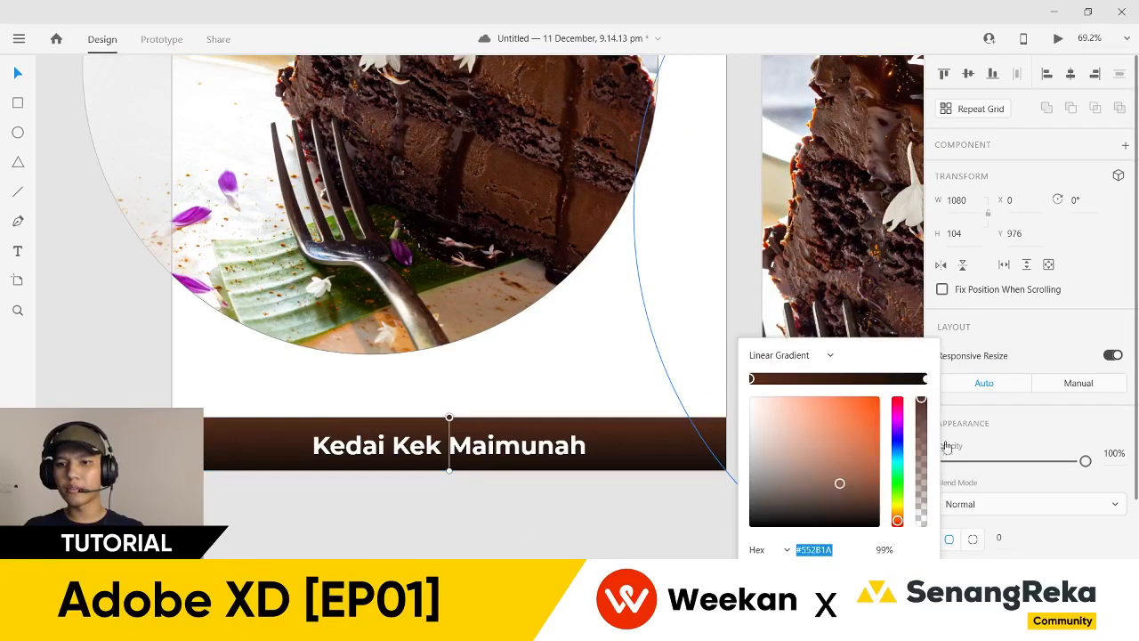
left_click(926, 381)
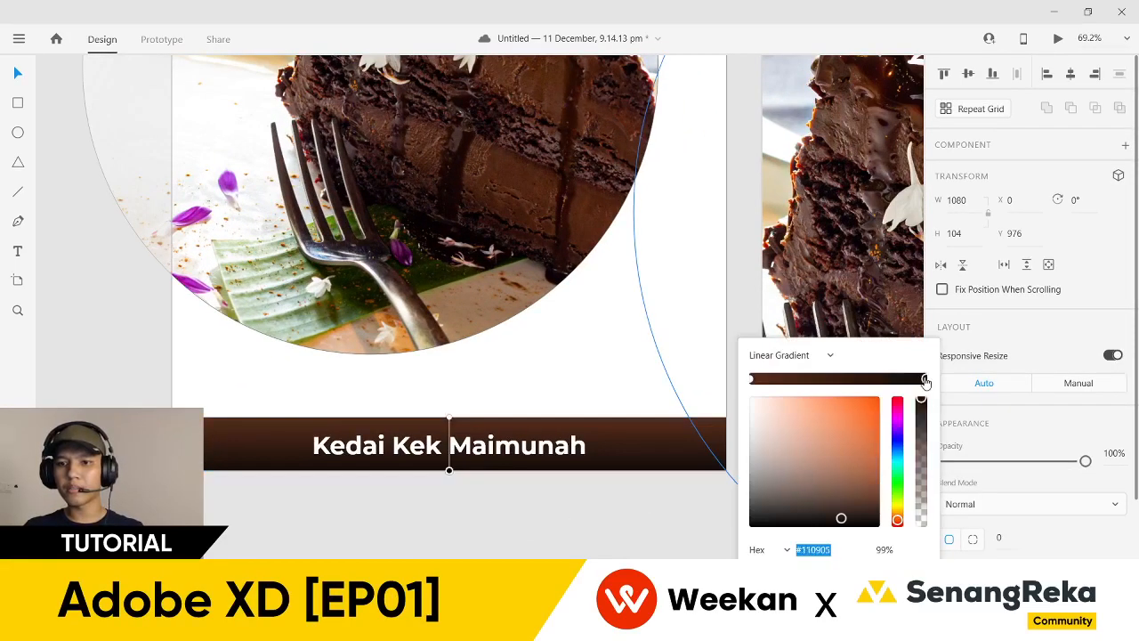
- Change the dark gradient stop's colour to #110905
left_click(841, 521)
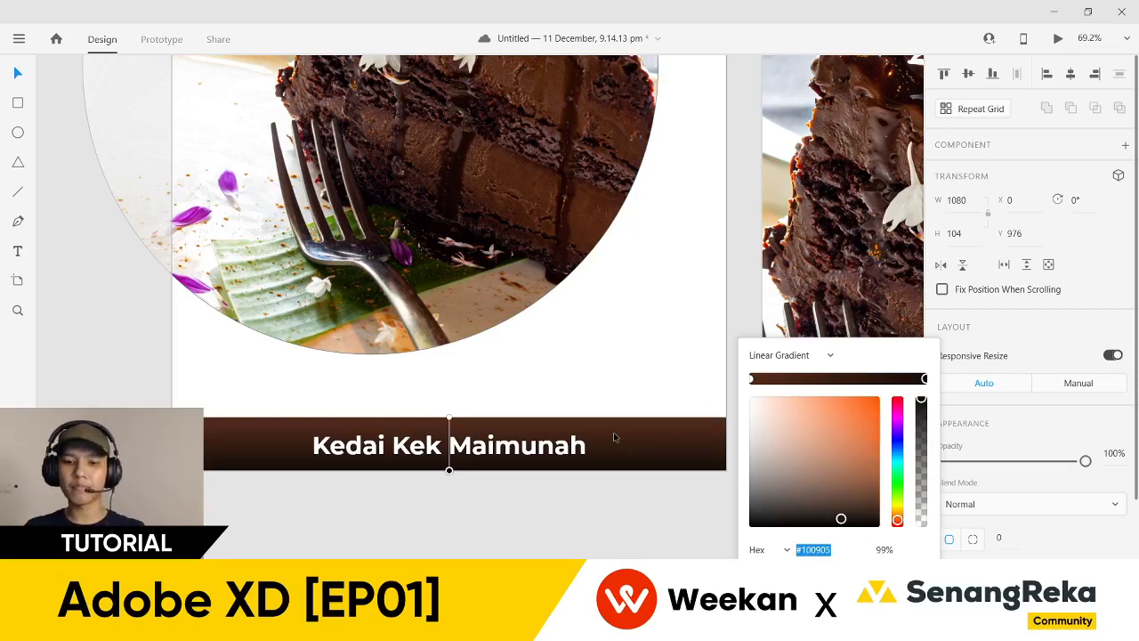
key("BackSpace")
type("1")
left_click(840, 516)
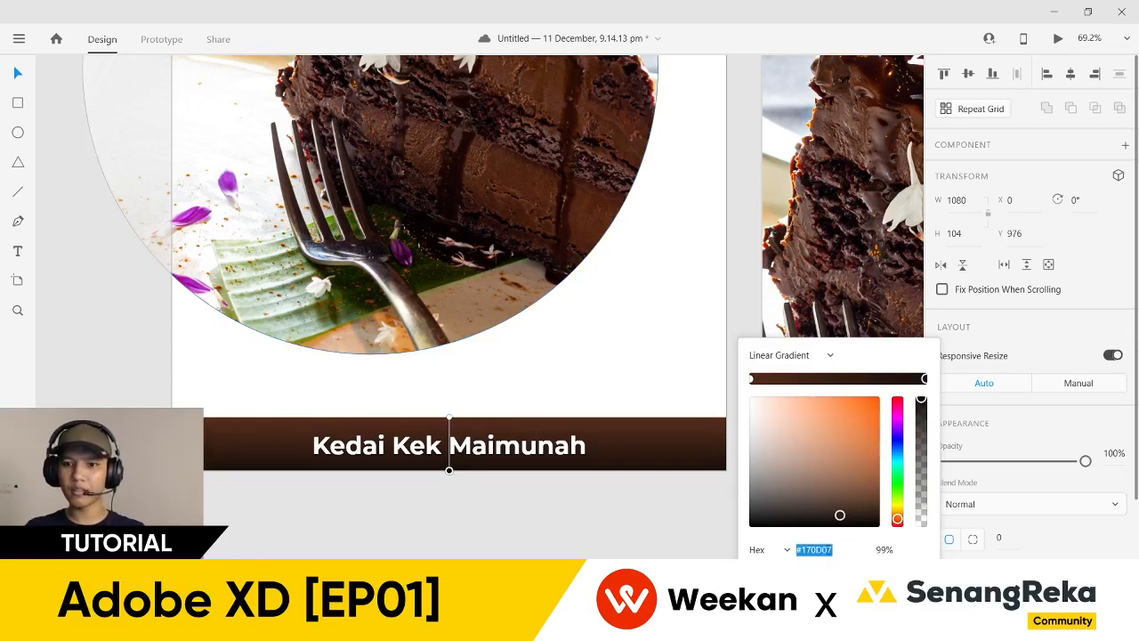
key("Escape")
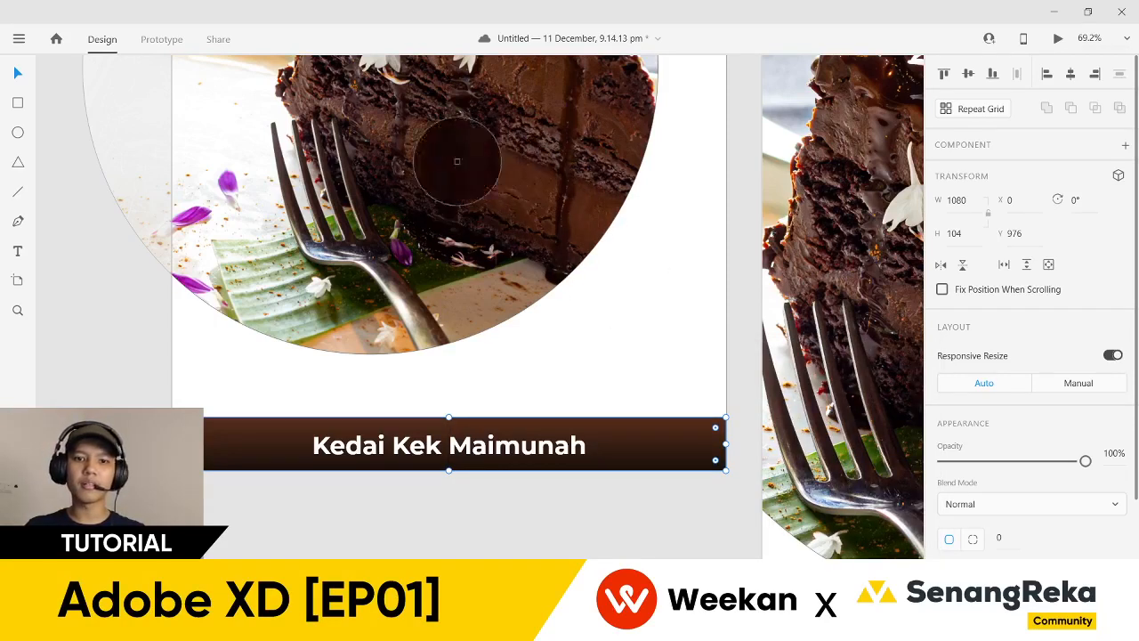
key("Escape")
- Try filling the bar with orange sampled from the cake, then revert to the linear gradient
left_click(703, 450)
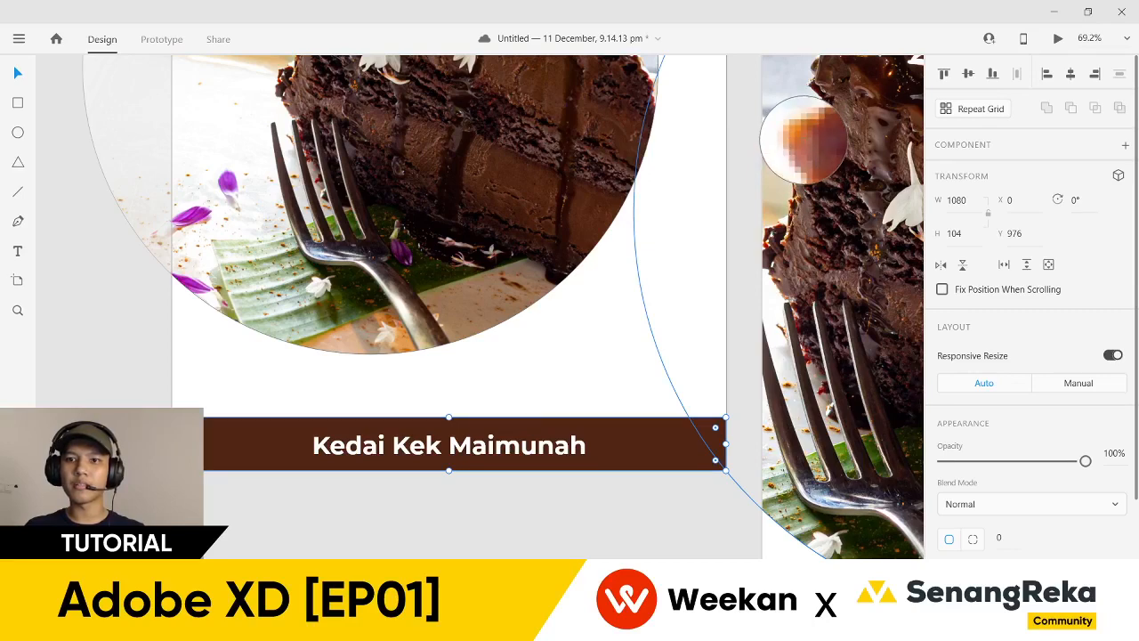
left_click(802, 141)
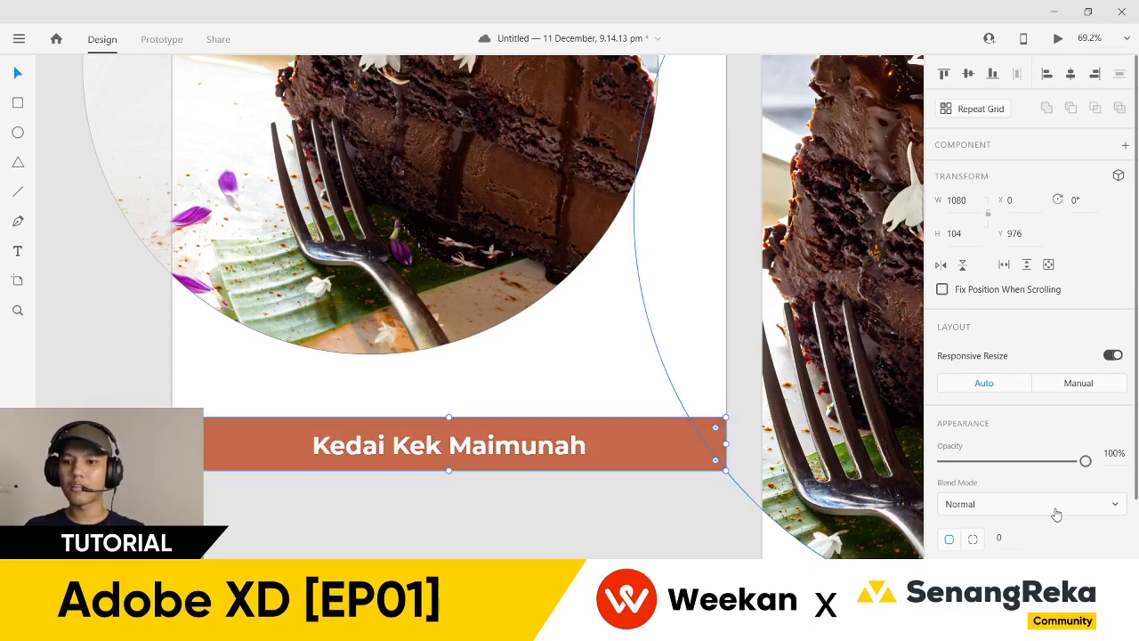
key("ctrl+z")
left_click(948, 579)
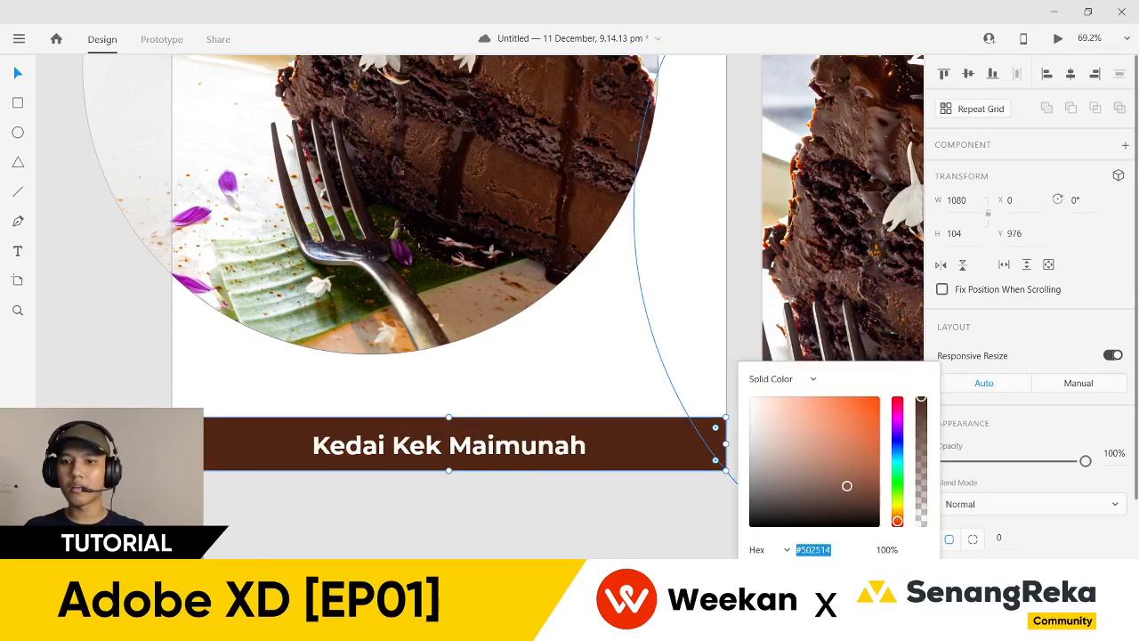
left_click(795, 381)
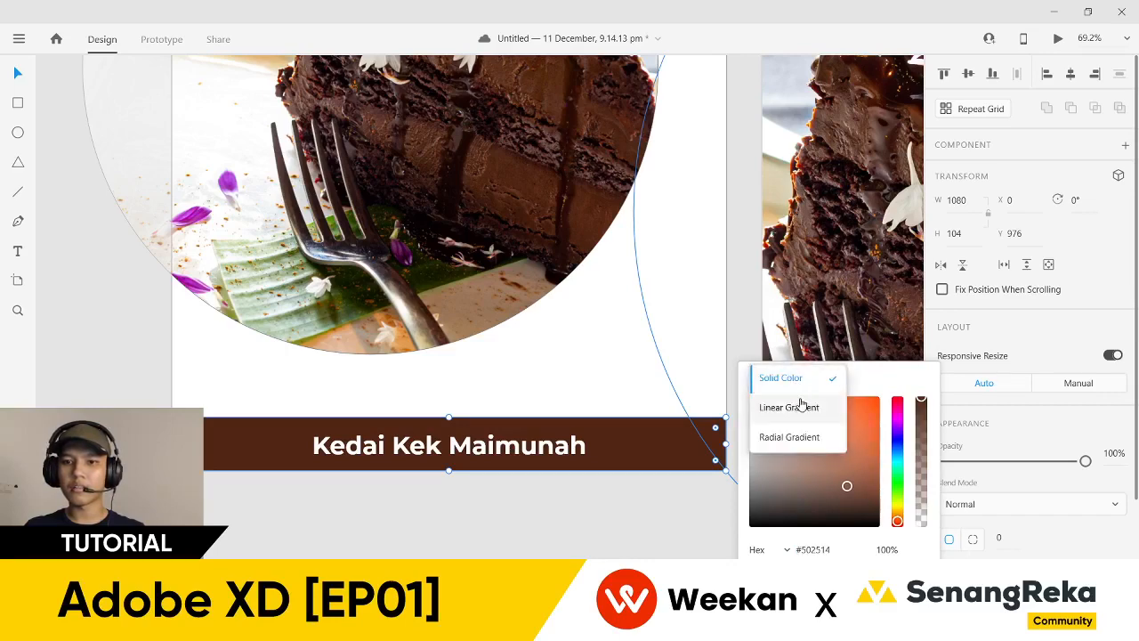
left_click(780, 378)
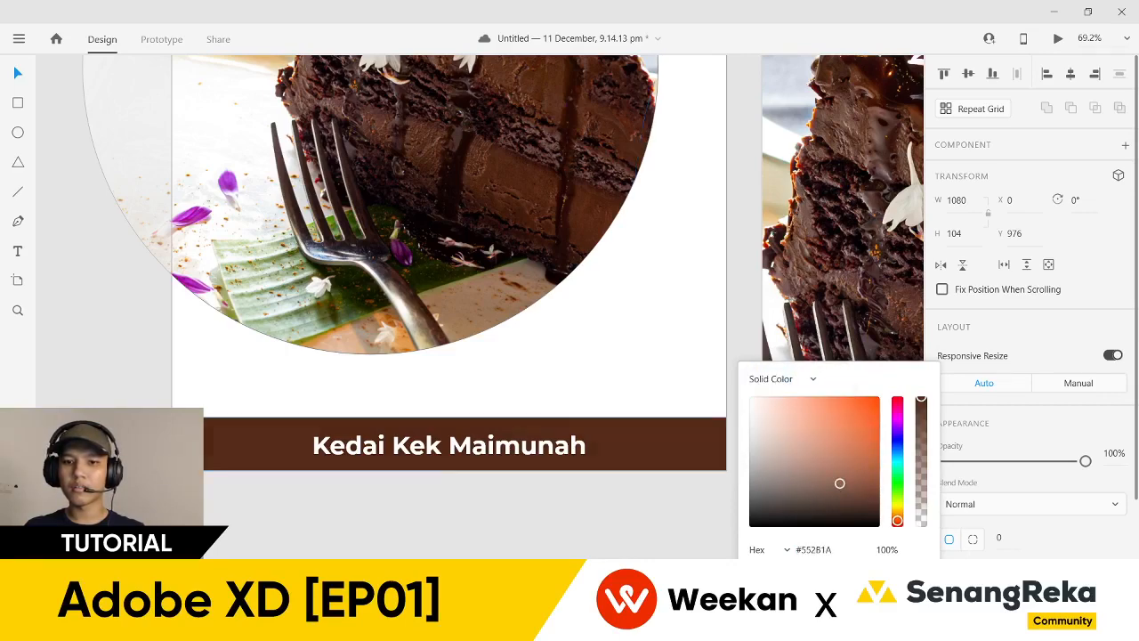
left_click(794, 380)
left_click(804, 406)
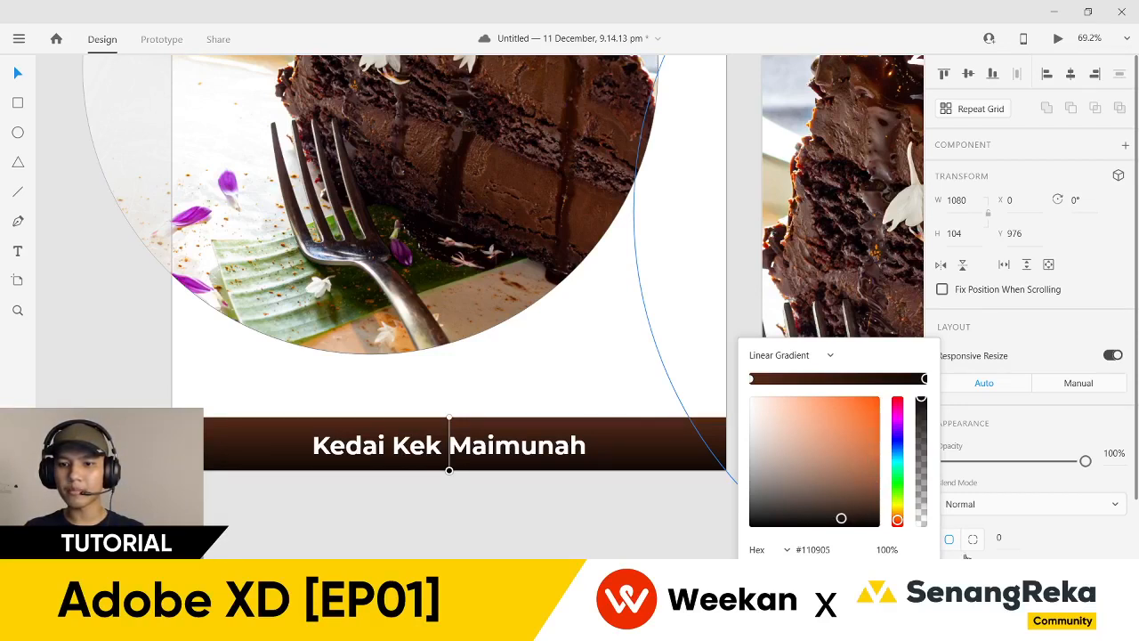
key("Escape")
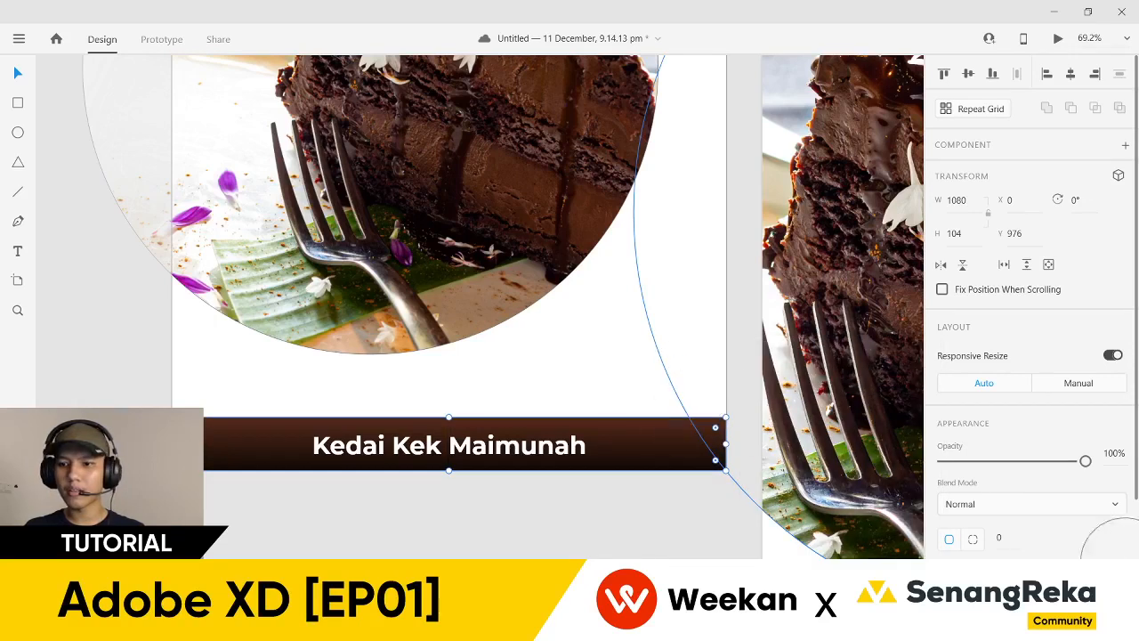
key("ctrl+z")
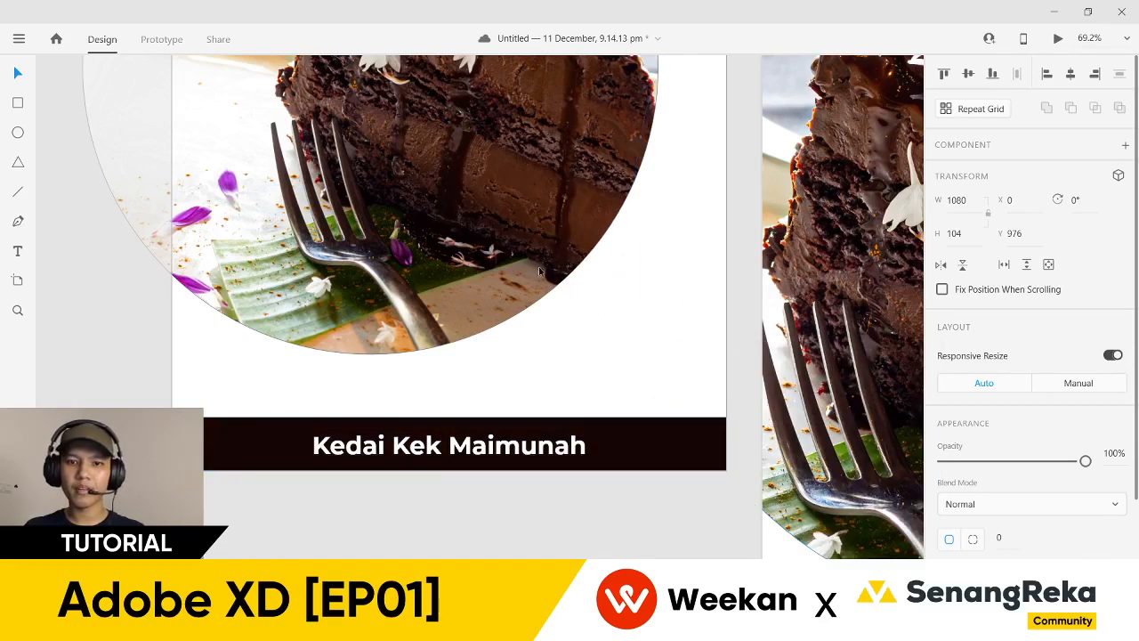
key("ctrl+shift+z")
- Confirm the footer bar keeps its linear gradient fill type
left_click(966, 578)
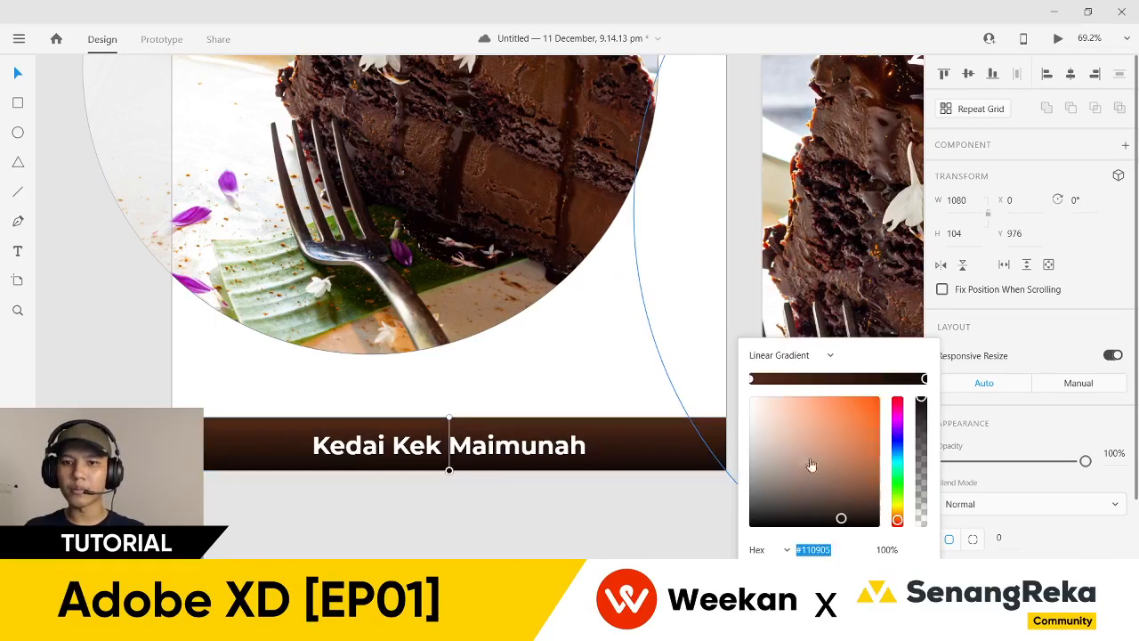
left_click(804, 354)
left_click(803, 354)
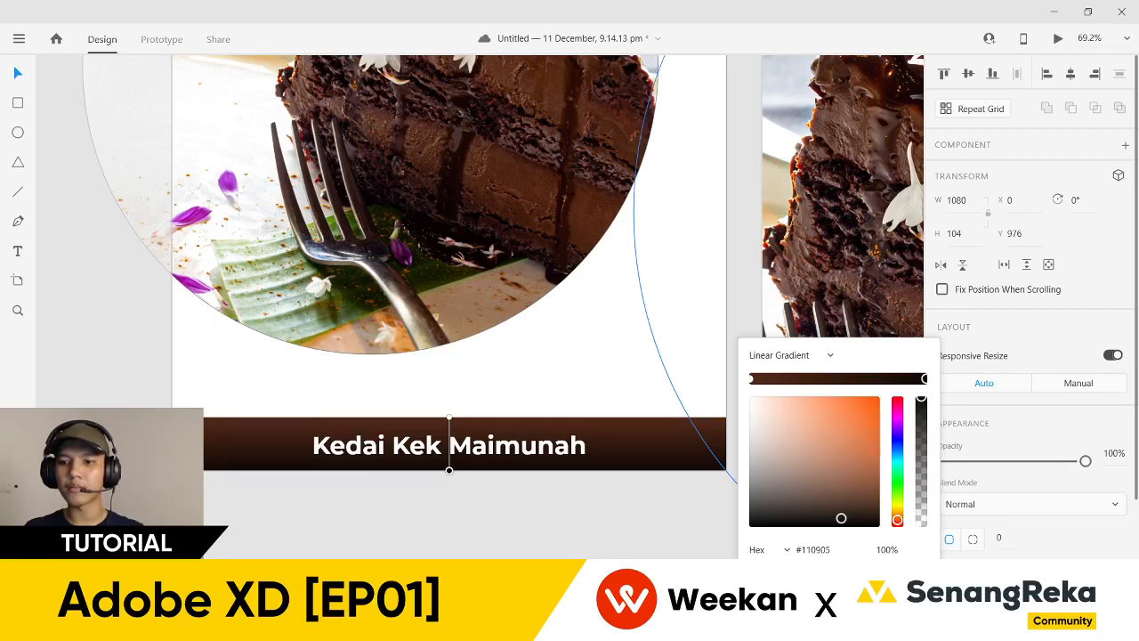
left_click(1006, 507)
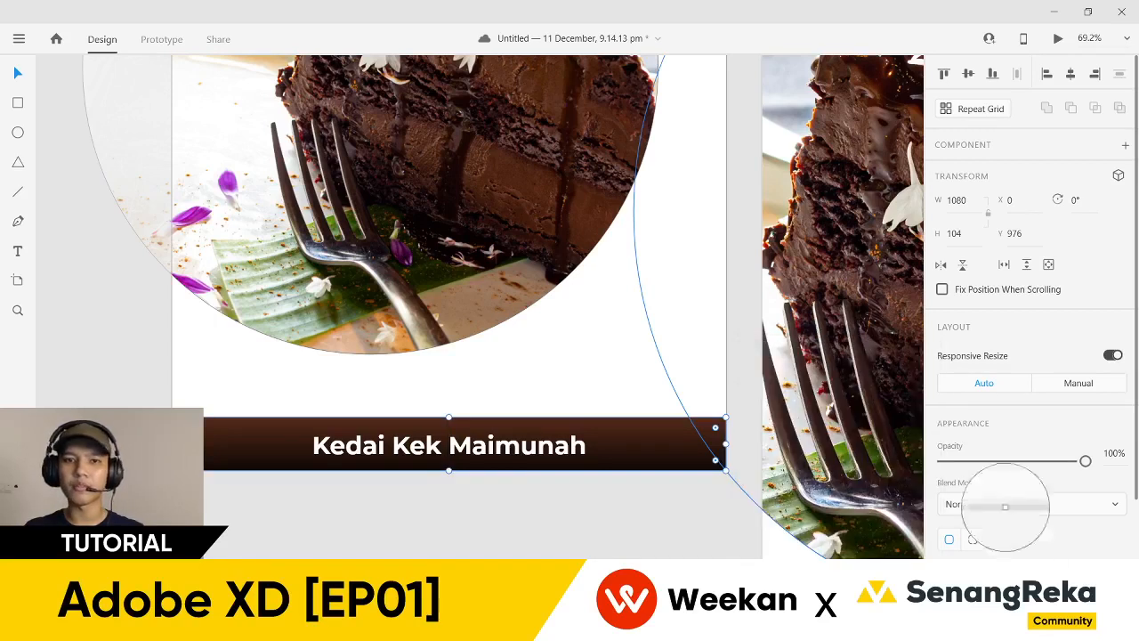
- Make the bar a linear gradient from dark brown to orange #B55813, angled toward the top-right
left_click(809, 138)
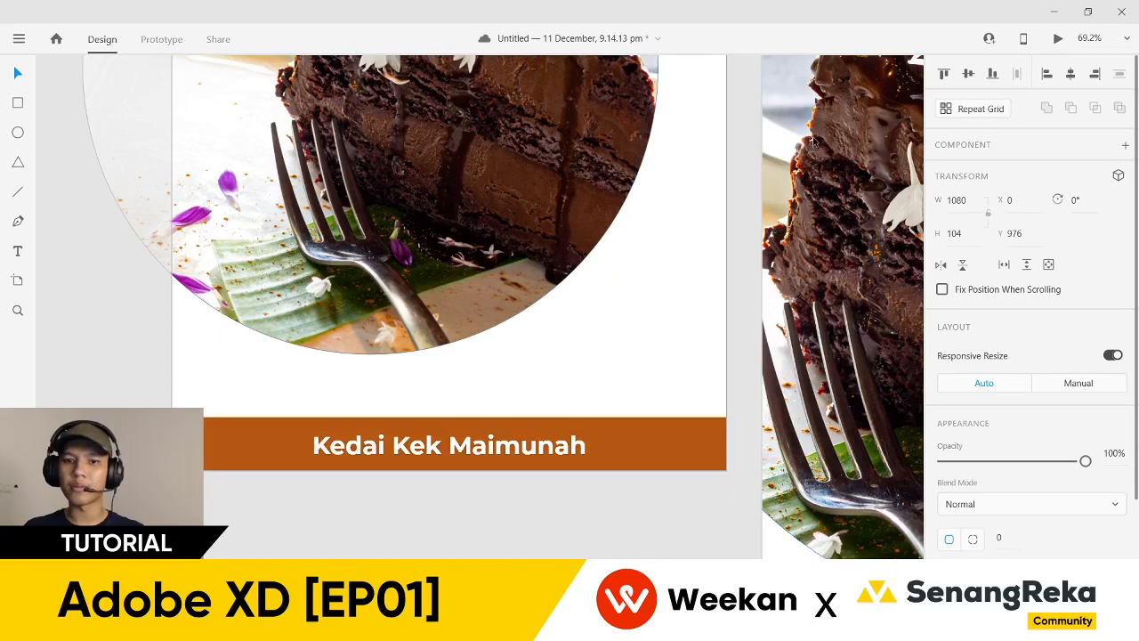
left_click(450, 444)
left_click(949, 574)
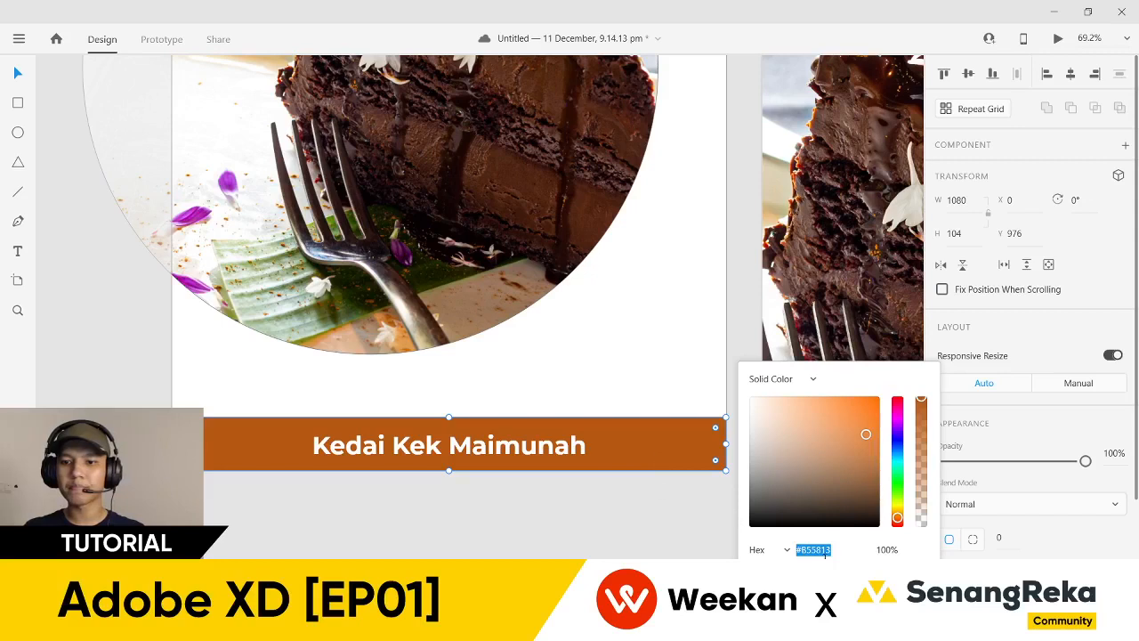
type("#110905")
key("Return")
left_click(809, 382)
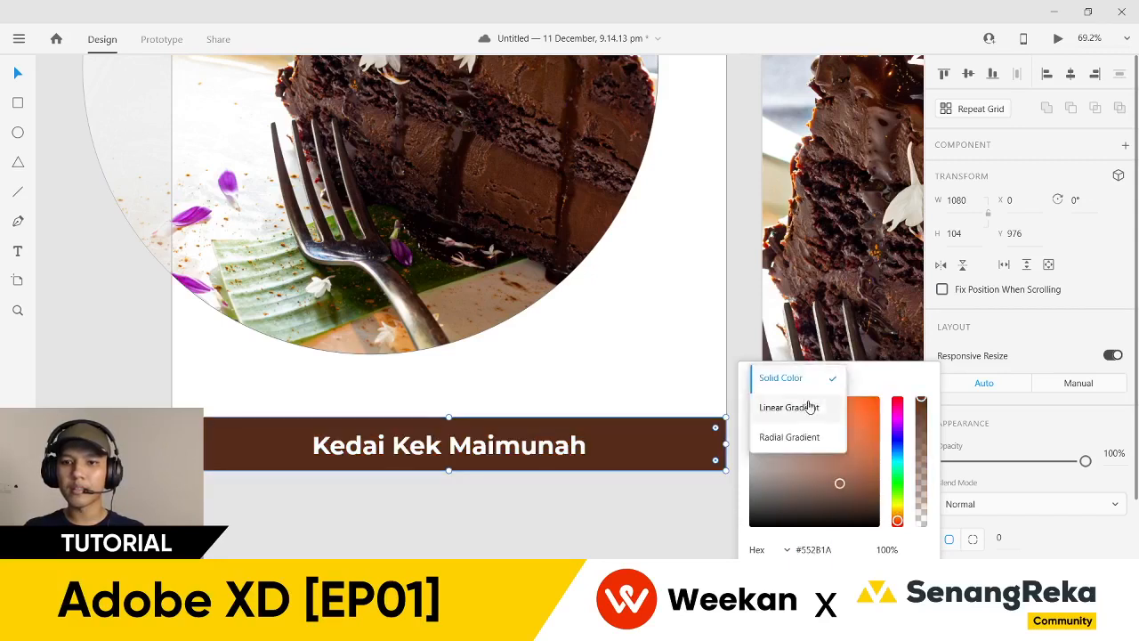
left_click(808, 406)
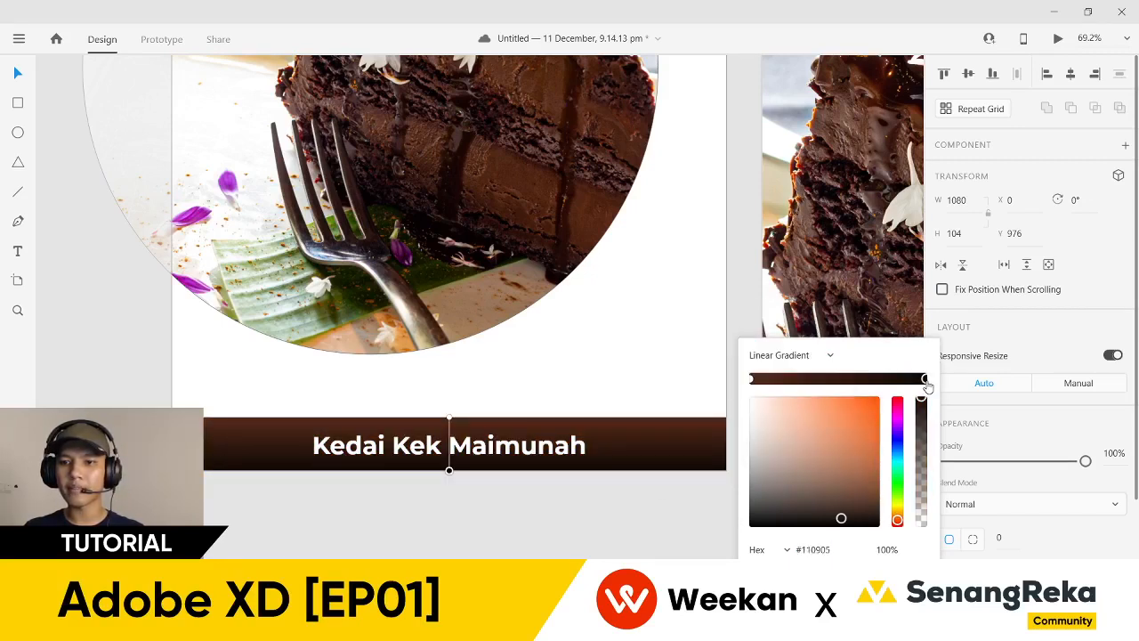
left_click(866, 433)
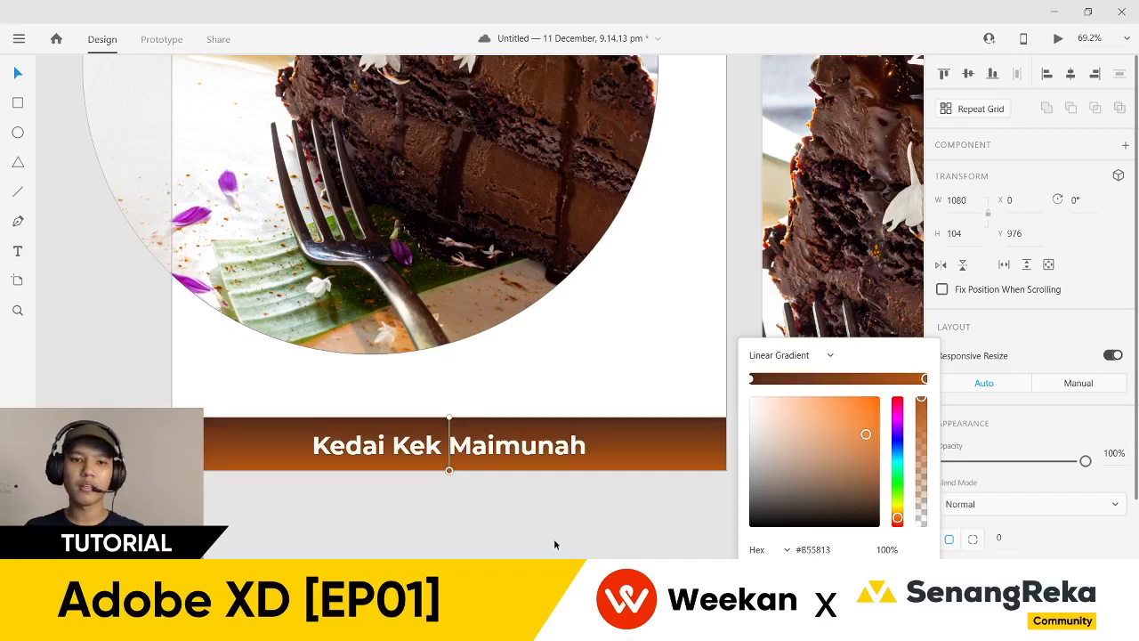
left_click_drag(449, 418, 204, 469)
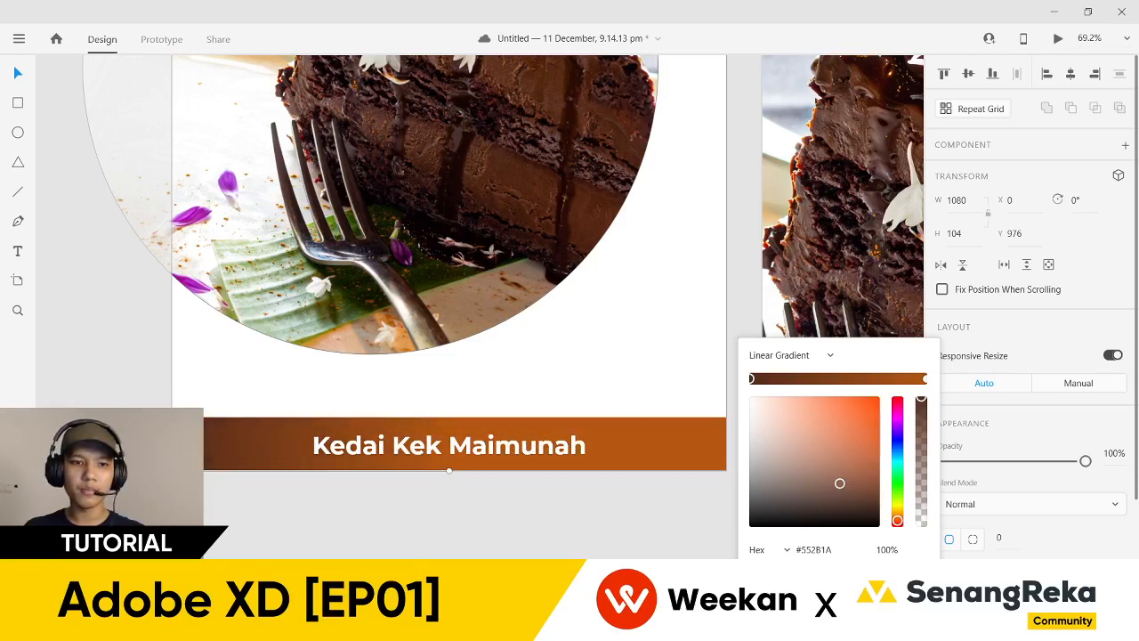
left_click_drag(449, 473, 726, 422)
- Move the Kedai Kek Maimunah title toward the footer's left side
left_click(686, 516)
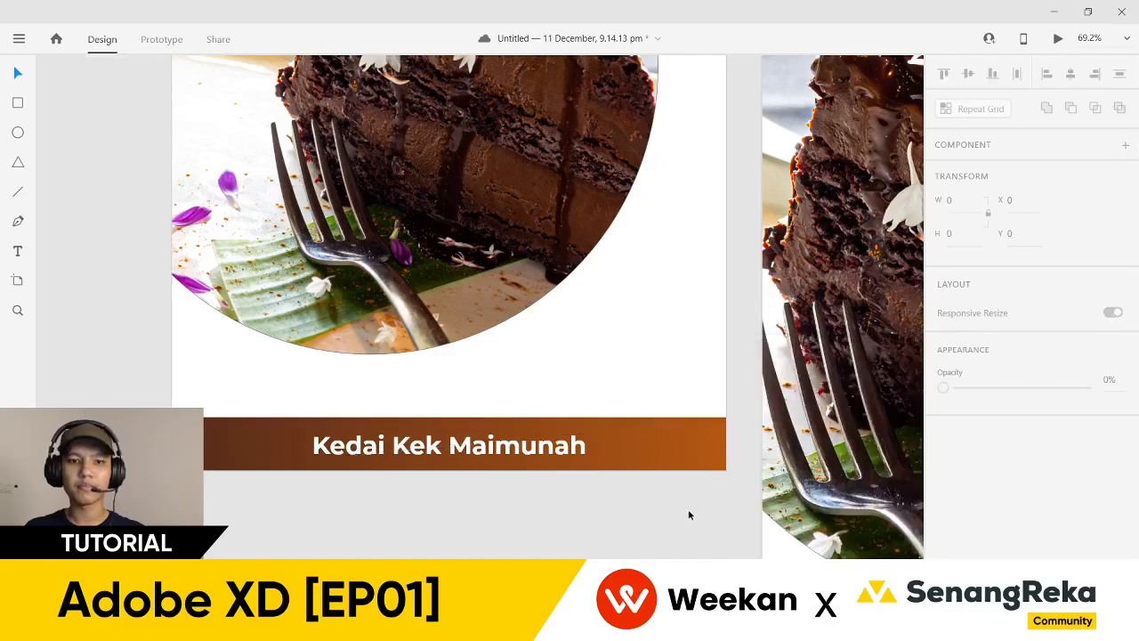
scroll(686, 516, "down", 3)
scroll(578, 433, "down", 2)
scroll(445, 400, "up", 5)
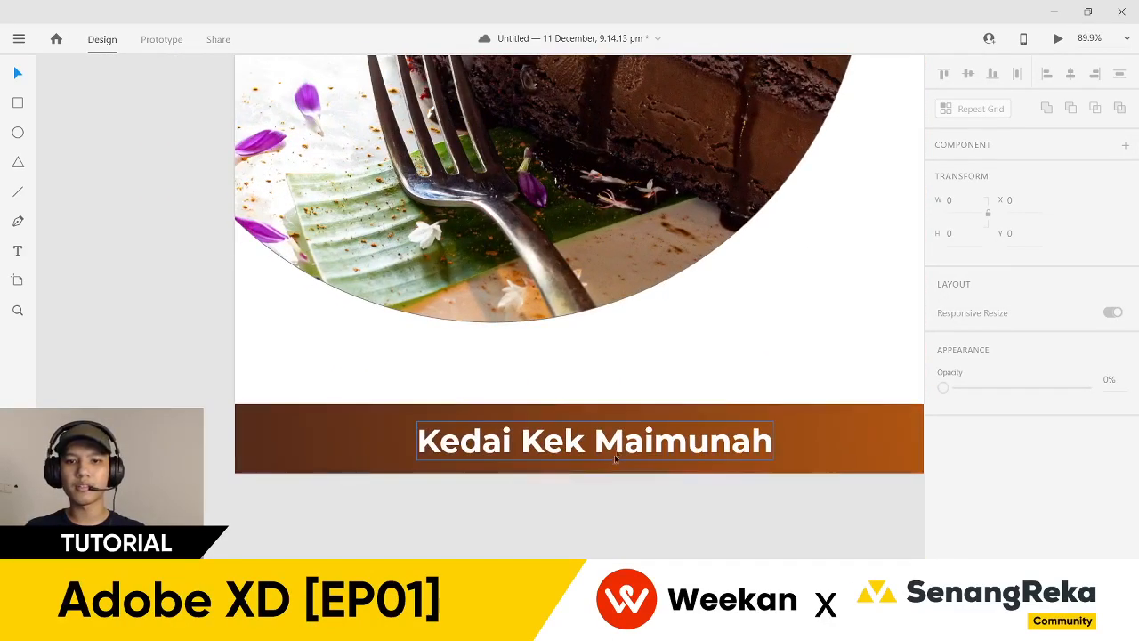
left_click(614, 458)
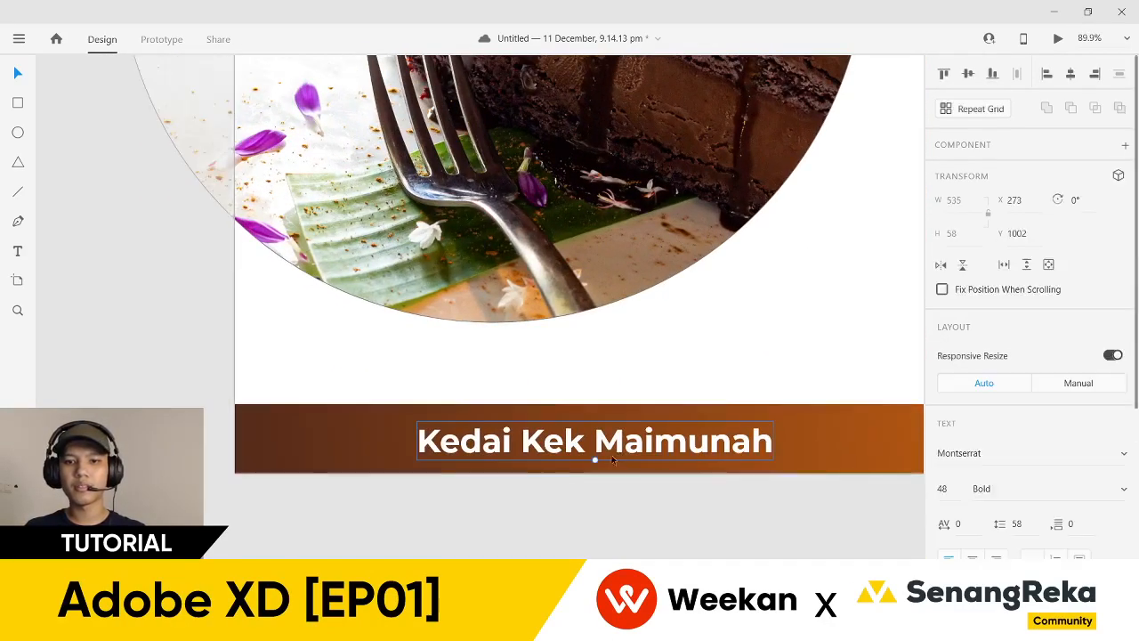
left_click_drag(613, 454, 469, 451)
left_click(320, 502)
- Draw a thin vertical white bar left of the title and remove its border
scroll(252, 445, "up", 3)
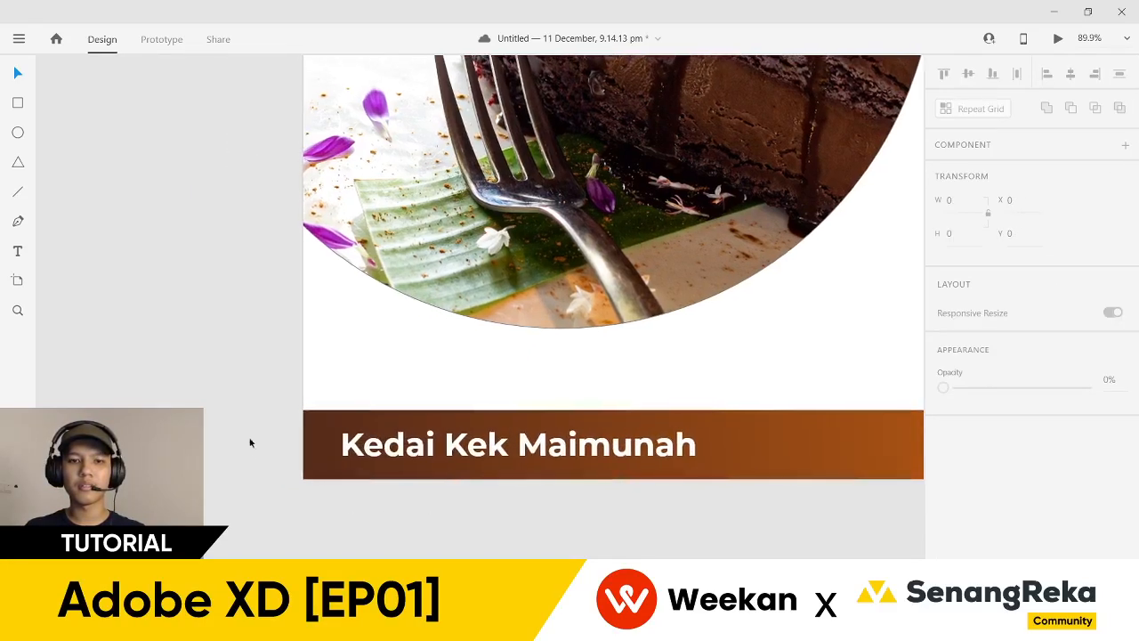
left_click(18, 102)
left_click_drag(388, 433, 384, 485)
scroll(953, 463, "down", 4)
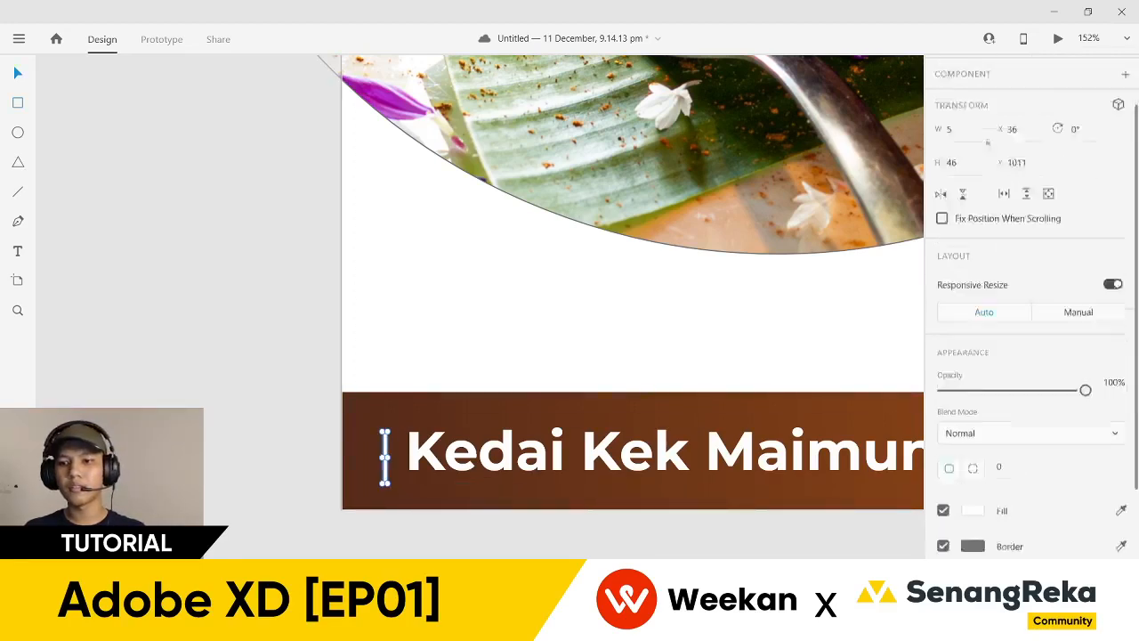
left_click(944, 451)
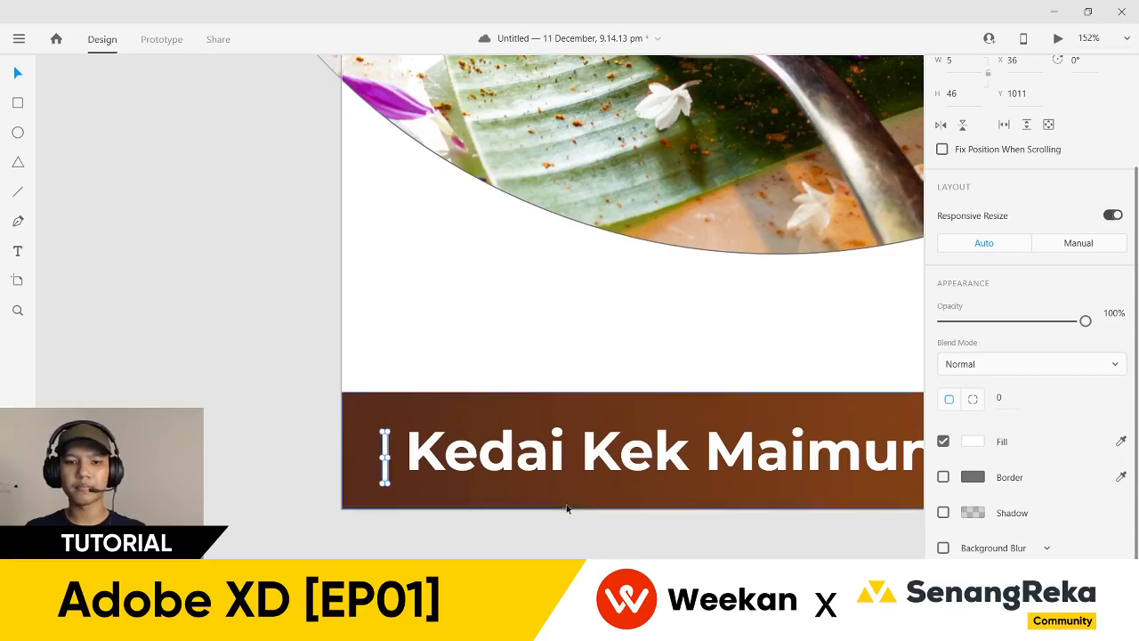
left_click(564, 534)
- Check the thin bar and pan along the banner to see it whole
scroll(337, 492, "up", 2)
scroll(336, 492, "up", 2)
left_click(445, 441)
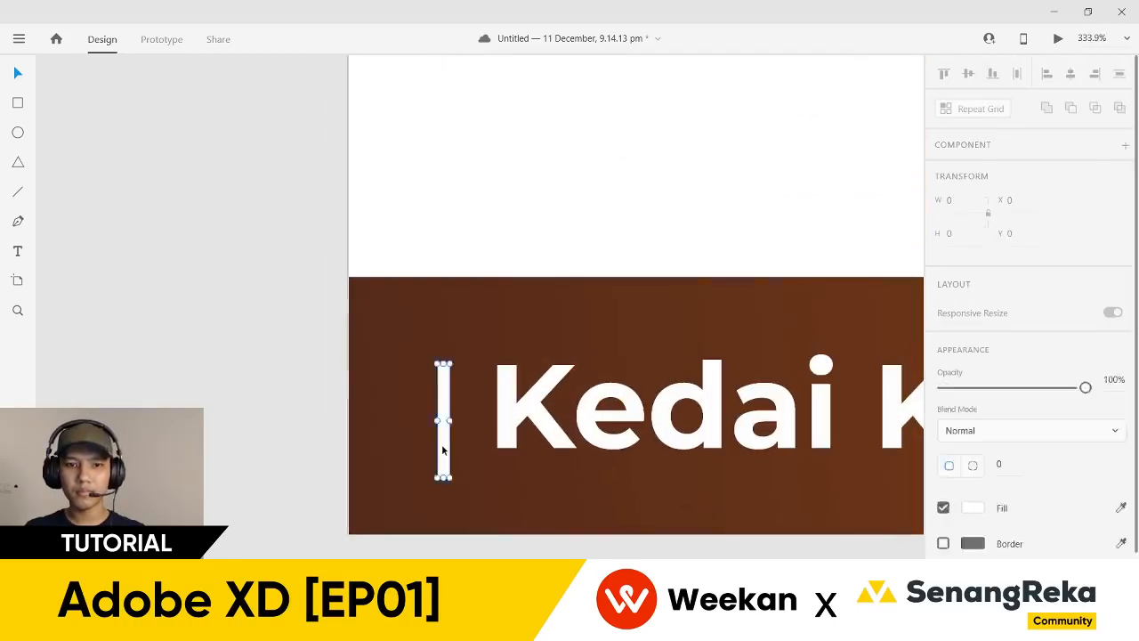
scroll(445, 440, "down", 2)
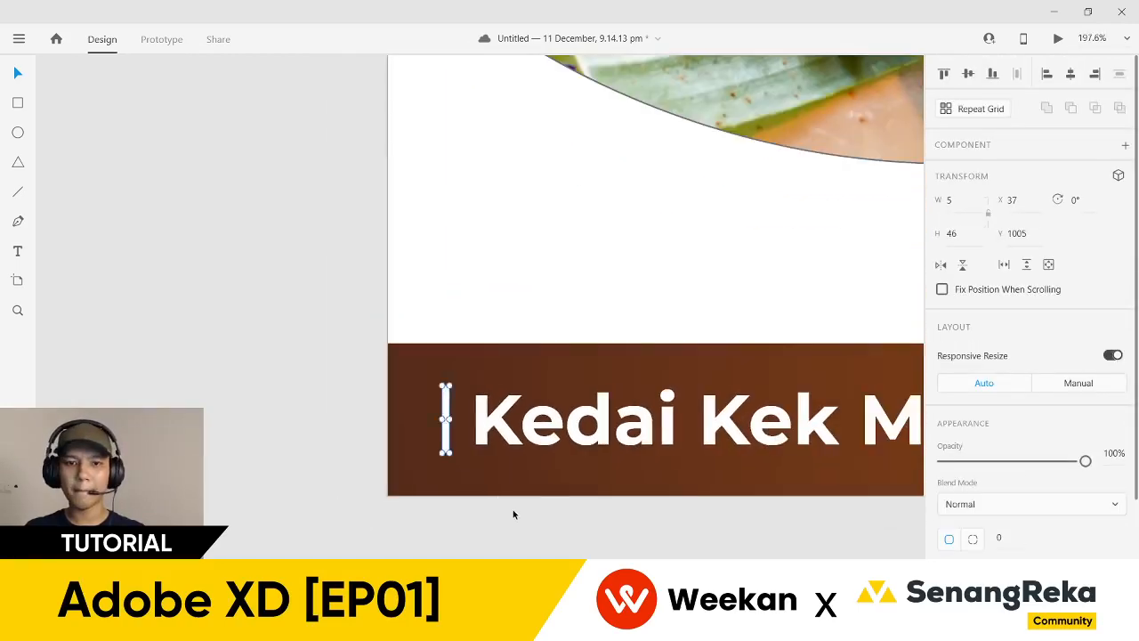
left_click(562, 540)
left_click_drag(561, 539, 374, 540)
scroll(373, 540, "down", 3)
left_click_drag(549, 547, 446, 546)
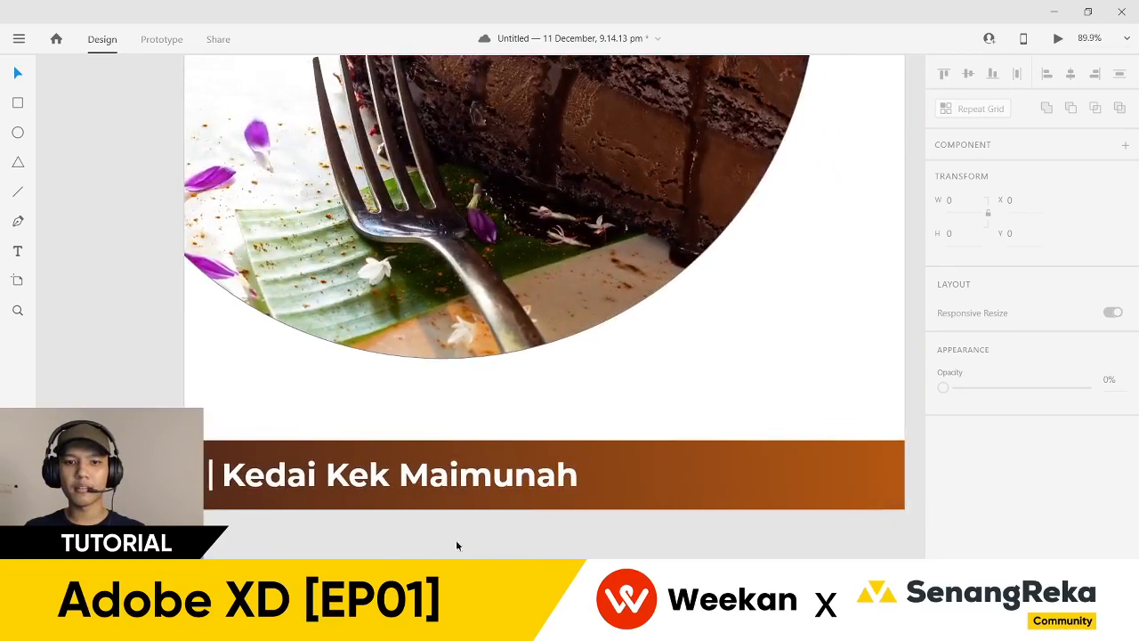
- Place a size-25 copy of the shop name at the footer's right end, X 752, Y 998
left_click_drag(760, 540, 674, 546)
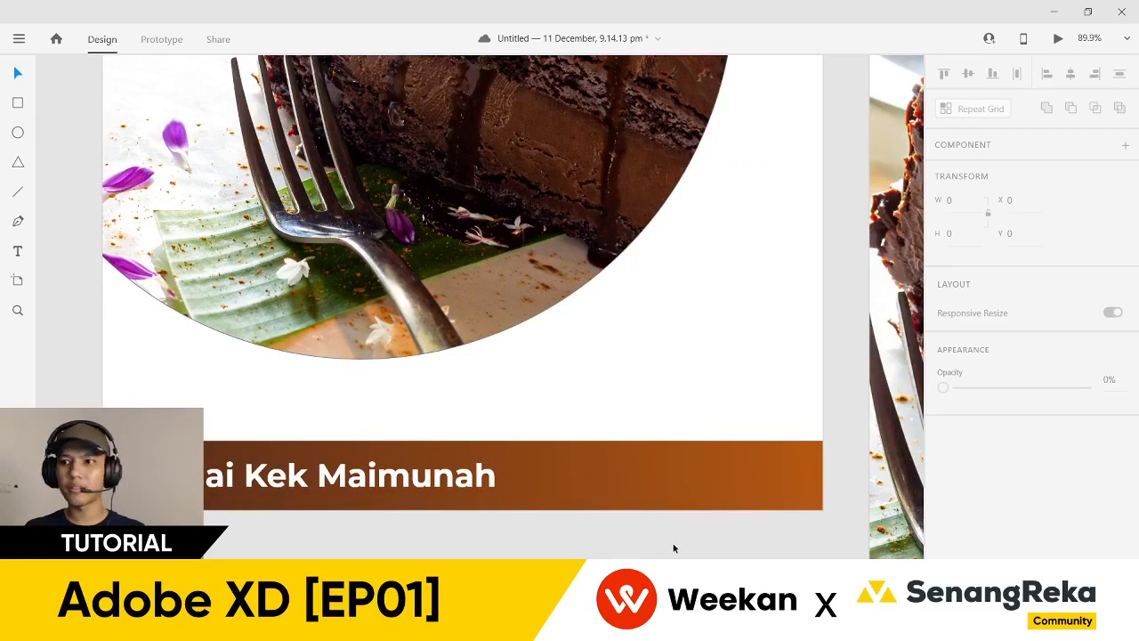
scroll(641, 553, "up", 1)
left_click_drag(382, 471, 715, 461)
left_click_drag(543, 469, 663, 456)
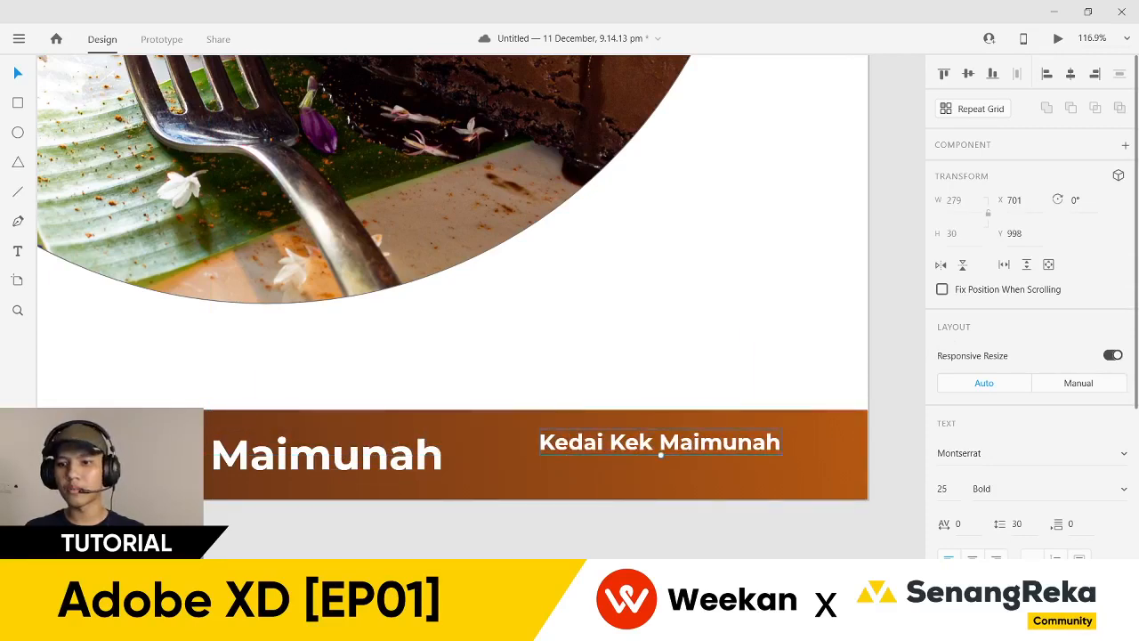
left_click_drag(756, 458, 785, 453)
scroll(726, 524, "down", 3)
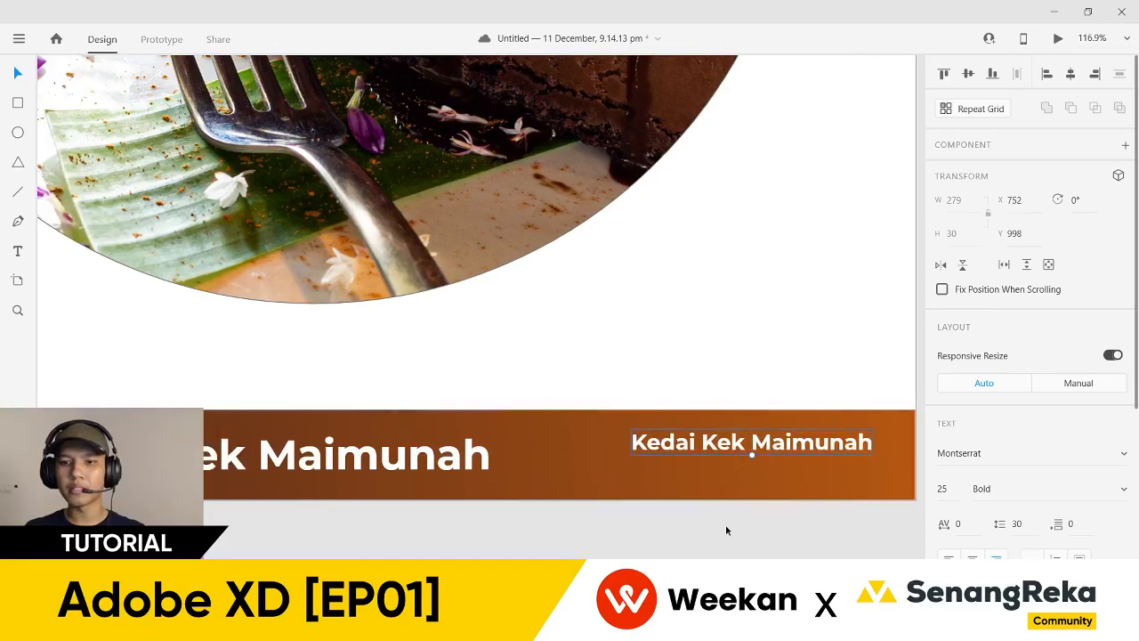
scroll(692, 490, "down", 4)
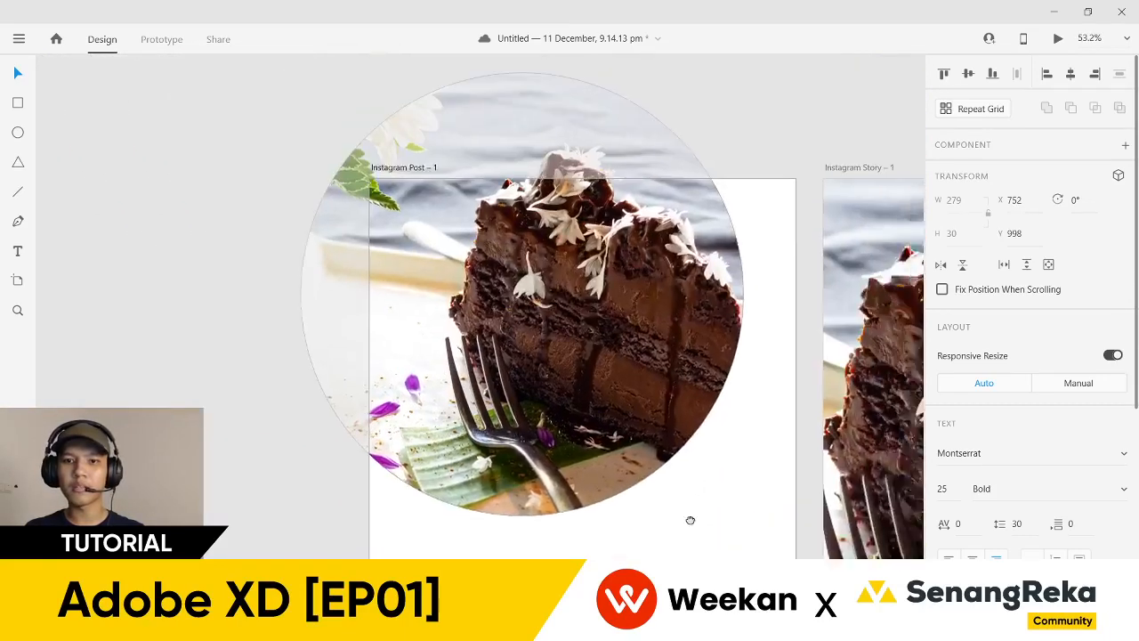
- Turn on the Instagram Post – 1 artboard's layout grid, then undo it
left_click(402, 207)
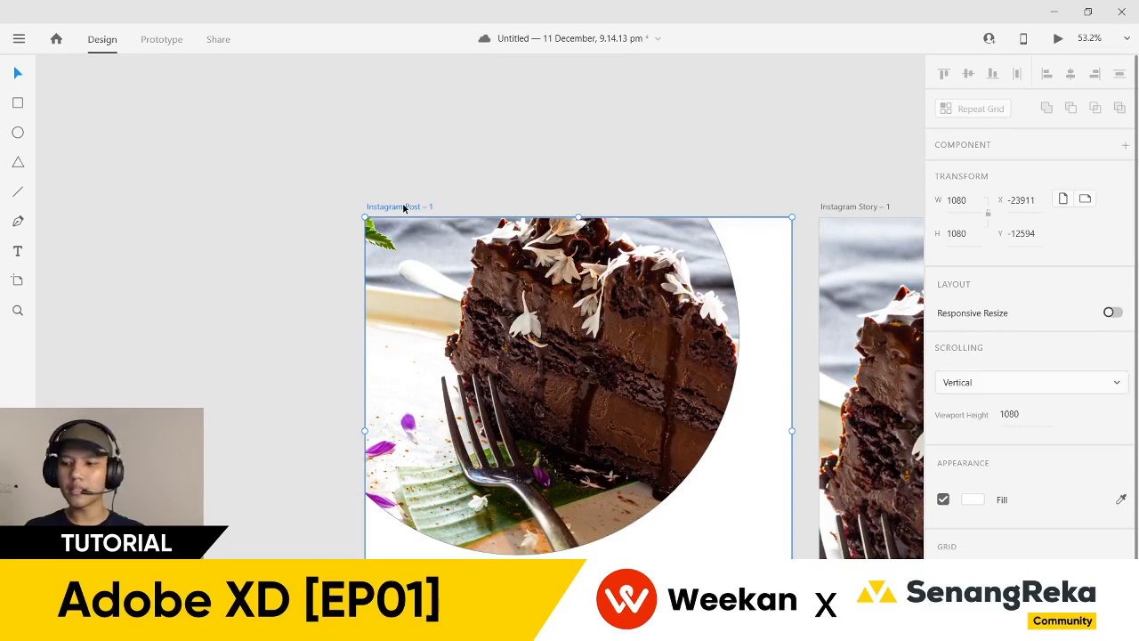
right_click(404, 209)
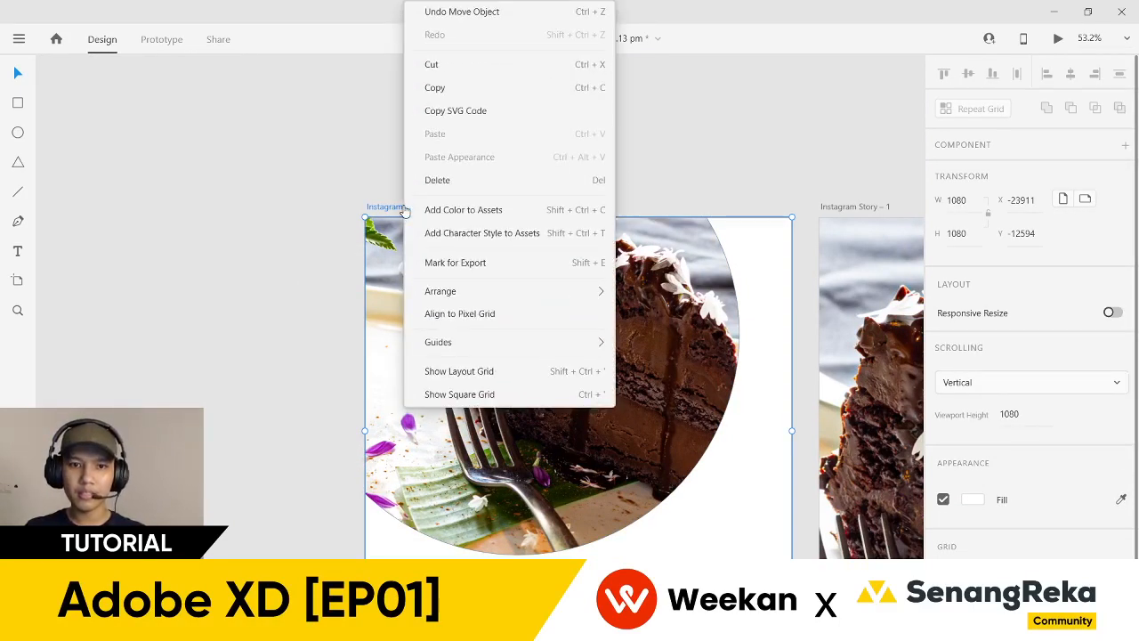
mouse_move(557, 347)
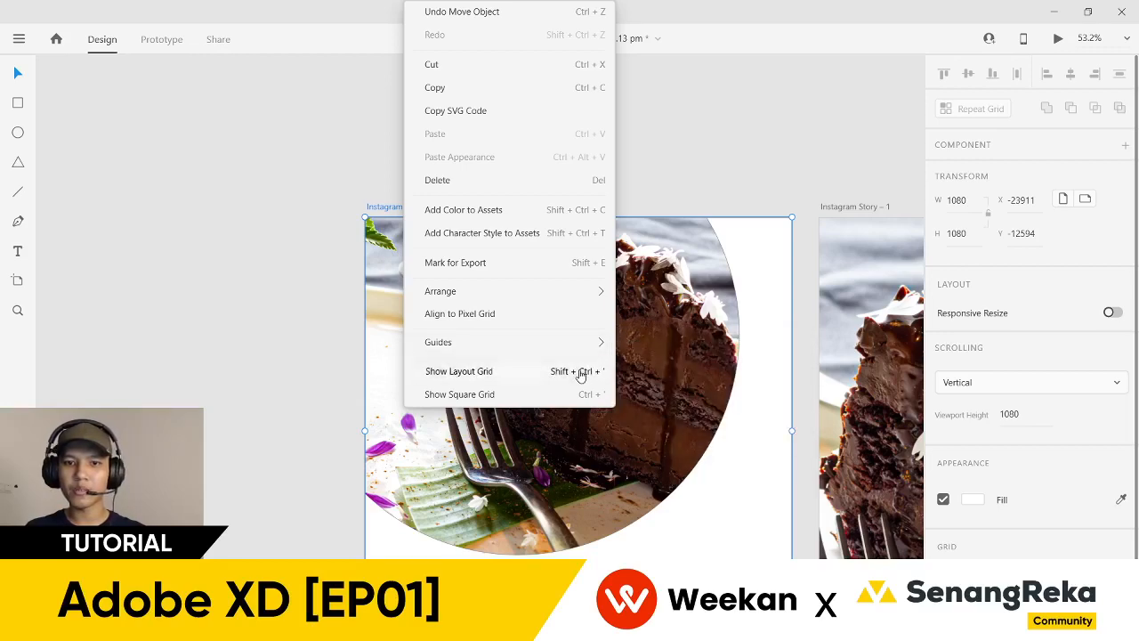
left_click(580, 374)
key("ctrl+shift+apostrophe")
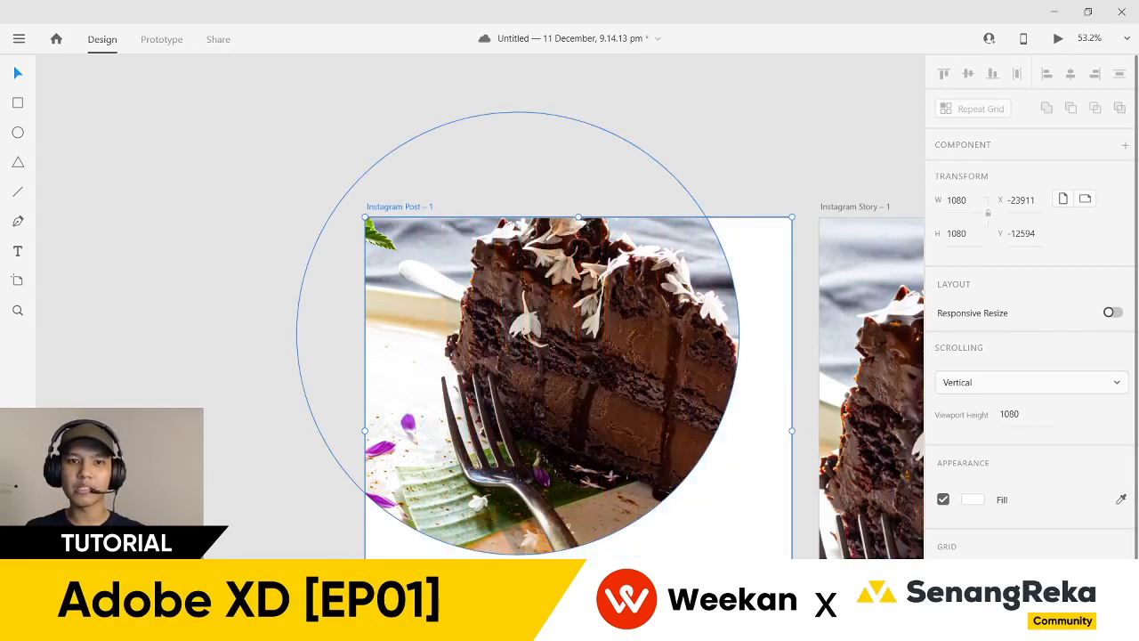
right_click(400, 207)
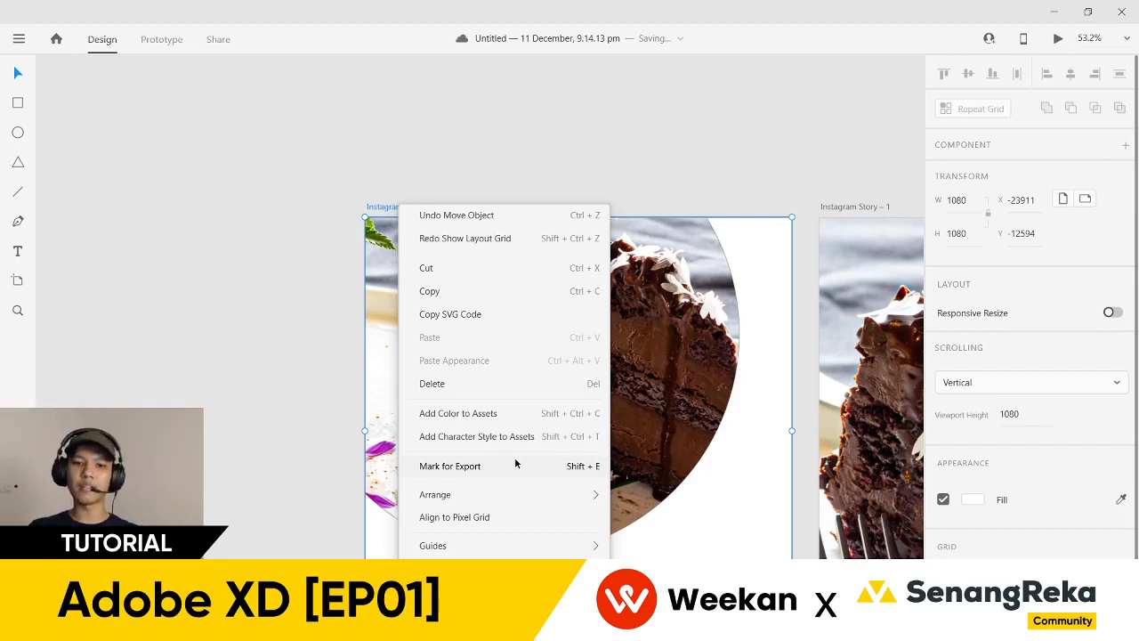
mouse_move(570, 544)
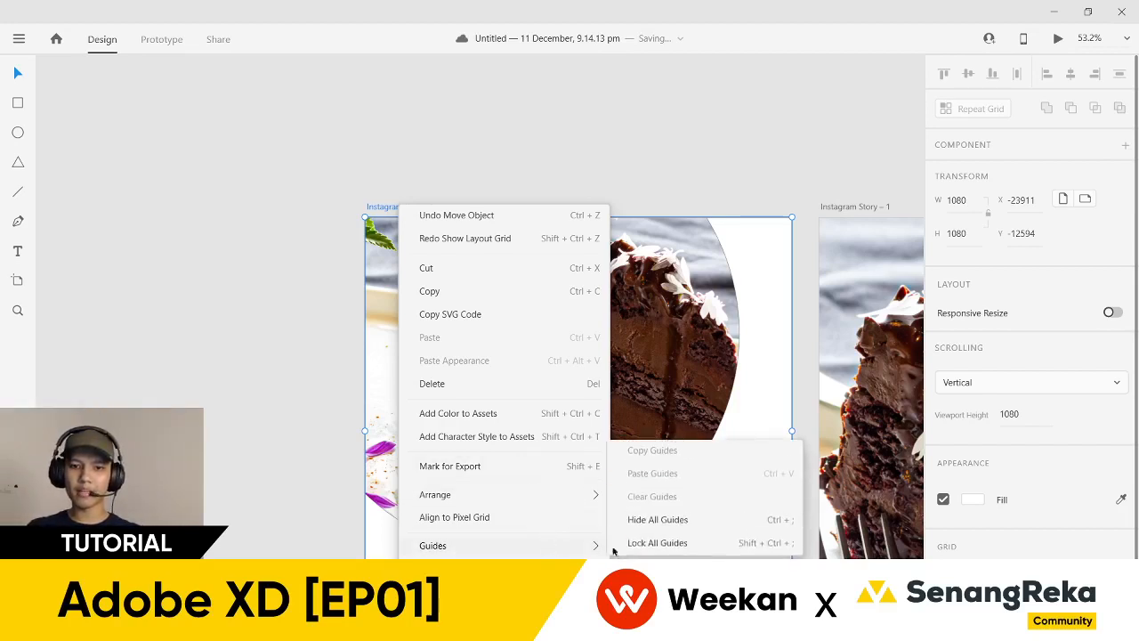
left_click(301, 427)
- Pull a vertical guide in from the artboard's left edge
scroll(300, 423, "down", 2)
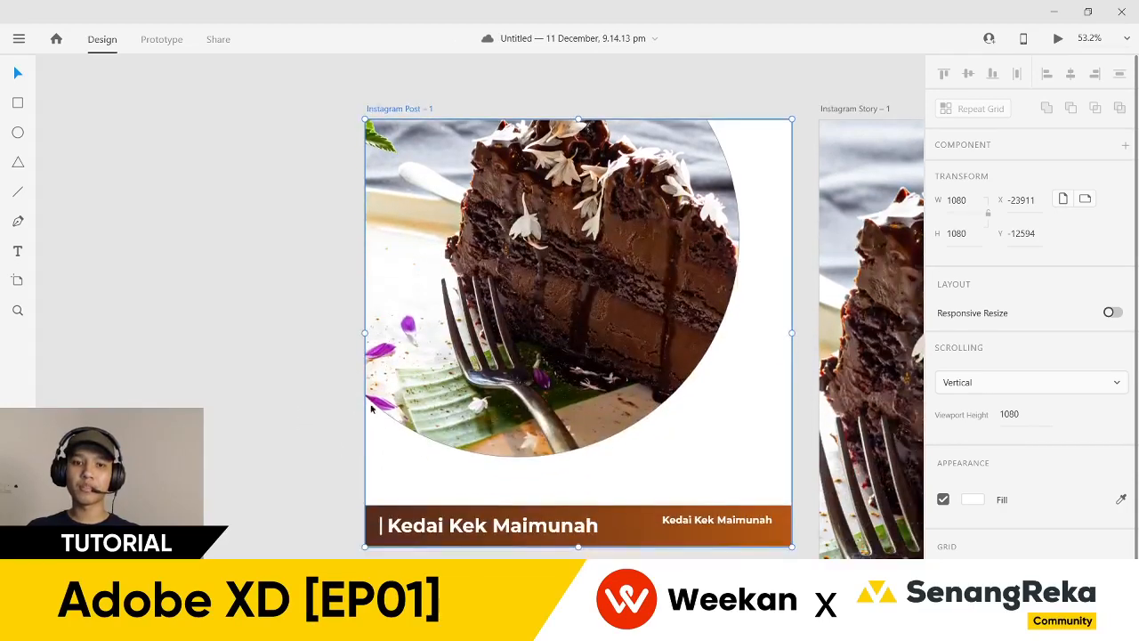
left_click(341, 414)
left_click(394, 106)
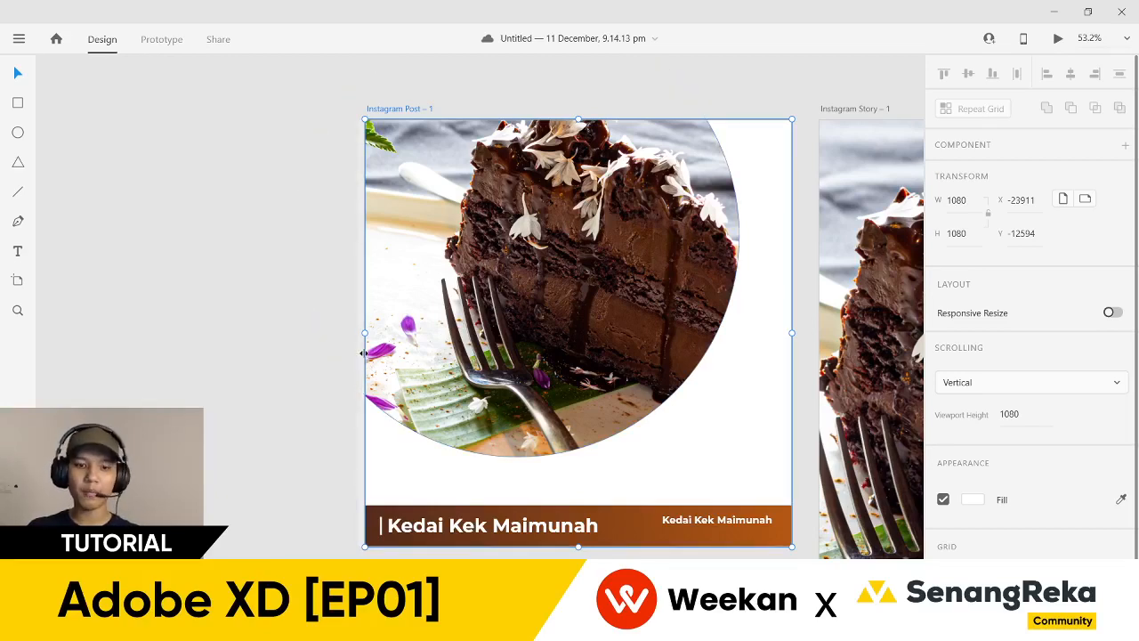
scroll(364, 354, "up", 5)
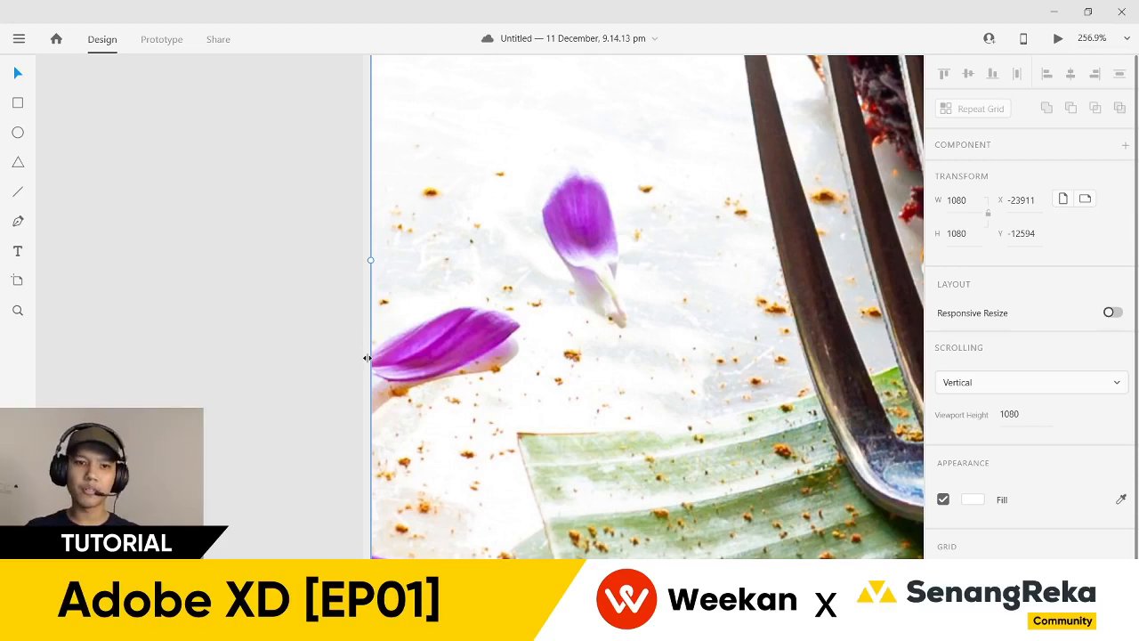
scroll(366, 358, "down", 5)
left_click_drag(369, 359, 409, 363)
scroll(374, 365, "down", 5)
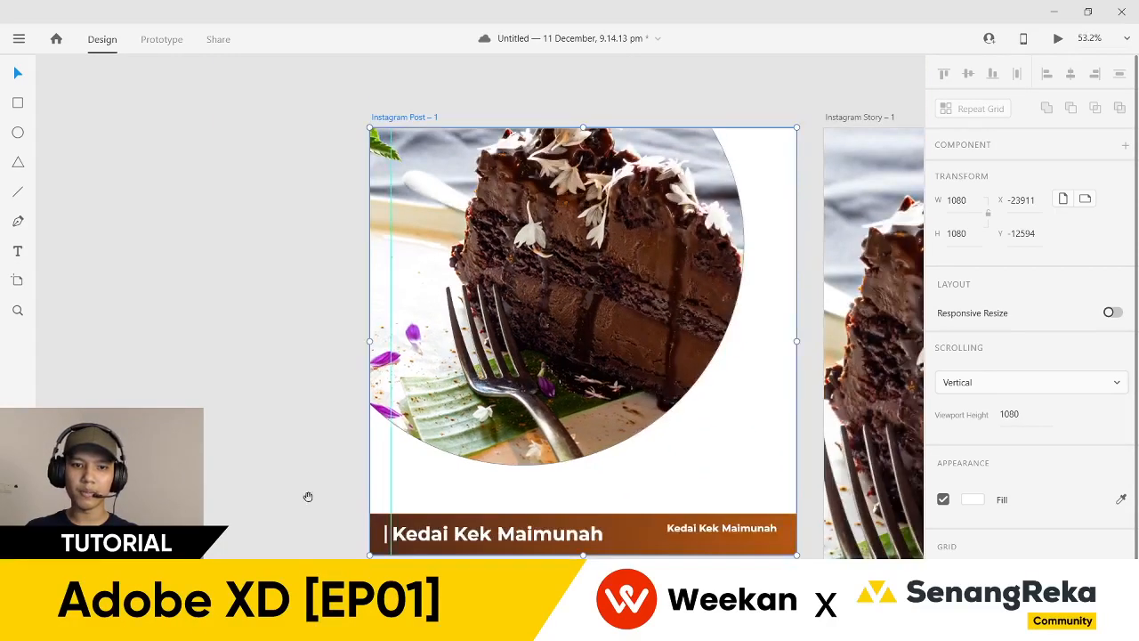
left_click_drag(308, 495, 305, 448)
scroll(304, 448, "up", 2)
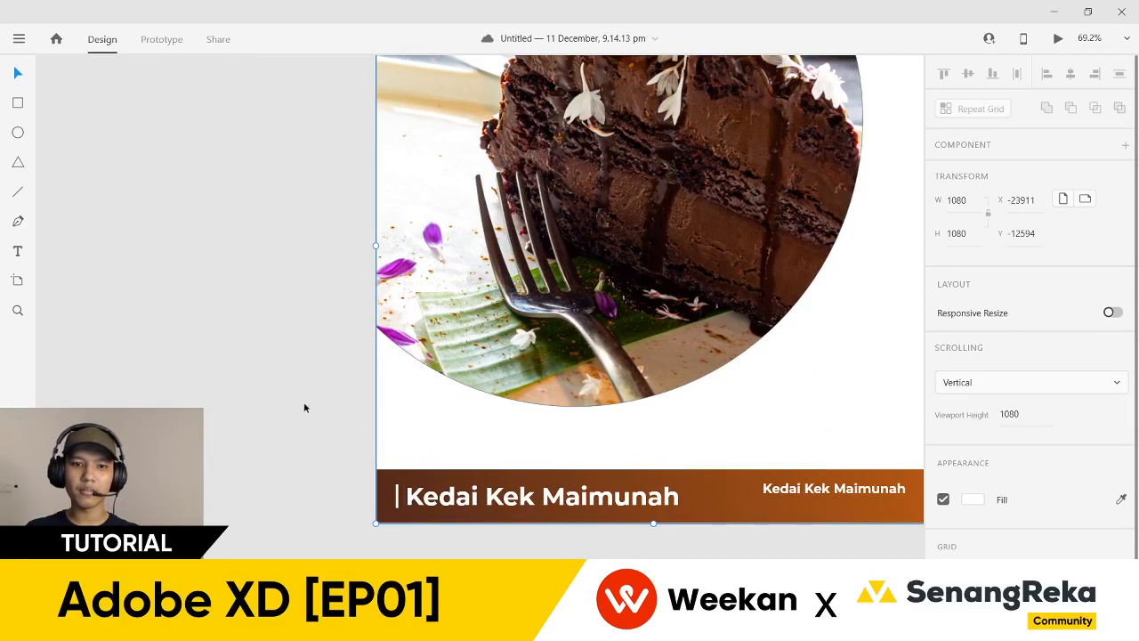
scroll(281, 330, "up", 1)
left_click(276, 318)
scroll(276, 311, "down", 2)
left_click_drag(274, 293, 288, 368)
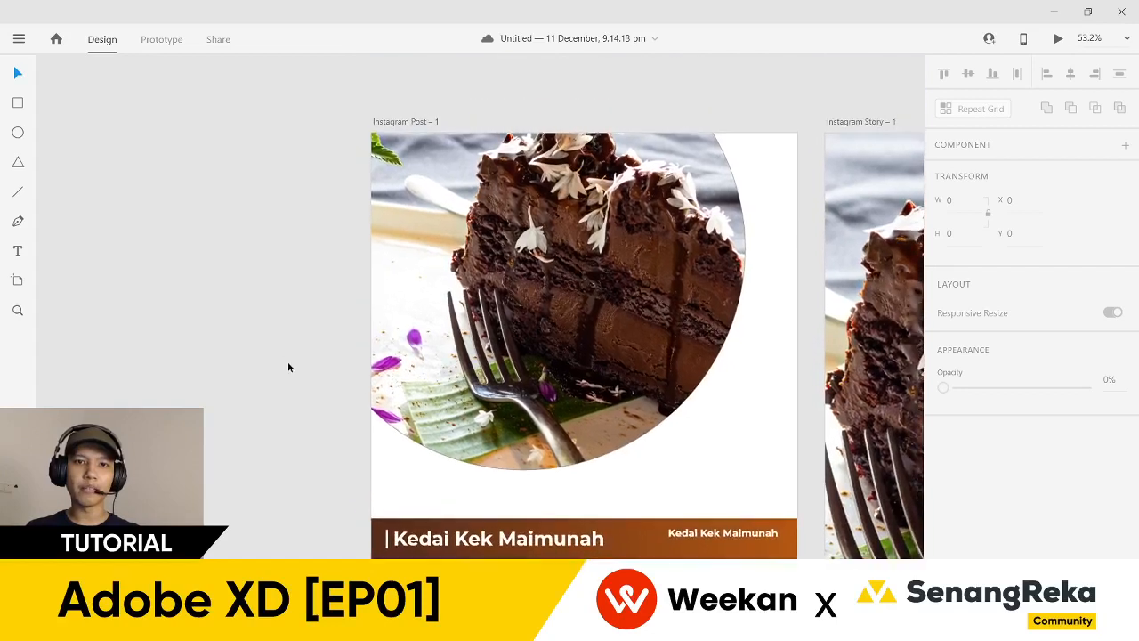
left_click(17, 102)
- Draw a borderless bright red bar down the artboard's left edge
mouse_move(372, 135)
left_mouse_down()
mouse_move(394, 455)
mouse_move(385, 554)
left_mouse_up()
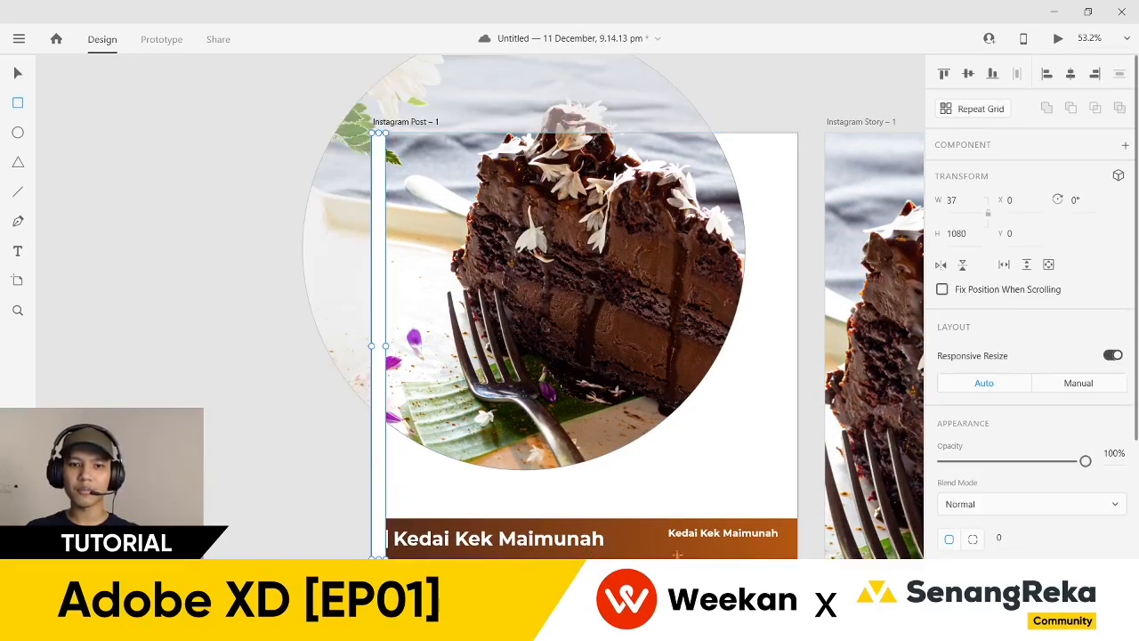
scroll(979, 401, "down", 4)
left_click(944, 451)
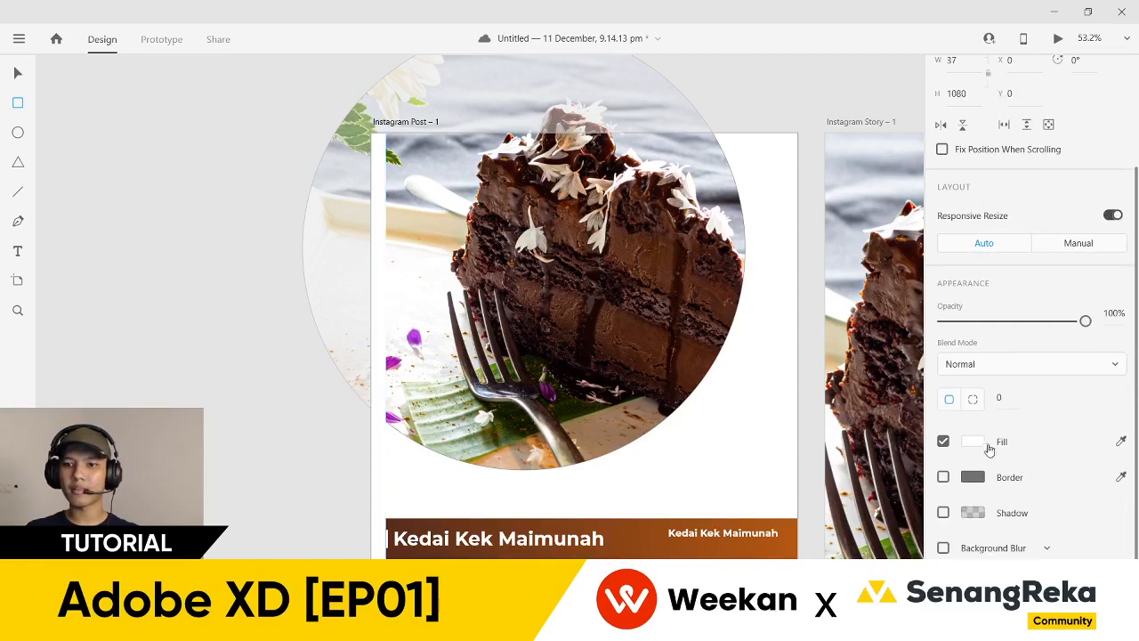
left_click(980, 442)
left_click_drag(850, 449, 861, 352)
type("v")
left_click(16, 74)
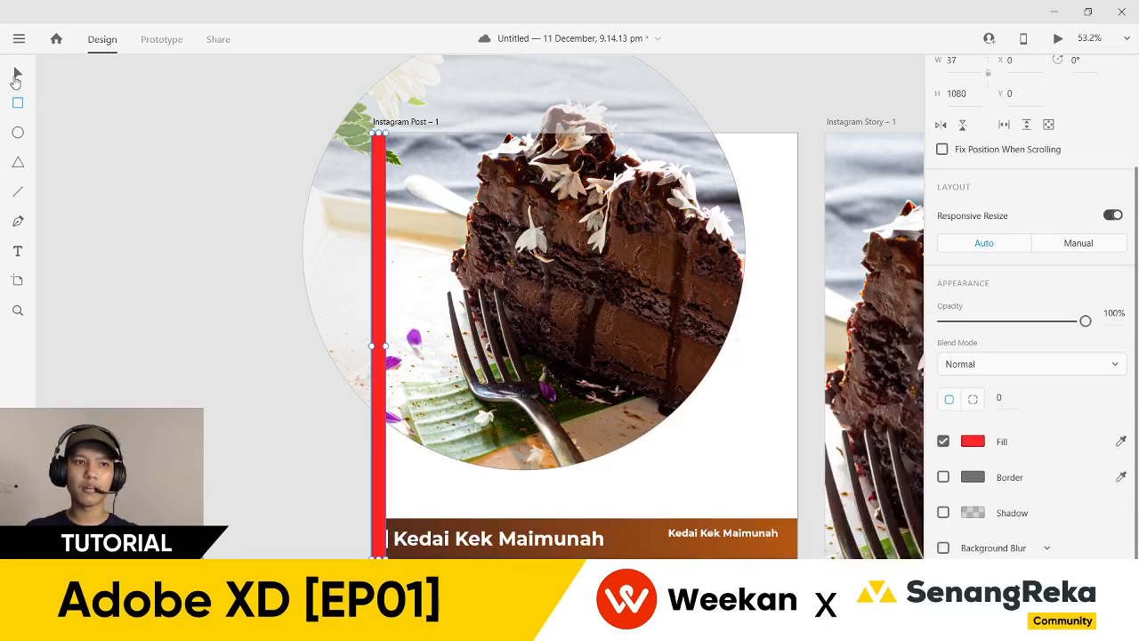
- Duplicate the red bar with Ctrl+D to make the right-edge margin bar
scroll(287, 486, "up", 4)
left_click(358, 418)
scroll(363, 515, "down", 3)
scroll(430, 526, "right", 2)
left_click(700, 452)
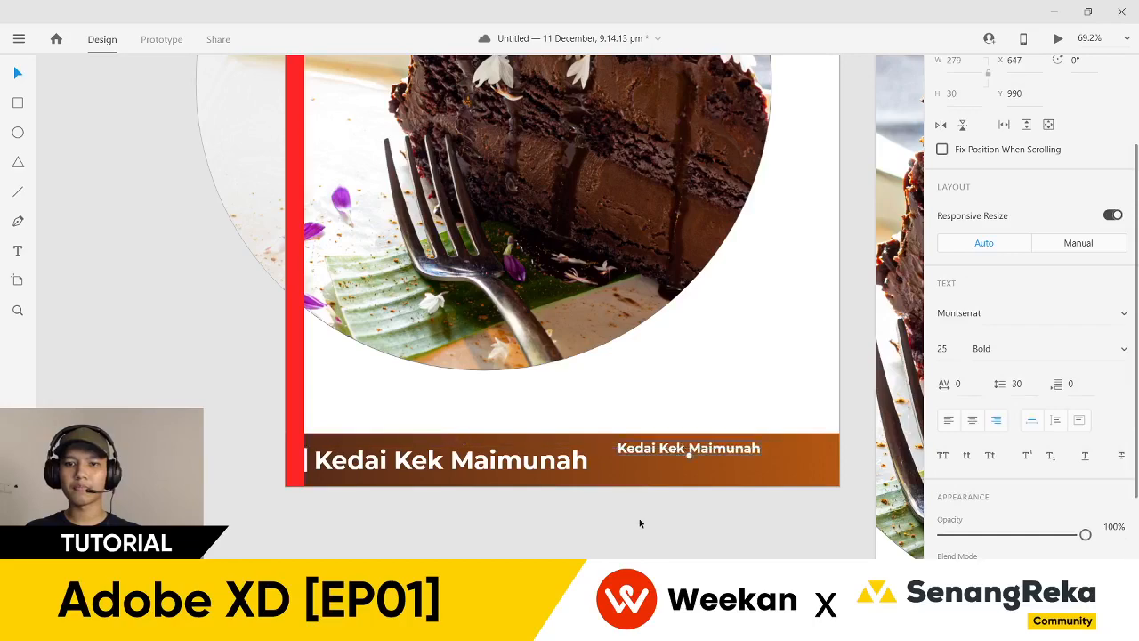
scroll(638, 522, "down", 2)
left_click(368, 433)
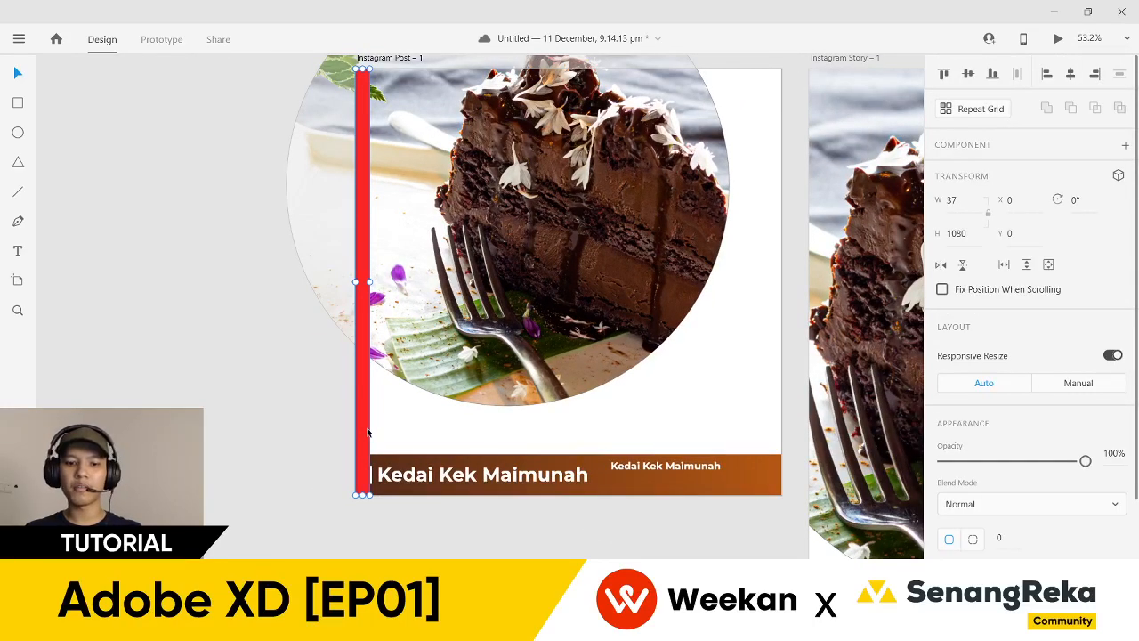
key("ctrl+d")
left_click(1095, 74)
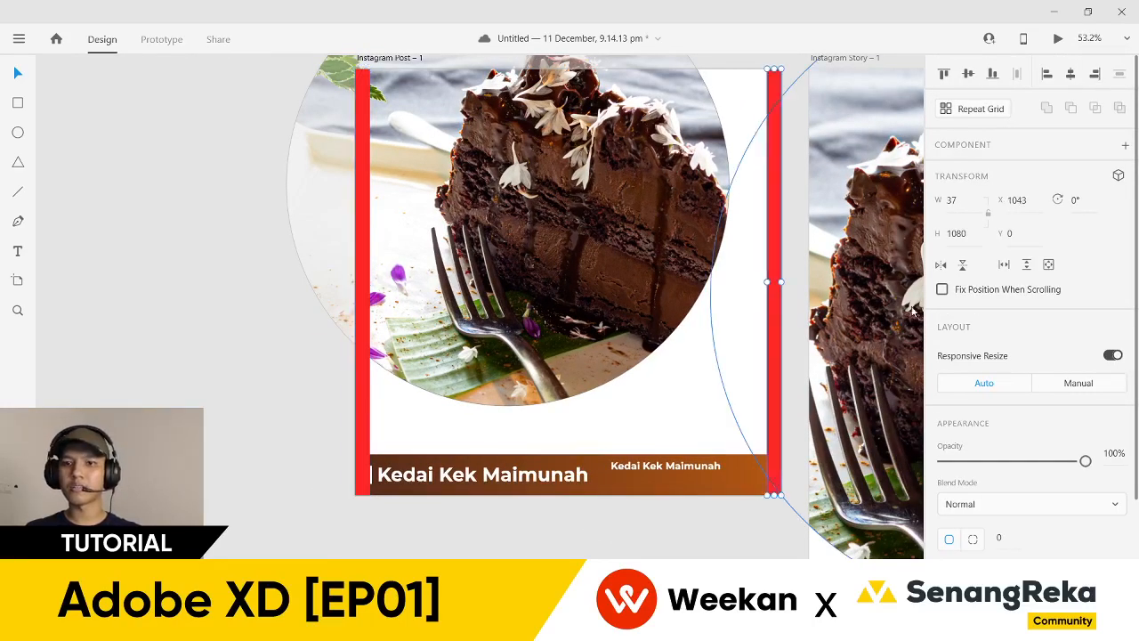
left_click(721, 531)
- Move the small shop-name text to the footer's right edge
scroll(721, 531, "up", 3)
left_click_drag(721, 532, 634, 530)
left_click_drag(561, 422, 646, 429)
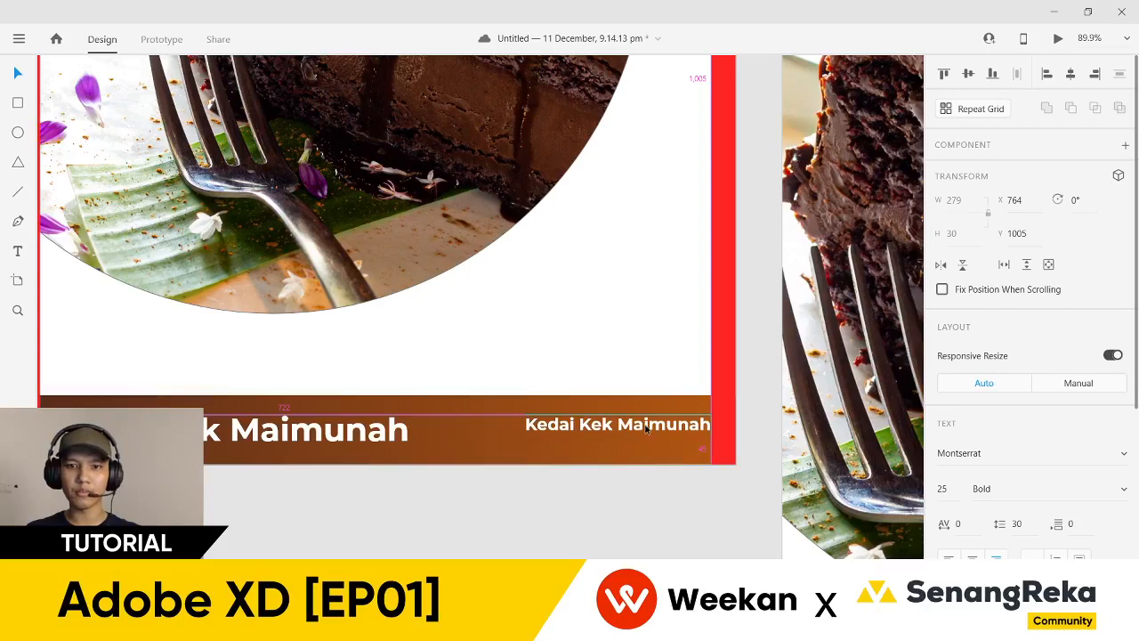
- Set the small footer text to Medium weight and retype it as the shop's phone number and location
scroll(647, 430, "up", 2)
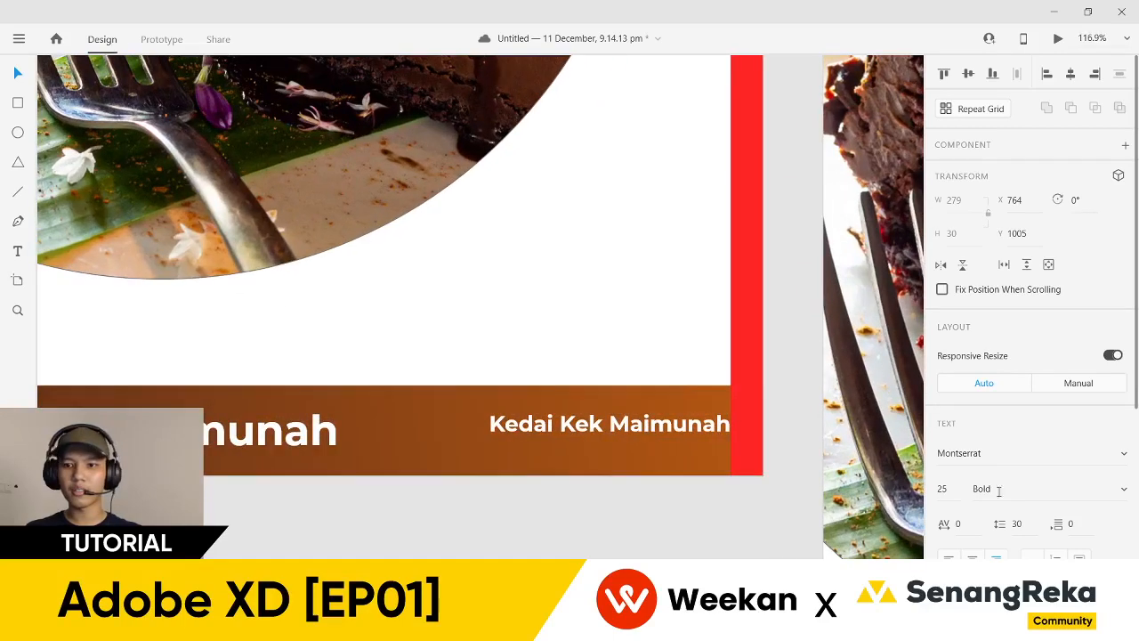
left_click(1113, 495)
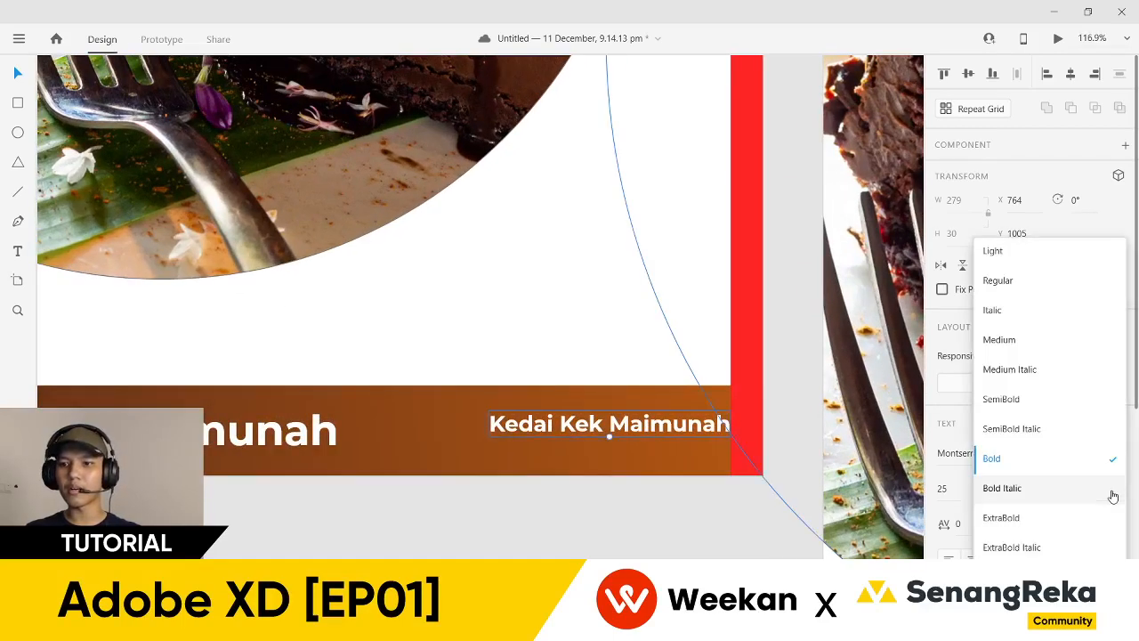
left_click(1041, 341)
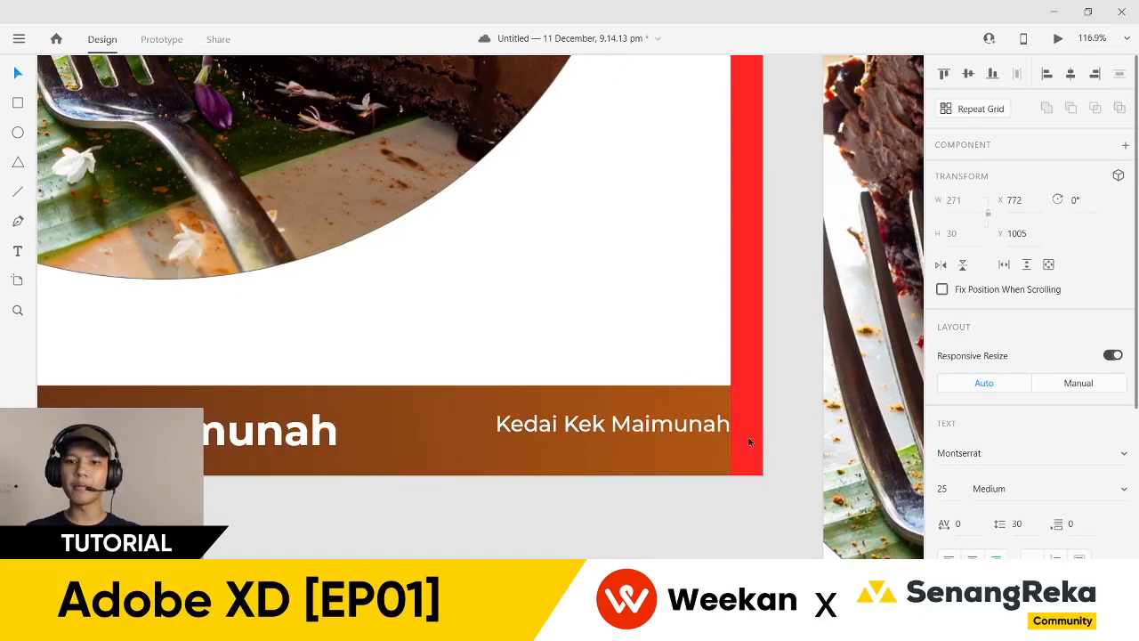
double_click(686, 432)
type("W")
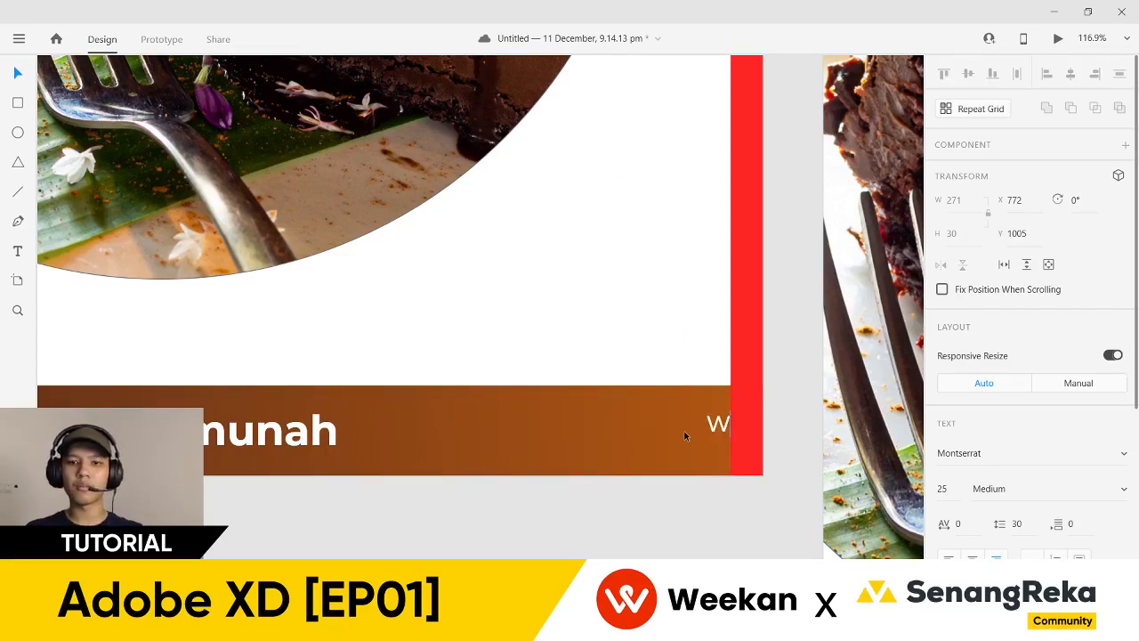
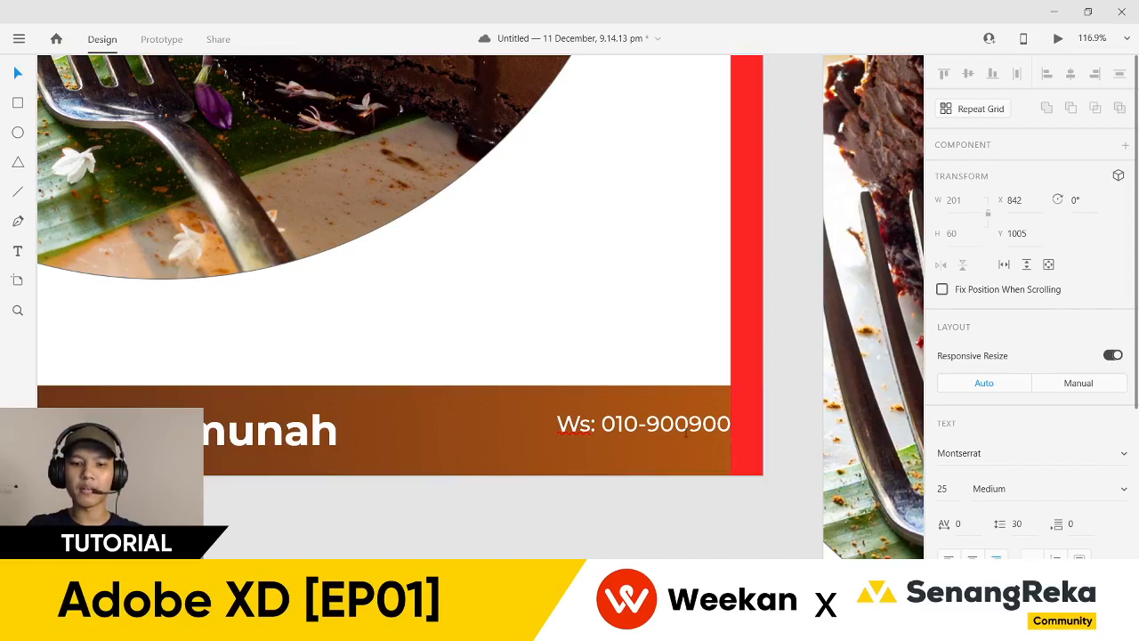
type("Petaling Jaya, Selangor D.E.")
- Scale the contact text down to size 18 with line spacing 24
scroll(688, 533, "down", 5)
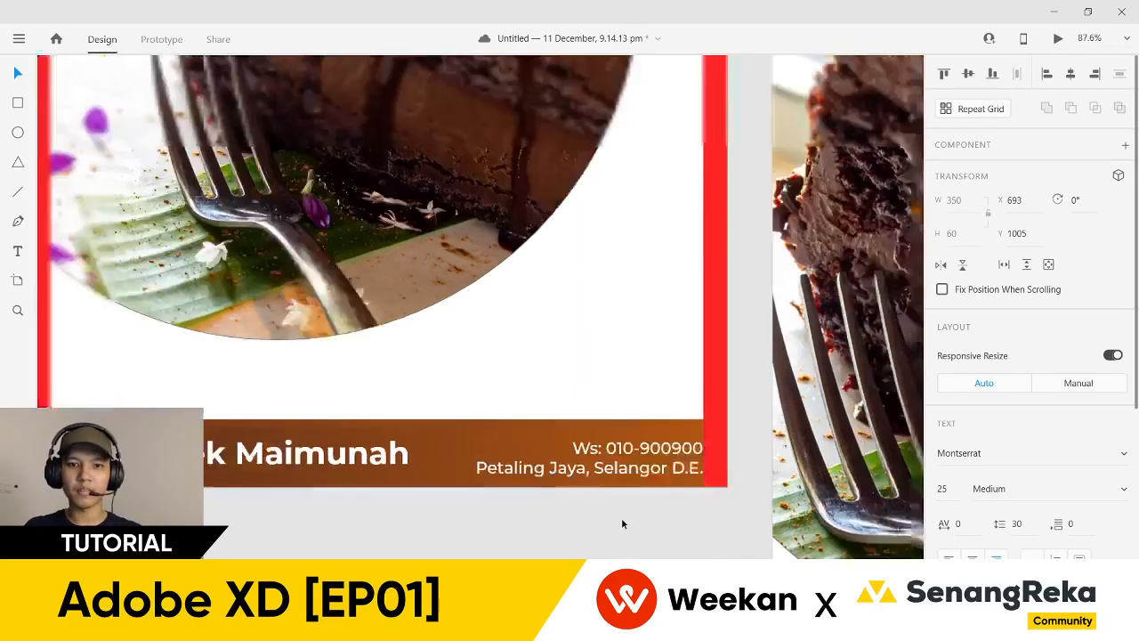
scroll(638, 484, "up", 5)
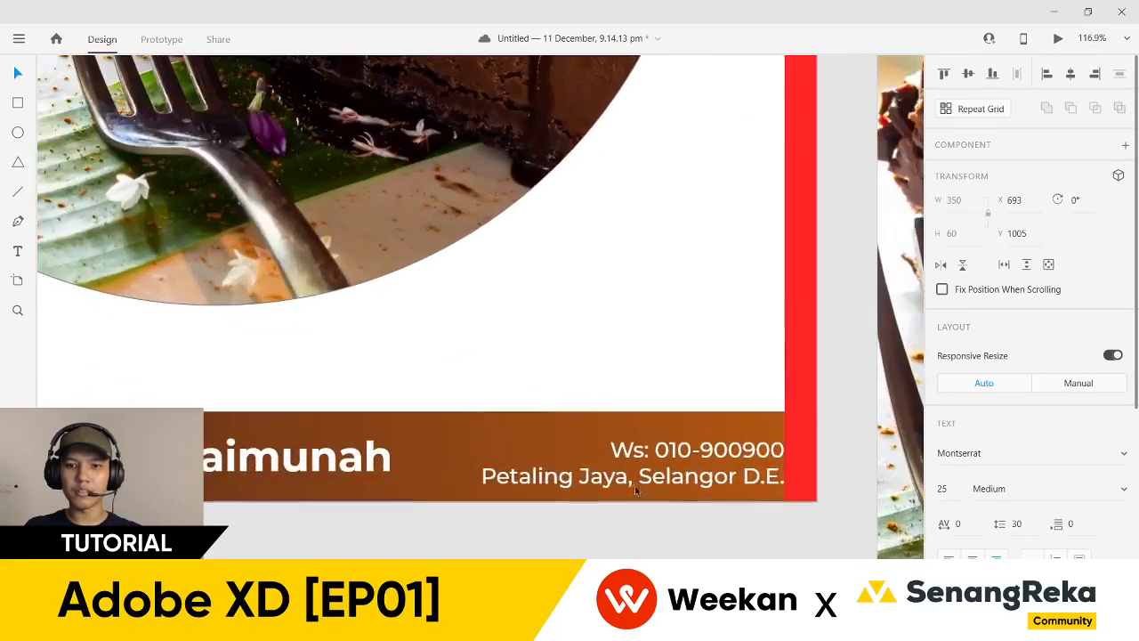
left_click_drag(631, 485, 725, 475)
left_click_drag(1002, 529, 1002, 534)
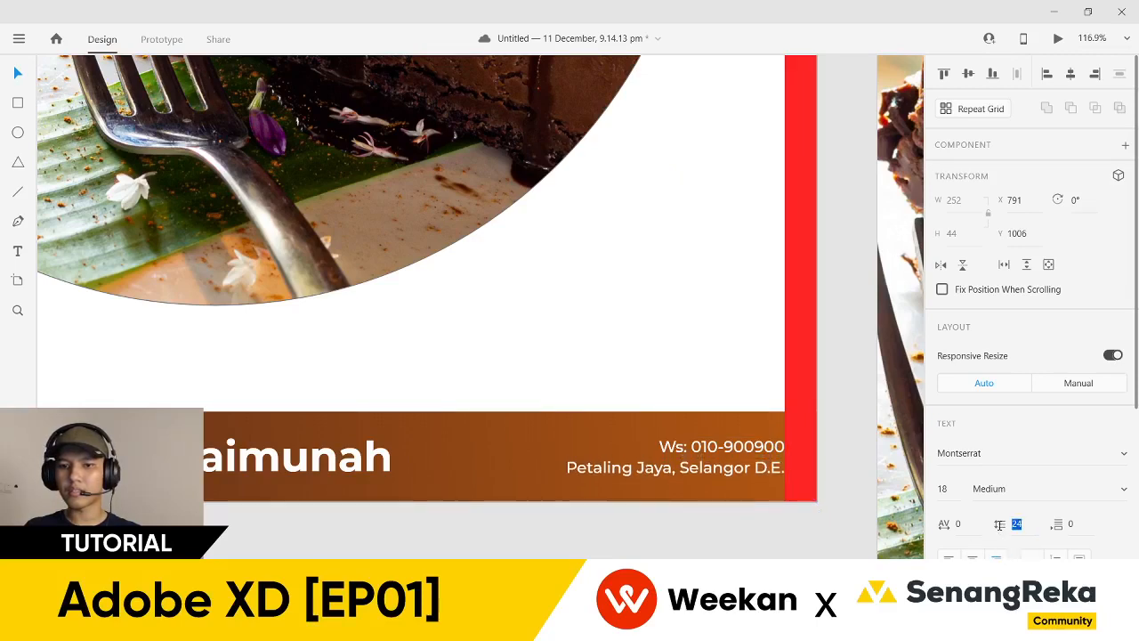
left_click(732, 526)
scroll(703, 532, "down", 3)
- Delete the left and right red margin bars
scroll(676, 538, "left", 2)
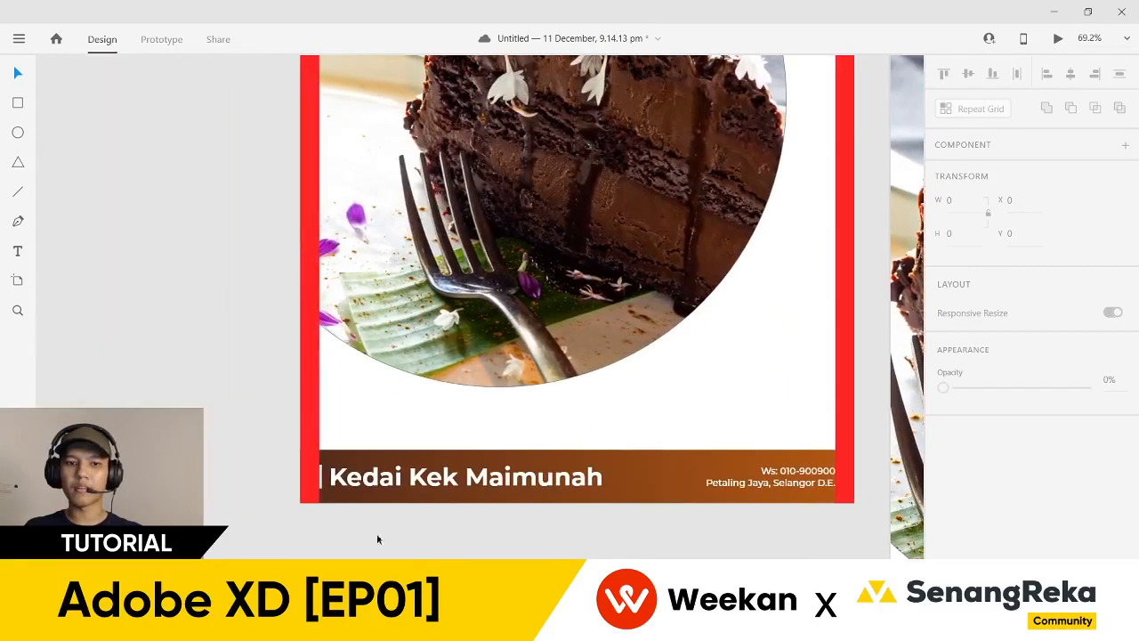
left_click(303, 492)
key("Delete")
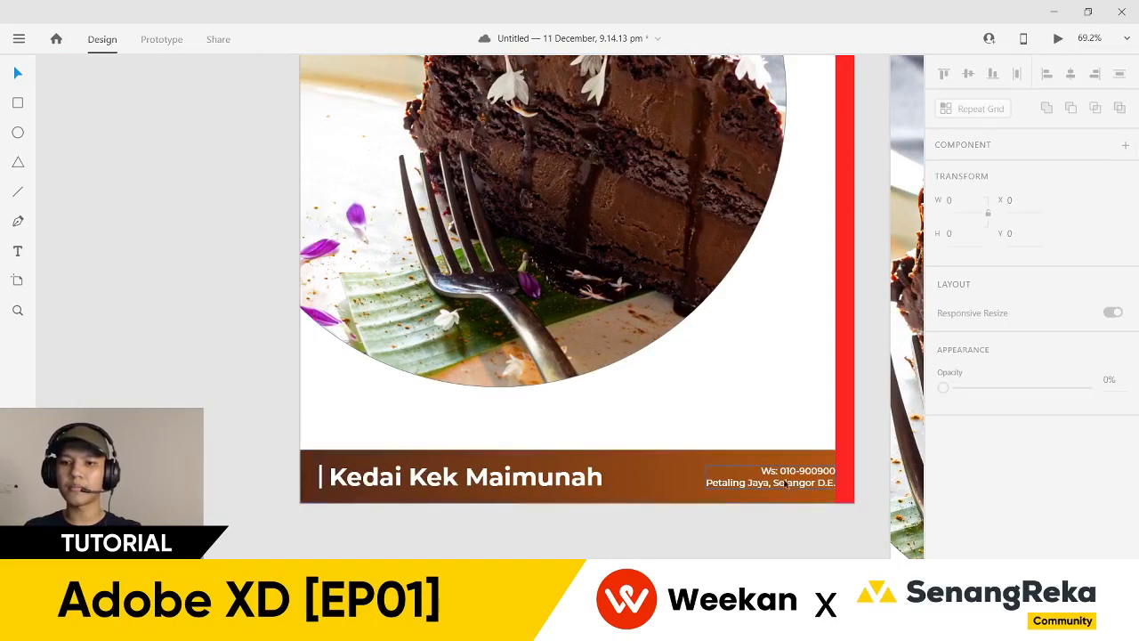
left_click(850, 486)
key("Delete")
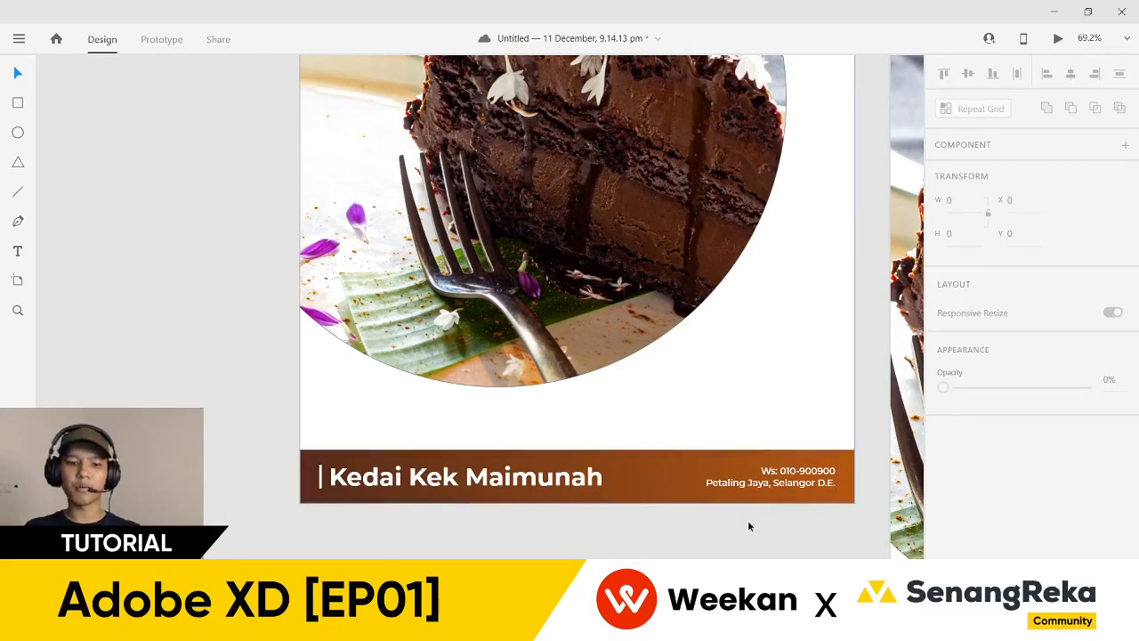
- Move the Instagram Story – 1 artboard directly below Instagram Post – 1
scroll(748, 524, "down", 4)
scroll(490, 524, "up", 2)
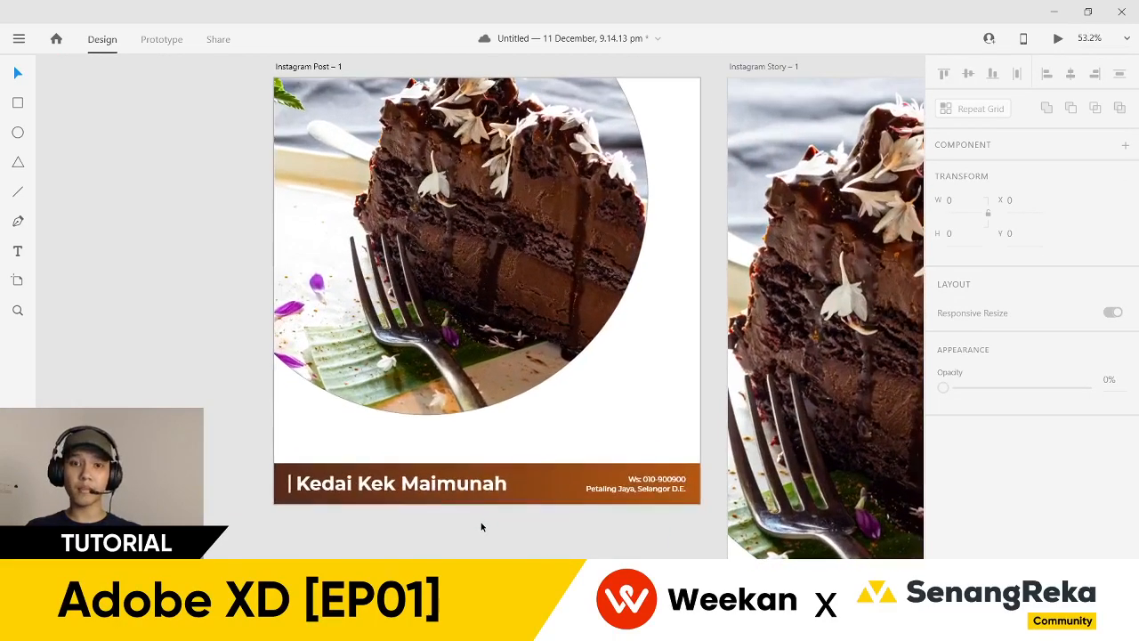
scroll(478, 529, "down", 1)
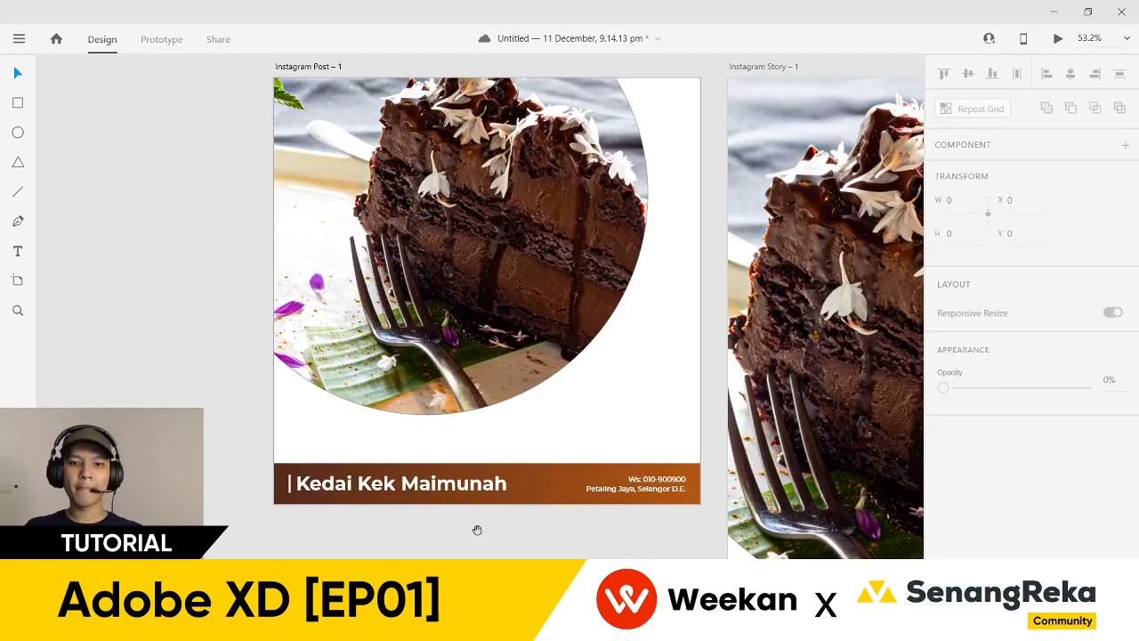
scroll(457, 457, "down", 3)
left_click_drag(460, 248, 235, 493)
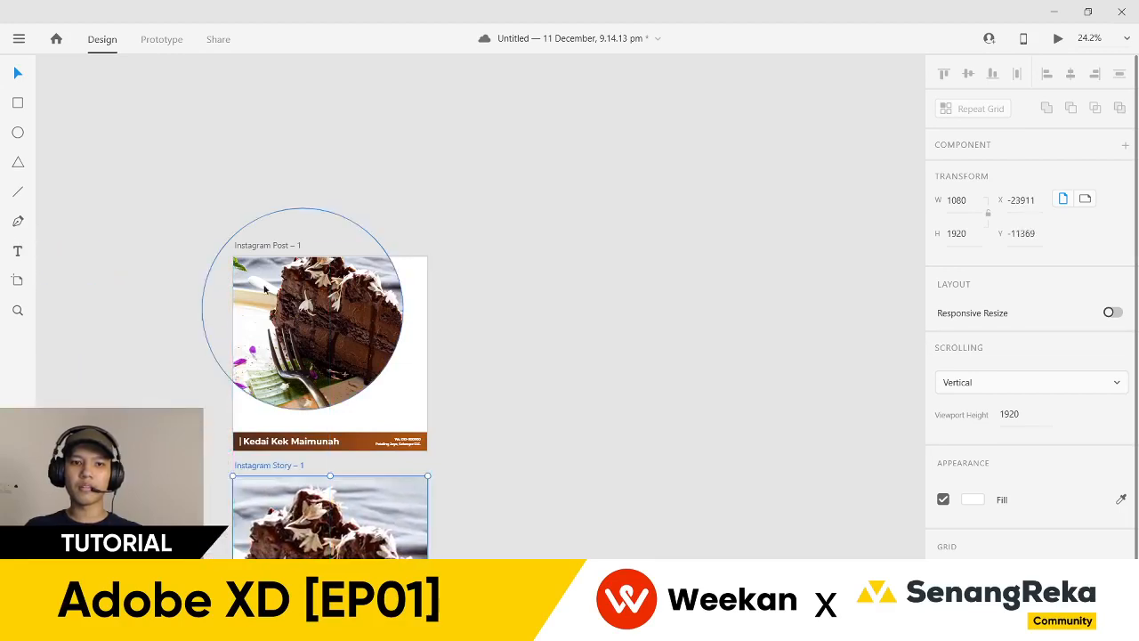
left_click(266, 248)
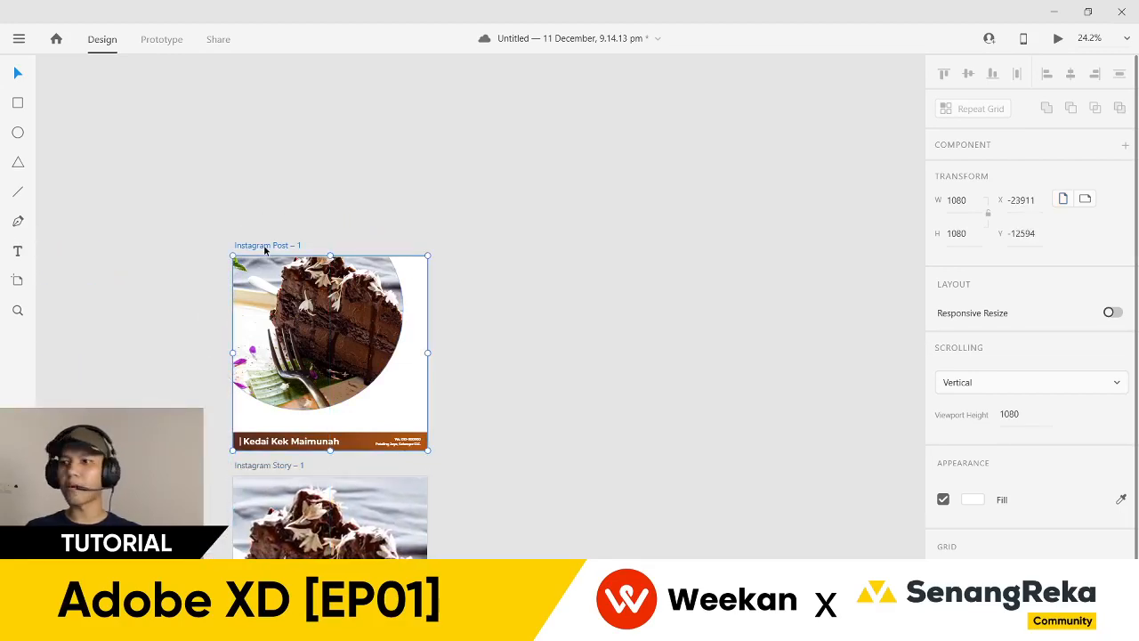
- Alt-drag the post artboard three times to create Instagram Post – 2, 3 and 4
left_click_drag(261, 250, 676, 248)
left_click_drag(589, 226, 398, 226)
left_click_drag(508, 244, 715, 251)
left_click(662, 218)
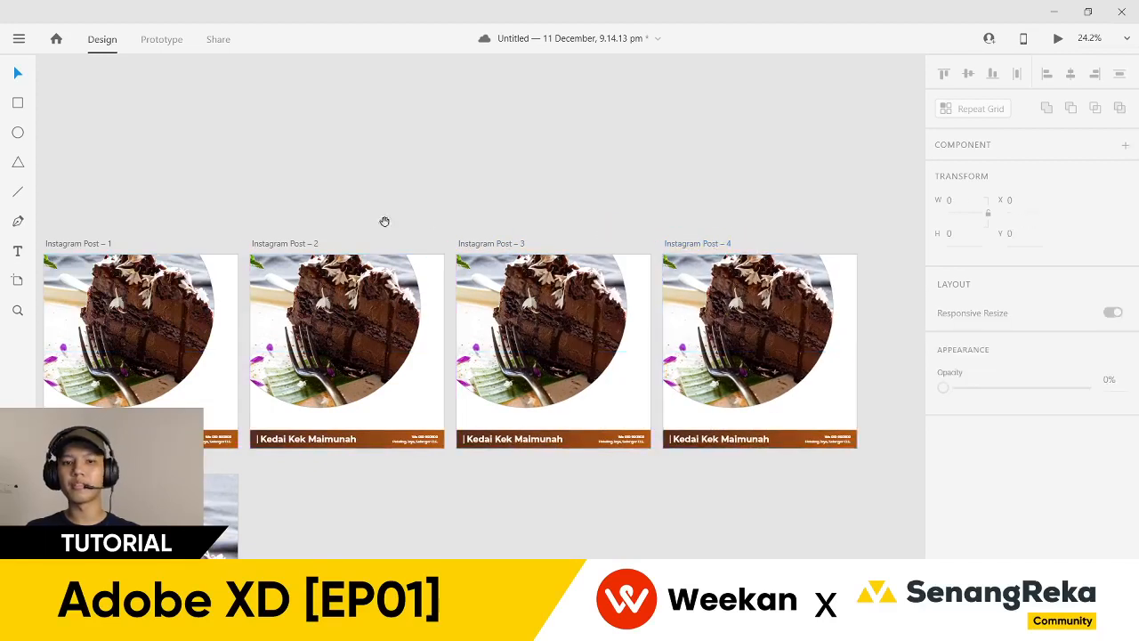
left_click_drag(386, 221, 514, 224)
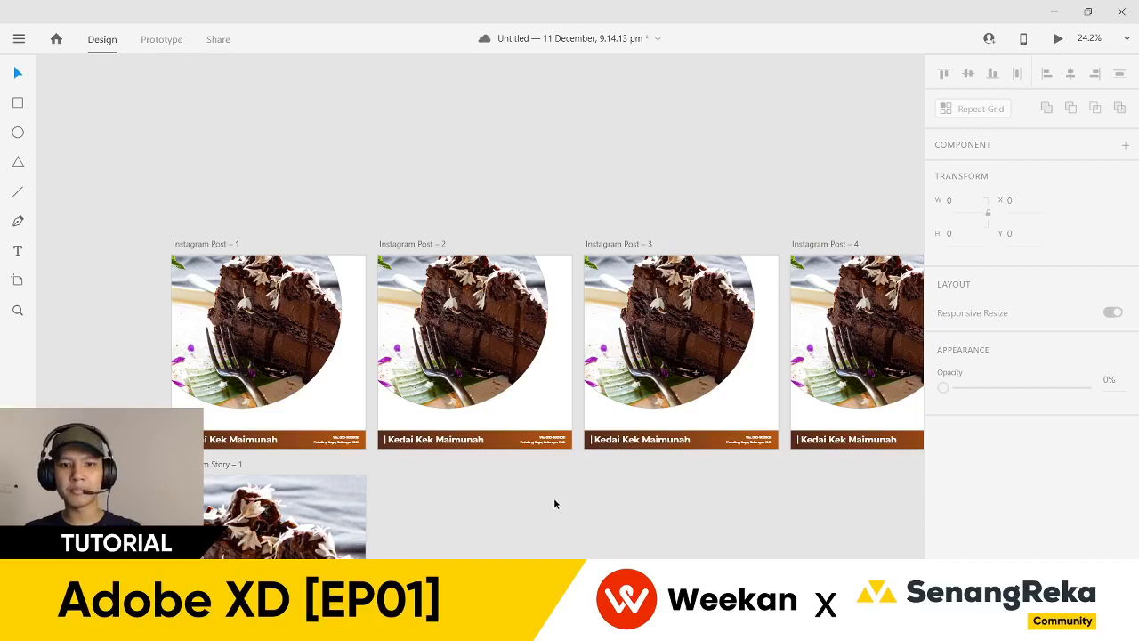
- Delete the footer bars from Instagram Post – 2, 3 and 4
left_click_drag(522, 465, 381, 439)
key("Delete")
left_click_drag(764, 467, 581, 438)
key("Delete")
left_click_drag(819, 496, 590, 496)
left_click_drag(748, 467, 564, 443)
key("Delete")
scroll(498, 511, "left", 5)
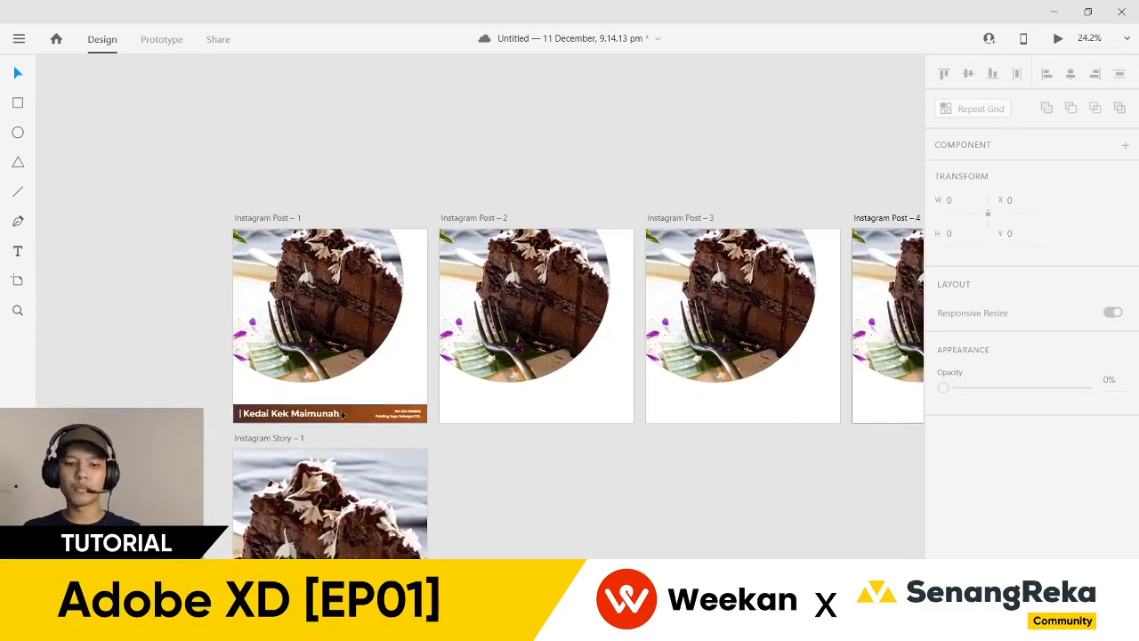
scroll(342, 416, "up", 5)
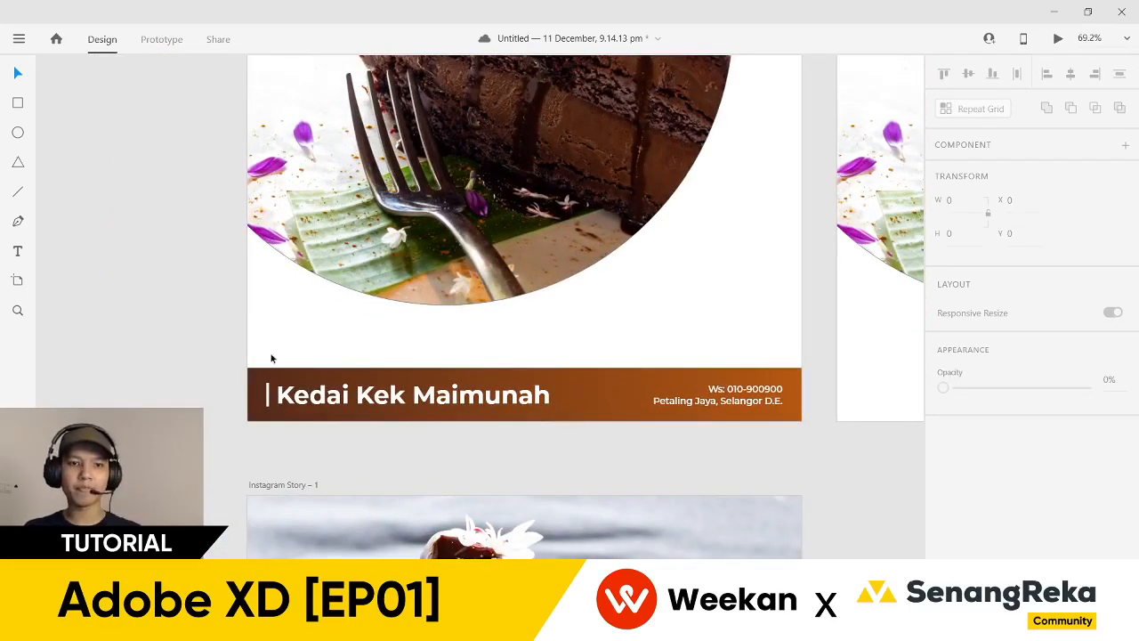
left_click_drag(258, 360, 317, 406)
left_click(279, 353)
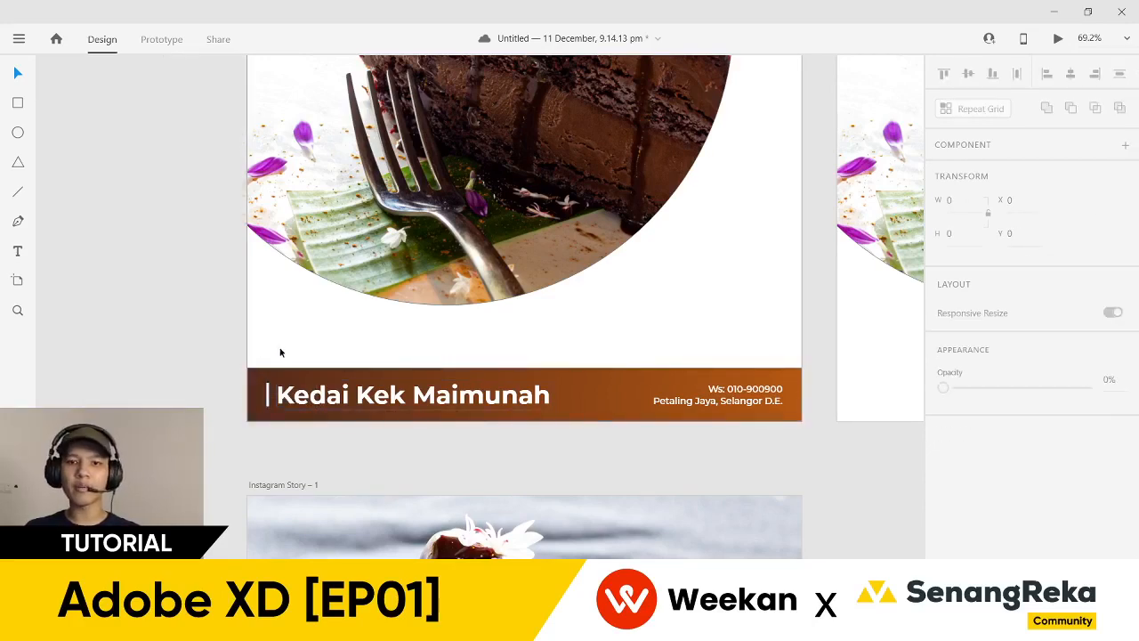
scroll(280, 352, "down", 2)
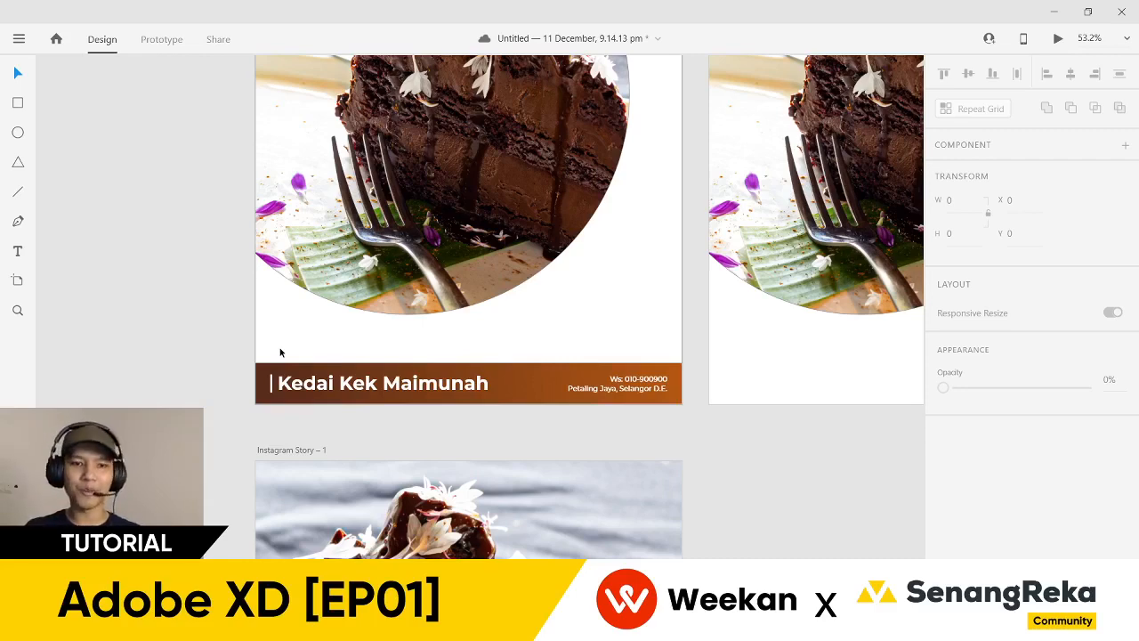
scroll(279, 353, "up", 2)
- Group Post 1's footer parts and turn the group into a component
left_click_drag(261, 359, 781, 423)
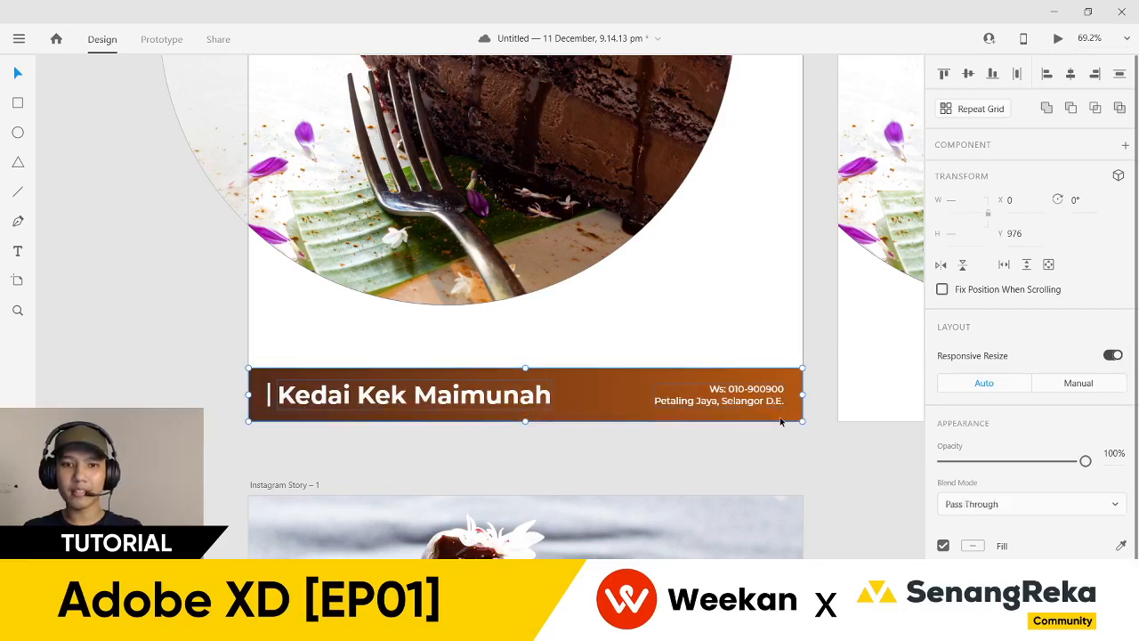
key("ctrl+g")
right_click(660, 395)
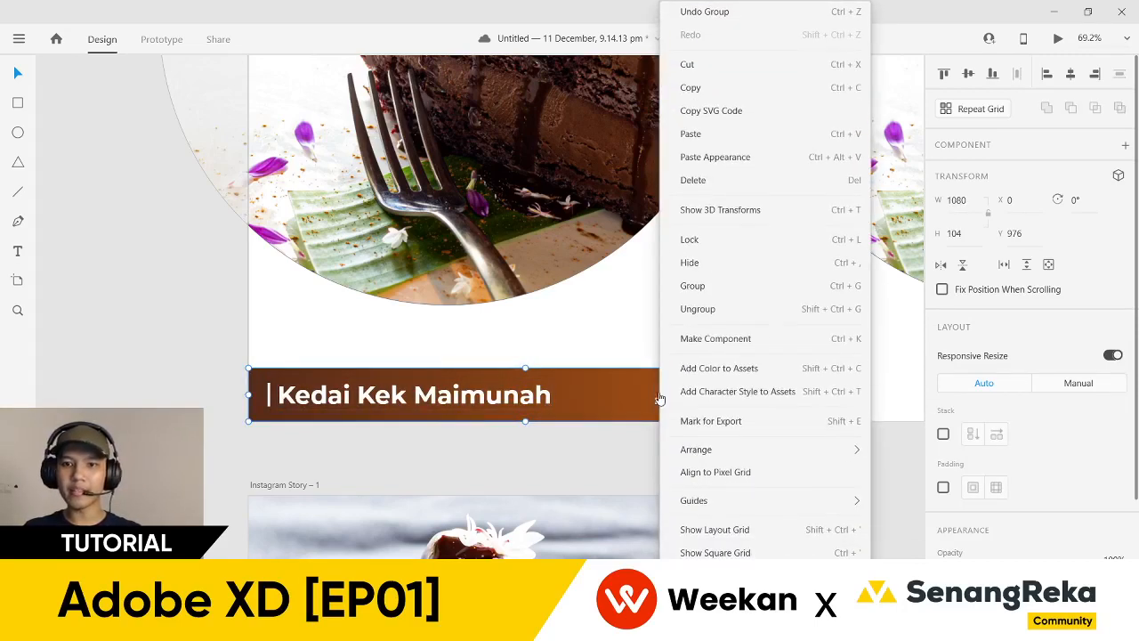
left_click(702, 344)
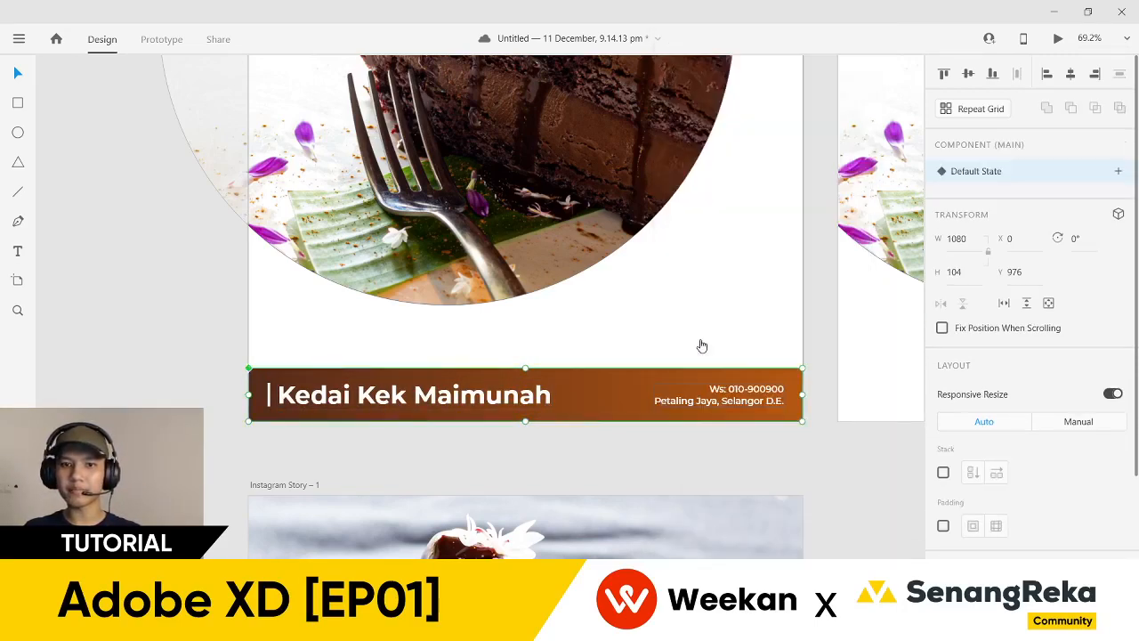
- Paste the footer component into Instagram Post – 2, 3 and 4
scroll(238, 374, "up", 5)
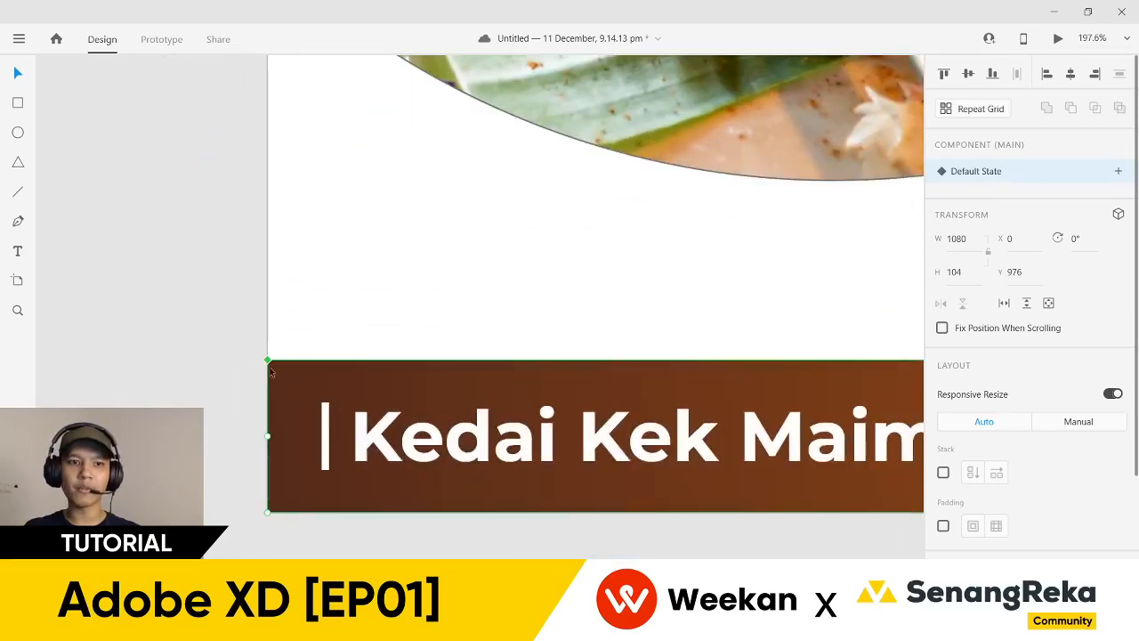
scroll(270, 365, "down", 8)
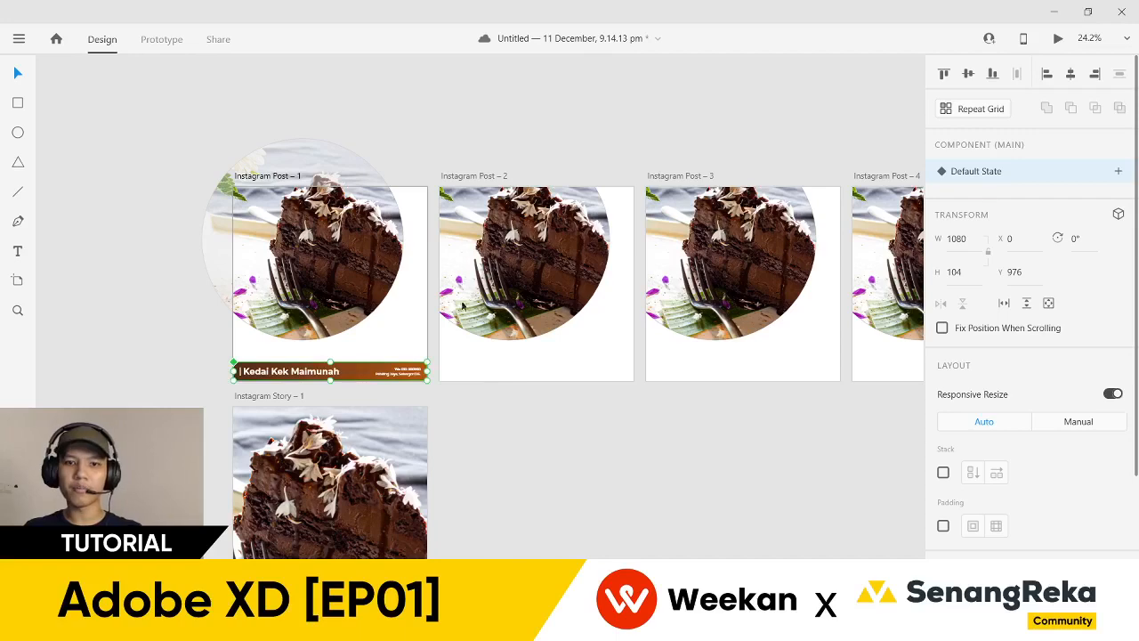
left_click(474, 176)
key("ctrl+v")
left_click(670, 176)
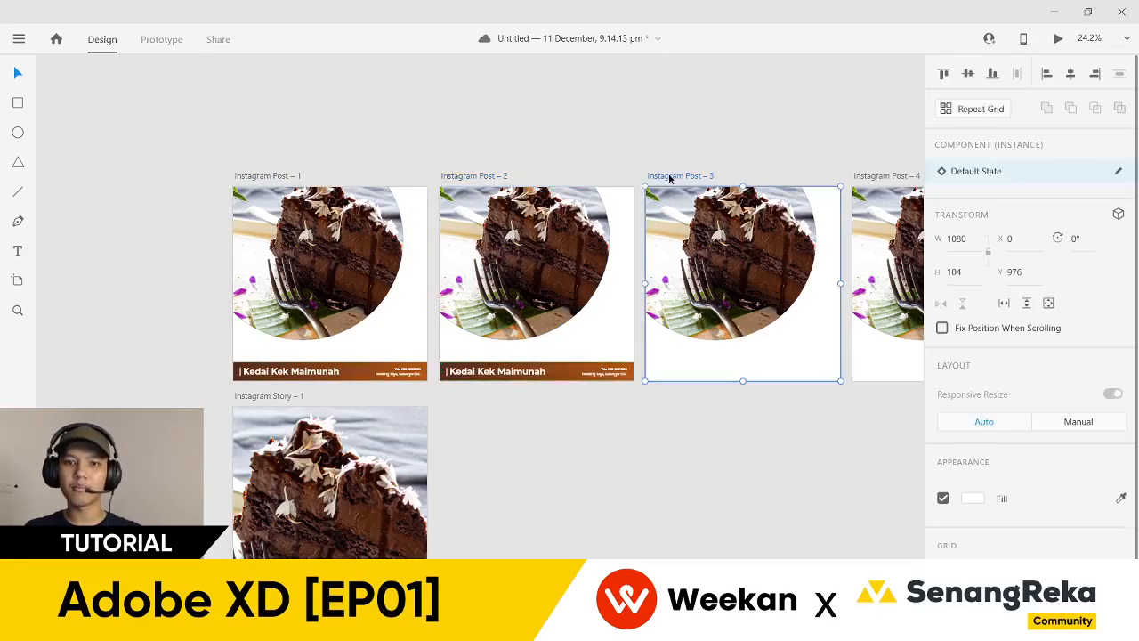
key("ctrl+v")
left_click(839, 140)
scroll(587, 205, "right", 3)
left_click(587, 205)
key("ctrl+v")
left_click(491, 170)
scroll(735, 170, "left", 3)
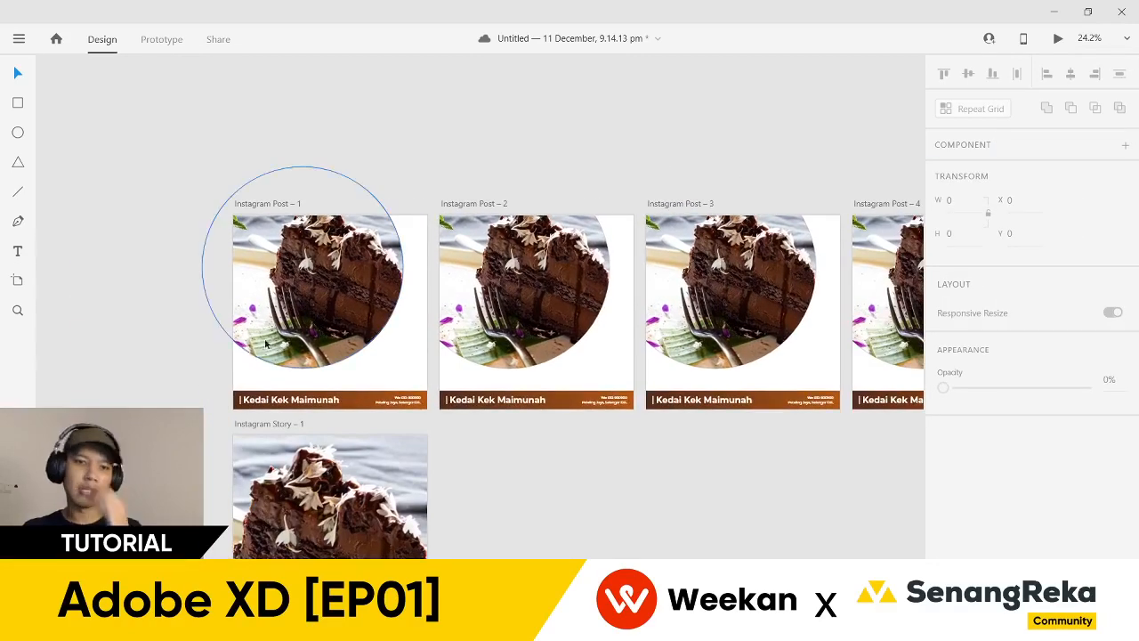
scroll(202, 385, "up", 5)
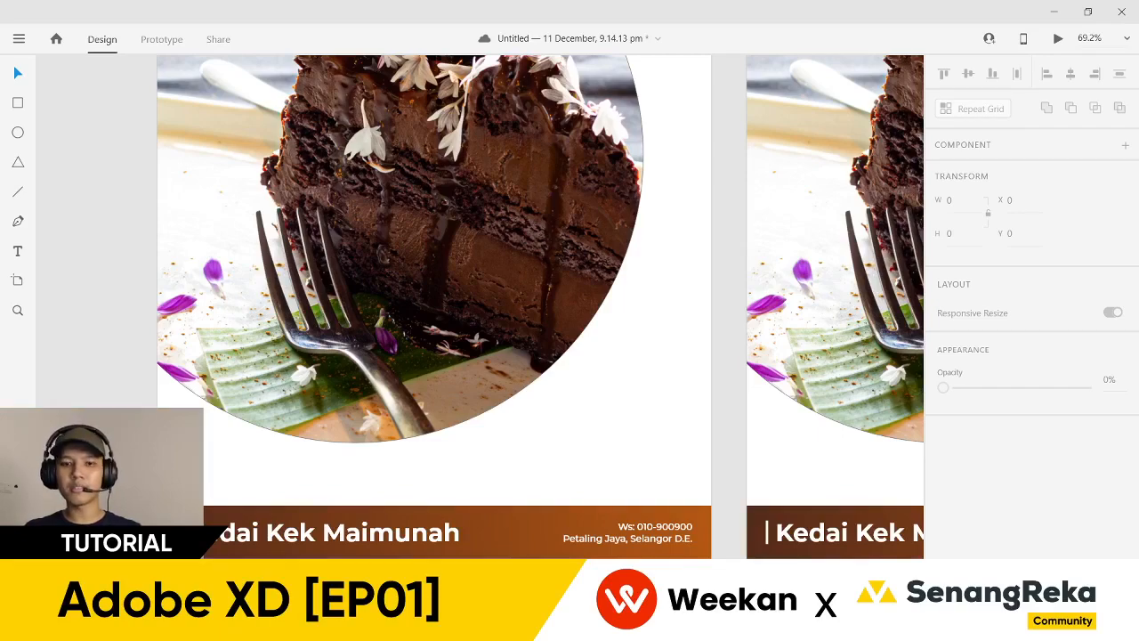
scroll(117, 440, "down", 2)
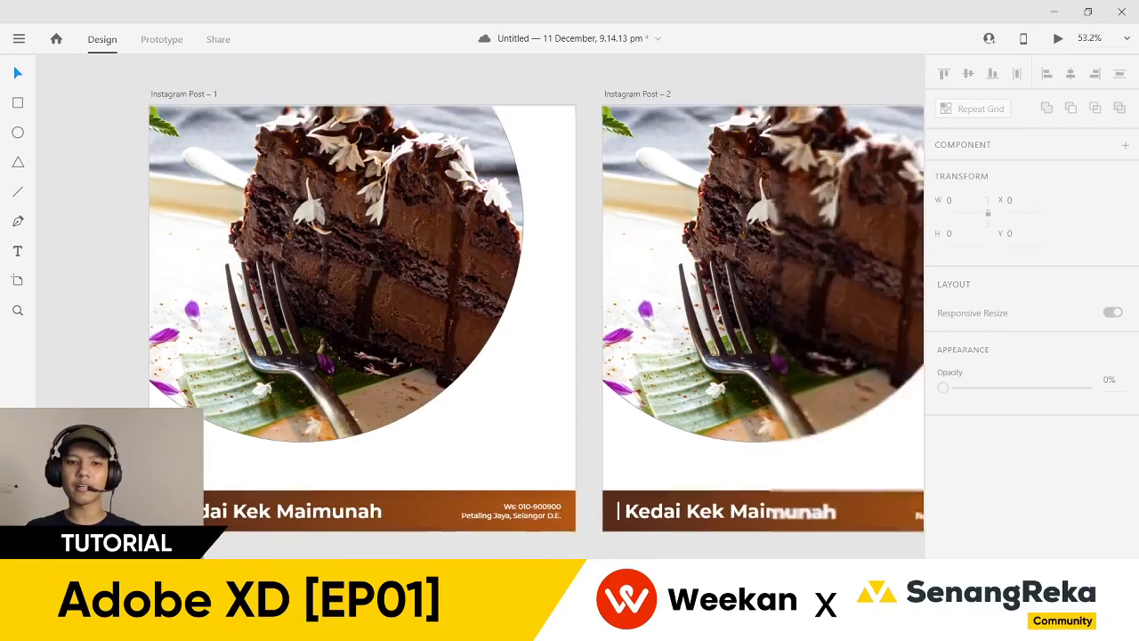
left_click_drag(139, 491, 155, 394)
scroll(142, 410, "up", 3)
scroll(133, 415, "up", 1)
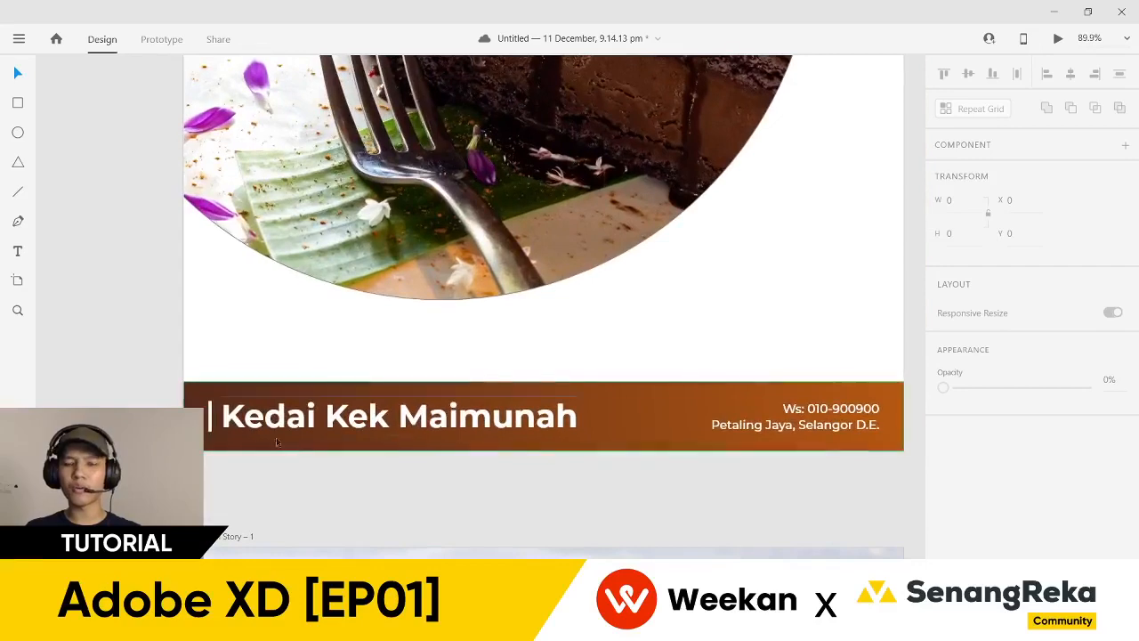
scroll(288, 450, "down", 10)
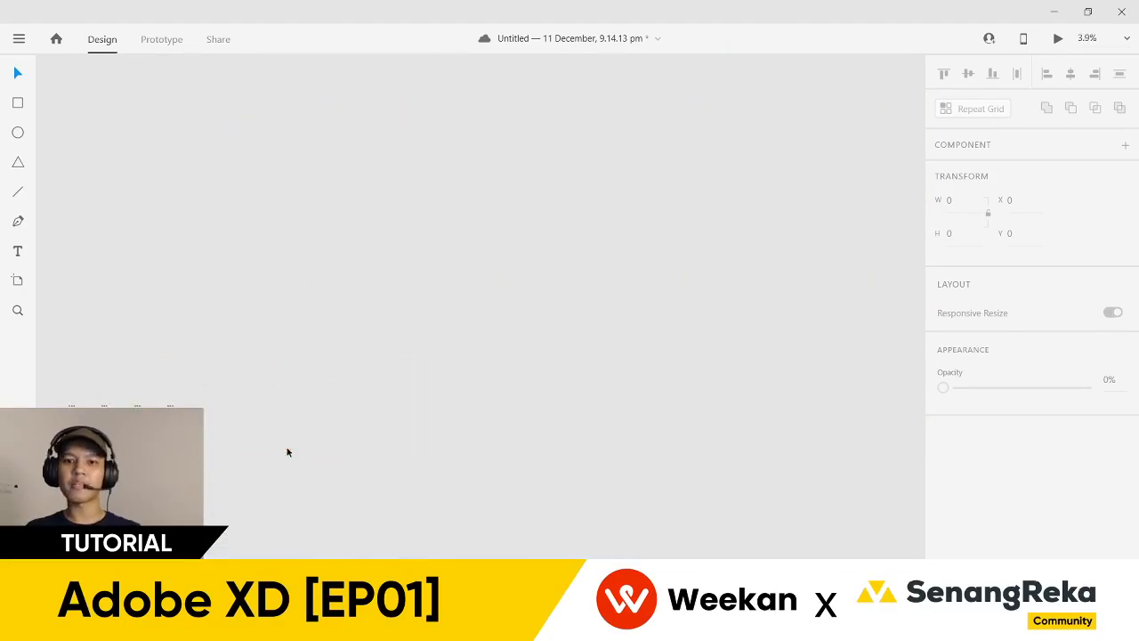
scroll(217, 407, "up", 3)
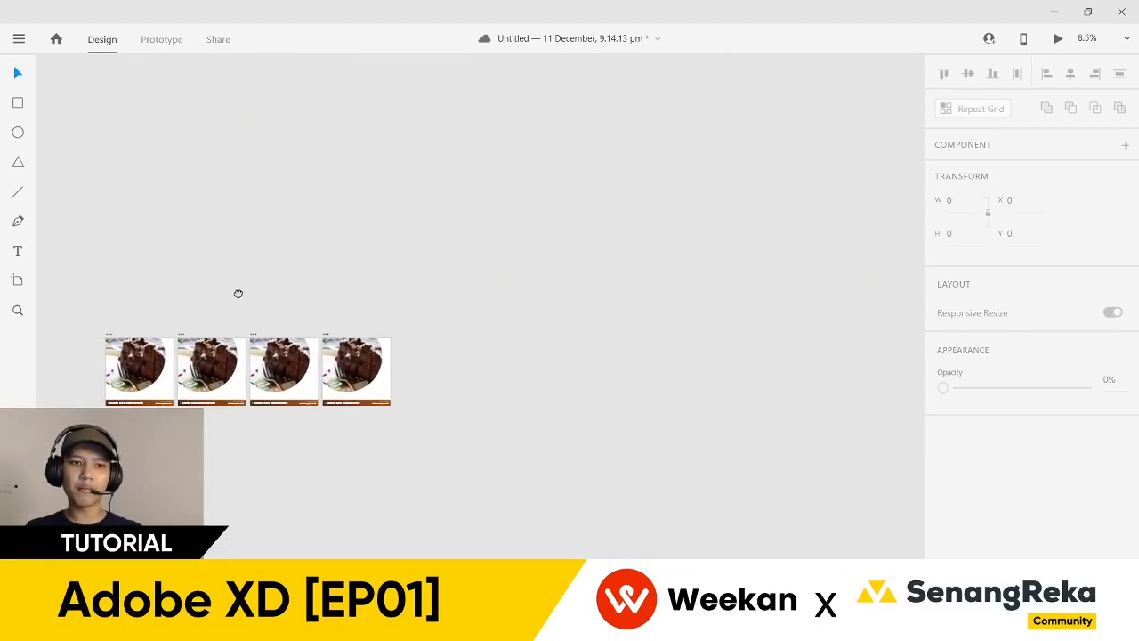
- Alt-drag post artboards 2–4 together to duplicate them to the right
left_click_drag(188, 323, 408, 440)
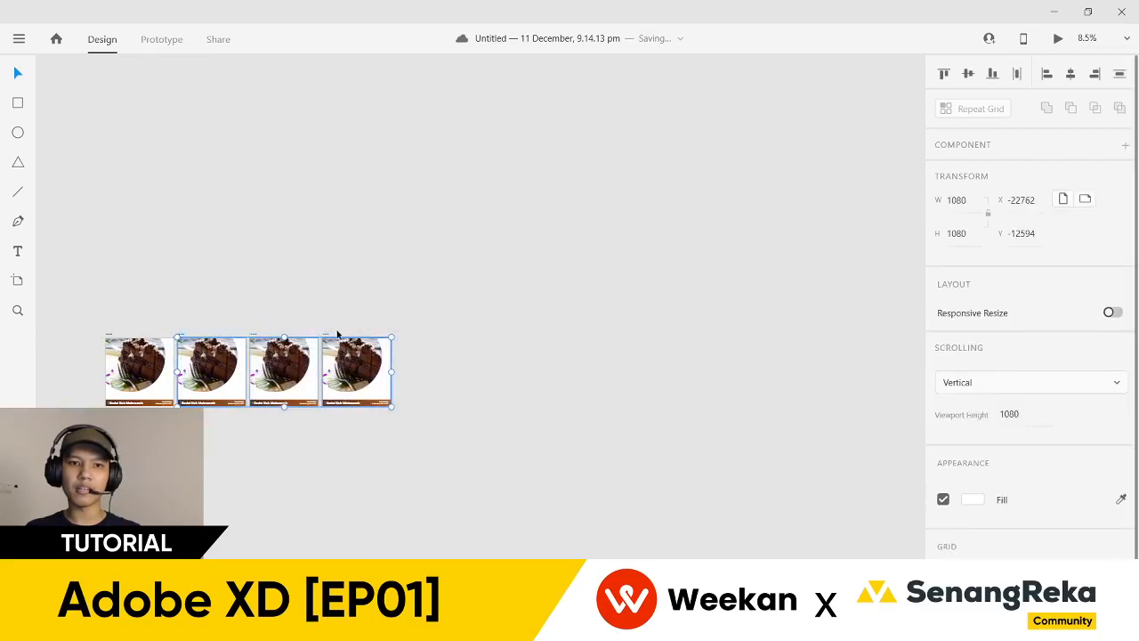
left_click_drag(327, 336, 762, 335)
left_click(580, 305)
scroll(593, 282, "down", 1)
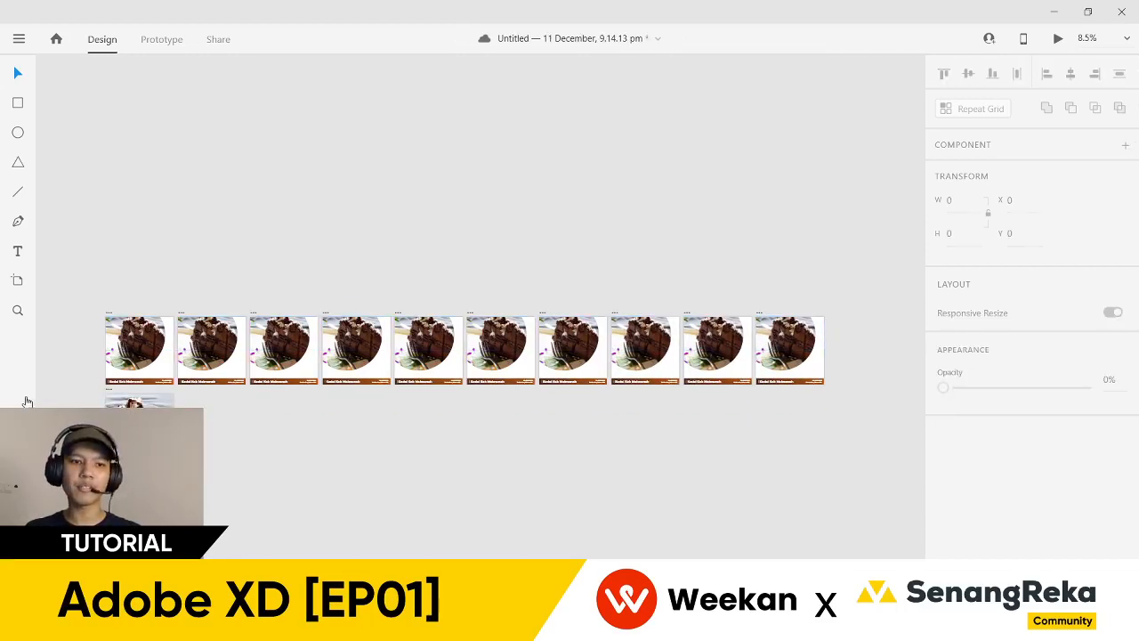
scroll(107, 383, "up", 5)
left_click_drag(63, 367, 109, 371)
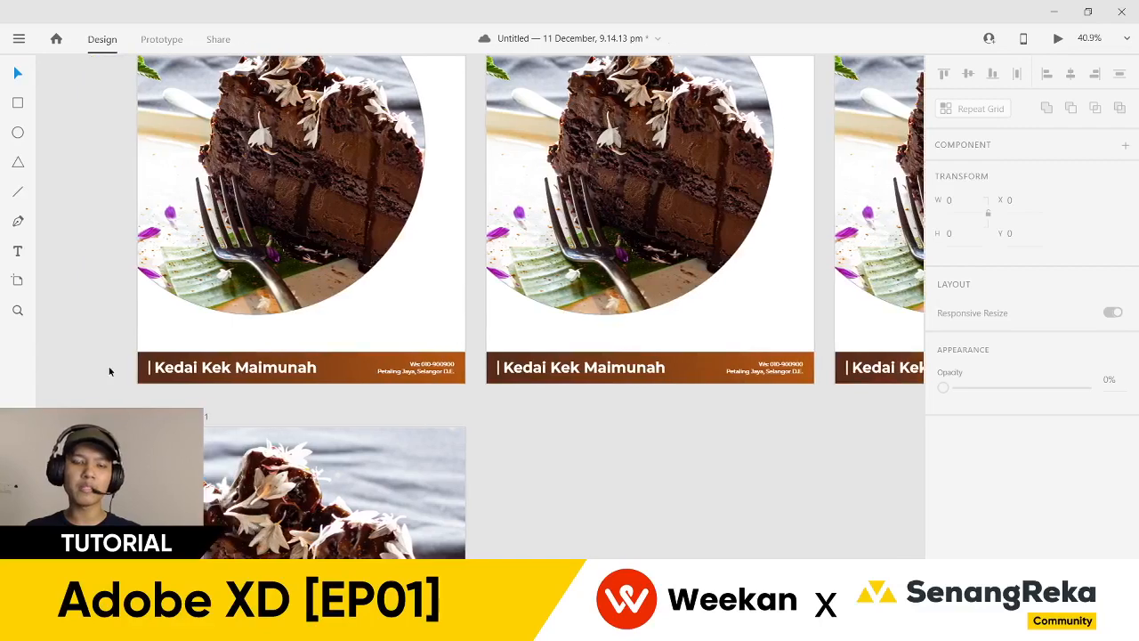
scroll(114, 336, "up", 3)
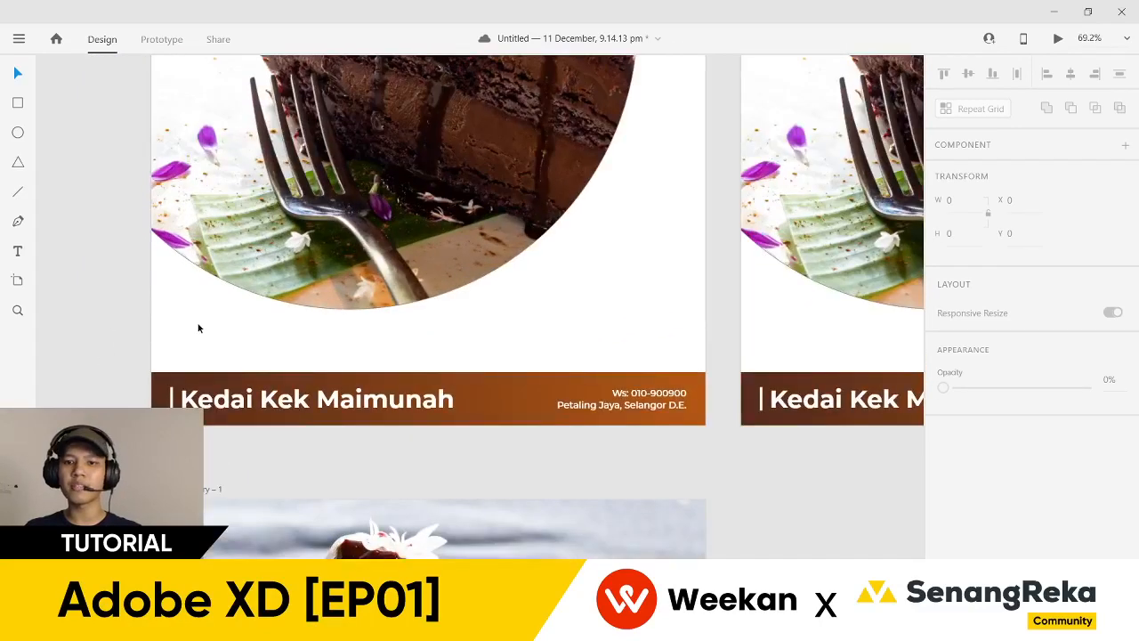
scroll(311, 362, "down", 5)
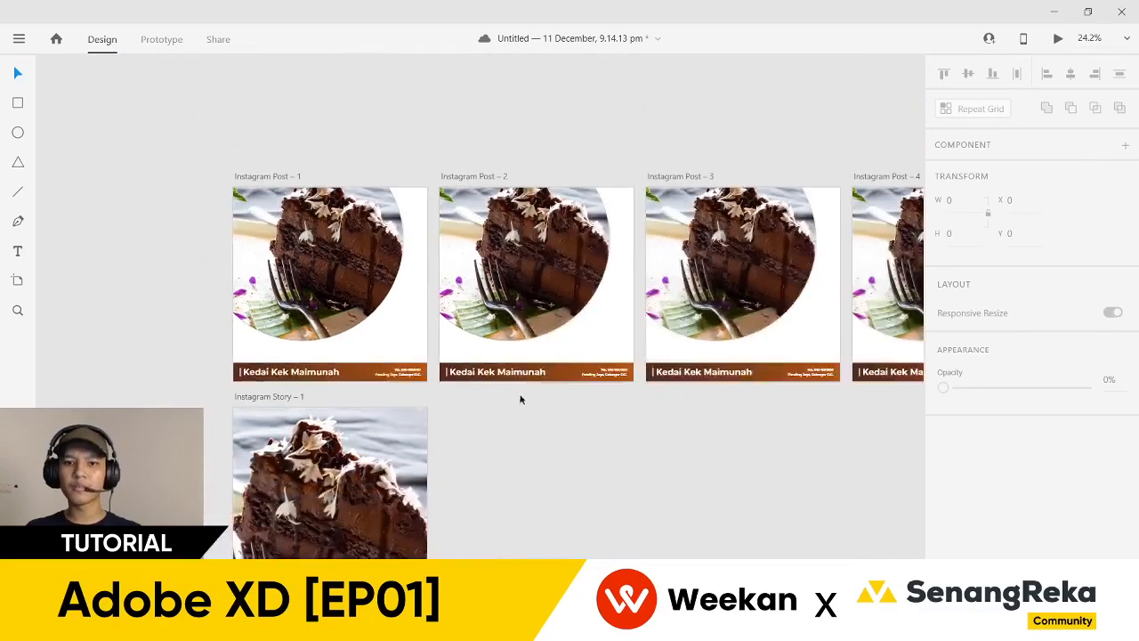
scroll(516, 400, "right", 3)
scroll(465, 422, "right", 3)
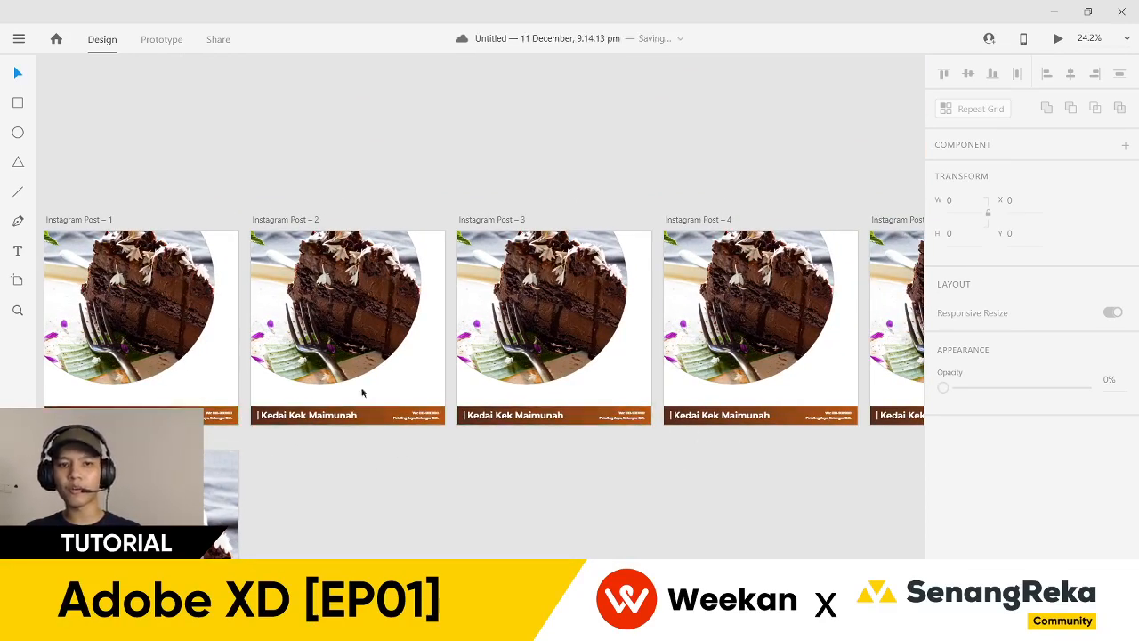
scroll(183, 399, "up", 3)
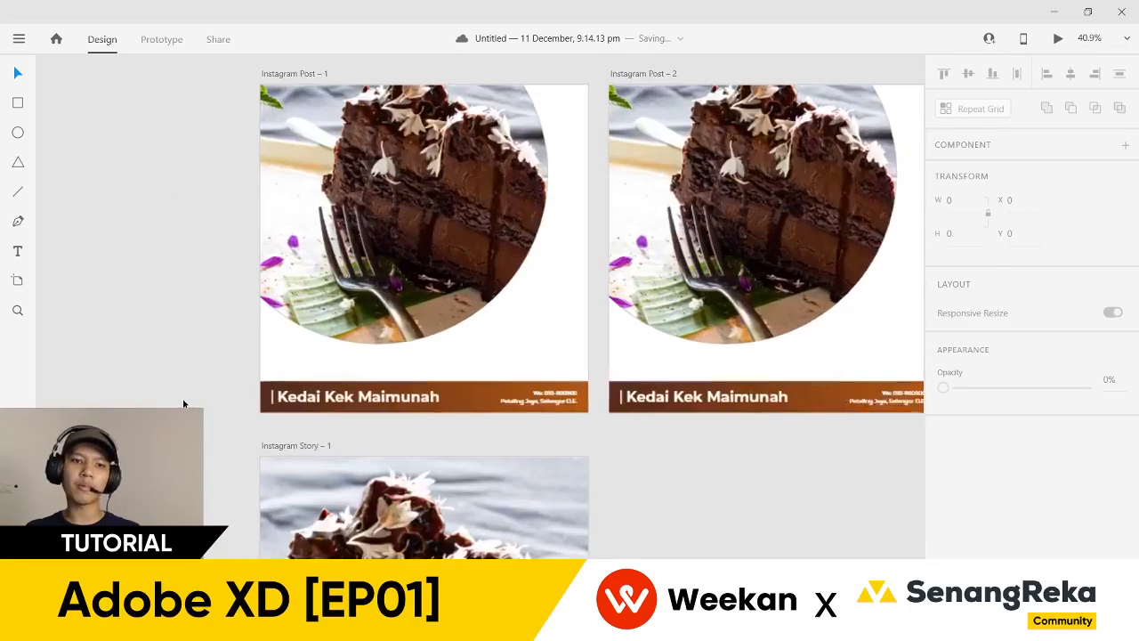
scroll(228, 387, "up", 4)
scroll(228, 386, "left", 5)
left_click(432, 370)
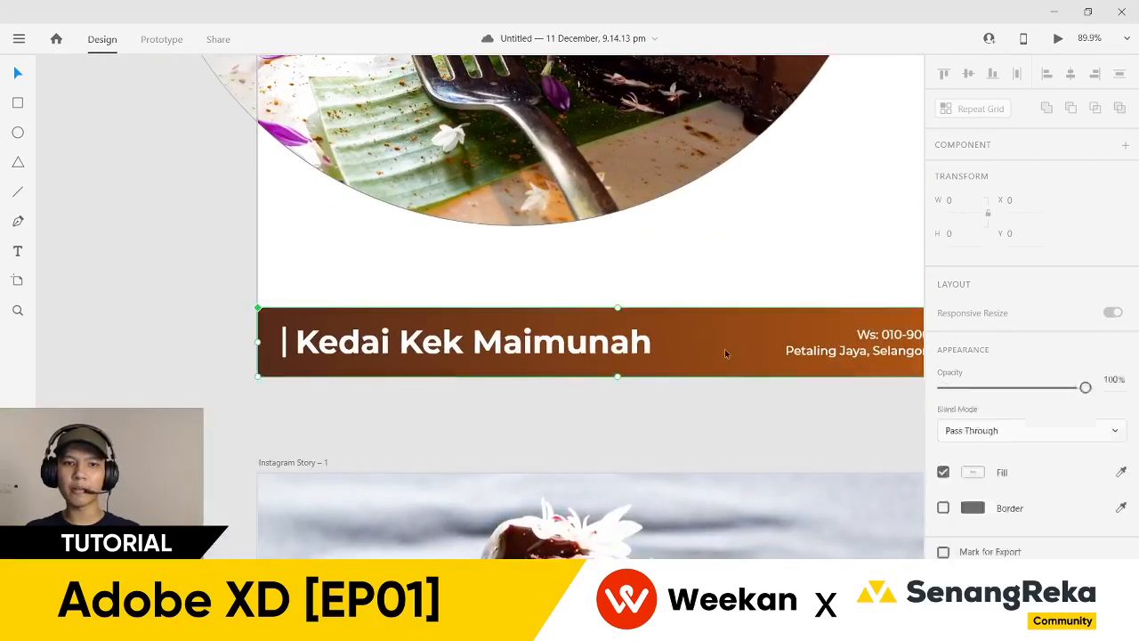
scroll(377, 433, "right", 5)
scroll(611, 350, "up", 3)
scroll(610, 350, "down", 5)
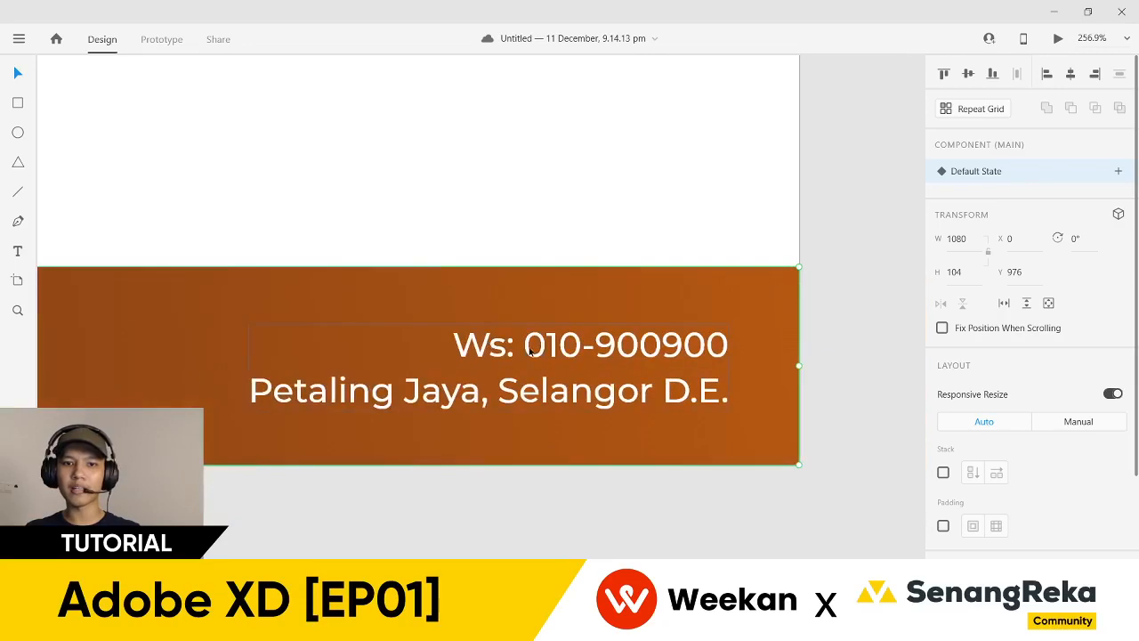
scroll(385, 385, "left", 2)
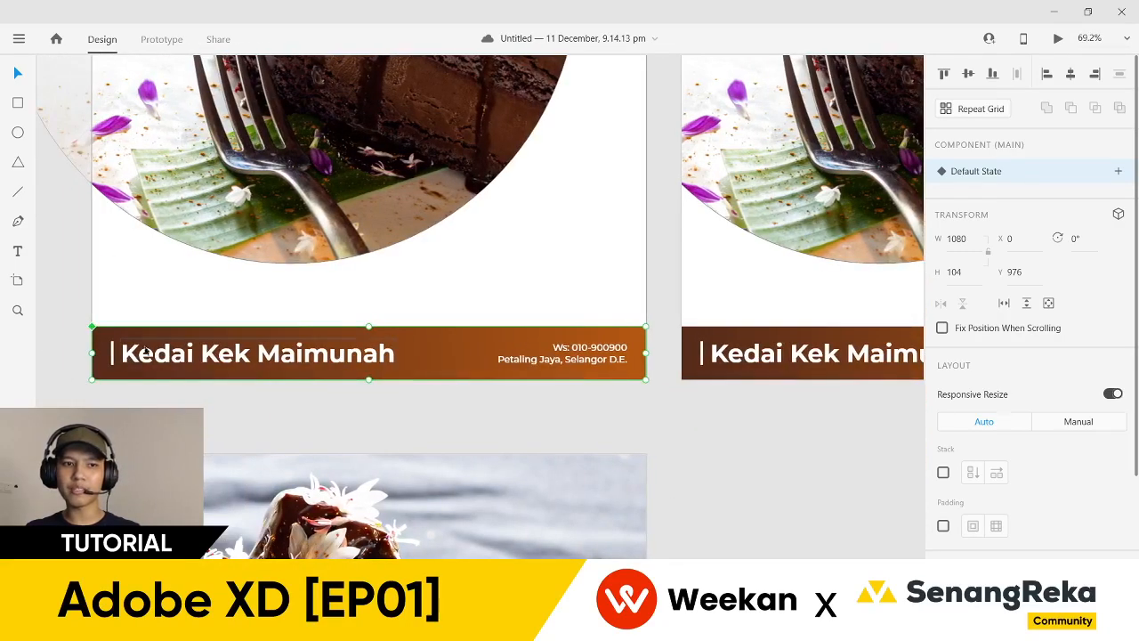
scroll(576, 331, "up", 3)
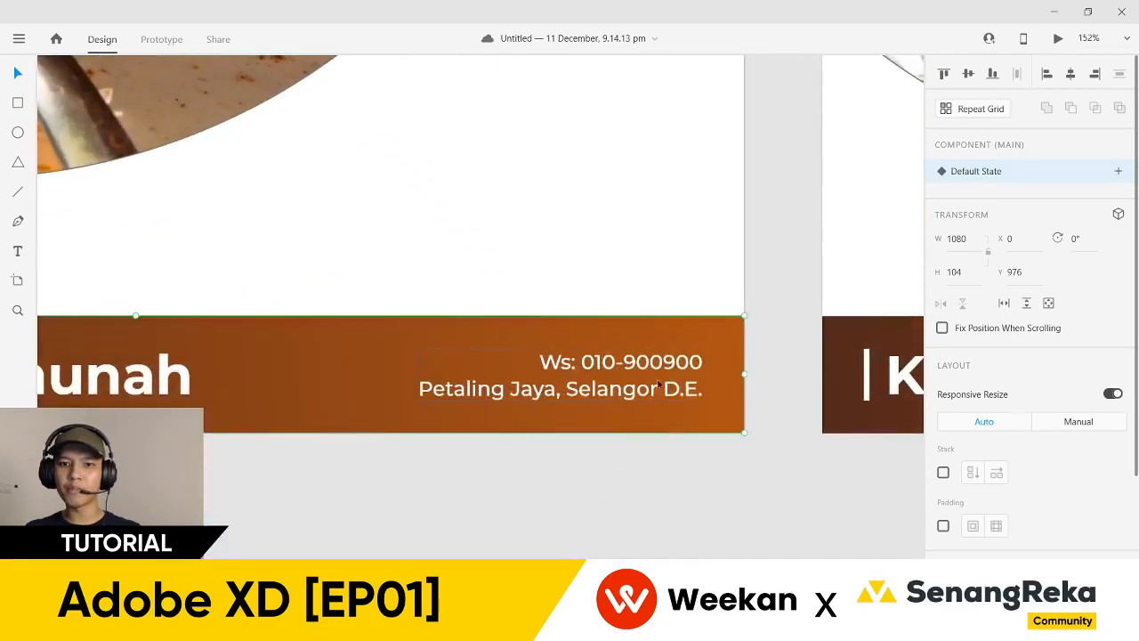
scroll(526, 377, "down", 3)
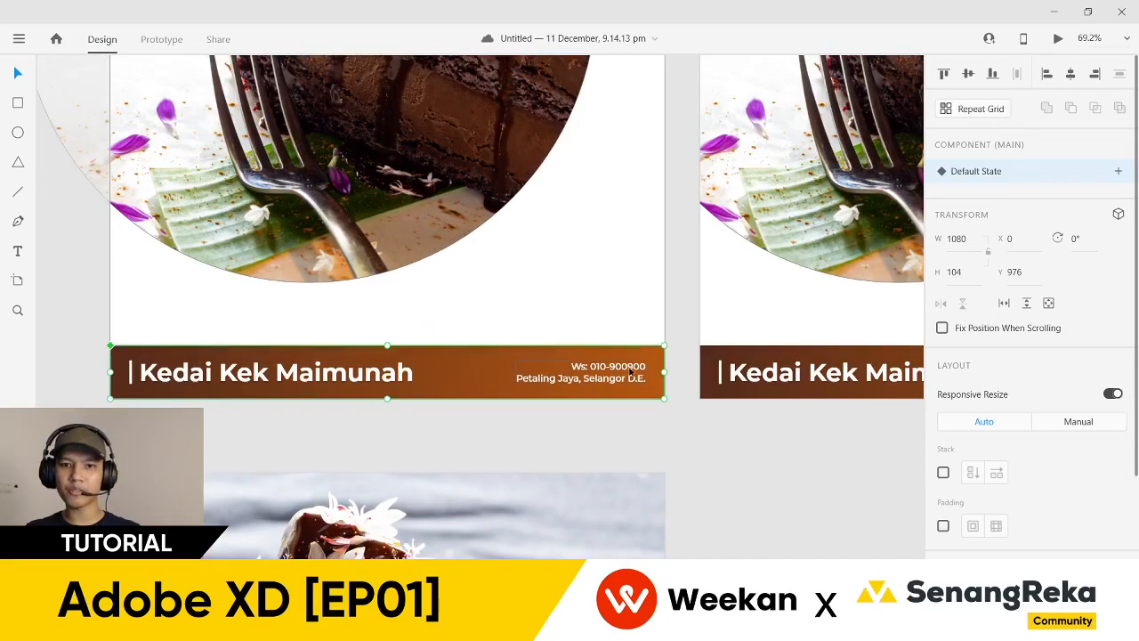
scroll(756, 402, "left", 2)
scroll(606, 396, "down", 3)
scroll(605, 396, "up", 5)
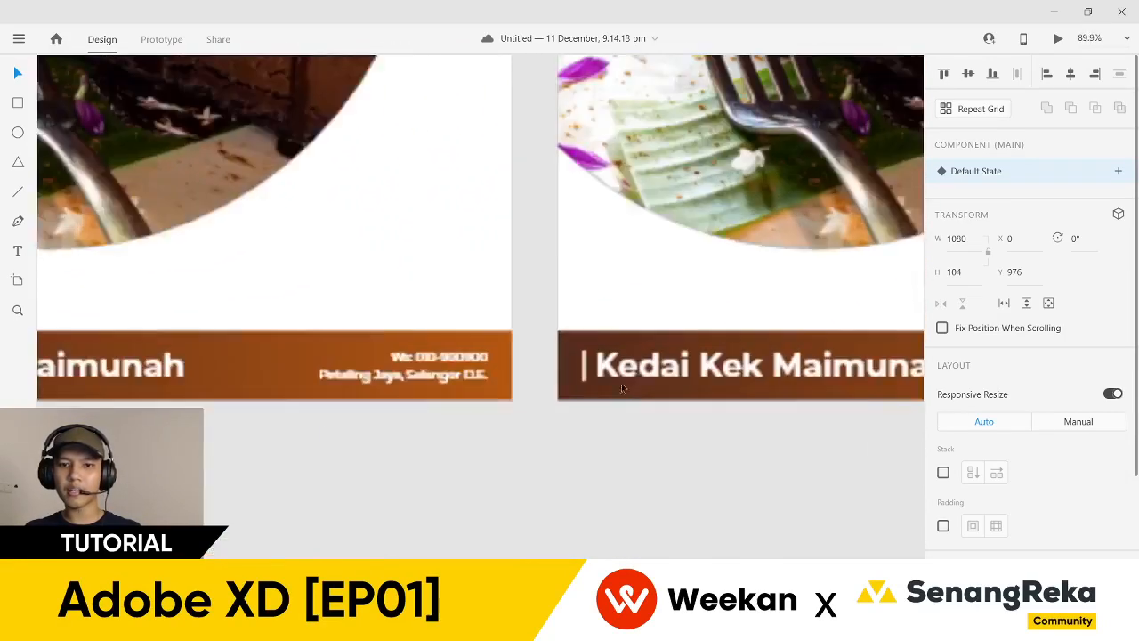
scroll(385, 450, "right", 3)
scroll(509, 484, "right", 3)
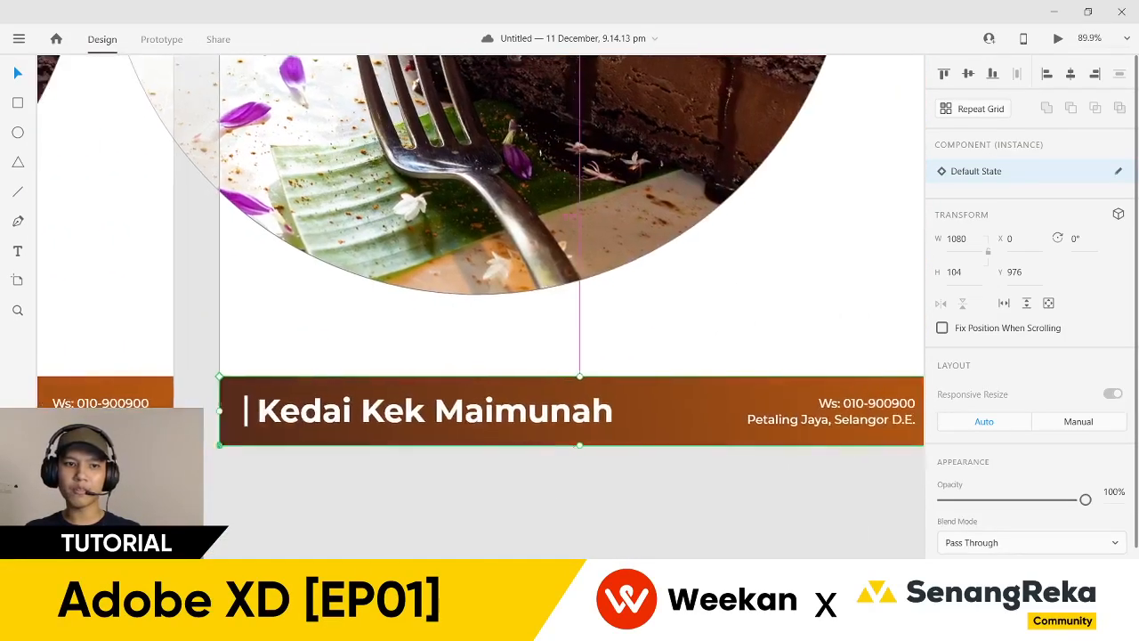
scroll(248, 364, "up", 5)
scroll(409, 427, "down", 5)
scroll(481, 437, "right", 3)
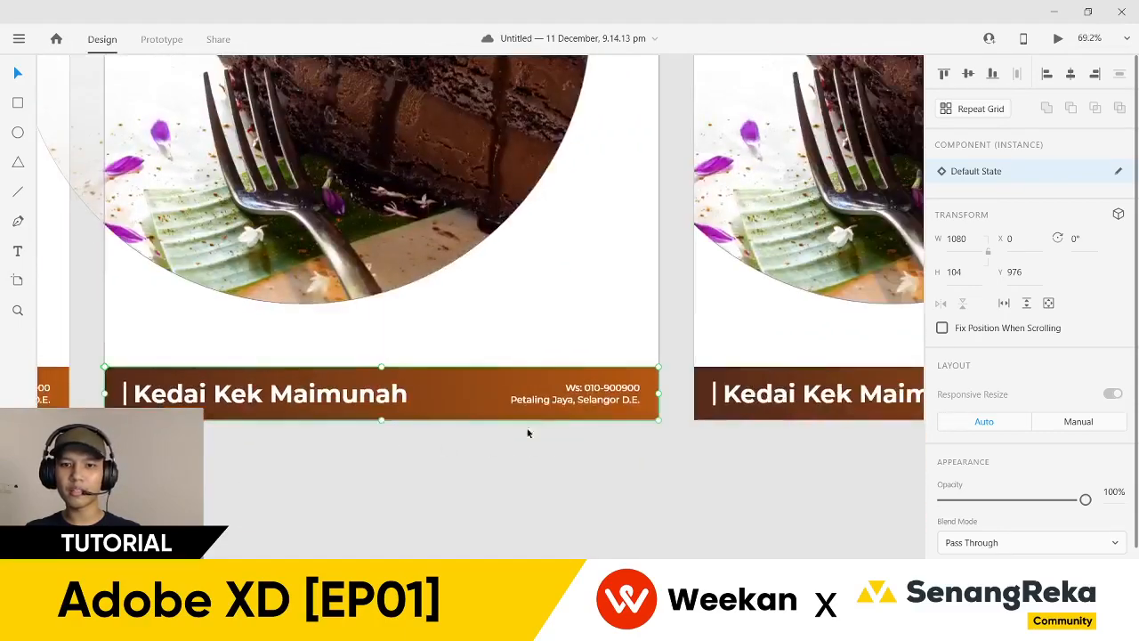
scroll(621, 380, "up", 5)
scroll(621, 380, "down", 1)
scroll(657, 359, "down", 4)
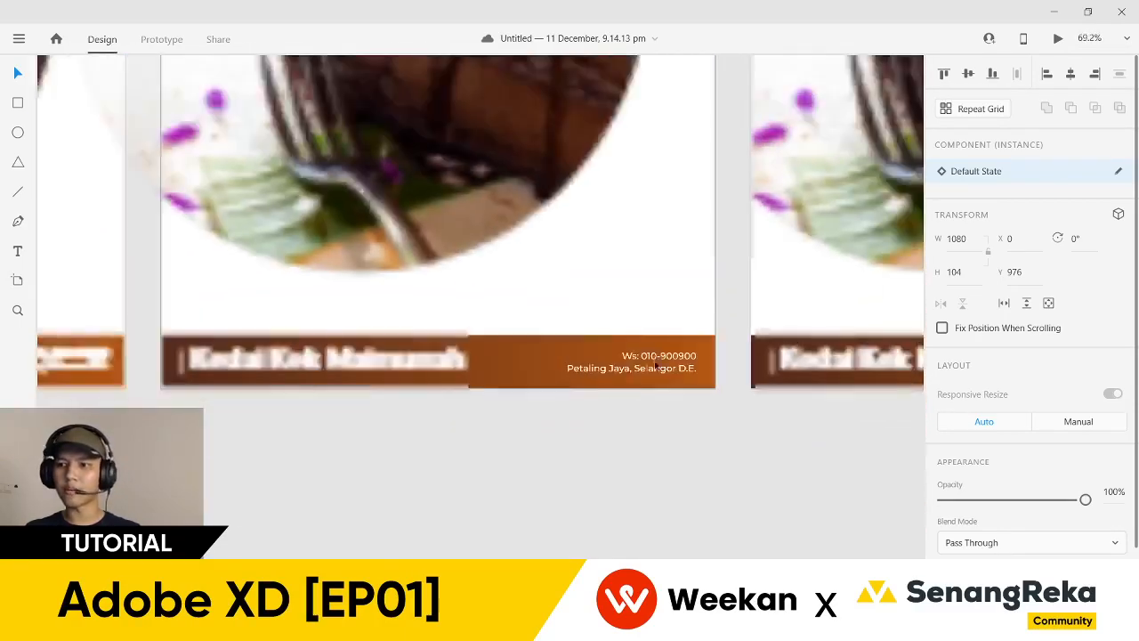
scroll(690, 378, "left", 3)
scroll(420, 389, "right", 4)
scroll(470, 389, "left", 4)
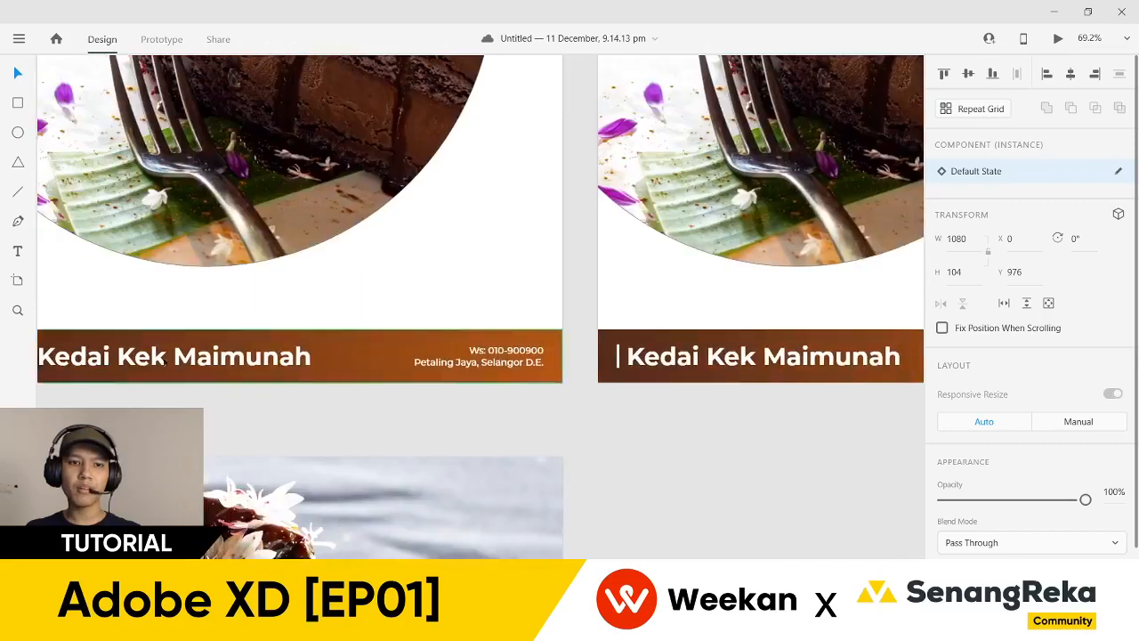
scroll(463, 295, "up", 3)
scroll(602, 348, "down", 2)
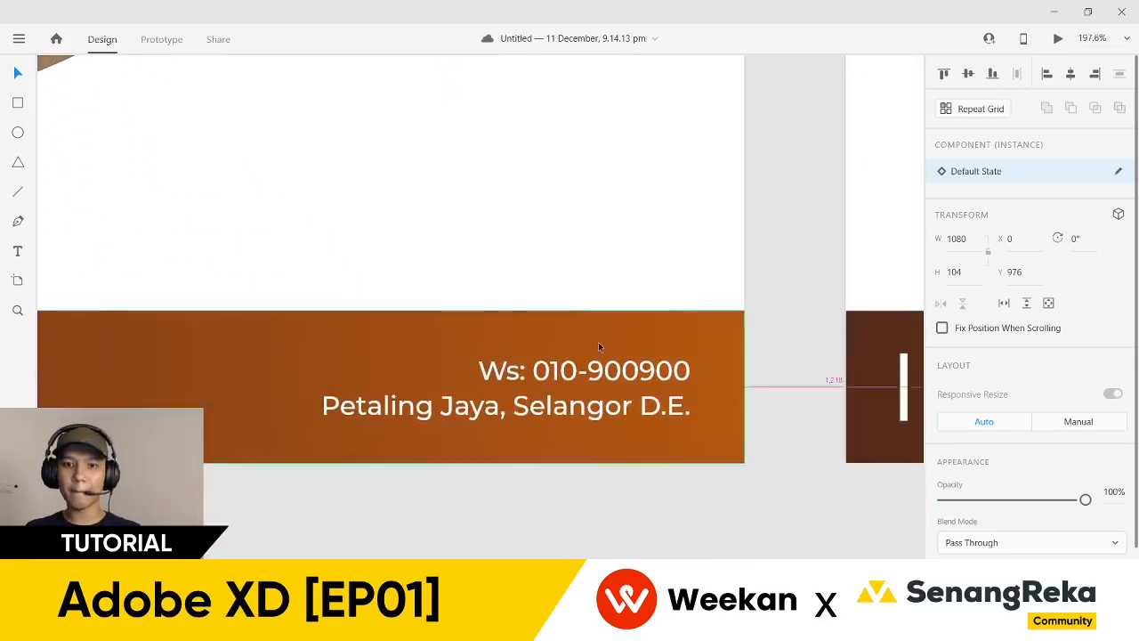
scroll(598, 397, "up", 2)
- Replace the footer's phone number with a placeholder string of 9s
double_click(597, 398)
double_click(596, 396)
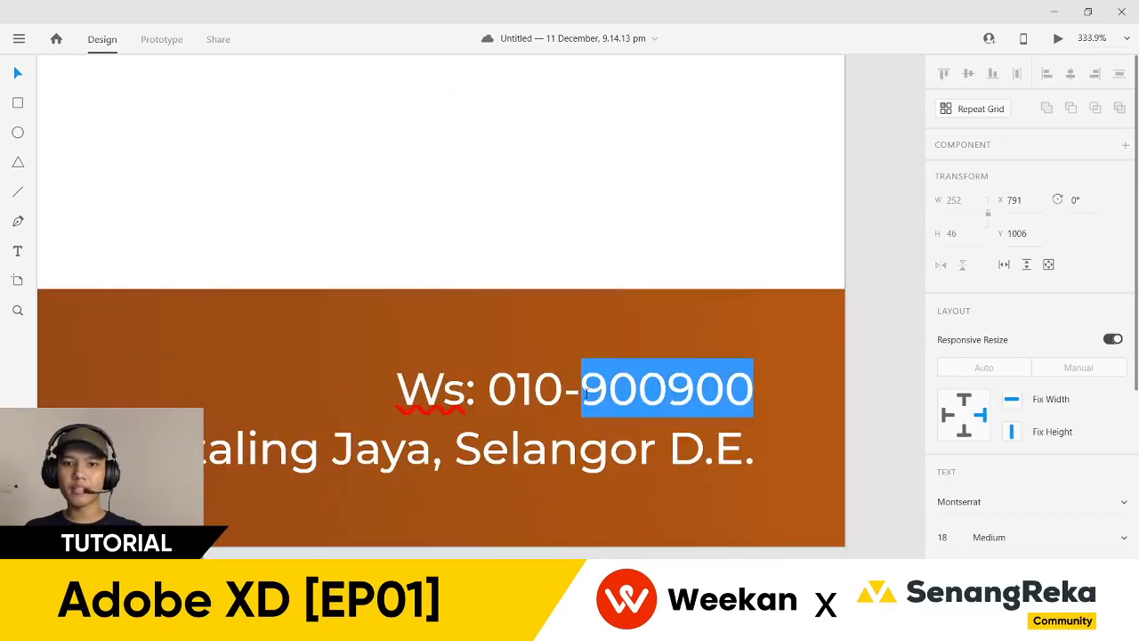
left_click(585, 393)
left_click_drag(489, 392, 762, 396)
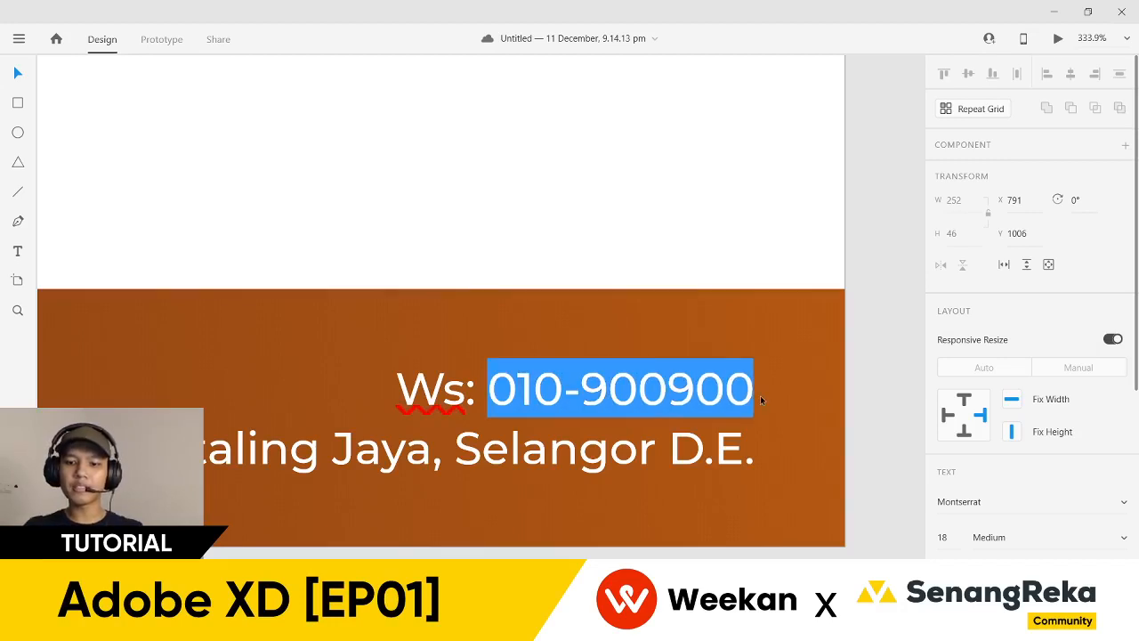
type("99999999999999")
- Change the address line to 'Bachok, Kelantan Darul Naim'
left_click(639, 450)
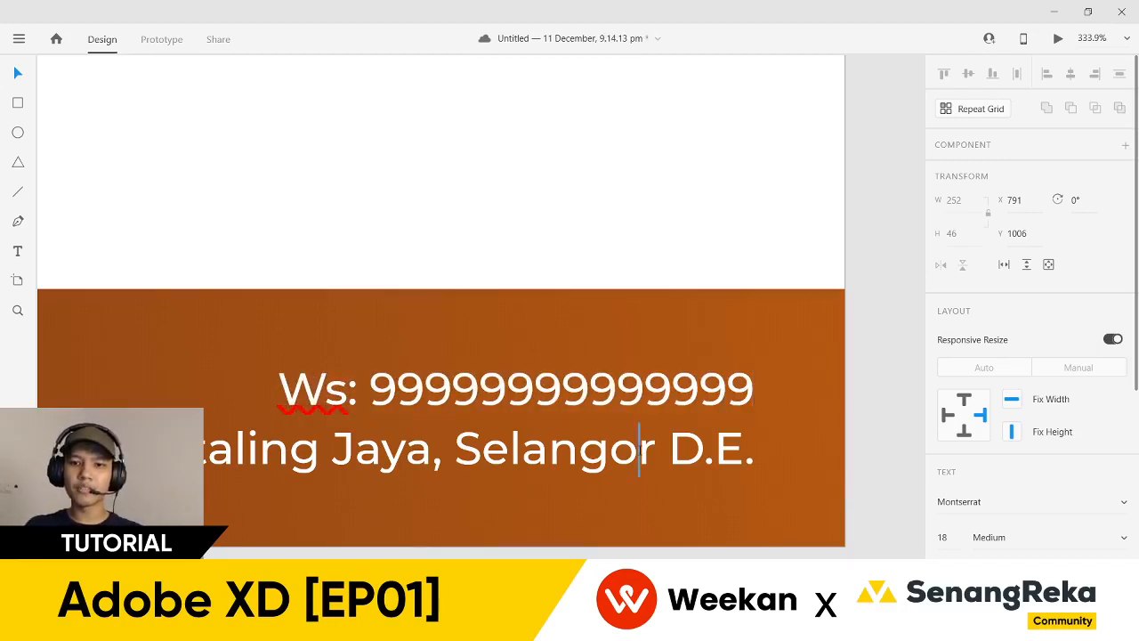
triple_click(639, 450)
type("Bach")
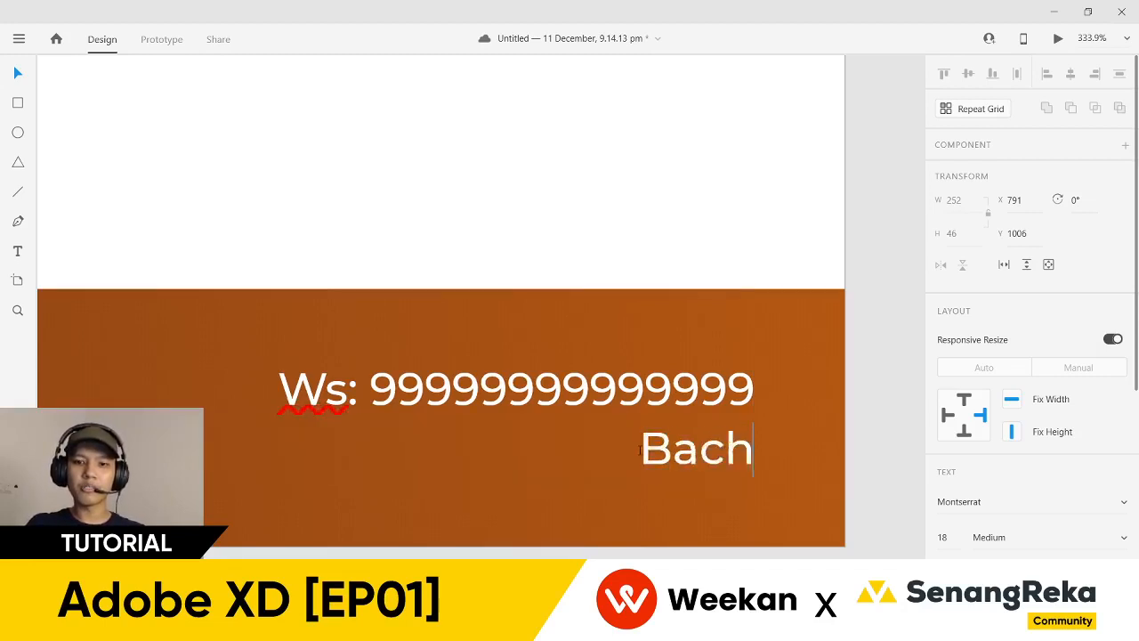
type("ok, Kelanta")
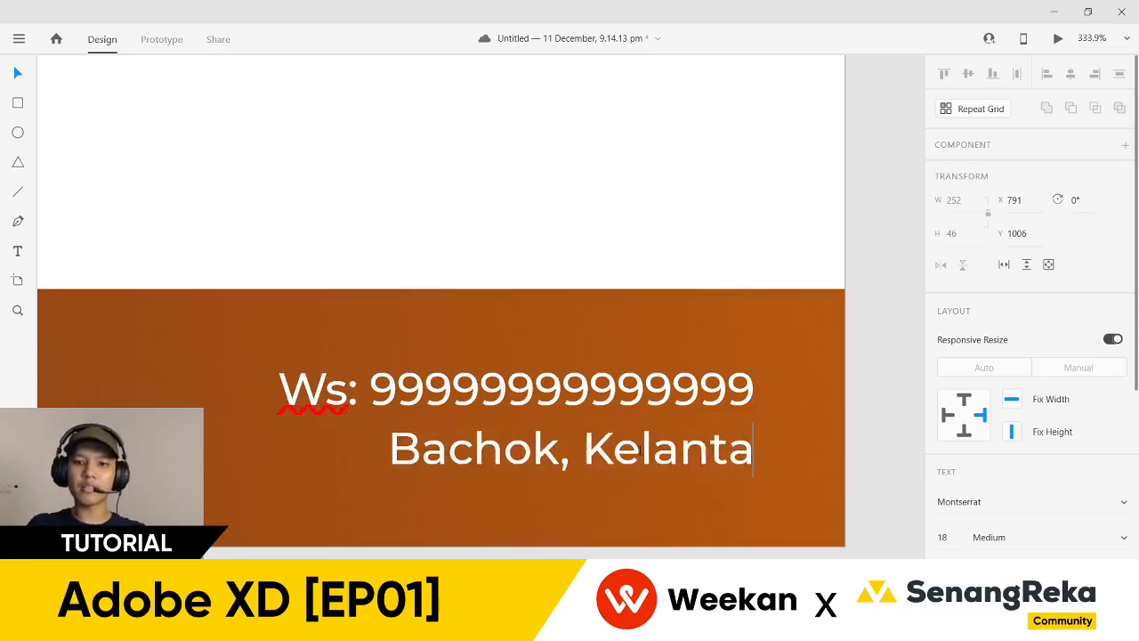
type("n D.N")
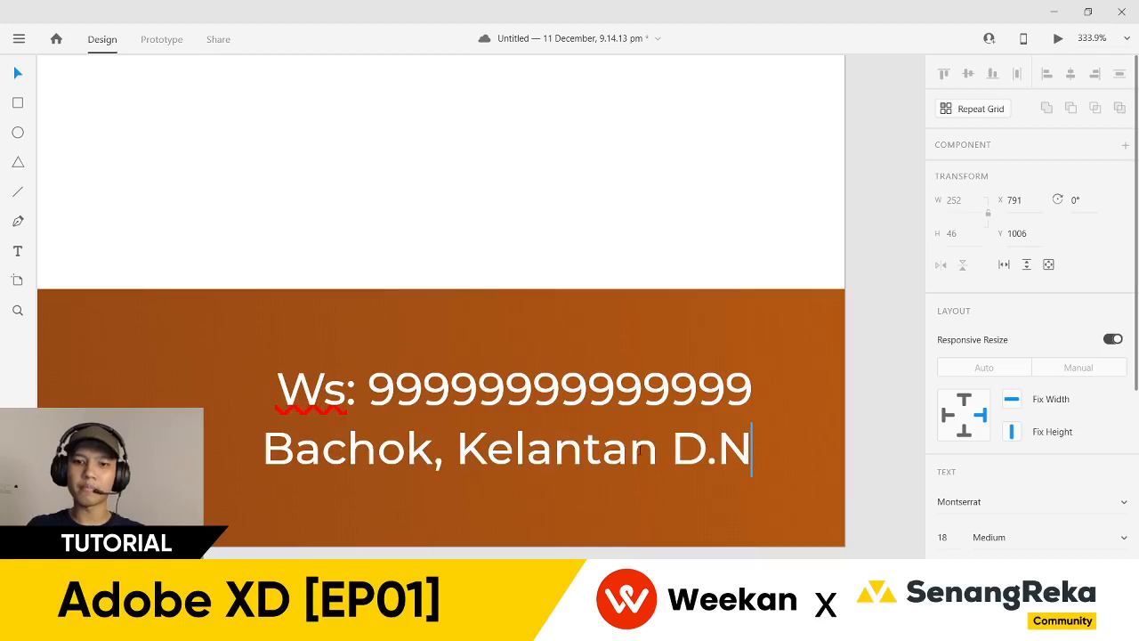
key("BackSpace")
key("BackSpace")
type("arul N")
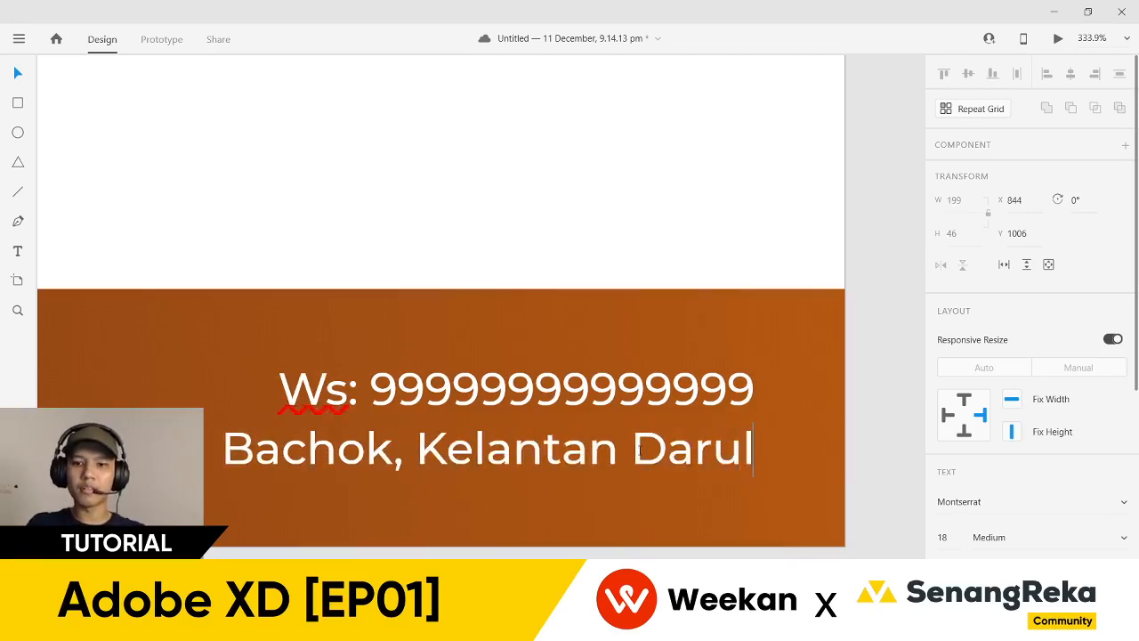
type("aim")
key("Escape")
scroll(559, 442, "down", 5)
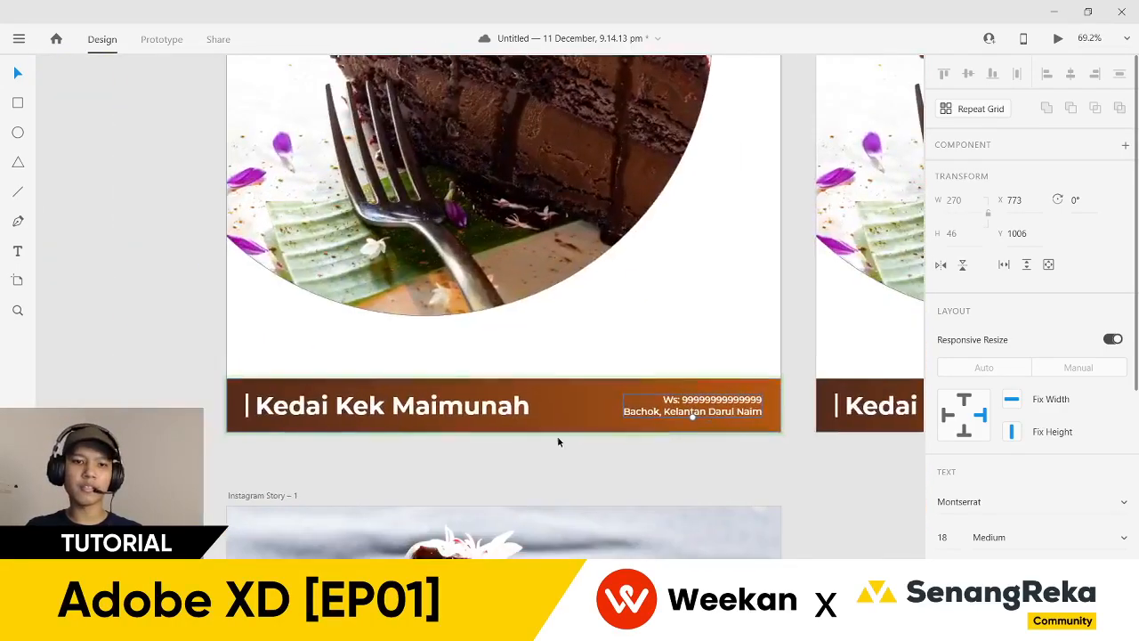
scroll(559, 443, "down", 2)
scroll(666, 451, "right", 2)
scroll(664, 443, "up", 6)
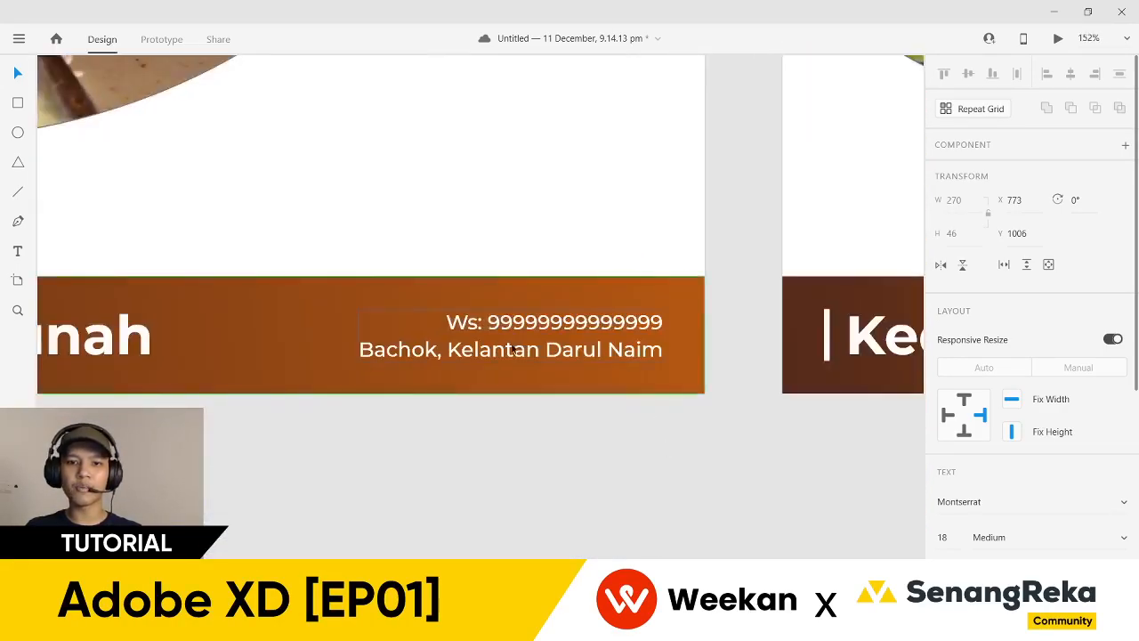
scroll(606, 407, "down", 5)
scroll(447, 442, "right", 3)
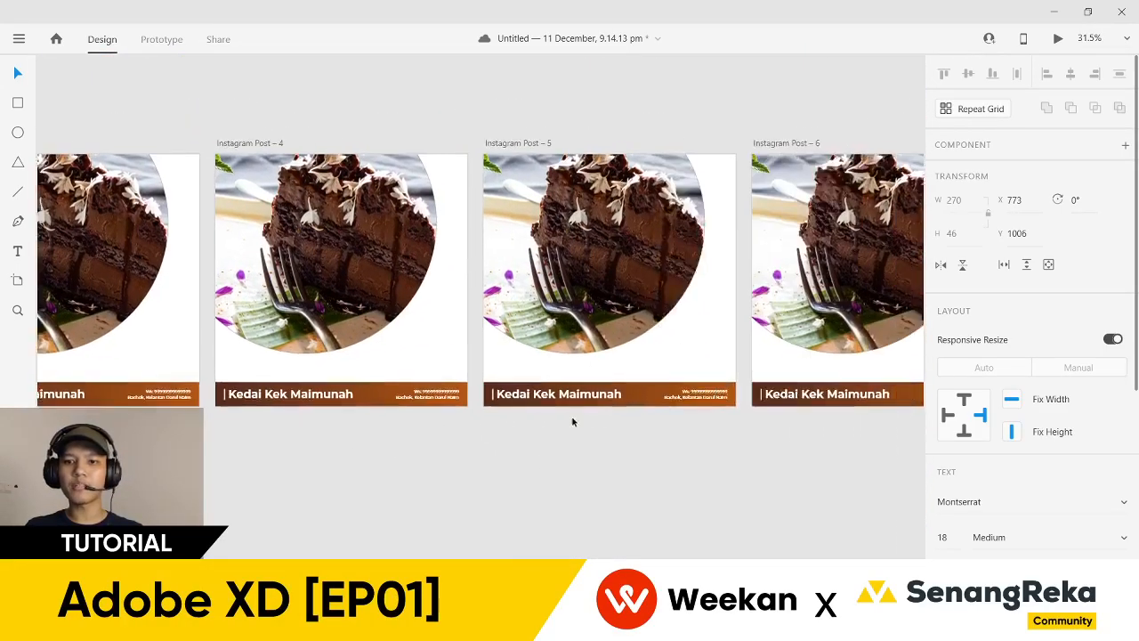
scroll(534, 432, "down", 5)
scroll(230, 273, "down", 1)
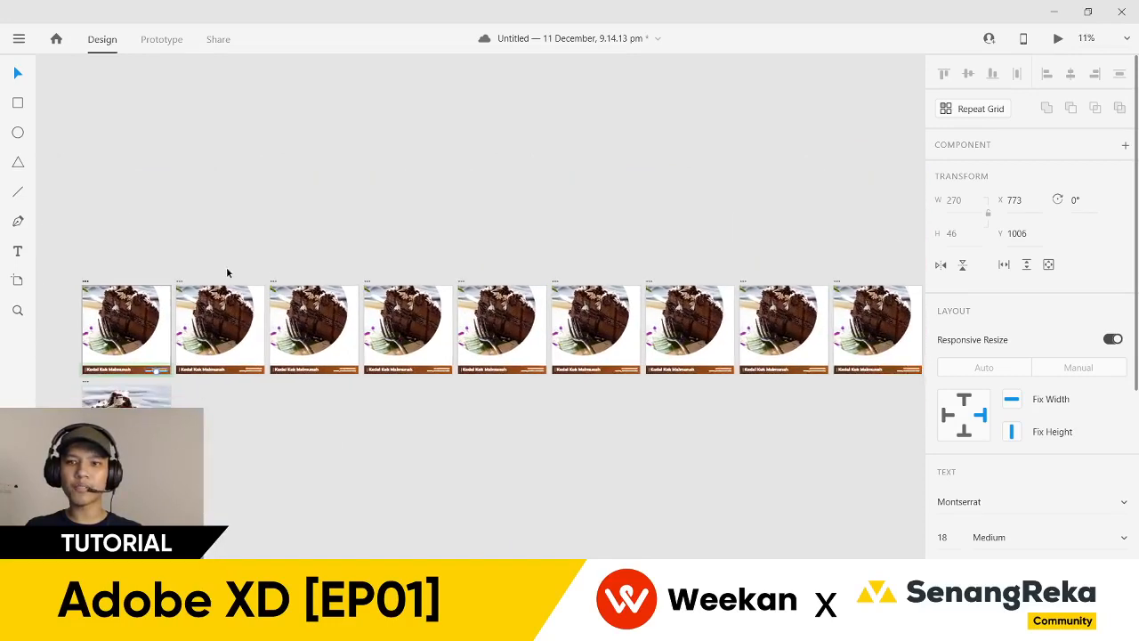
left_click(243, 407)
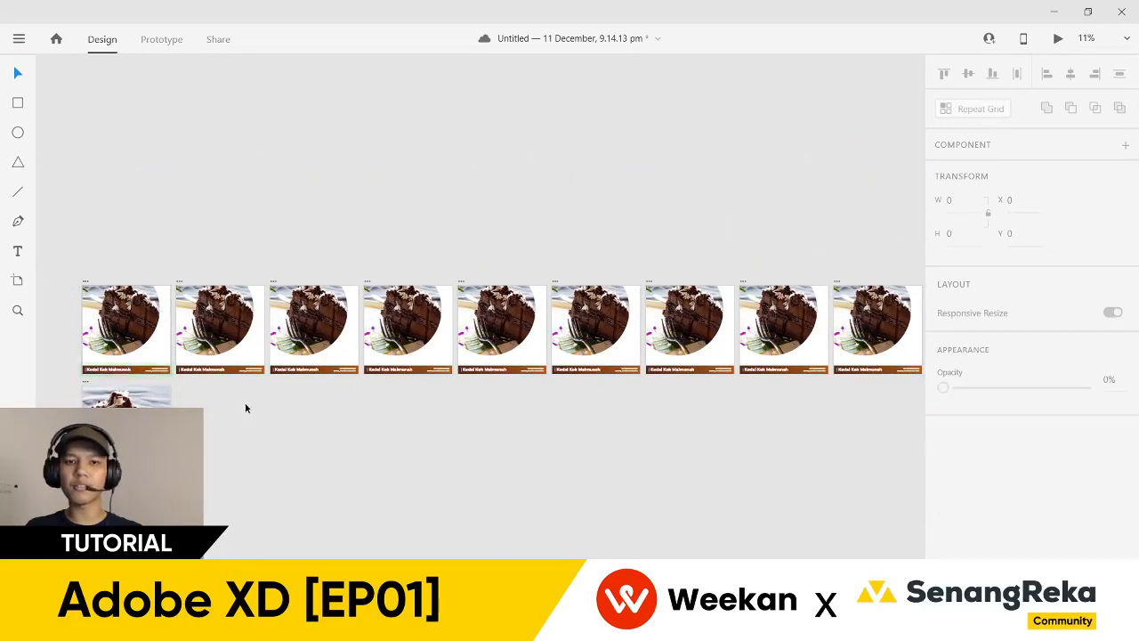
scroll(377, 407, "right", 3)
scroll(926, 383, "up", 6)
scroll(676, 382, "up", 6)
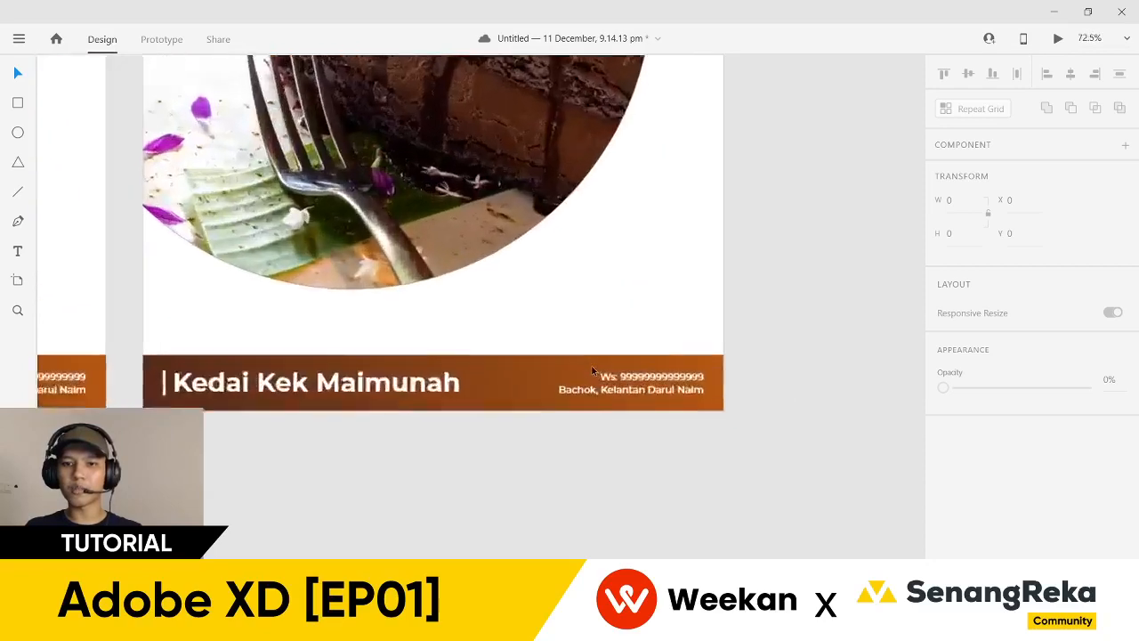
scroll(673, 417, "down", 6)
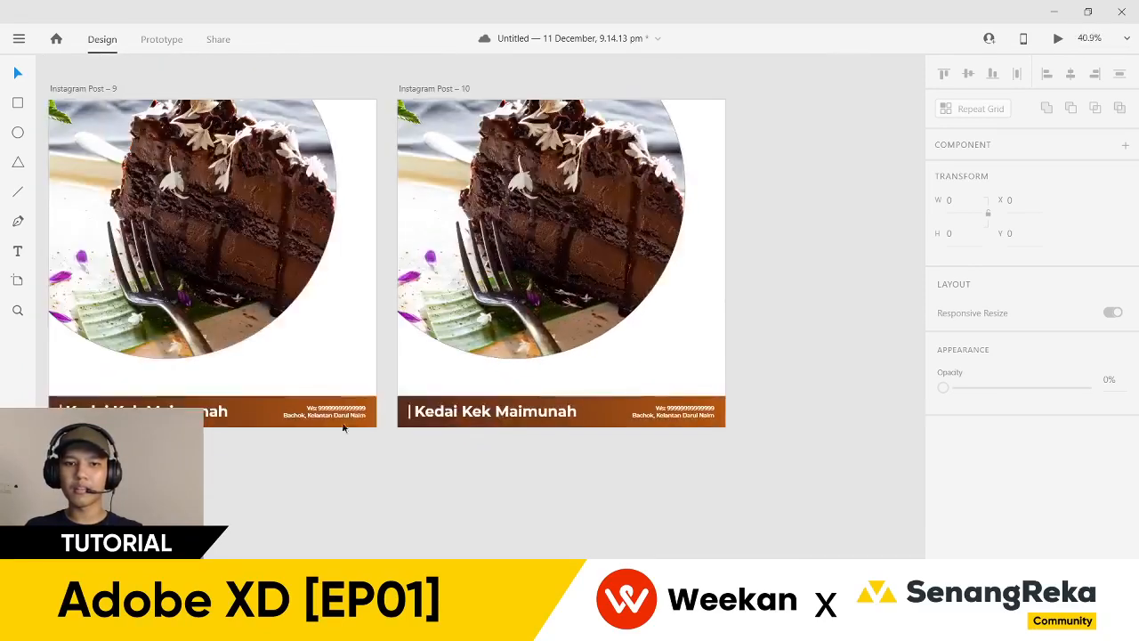
scroll(348, 427, "up", 6)
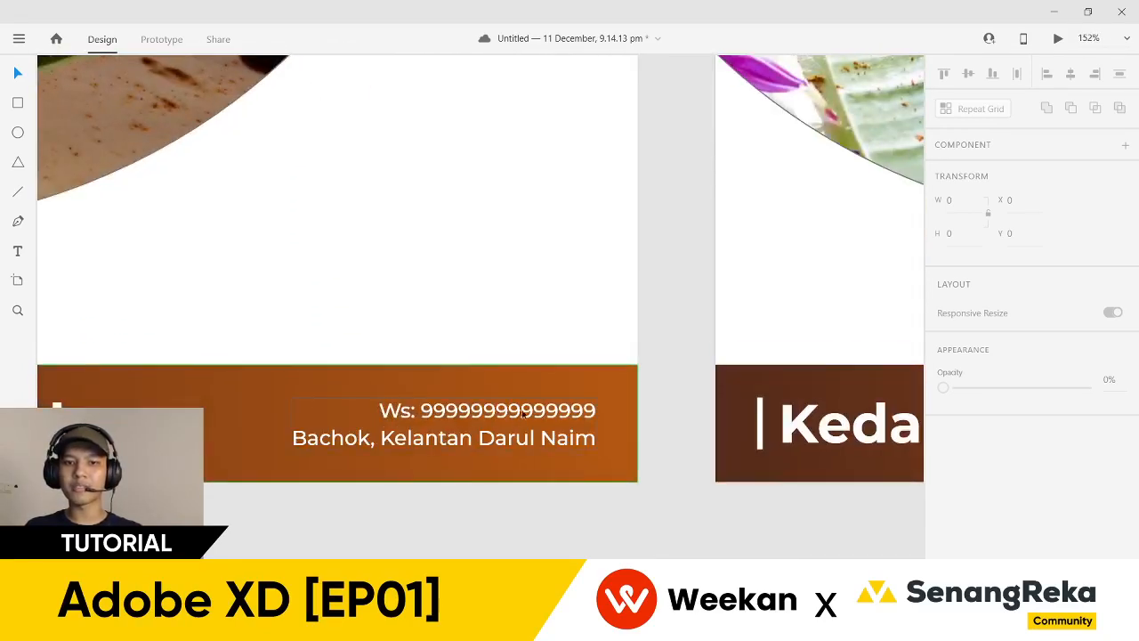
scroll(521, 413, "down", 6)
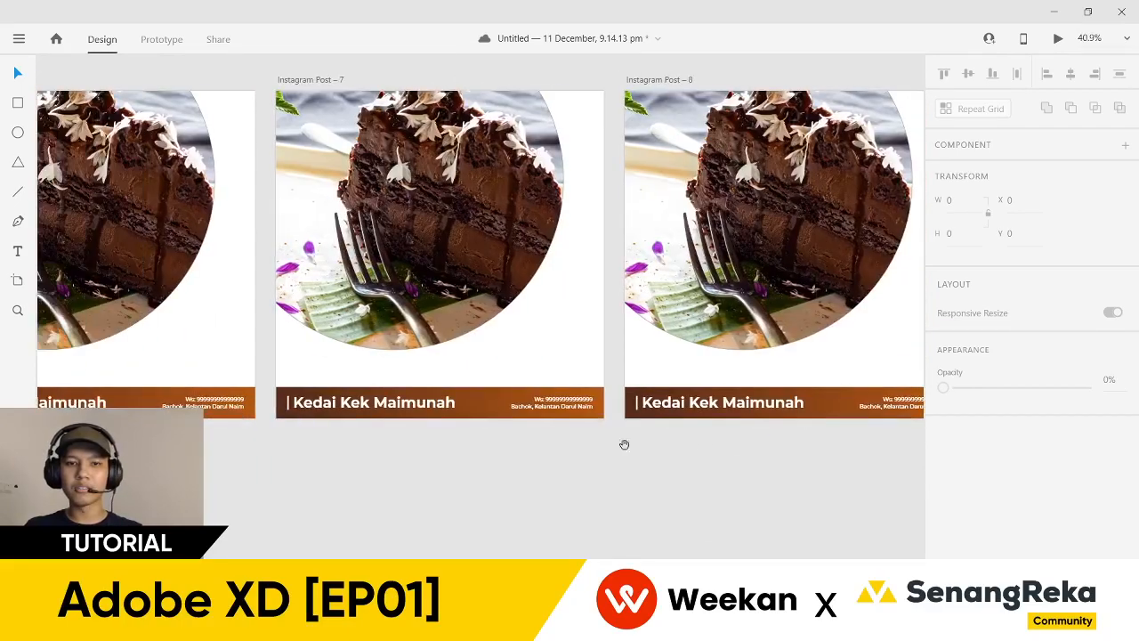
scroll(931, 445, "left", 10)
left_click_drag(845, 447, 852, 448)
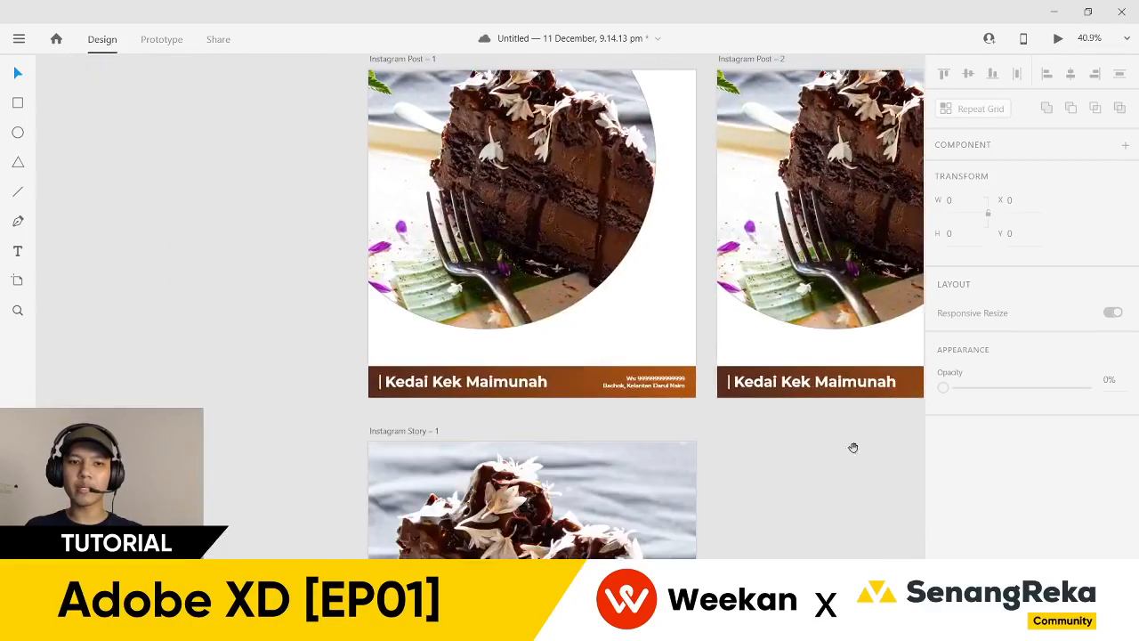
scroll(514, 358, "up", 5)
left_click(664, 385)
- Tilt the footer bar's gradient direction in its fill settings
scroll(1028, 356, "down", 3)
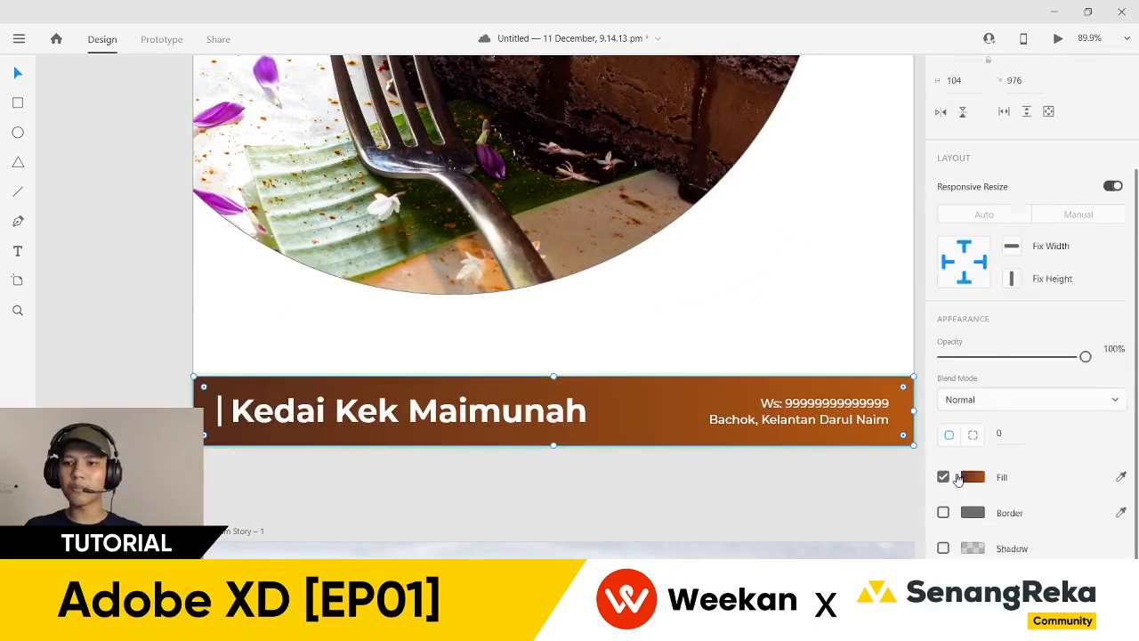
left_click(973, 442)
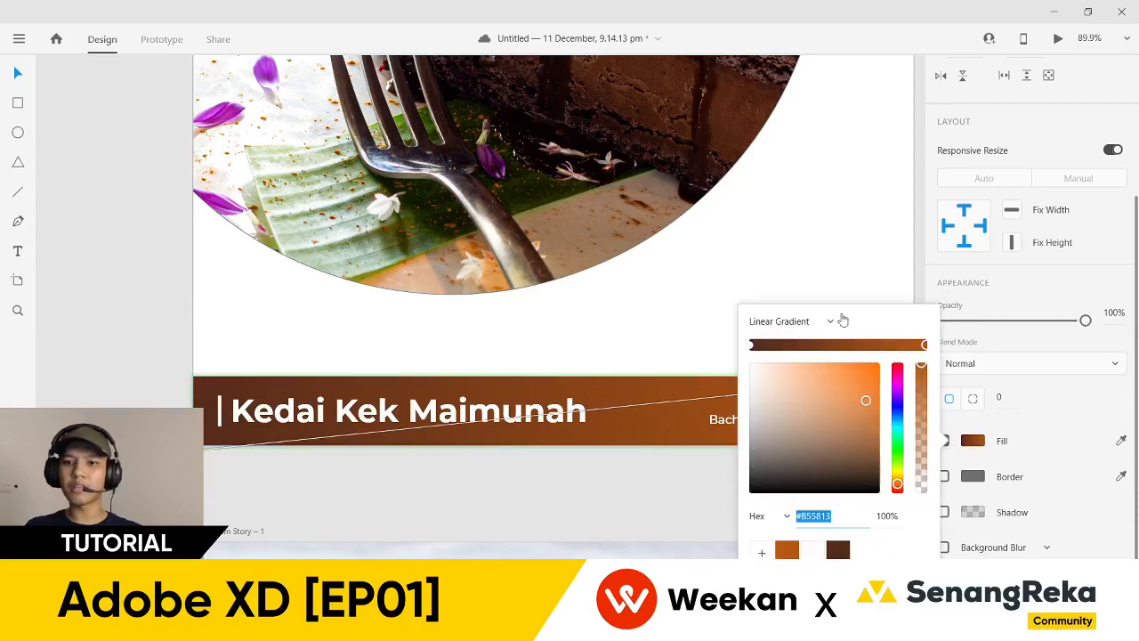
scroll(859, 182, "down", 3)
left_click_drag(915, 233, 613, 169)
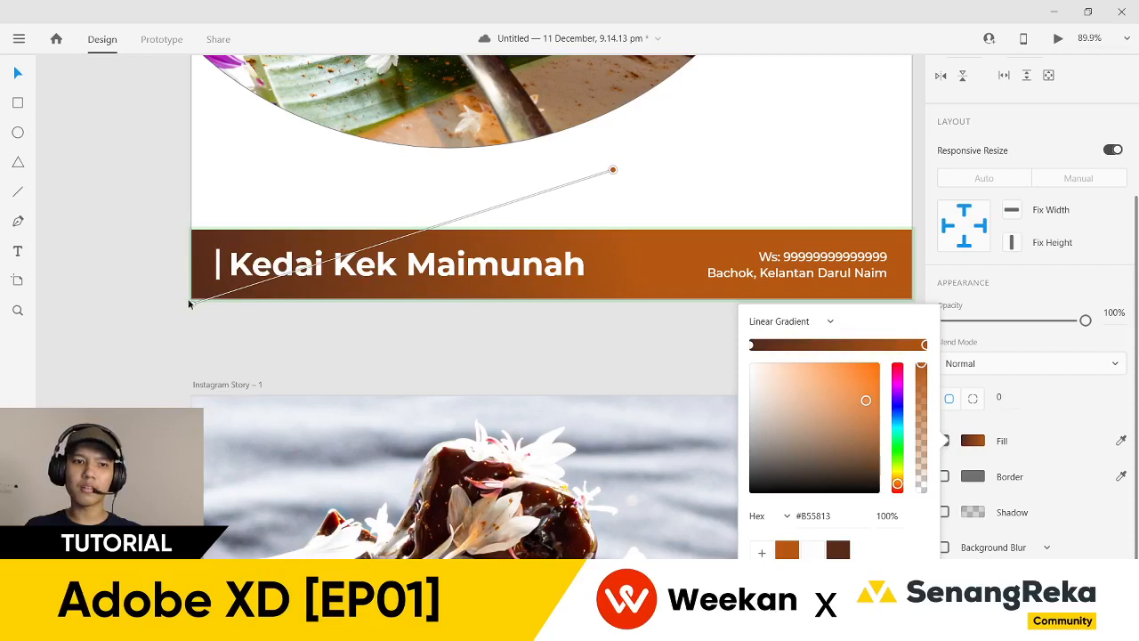
left_click(189, 303)
- Place the dark brown gradient stop at the bar's bottom and orange at its top
left_click(638, 261)
scroll(952, 483, "down", 3)
left_click(973, 441)
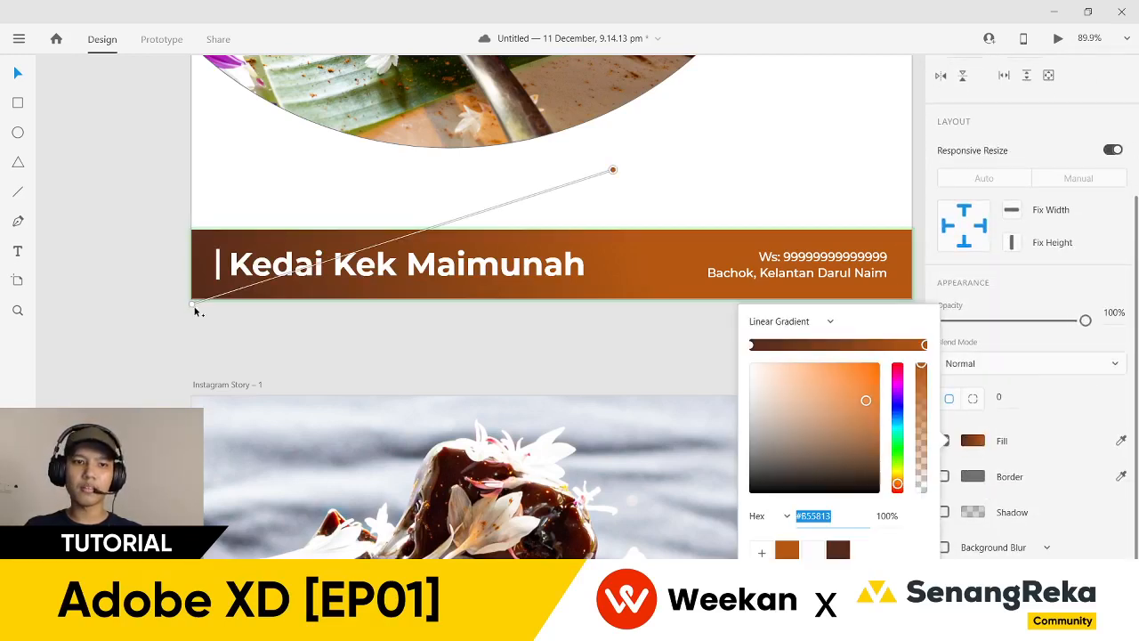
left_click_drag(190, 305, 583, 301)
left_click_drag(611, 172, 580, 236)
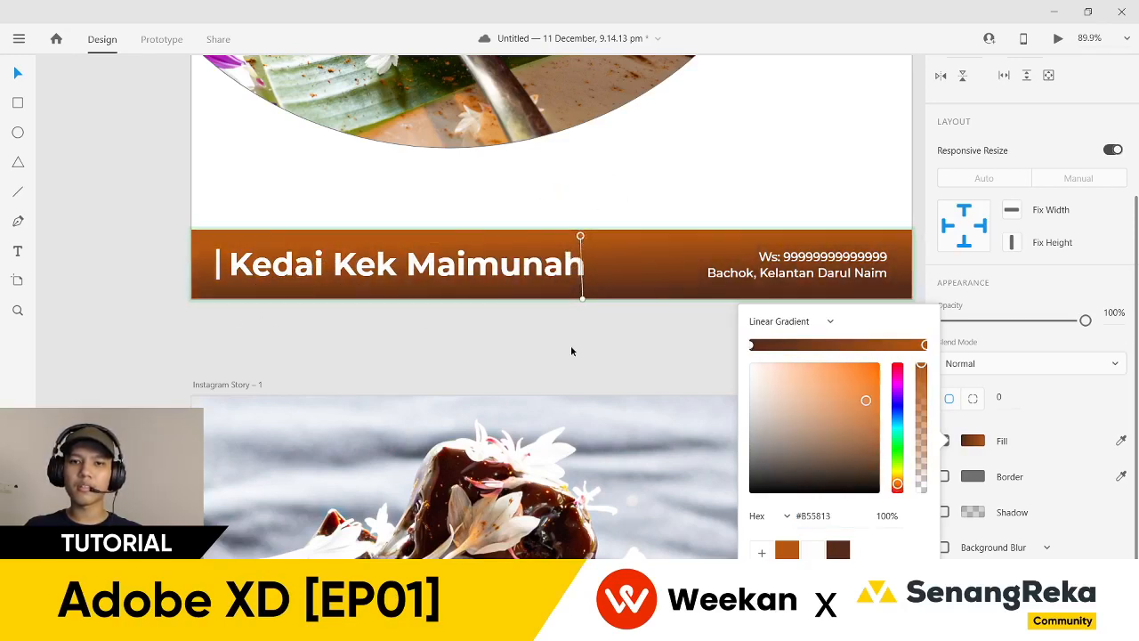
left_click(571, 351)
scroll(570, 350, "down", 5)
scroll(694, 374, "up", 5)
scroll(228, 428, "up", 2)
scroll(231, 437, "right", 3)
scroll(239, 438, "down", 2)
scroll(379, 441, "down", 2)
scroll(366, 458, "right", 2)
scroll(717, 453, "right", 2)
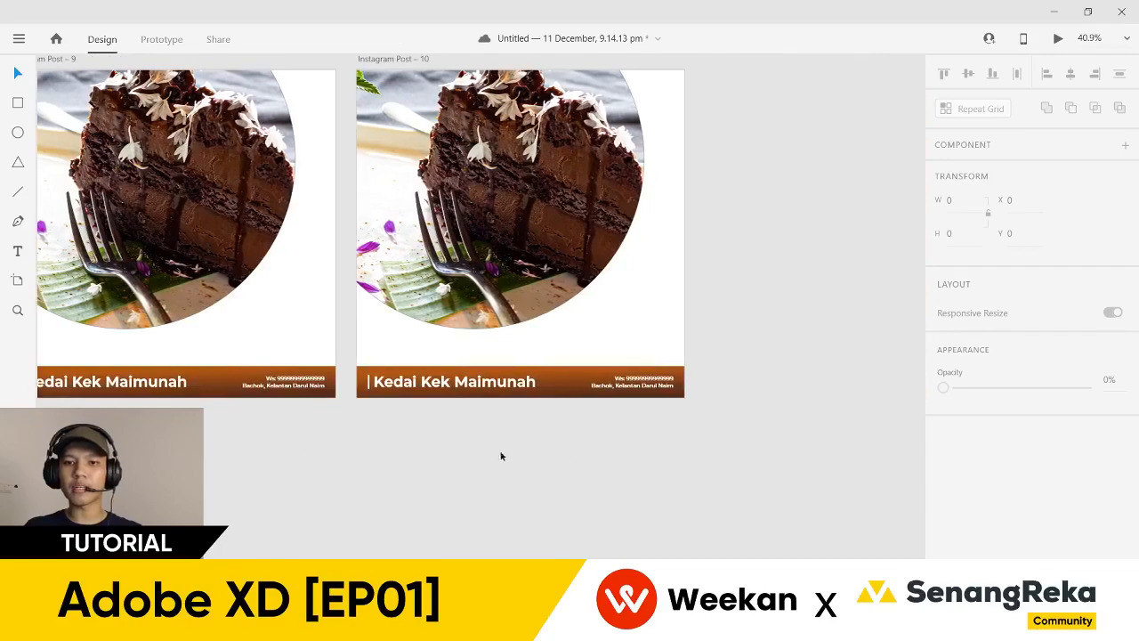
scroll(457, 456, "up", 5)
scroll(305, 433, "right", 3)
scroll(687, 454, "left", 1)
scroll(300, 464, "left", 4)
scroll(478, 470, "down", 1)
scroll(588, 453, "right", 3)
scroll(554, 453, "left", 1)
scroll(501, 453, "down", 3)
scroll(190, 399, "left", 2)
scroll(204, 407, "right", 3)
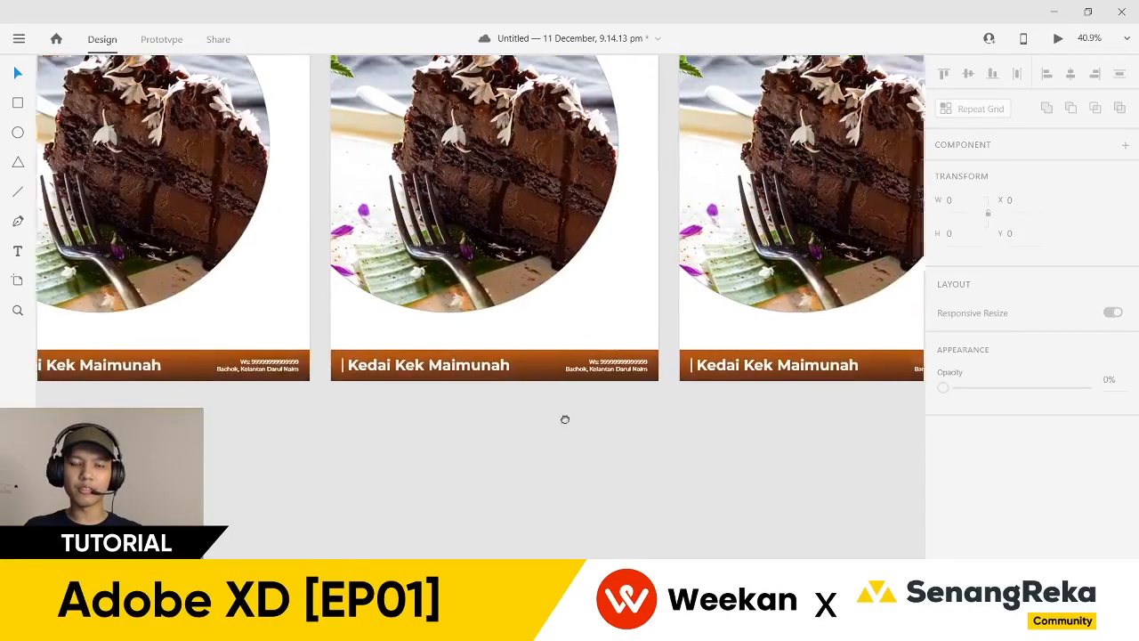
scroll(330, 419, "up", 2)
scroll(231, 315, "up", 2)
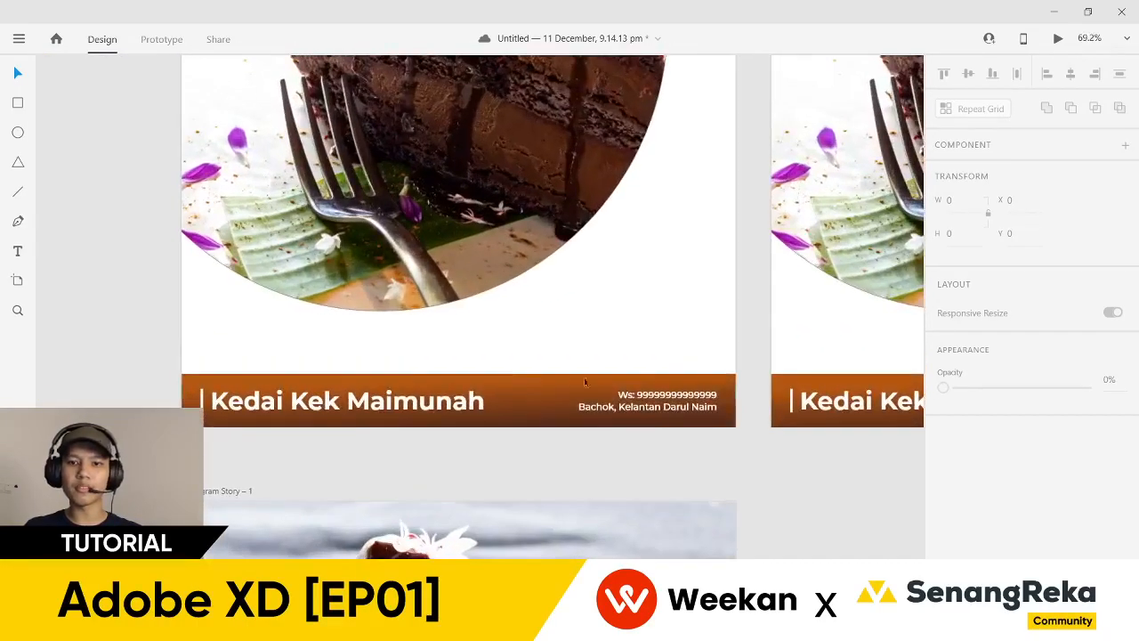
scroll(551, 396, "up", 2)
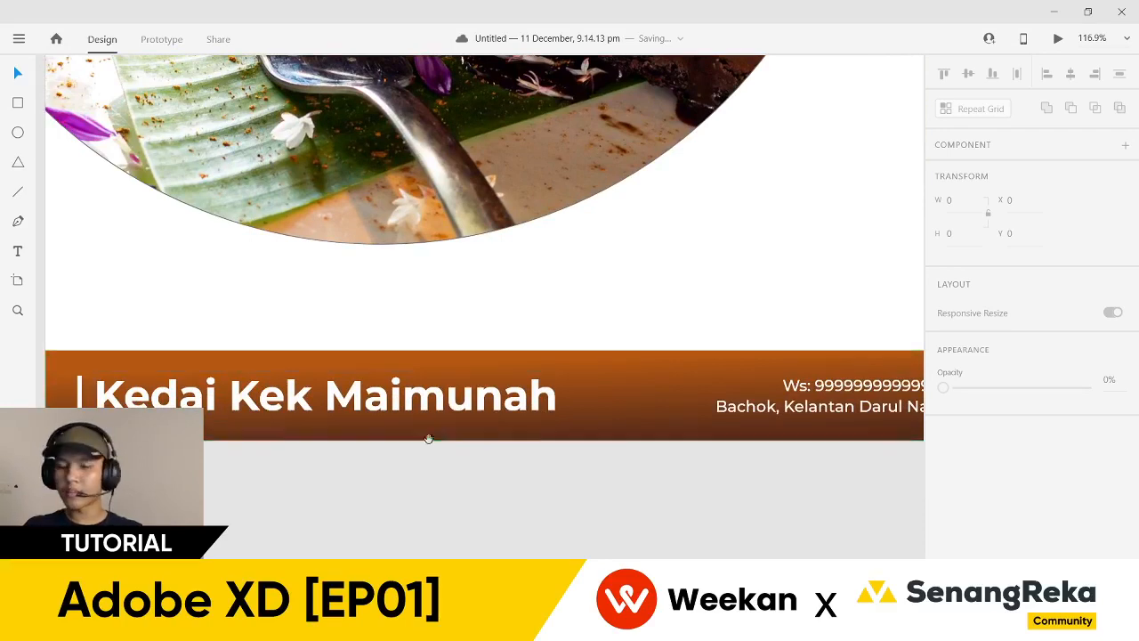
scroll(440, 440, "down", 2)
scroll(555, 461, "down", 6)
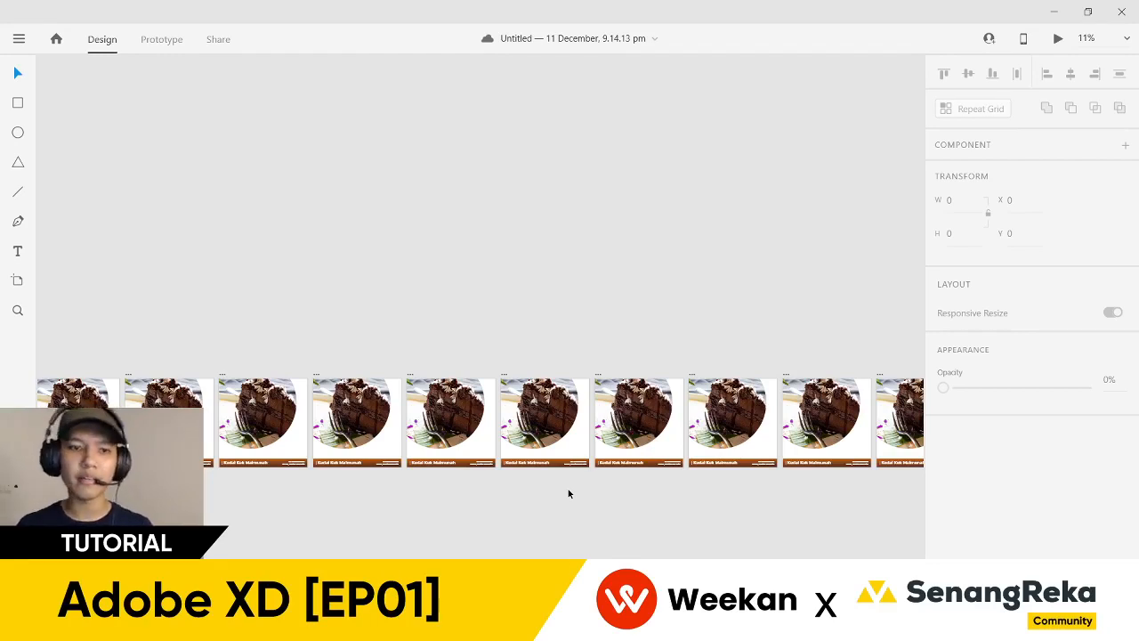
scroll(671, 450, "down", 1)
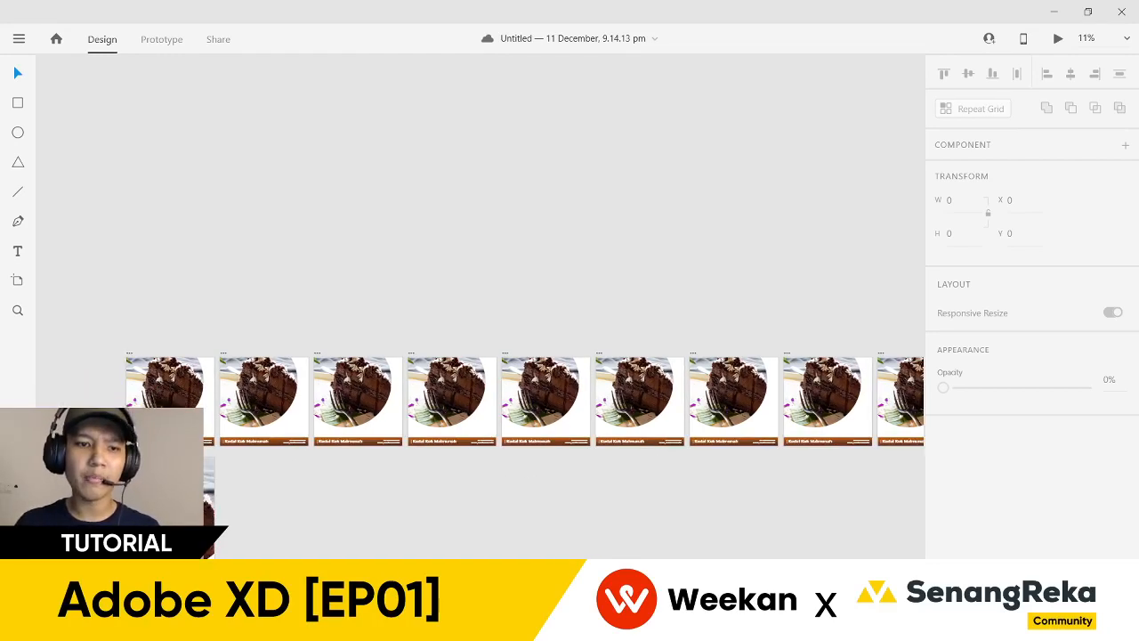
scroll(570, 401, "up", 5)
scroll(570, 400, "down", 3)
scroll(575, 488, "down", 4)
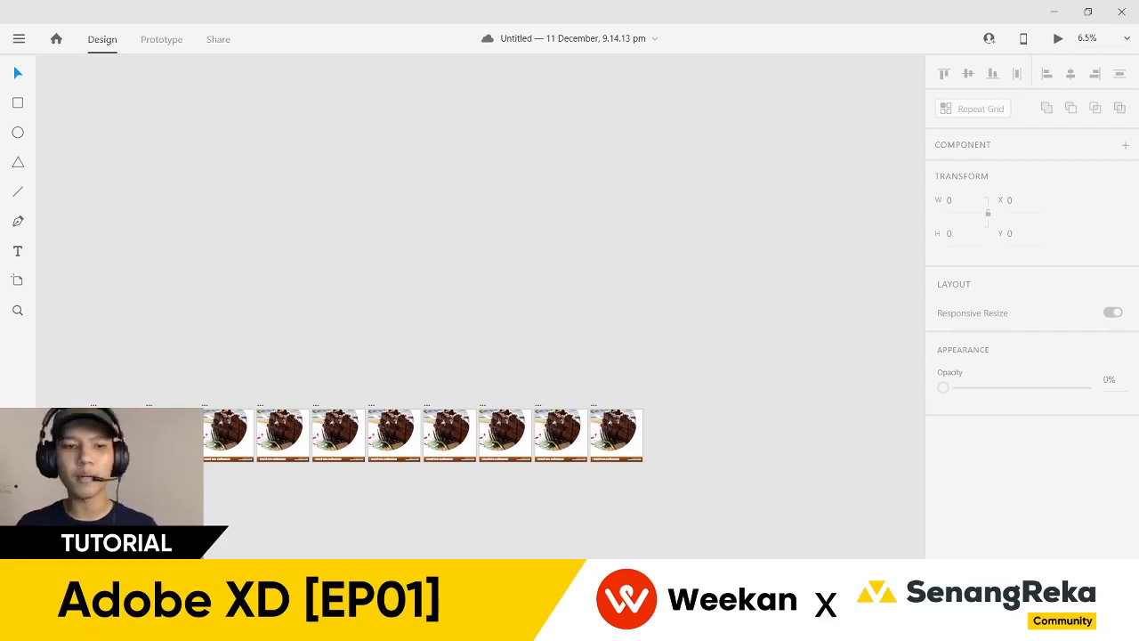
scroll(356, 466, "up", 3)
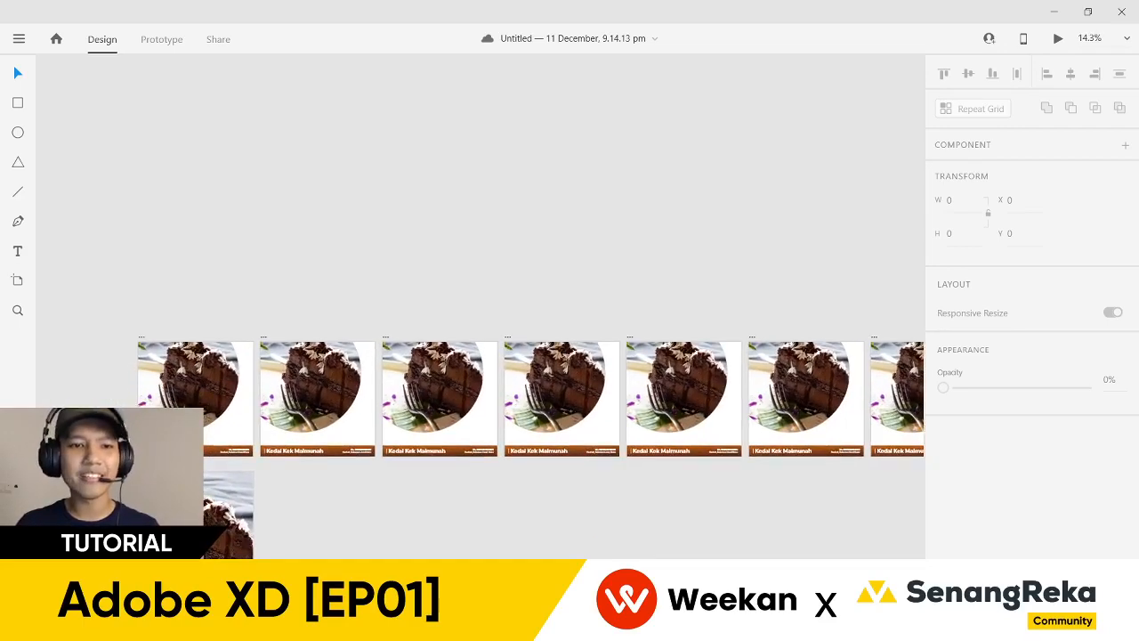
scroll(336, 443, "up", 5)
scroll(336, 442, "up", 2)
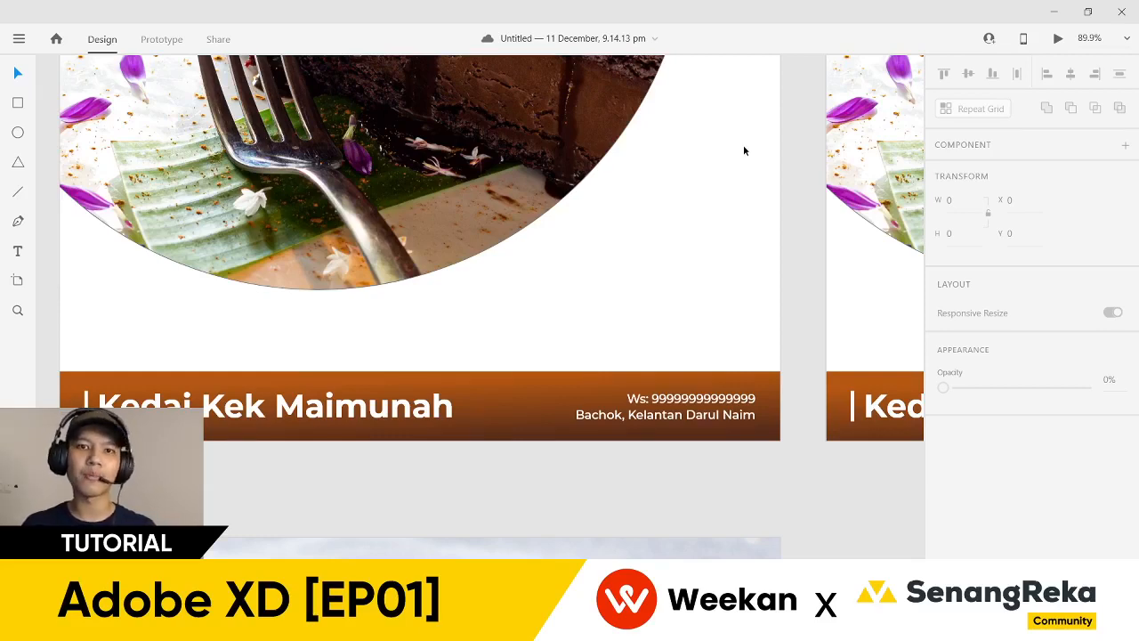
scroll(457, 297, "down", 2)
scroll(385, 383, "up", 1)
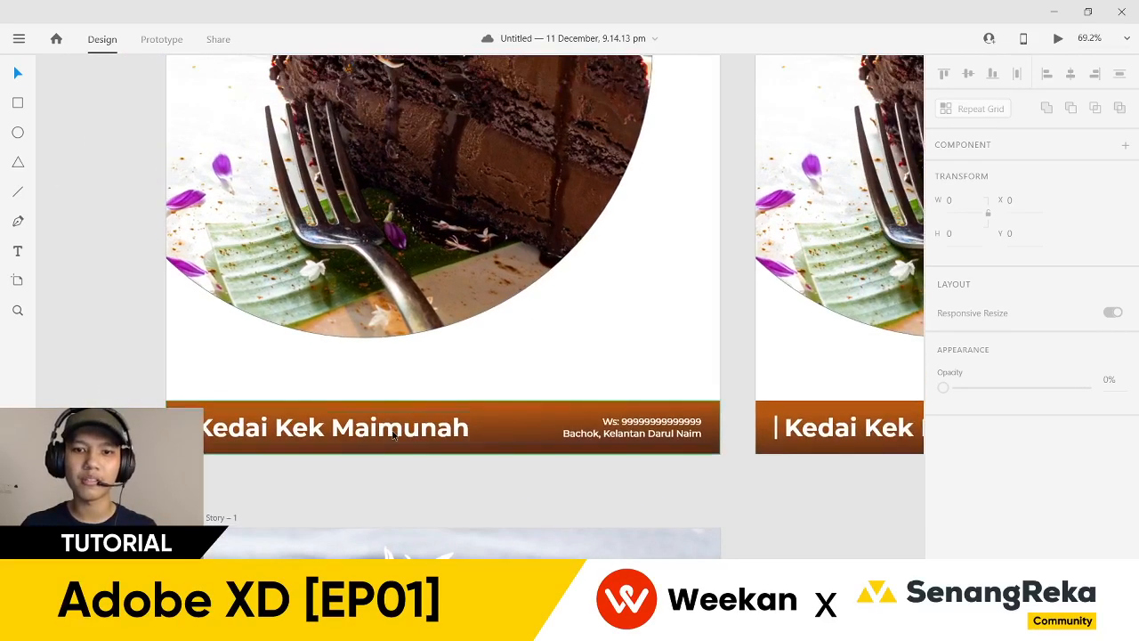
- Pan and scroll the canvas to the second post's footer phone and address lines
left_click(507, 442)
left_click(506, 483)
key("ctrl+z")
left_click(518, 485)
scroll(682, 490, "down", 3)
scroll(343, 490, "up", 3)
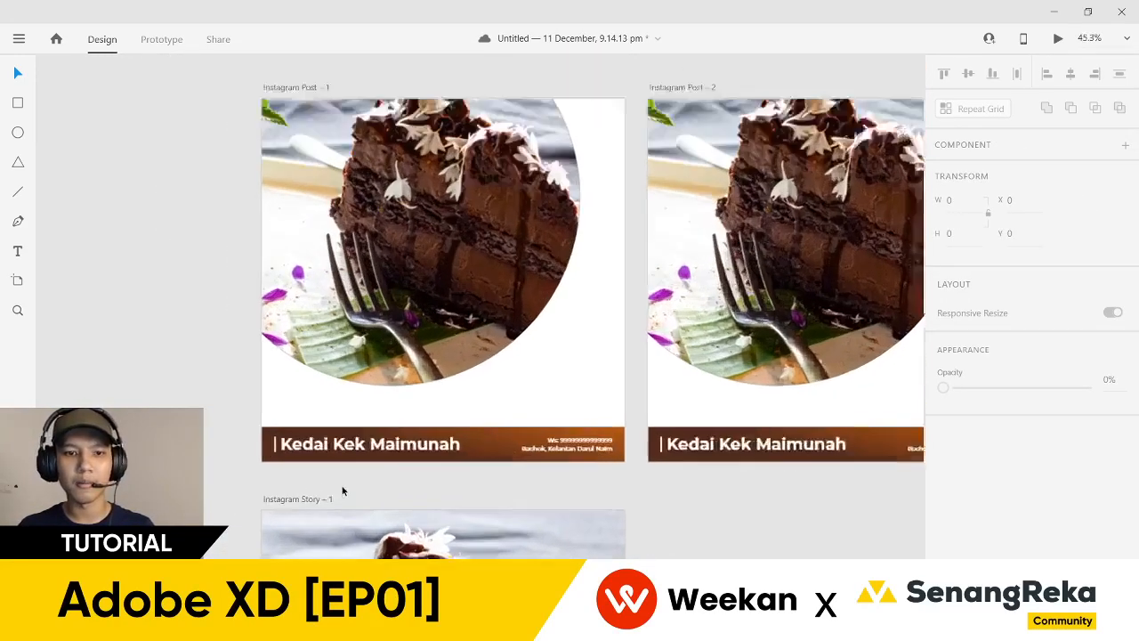
scroll(380, 491, "right", 4)
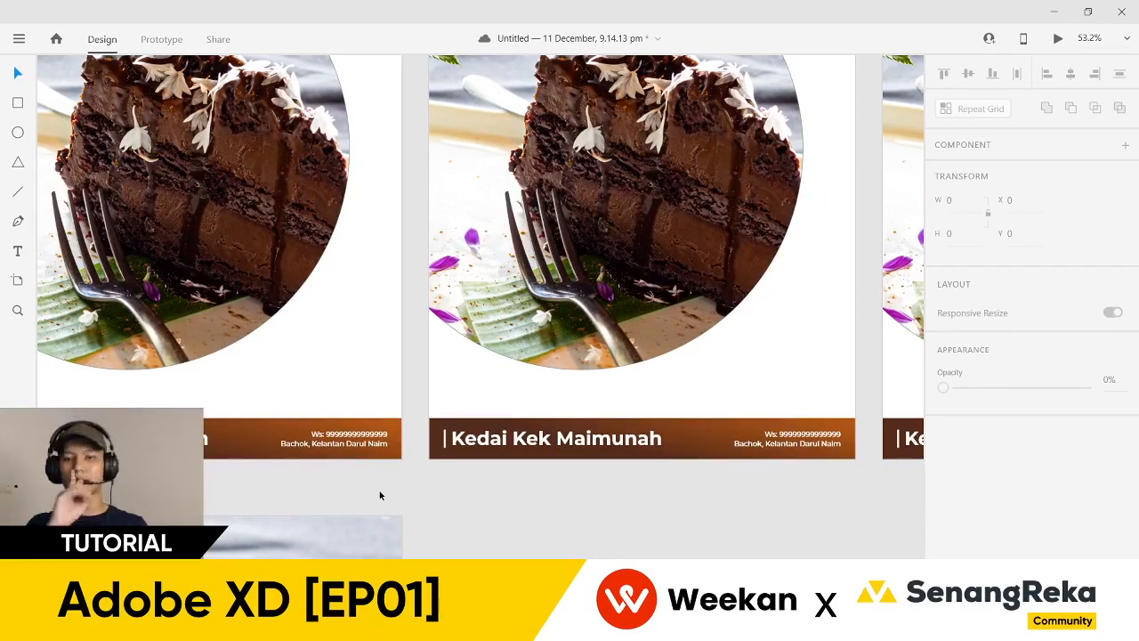
left_click_drag(333, 477, 348, 480)
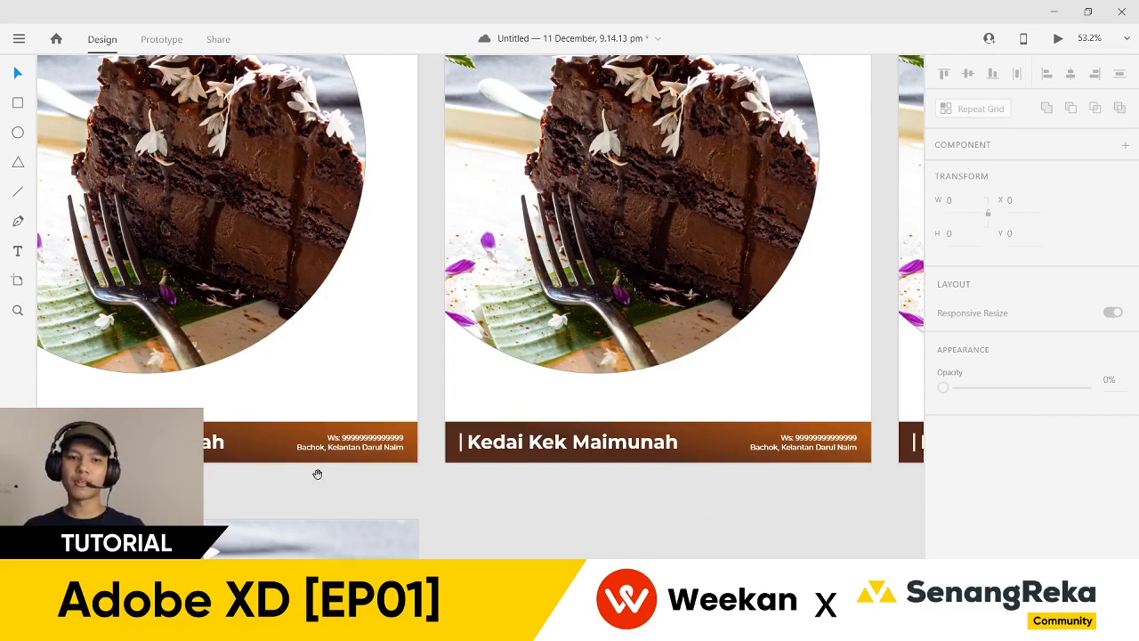
left_click_drag(192, 455, 446, 464)
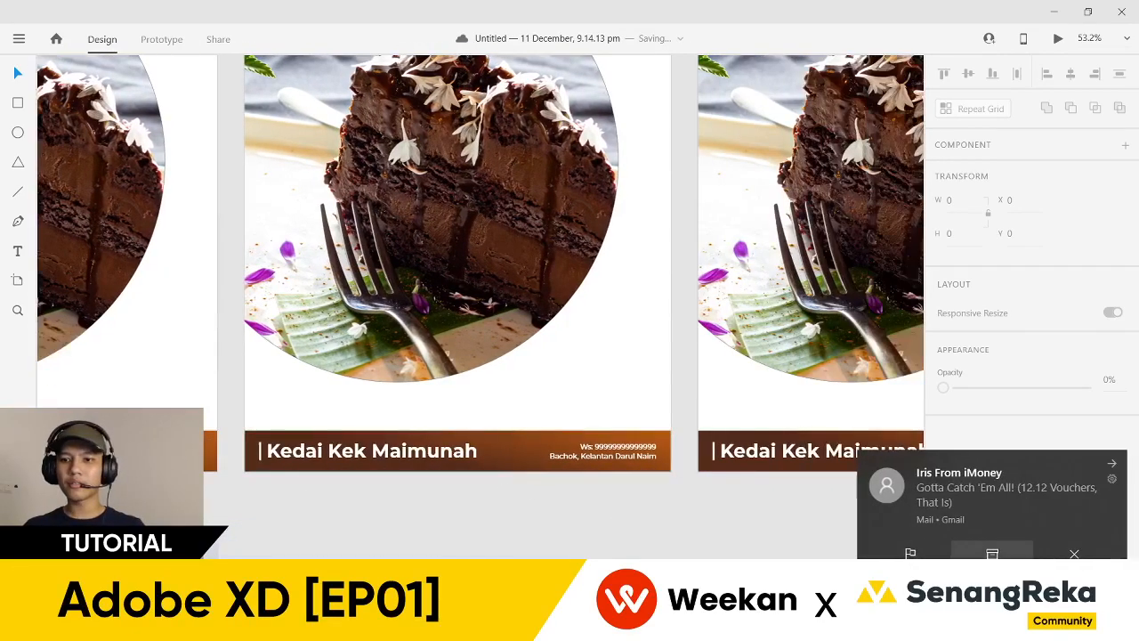
scroll(437, 493, "right", 2)
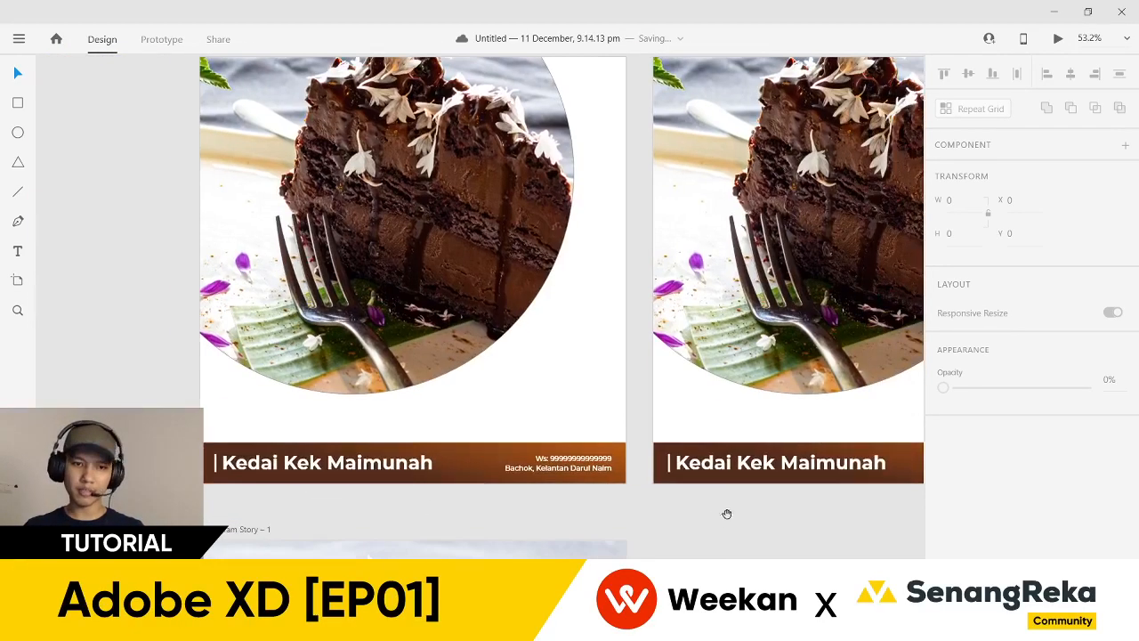
scroll(559, 511, "right", 5)
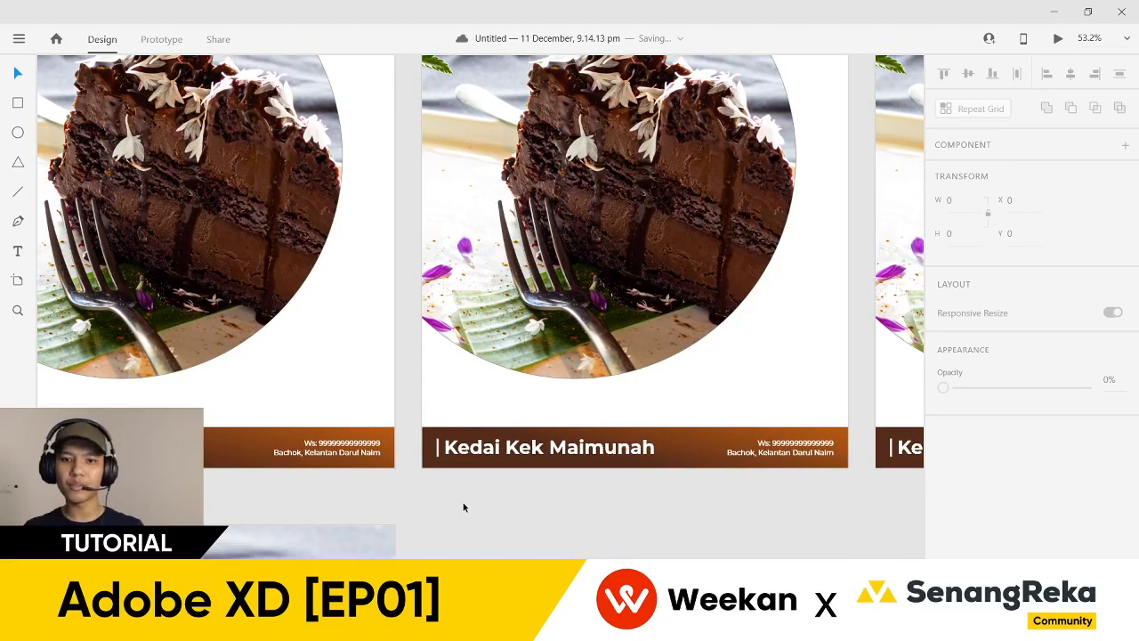
scroll(463, 506, "up", 5)
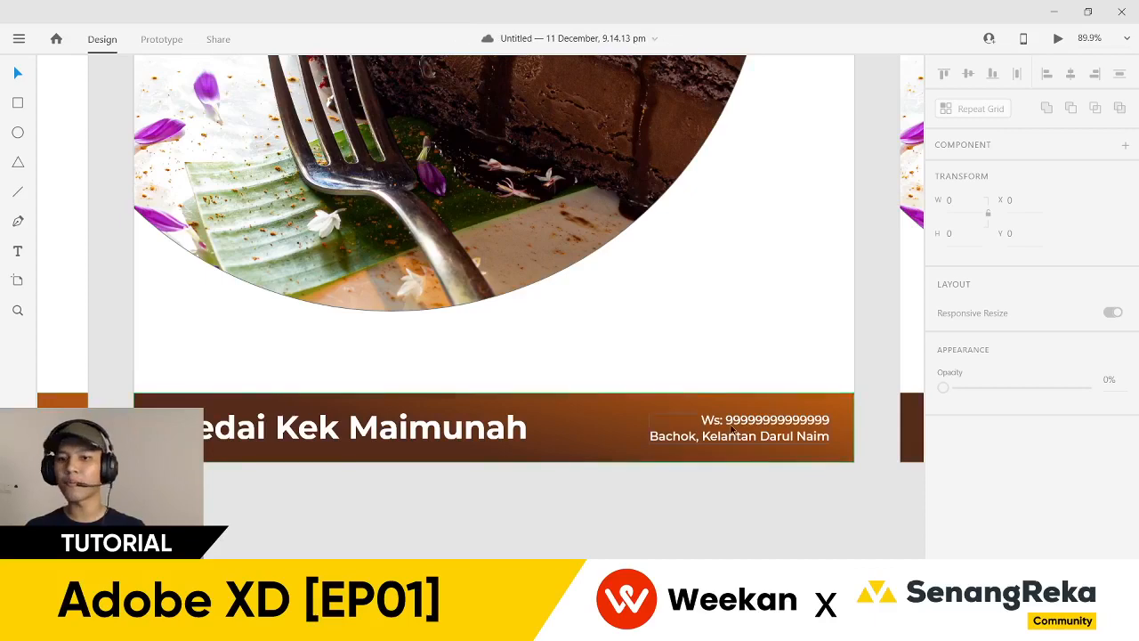
scroll(721, 424, "up", 5)
- Insert '(Product 1) ' ahead of 'Ws:' in the second post's footer contact line
left_click(697, 418)
double_click(697, 418)
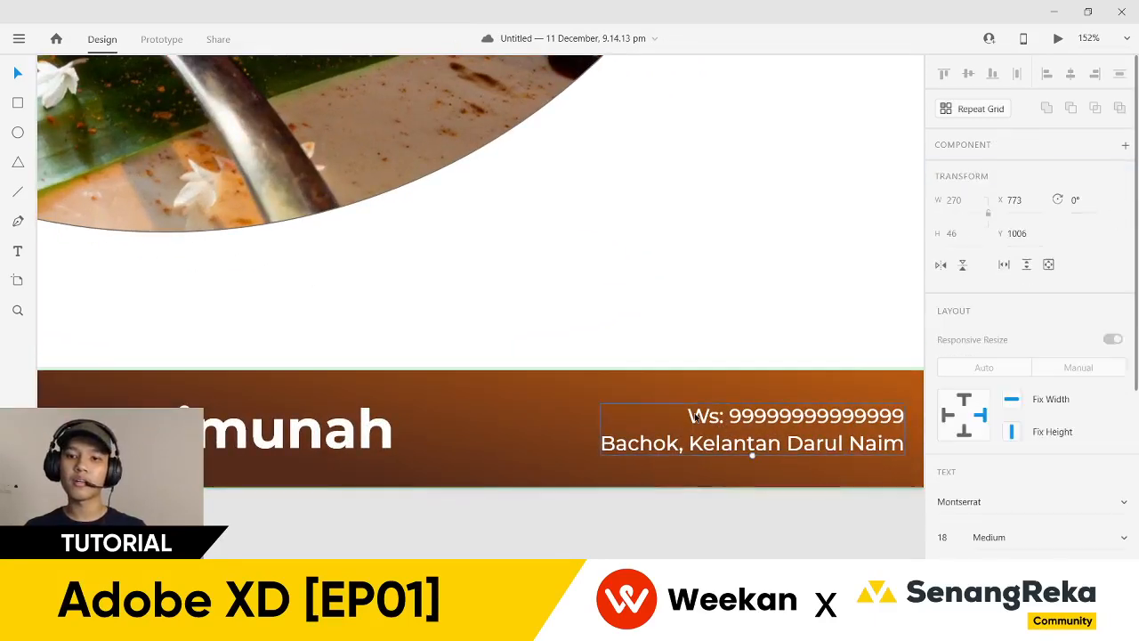
double_click(695, 418)
triple_click(688, 418)
left_click(688, 418)
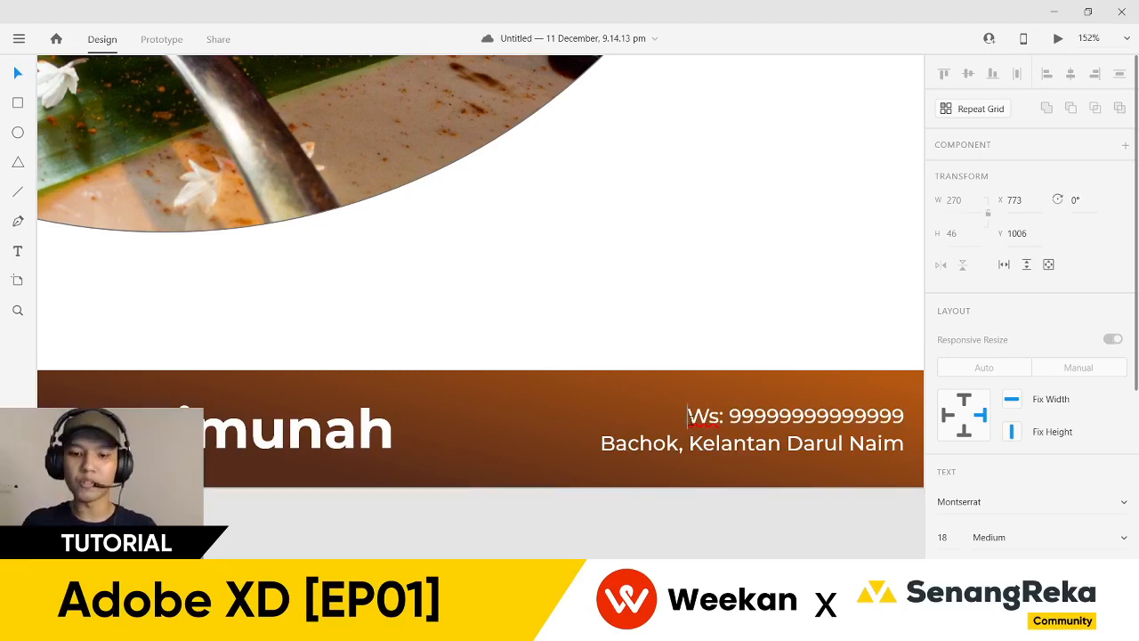
type("Product ")
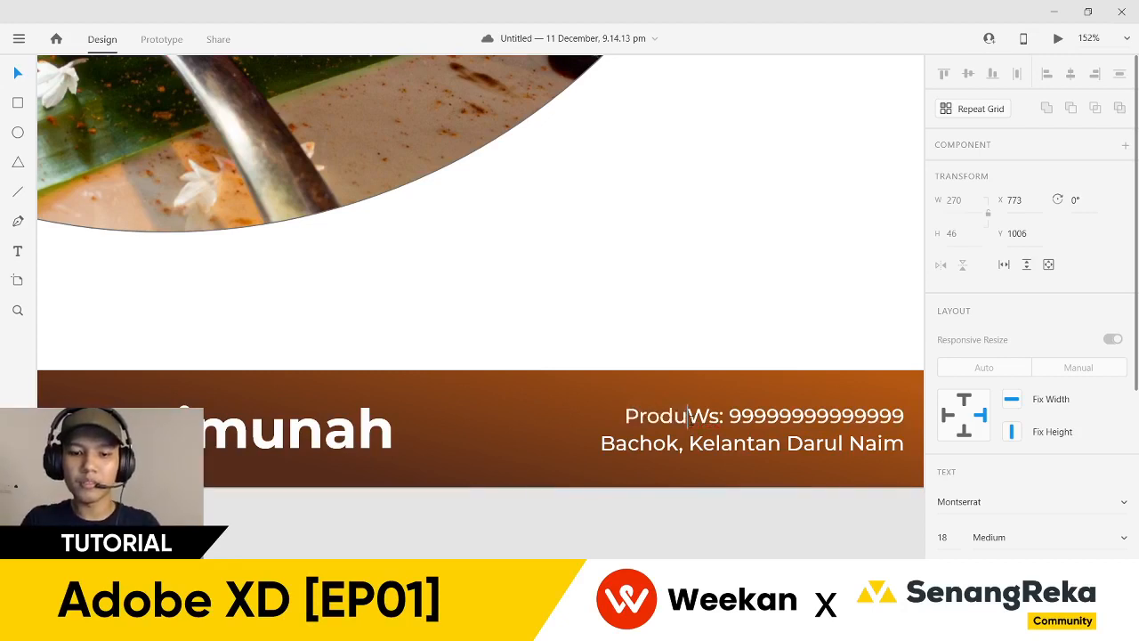
type("1")
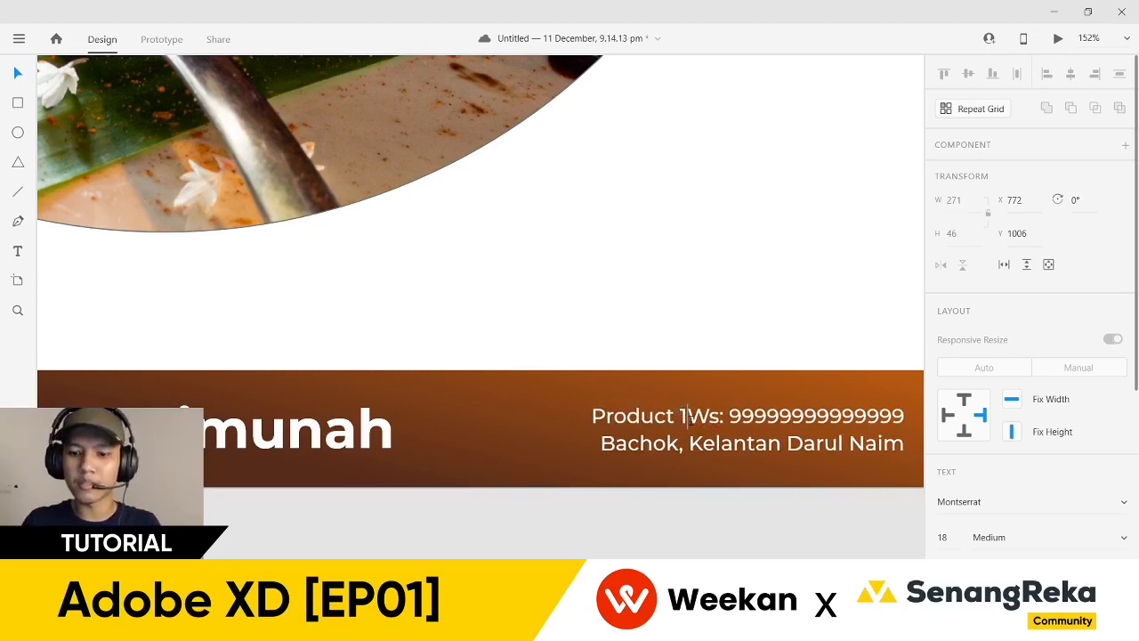
type(") ")
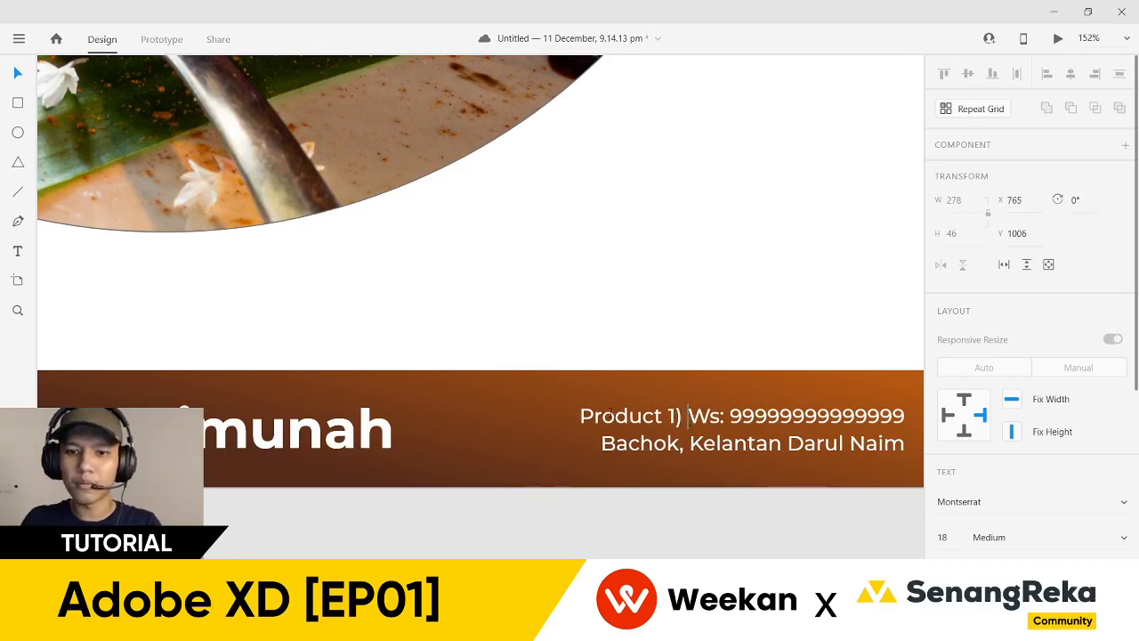
type("(")
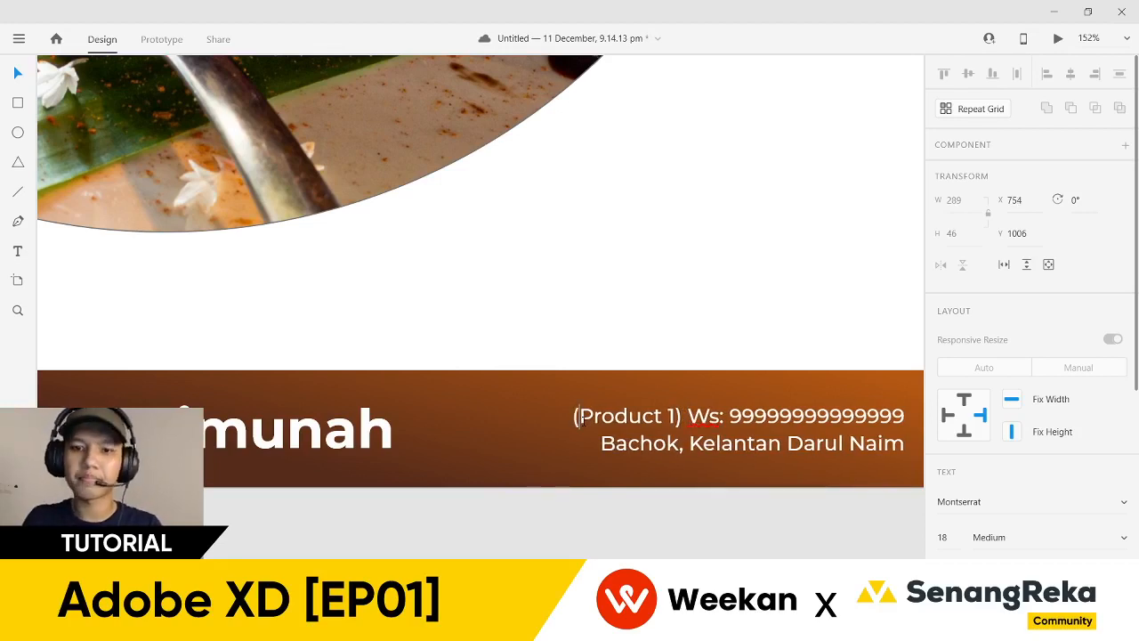
key("Escape")
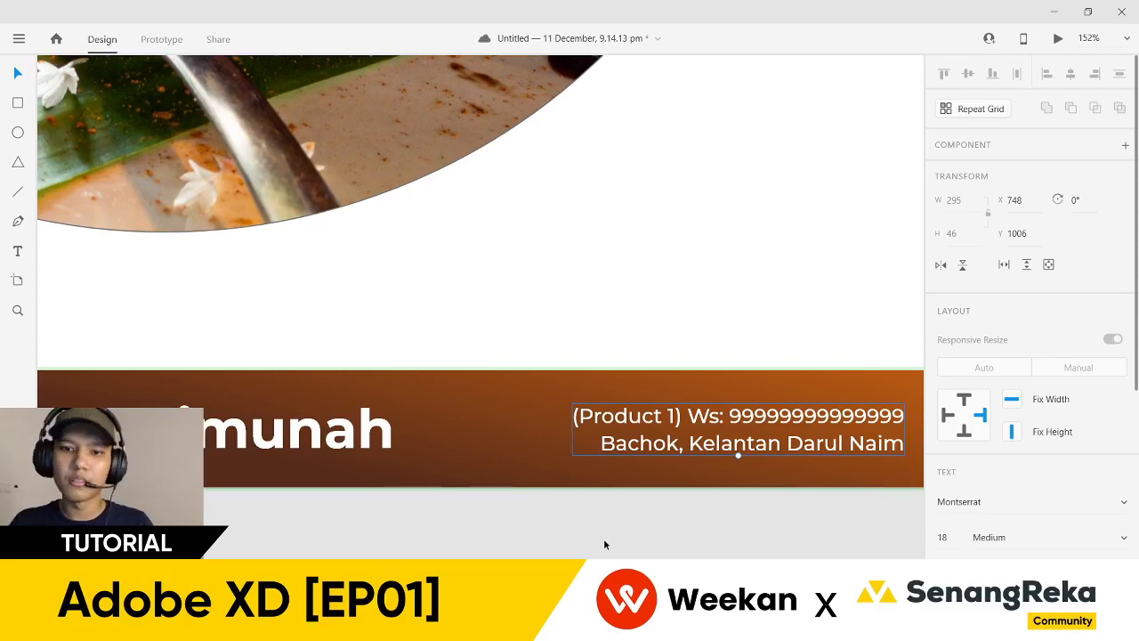
key("Escape")
scroll(603, 539, "down", 5)
left_click_drag(529, 553, 693, 520)
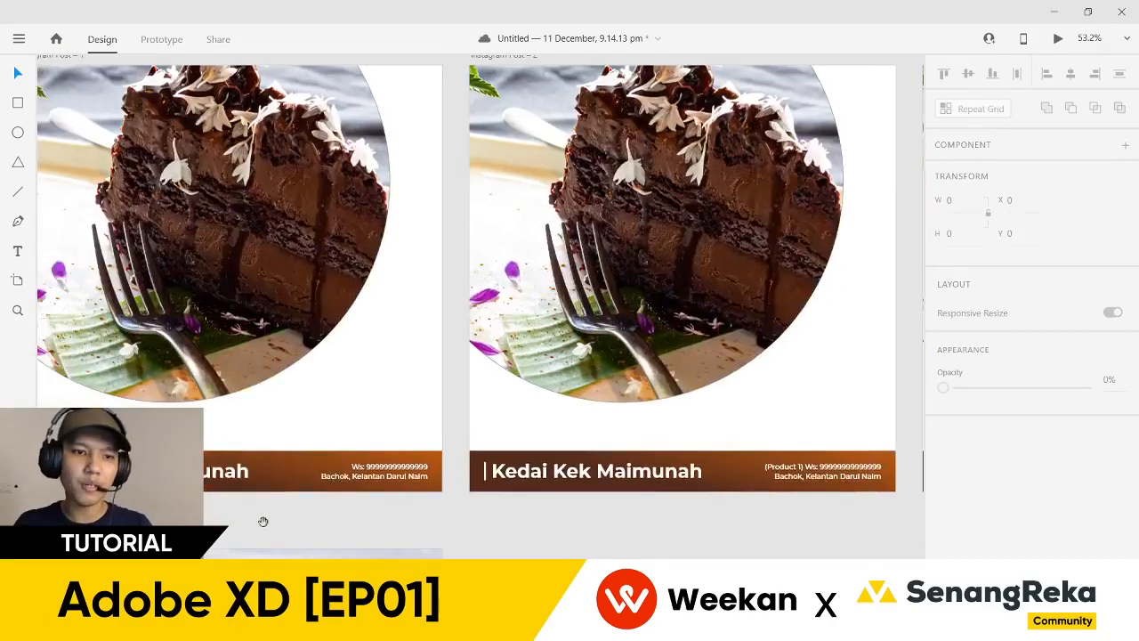
left_click_drag(266, 520, 517, 456)
scroll(675, 382, "up", 5)
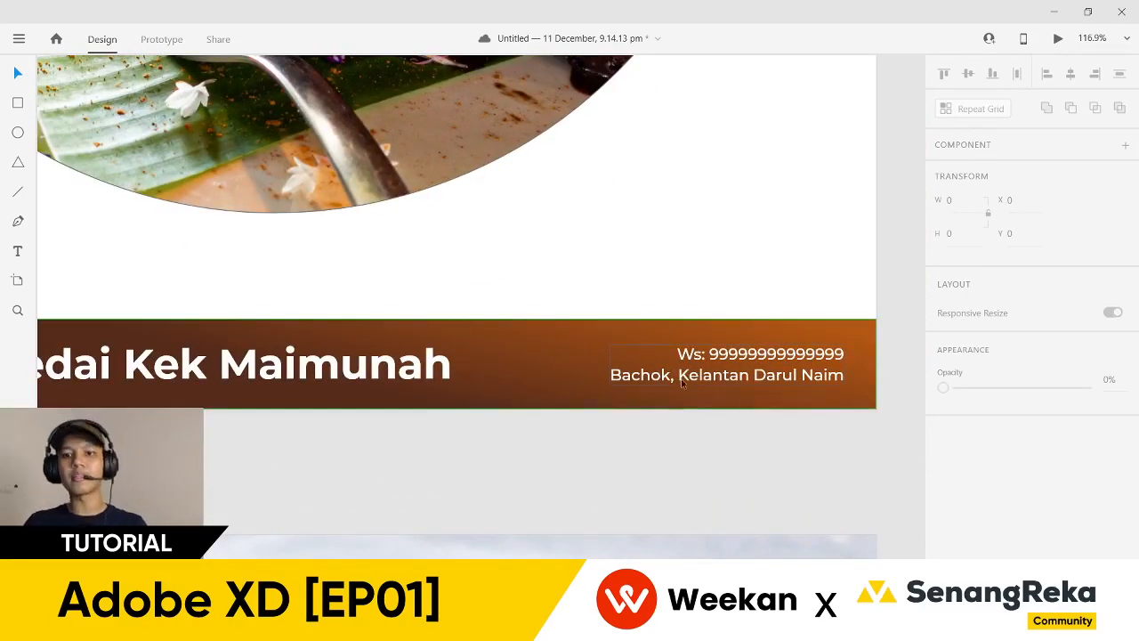
scroll(682, 388, "right", 3)
scroll(697, 373, "down", 5)
scroll(433, 335, "right", 5)
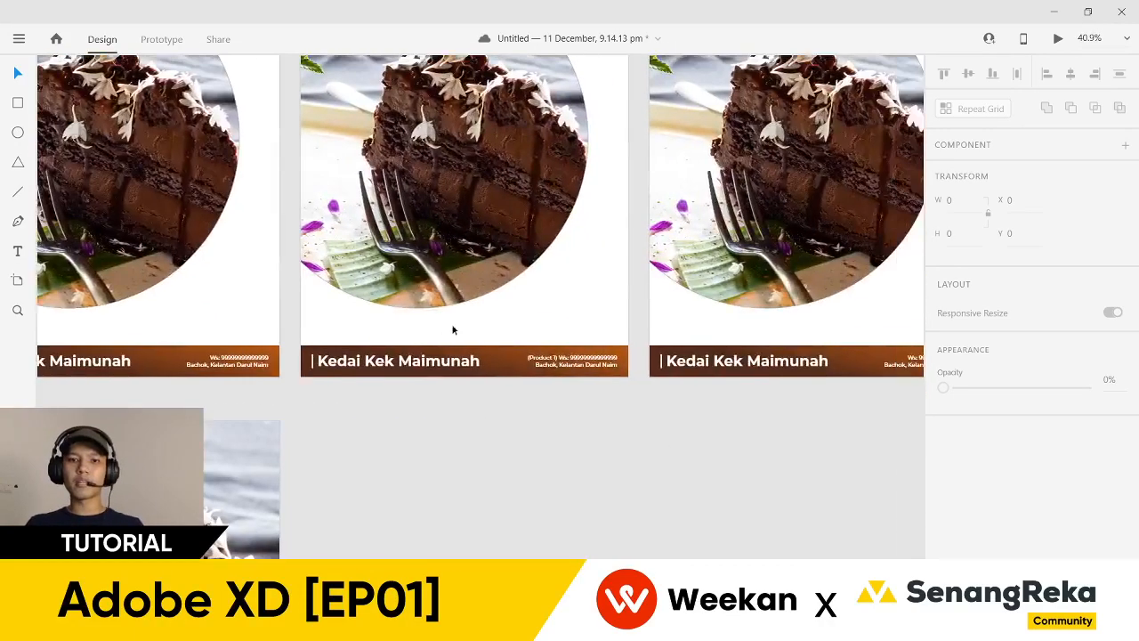
scroll(454, 327, "up", 2)
scroll(555, 289, "up", 3)
scroll(561, 422, "down", 3)
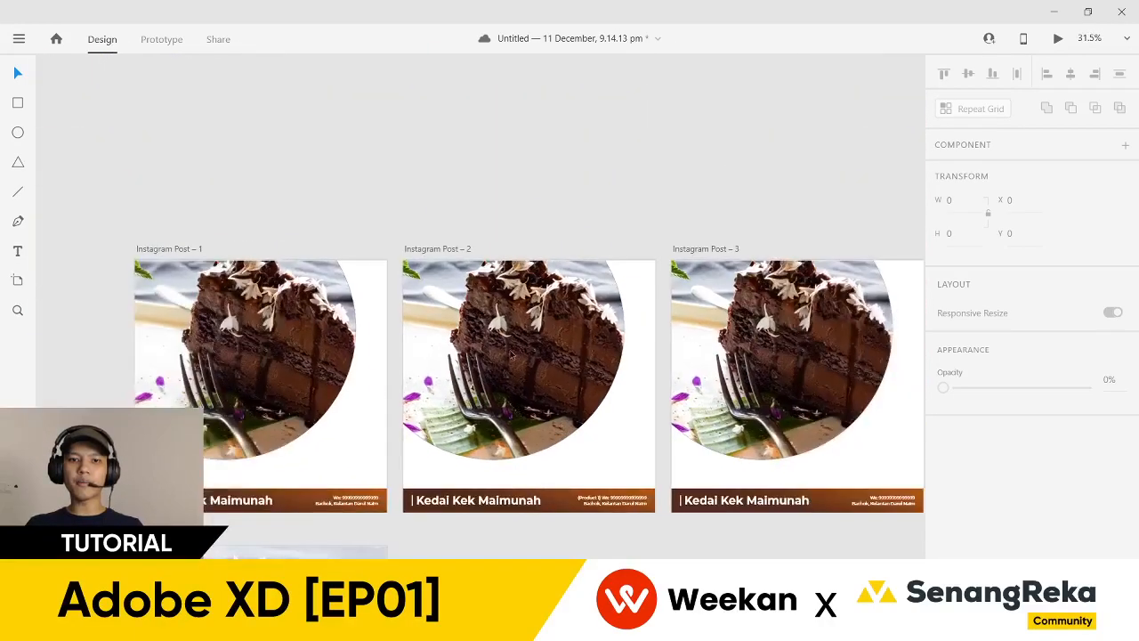
scroll(560, 471, "down", 2)
scroll(623, 450, "right", 1)
scroll(663, 438, "right", 2)
scroll(570, 441, "up", 2)
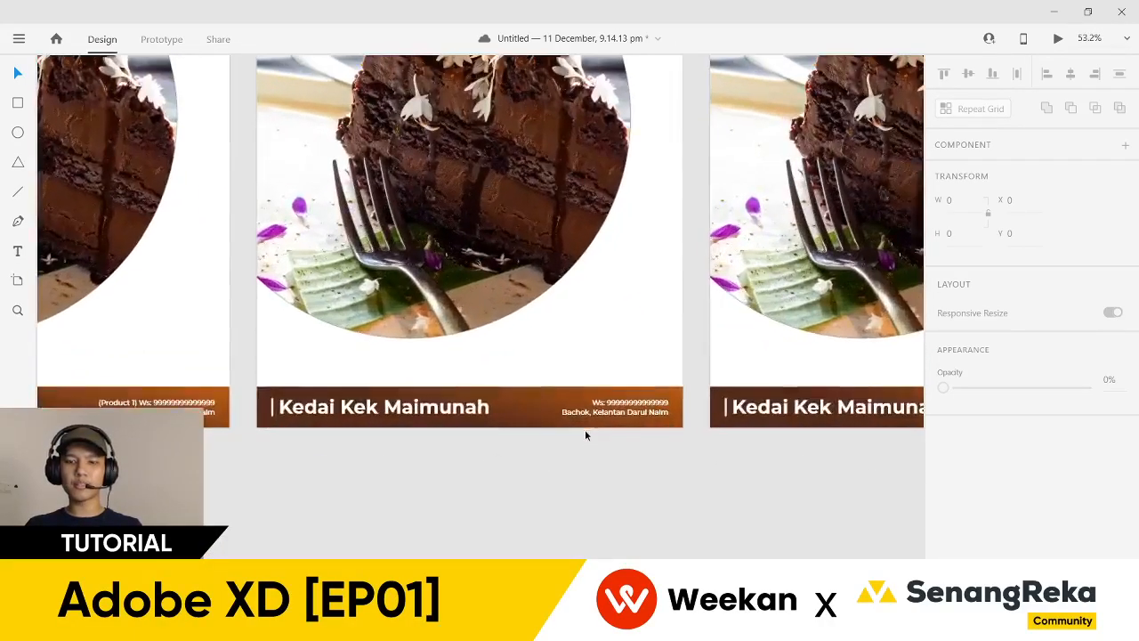
scroll(585, 430, "right", 3)
scroll(696, 433, "down", 2)
scroll(534, 453, "left", 3)
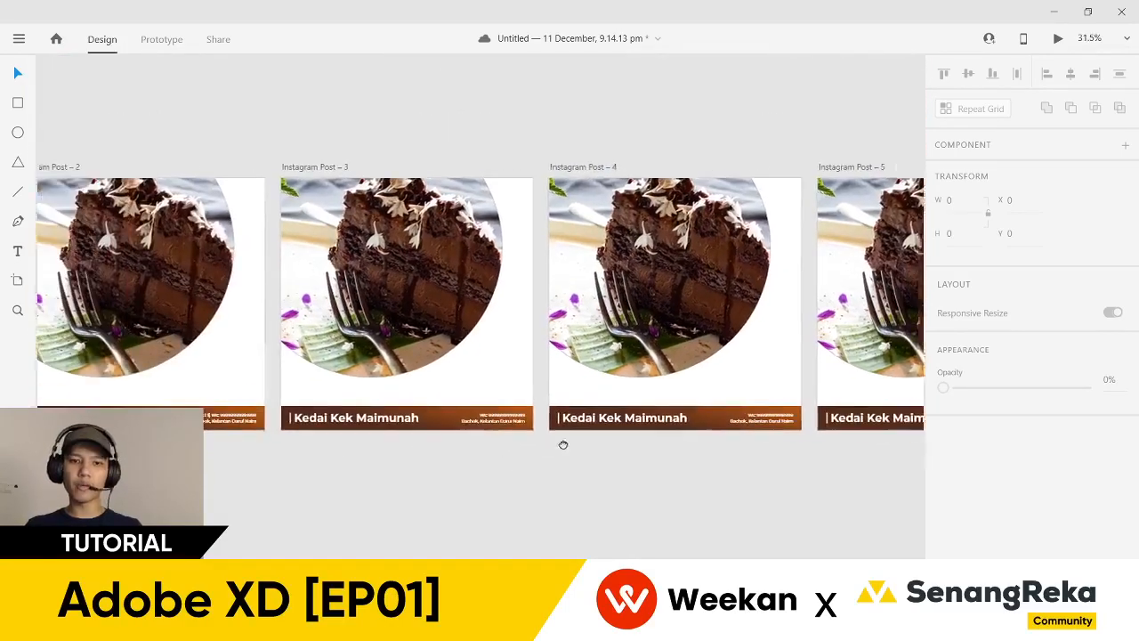
scroll(295, 445, "down", 1)
scroll(311, 392, "up", 5)
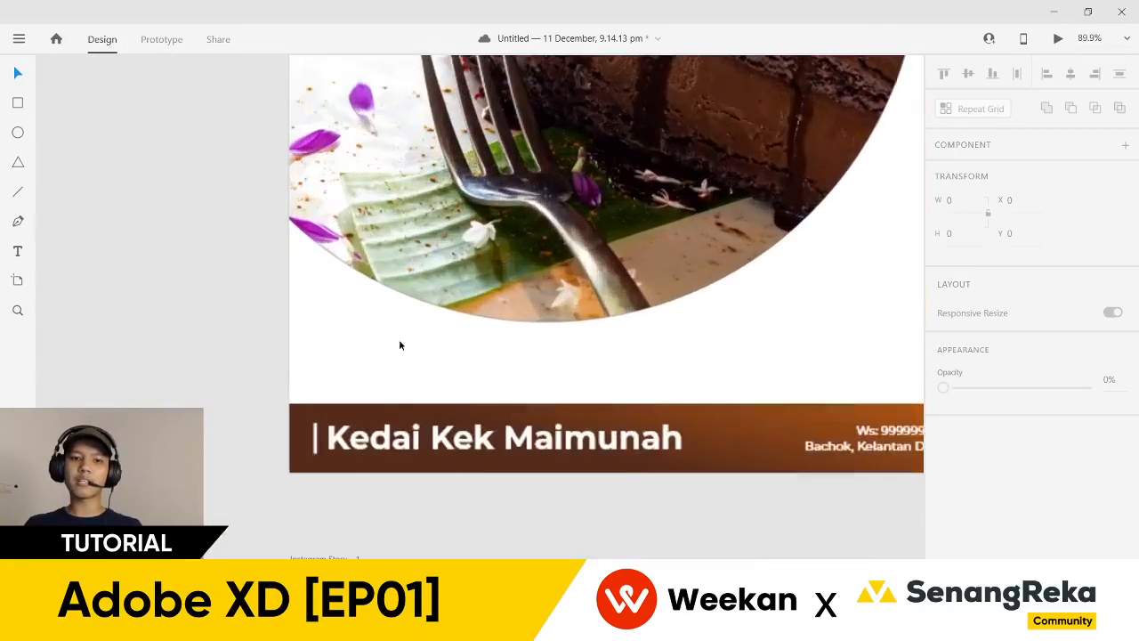
left_click(373, 408)
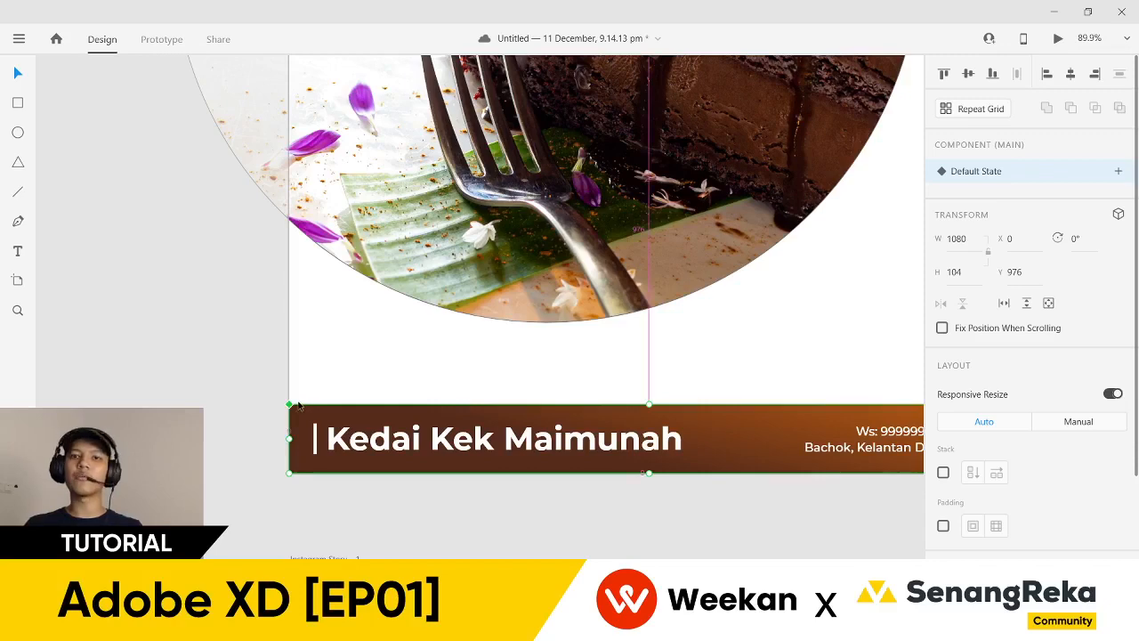
scroll(292, 409, "up", 2)
scroll(292, 406, "down", 2)
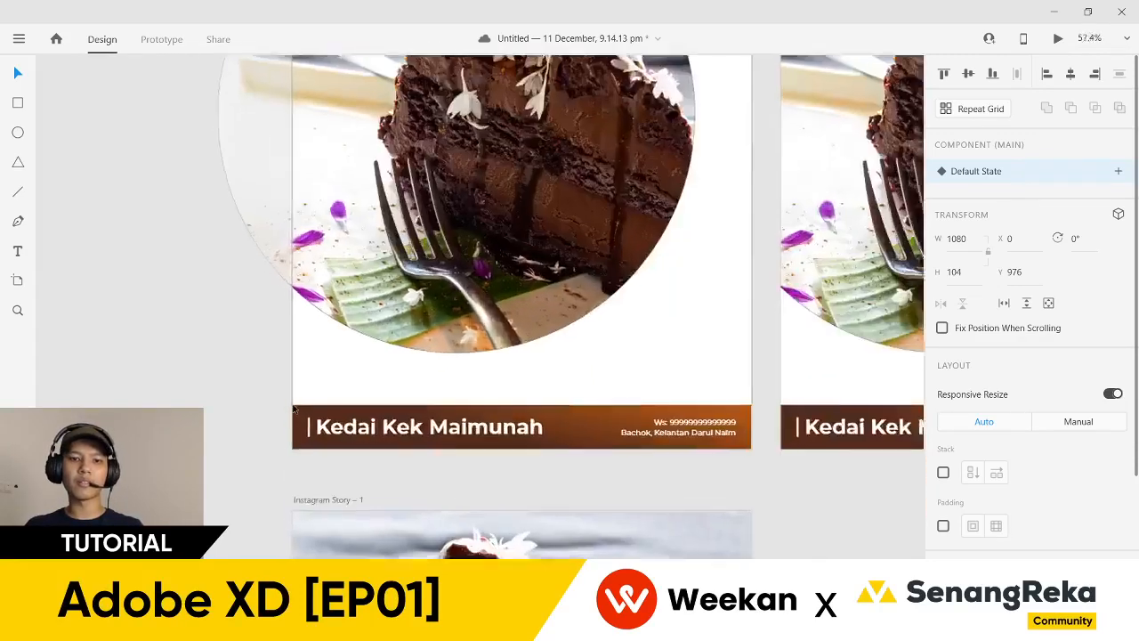
scroll(293, 406, "up", 4)
scroll(293, 407, "up", 6)
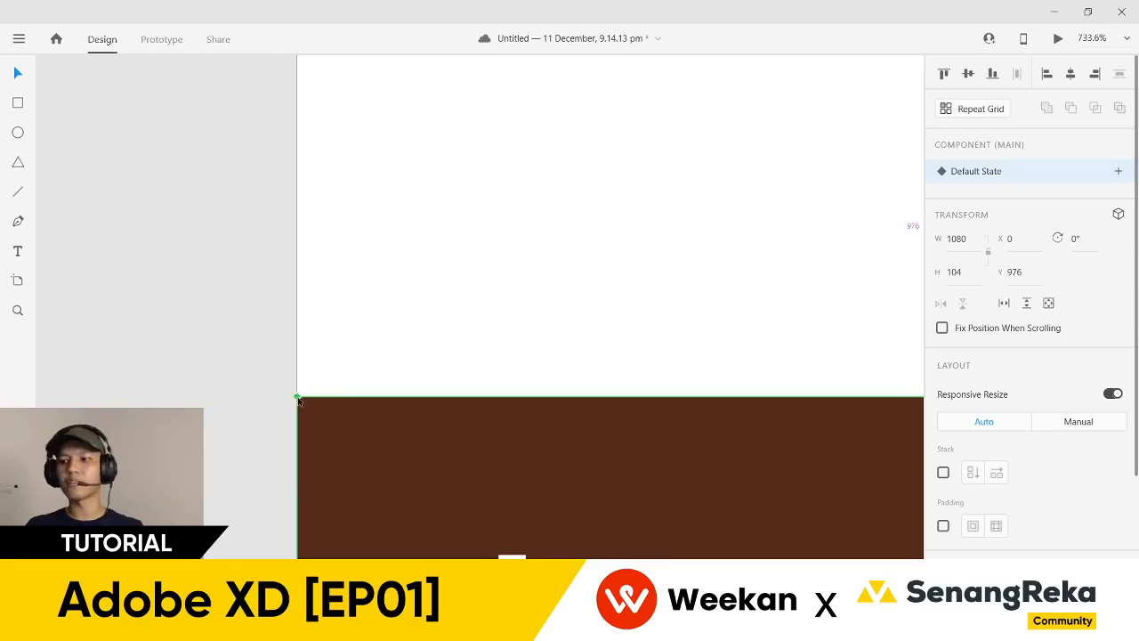
scroll(298, 398, "down", 12)
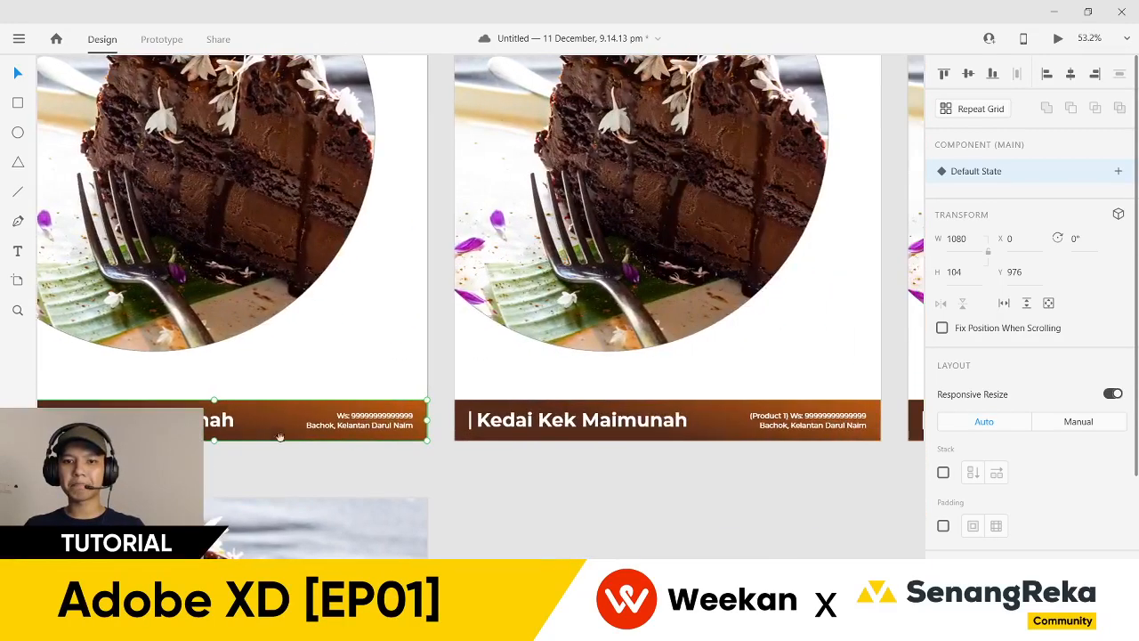
left_click_drag(558, 456, 422, 468)
scroll(549, 466, "down", 4)
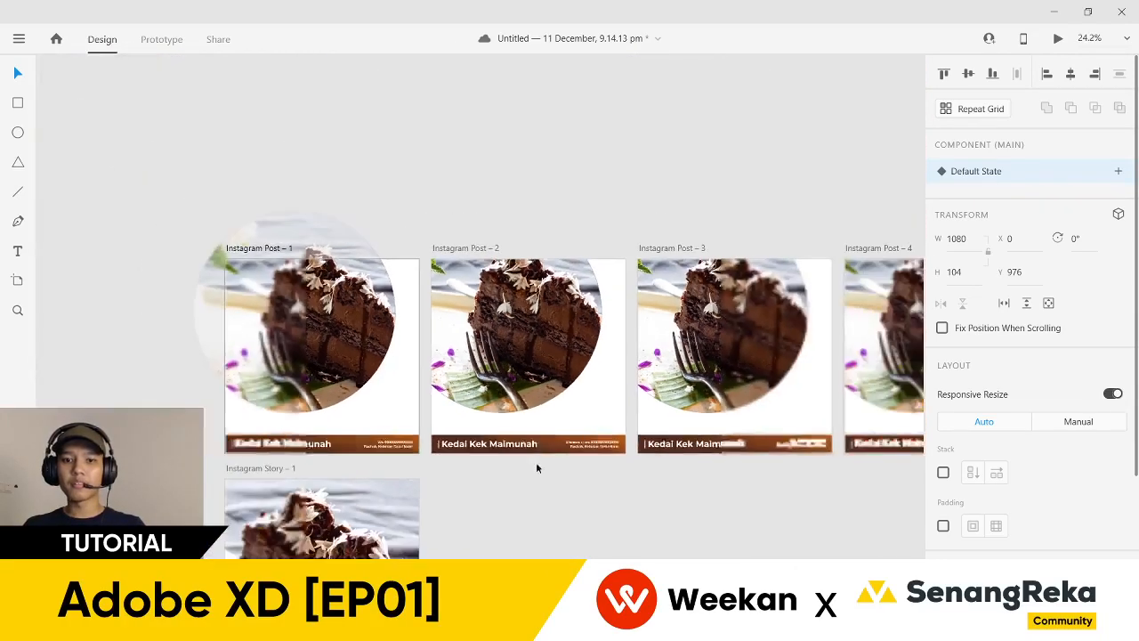
scroll(647, 491, "down", 5)
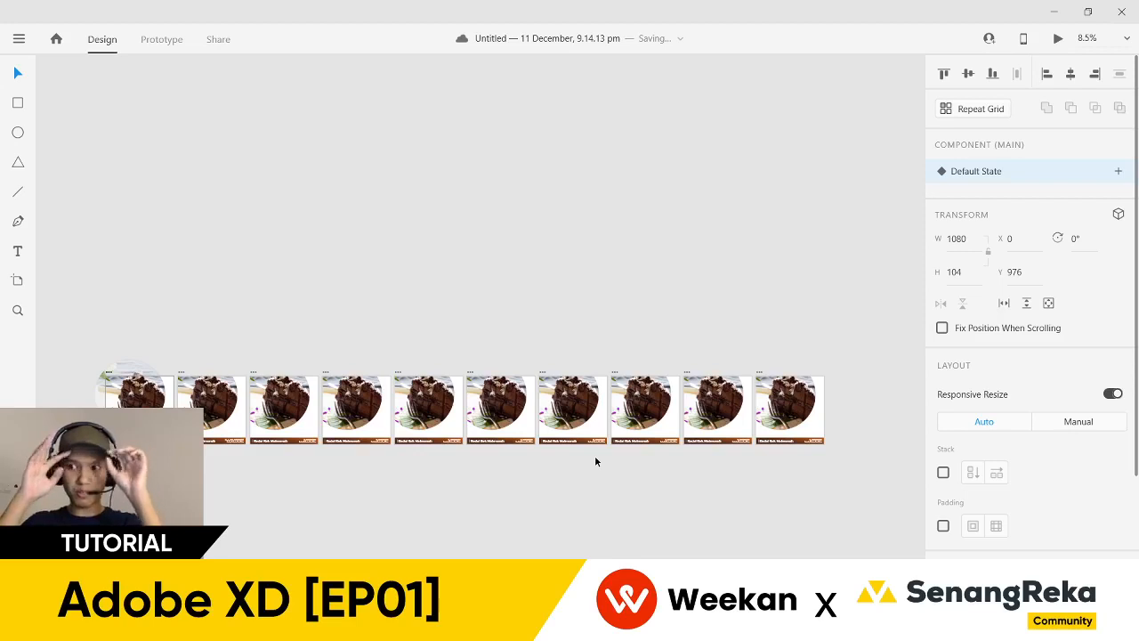
- Copy all ten post artboards into a new row above the originals
left_click_drag(92, 342, 779, 343)
left_click(663, 223)
scroll(565, 337, "up", 1)
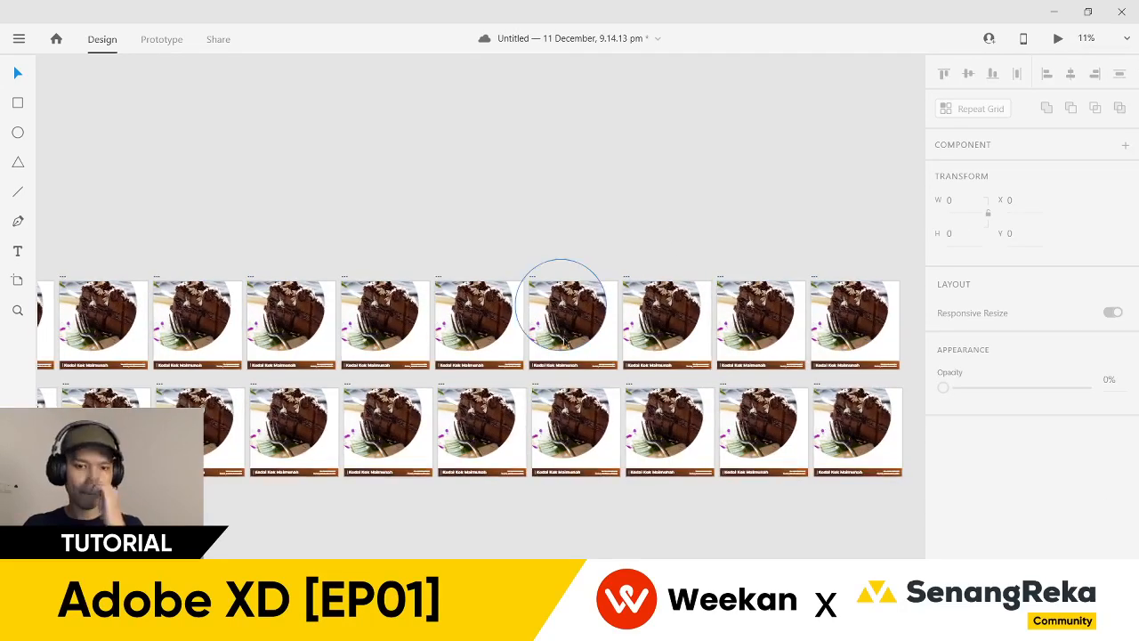
scroll(400, 521, "up", 3)
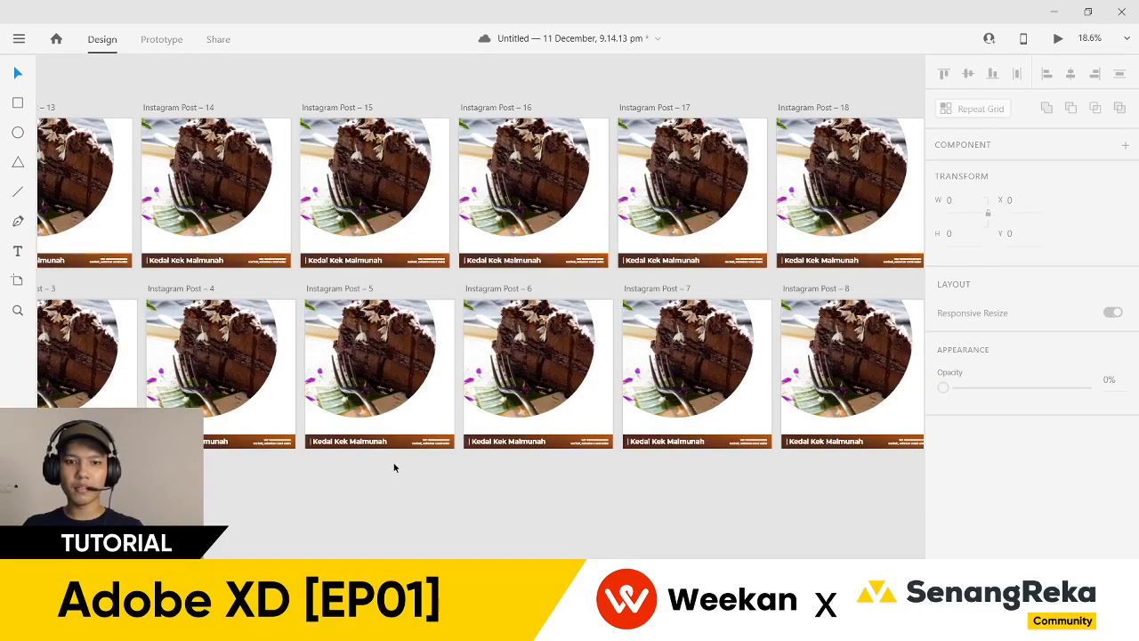
- Zoom into one post's footer banner and bring up its context menu
left_click_drag(351, 464, 378, 462)
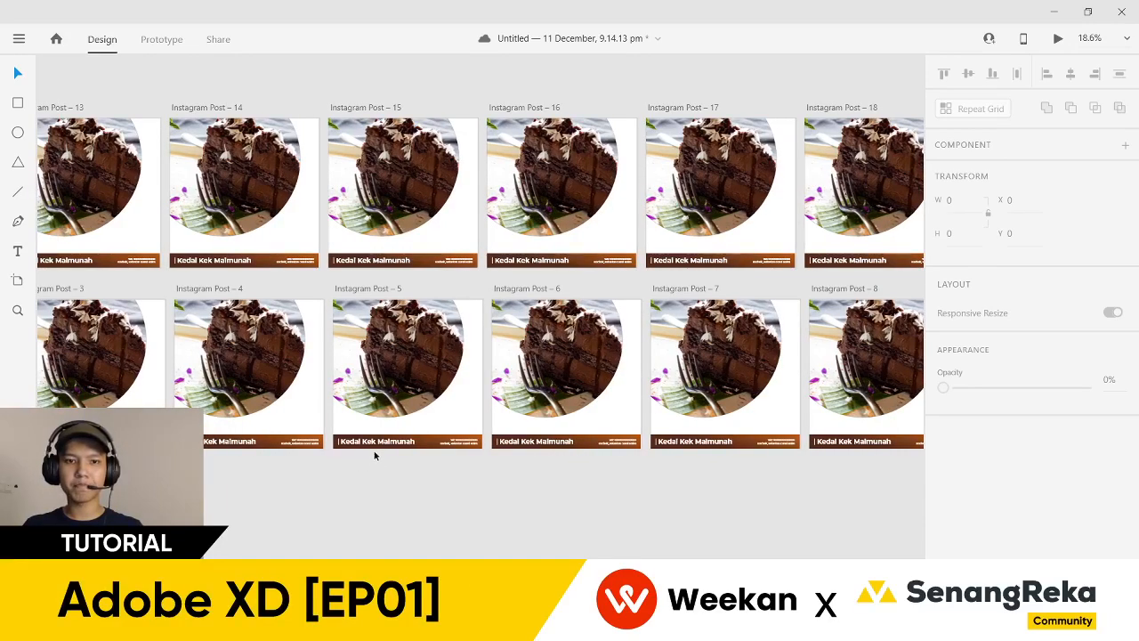
scroll(381, 258, "up", 3)
scroll(327, 280, "up", 2)
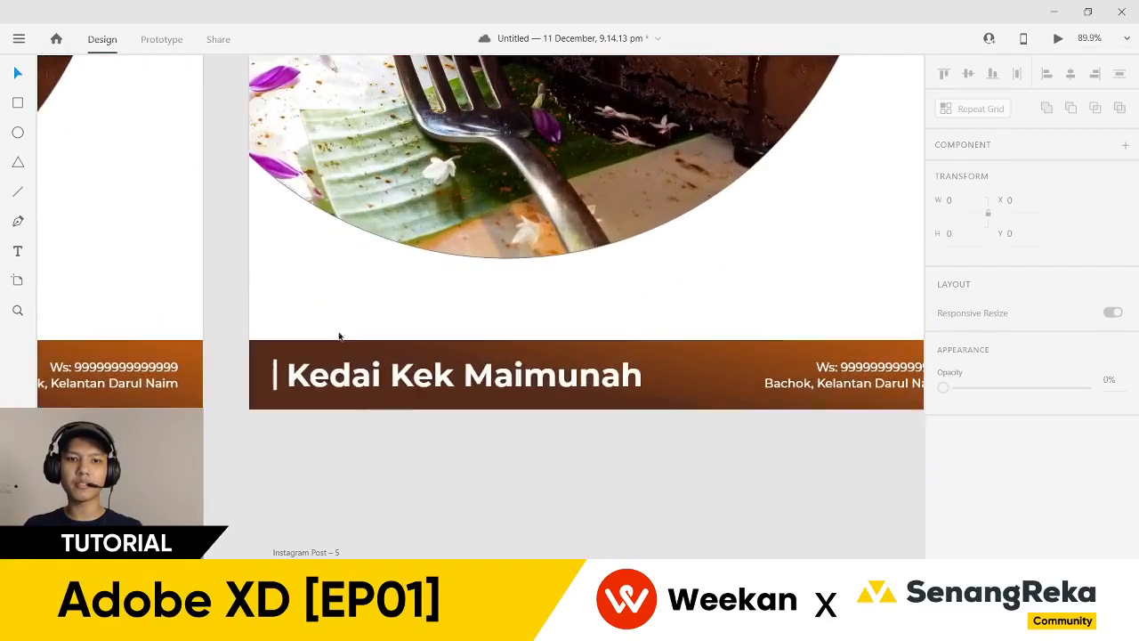
left_click(337, 347)
right_click(336, 348)
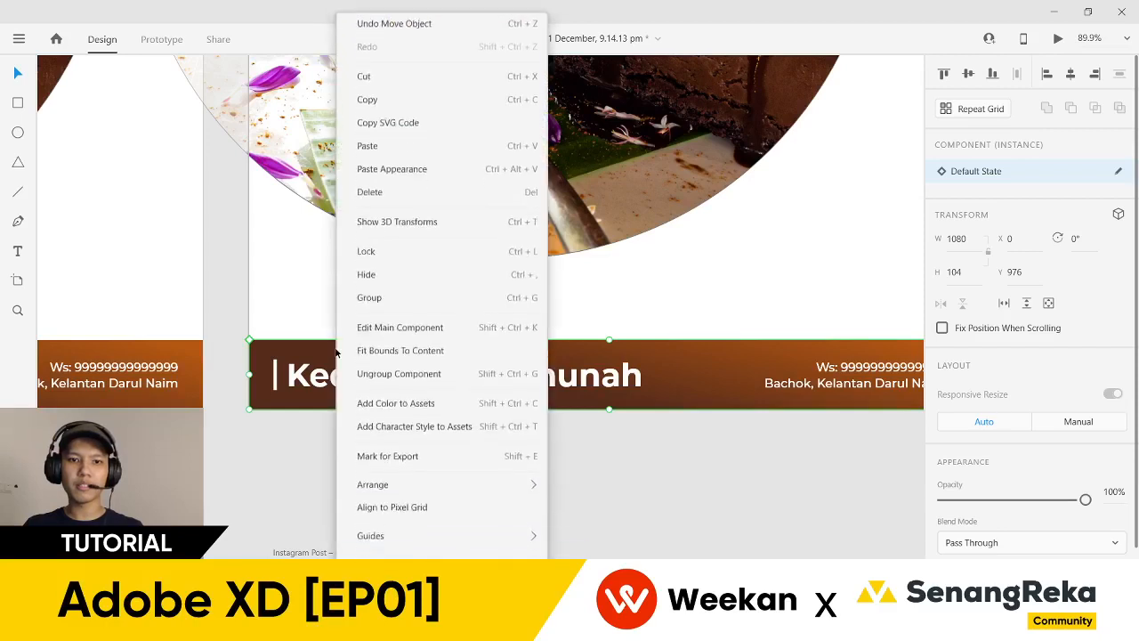
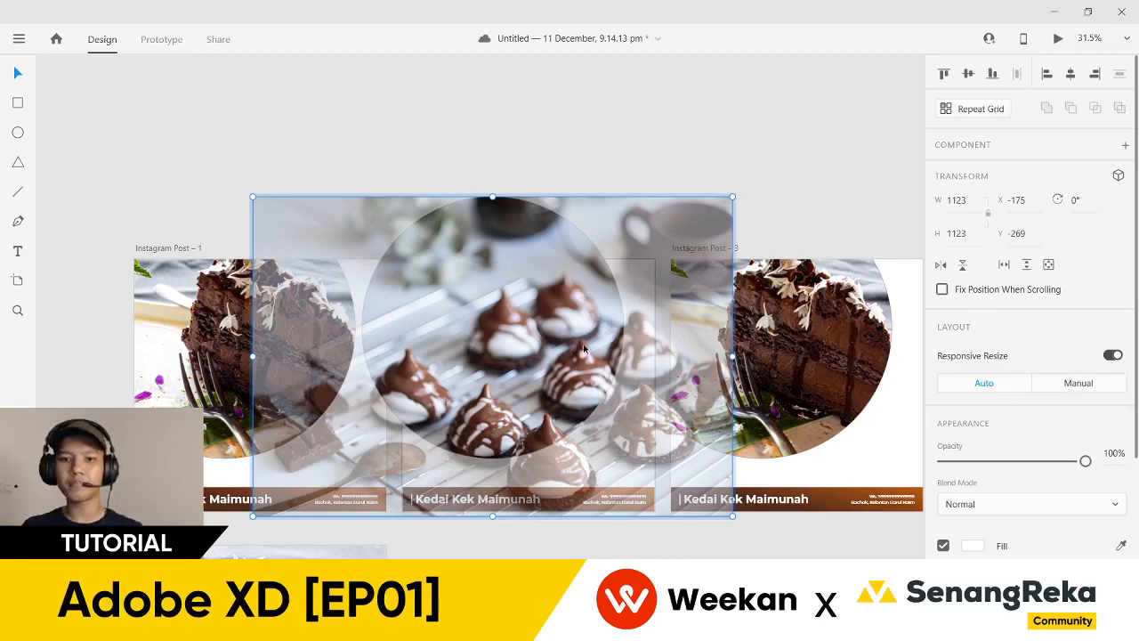
- Shift the meringue cookie photo up-left inside Instagram Post – 2's circle mask
left_click_drag(558, 355, 498, 302)
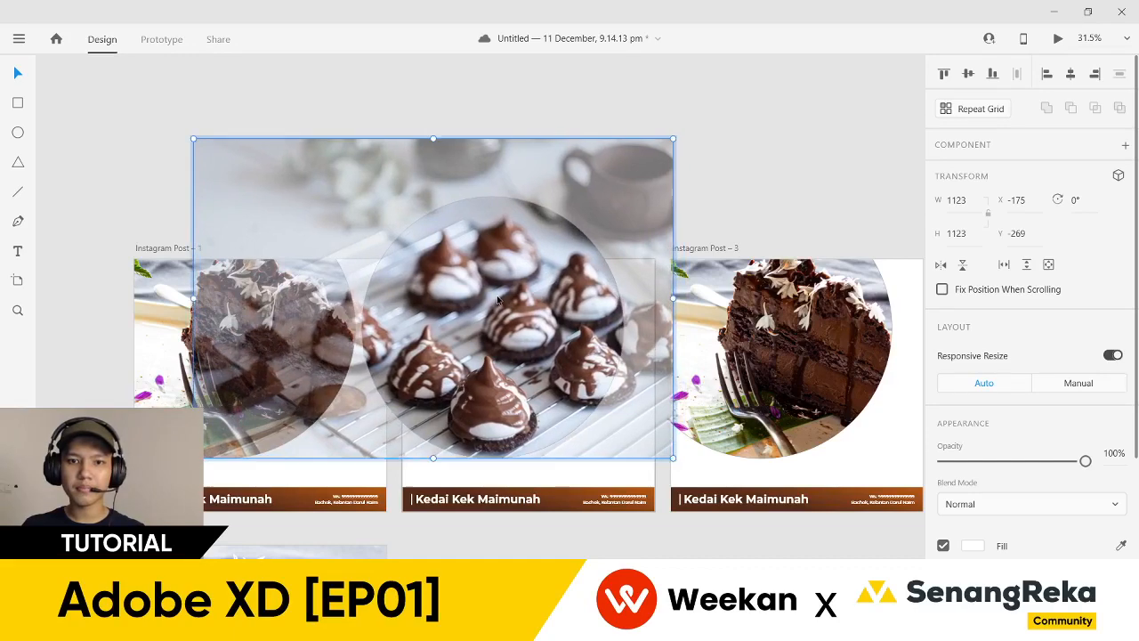
key("Escape")
key("Escape")
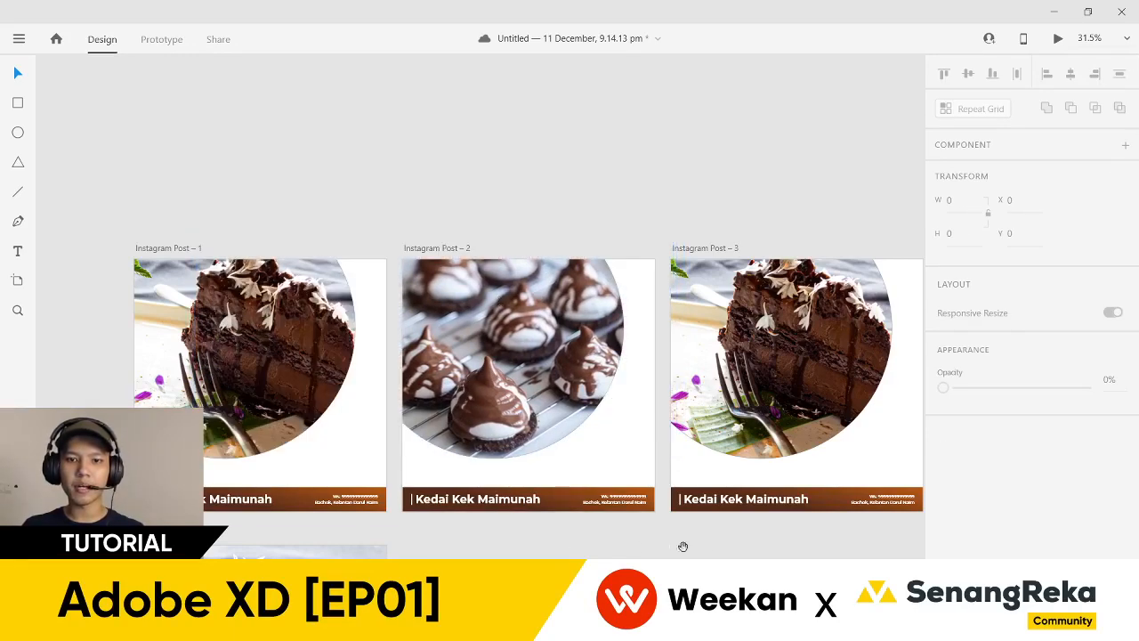
scroll(623, 543, "right", 5)
- Back on Unsplash, dismiss the attribution popup and preview the chocolate popsicle photo
mouse_move(566, 623)
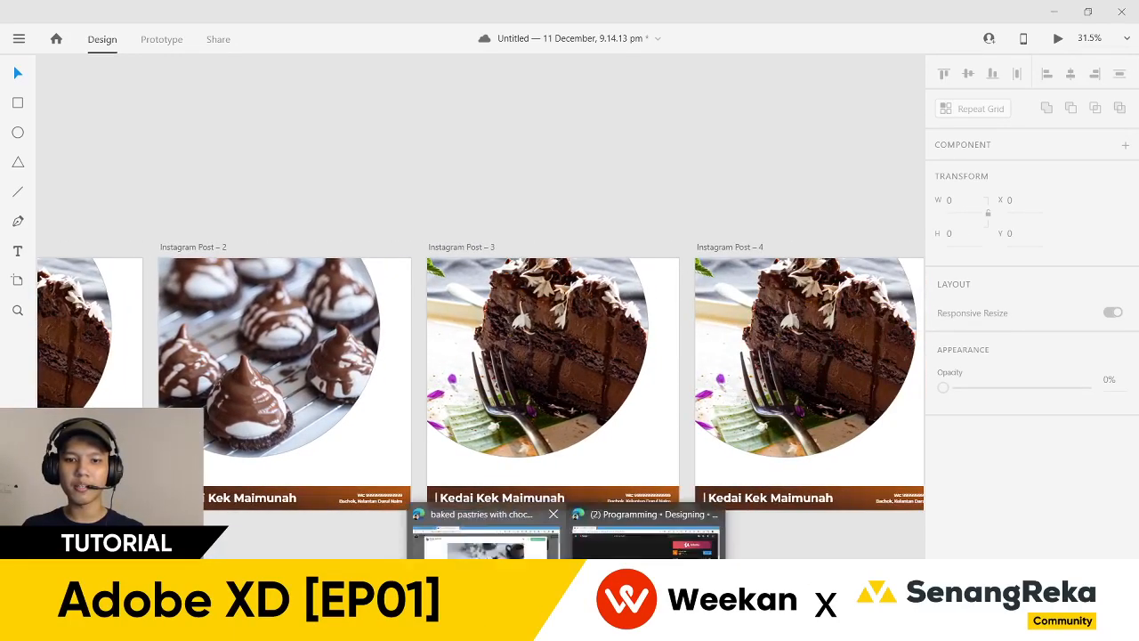
left_click(485, 538)
scroll(687, 306, "down", 10)
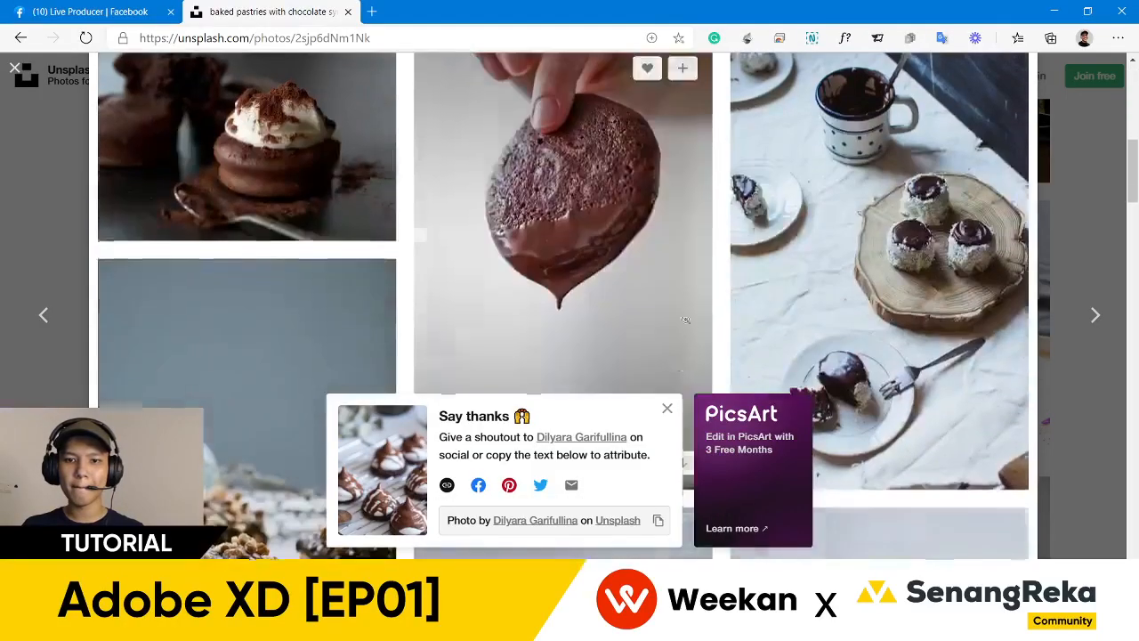
left_click(667, 409)
scroll(636, 333, "down", 3)
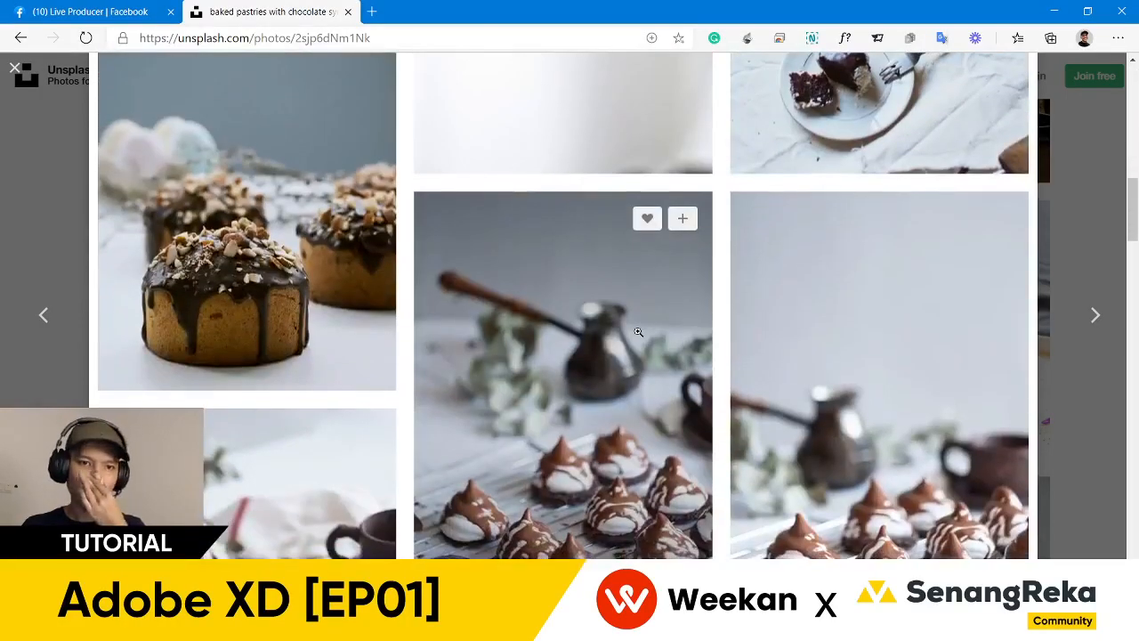
scroll(637, 332, "down", 8)
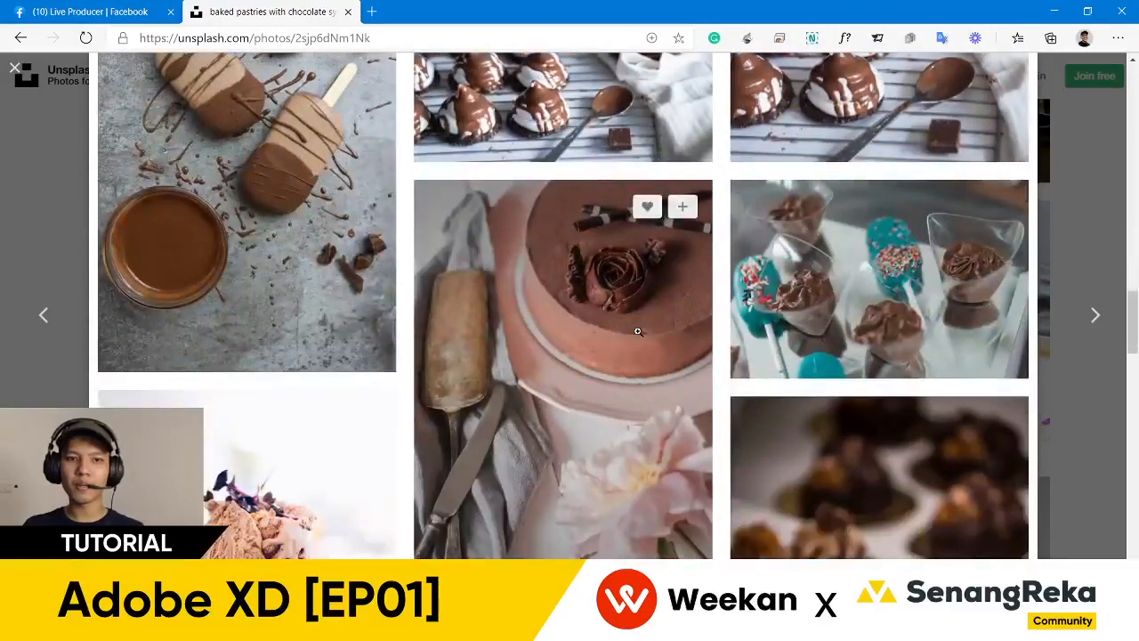
left_click(262, 262)
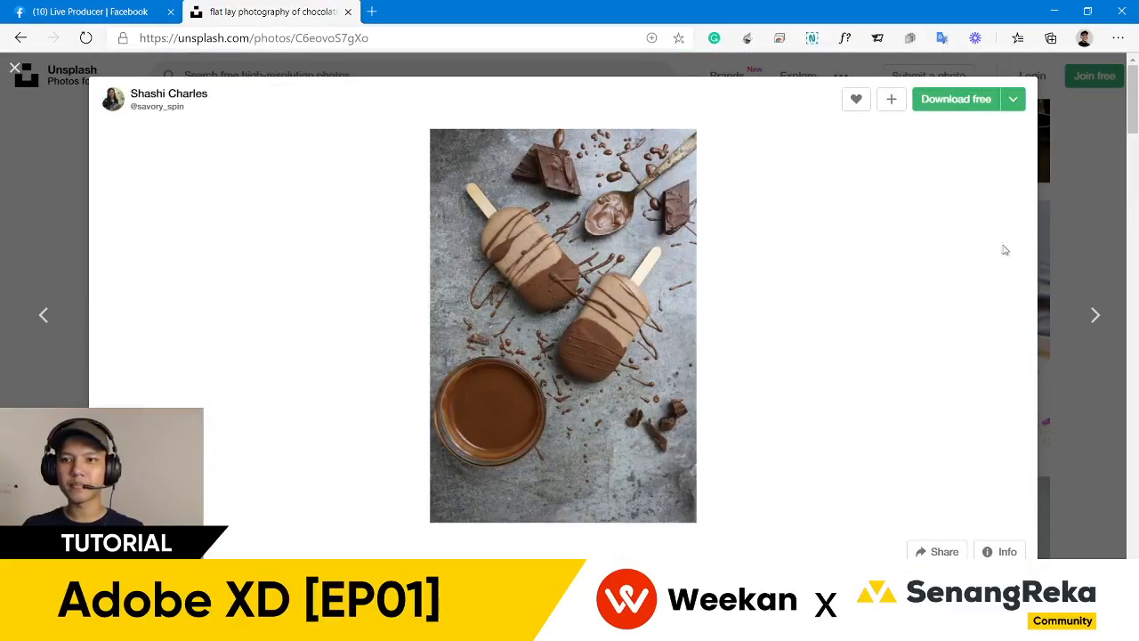
left_click(1087, 156)
- Open the chocolate swirl photo, then download it and save it to disk
scroll(623, 267, "down", 3)
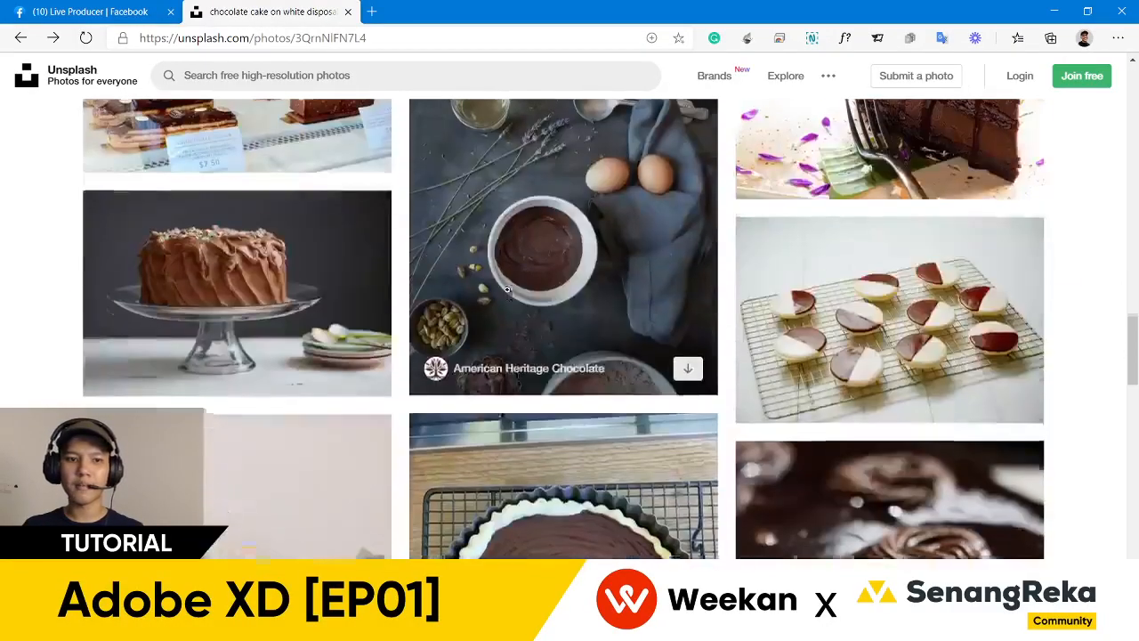
scroll(342, 268, "down", 5)
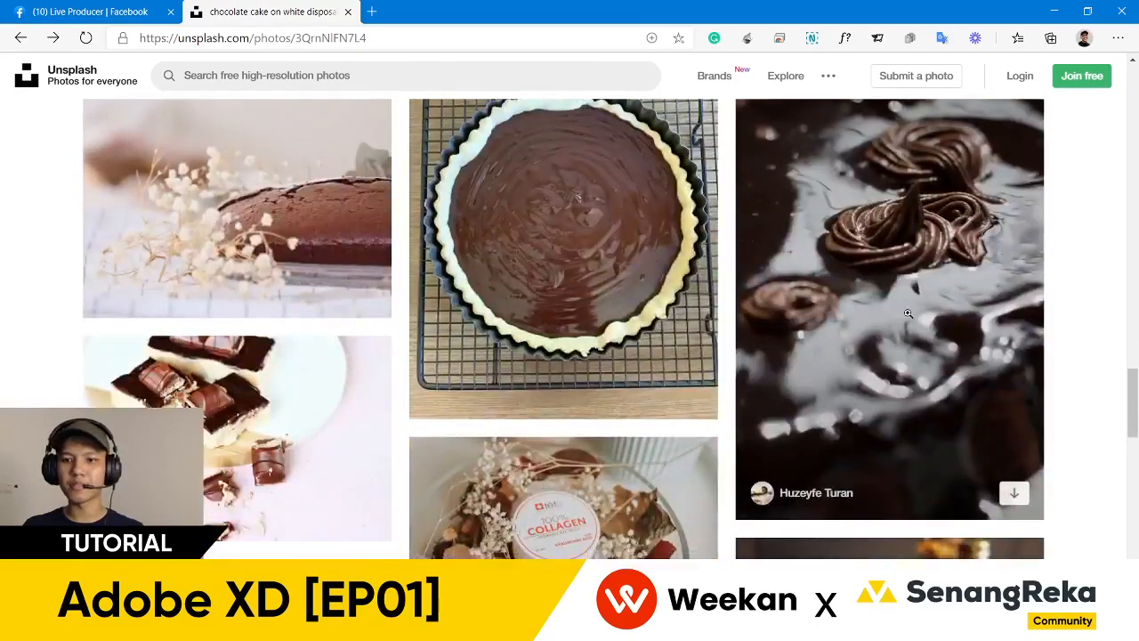
left_click(909, 318)
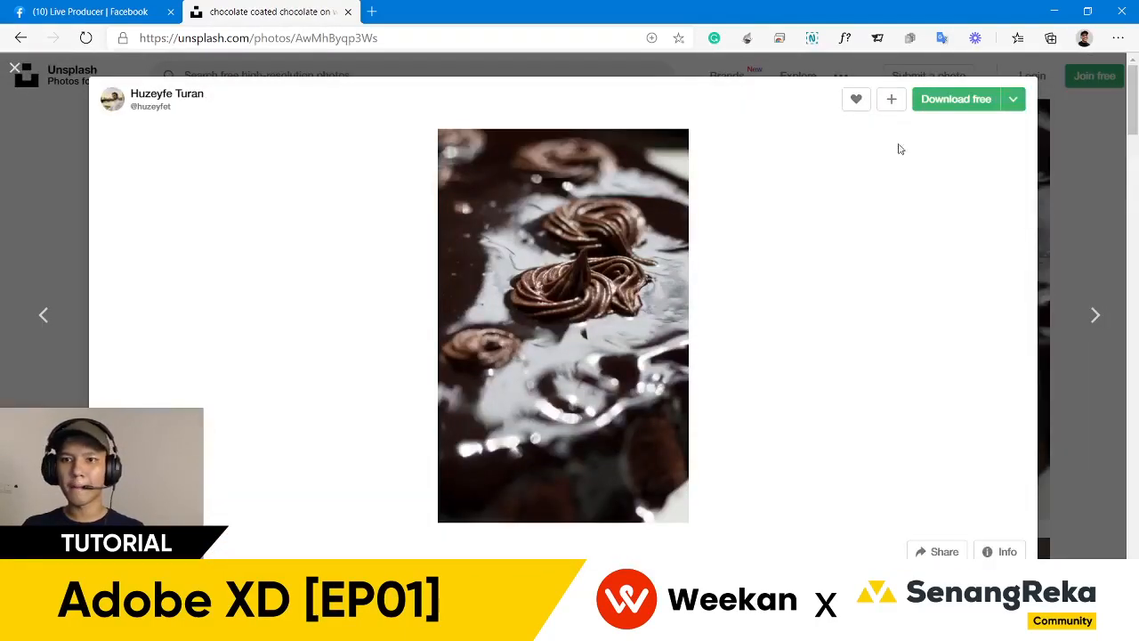
left_click(949, 109)
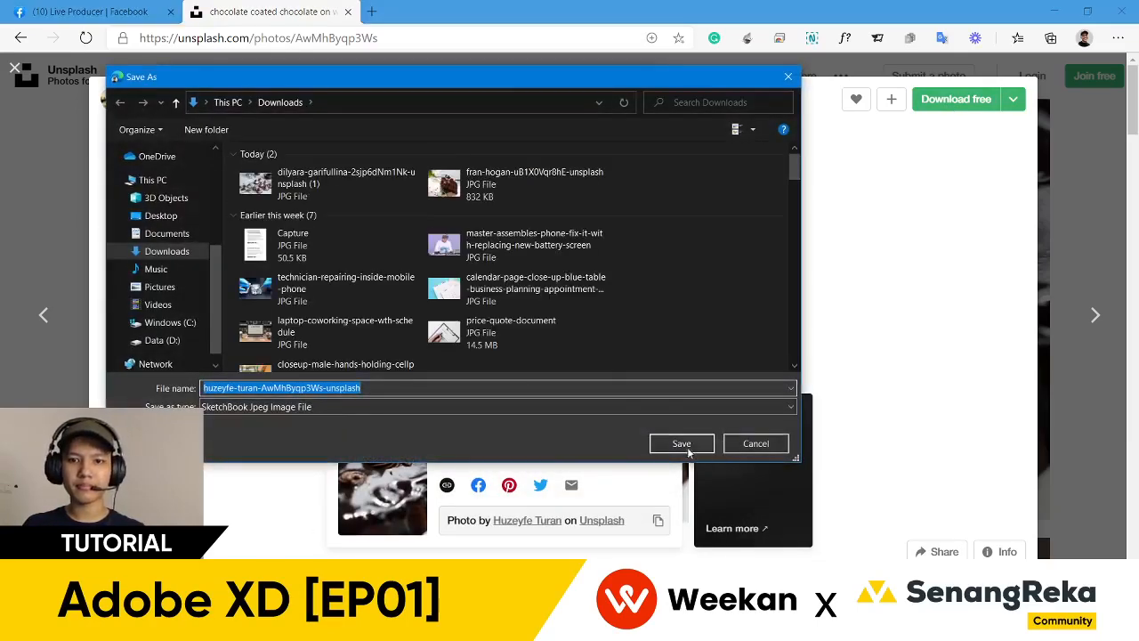
left_click(688, 451)
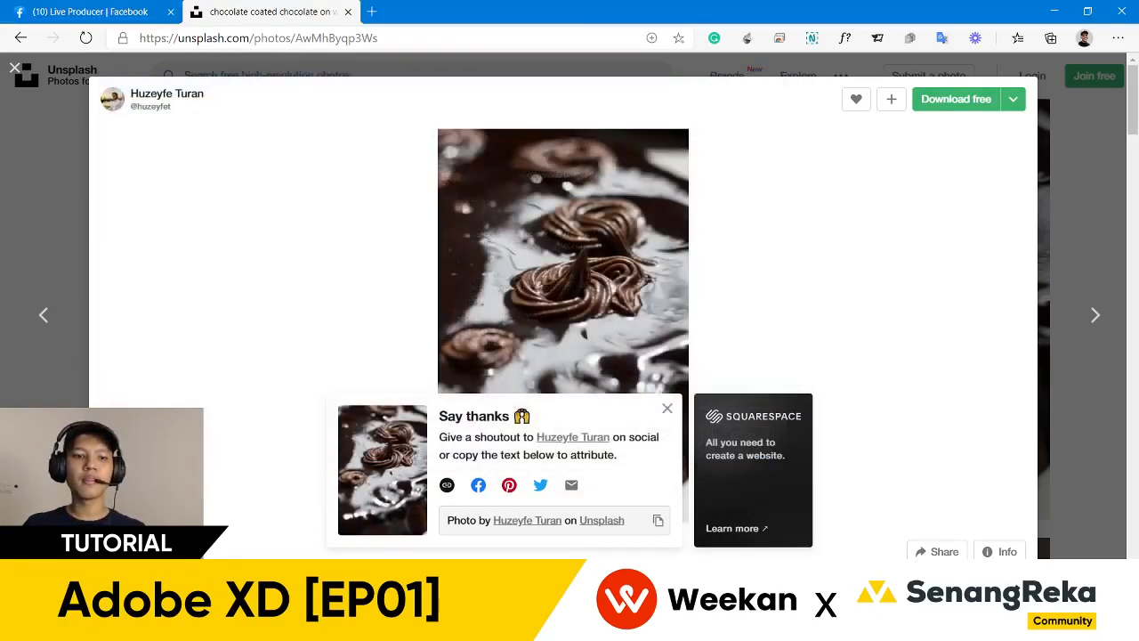
- Drop the chocolate swirl photo into Post 3's circle and shift it down inside the mask
key("alt+Tab")
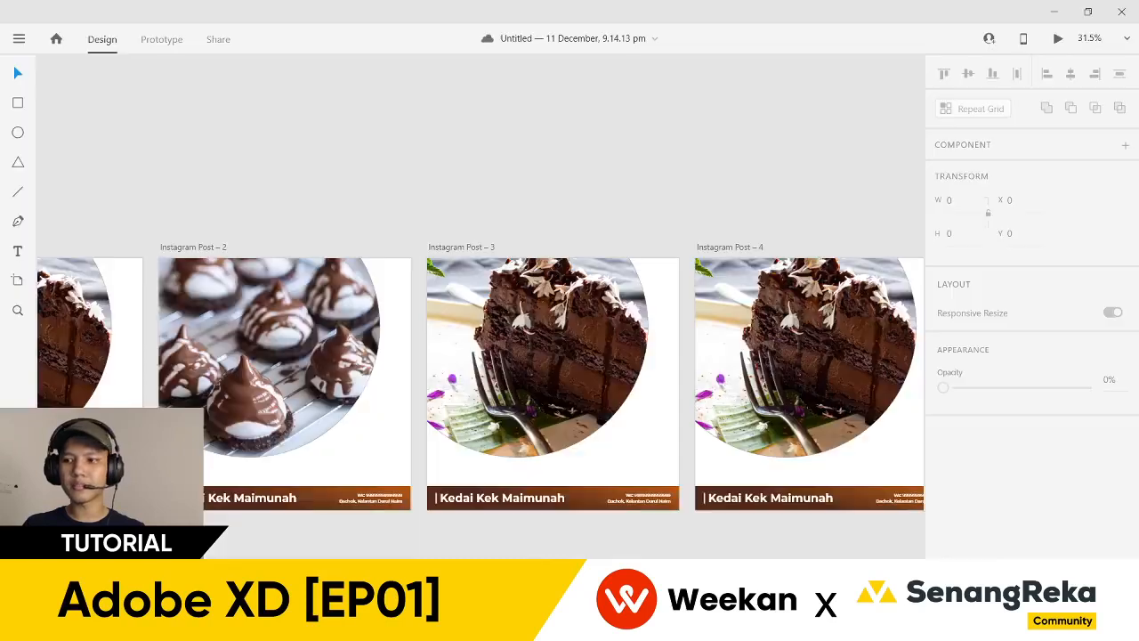
left_click_drag(552, 548, 515, 351)
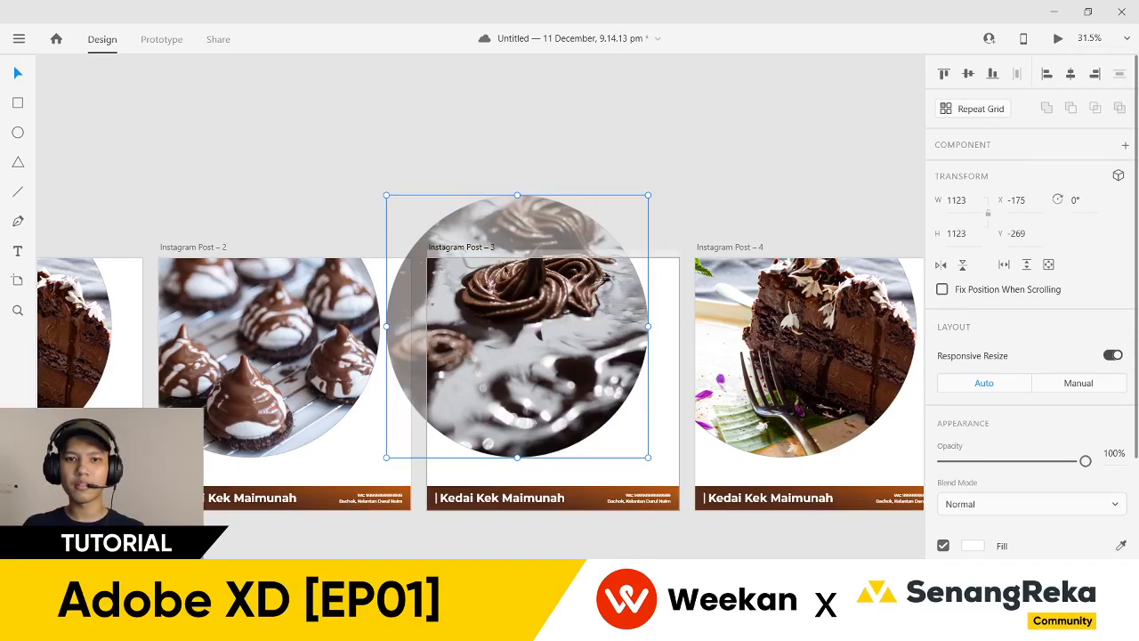
double_click(513, 311)
left_click_drag(548, 290, 548, 374)
left_click(685, 233)
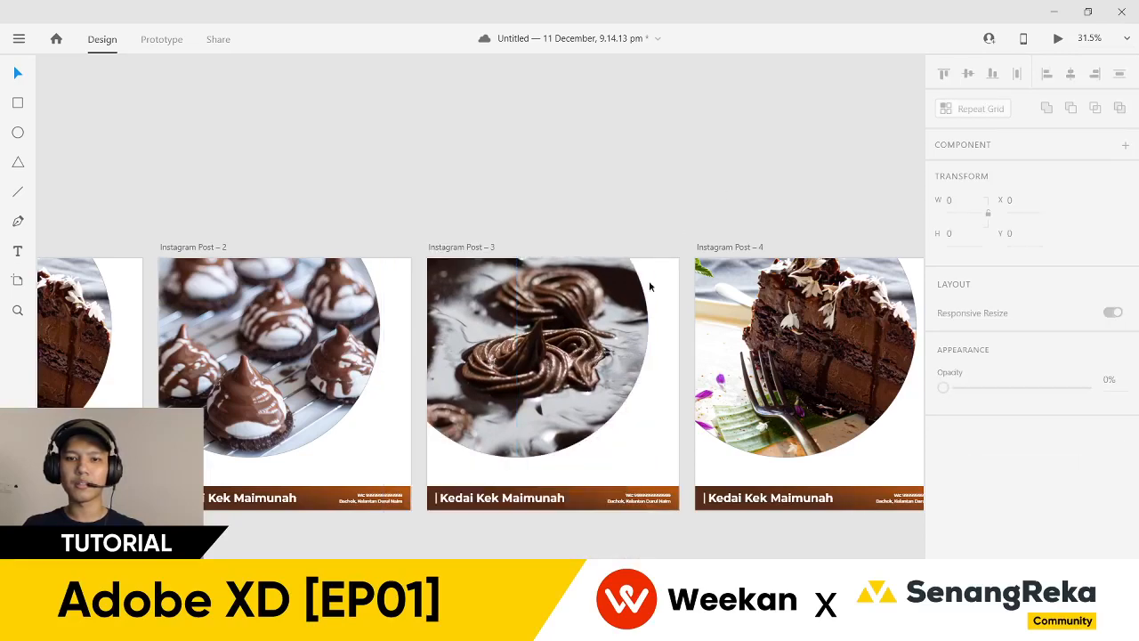
scroll(644, 171, "down", 5)
scroll(190, 214, "up", 4)
scroll(191, 214, "up", 4)
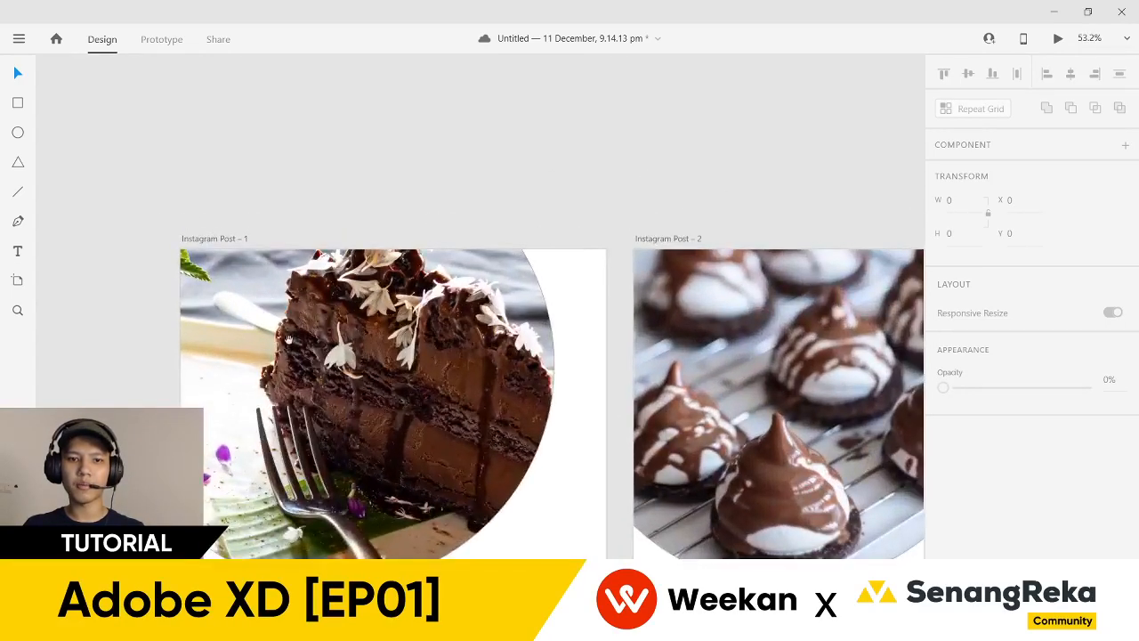
scroll(378, 258, "down", 3)
- Shift the cake photo slightly left inside Instagram Post – 1's circle
double_click(413, 260)
left_click_drag(413, 260, 371, 260)
left_click(596, 426)
- Select the six extra duplicated post artboards and delete them, leaving four posts
scroll(596, 425, "down", 4)
scroll(580, 507, "right", 6)
scroll(495, 513, "down", 3)
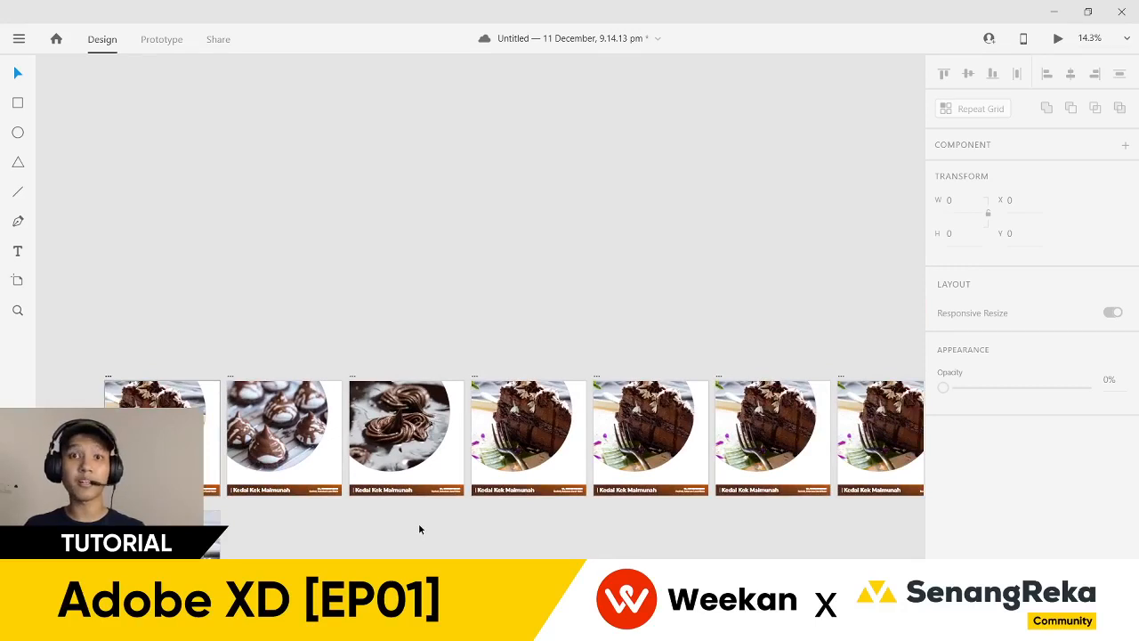
scroll(475, 511, "down", 2)
scroll(475, 511, "right", 1)
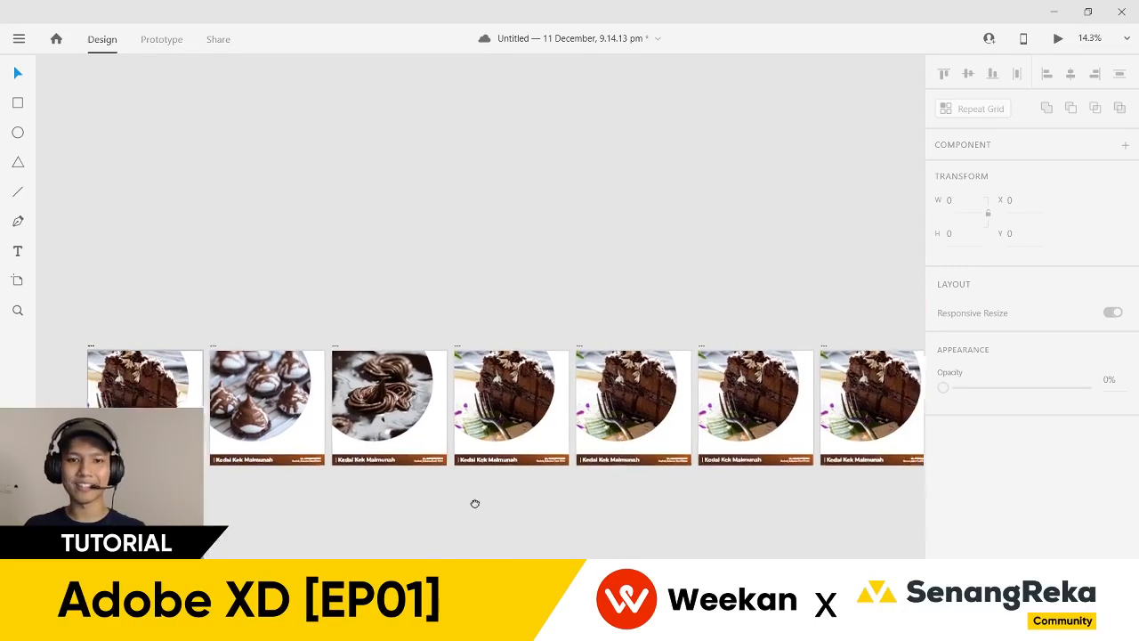
scroll(542, 478, "right", 3)
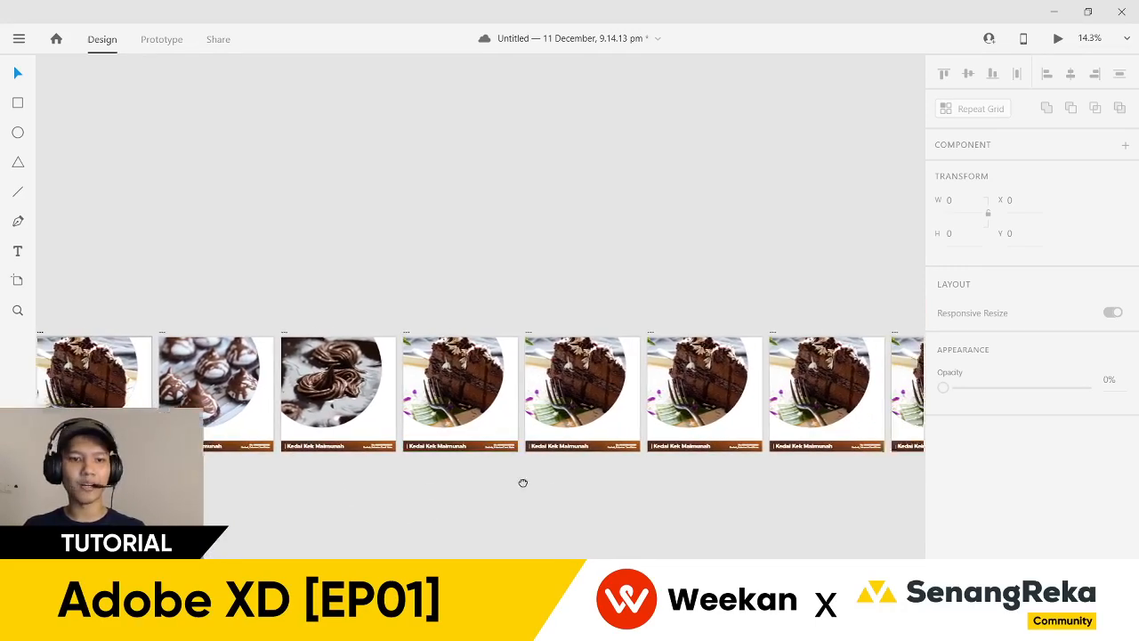
scroll(493, 481, "up", 4)
left_click_drag(493, 481, 708, 504)
scroll(713, 374, "right", 3)
scroll(573, 460, "down", 4)
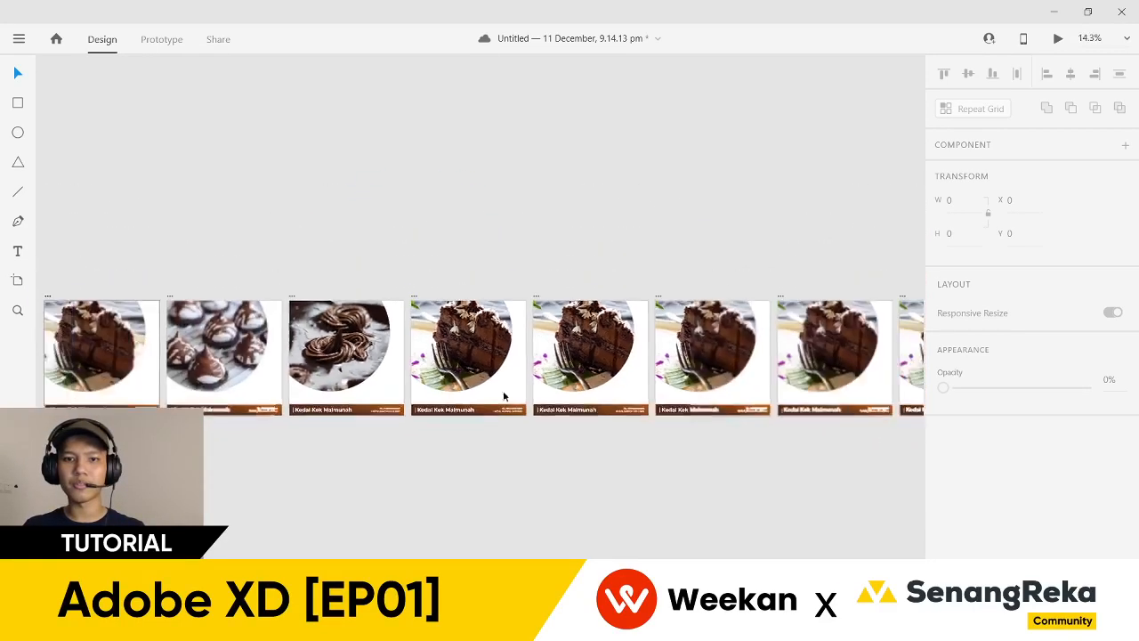
left_click_drag(572, 460, 492, 446)
left_click_drag(507, 295, 413, 295)
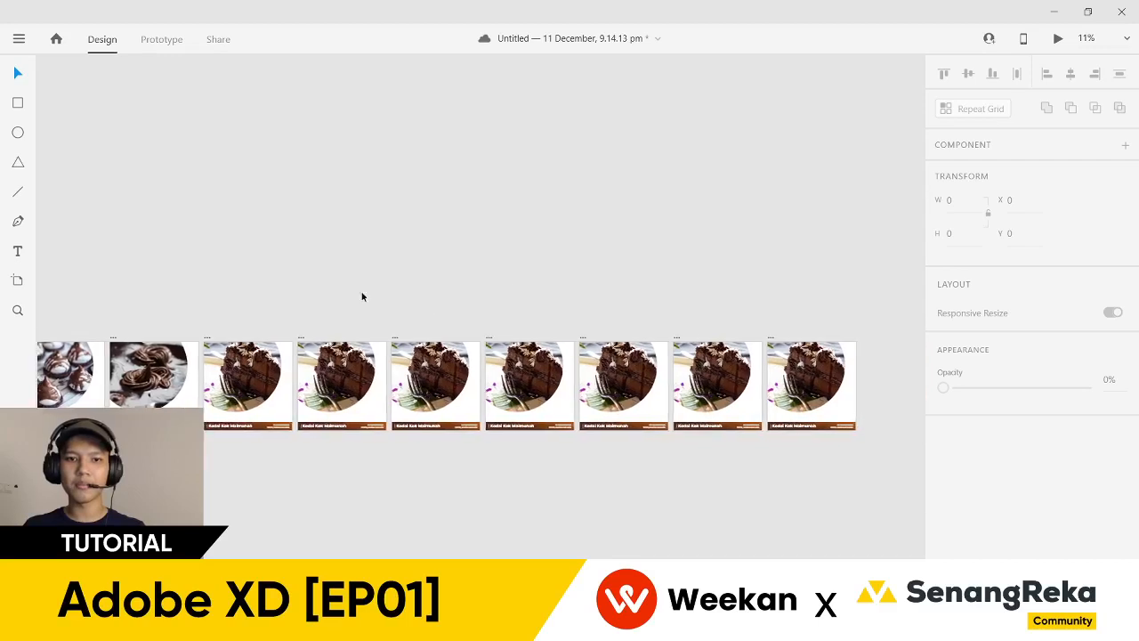
left_click_drag(294, 310, 864, 501)
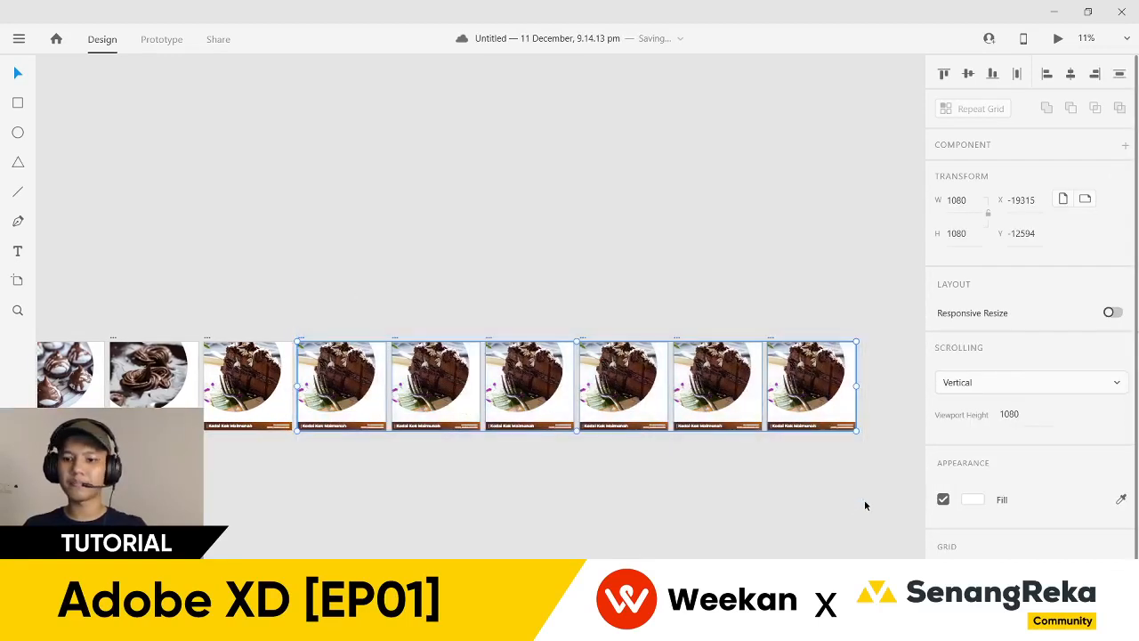
key("Delete")
left_click_drag(281, 474, 628, 441)
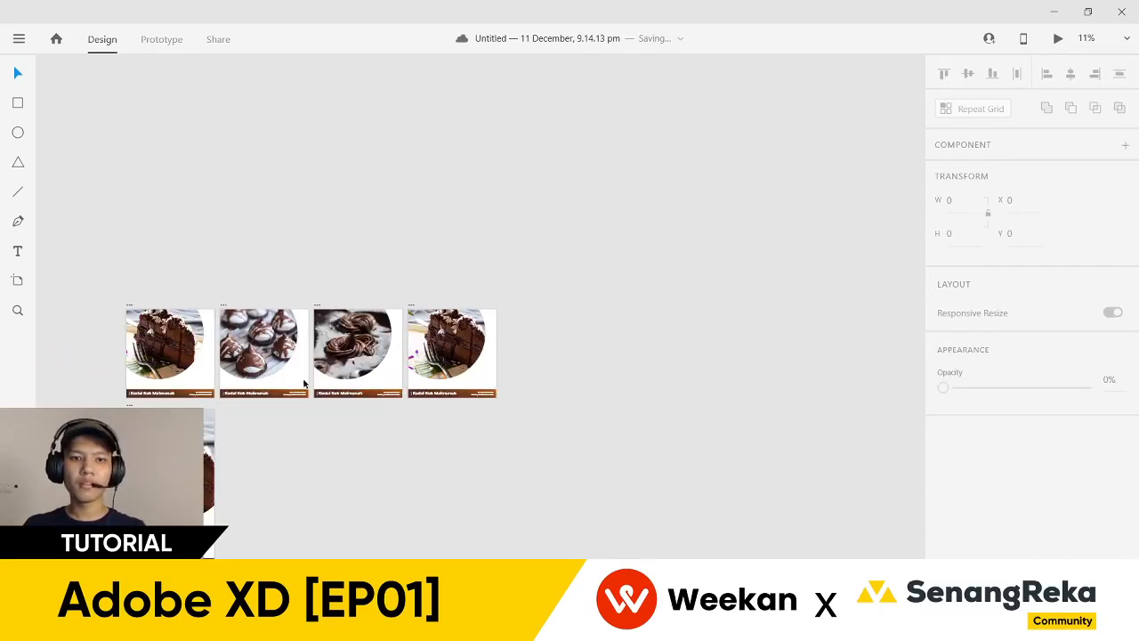
scroll(308, 383, "up", 4)
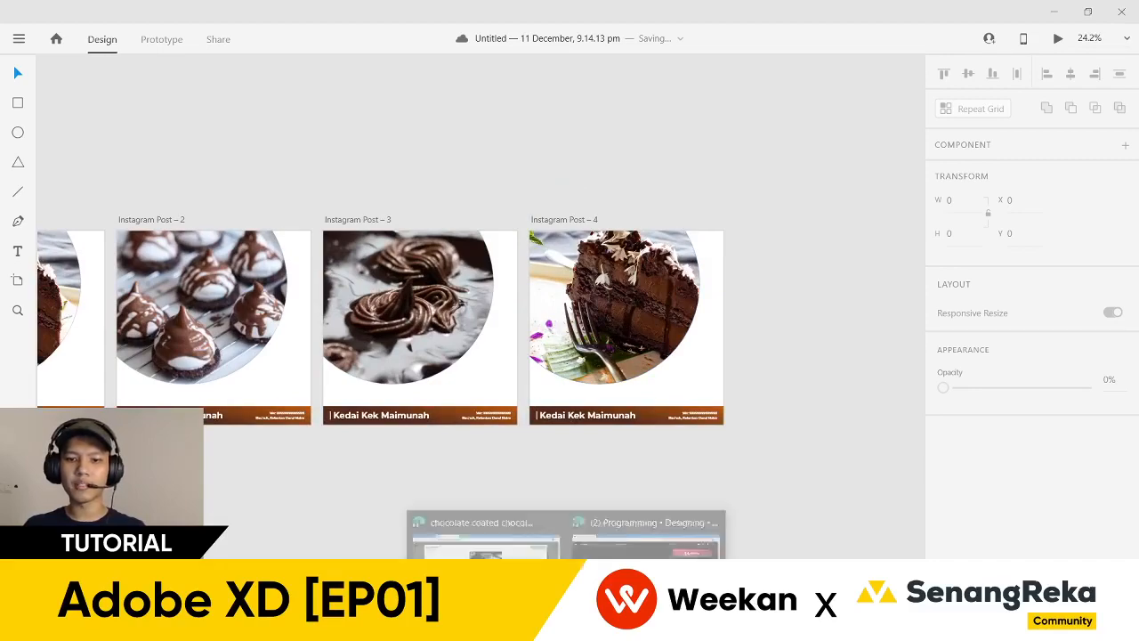
- Return to Unsplash, dismiss the attribution popup and scroll to the Oreo dessert photo
left_click(485, 530)
scroll(751, 431, "down", 5)
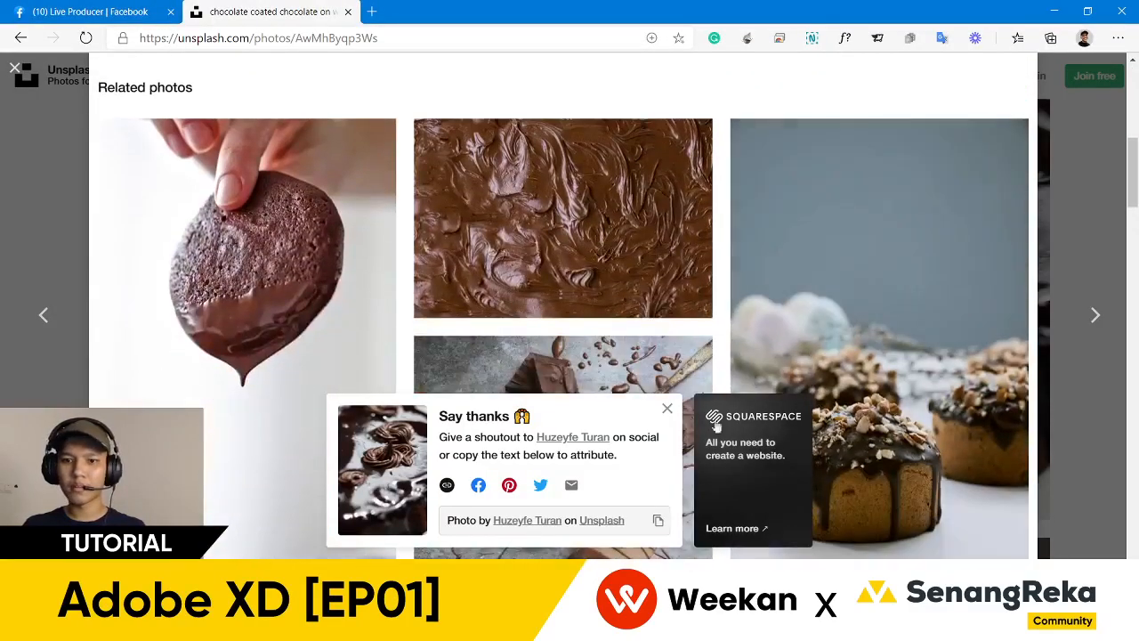
left_click(668, 409)
scroll(669, 410, "down", 10)
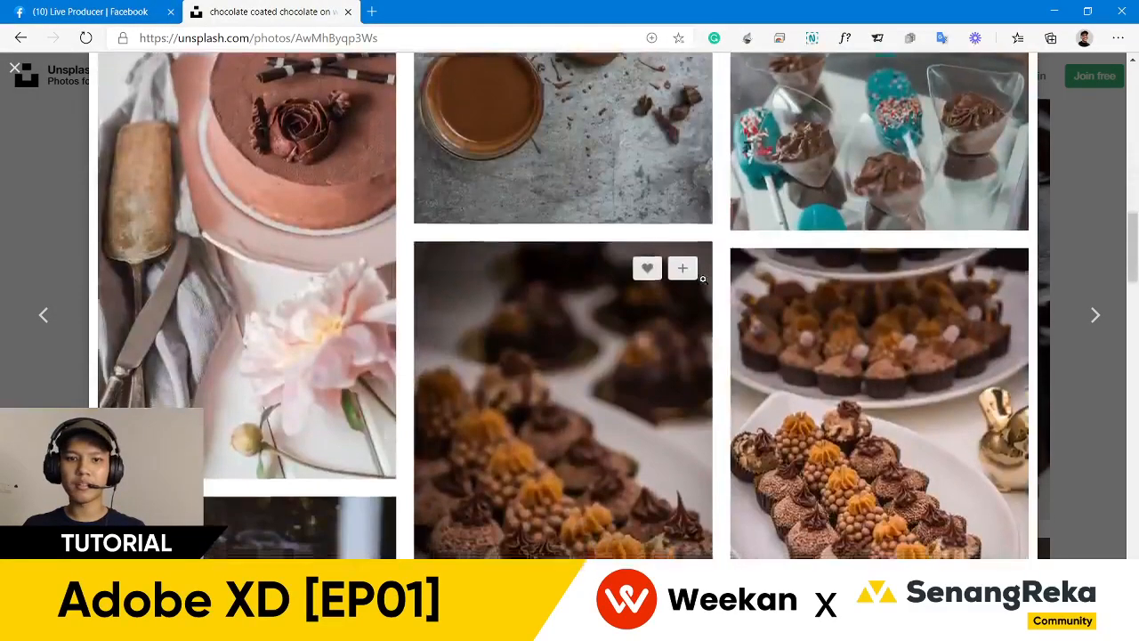
scroll(702, 279, "down", 3)
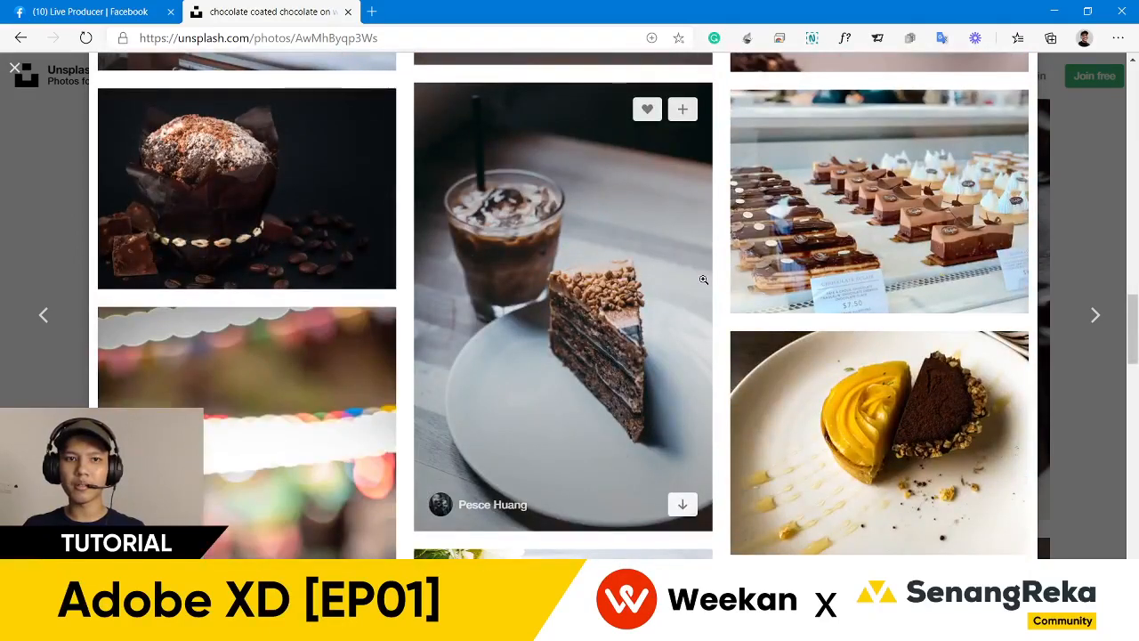
scroll(703, 279, "down", 8)
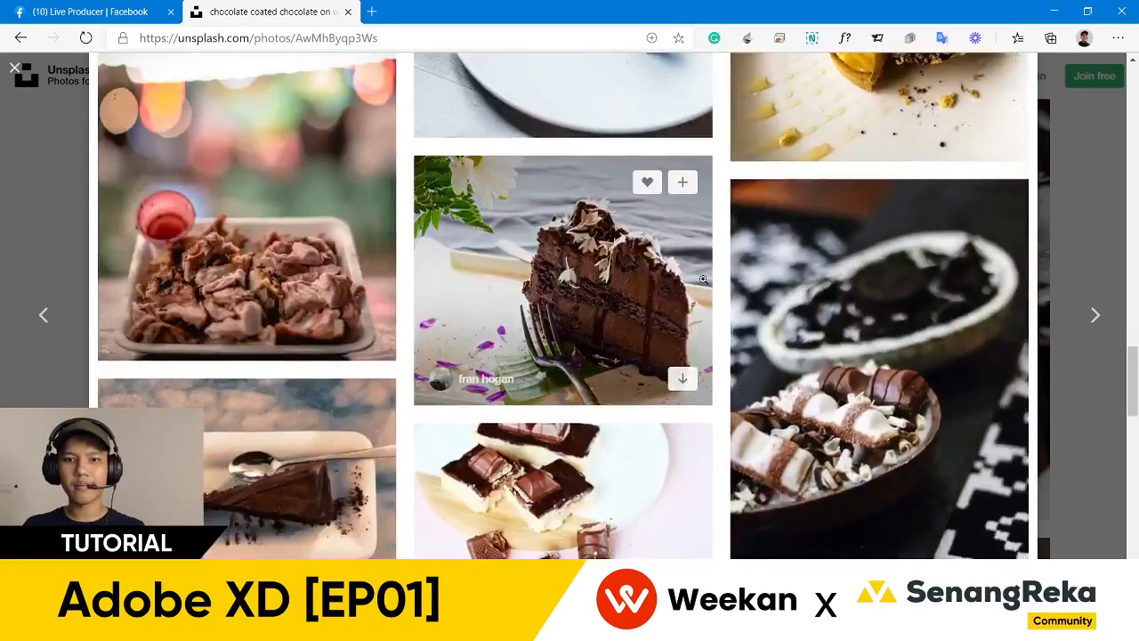
scroll(703, 280, "down", 3)
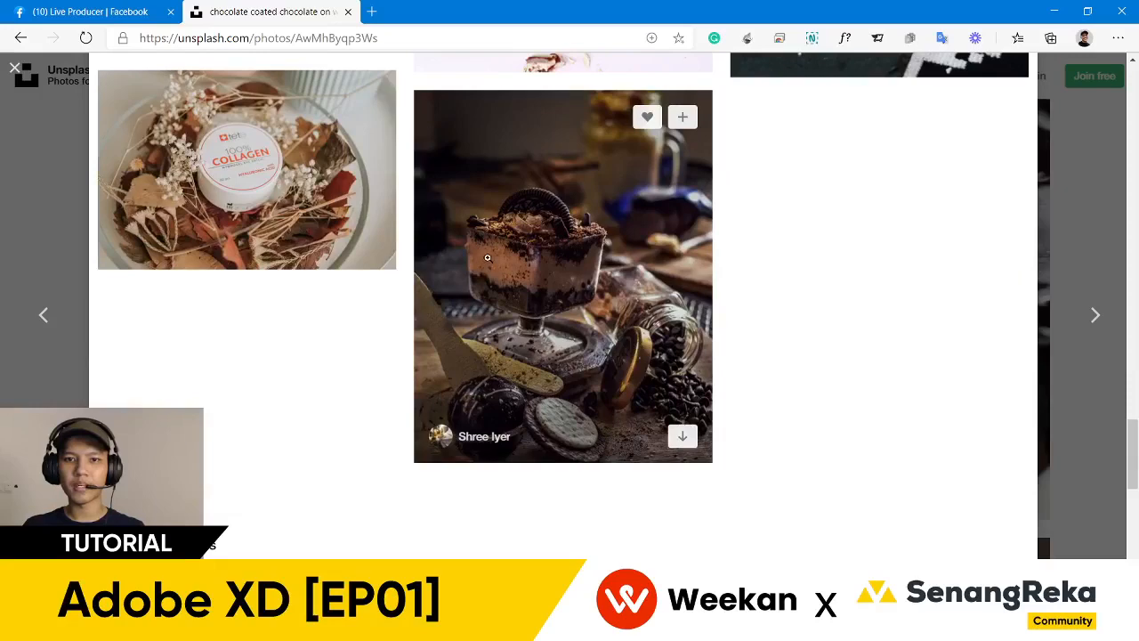
- Download and save the Oreo dessert photo, then drop it into Post 4's circle
left_click(487, 258)
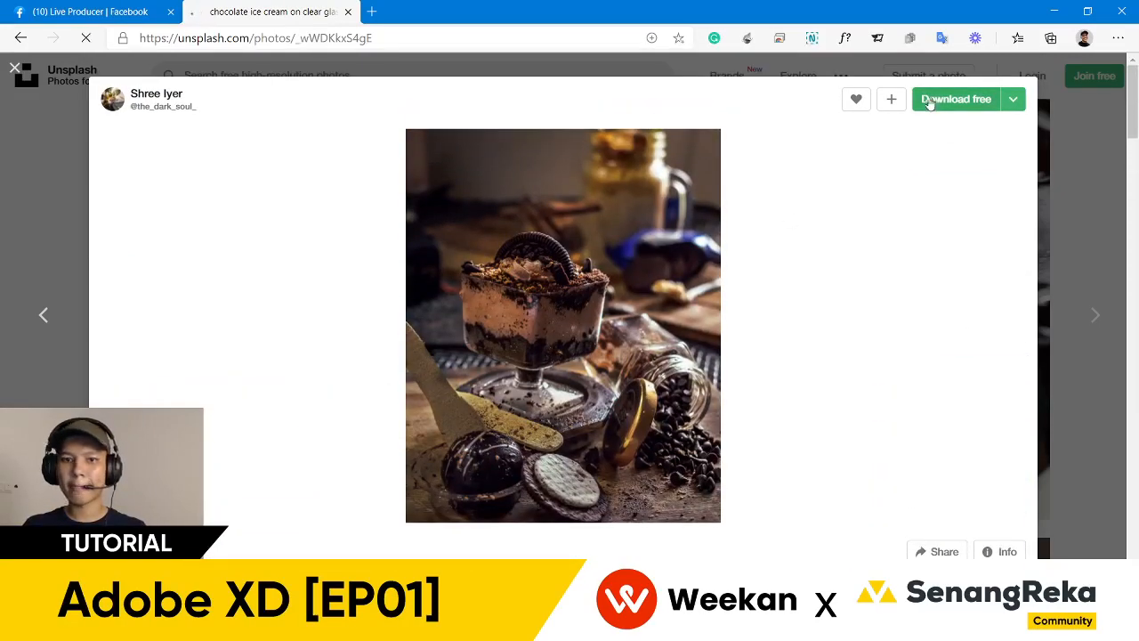
left_click(956, 99)
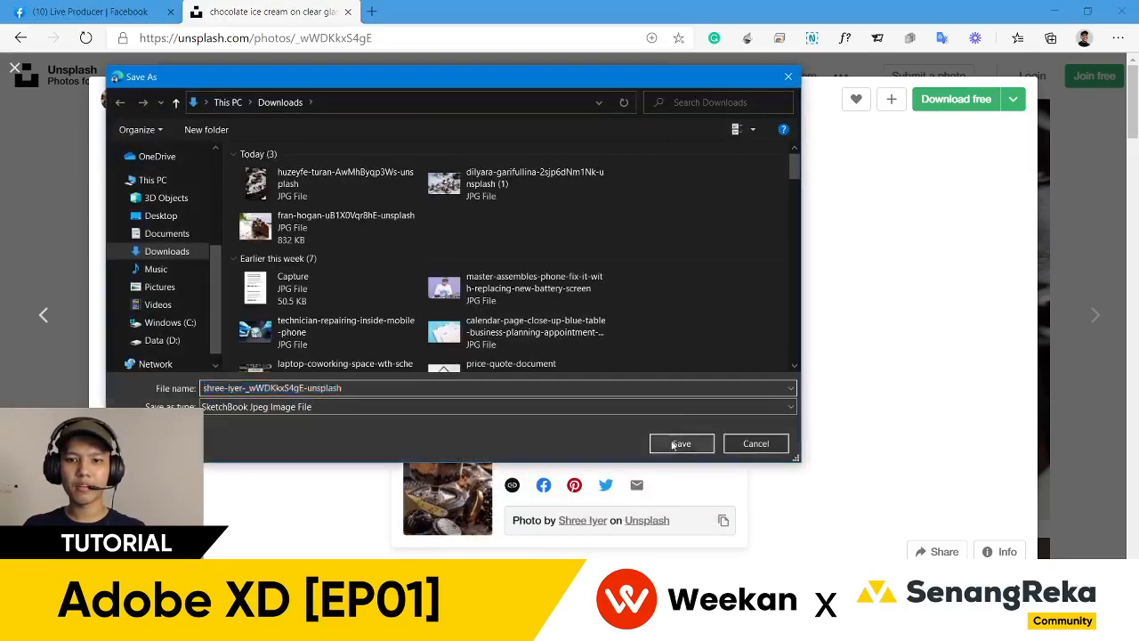
left_click(674, 444)
left_click_drag(80, 598, 608, 316)
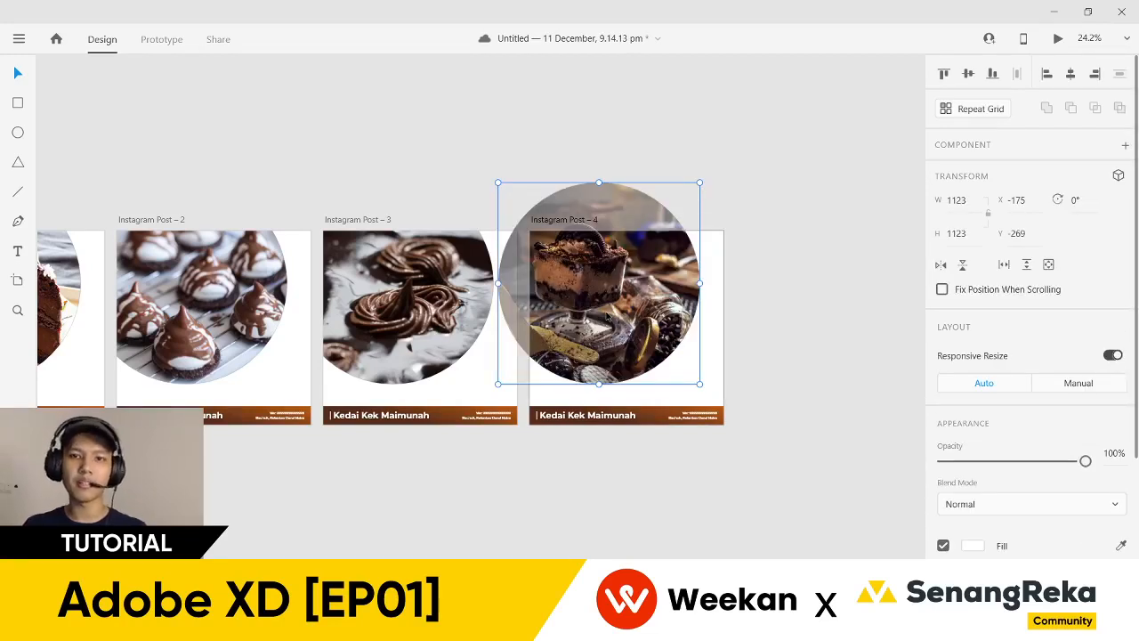
- Move the Oreo dessert photo lower and enlarge it within Post 4's circle, nudging it down again
scroll(612, 228, "up", 3)
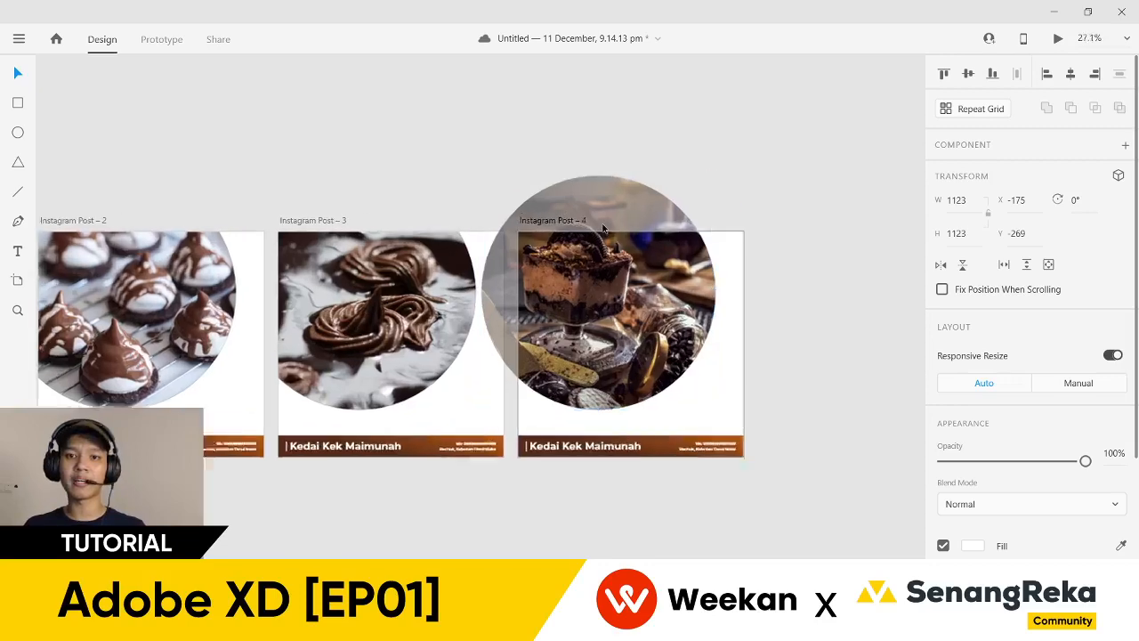
left_click_drag(609, 289, 623, 311)
left_click_drag(625, 488, 635, 532)
left_click(842, 348)
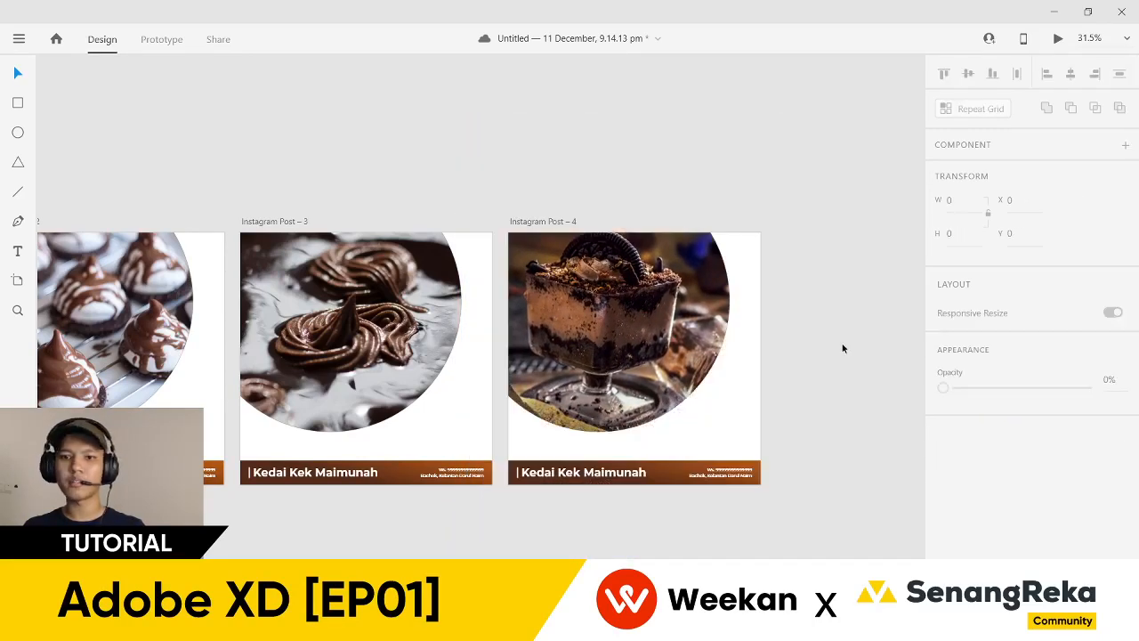
double_click(620, 316)
left_click_drag(620, 316, 624, 340)
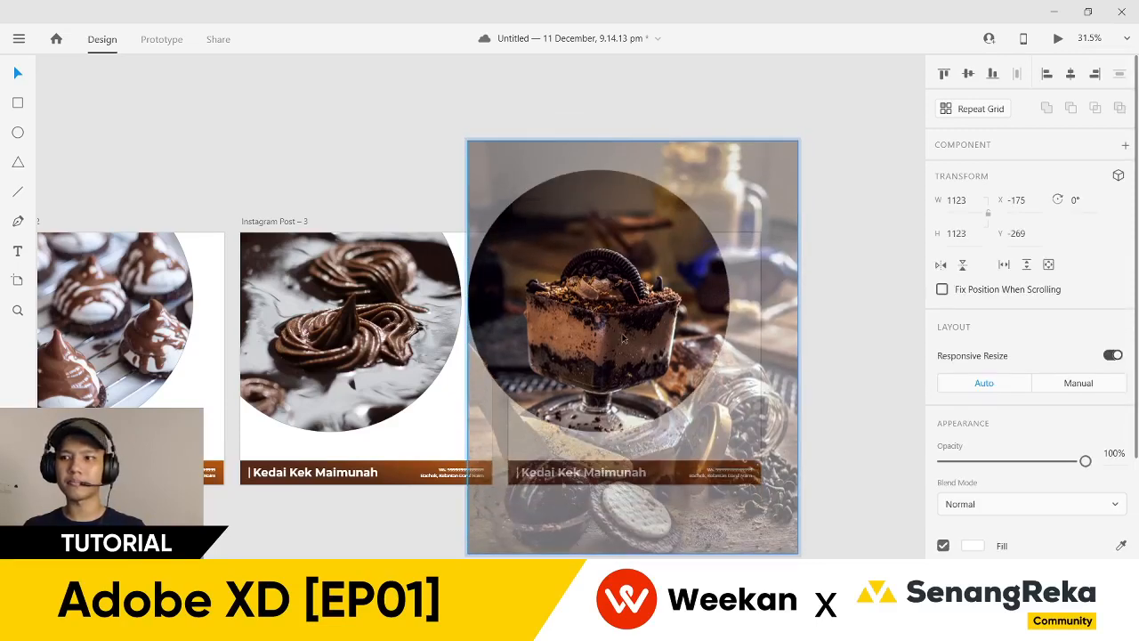
left_click(857, 393)
scroll(702, 529, "down", 5)
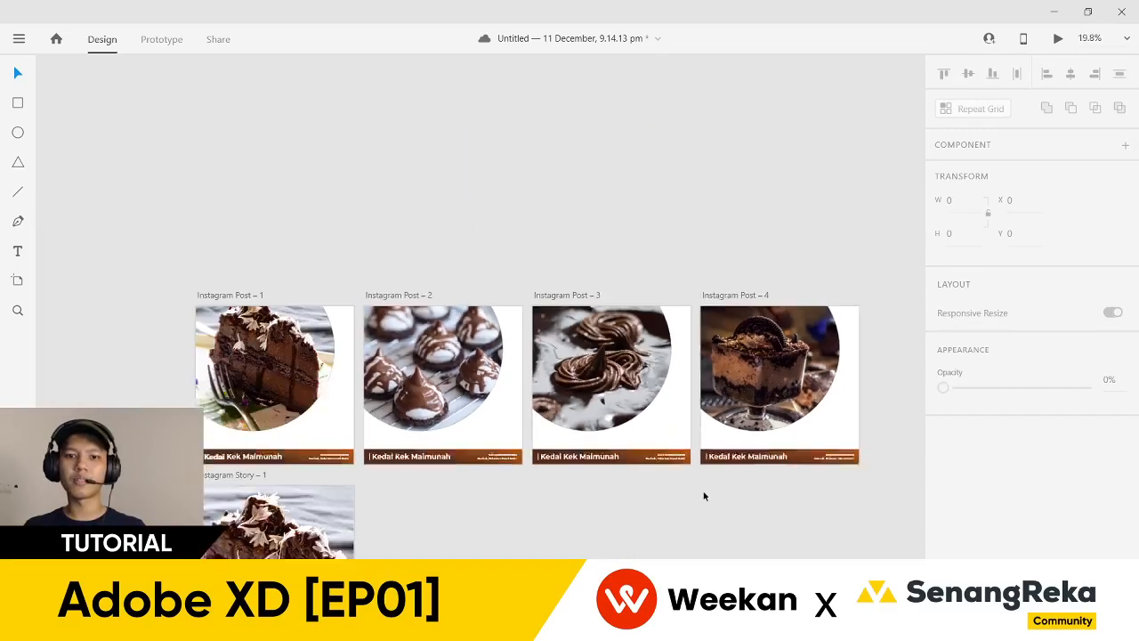
scroll(148, 363, "up", 2)
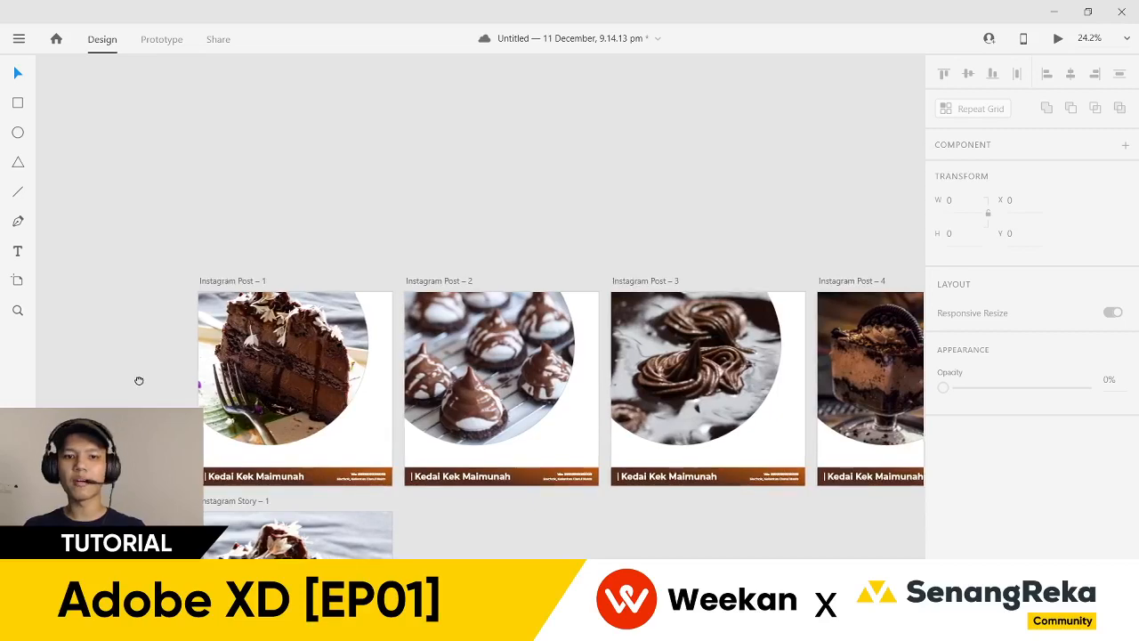
left_click_drag(137, 377, 128, 330)
scroll(234, 246, "up", 2)
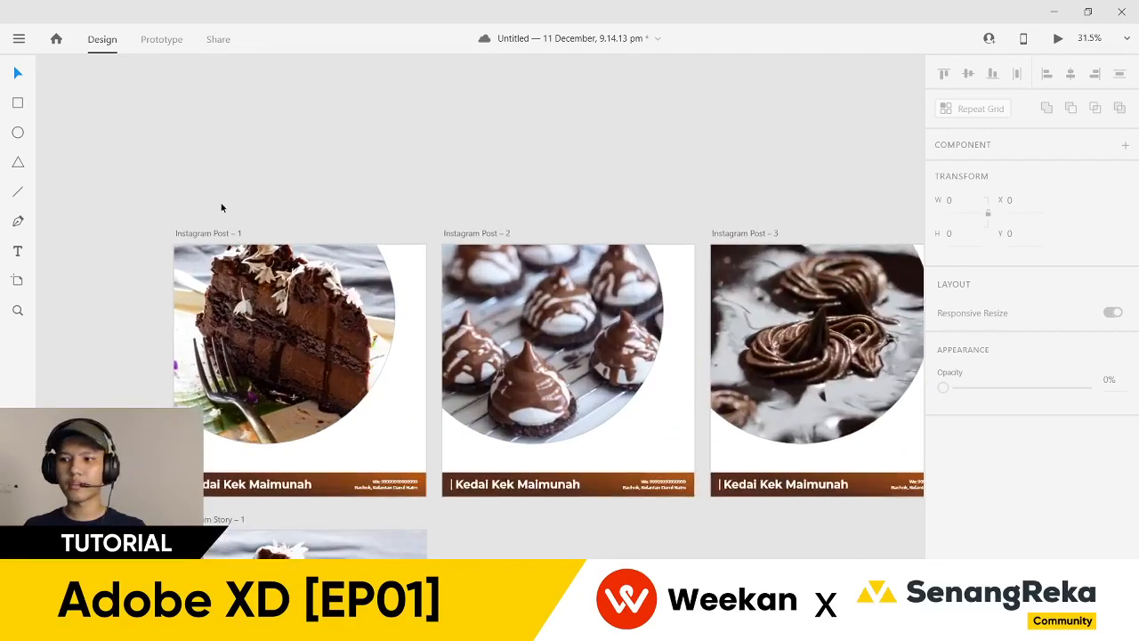
scroll(222, 207, "down", 2)
left_click(210, 225)
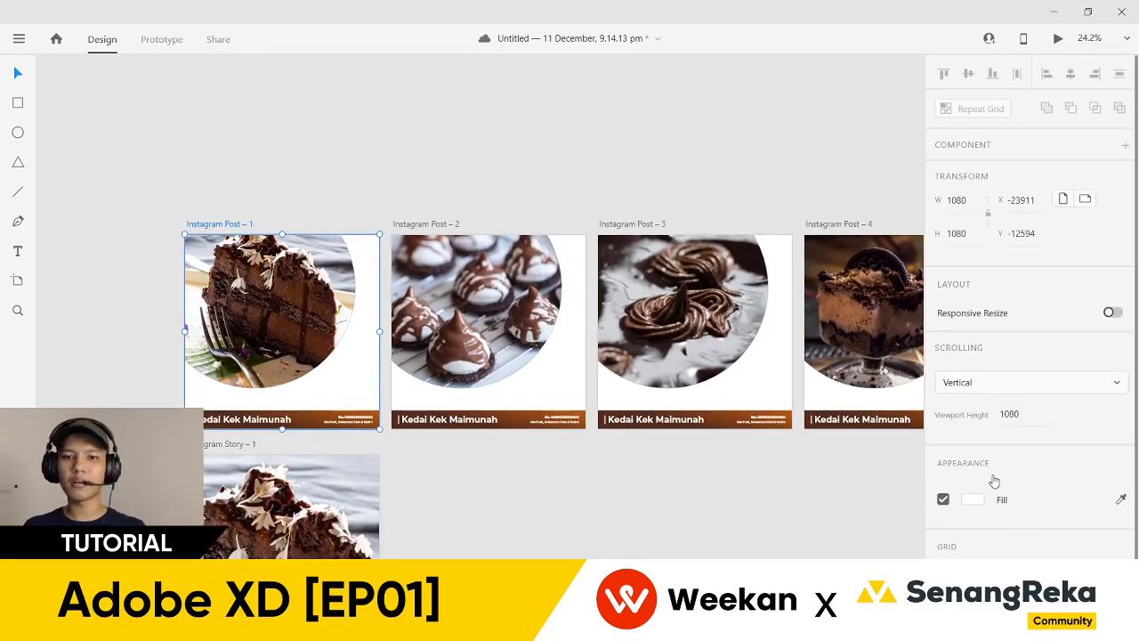
scroll(903, 472, "down", 2)
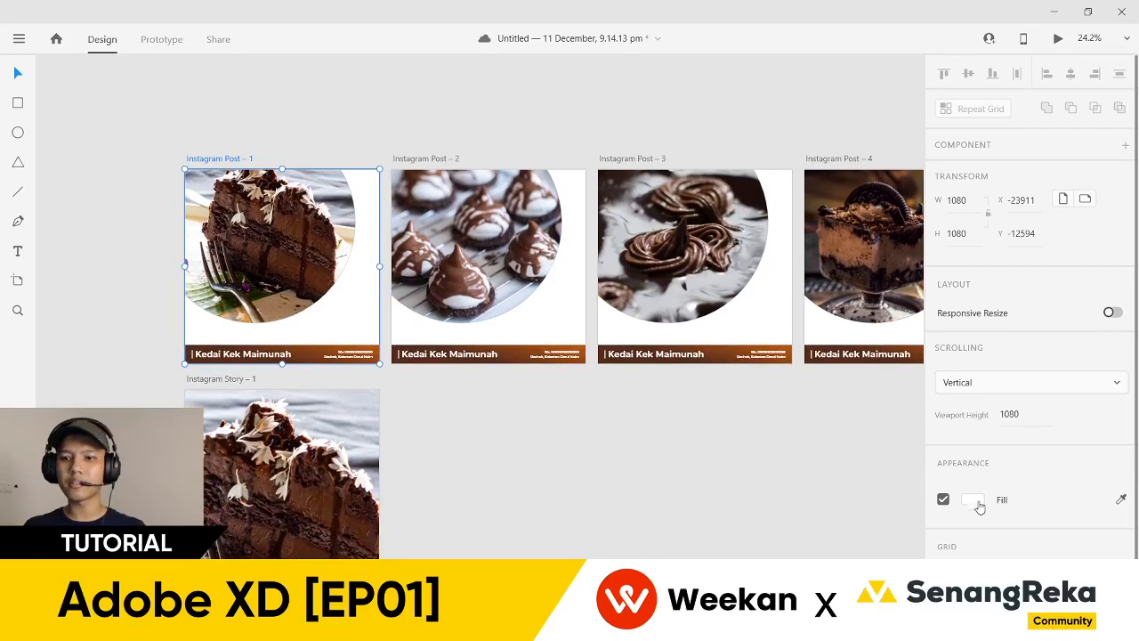
left_click(1121, 502)
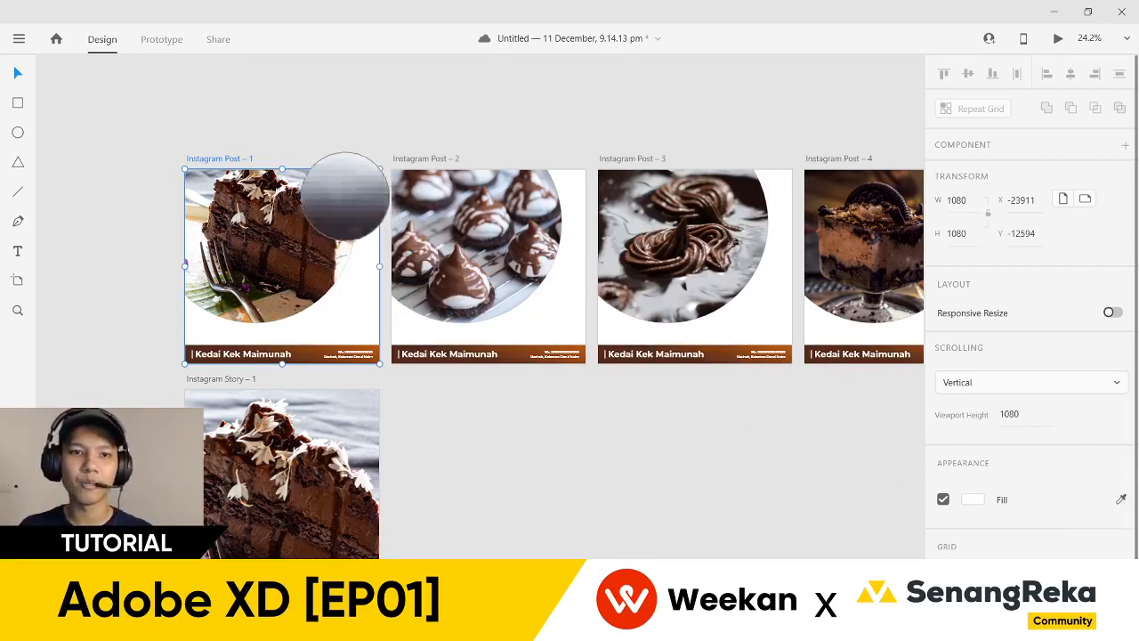
left_click(345, 201)
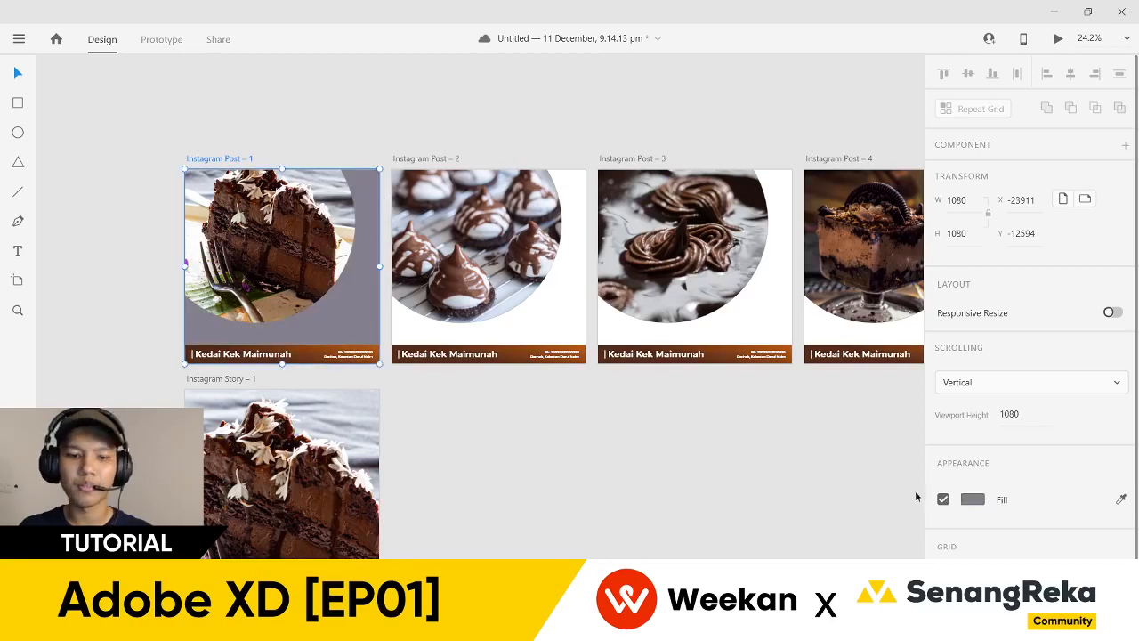
key("ctrl+z")
left_click(430, 429)
scroll(180, 214, "up", 2)
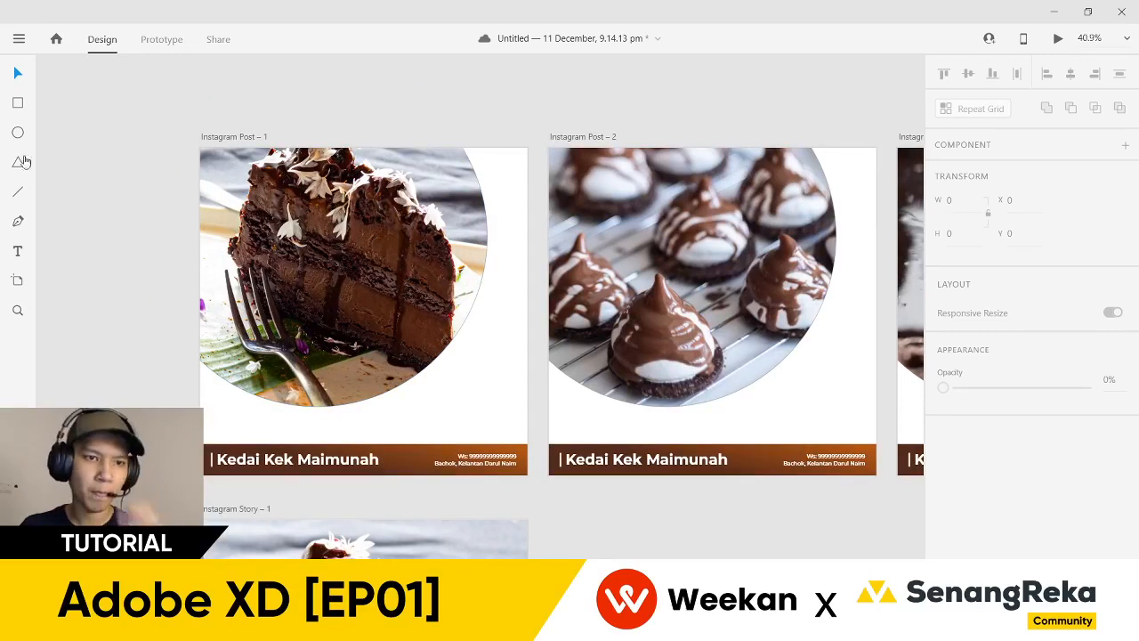
- Draw a white circle over Post 1's cake photo and move it lower on the post
left_click_drag(197, 169, 389, 359)
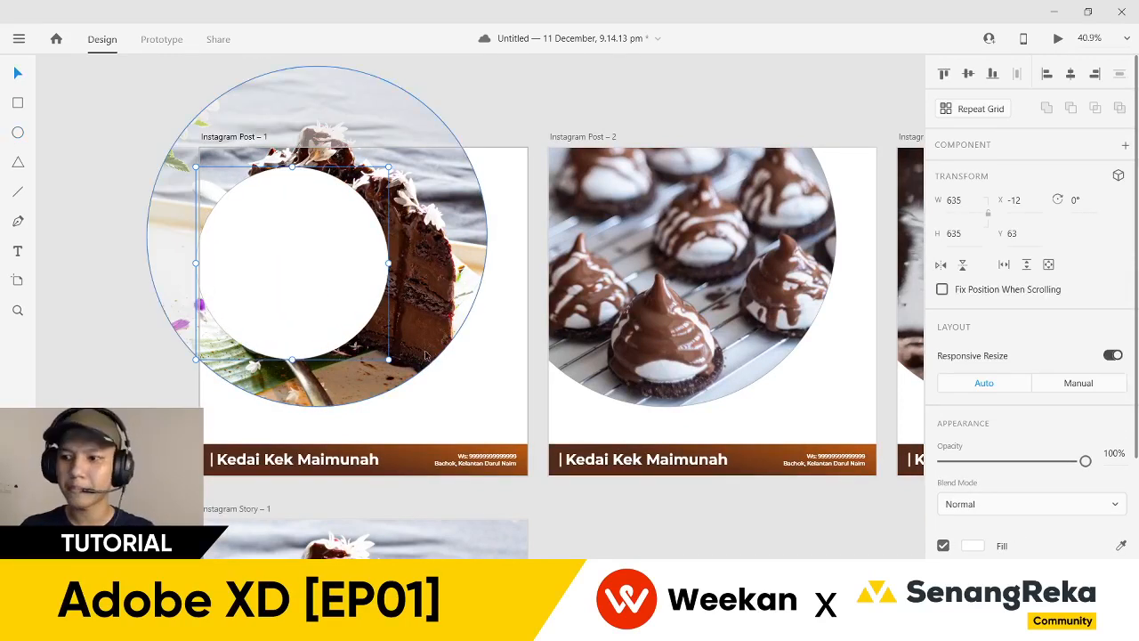
scroll(305, 279, "down", 1)
right_click(422, 267)
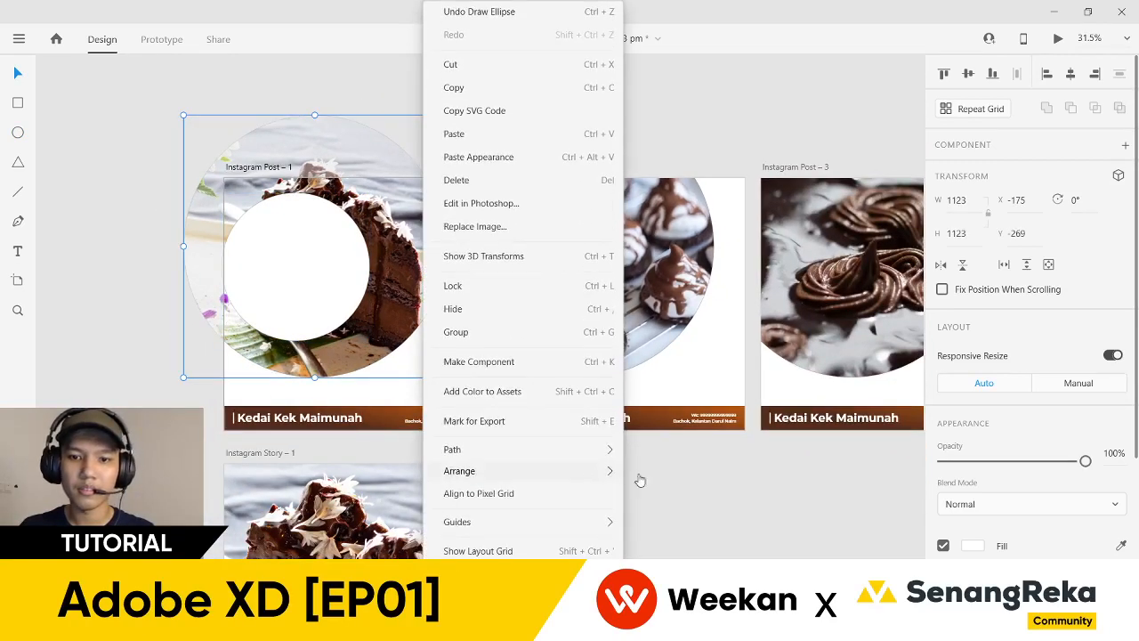
left_click(648, 472)
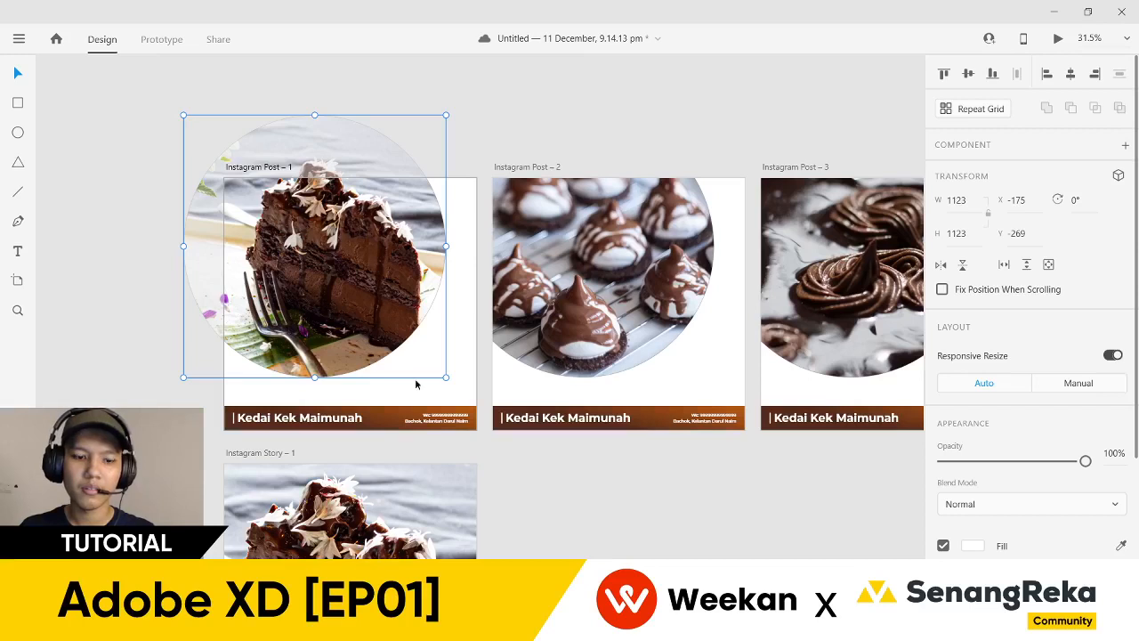
key("ctrl+z")
left_click_drag(305, 295, 381, 405)
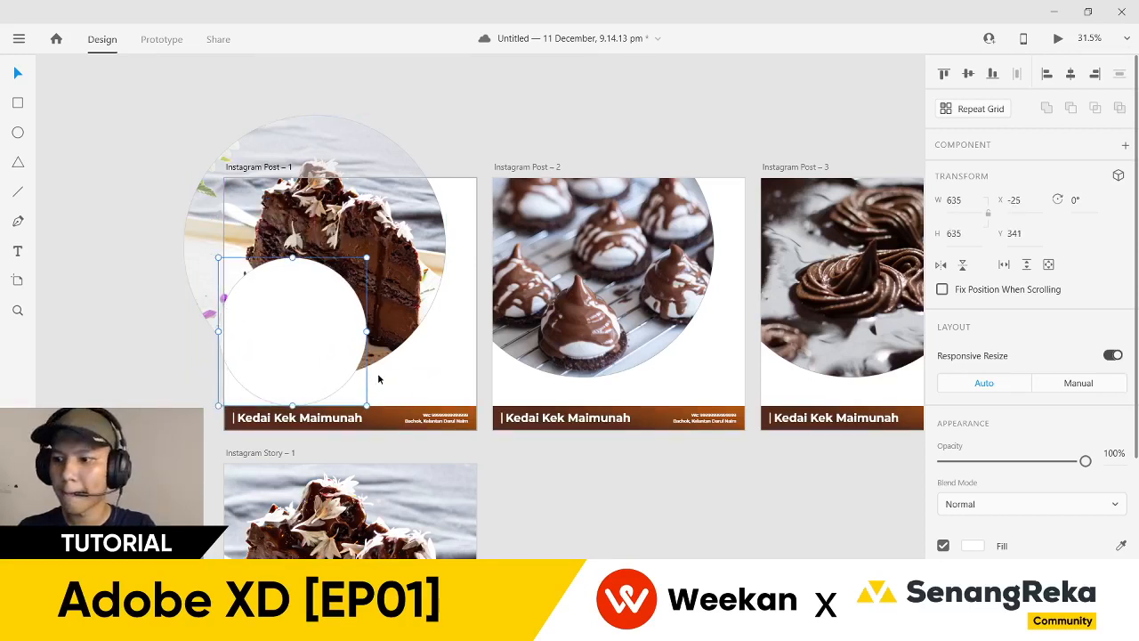
left_click(378, 380)
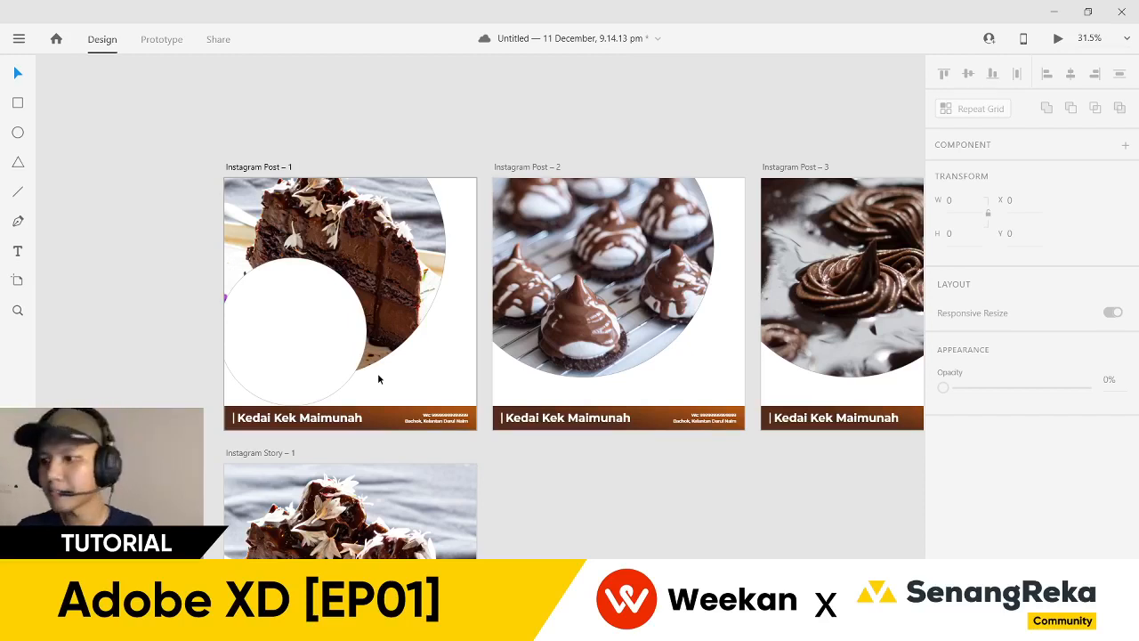
- Fill the circle with dark brown sampled from the cake and remove its border
left_click(353, 356)
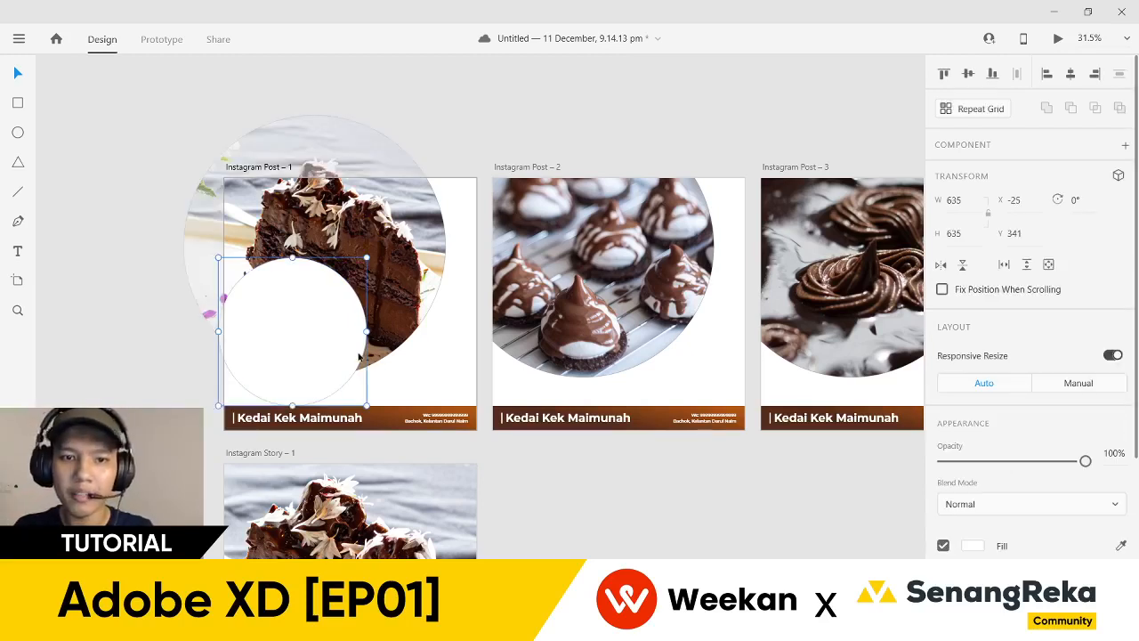
key("i")
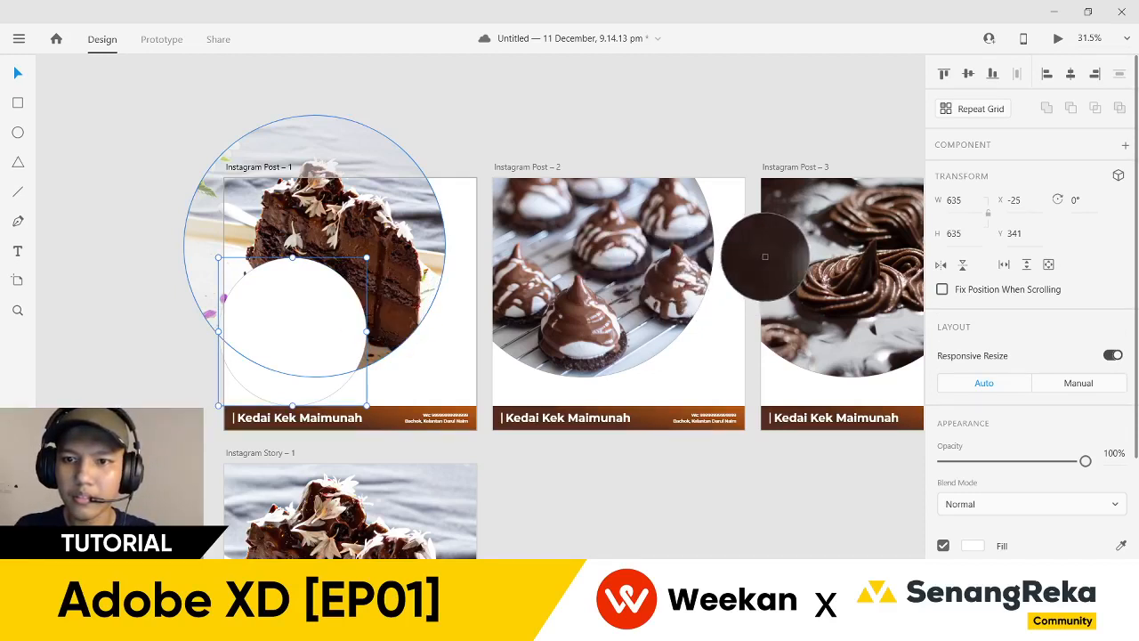
left_click(764, 261)
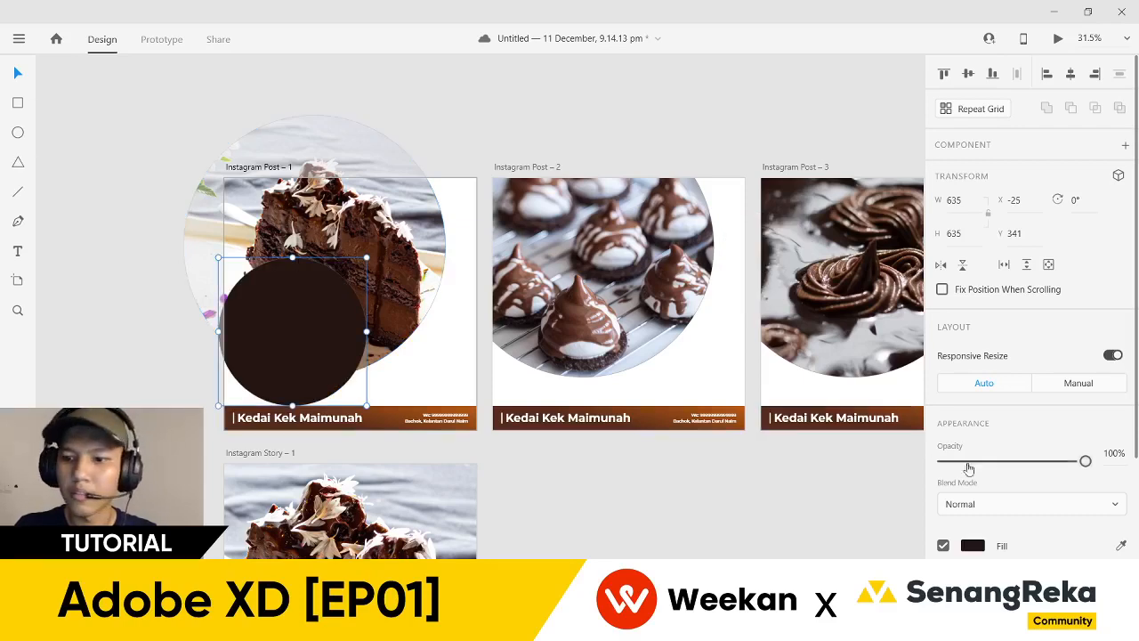
scroll(960, 440, "down", 3)
left_click(945, 371)
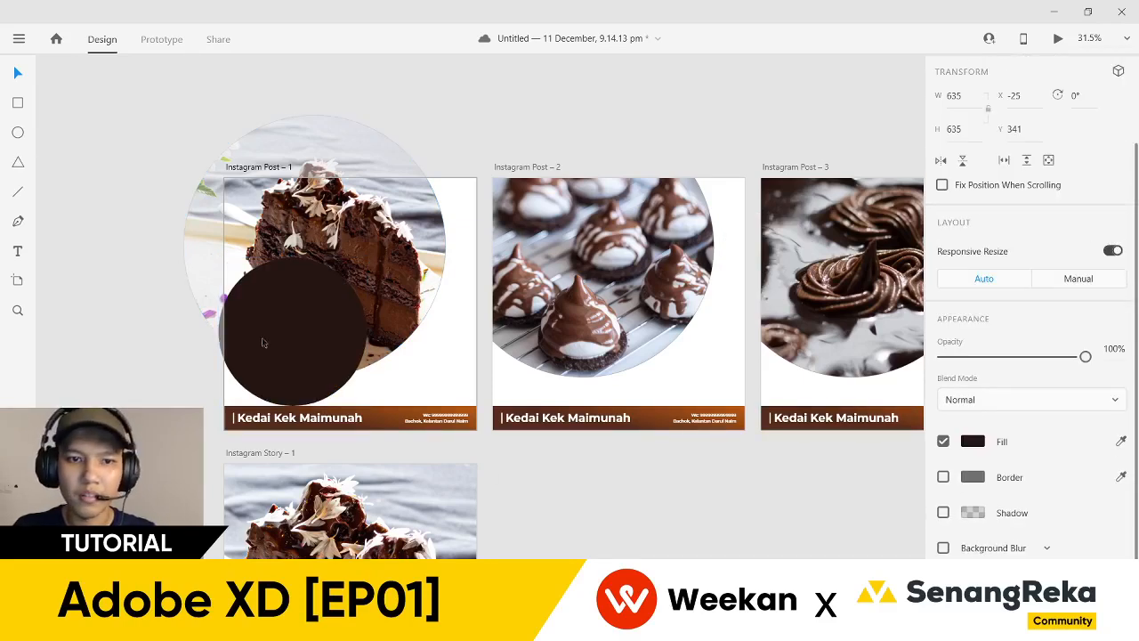
- Bring the cake photo circle to the front of the stack
left_click(302, 162)
right_click(303, 162)
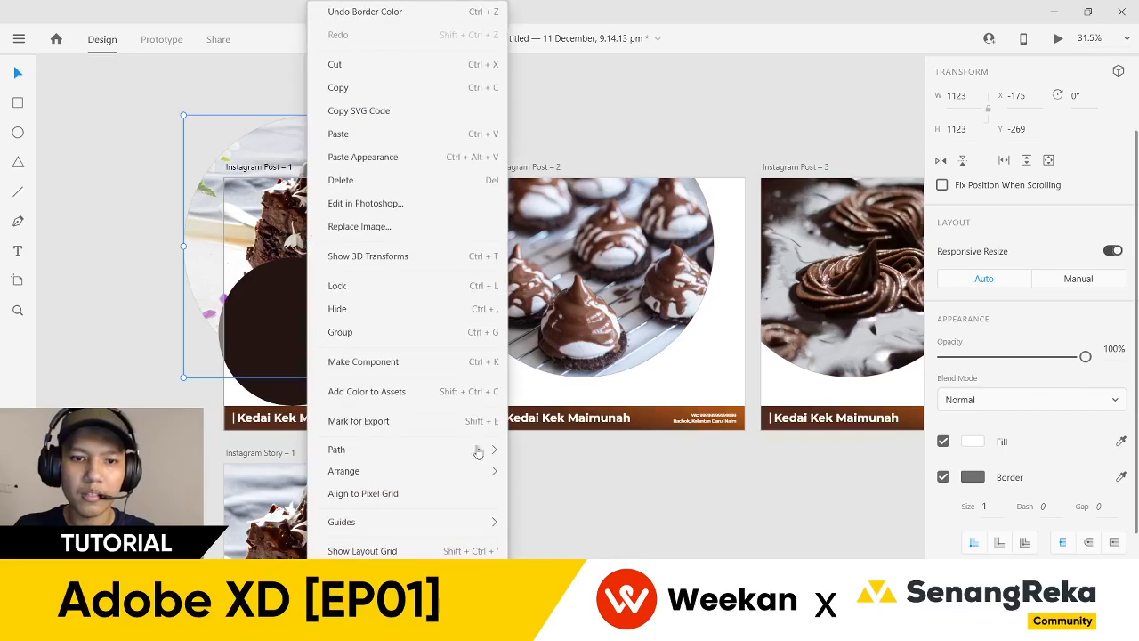
mouse_move(489, 470)
left_click(534, 473)
left_click(507, 466)
left_click_drag(529, 474, 597, 472)
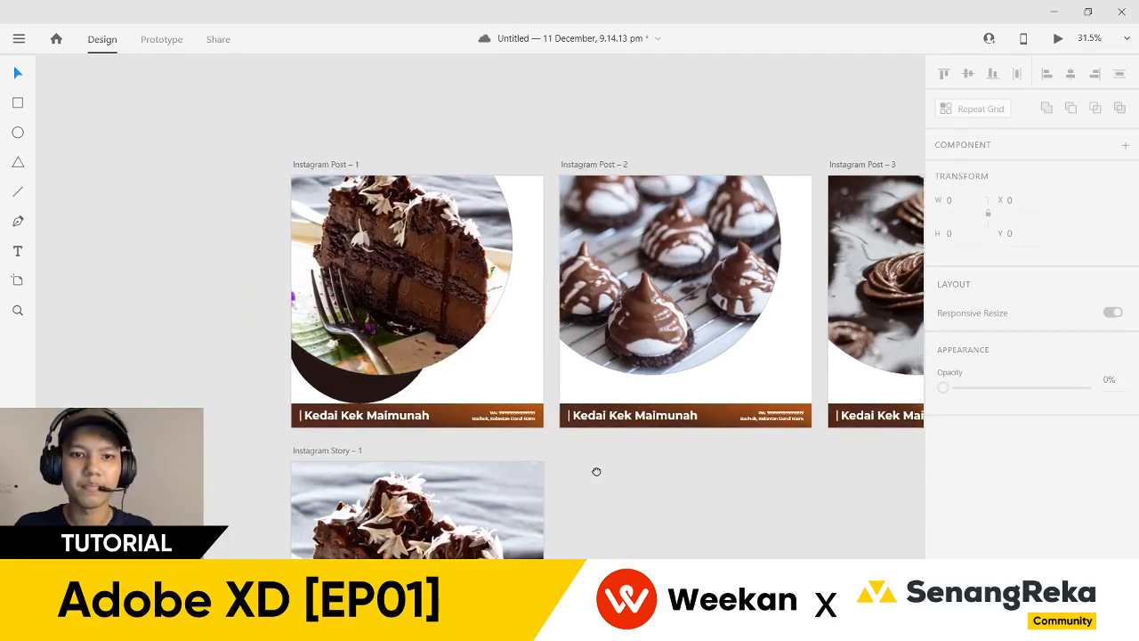
scroll(290, 391, "up", 5)
- Bring the dark circle in front of the cake and shrink it to 426 px, centred
left_click(472, 367)
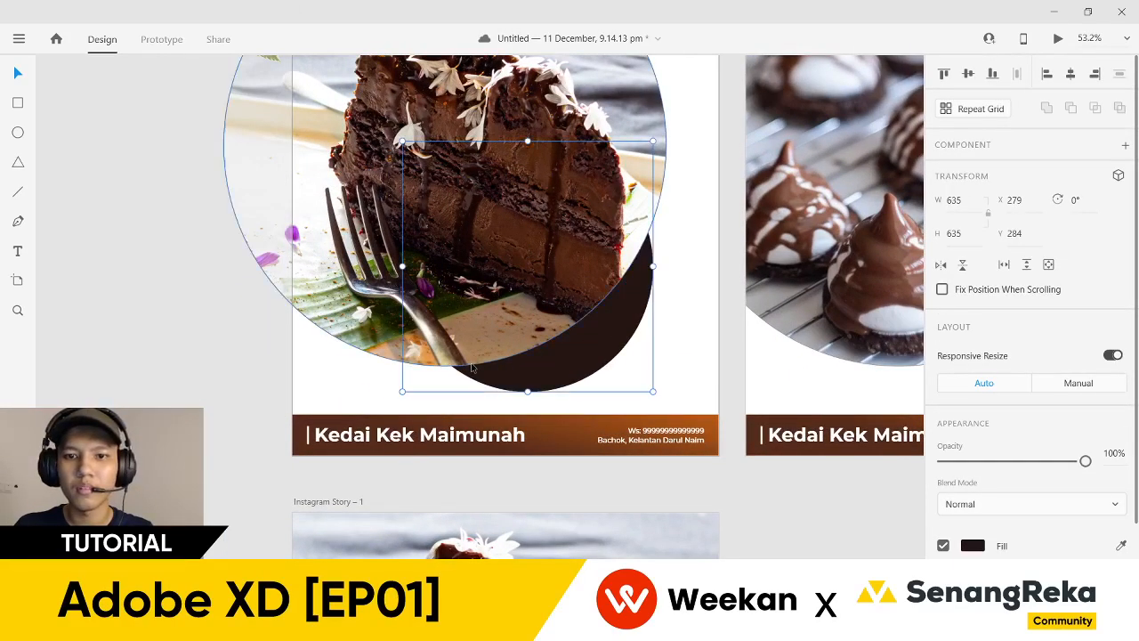
right_click(586, 356)
mouse_move(753, 427)
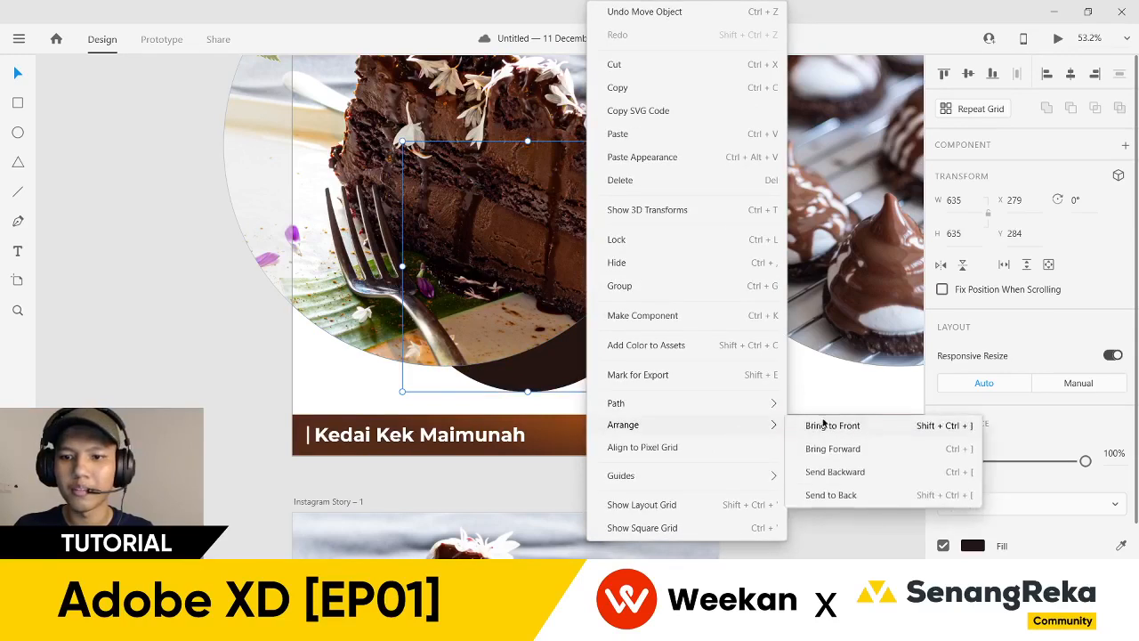
left_click(821, 425)
left_click_drag(403, 141, 477, 240)
mouse_move(573, 309)
left_mouse_down()
mouse_move(590, 318)
mouse_move(580, 314)
left_mouse_up()
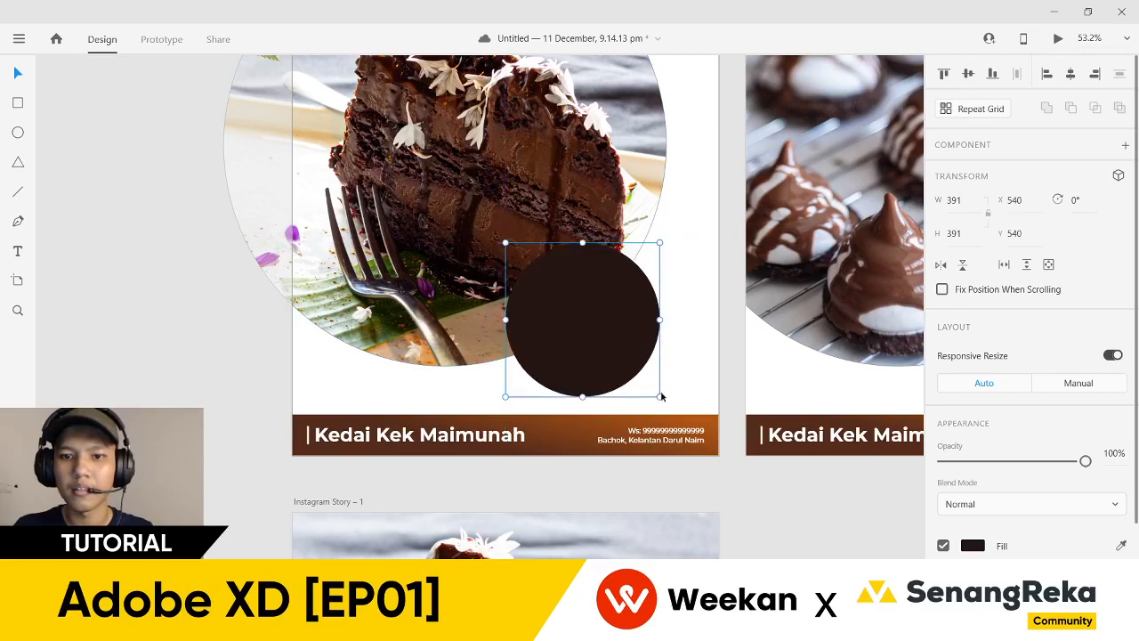
- Change the footer banner's stacking order and enlarge the dark circle
right_click(634, 437)
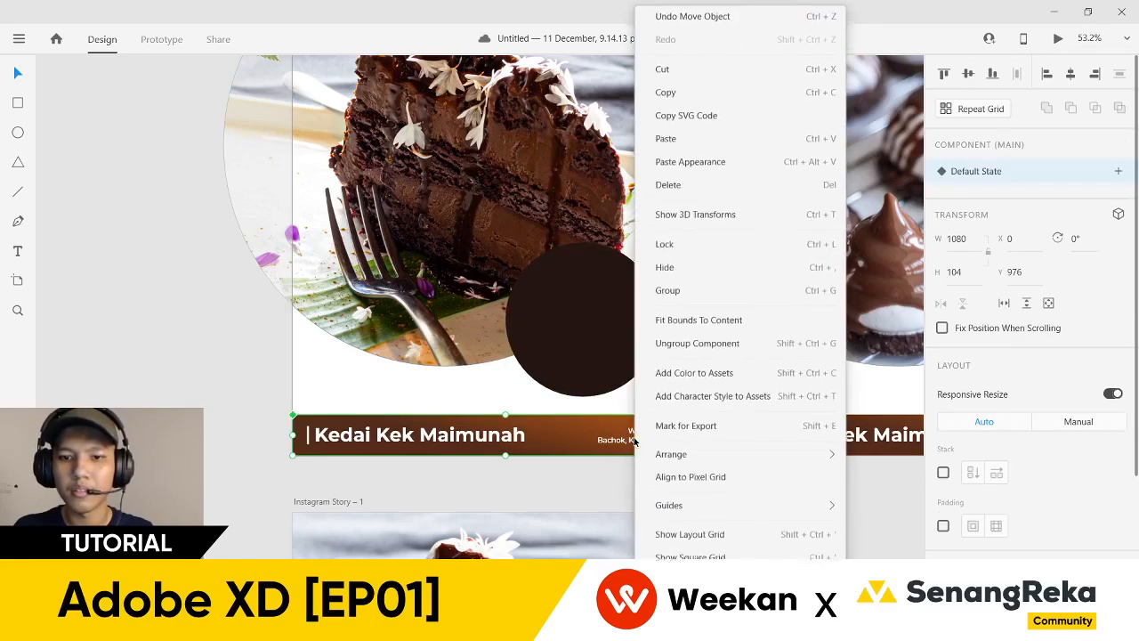
mouse_move(826, 456)
left_click(890, 451)
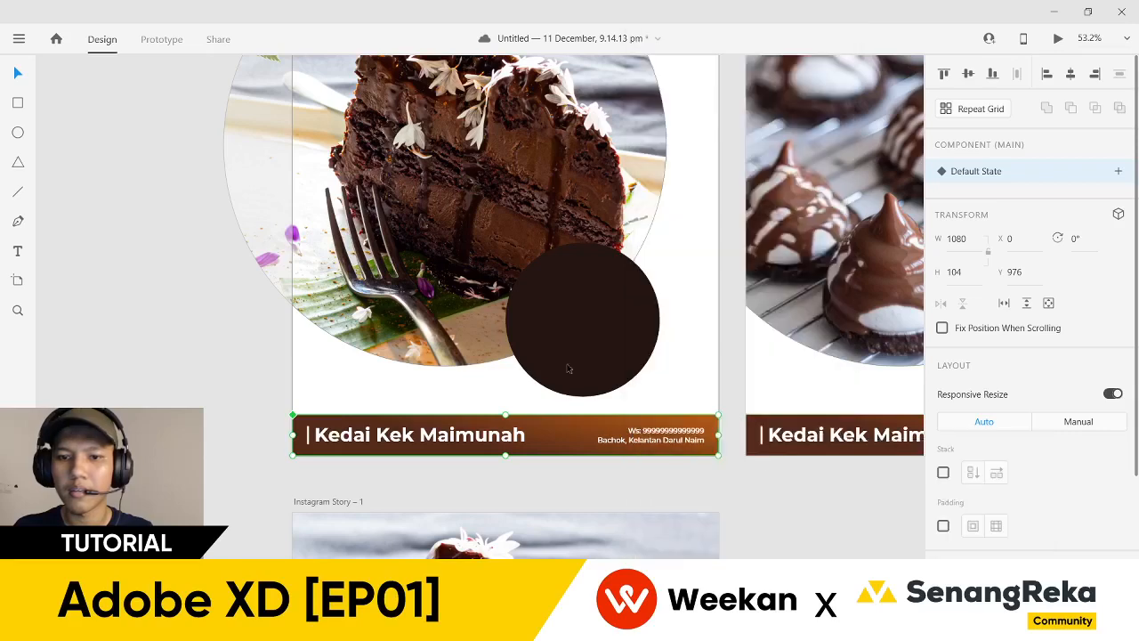
left_click(597, 392)
left_click_drag(583, 399, 580, 460)
left_click(764, 508)
- Resize Post 1's dark circle to 407 px and shift it slightly right
scroll(767, 509, "down", 2)
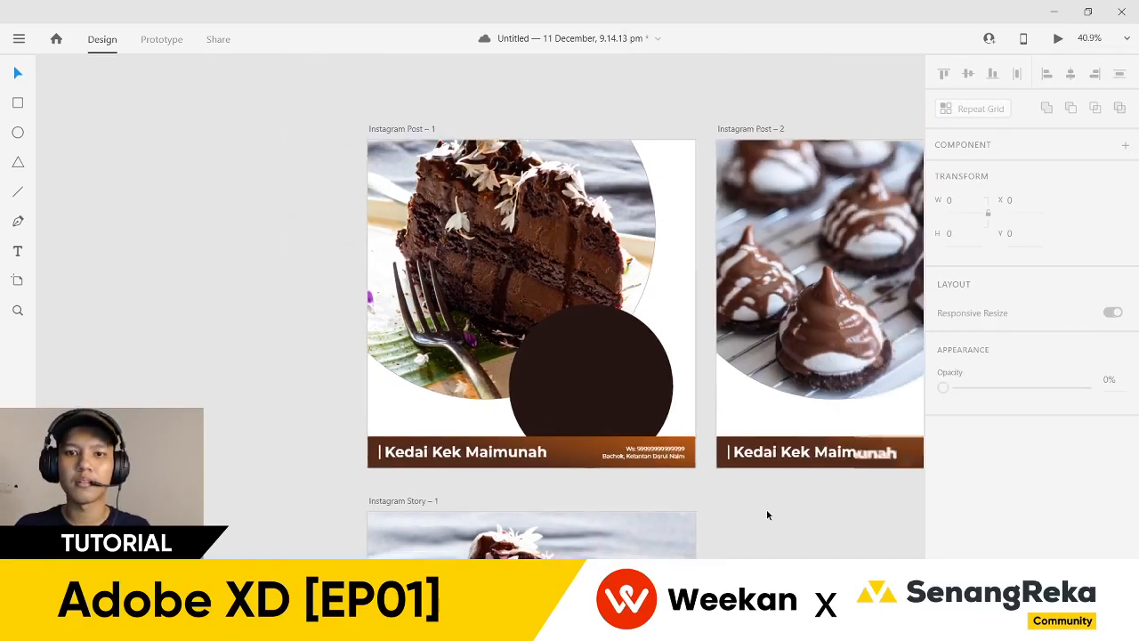
left_click_drag(766, 509, 681, 494)
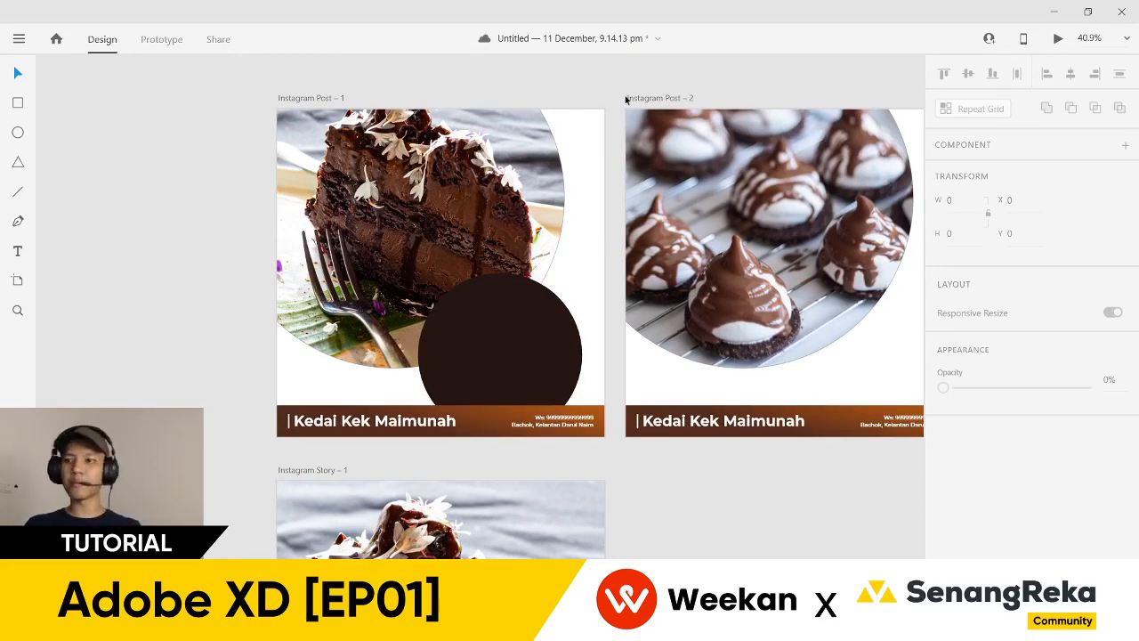
left_click_drag(602, 114, 502, 152)
left_click(445, 418)
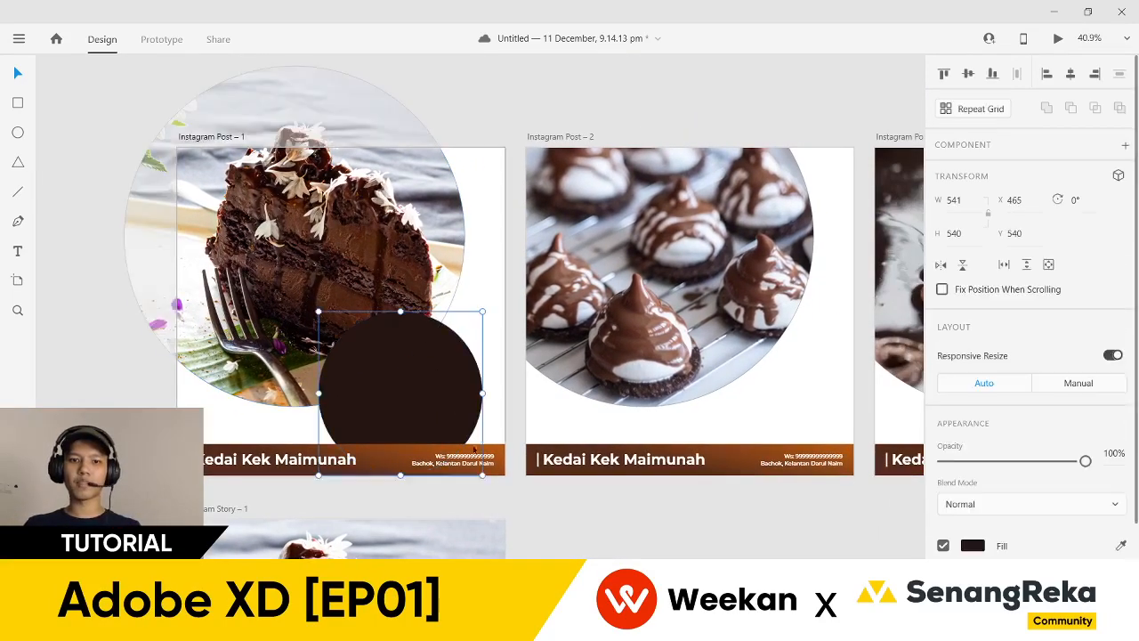
left_click_drag(481, 475, 443, 434)
left_click_drag(400, 391, 416, 395)
- Copy the dark circle and paste it into Instagram Posts 2, 3 and 4
key("ctrl+c")
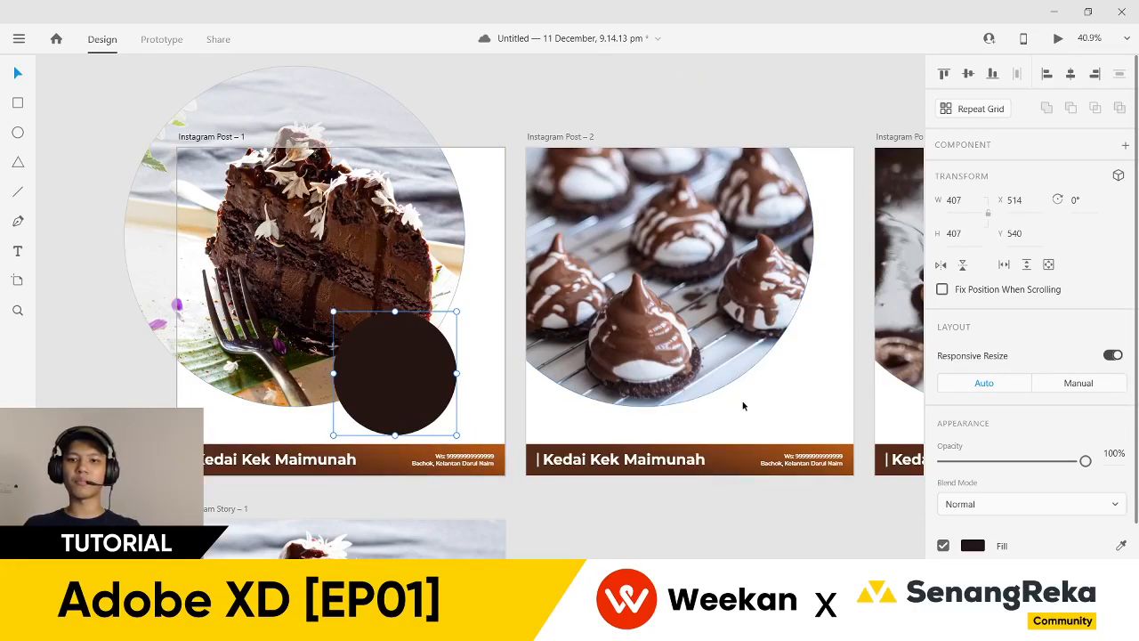
left_click(742, 401)
key("ctrl+v")
scroll(696, 405, "right", 5)
left_click(696, 405)
key("ctrl+v")
scroll(696, 410, "right", 5)
left_click(620, 420)
key("ctrl+v")
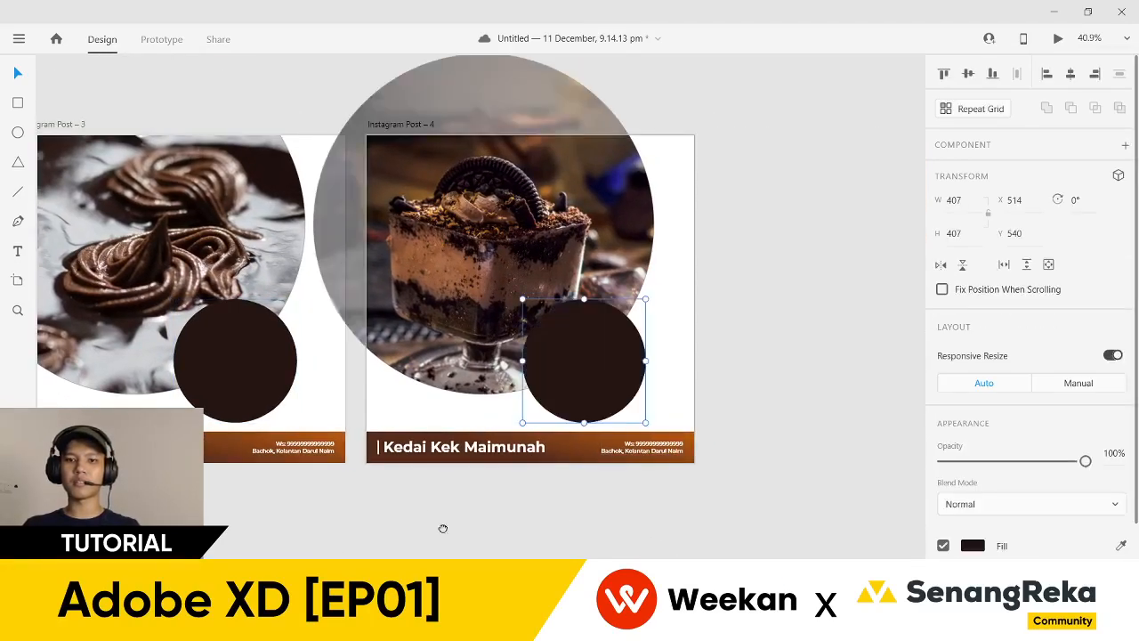
scroll(725, 514, "left", 10)
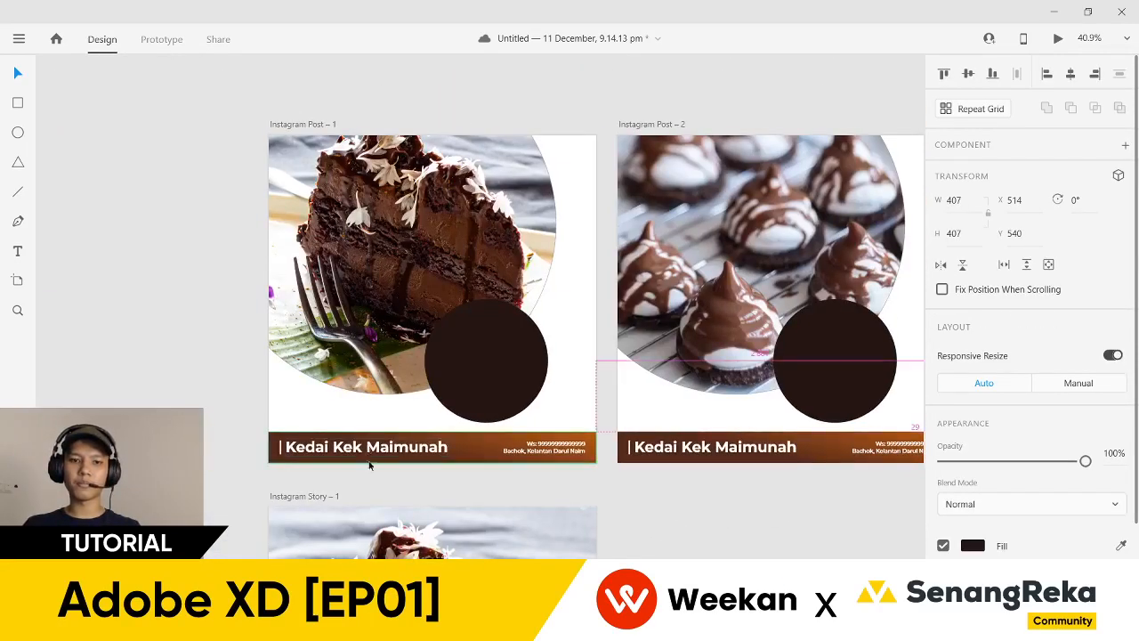
scroll(333, 462, "up", 3)
left_click(332, 445)
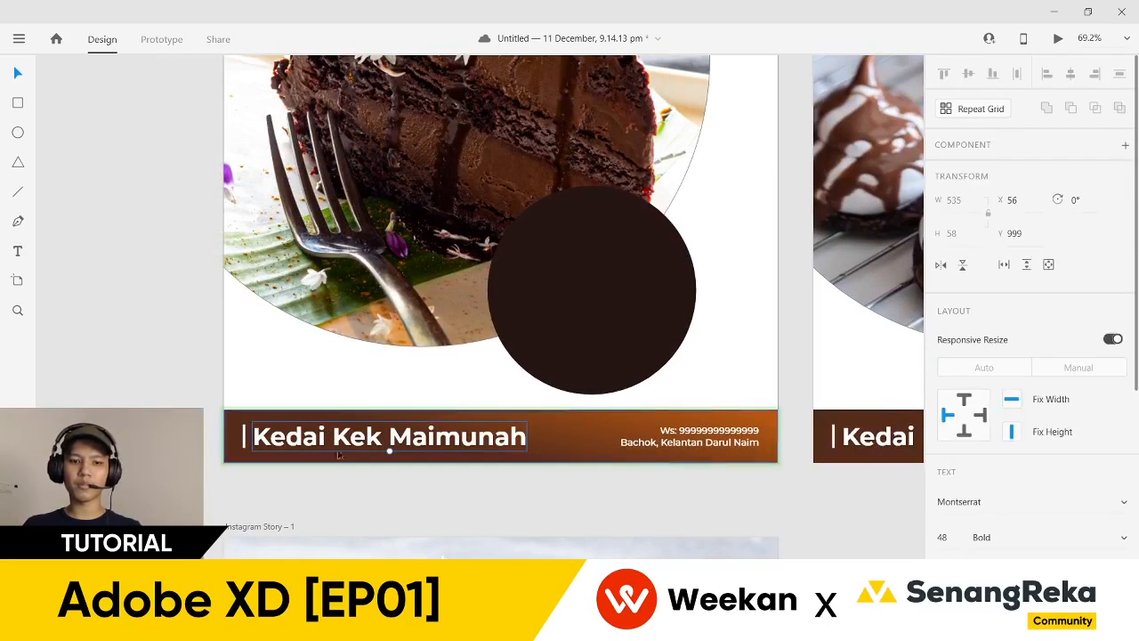
left_click(802, 300)
- Alt-drag a copy of the footer text onto the dark circle and retype it as PREMIUM / DARK CHOCOLATE
left_click(620, 270)
left_click(474, 444)
left_click_drag(473, 443, 657, 283)
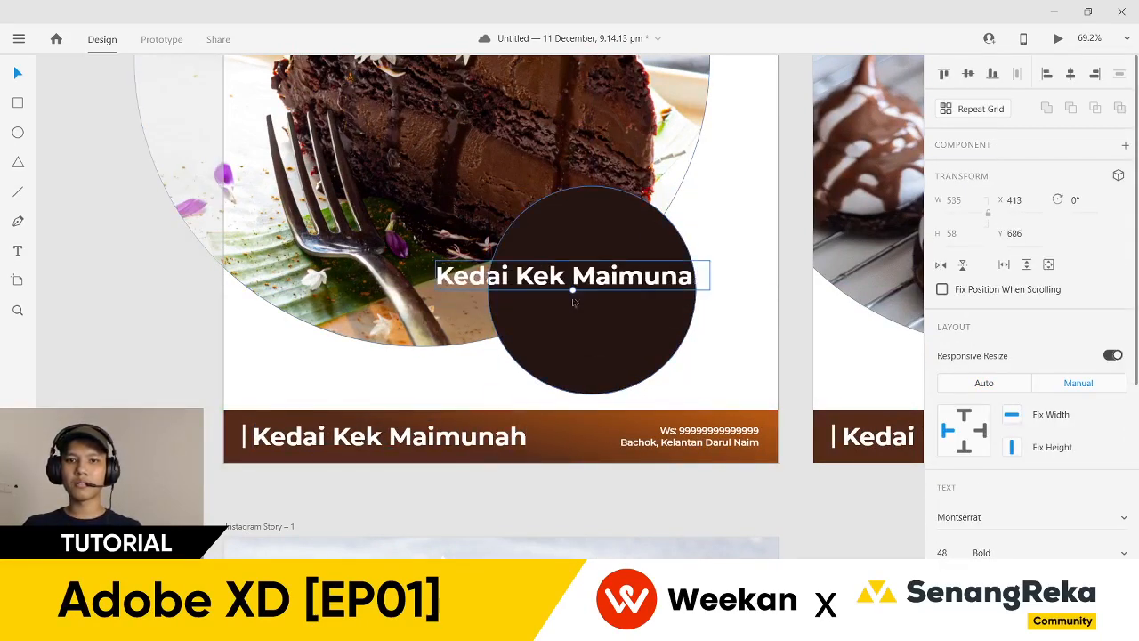
double_click(572, 286)
type("P")
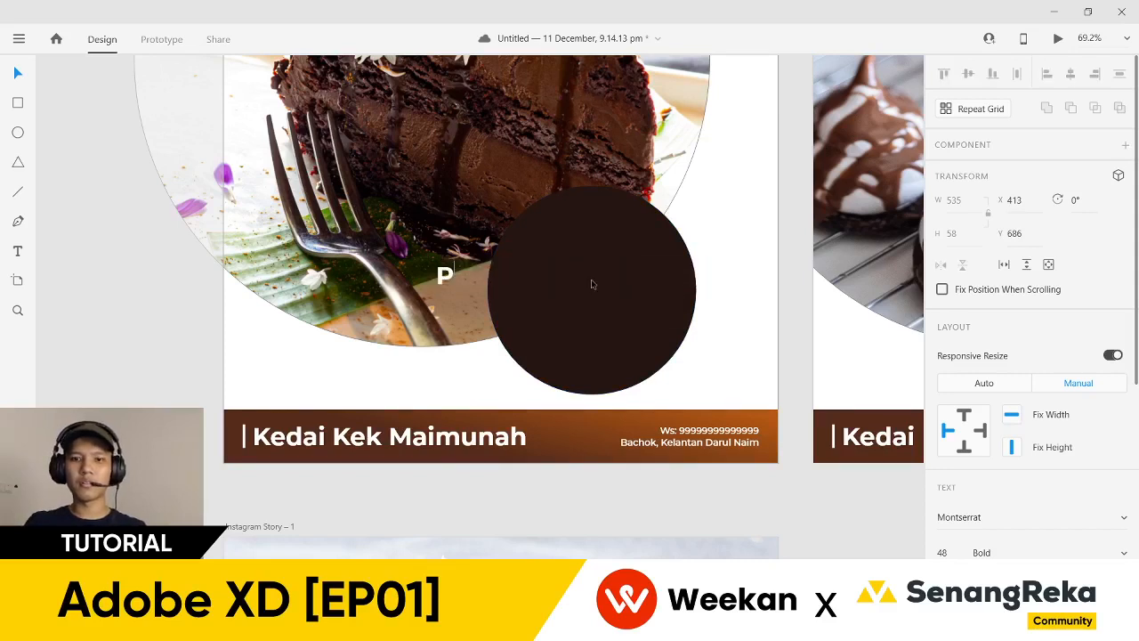
type("REMIUM")
key("Return")
type("DARK CH")
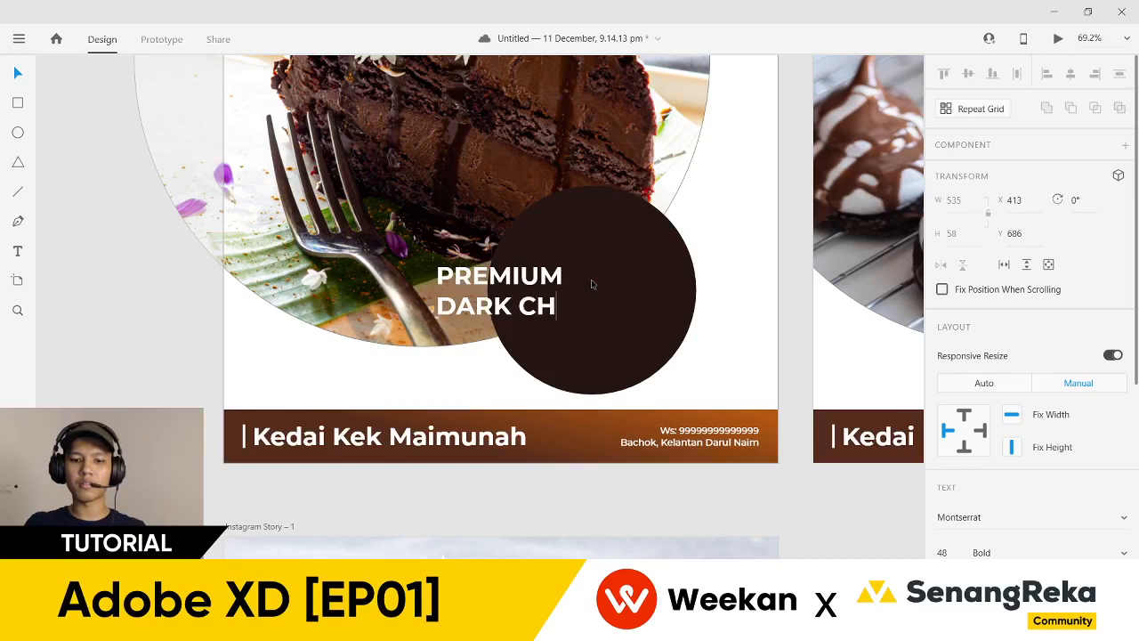
type("OCOLATE")
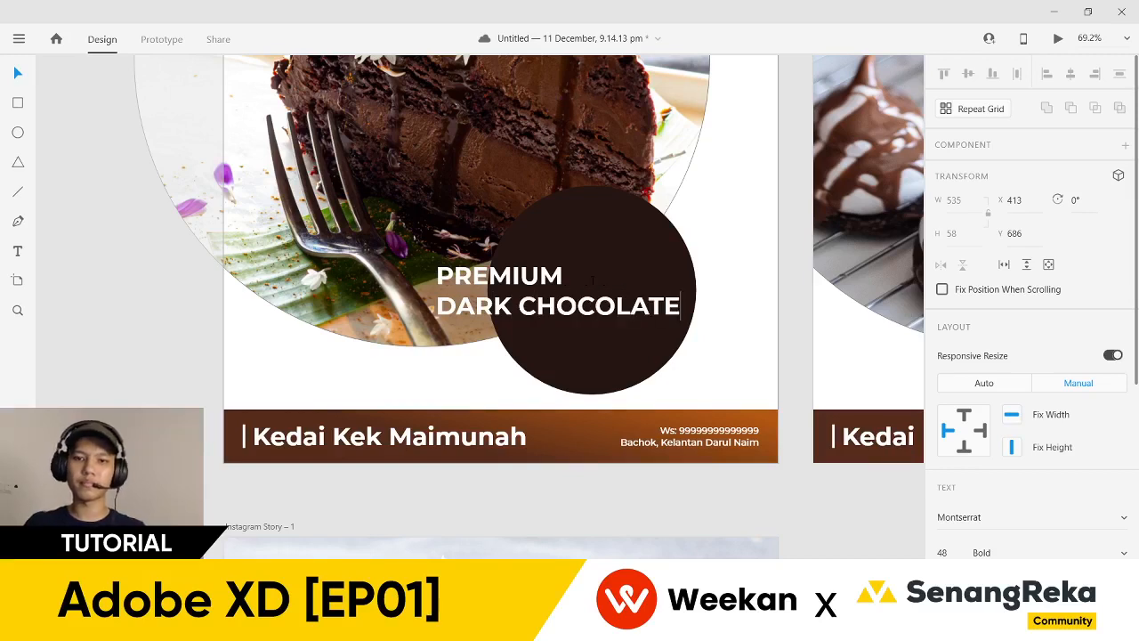
key("Escape")
- Centre-align the badge text and set the 'Premium' line in the Playball font
scroll(1023, 447, "down", 4)
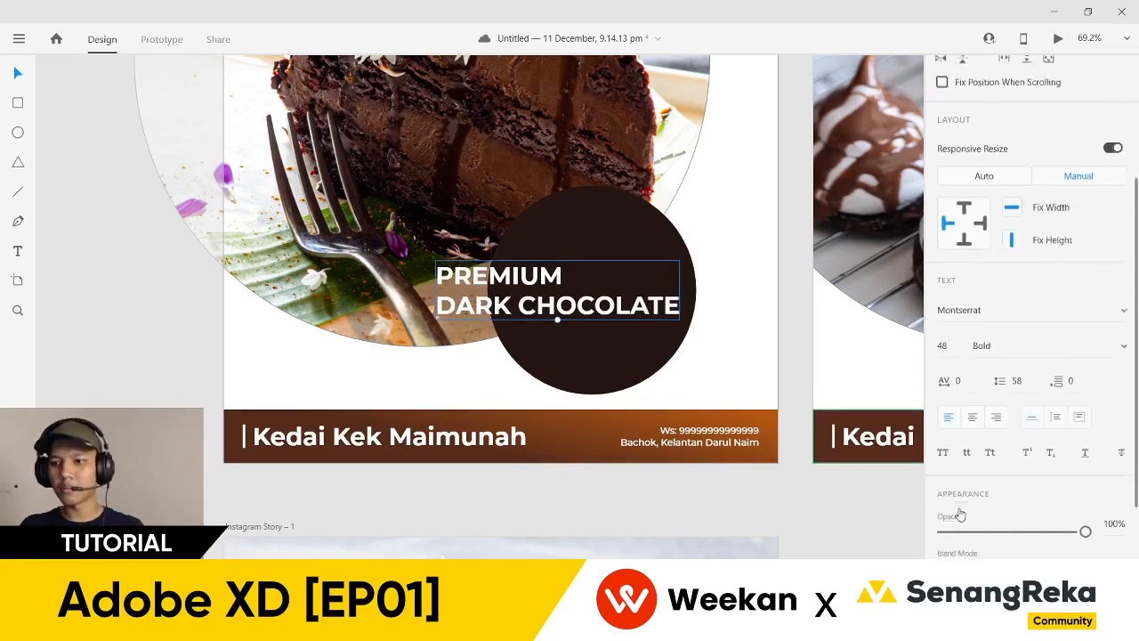
left_click(972, 375)
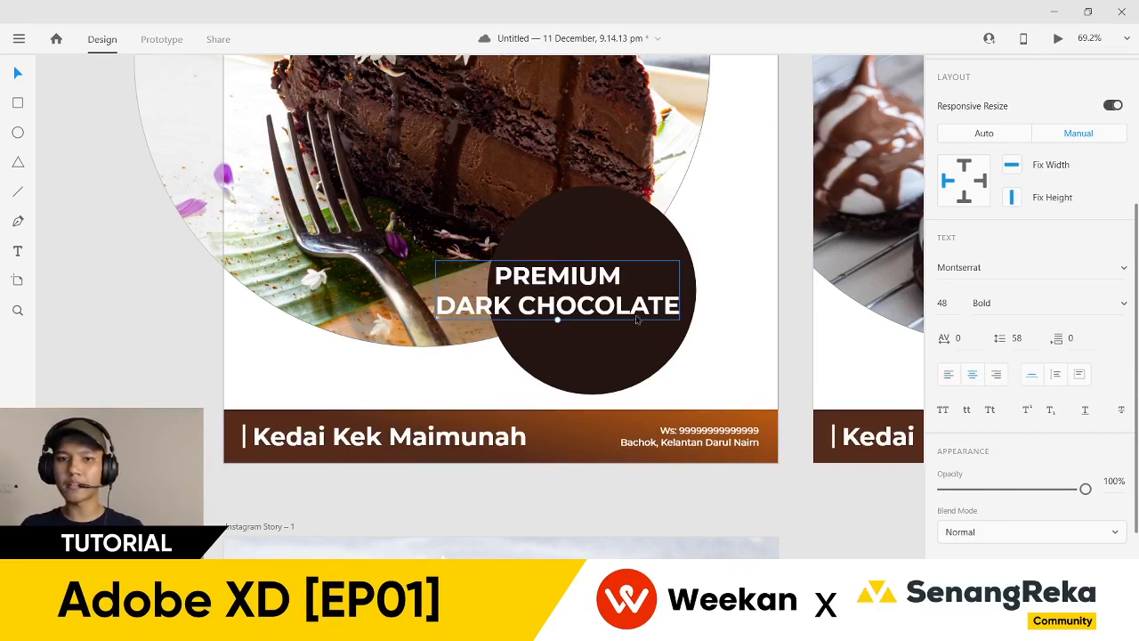
double_click(575, 303)
triple_click(575, 307)
left_click(1012, 272)
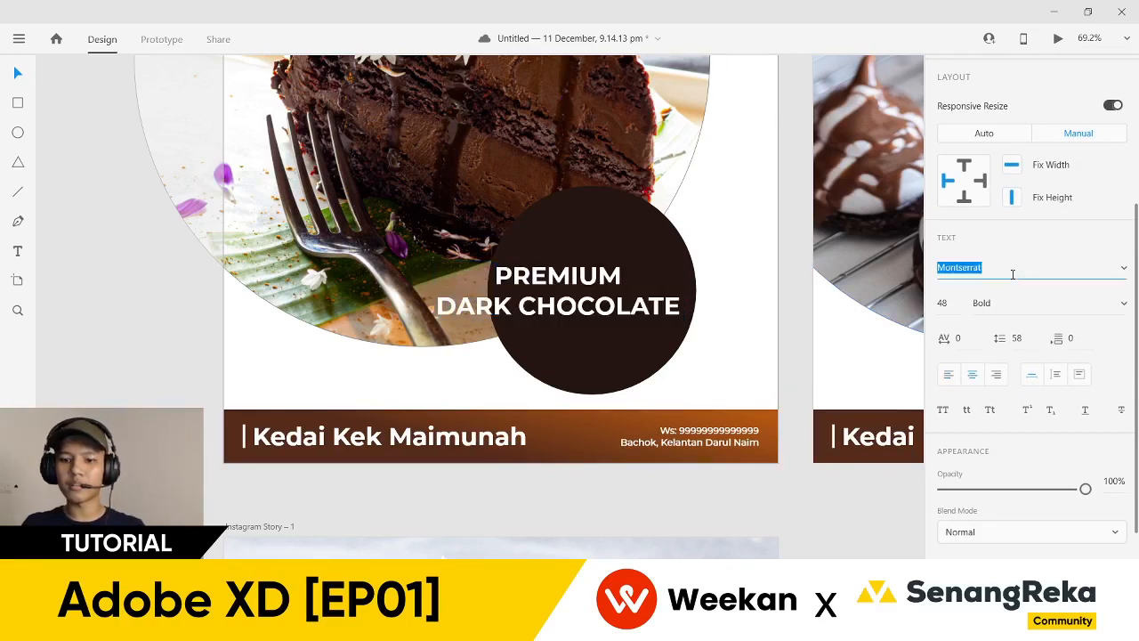
double_click(611, 277)
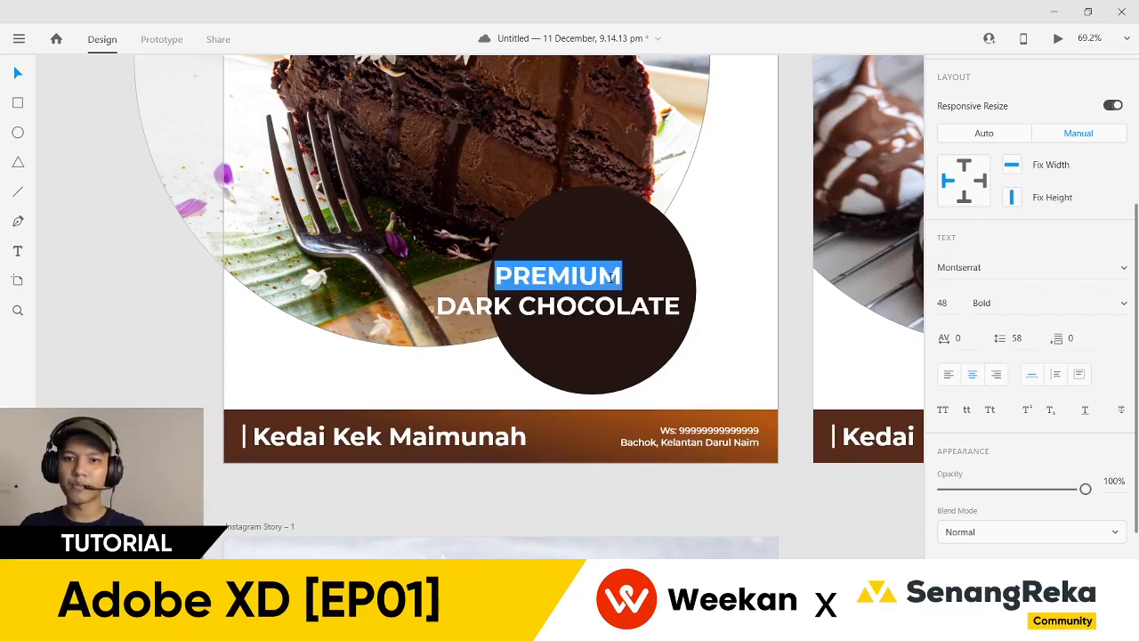
left_click(982, 269)
type("Playball")
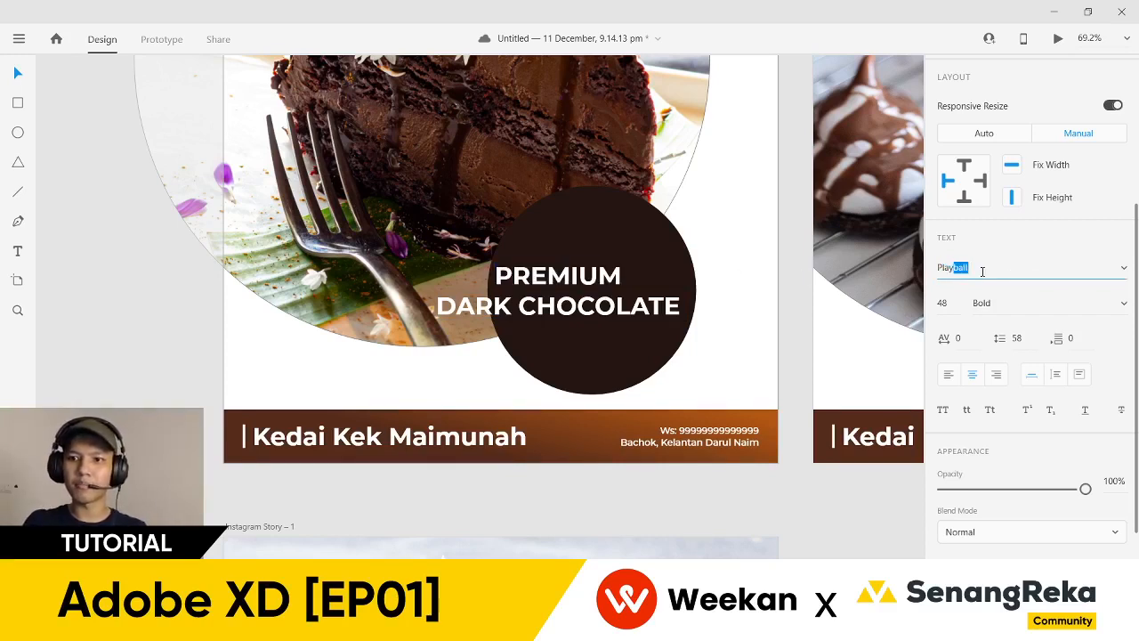
key("Return")
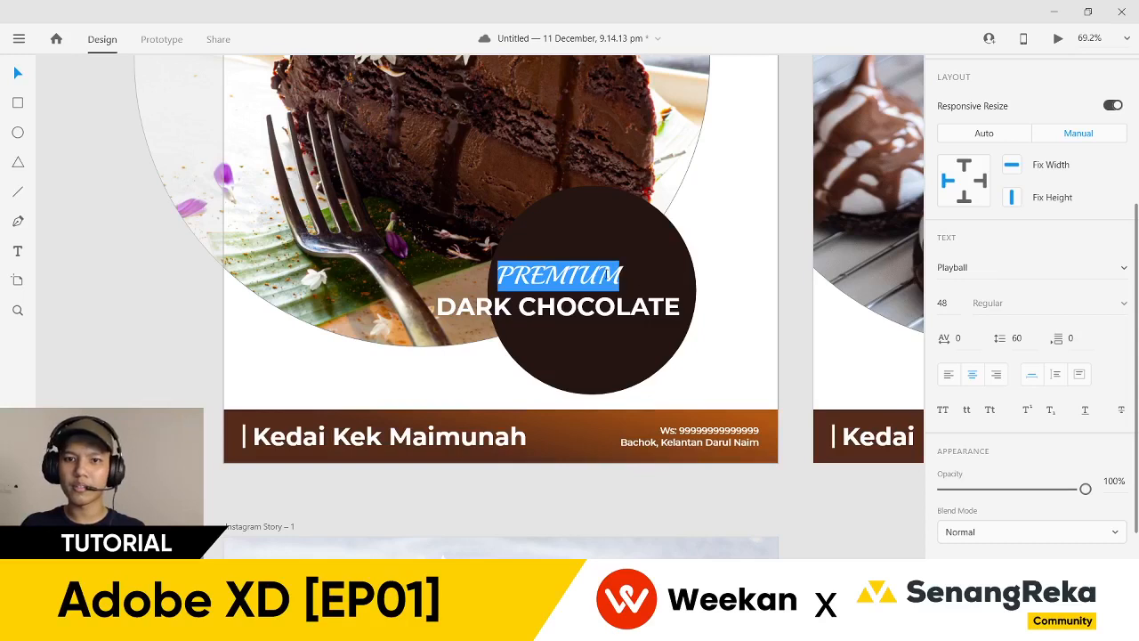
type("Premium")
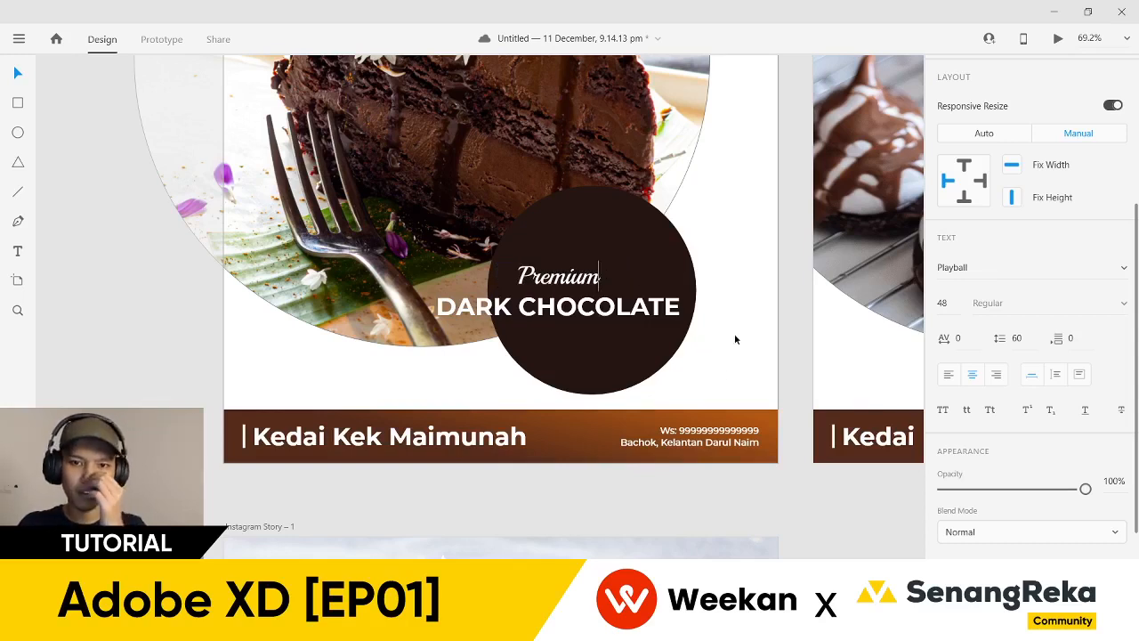
key("Escape")
- Scale the badge text, raise Premium to size 70, and centre the badge in the circle
left_click_drag(556, 322, 618, 303)
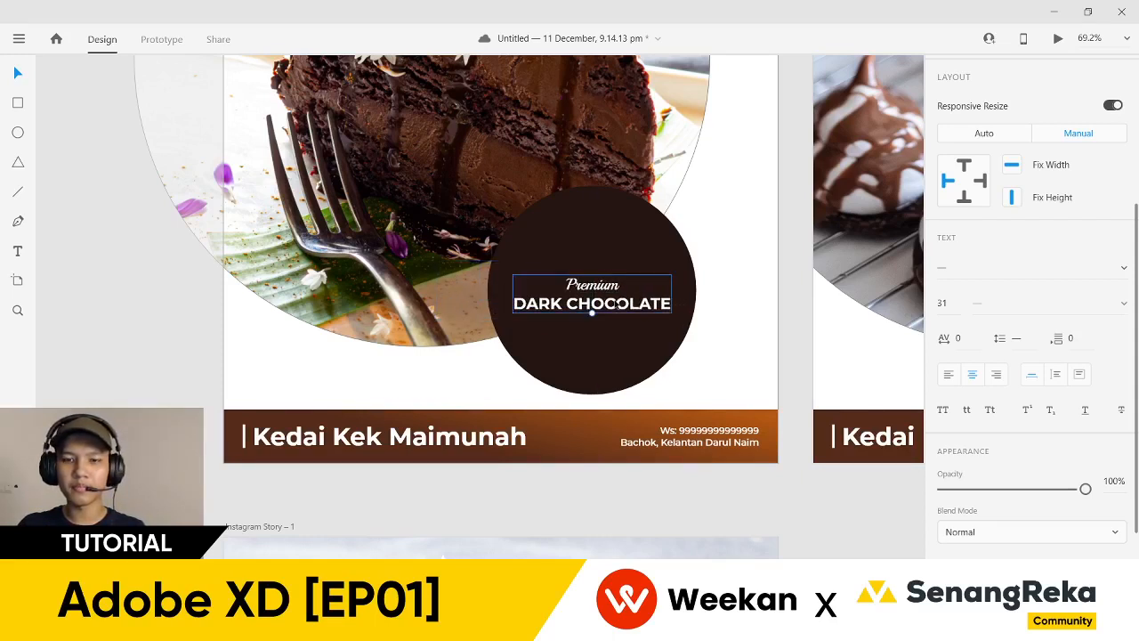
double_click(595, 285)
key("ctrl+c")
double_click(594, 285)
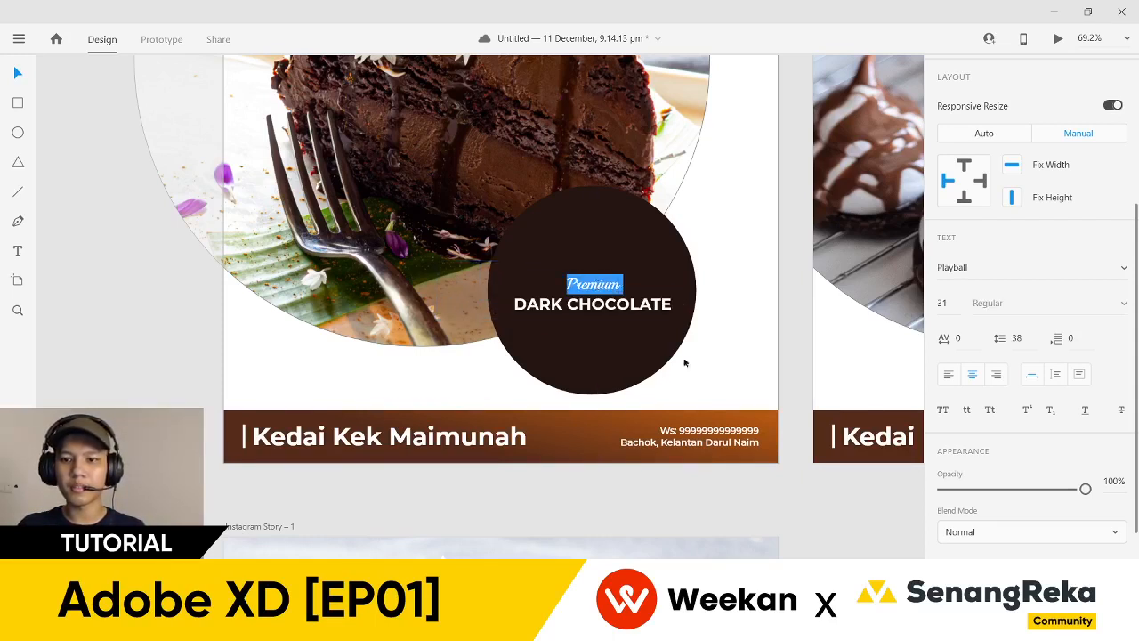
left_click(948, 305)
type("40")
key("Return")
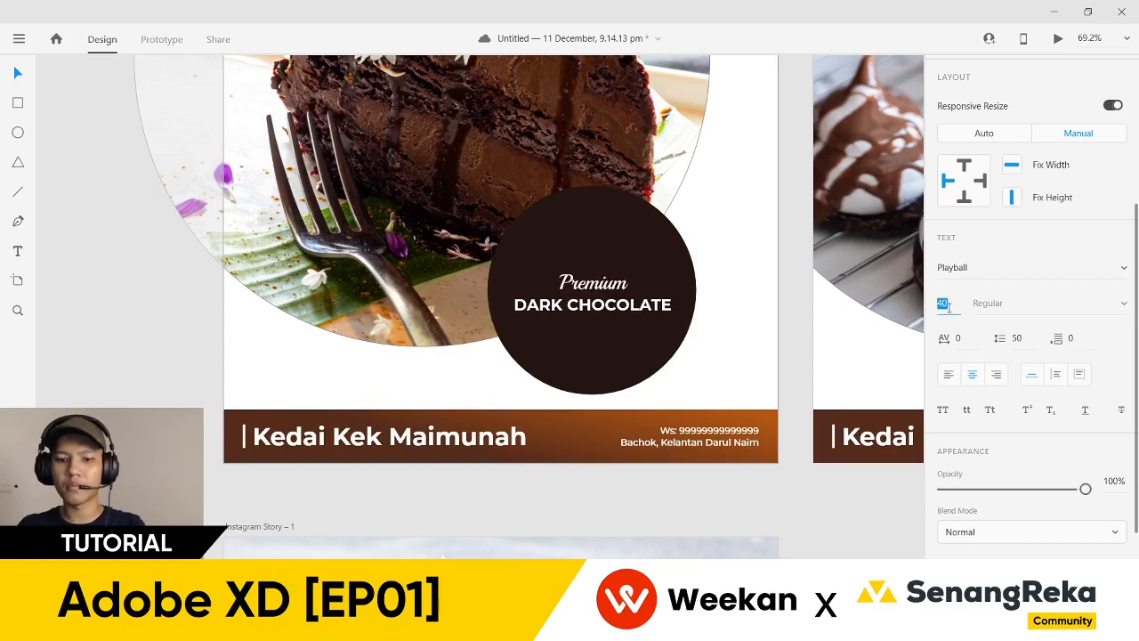
key("Return")
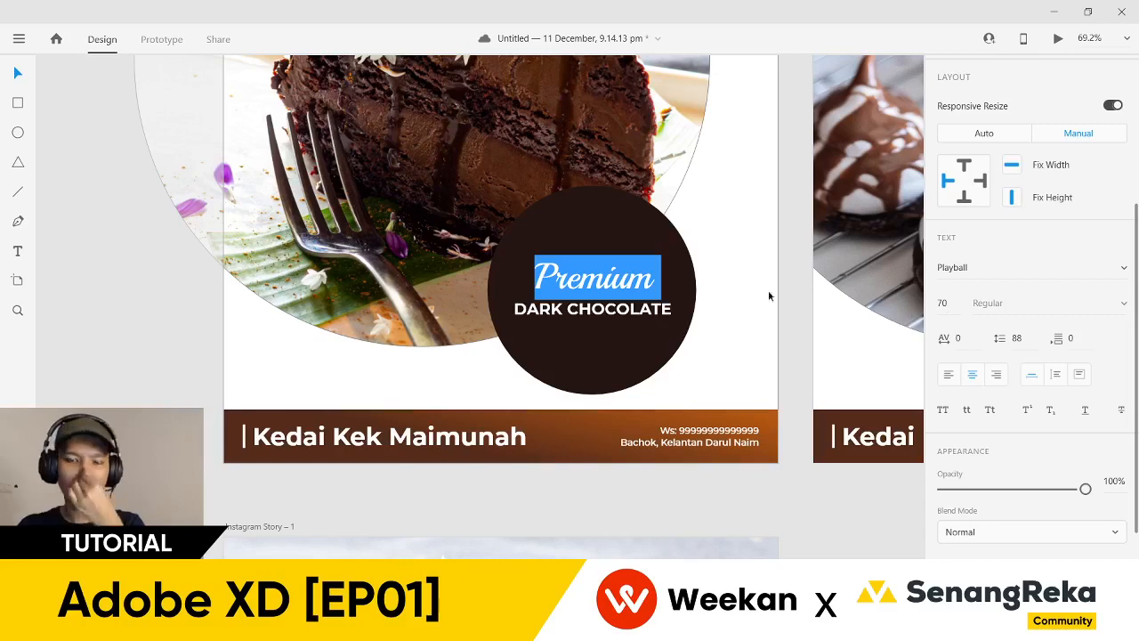
key("Escape")
left_click_drag(633, 317, 631, 310)
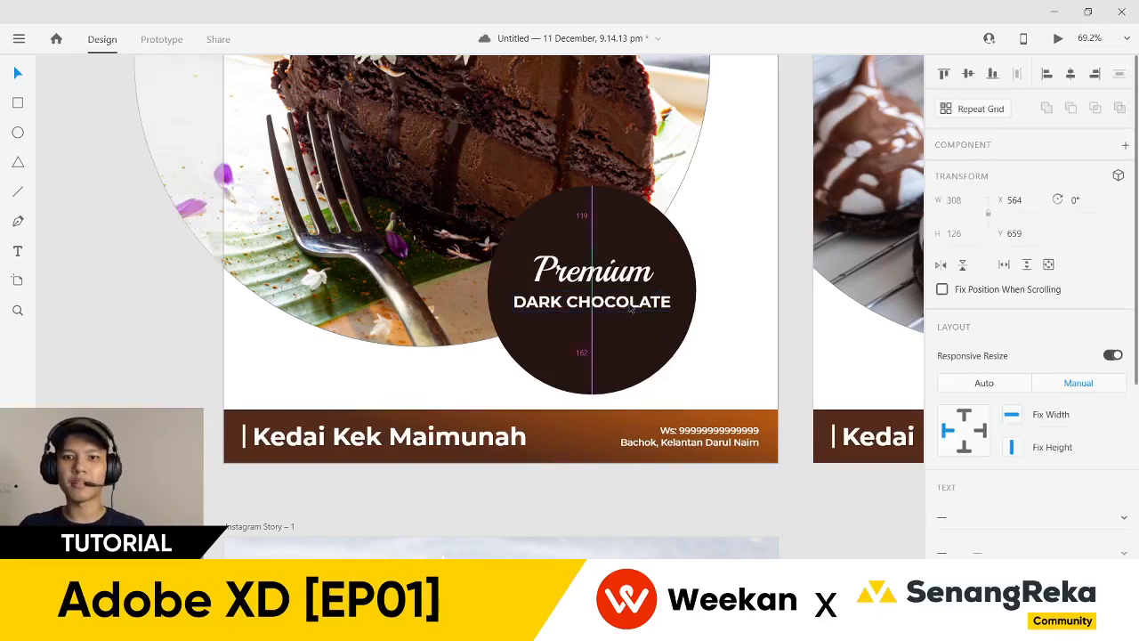
left_click(712, 350)
scroll(774, 455, "down", 4)
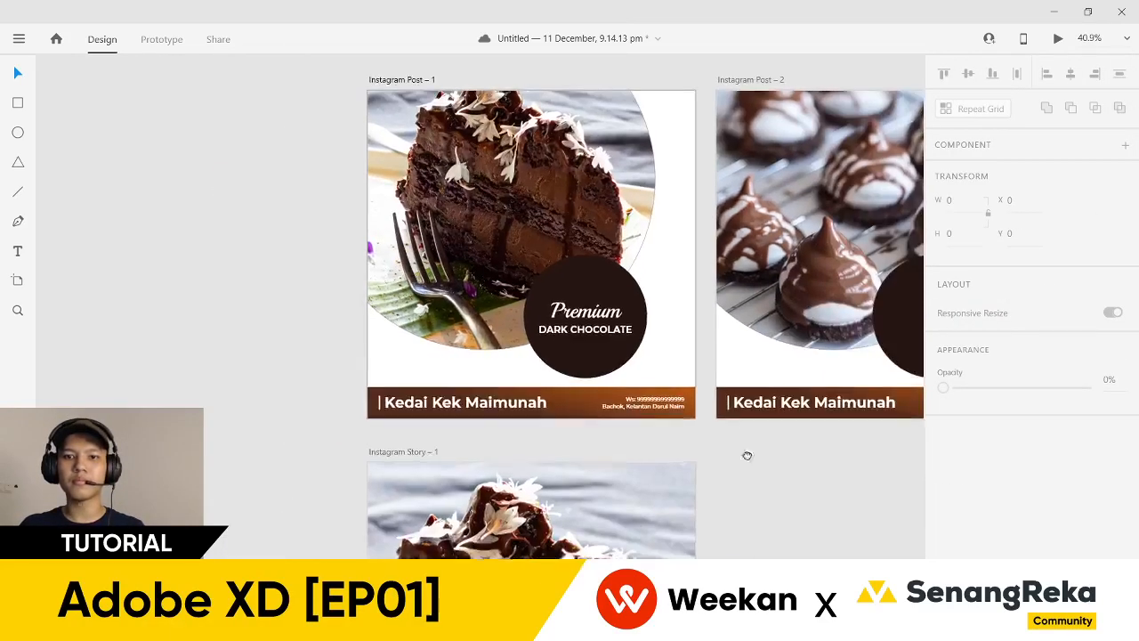
left_click_drag(774, 455, 470, 469)
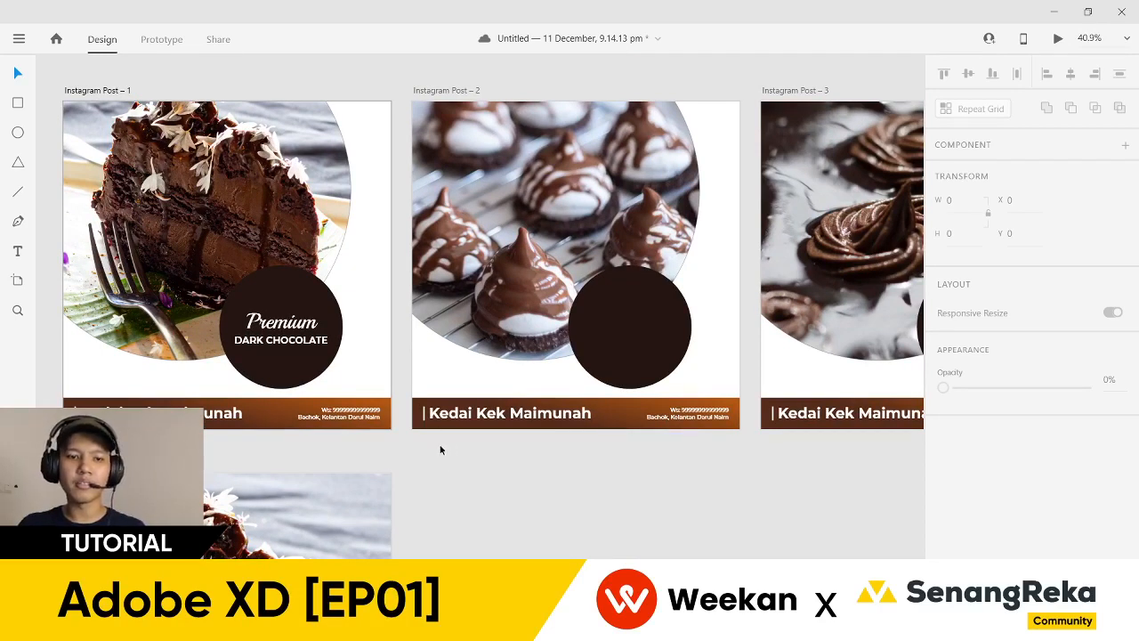
left_click(281, 327)
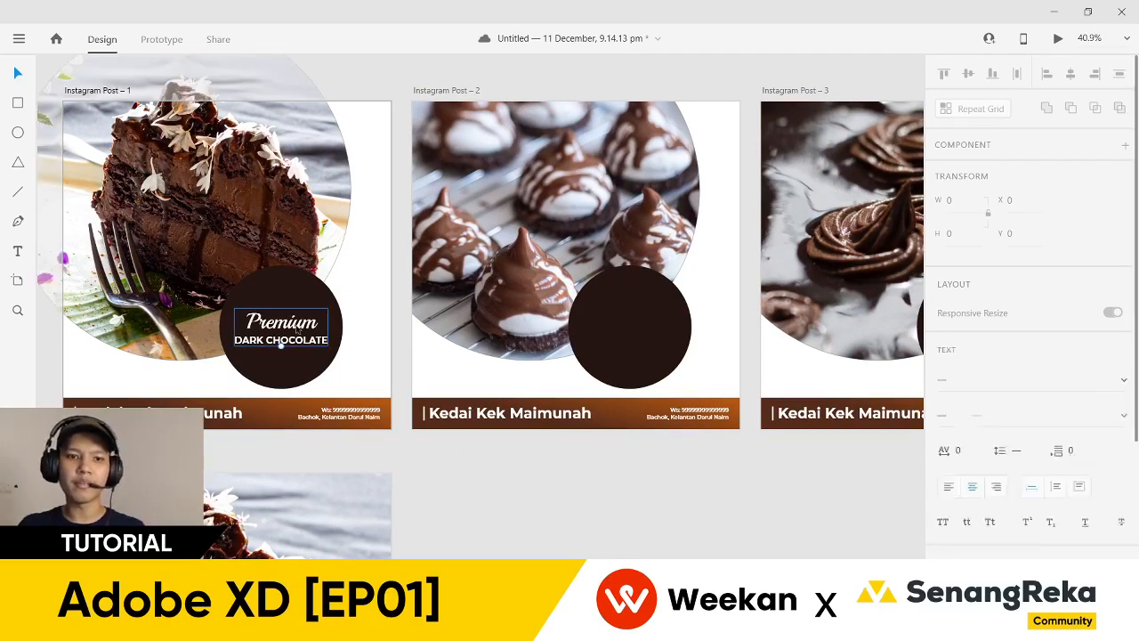
double_click(620, 366)
key("ctrl+v")
left_click_drag(765, 491, 284, 508)
double_click(462, 395)
key("ctrl+v")
left_click_drag(710, 539, 784, 522)
double_click(462, 400)
key("ctrl+v")
left_click_drag(413, 519, 740, 519)
left_click_drag(473, 520, 709, 520)
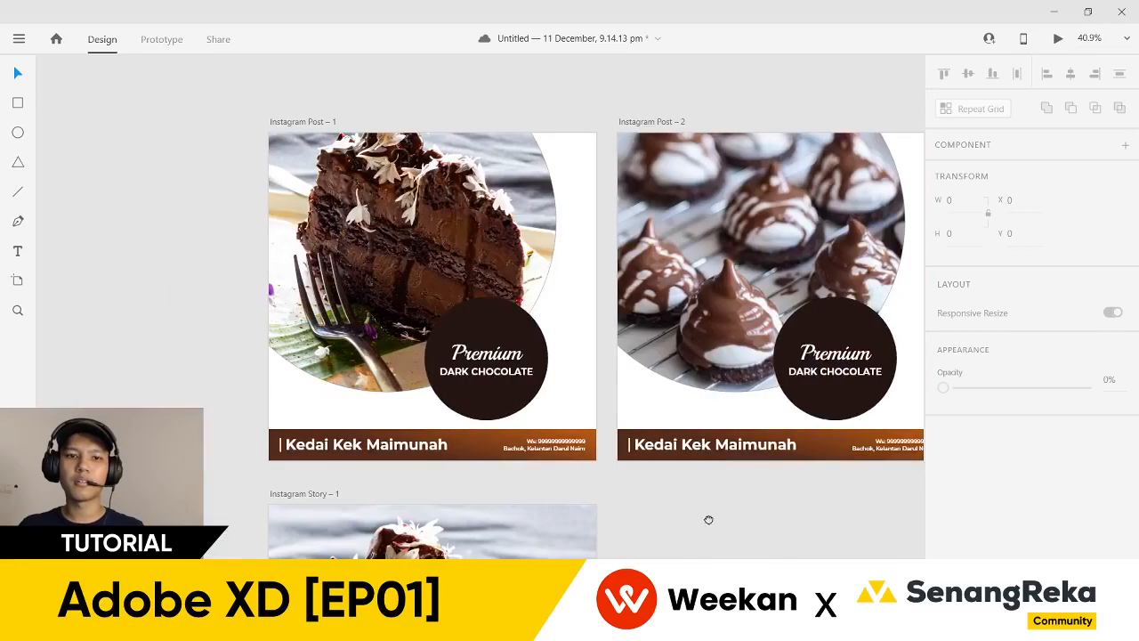
scroll(534, 463, "down", 1)
scroll(499, 467, "up", 4)
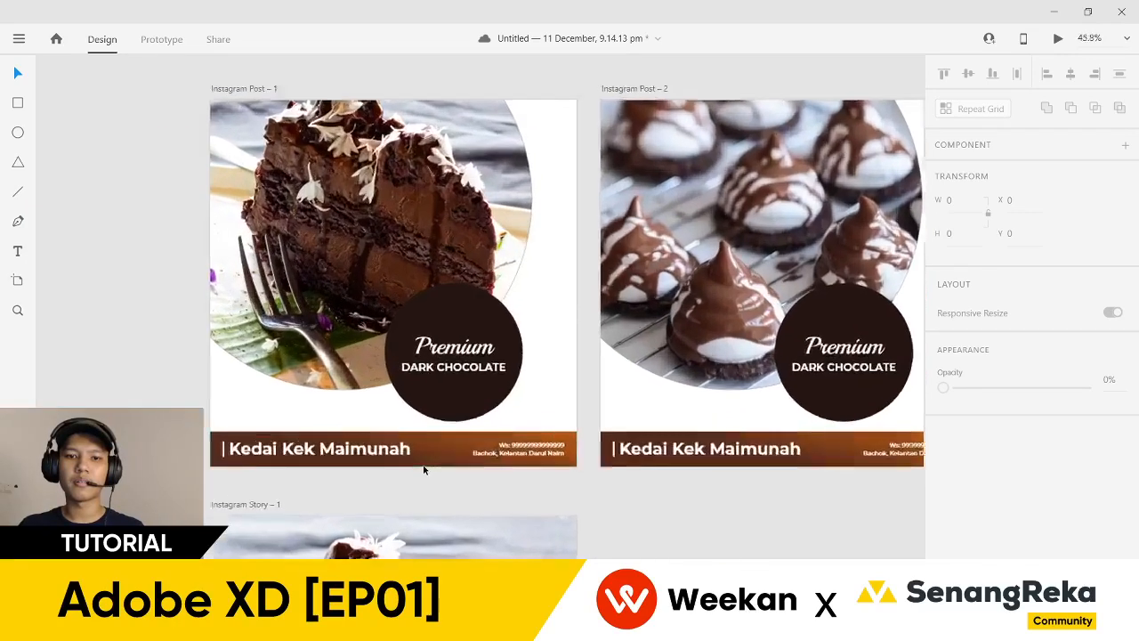
scroll(487, 469, "down", 4)
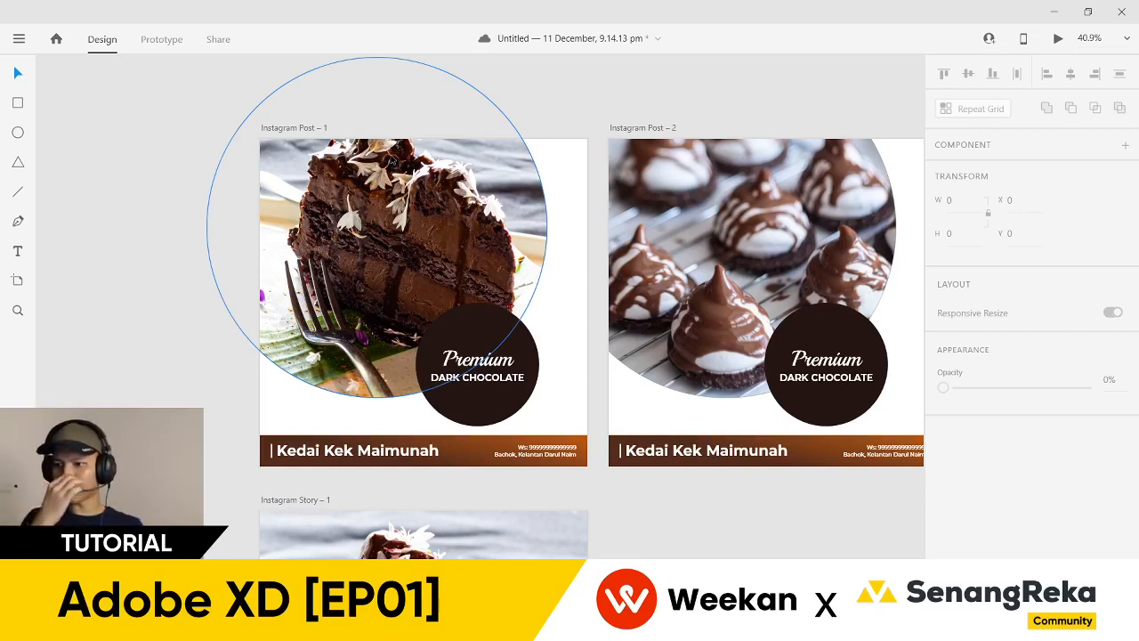
- Save the document with Ctrl+S and show the Layers panel listing all artboards
key("ctrl+s")
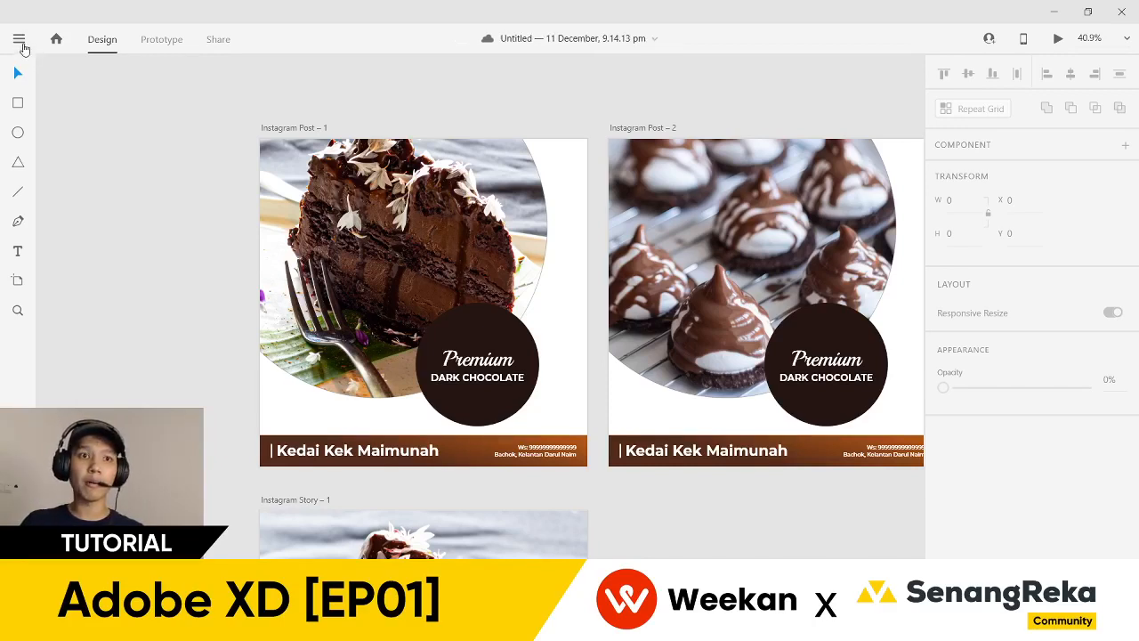
left_click(19, 41)
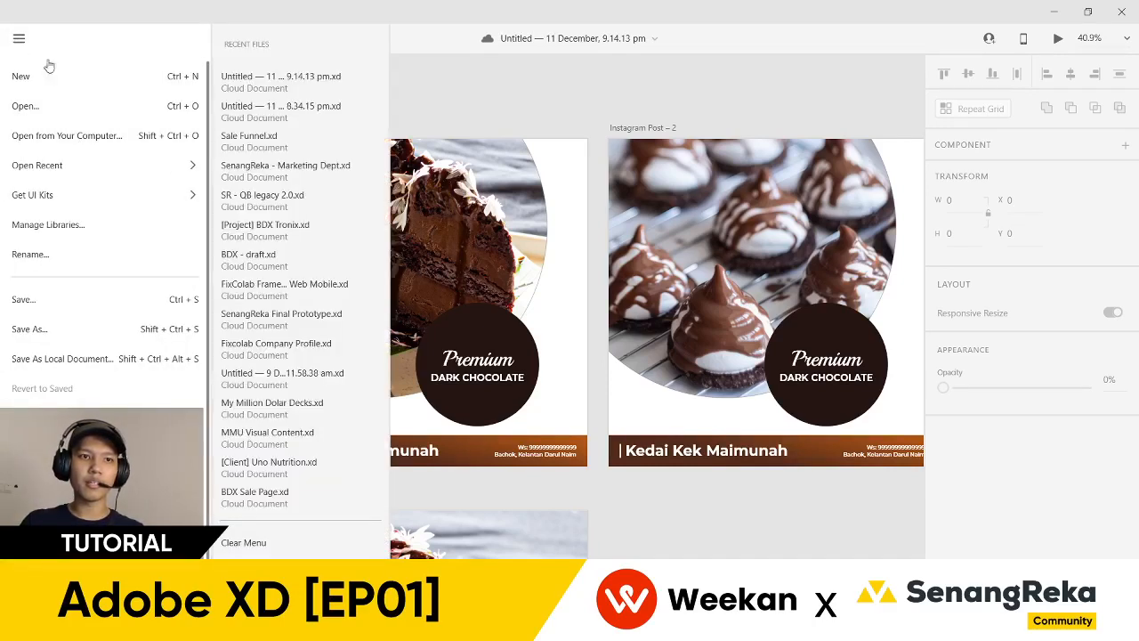
left_click(22, 43)
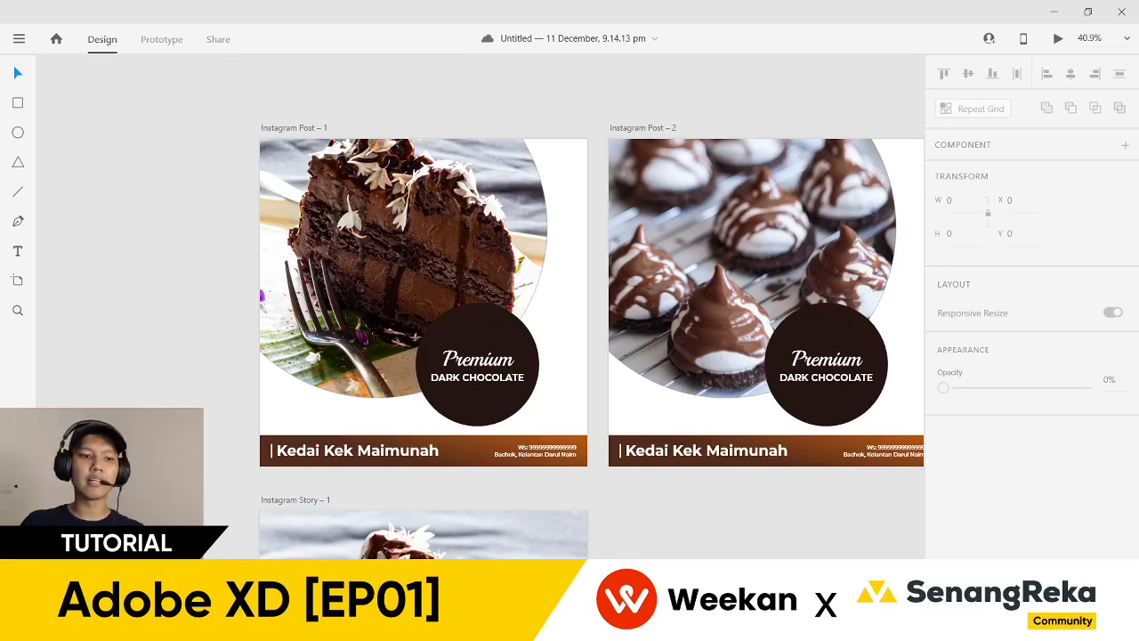
key("ctrl+y")
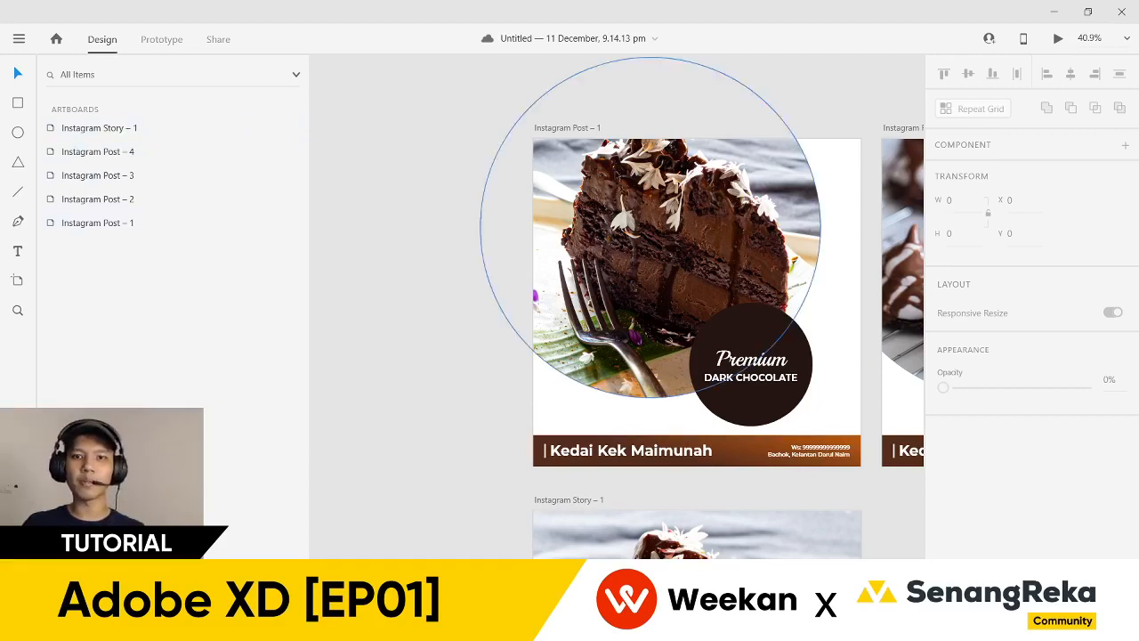
- Navigate the Layers panel from Instagram Story – 1 to the layers inside Instagram Post – 1
left_click(178, 136)
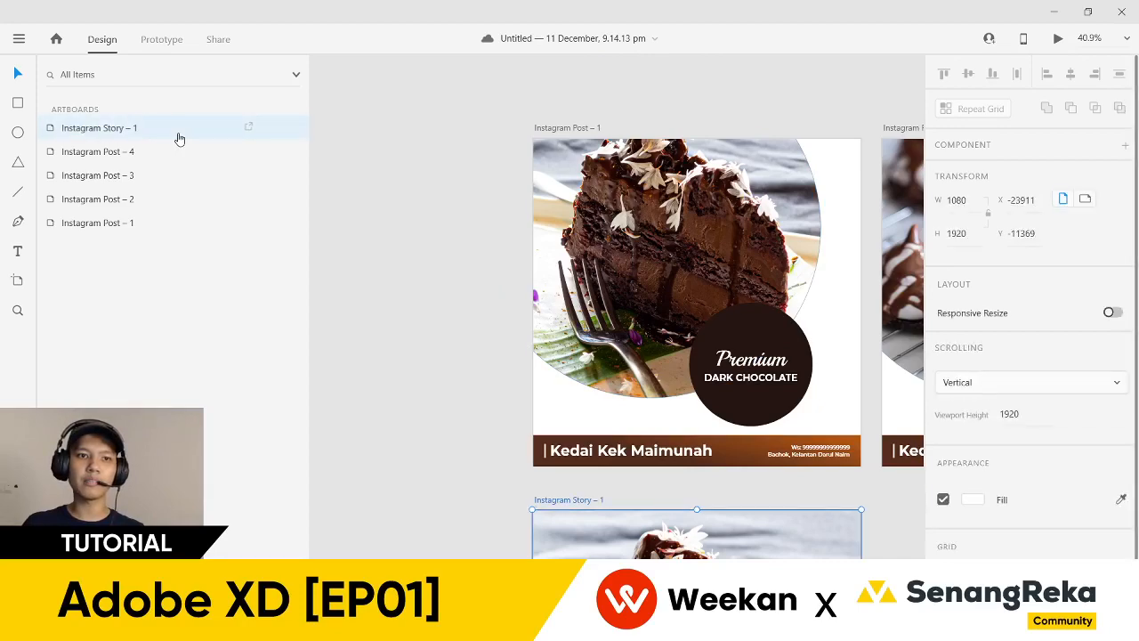
double_click(52, 132)
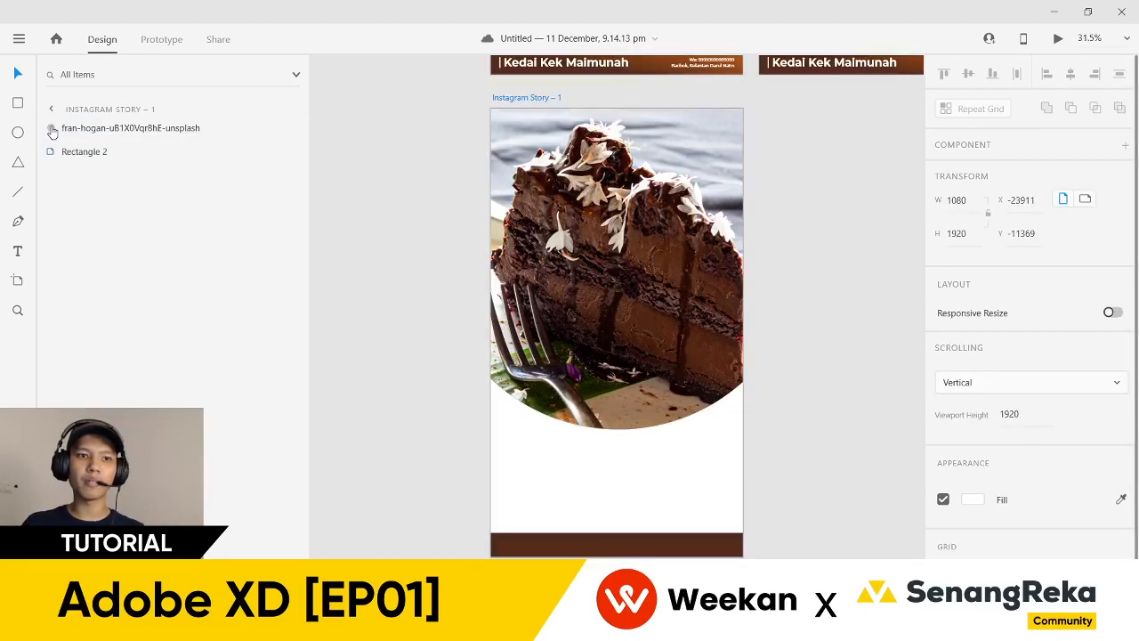
left_click(51, 109)
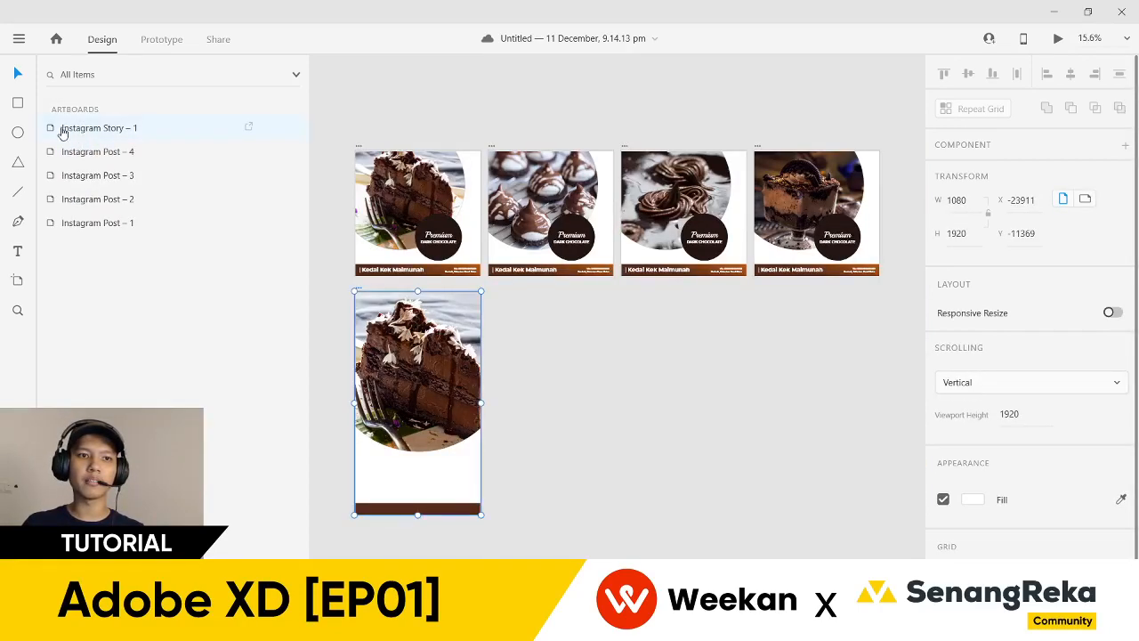
double_click(56, 129)
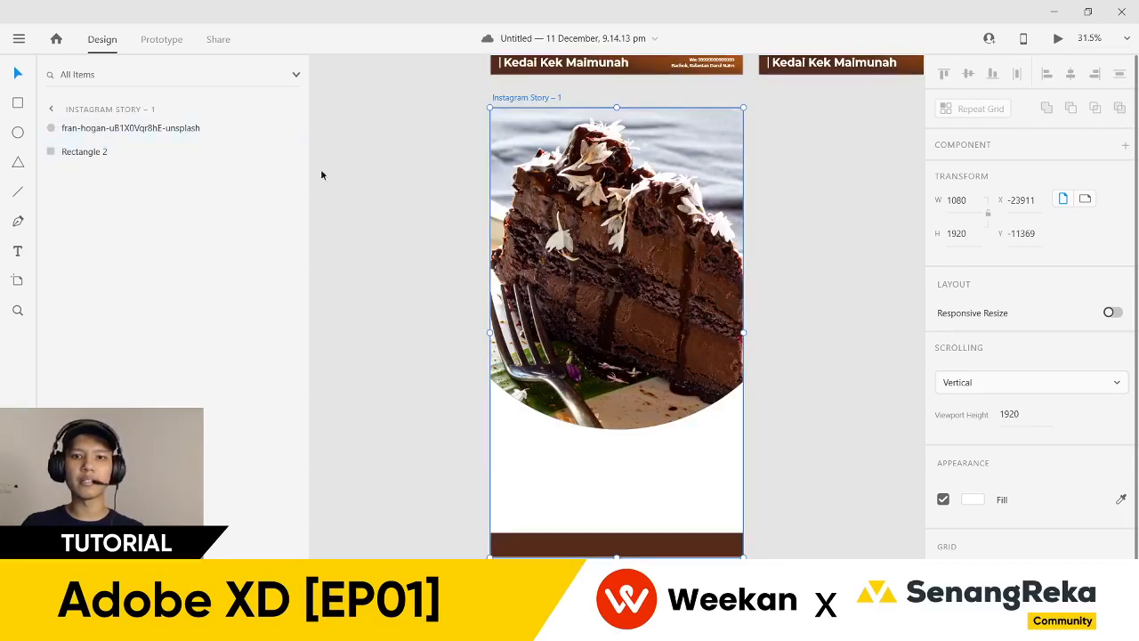
left_click(47, 108)
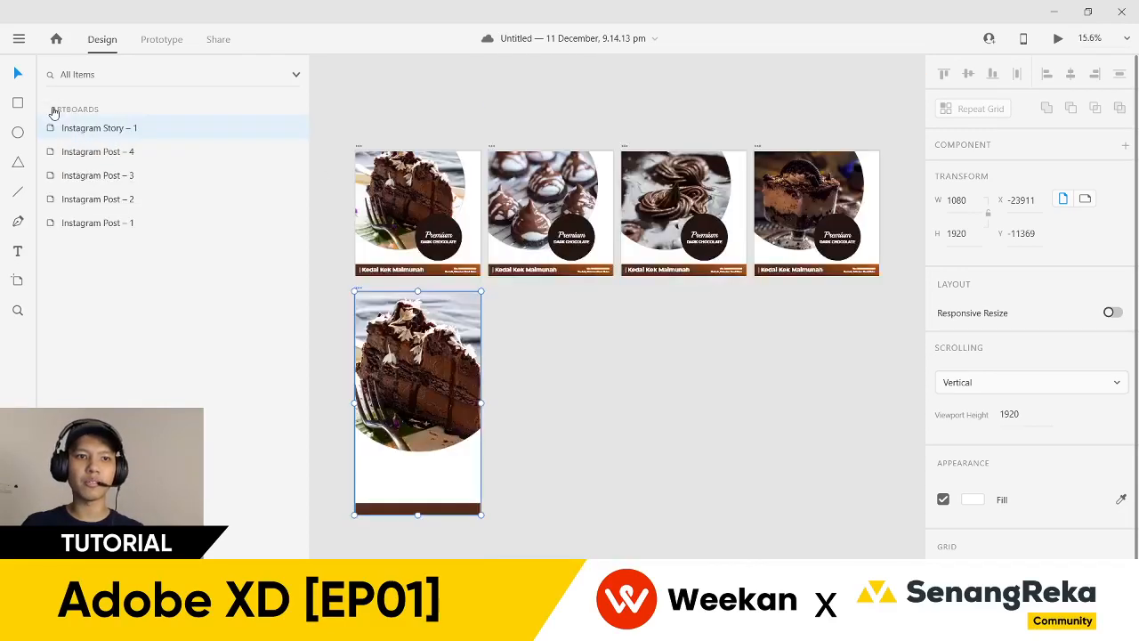
scroll(345, 161, "up", 5)
left_click(107, 222)
left_click(49, 224)
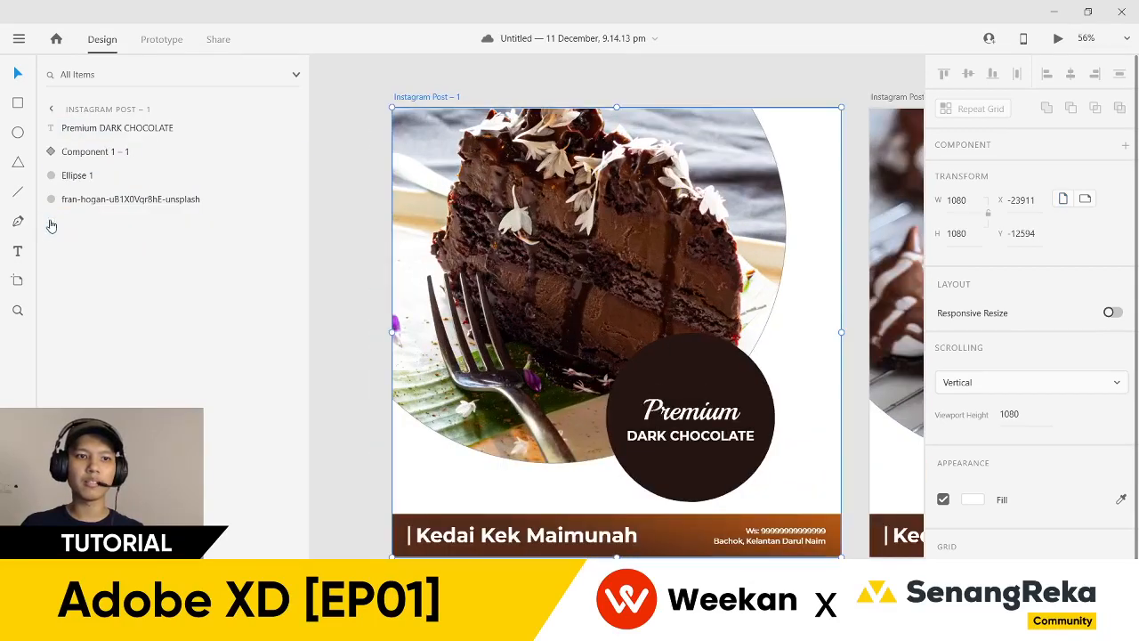
- Rename the Component 1 – 1 footer layer to 'fotter' and check its grouped parts
left_click(103, 130)
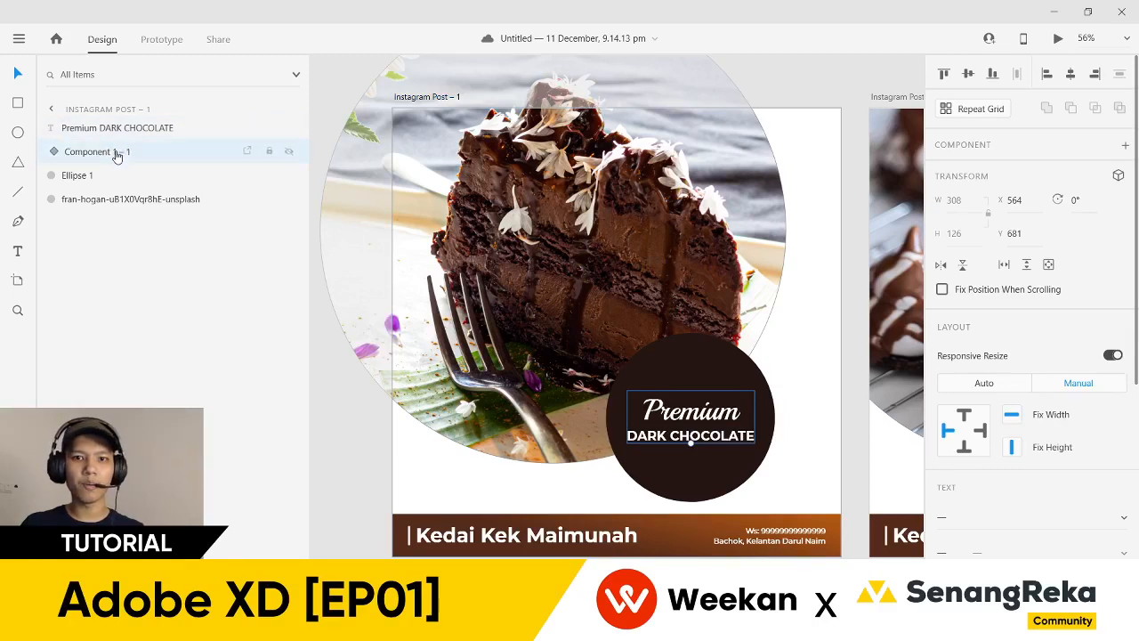
left_click(116, 153)
double_click(114, 153)
key("BackSpace")
type("fotter")
key("Return")
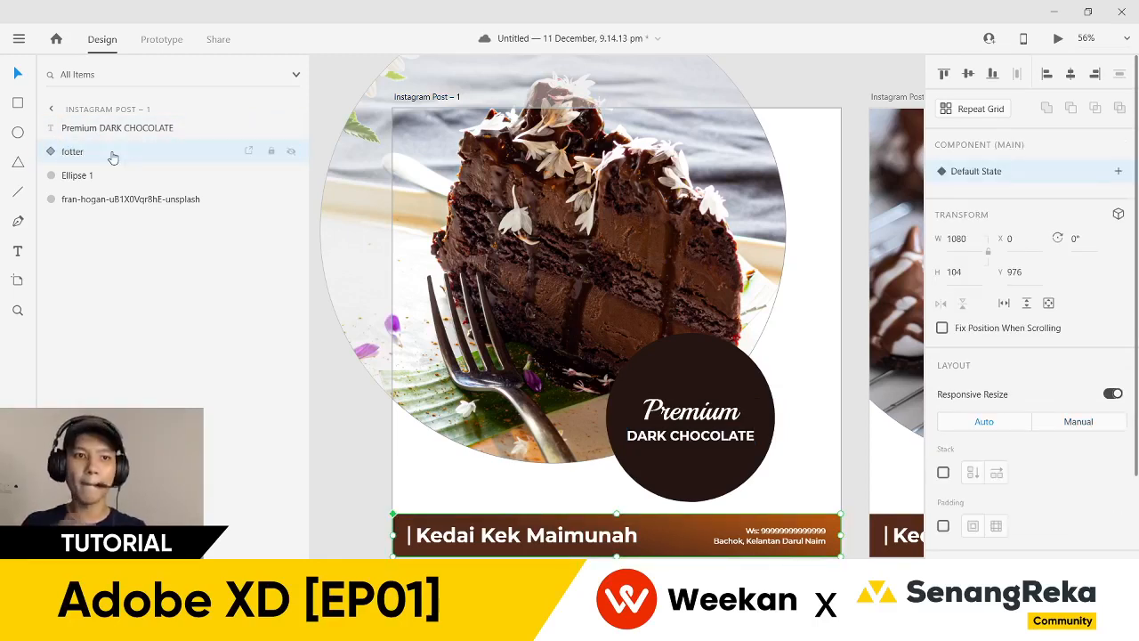
left_click(113, 156)
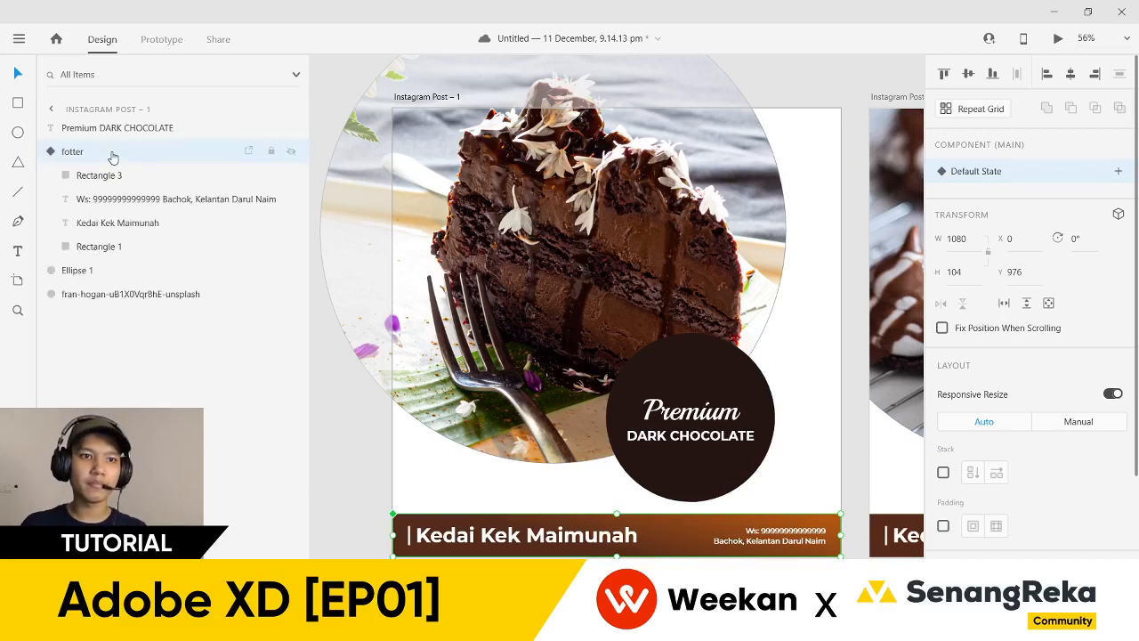
left_click(51, 153)
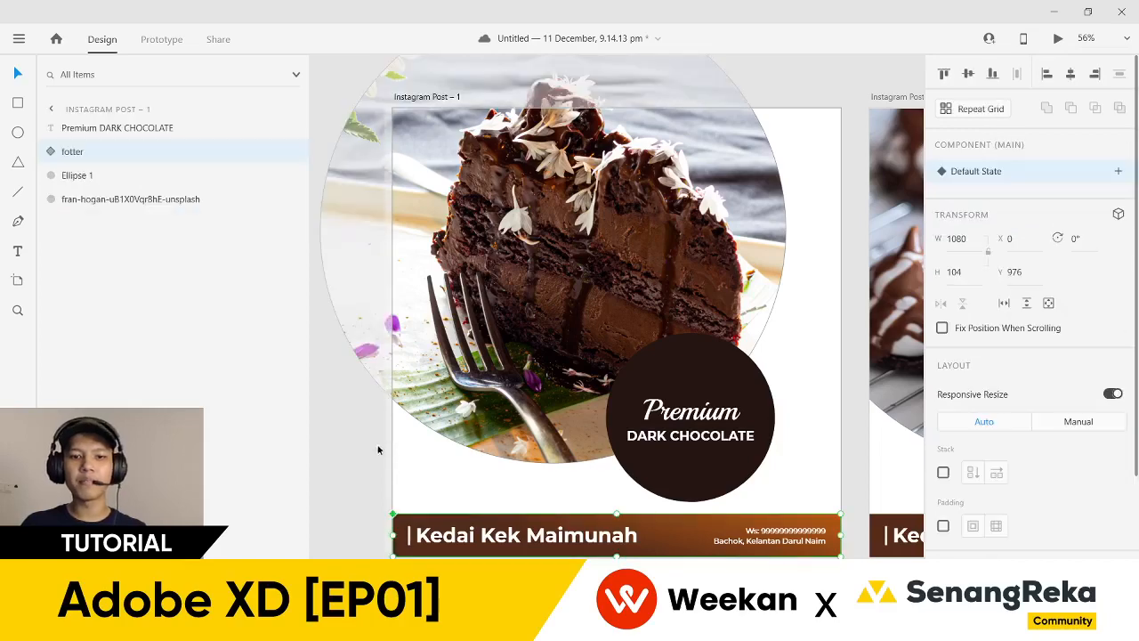
left_click(351, 434)
scroll(350, 431, "right", 5)
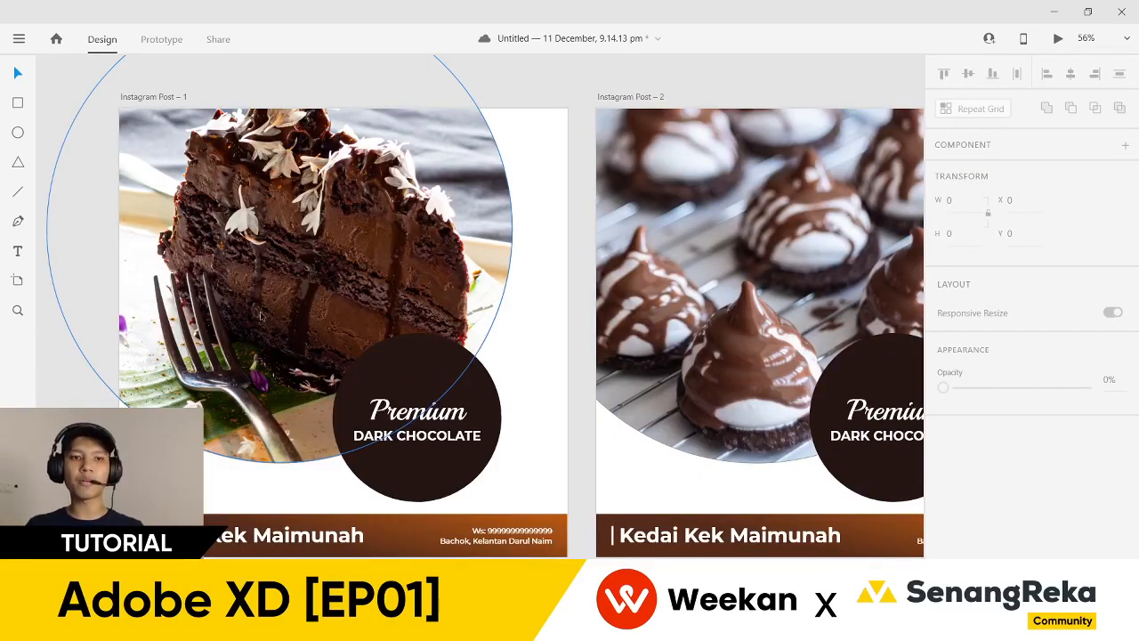
scroll(261, 315, "down", 3)
left_click_drag(122, 260, 141, 261)
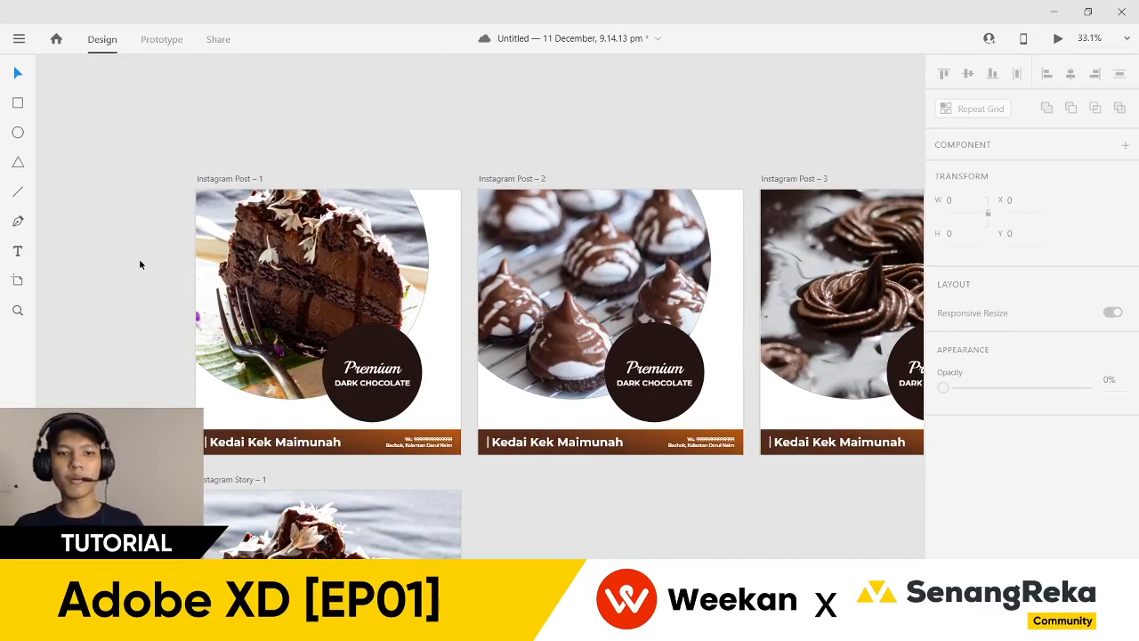
scroll(143, 285, "up", 2)
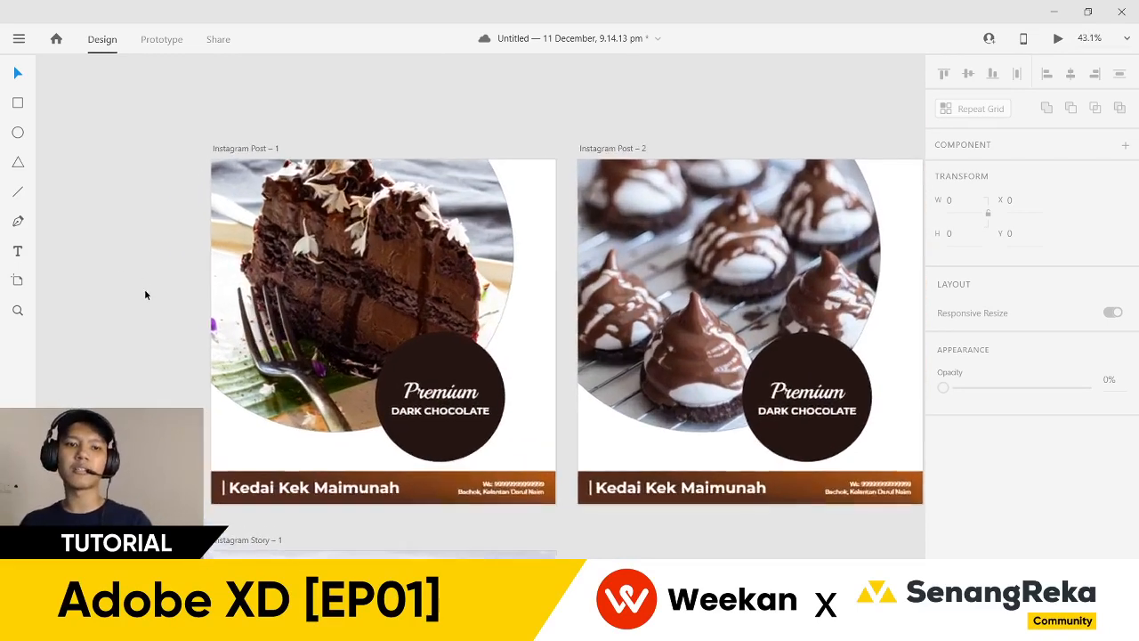
scroll(187, 359, "up", 2)
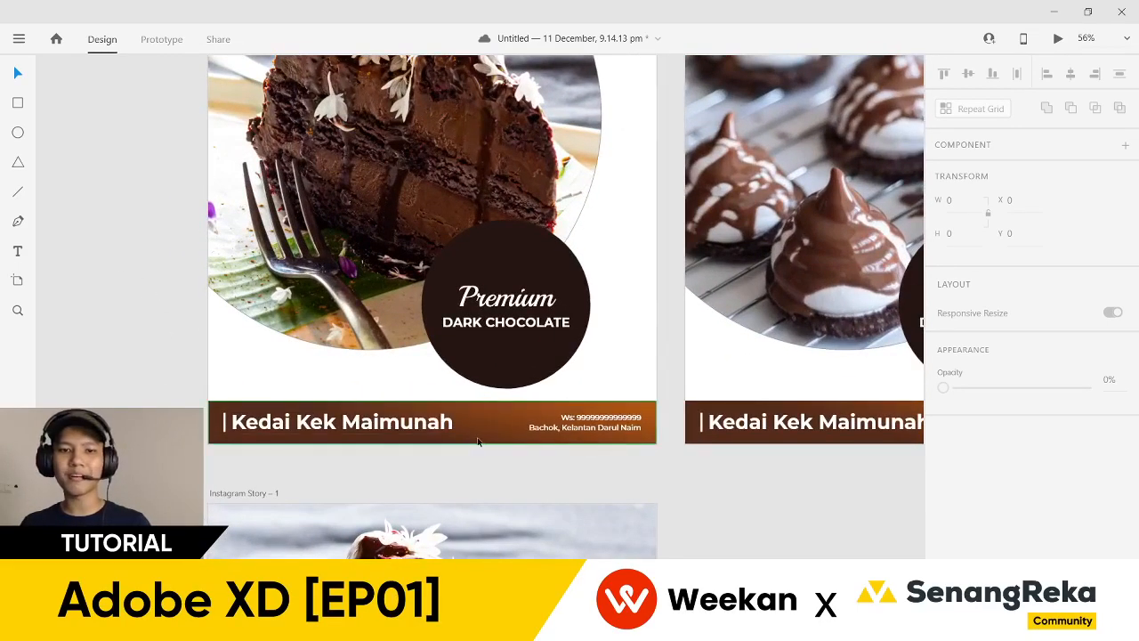
scroll(470, 428, "up", 2)
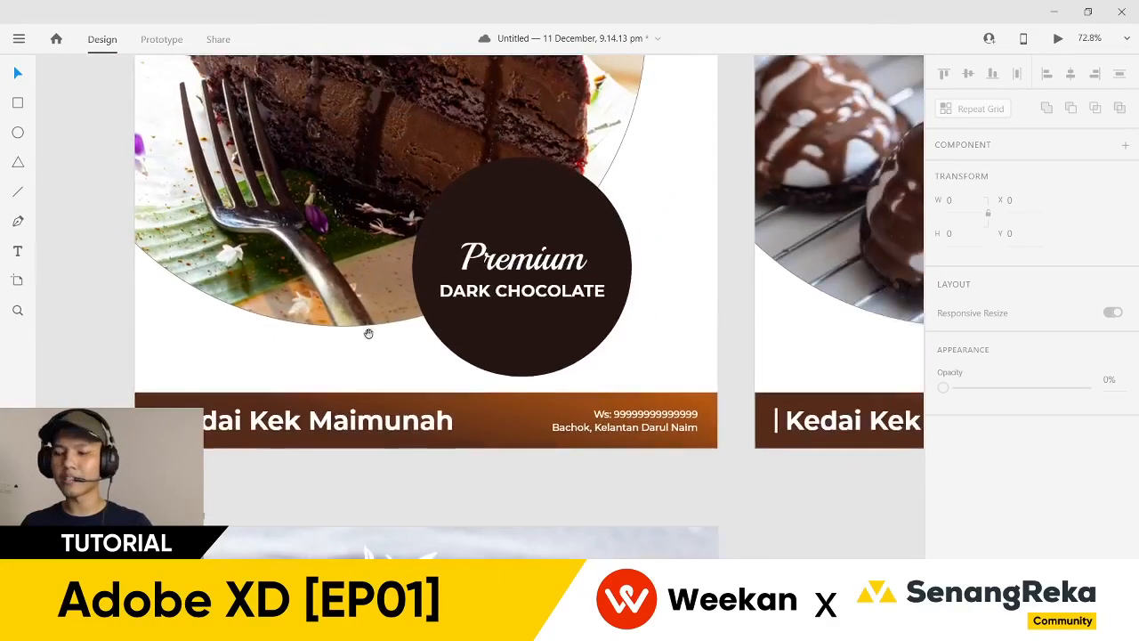
scroll(308, 343, "down", 2)
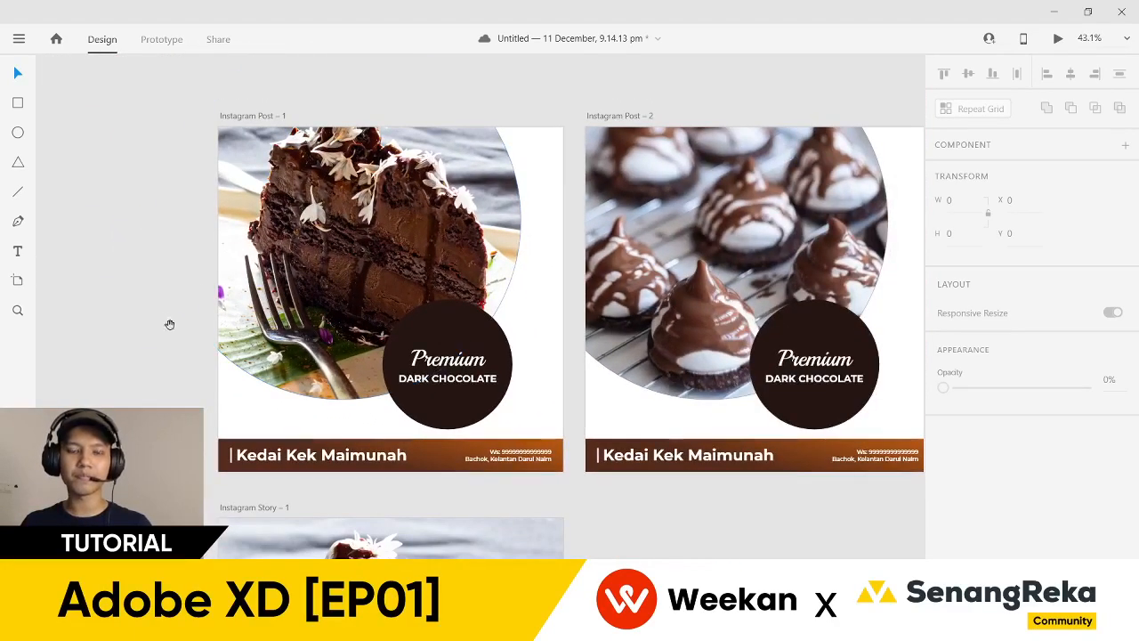
scroll(146, 293, "up", 1)
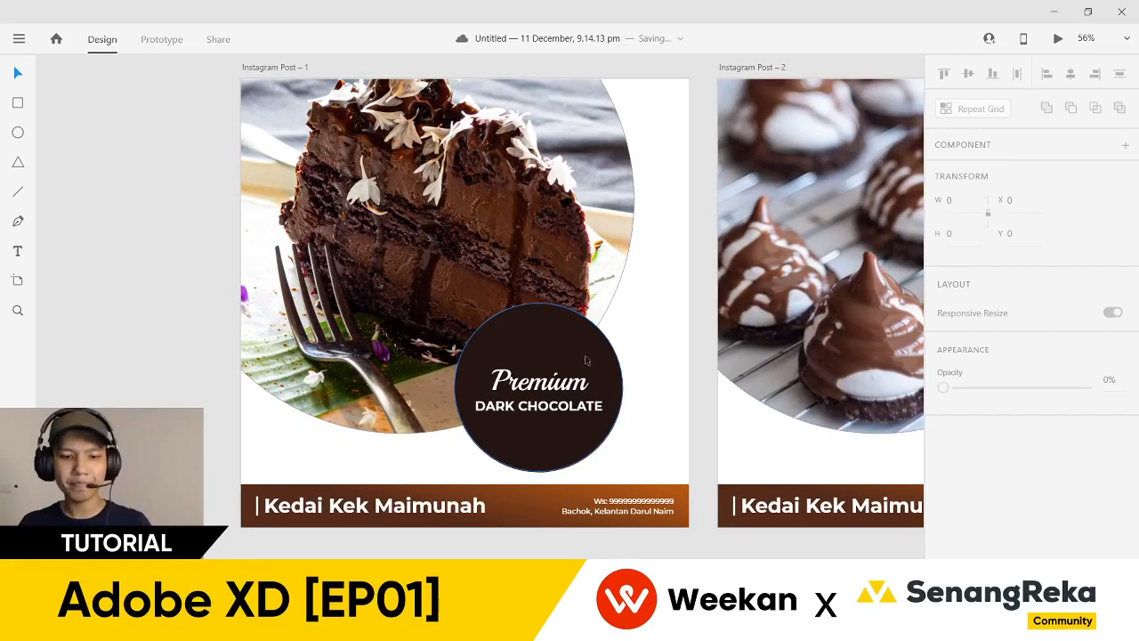
scroll(628, 410, "right", 1)
scroll(624, 368, "down", 2)
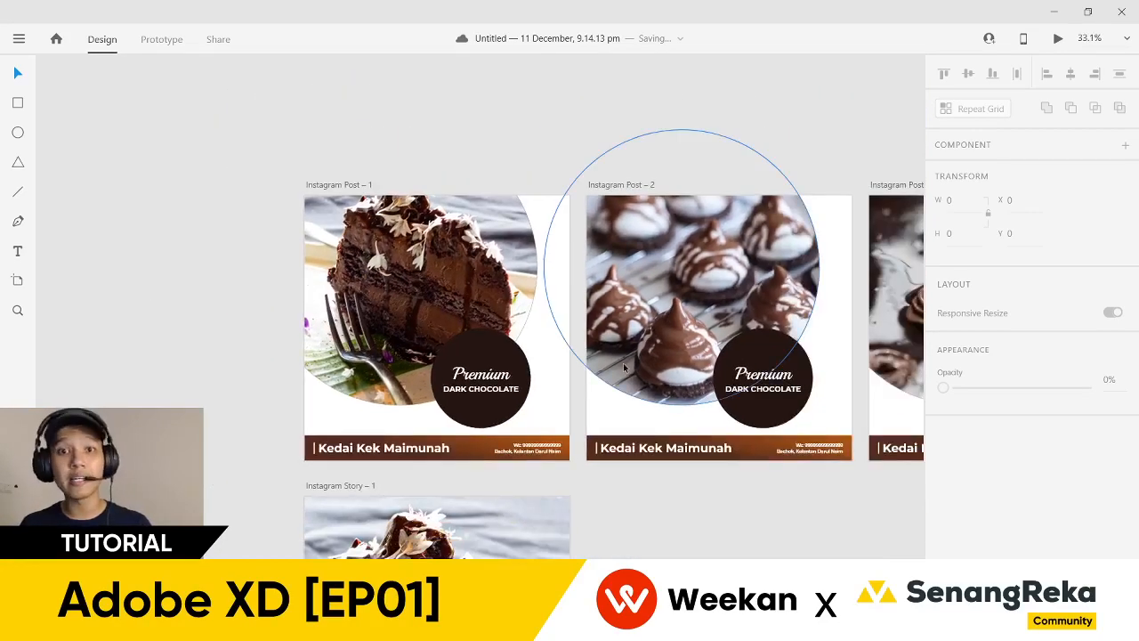
scroll(469, 269, "up", 1)
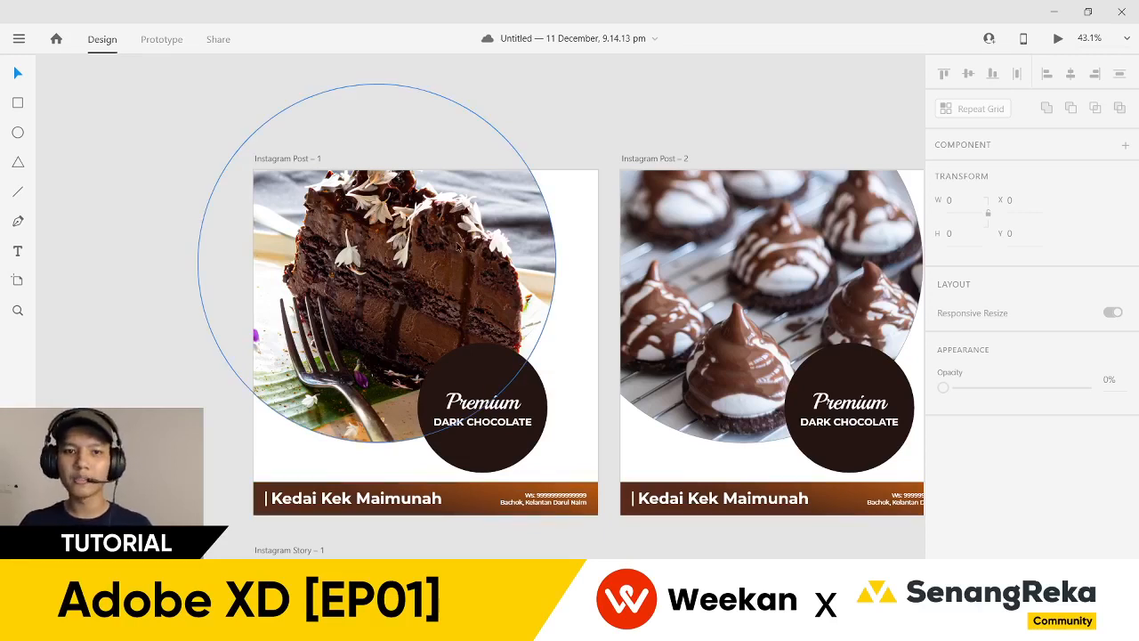
- Lock and unlock the circular cake photo with Ctrl+L, leaving it unlocked
left_click(457, 246)
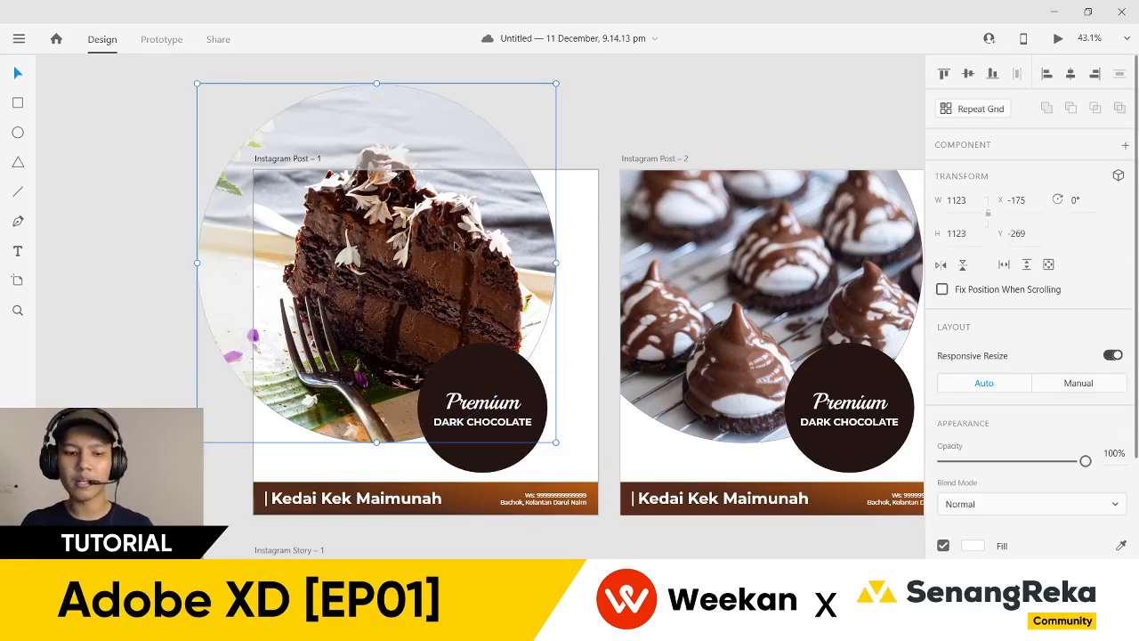
key("ctrl+l")
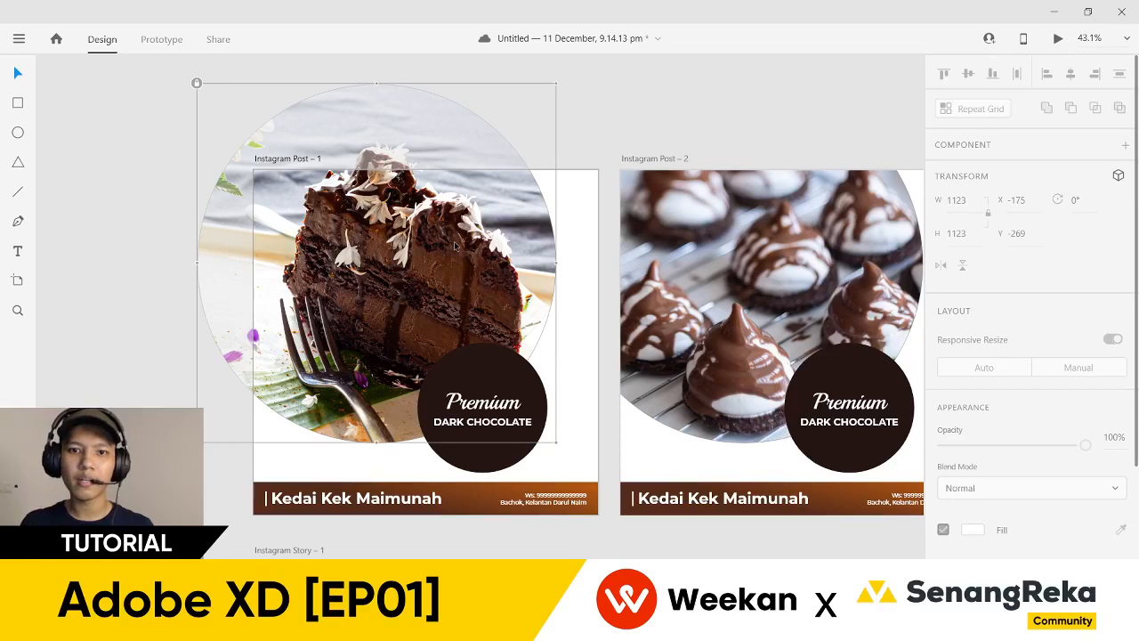
left_click(572, 338)
left_click(519, 296)
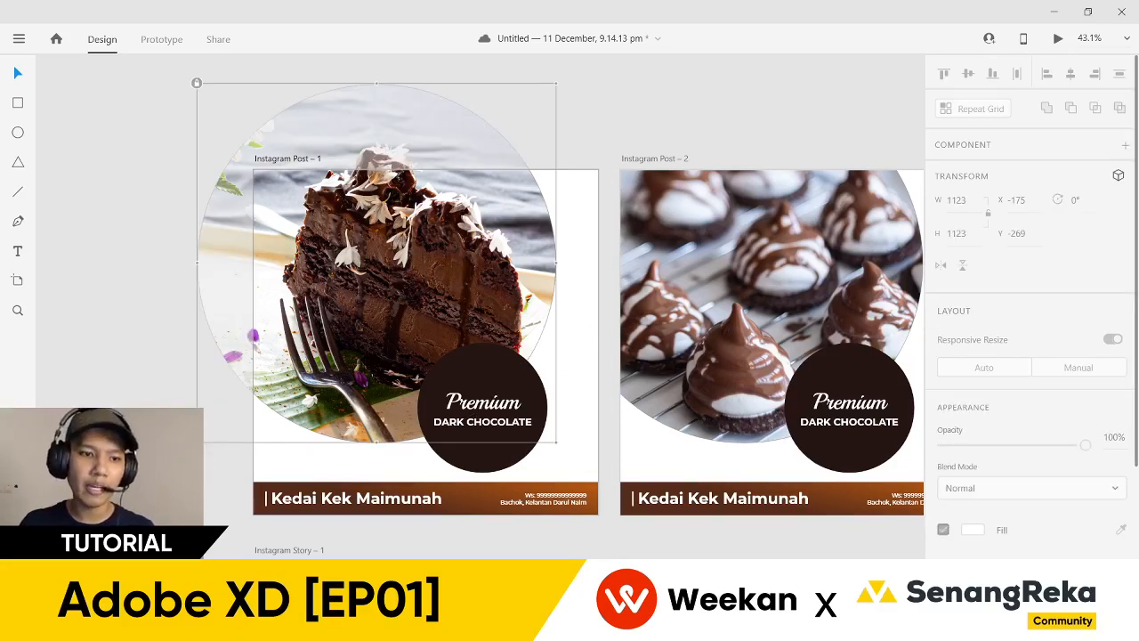
left_click(569, 391)
left_click(507, 301)
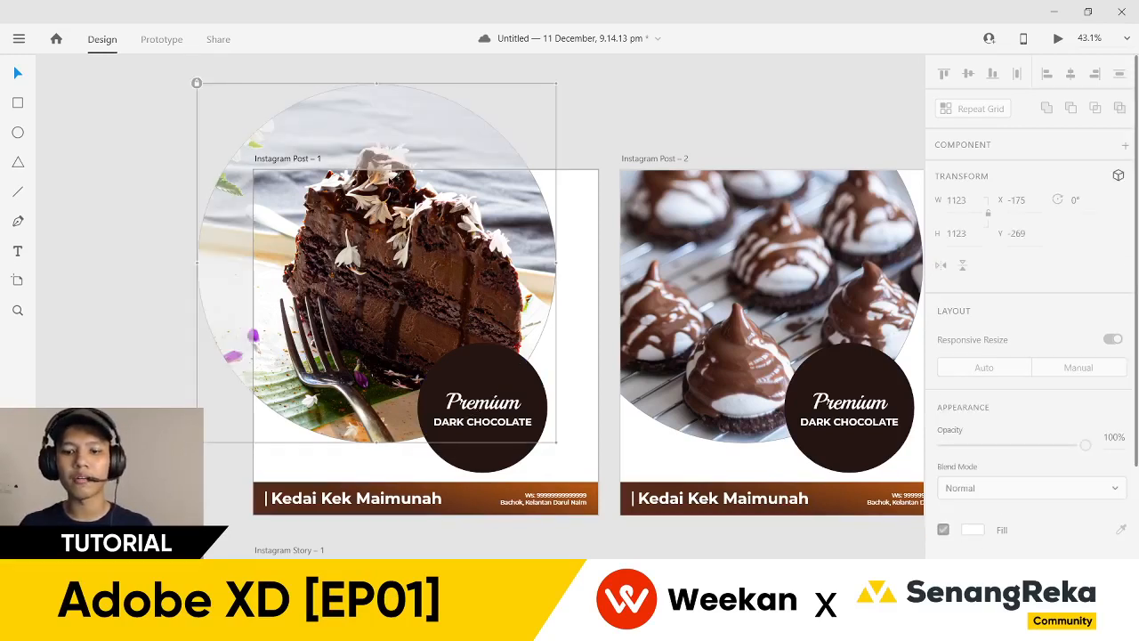
key("ctrl+l")
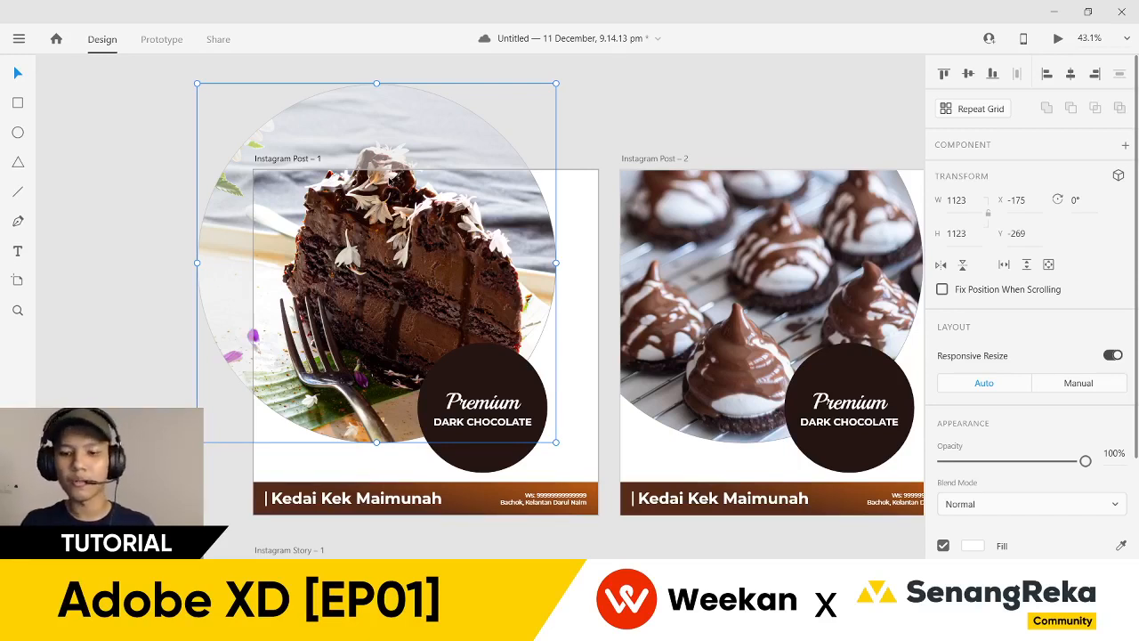
key("ctrl+l")
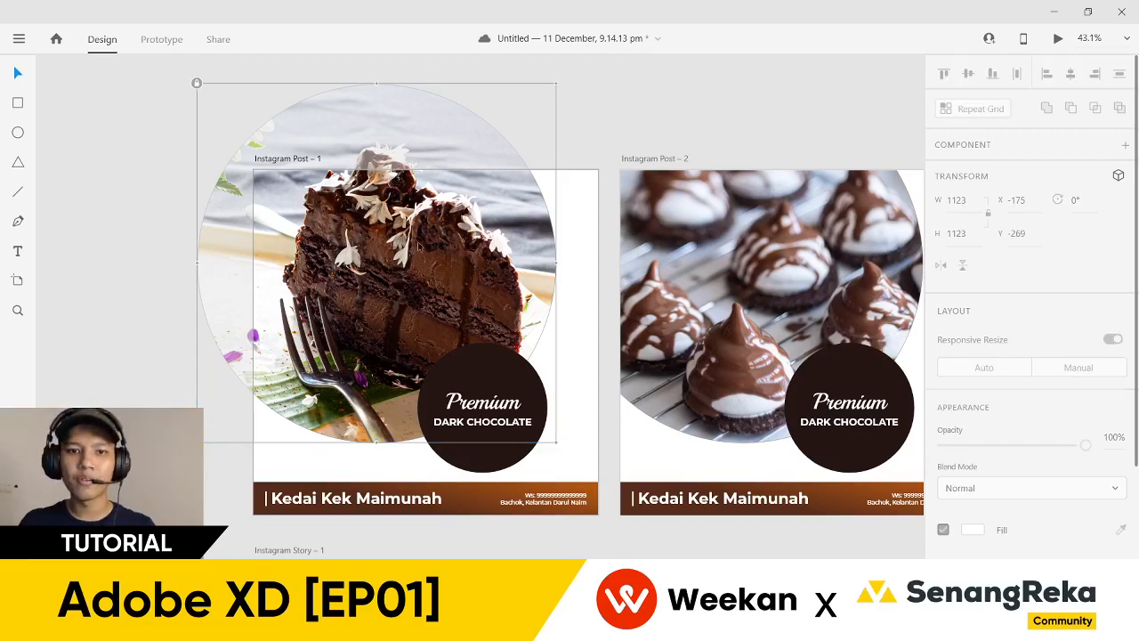
left_click(480, 427)
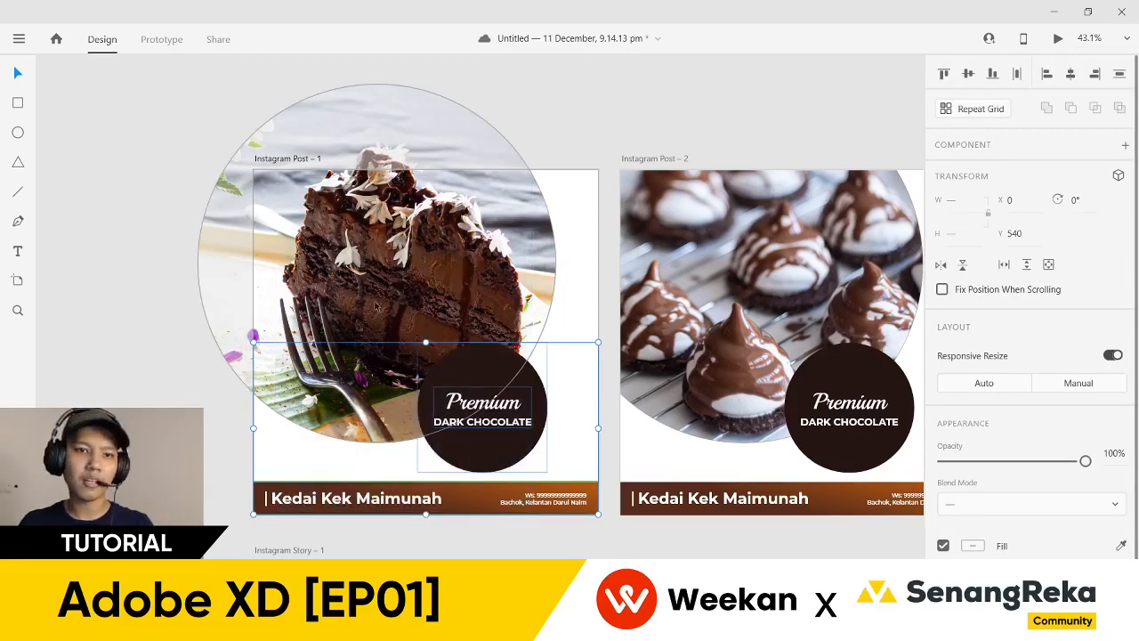
left_click(561, 288)
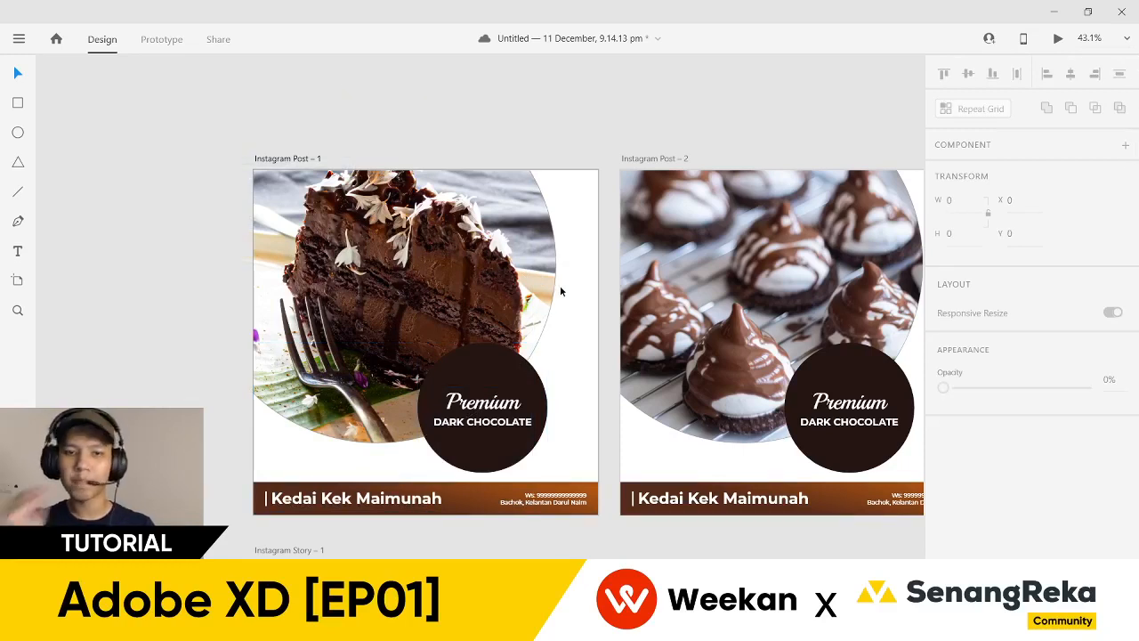
left_click(504, 265)
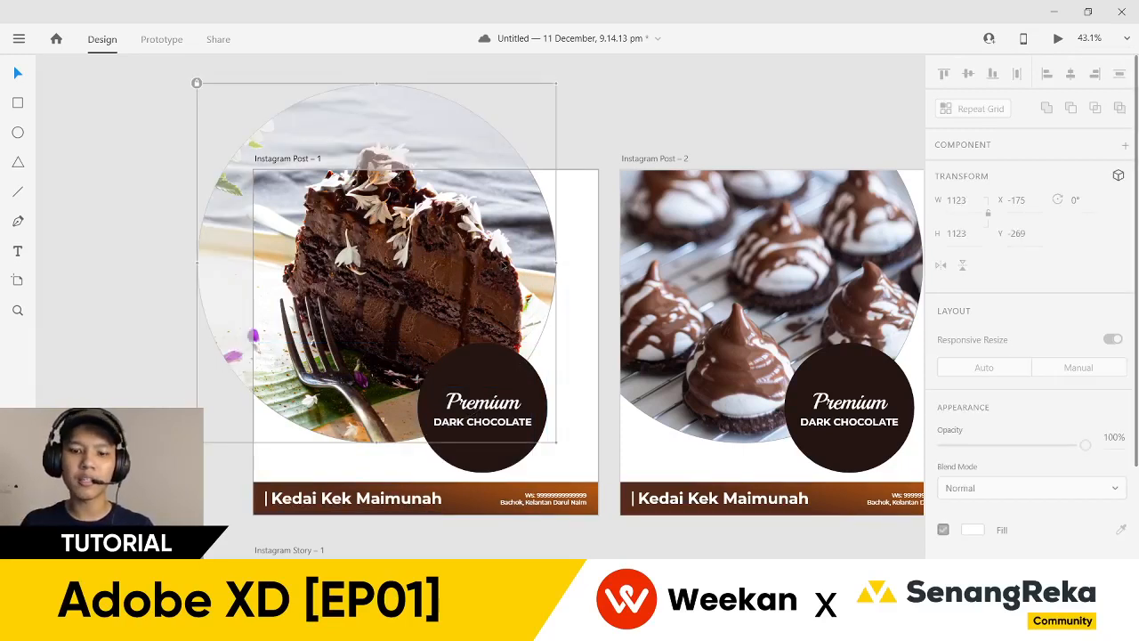
key("ctrl+l")
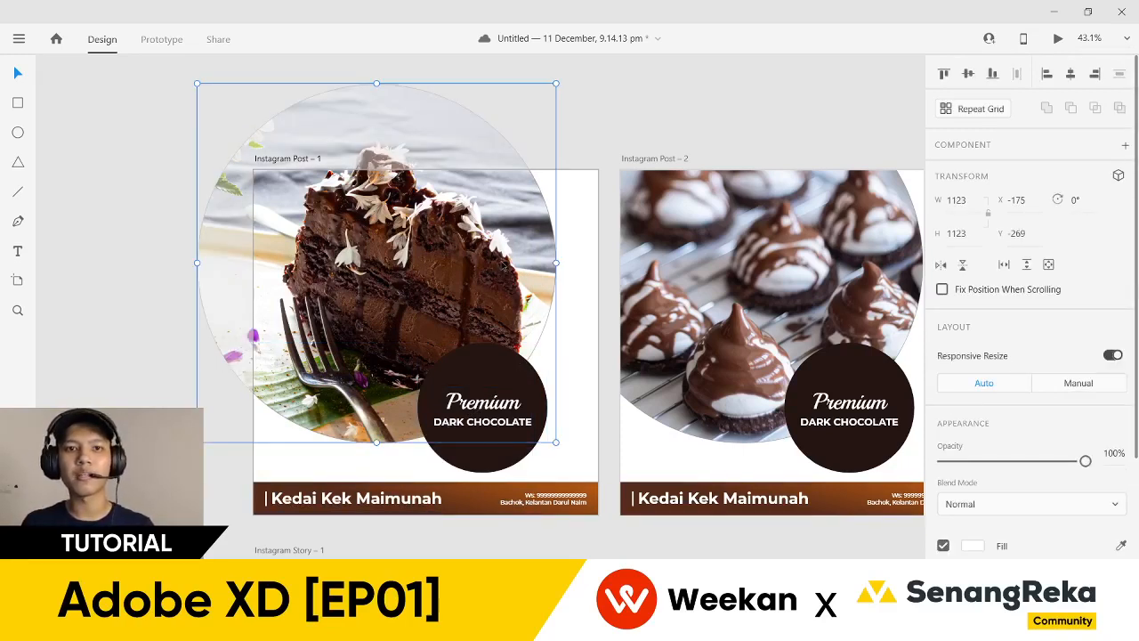
- Lock and then unlock the cake photo through its right-click menu
right_click(502, 264)
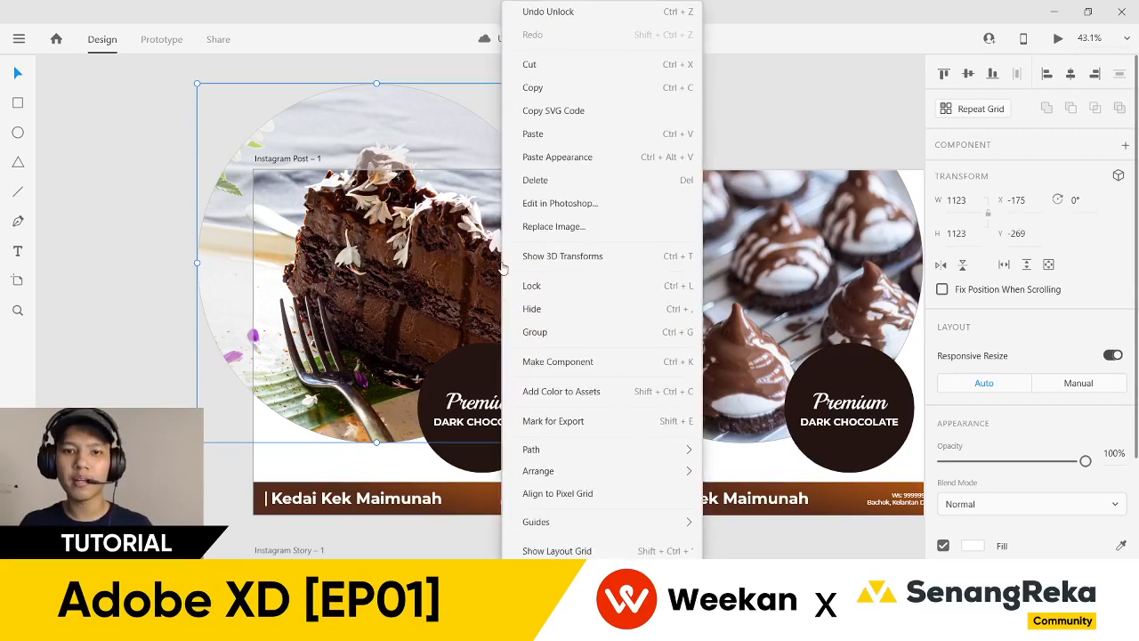
mouse_move(641, 460)
left_click(739, 450)
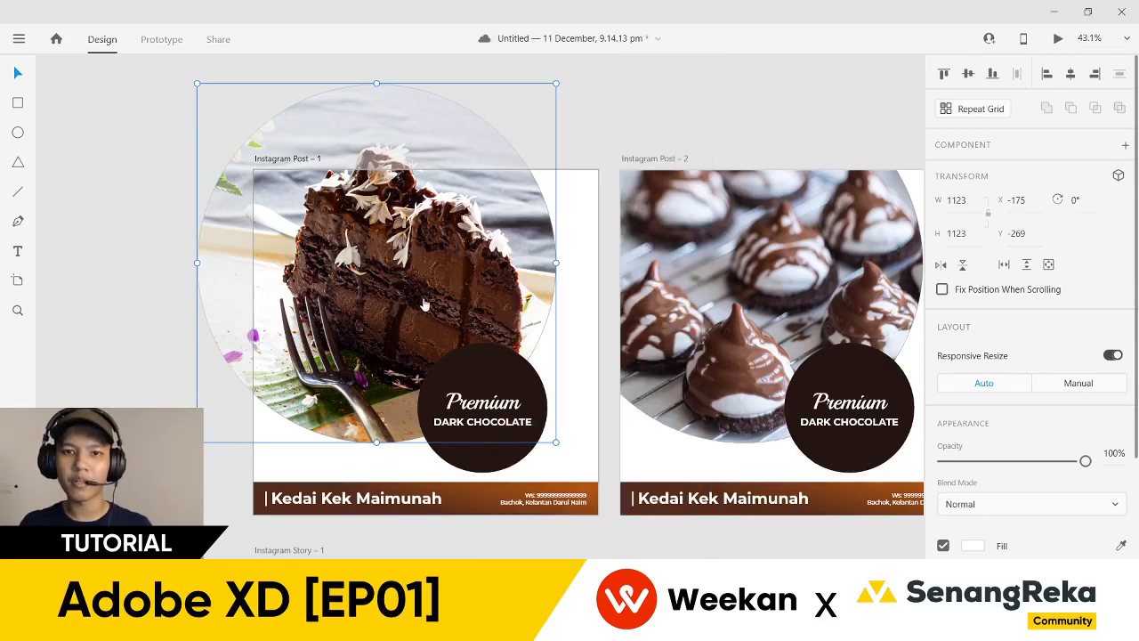
right_click(425, 305)
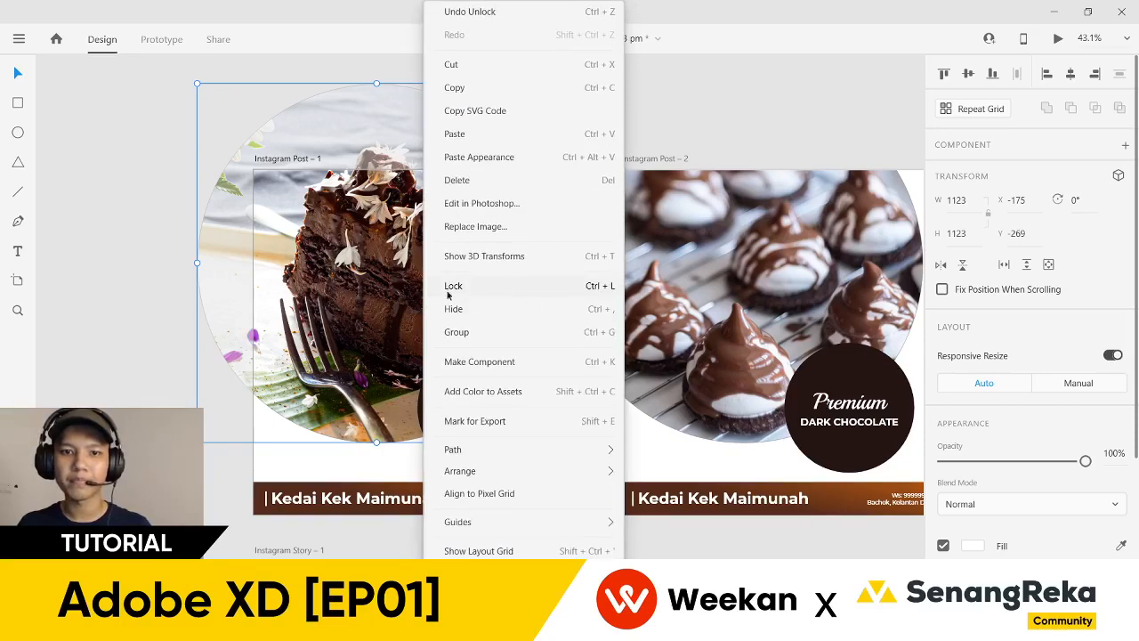
left_click(485, 287)
right_click(438, 251)
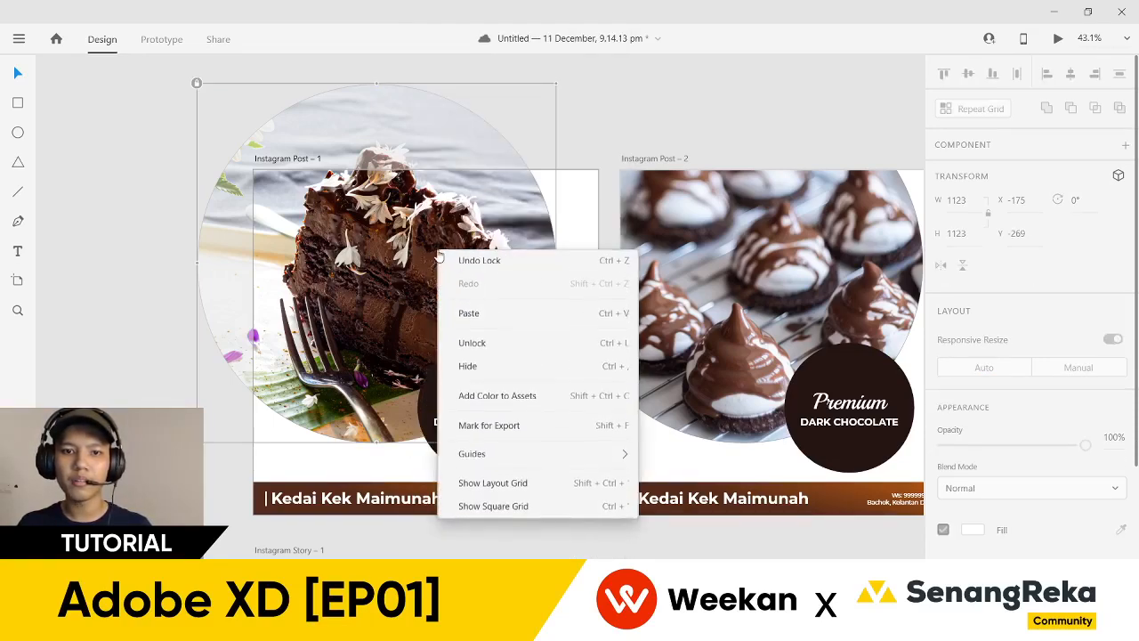
left_click(489, 345)
left_click(571, 337)
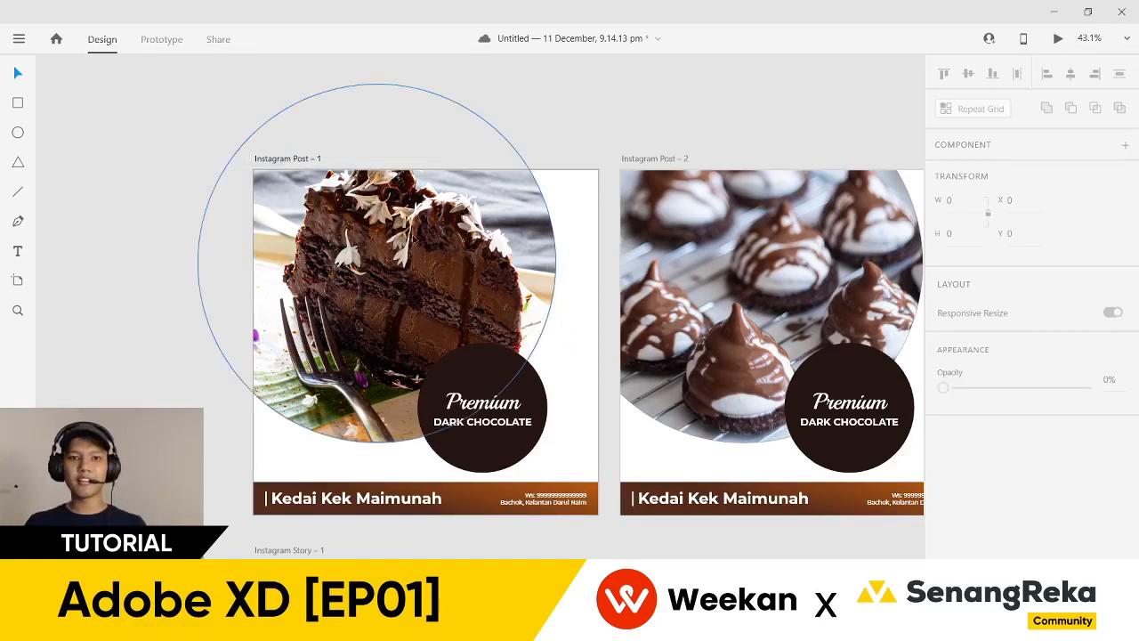
- Open the cake photo inside its circle mask to reveal the full image, then deselect it
left_click_drag(215, 151, 203, 116)
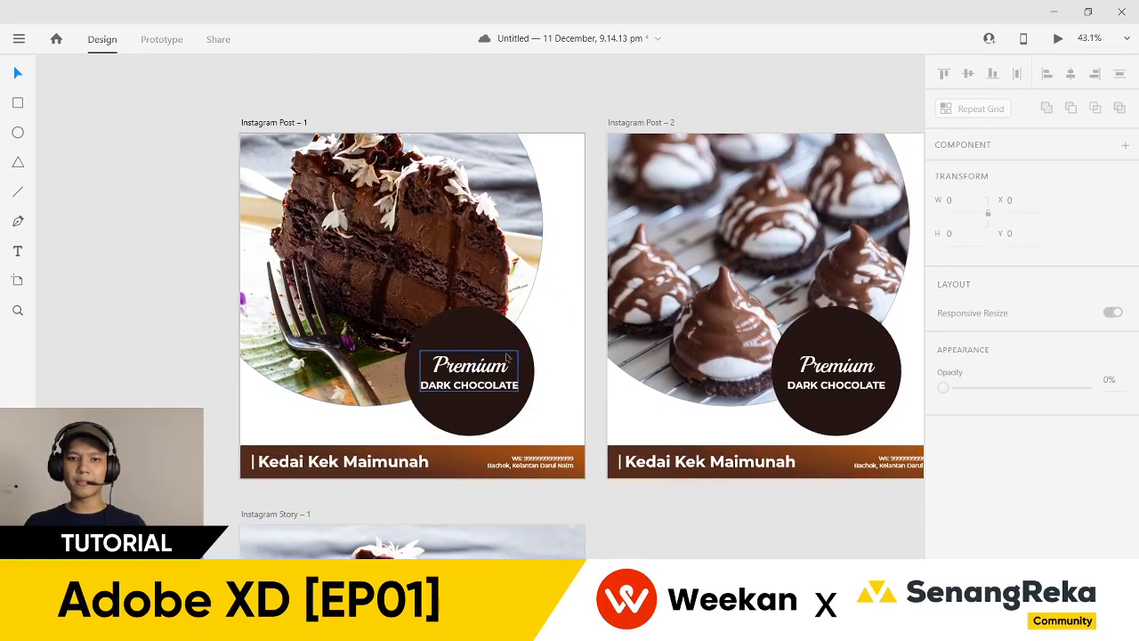
scroll(498, 187, "down", 2)
scroll(473, 184, "up", 1)
double_click(472, 185)
scroll(473, 184, "up", 2)
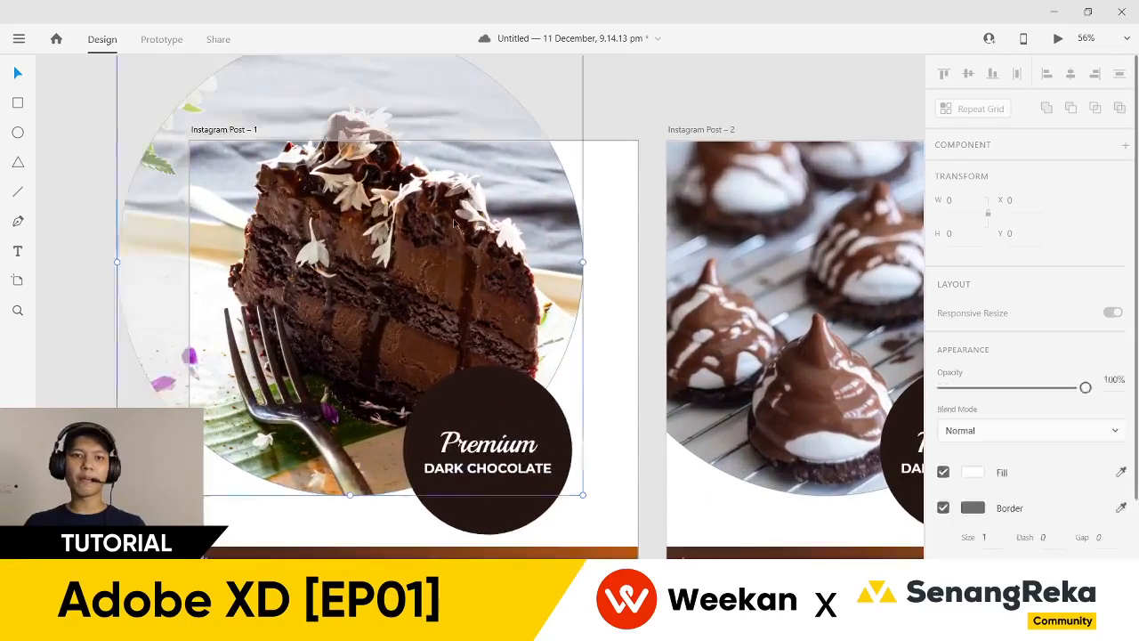
scroll(456, 223, "down", 3)
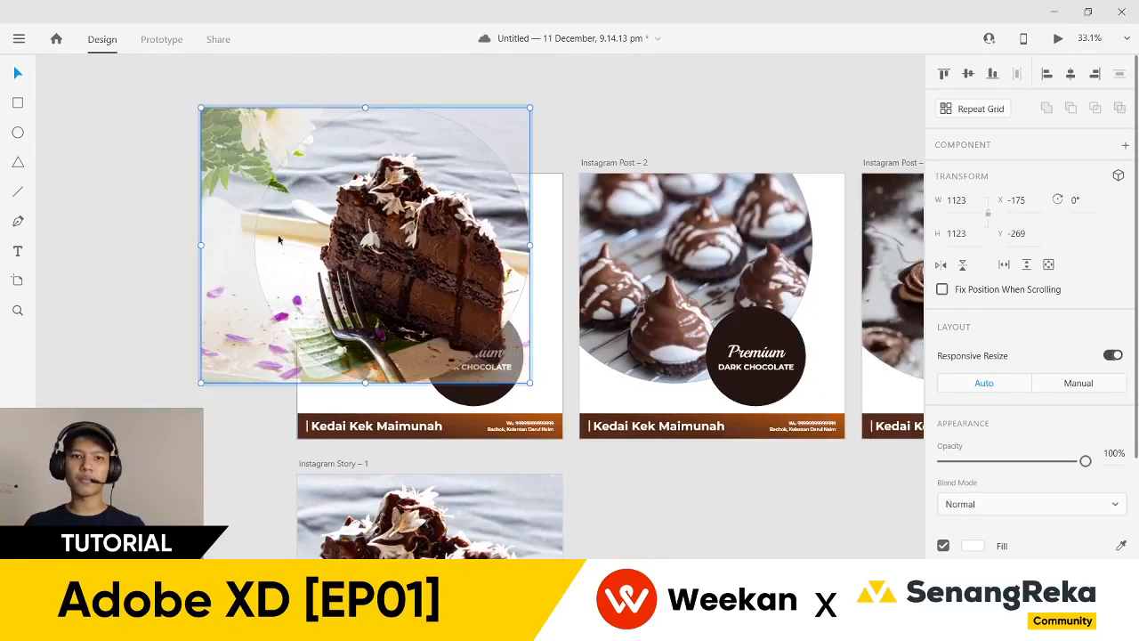
left_click(166, 226)
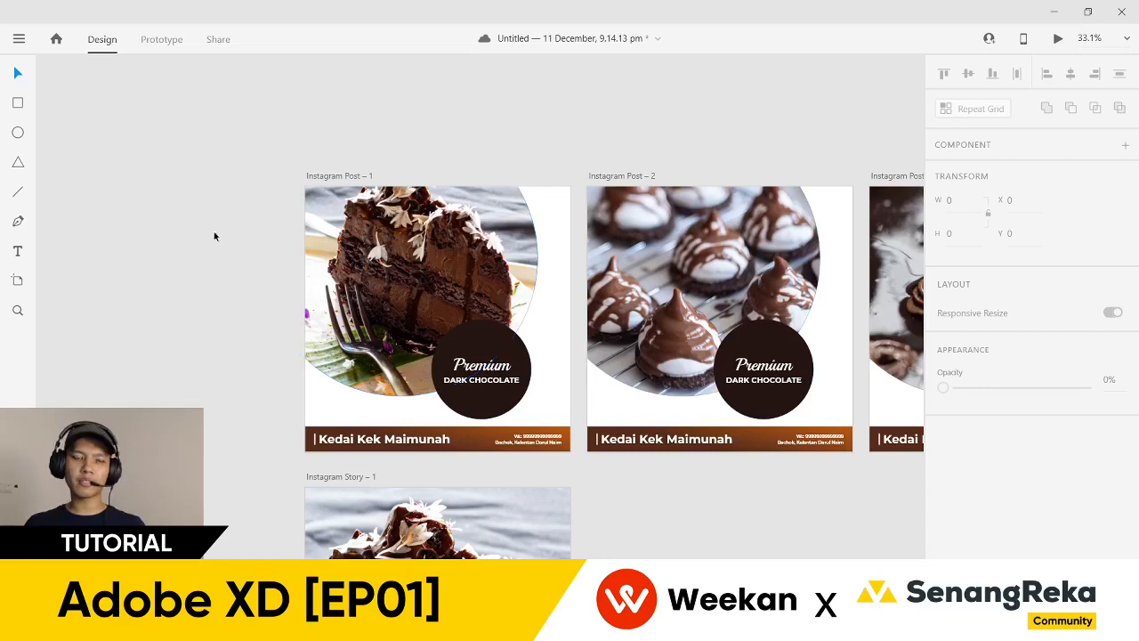
- Draw a white circle to the left of the artboards
mouse_move(84, 170)
left_mouse_down()
mouse_move(262, 402)
mouse_move(259, 419)
left_mouse_up()
key("Escape")
double_click(362, 338)
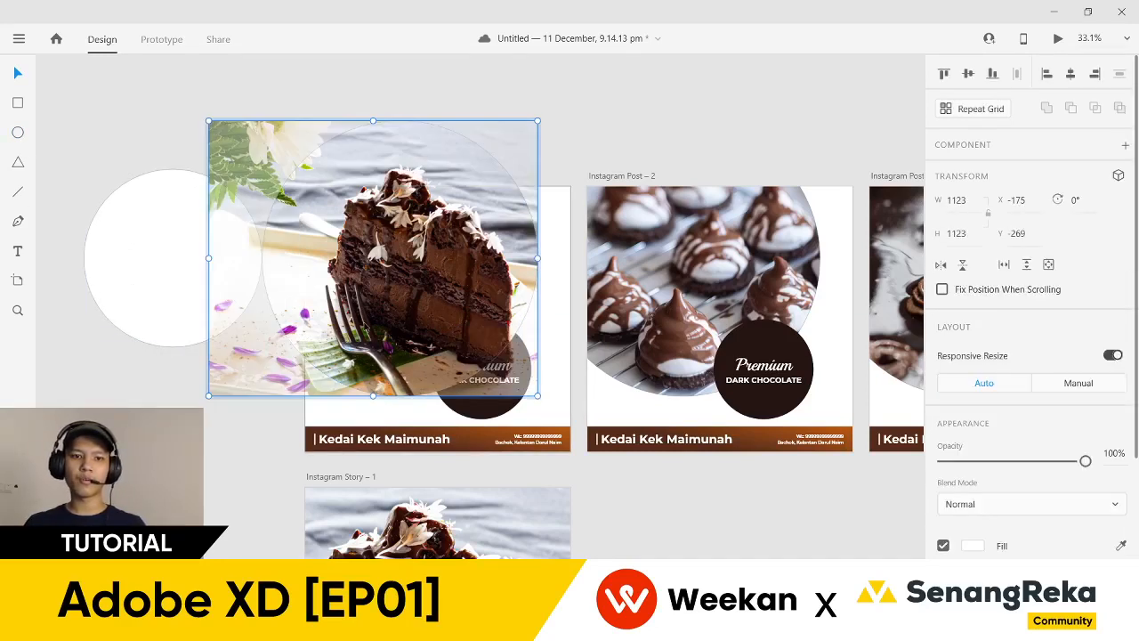
left_click(716, 540)
scroll(712, 539, "down", 4)
left_click(224, 127)
left_click_drag(225, 127, 394, 370)
- Move aside and delete the stray cake image copy pasted onto the canvas
key("ctrl+v")
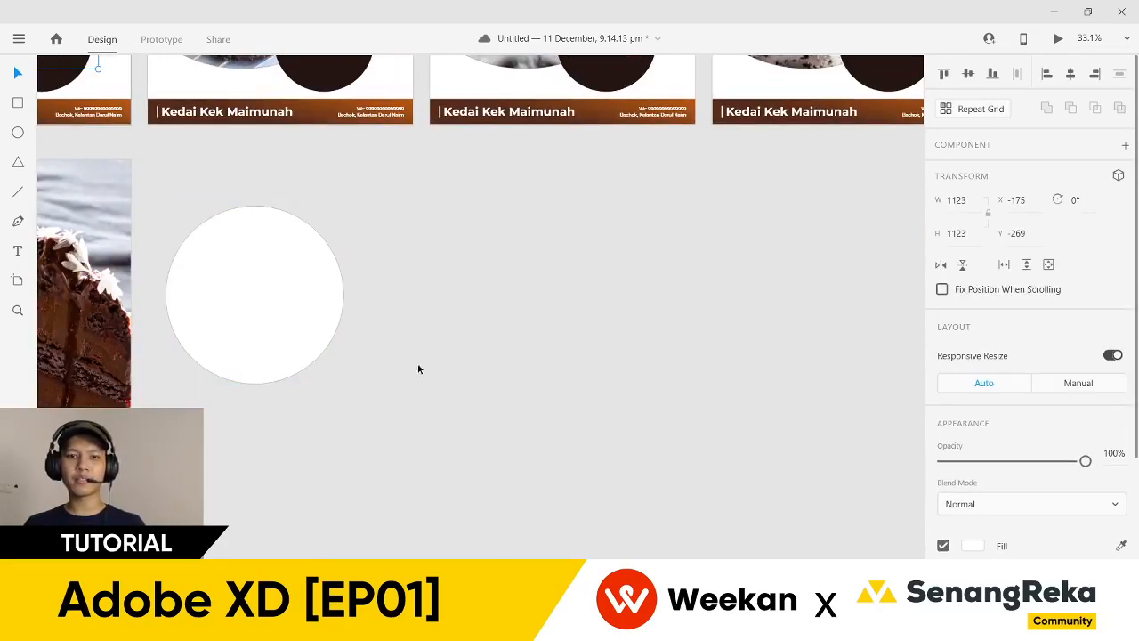
scroll(506, 366, "down", 6)
left_click_drag(134, 301, 267, 385)
scroll(267, 384, "up", 3)
right_click(258, 385)
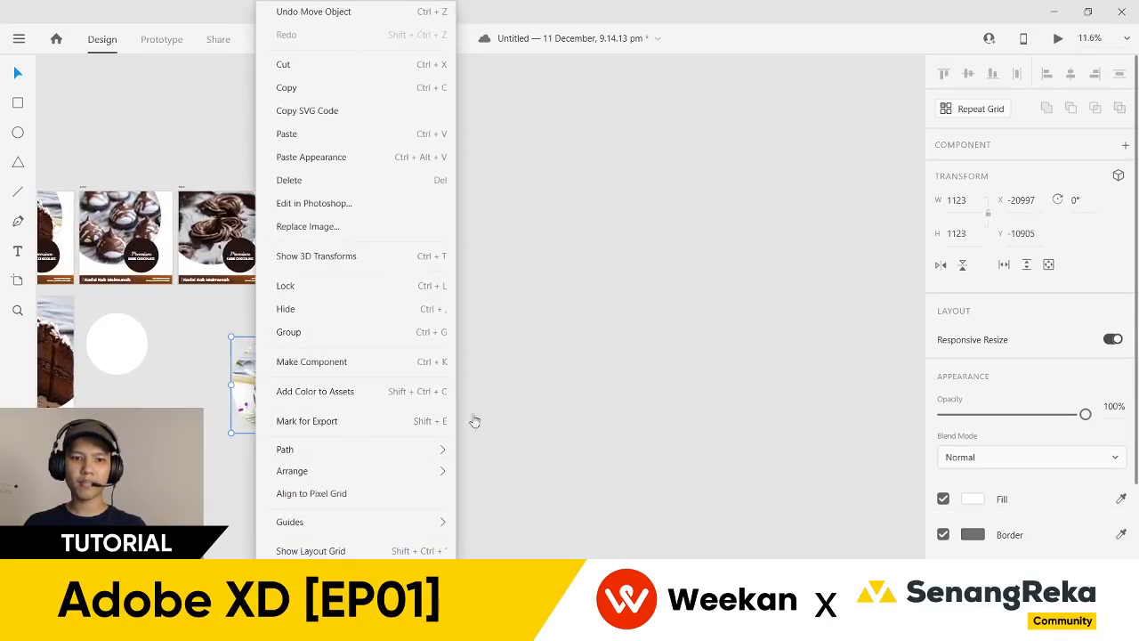
left_click(553, 391)
key("Delete")
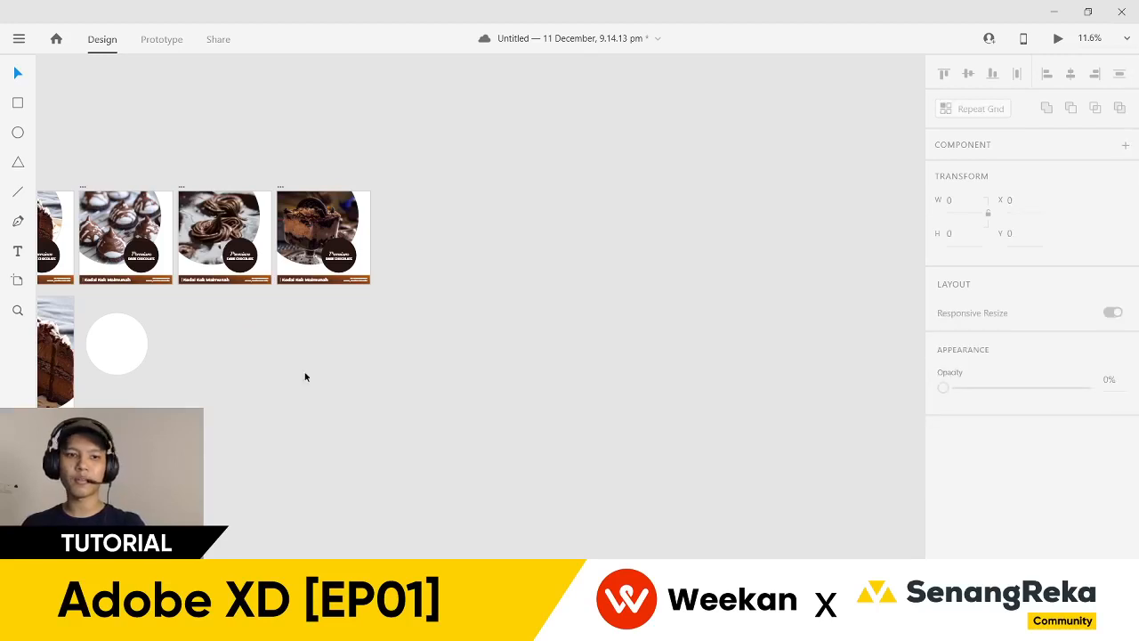
- Paste the Unsplash chocolate meringue photo onto the canvas beside the white circle
scroll(320, 394, "left", 4)
mouse_move(566, 628)
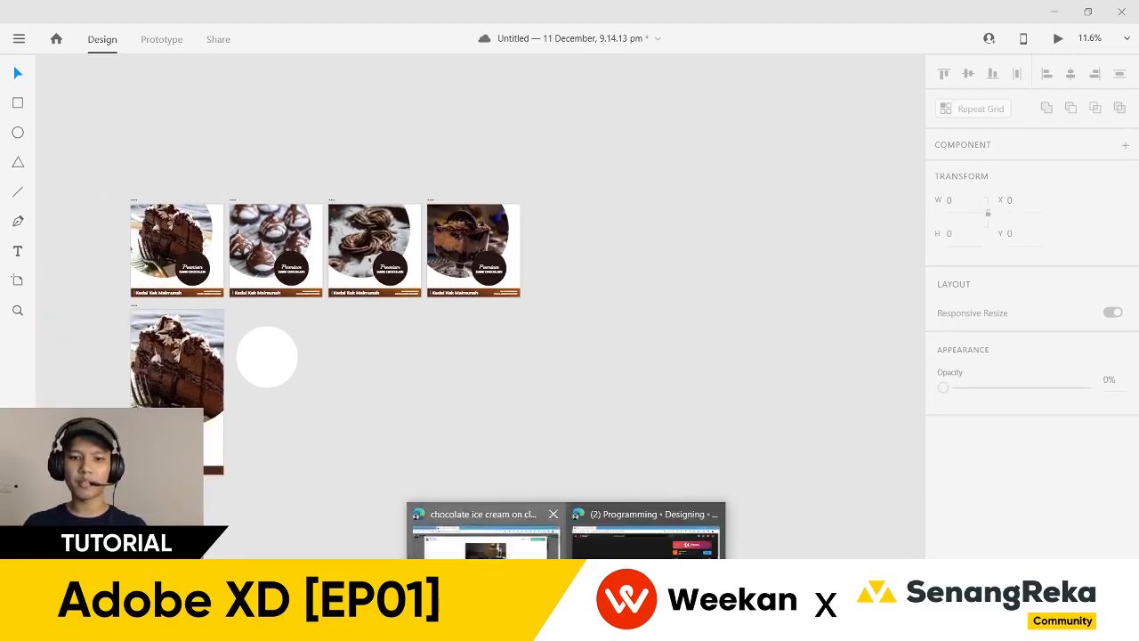
left_click(485, 535)
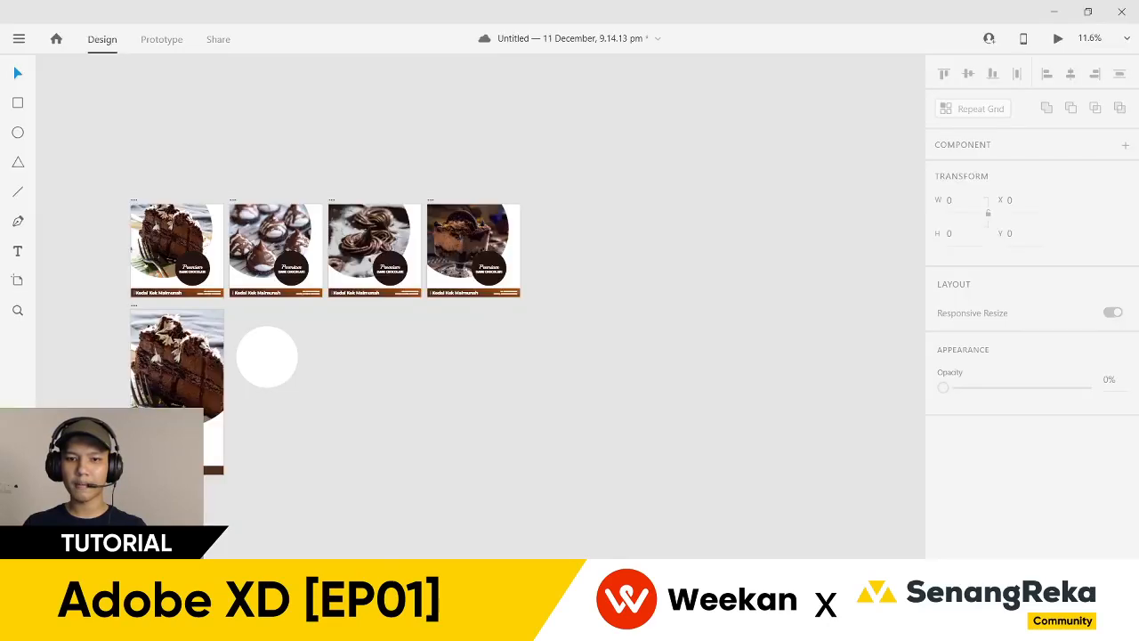
key("ctrl+v")
left_click_drag(541, 496, 400, 451)
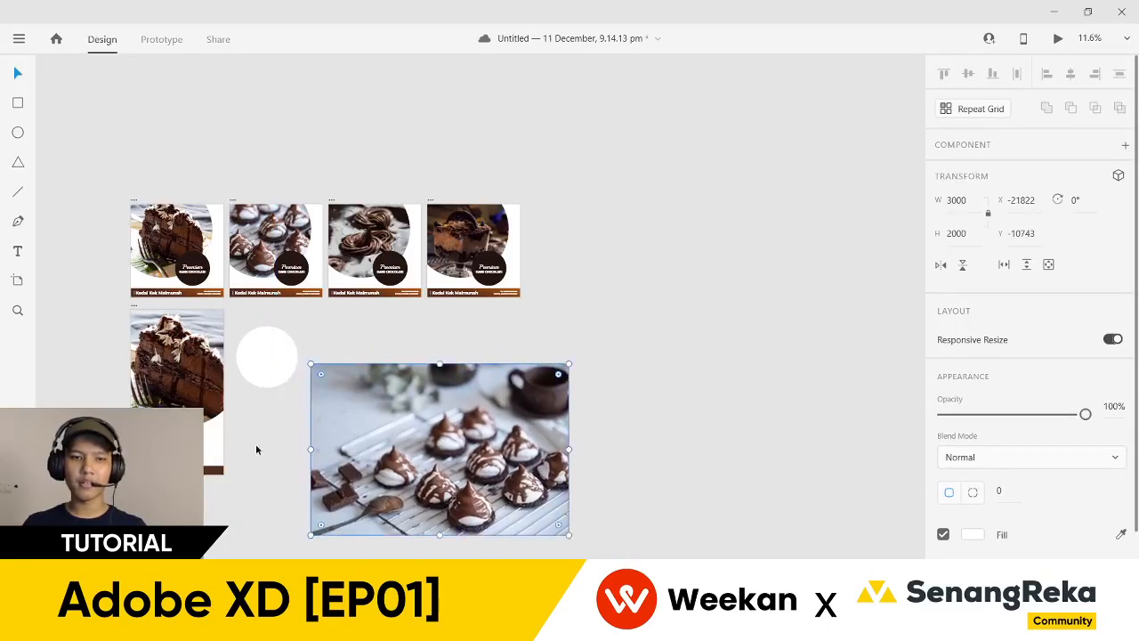
scroll(255, 444, "up", 2)
- Bring the white circle to the front over the photo and place a copy beside it
left_click_drag(254, 333, 602, 531)
right_click(254, 399)
mouse_move(303, 425)
left_click(499, 423)
left_click_drag(496, 478, 508, 476)
scroll(503, 474, "down", 2)
scroll(503, 475, "right", 3)
scroll(465, 406, "down", 2)
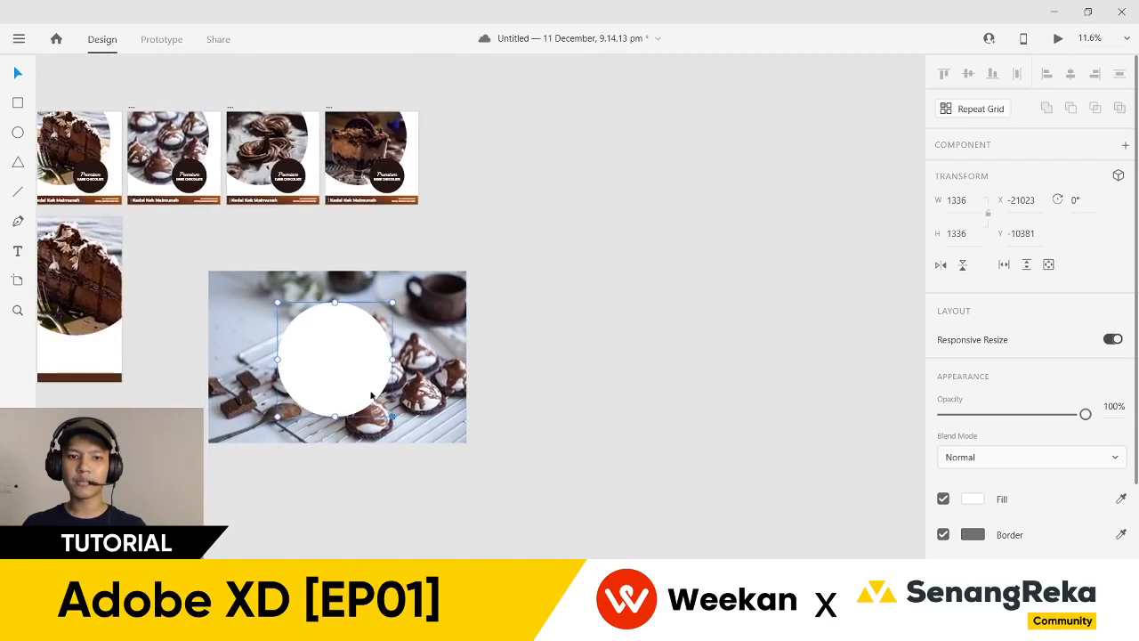
left_click_drag(337, 383, 620, 378)
left_click(570, 422)
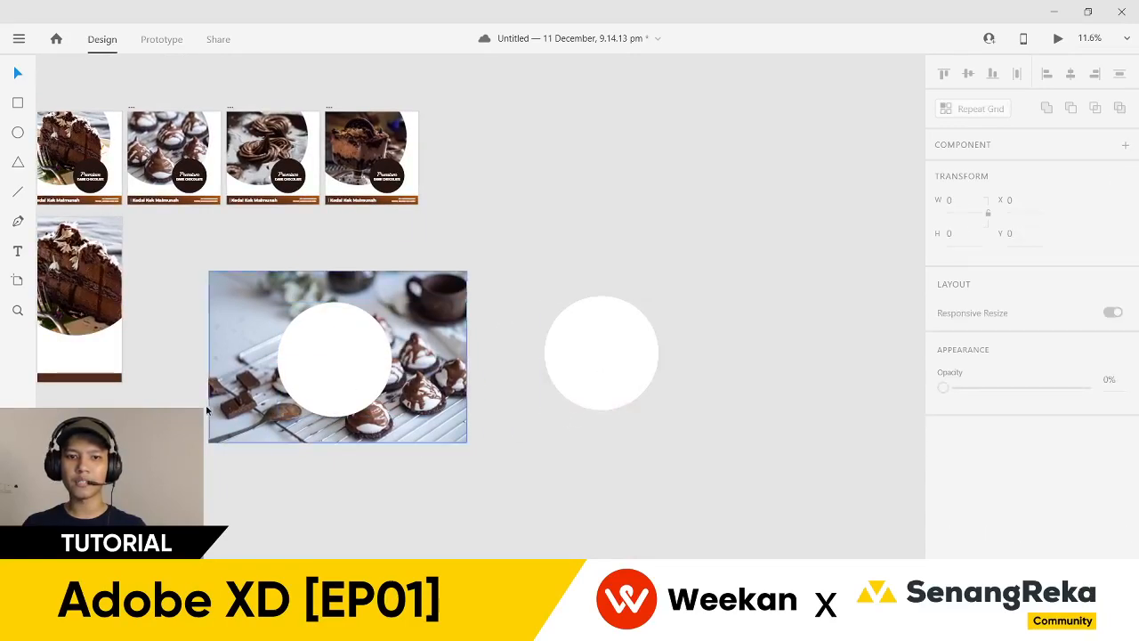
scroll(207, 405, "up", 3)
- Enlarge the white circle to 1604 px and position it over the desserts
left_click_drag(186, 299, 186, 351)
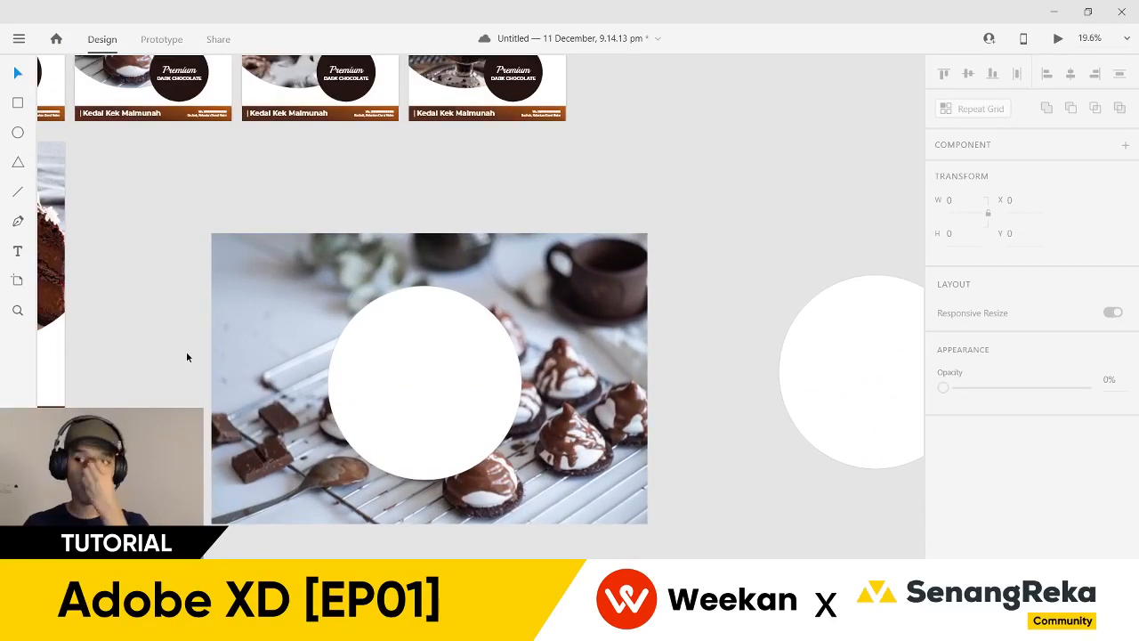
left_click(364, 388)
left_click_drag(425, 480, 436, 510)
left_click_drag(433, 462, 441, 437)
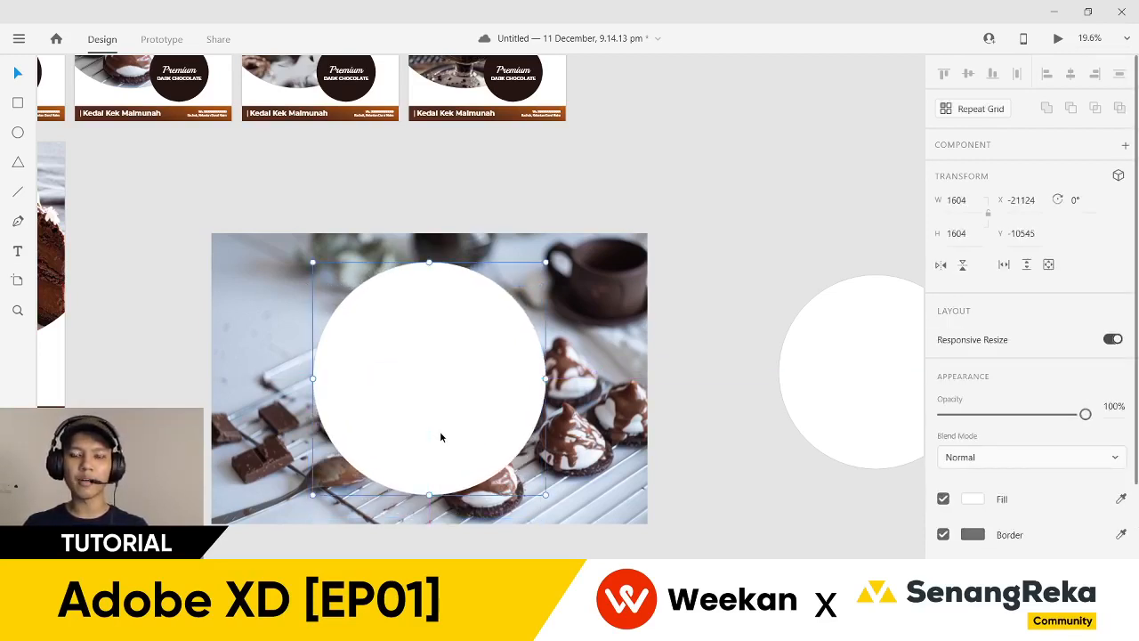
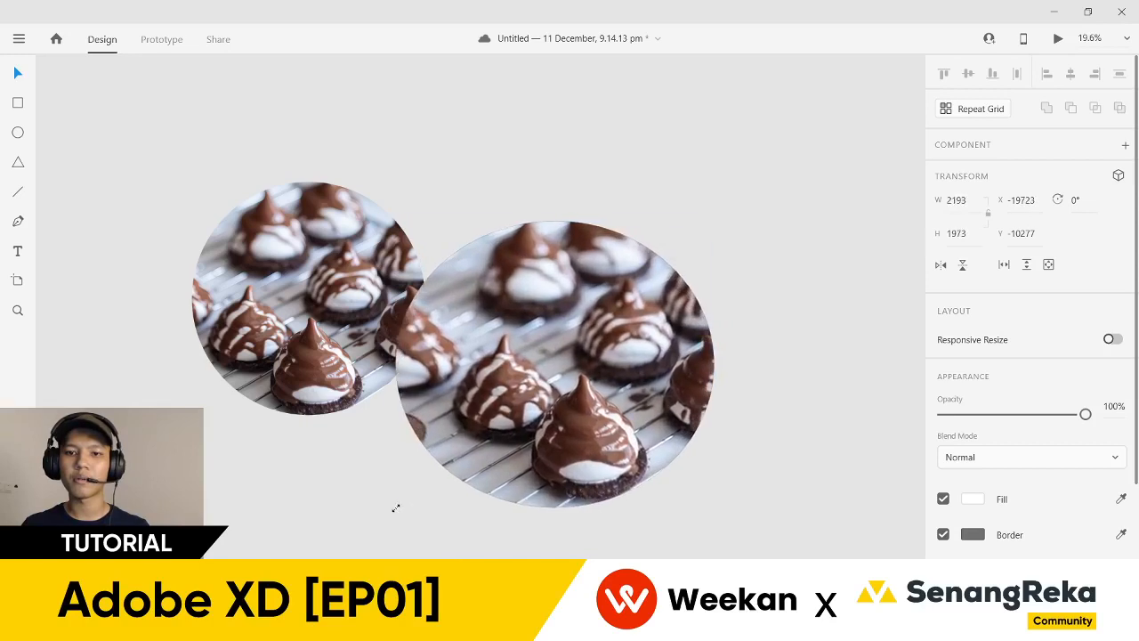
- Undo the distorted resize, enlarge the right cookie circle proportionally, and line it up with the left circle
key("ctrl+z")
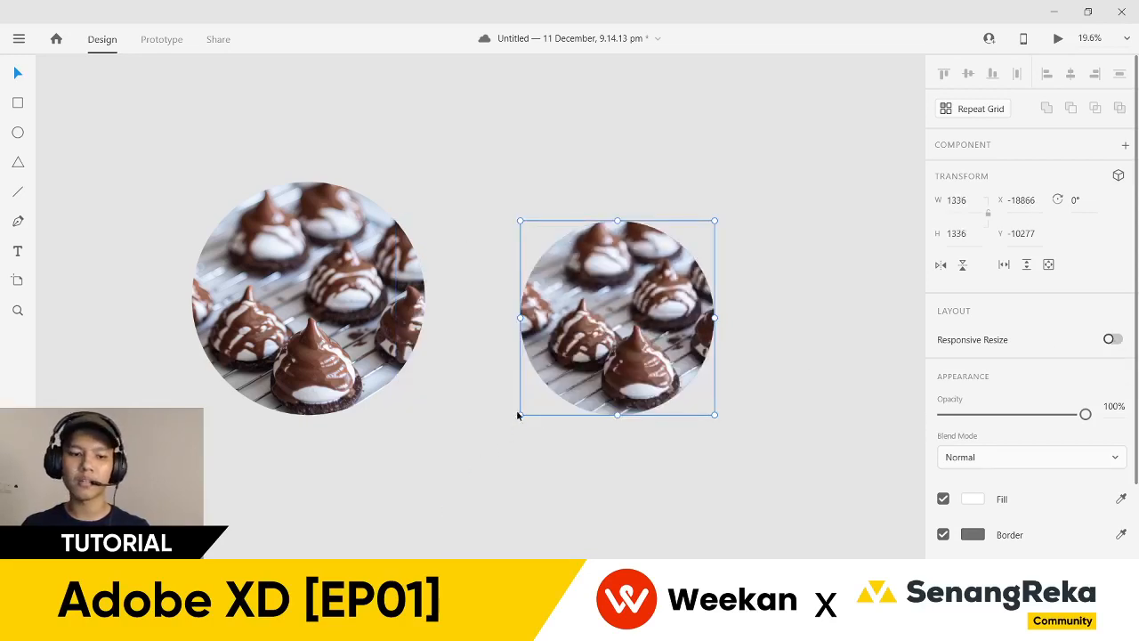
left_click_drag(520, 414, 398, 538)
left_click_drag(504, 482, 597, 400)
- Stack the two stray cookie circles and delete them both
left_click(415, 452)
scroll(415, 452, "down", 5)
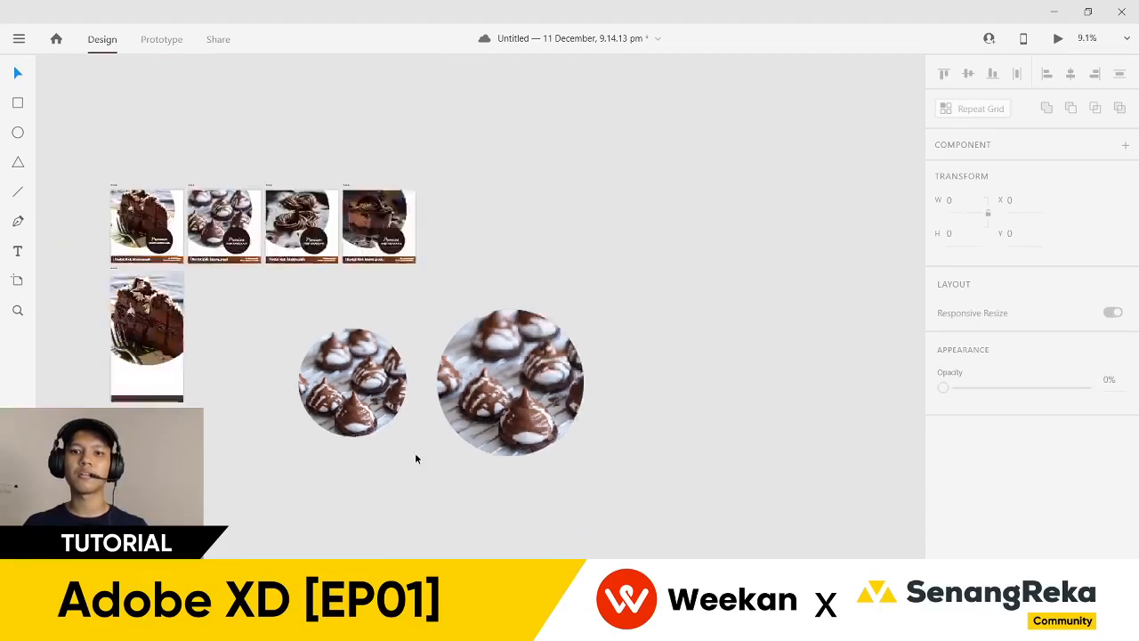
scroll(323, 475, "up", 2)
left_click_drag(265, 427, 333, 446)
left_click(430, 478)
left_click_drag(430, 478, 272, 308)
key("Delete")
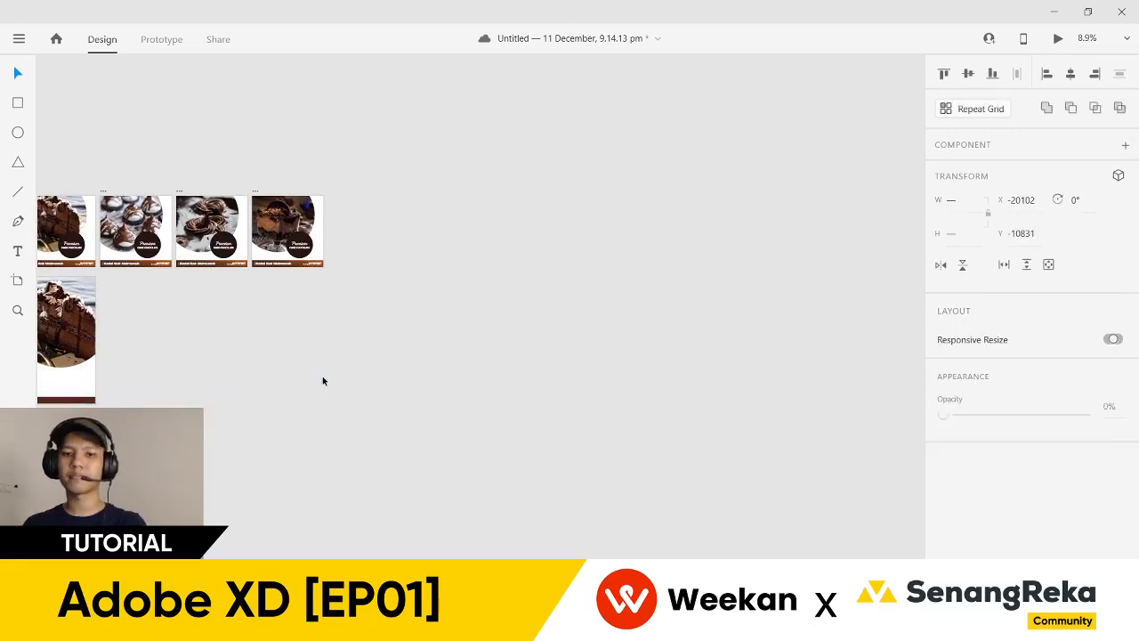
- Rename the first post artboard to 'carousel 1'
scroll(237, 366, "up", 5)
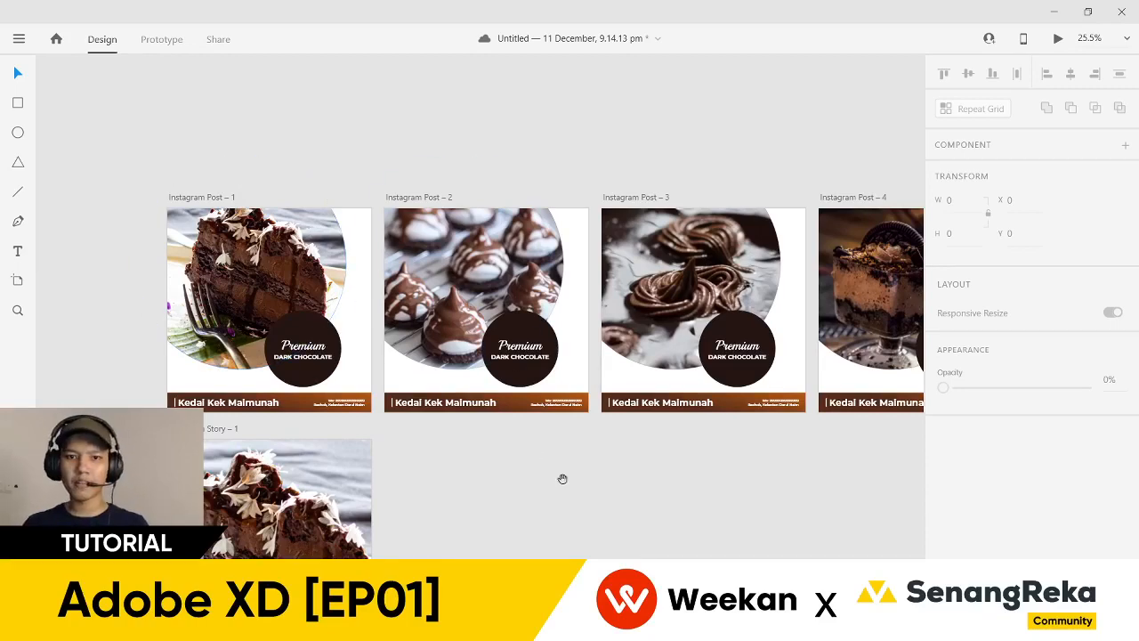
left_click_drag(563, 475, 676, 496)
scroll(393, 335, "up", 3)
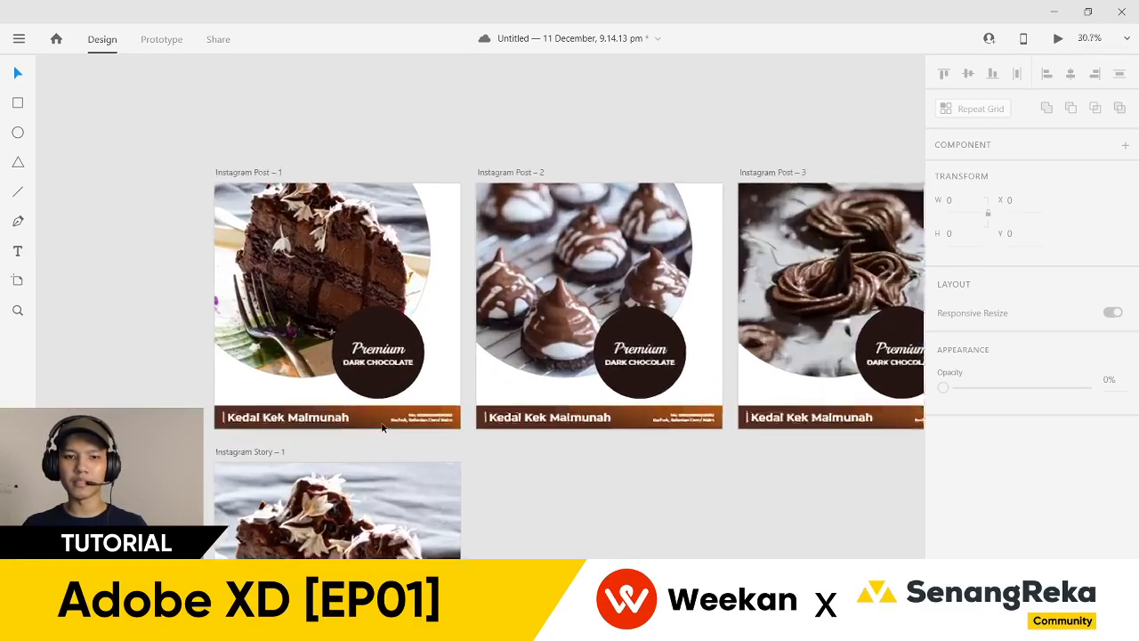
scroll(449, 367, "down", 1)
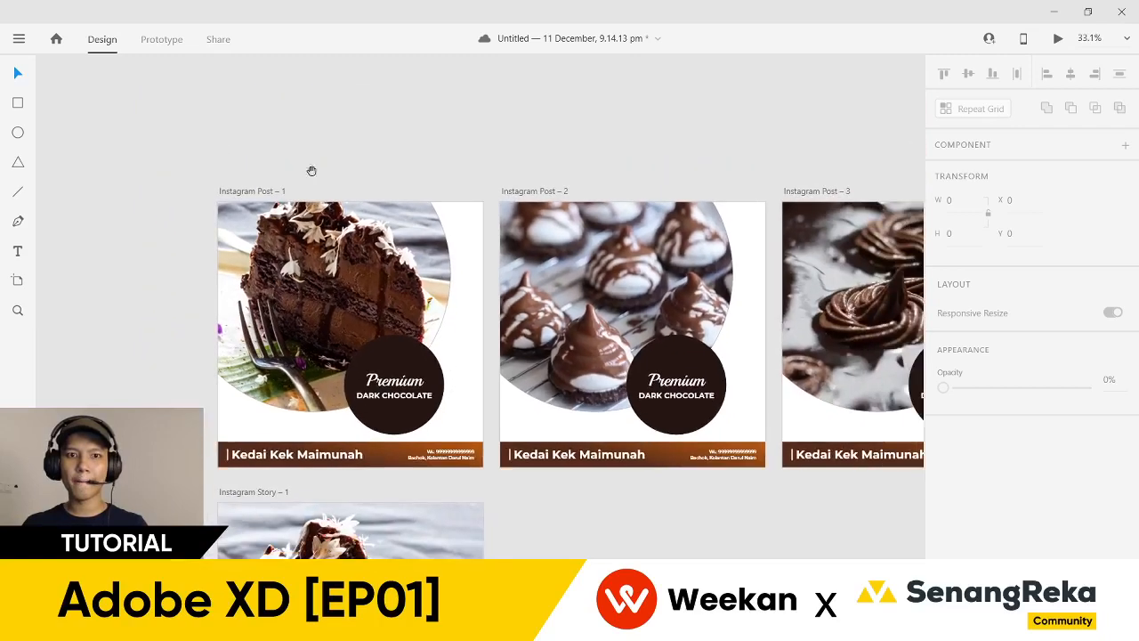
left_click_drag(311, 173, 240, 165)
double_click(196, 181)
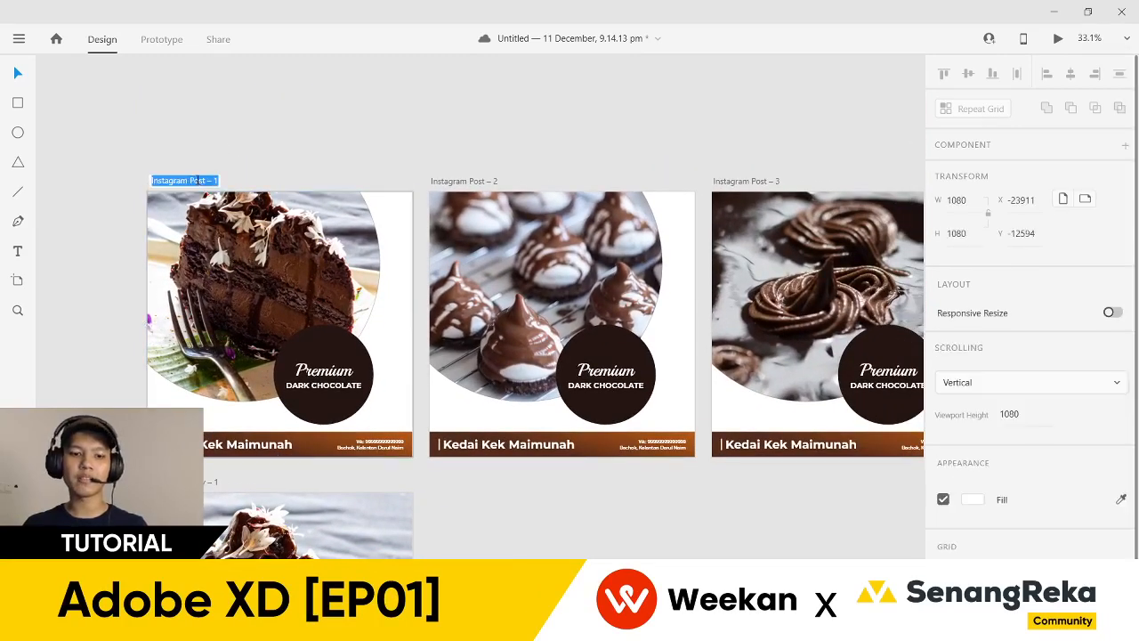
type("caro")
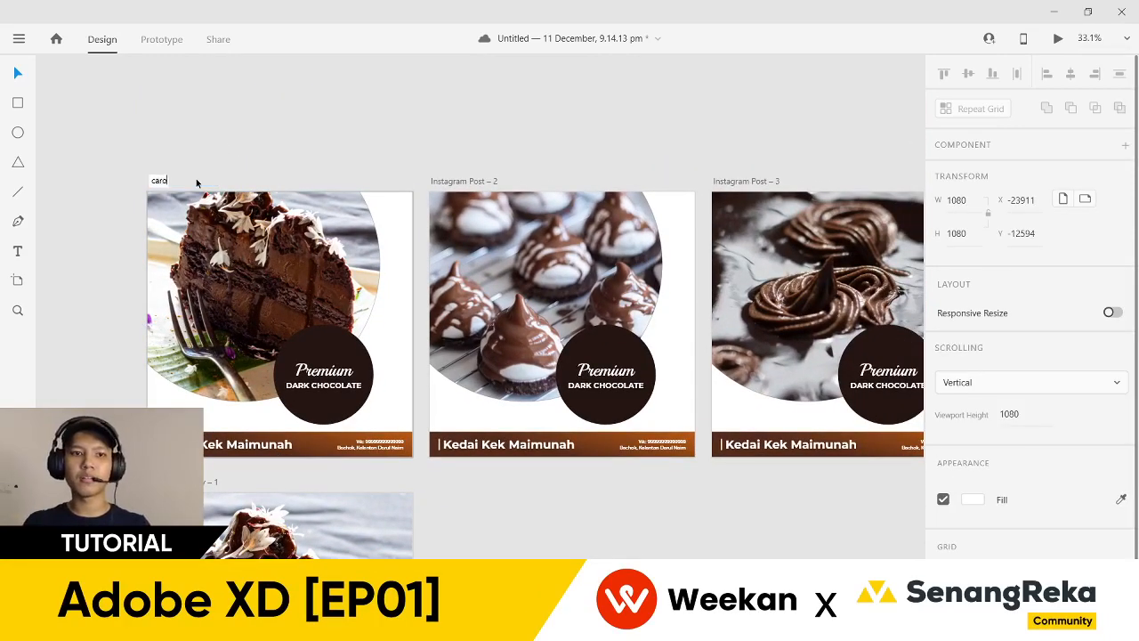
type("usel 1")
key("Return")
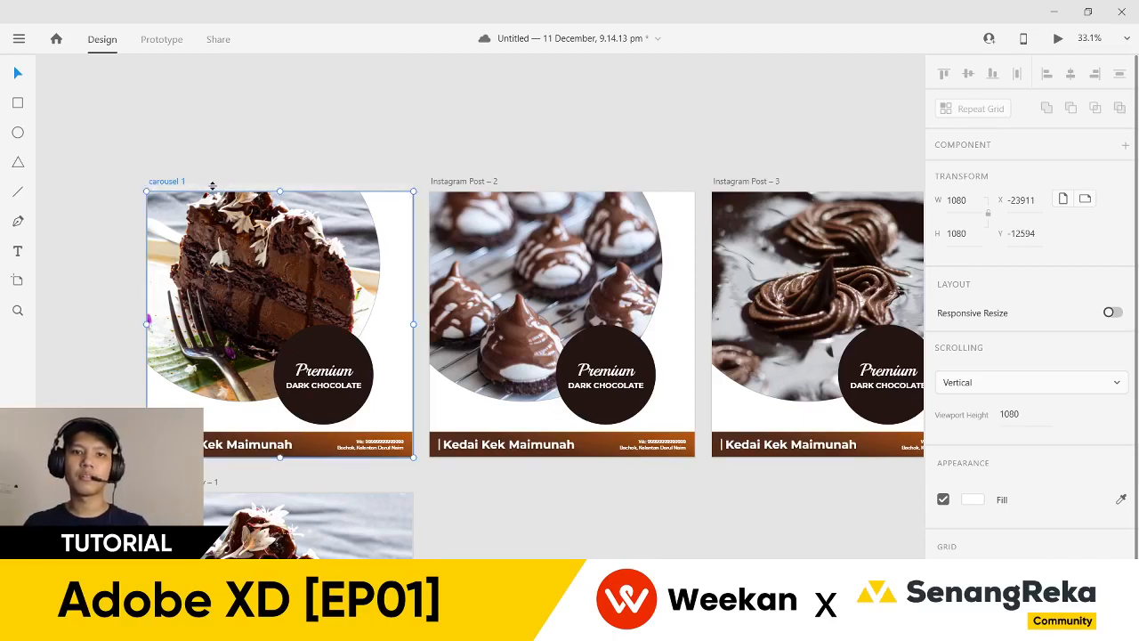
- Paste the 'carousel 1' name onto the second, third and fourth post artboards
double_click(174, 184)
key("ctrl+c")
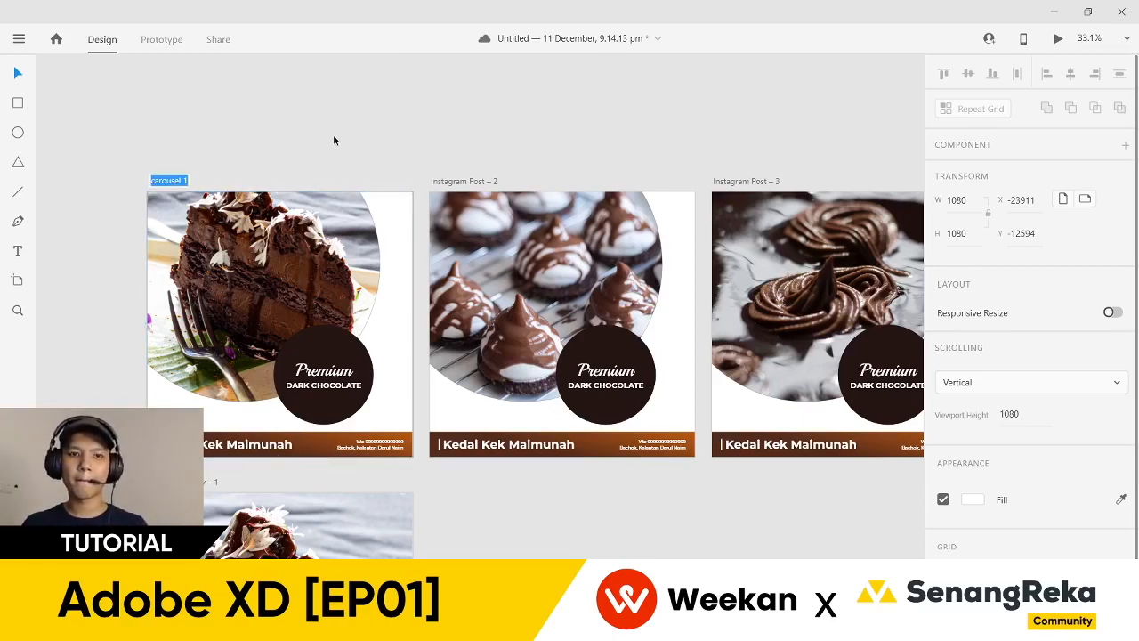
double_click(481, 180)
key("ctrl+v")
key("Return")
scroll(373, 159, "right", 3)
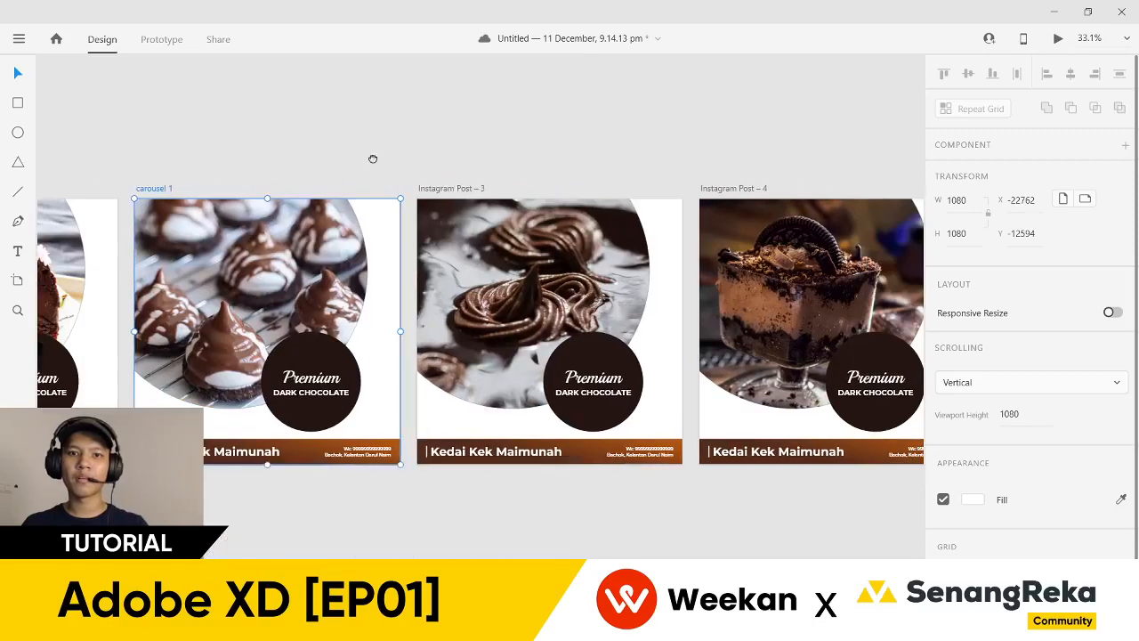
double_click(459, 188)
key("ctrl+v")
key("Return")
scroll(472, 170, "right", 3)
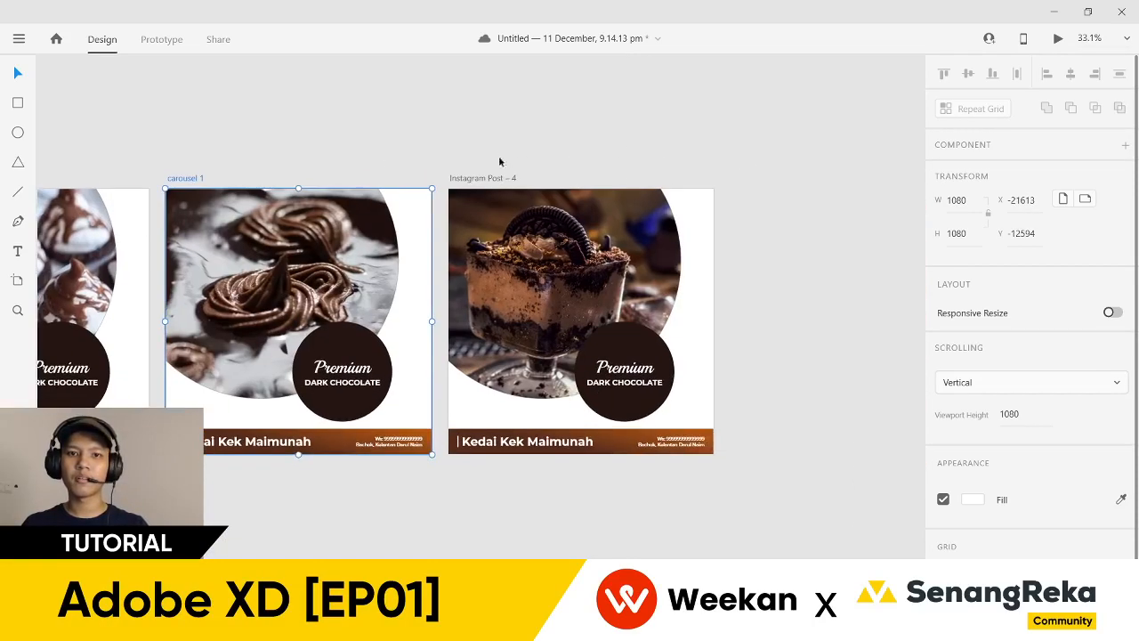
left_click(478, 180)
double_click(478, 181)
key("ctrl+v")
key("Return")
- Change the trailing numbers so the artboards read carousel 2, carousel 3 and carousel 4
scroll(588, 151, "left", 3)
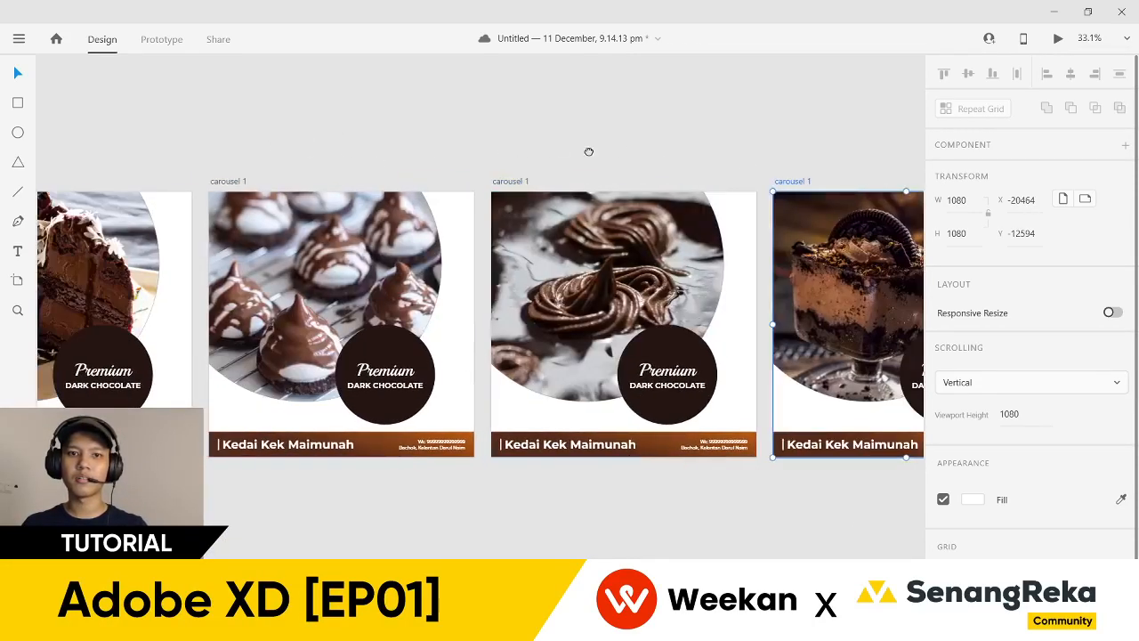
scroll(668, 157, "left", 1)
left_click(330, 177)
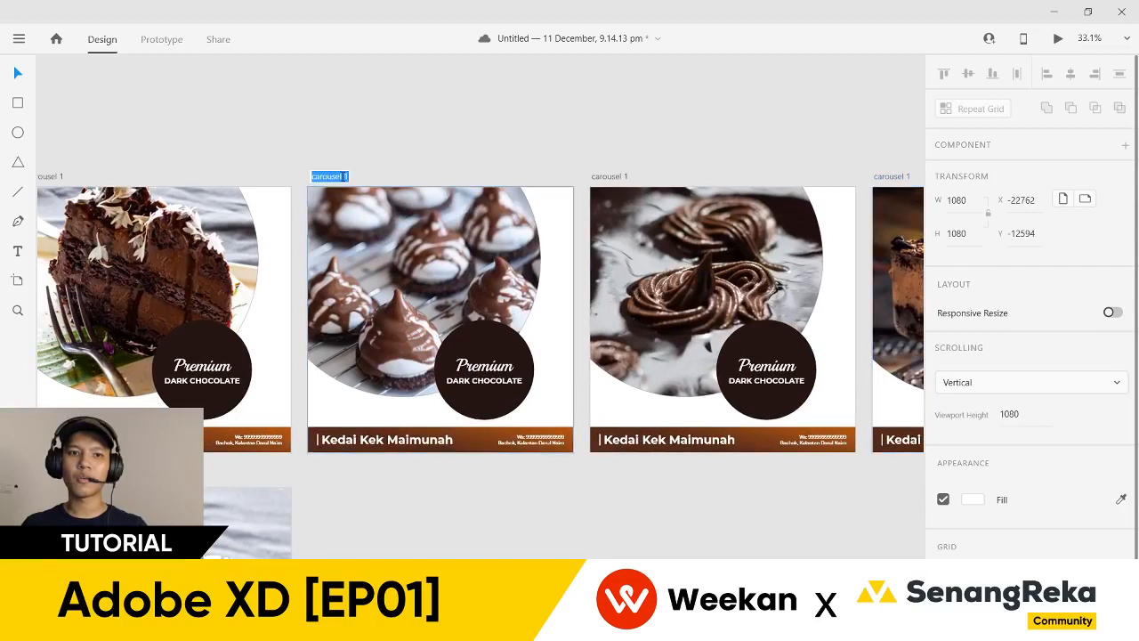
double_click(344, 176)
type("2")
key("Return")
scroll(426, 147, "right", 2)
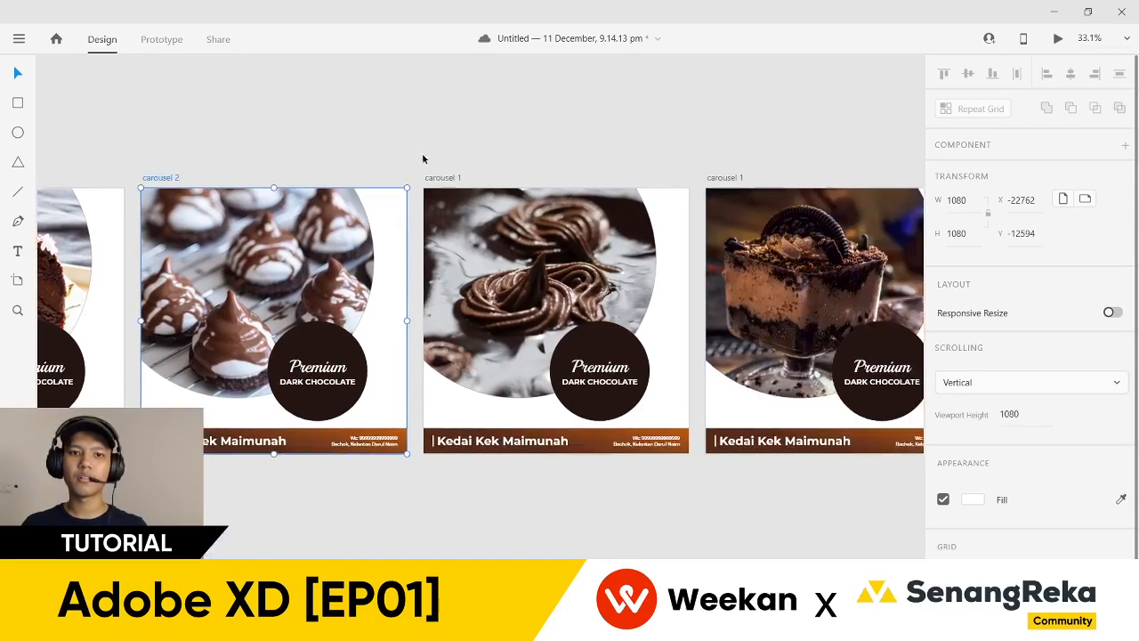
double_click(451, 177)
left_click(459, 178)
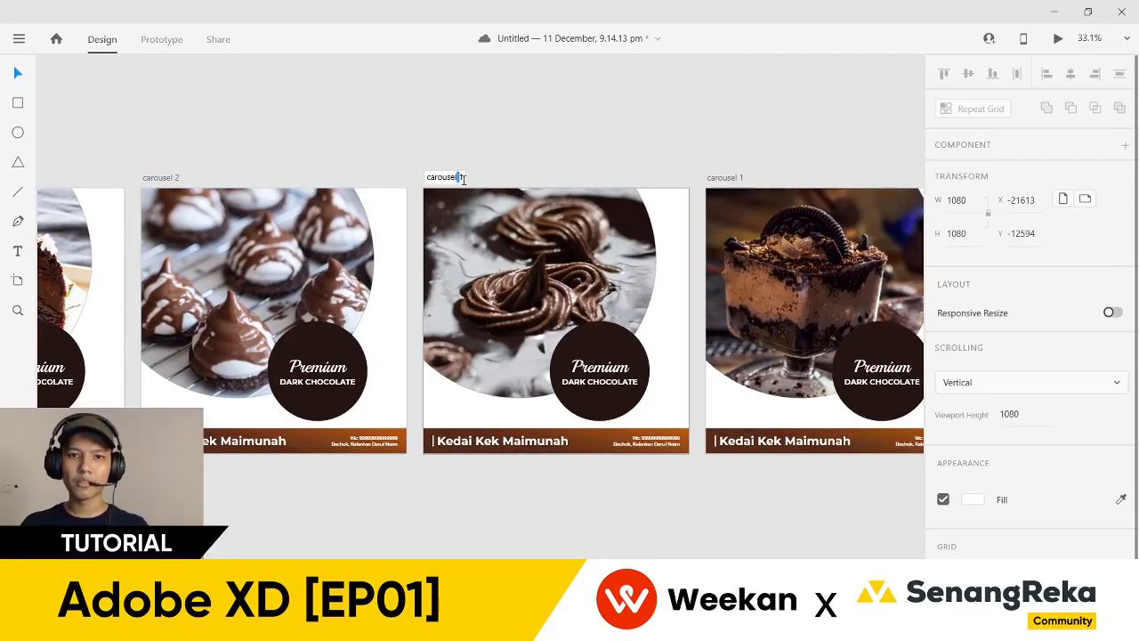
type("3")
key("Return")
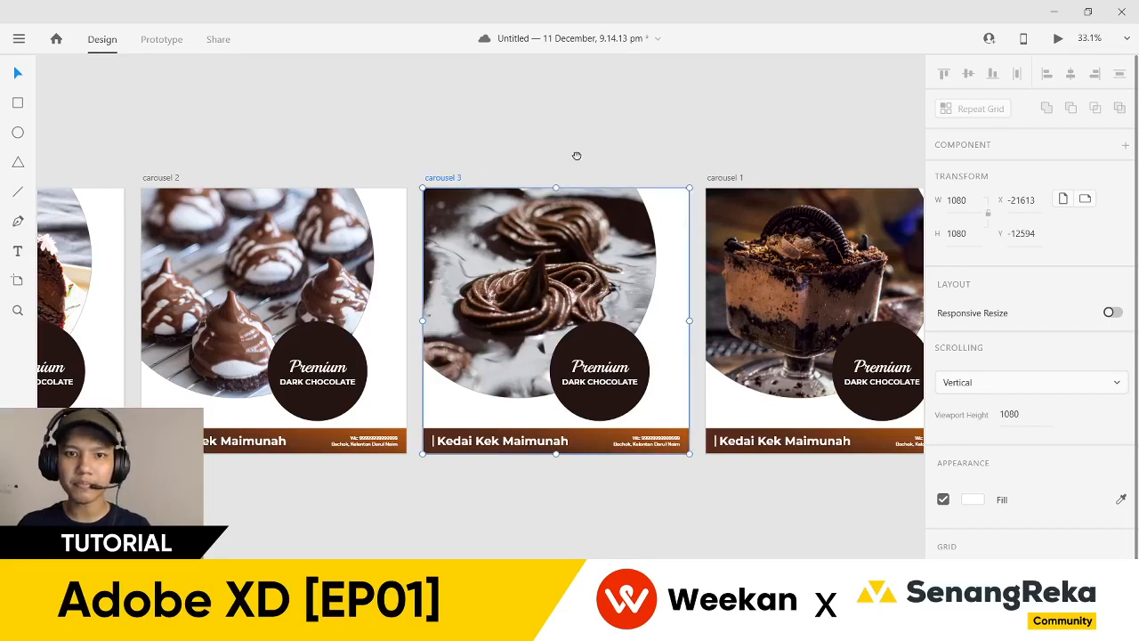
scroll(498, 171, "right", 2)
double_click(575, 178)
left_click(585, 177)
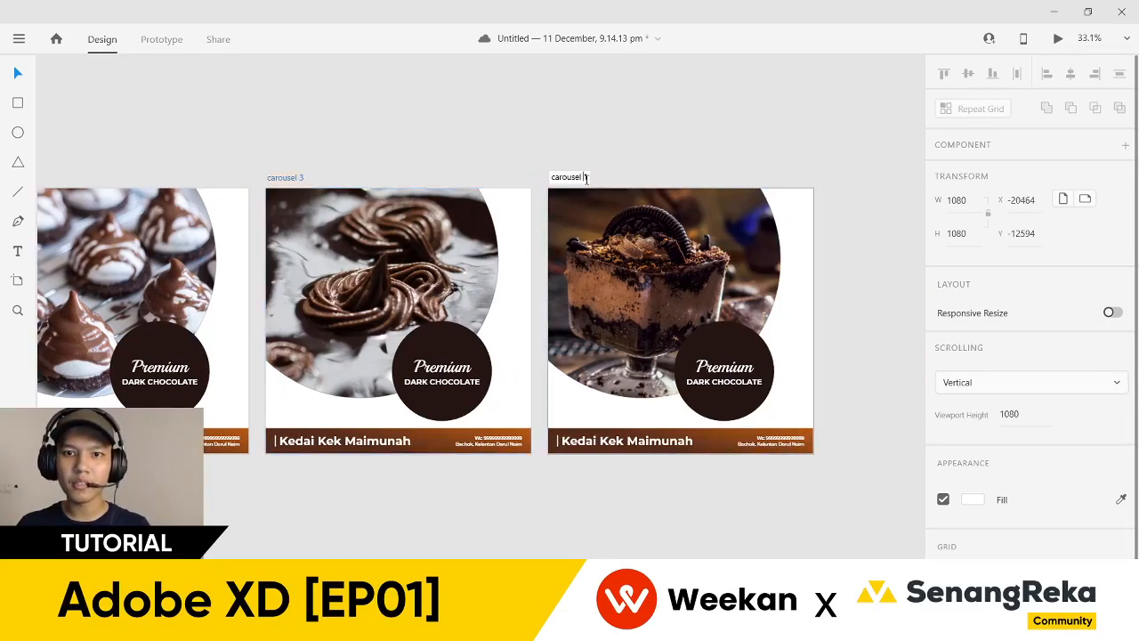
key("Return")
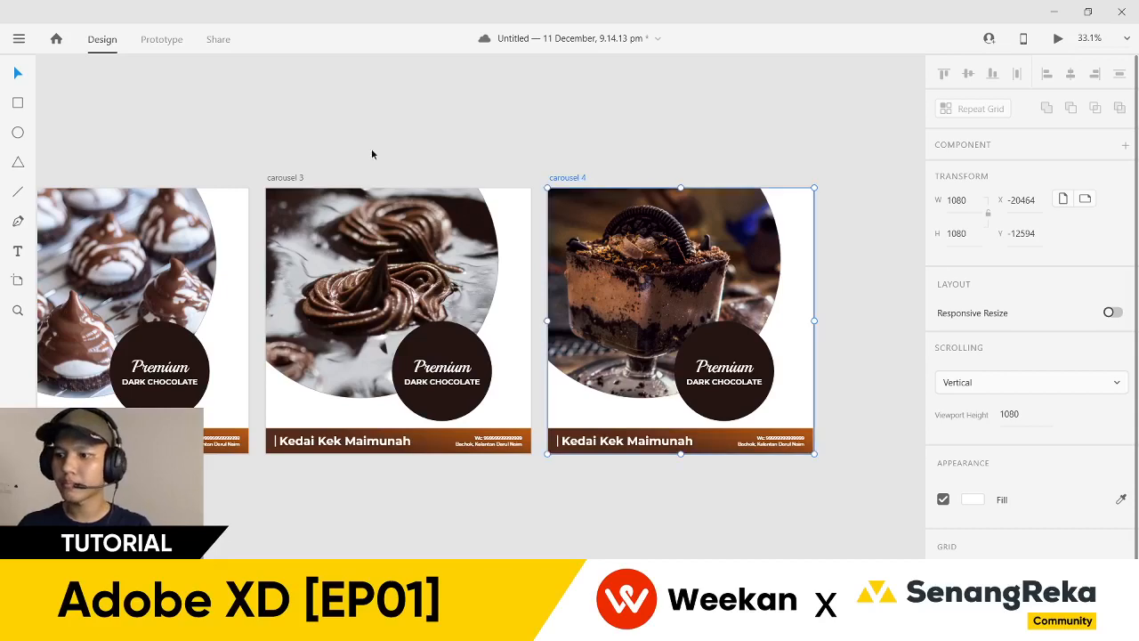
- Move the Instagram Story artboard to the right of the carousel row and align it
scroll(298, 154, "left", 8)
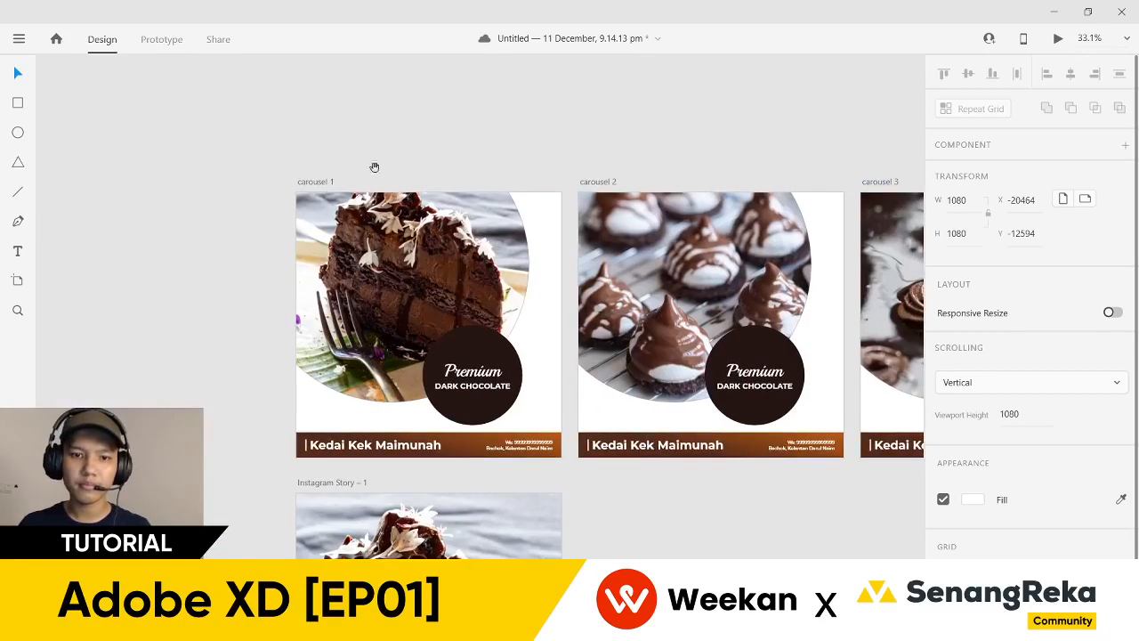
scroll(375, 167, "down", 2)
scroll(453, 343, "down", 5)
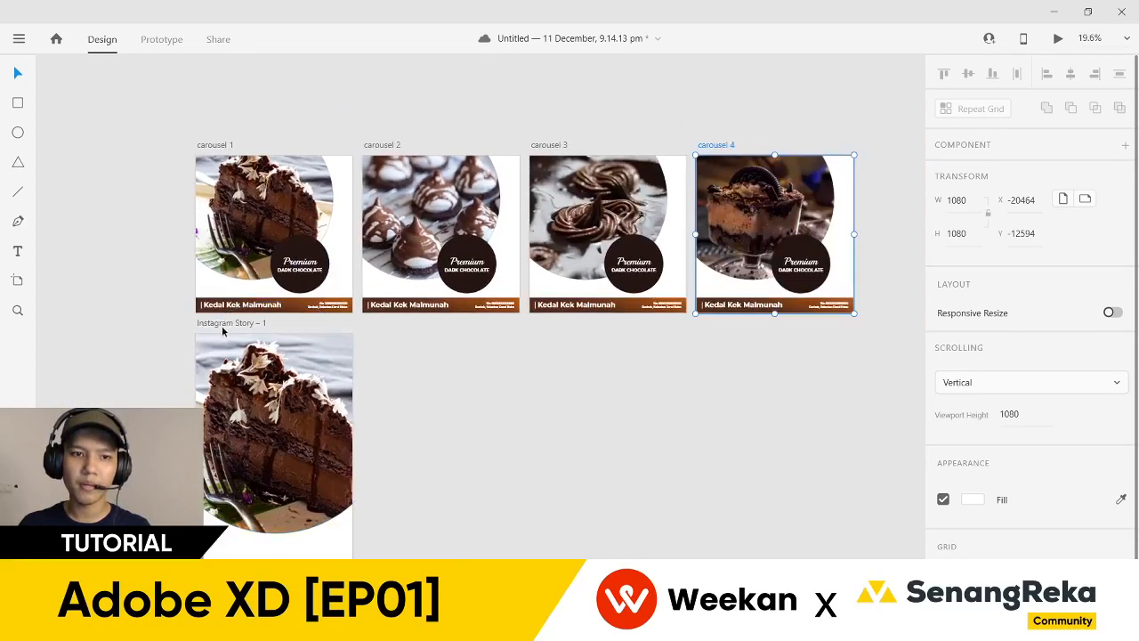
scroll(223, 331, "down", 2)
left_click_drag(218, 418, 881, 365)
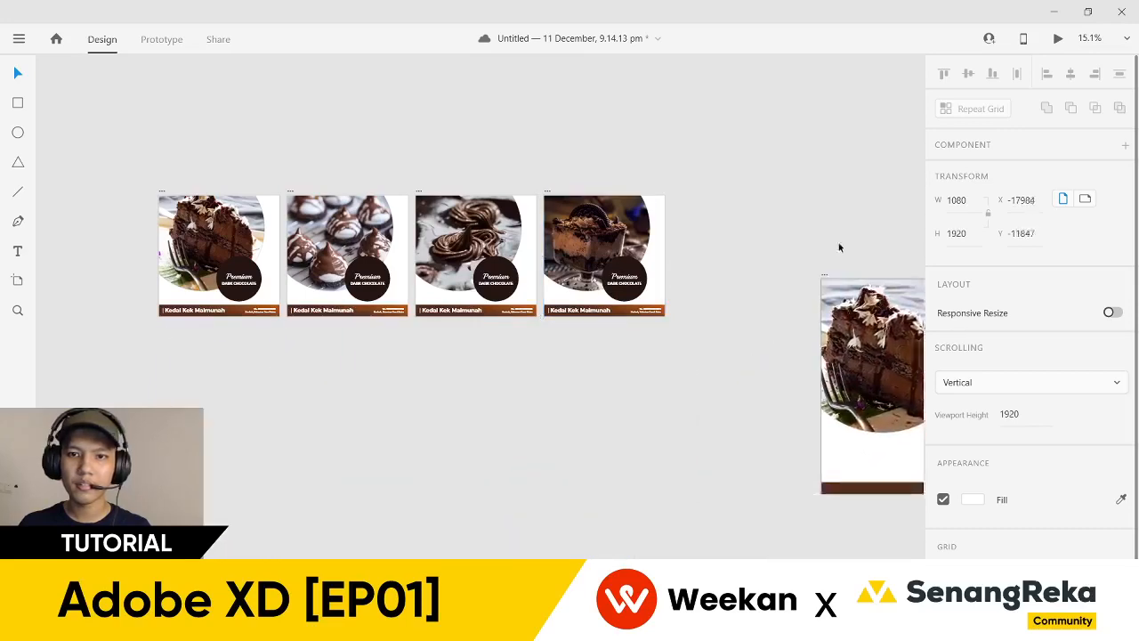
left_click_drag(839, 247, 841, 245)
left_click(611, 364)
- Nudge the Premium DARK CHOCOLATE text in carousel 1's dark circle slightly down-left
scroll(102, 223, "up", 4)
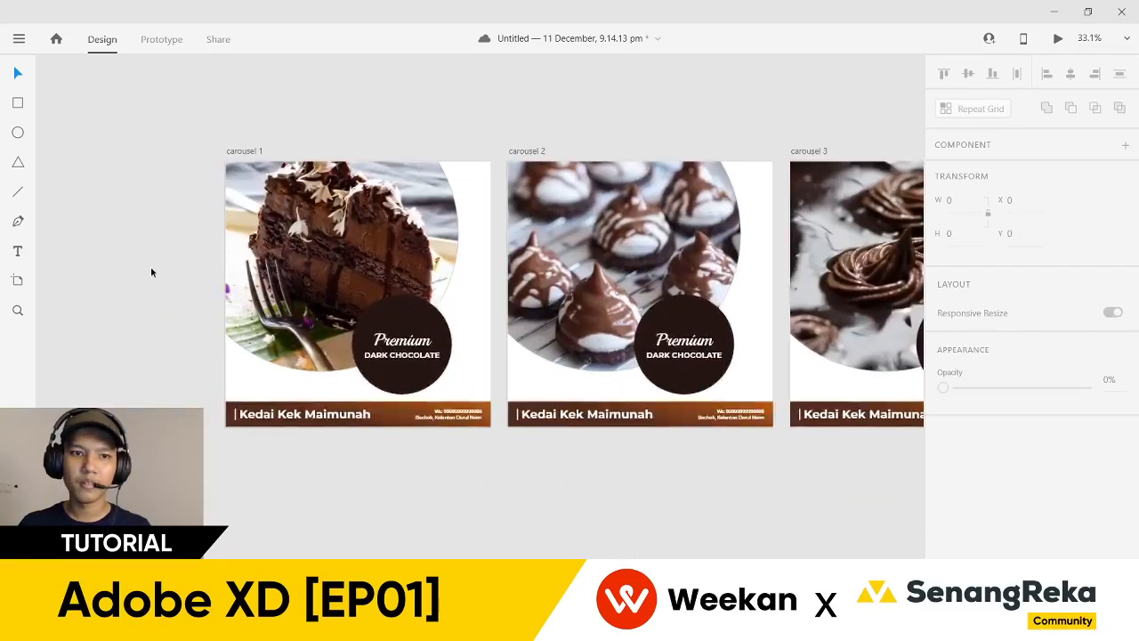
scroll(413, 449, "up", 2)
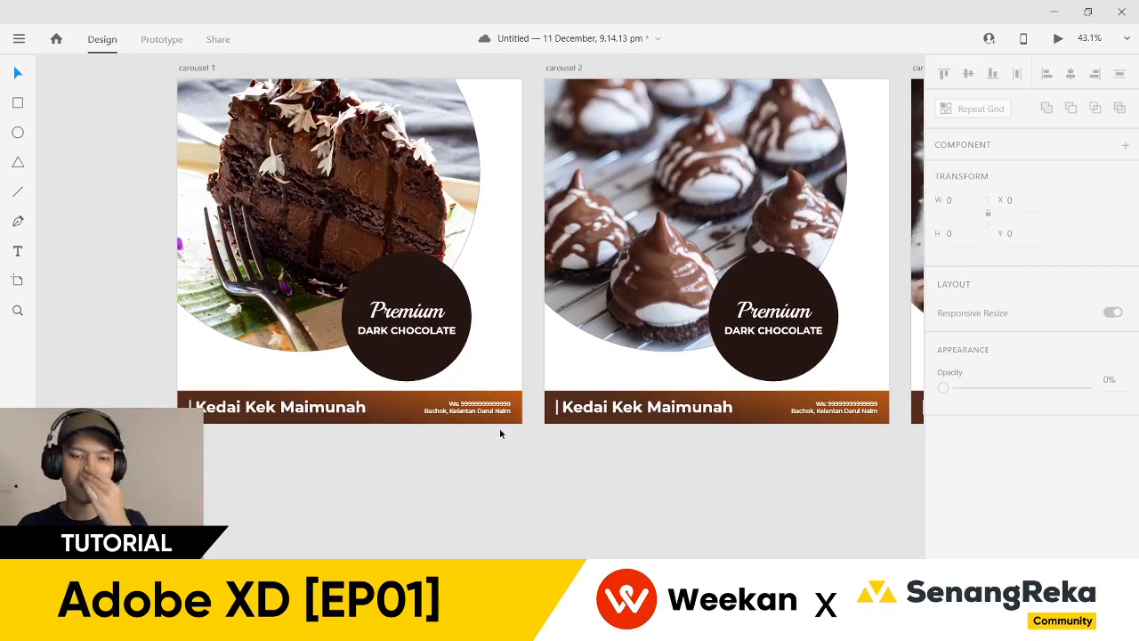
left_click(422, 360)
double_click(421, 329)
left_click(505, 360)
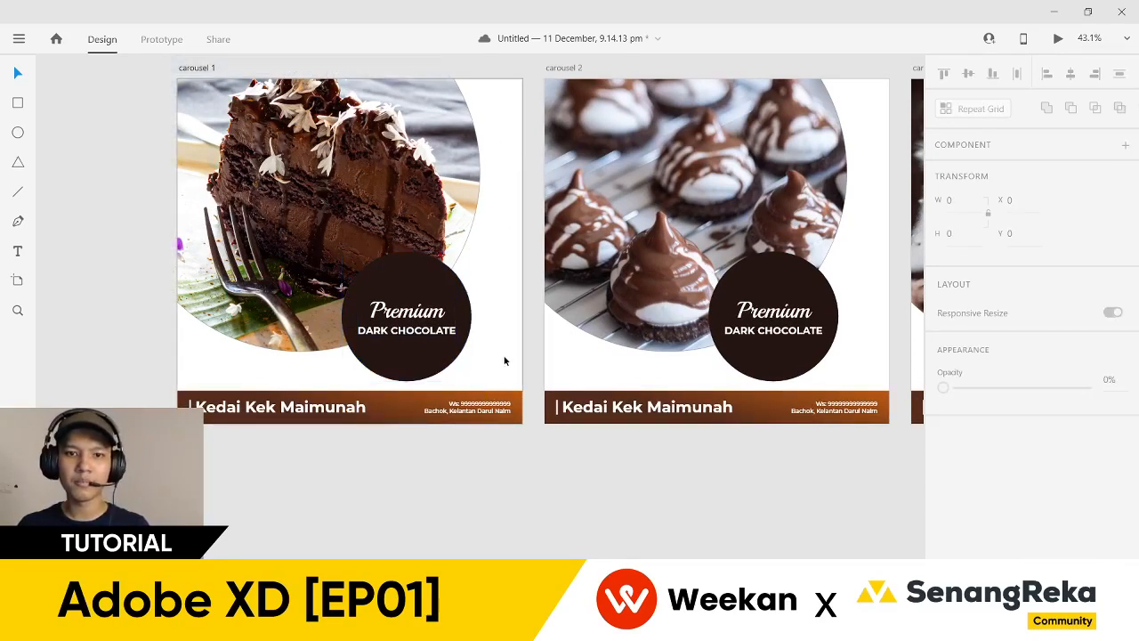
scroll(512, 374, "left", 2)
scroll(512, 374, "up", 1)
scroll(520, 389, "right", 5)
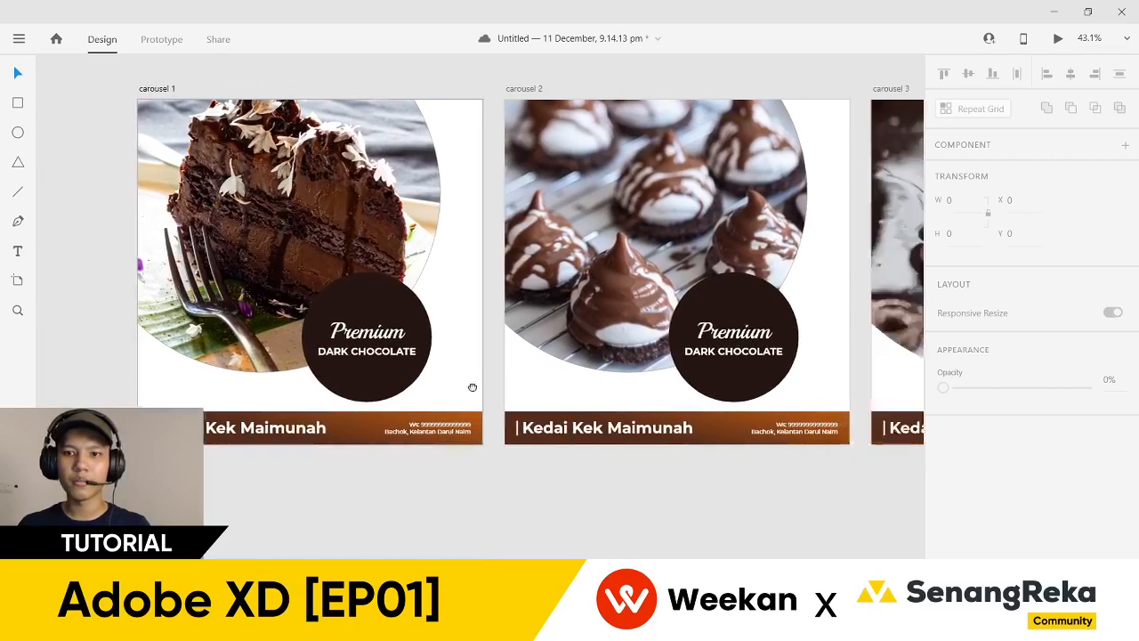
scroll(624, 368, "left", 5)
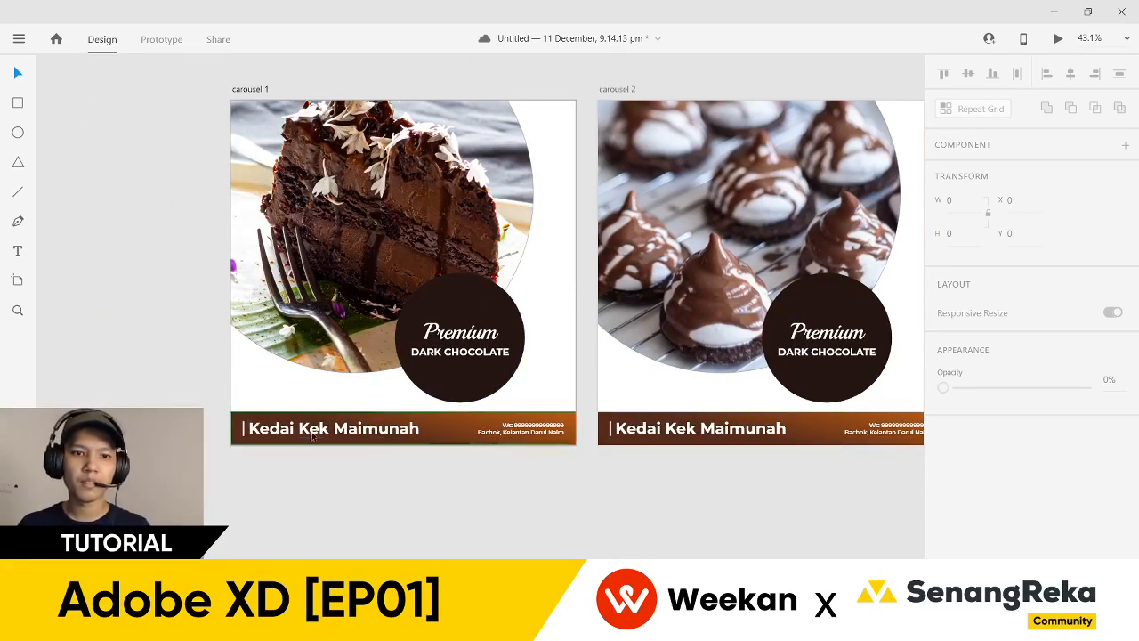
left_click_drag(462, 367, 447, 387)
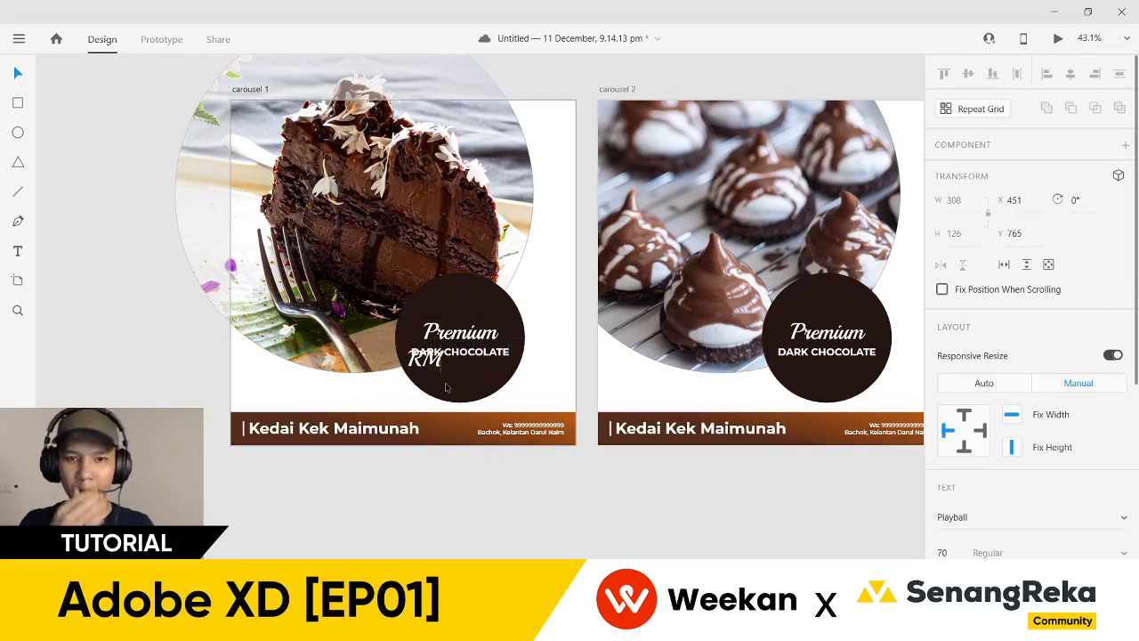
- Type the price RM12.99 and centre it below DARK CHOCOLATE in the circle
type("12.99")
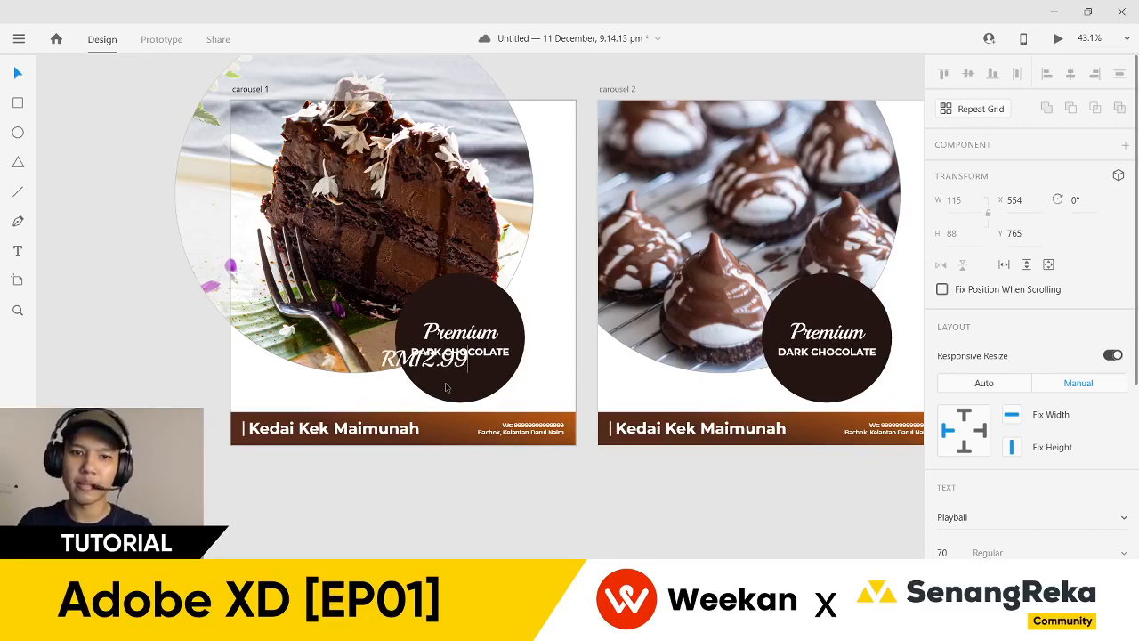
key("Escape")
scroll(450, 383, "up", 3)
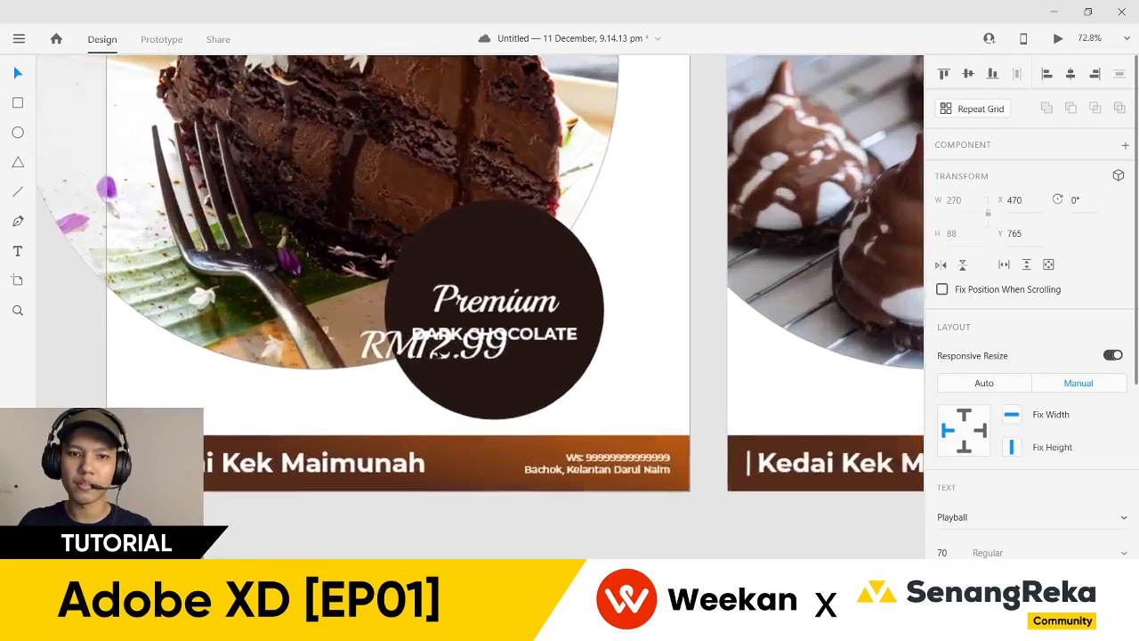
left_click_drag(448, 344, 503, 373)
- Set the price font to Montserrat and tighten the spacing between heading and price
left_click(1069, 519)
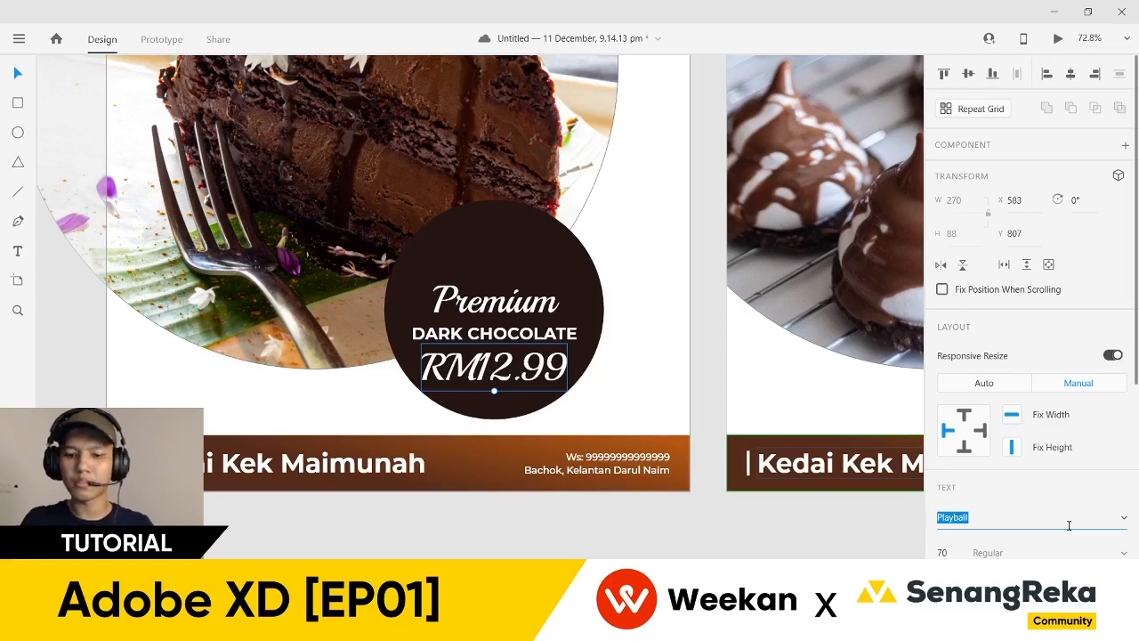
type("Montserrat")
key("Return")
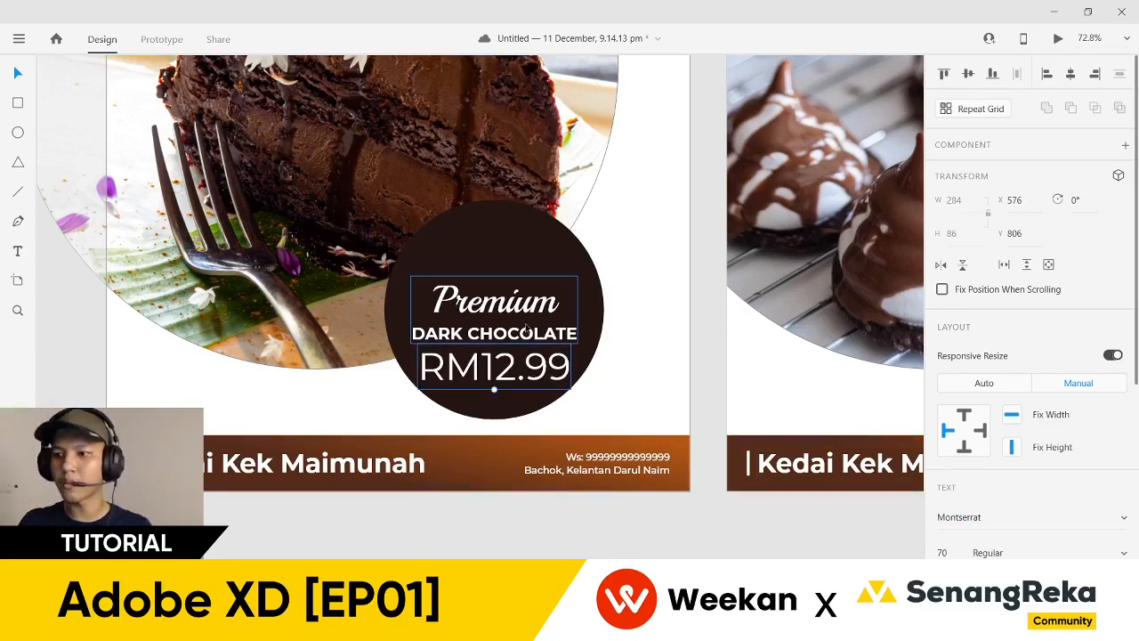
left_click_drag(539, 316, 541, 301)
left_click_drag(537, 388, 537, 379)
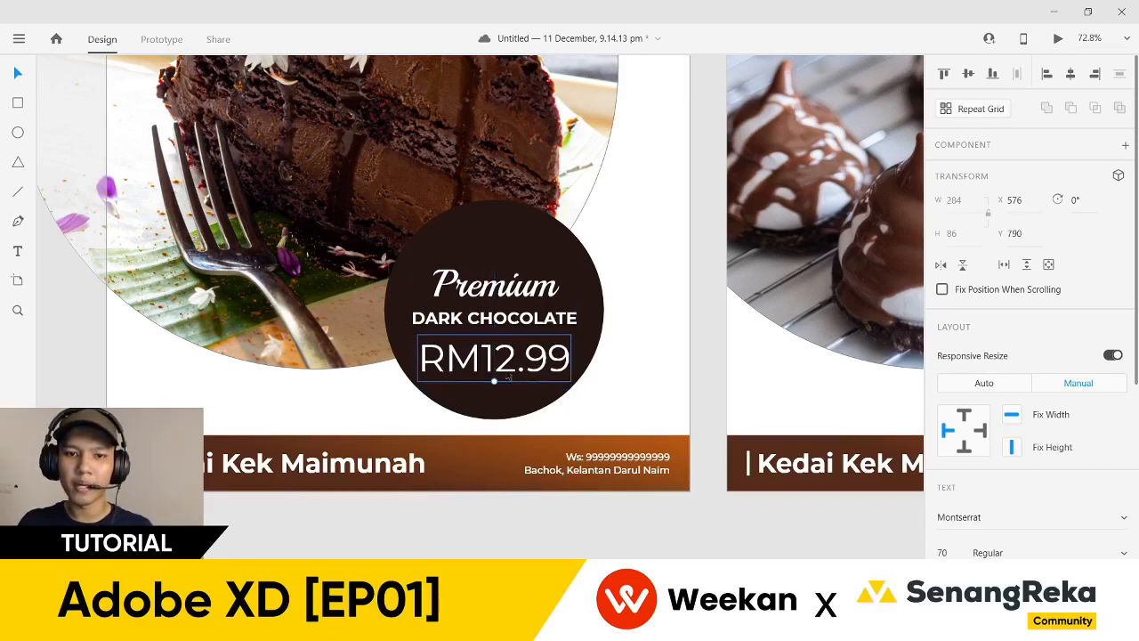
- Make the RM12.99 price Light weight and select the circle's text group
scroll(509, 379, "up", 2)
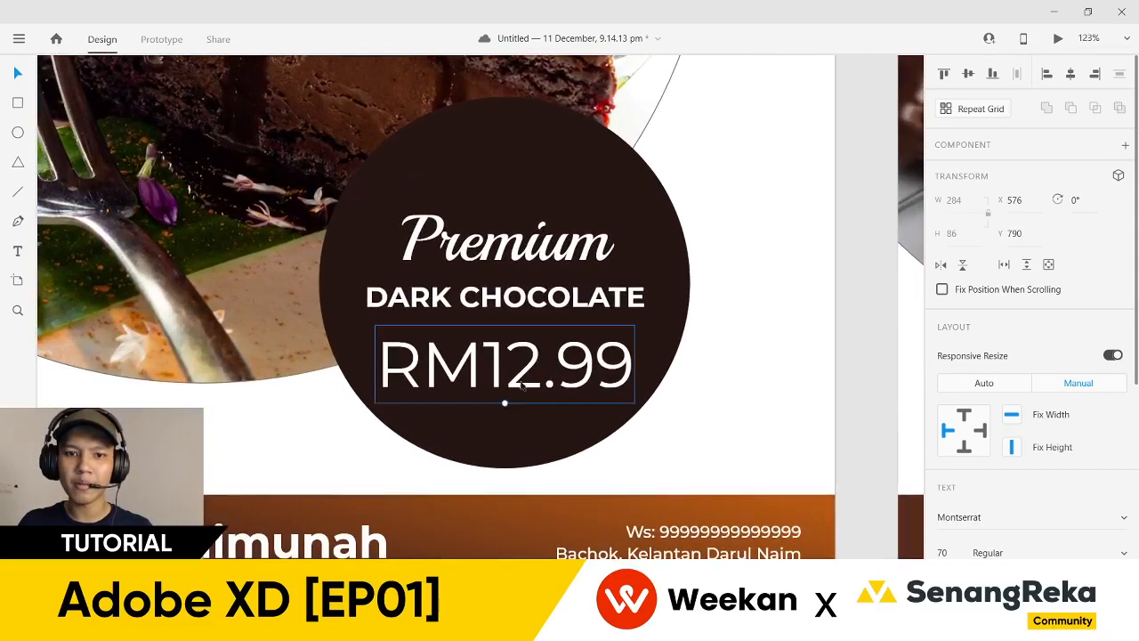
left_click(1122, 554)
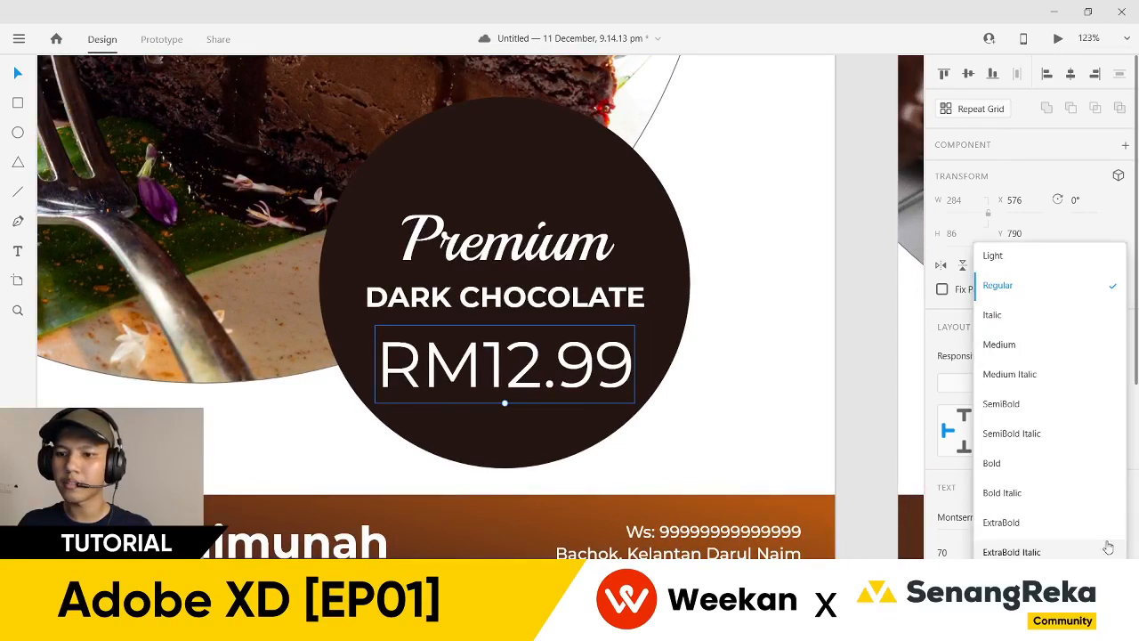
left_click(1035, 256)
double_click(521, 394)
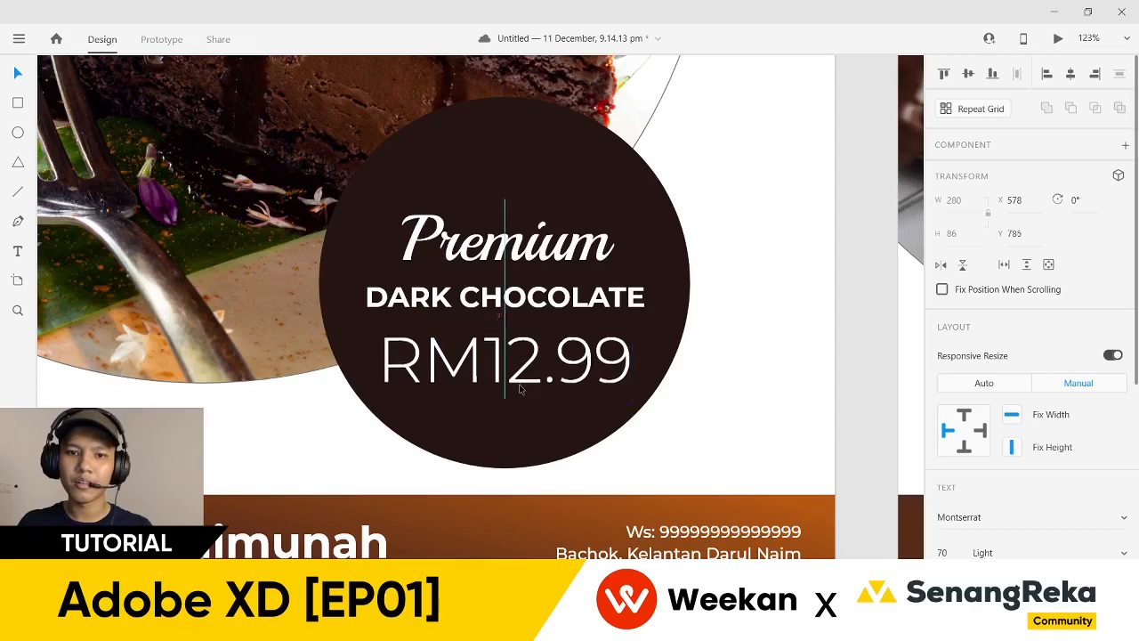
key("Escape")
key("Escape")
scroll(681, 426, "down", 1)
scroll(681, 426, "down", 3)
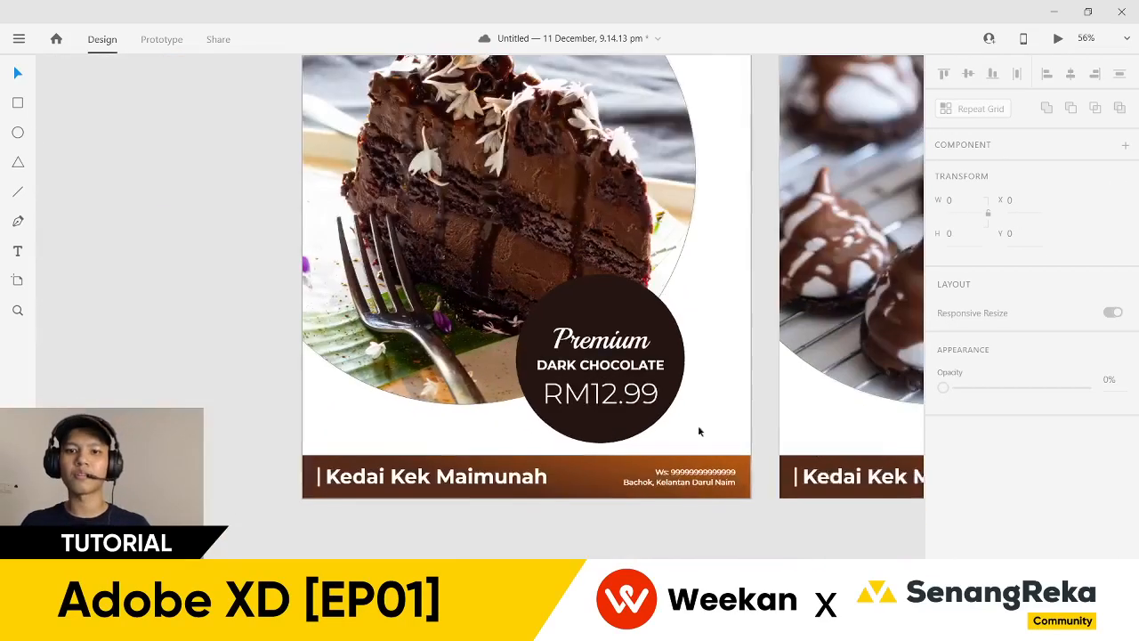
left_click(574, 396)
- Move the price up out of the circle and draw a borderless bar across the circle's bottom
double_click(574, 396)
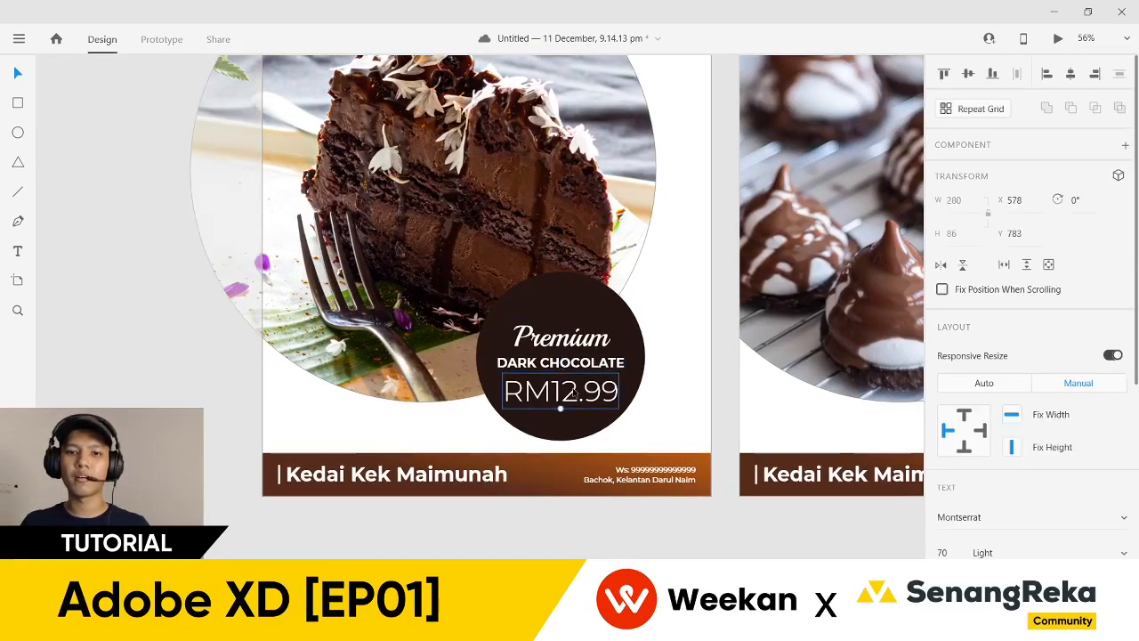
left_click_drag(574, 396, 452, 241)
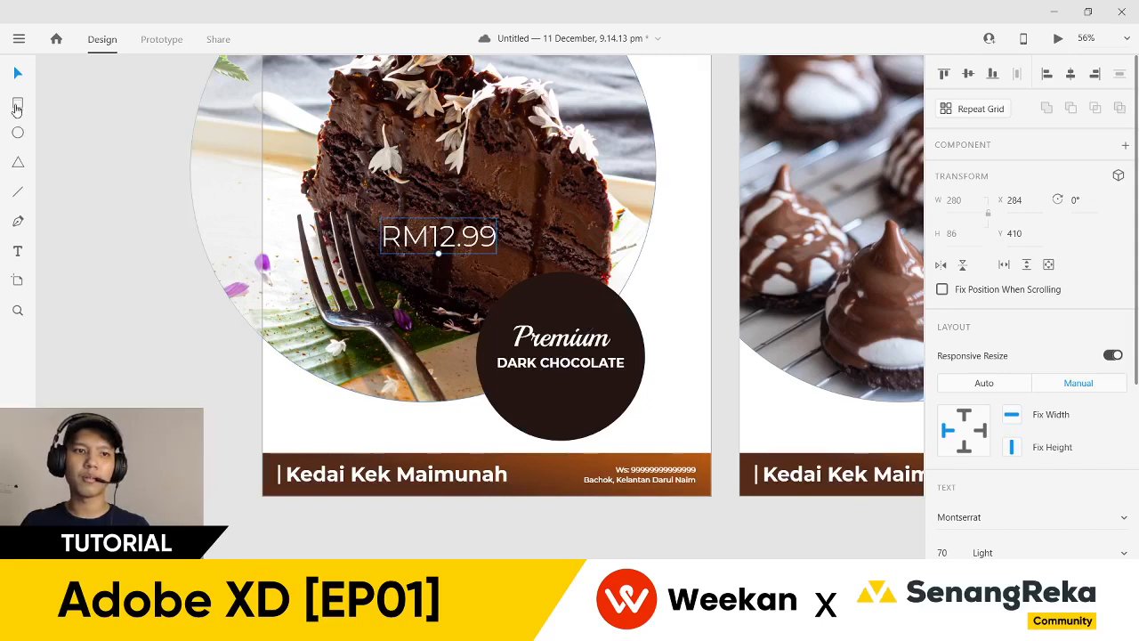
left_click(16, 107)
left_click_drag(467, 384, 657, 417)
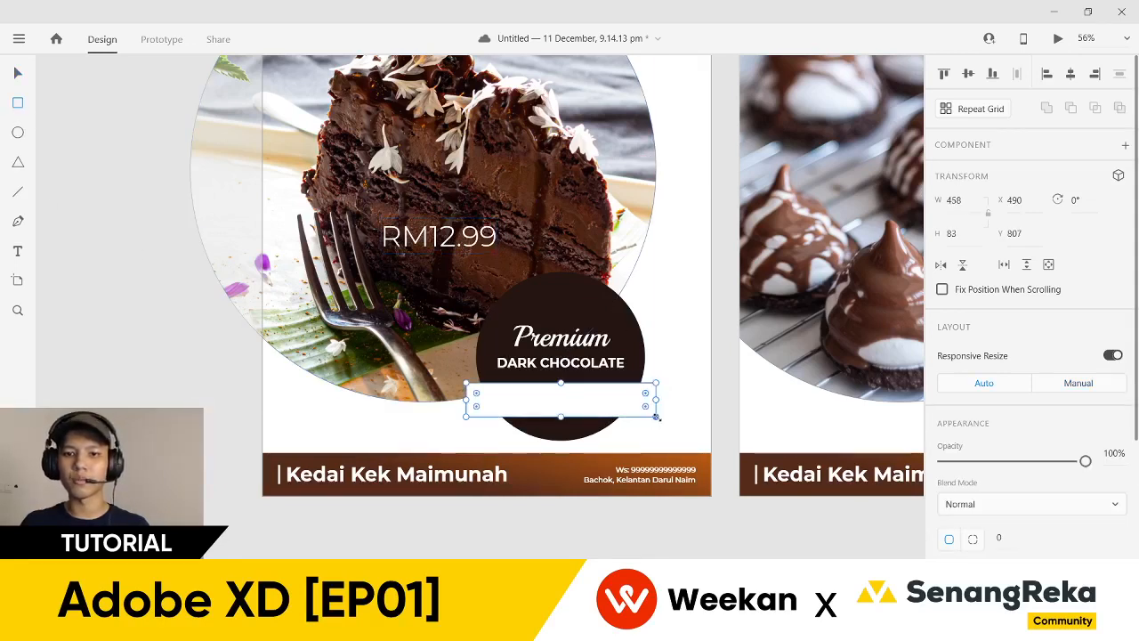
scroll(1023, 356, "down", 4)
left_click(942, 454)
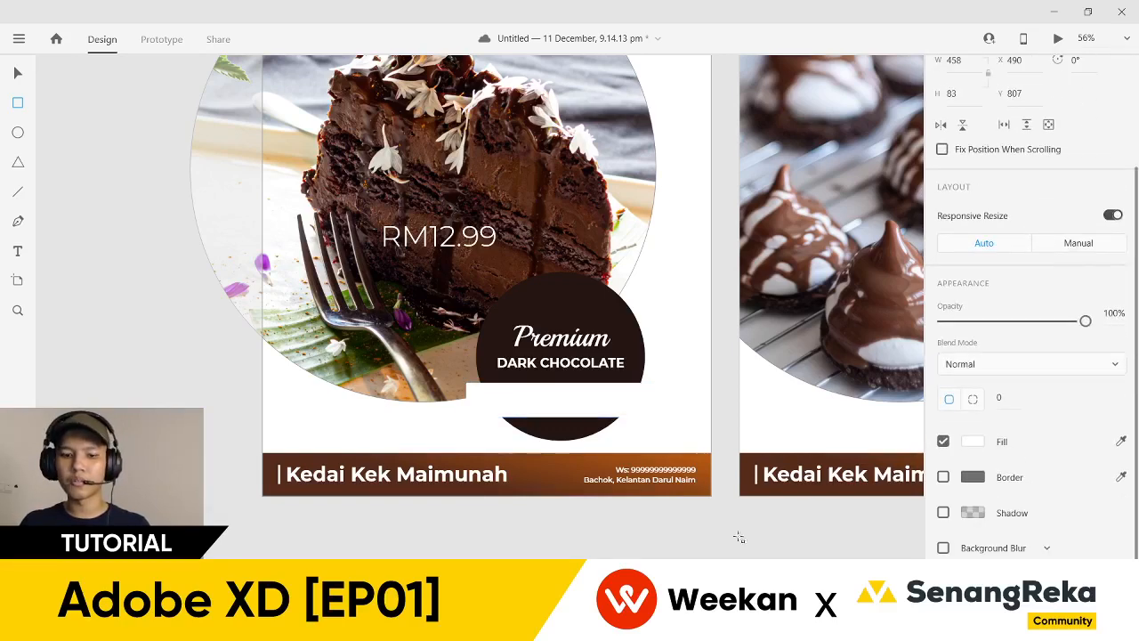
- Give the white bar a dark brown #552B1A drop shadow with blur 20
key("v")
left_click(529, 415)
left_click(529, 415)
scroll(988, 476, "down", 4)
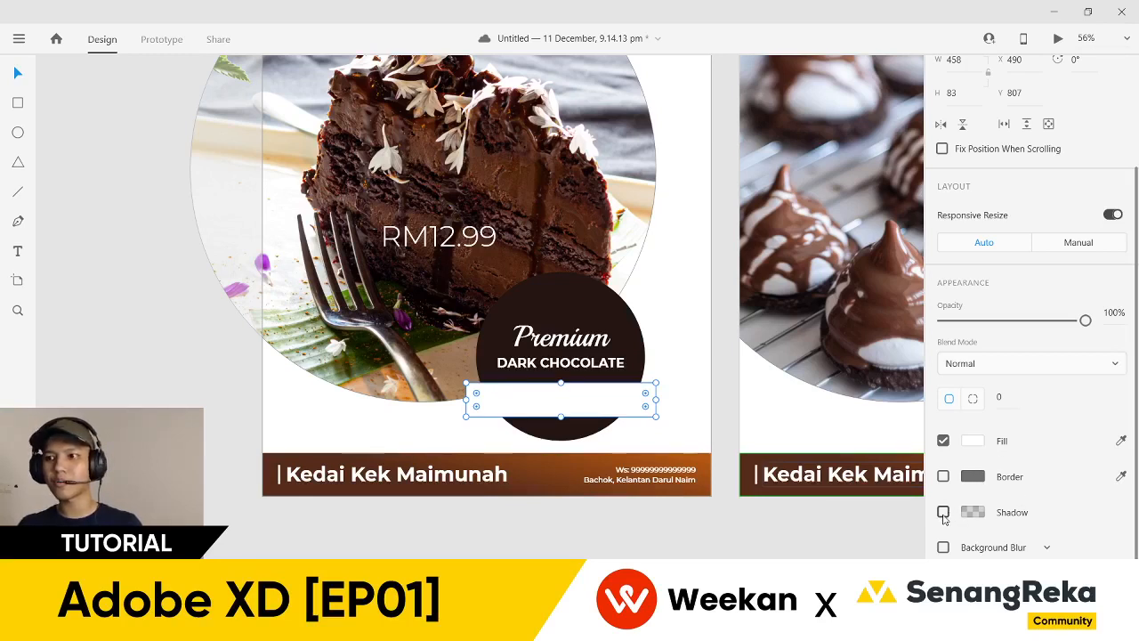
left_click(943, 513)
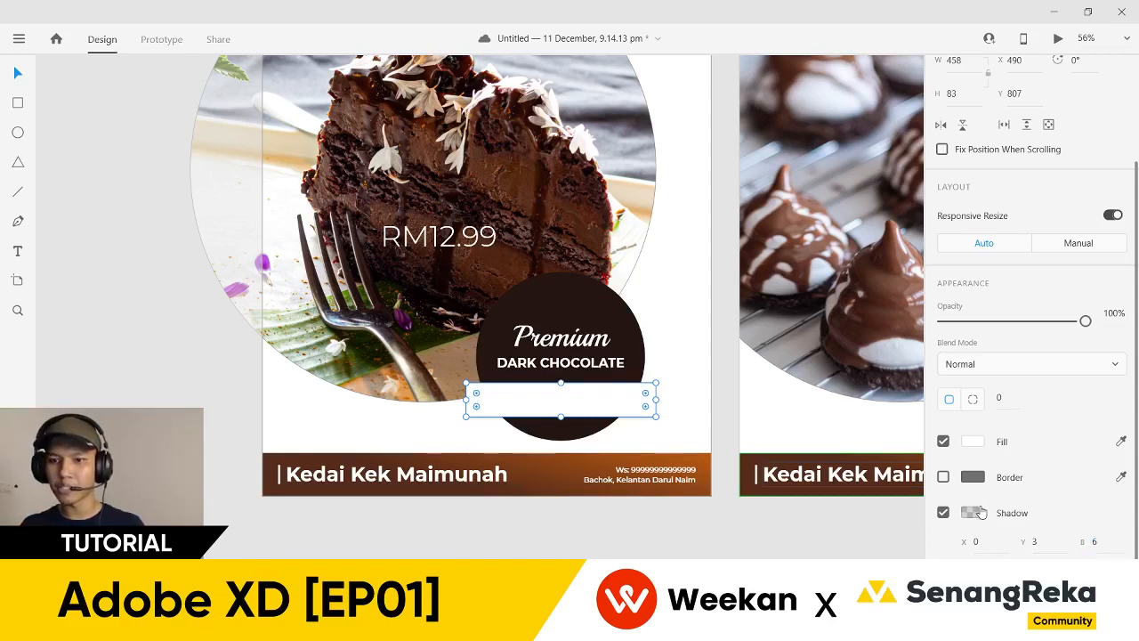
left_click(975, 512)
left_click(899, 505)
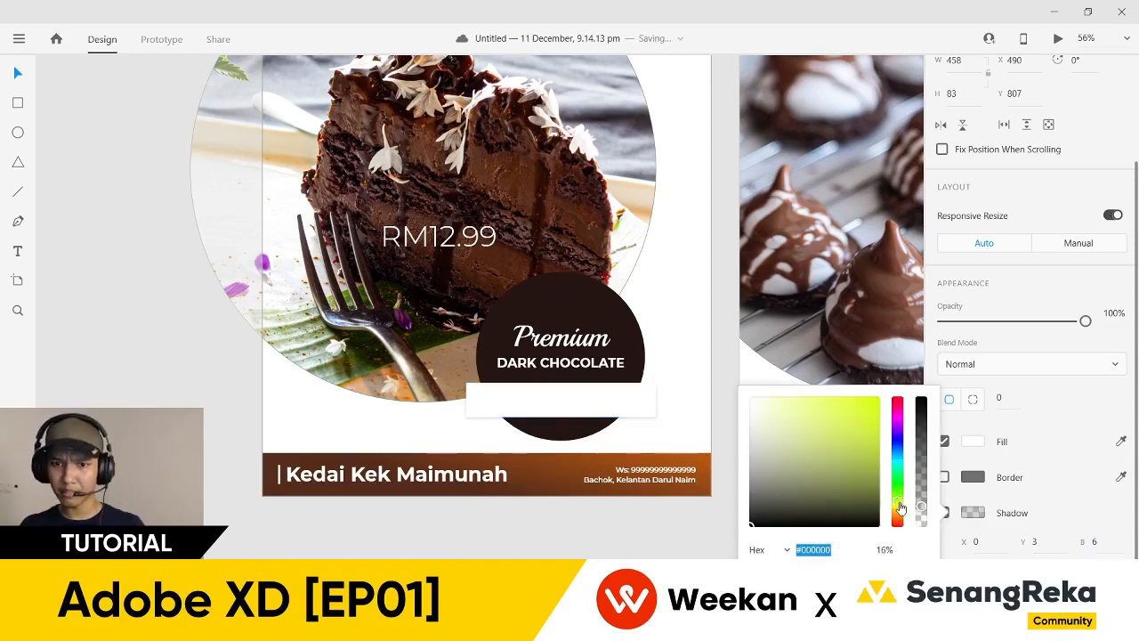
left_click(864, 489)
left_click(867, 409)
left_click(822, 437)
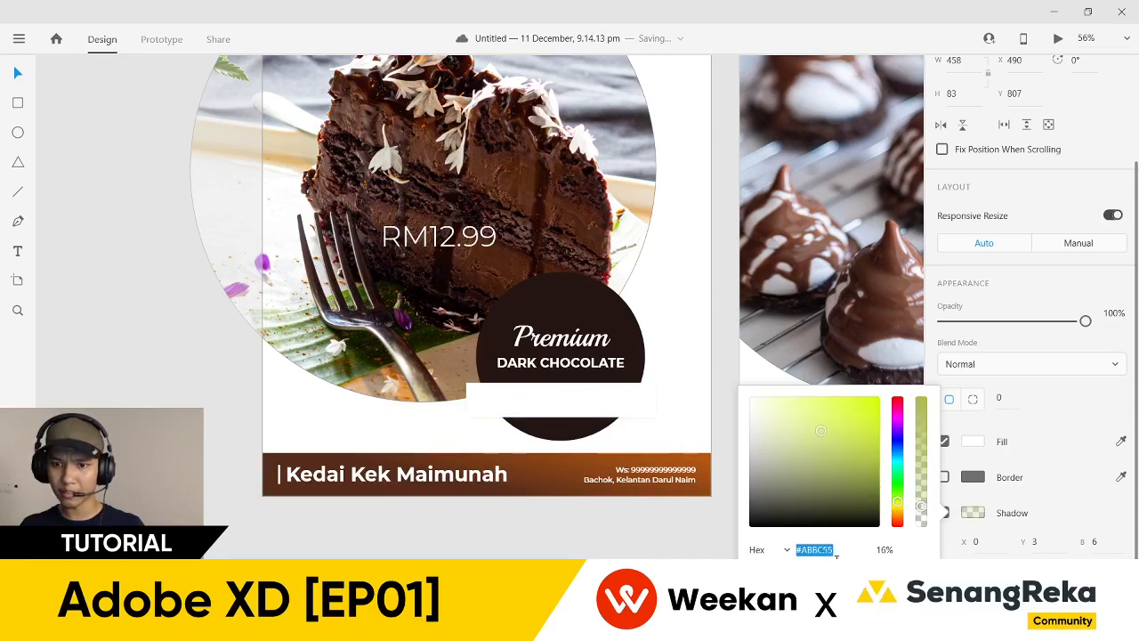
type("#552B1A")
key("Return")
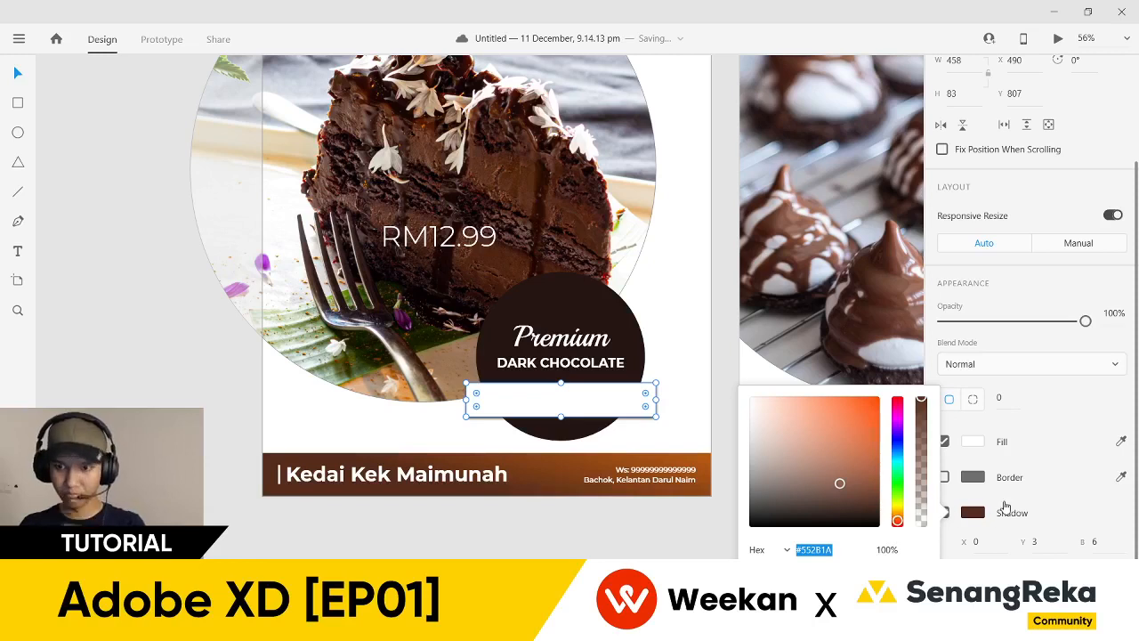
left_click(1006, 508)
left_click(1094, 543)
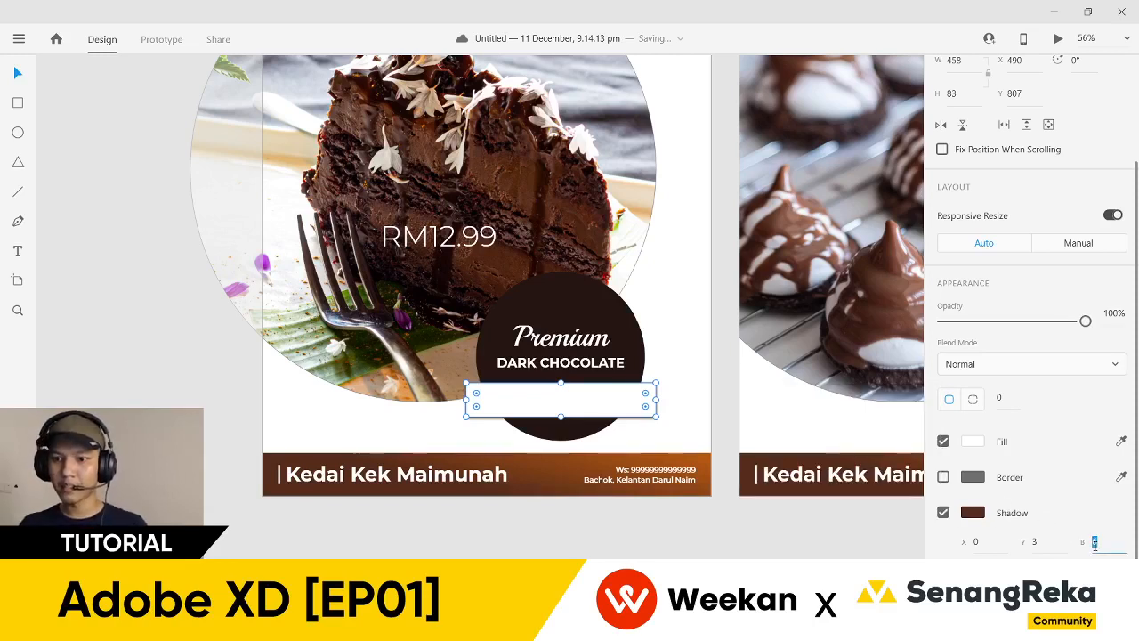
type("20")
key("Return")
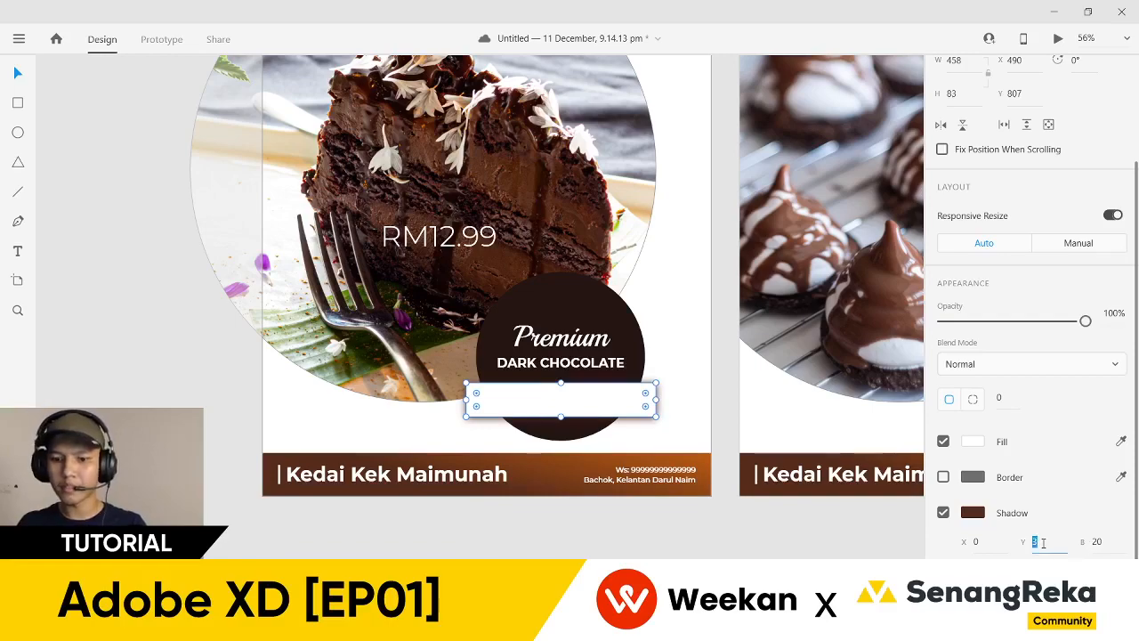
key("Escape")
- Place the RM12.99 price over the bar and change its stacking order
scroll(590, 449, "up", 3)
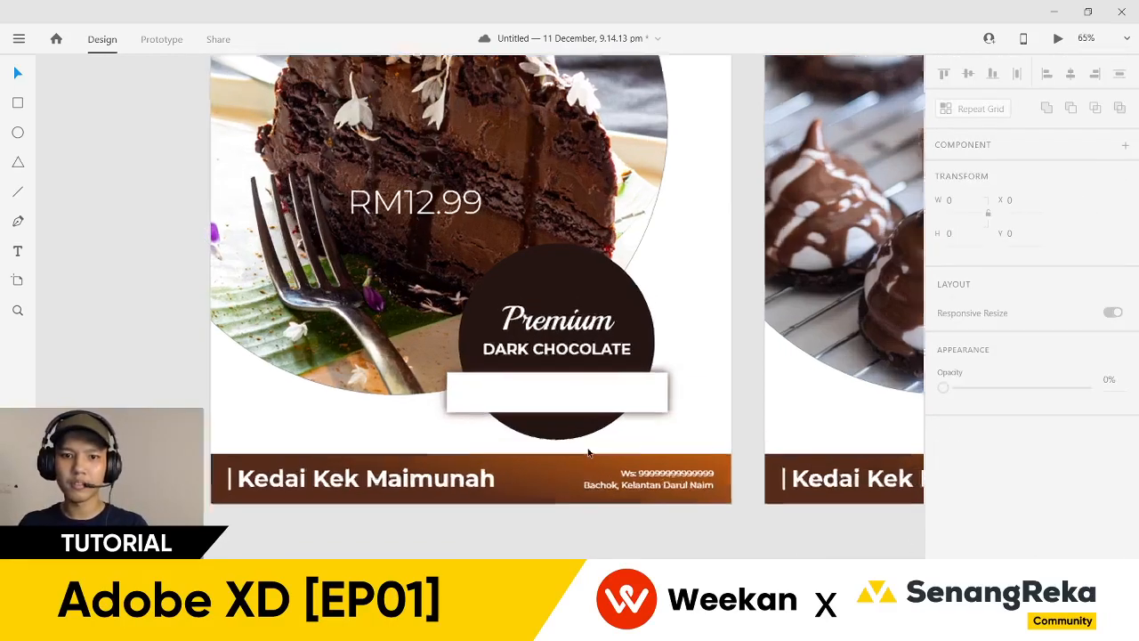
scroll(684, 401, "down", 5)
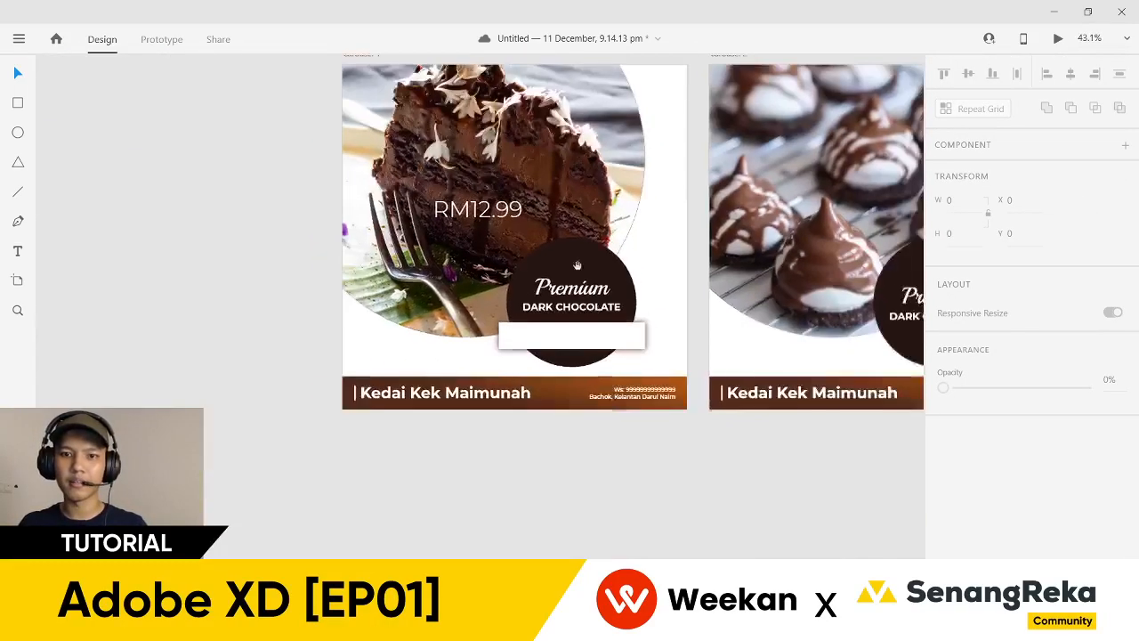
scroll(595, 353, "up", 3)
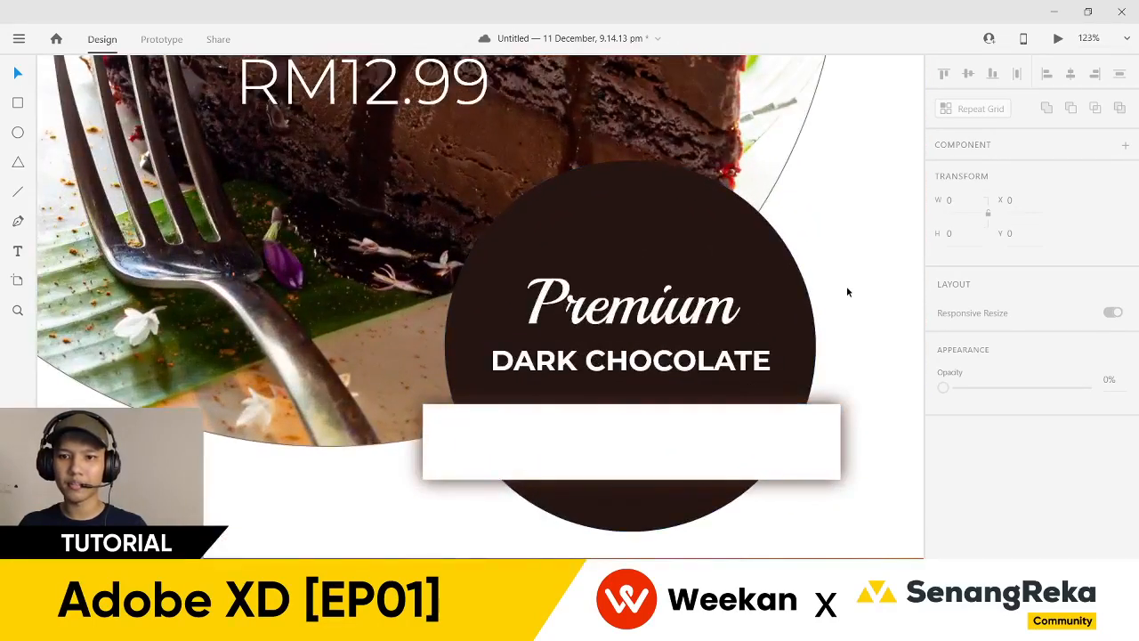
scroll(846, 286, "down", 1)
left_click_drag(846, 248, 838, 266)
left_click(730, 422)
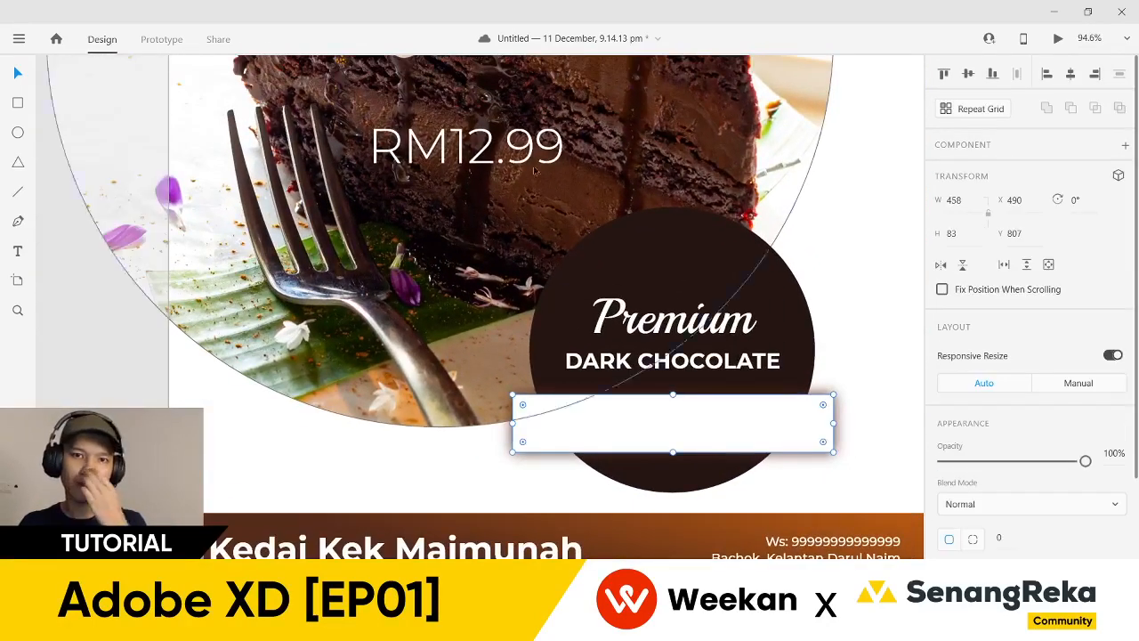
left_click_drag(514, 169, 654, 351)
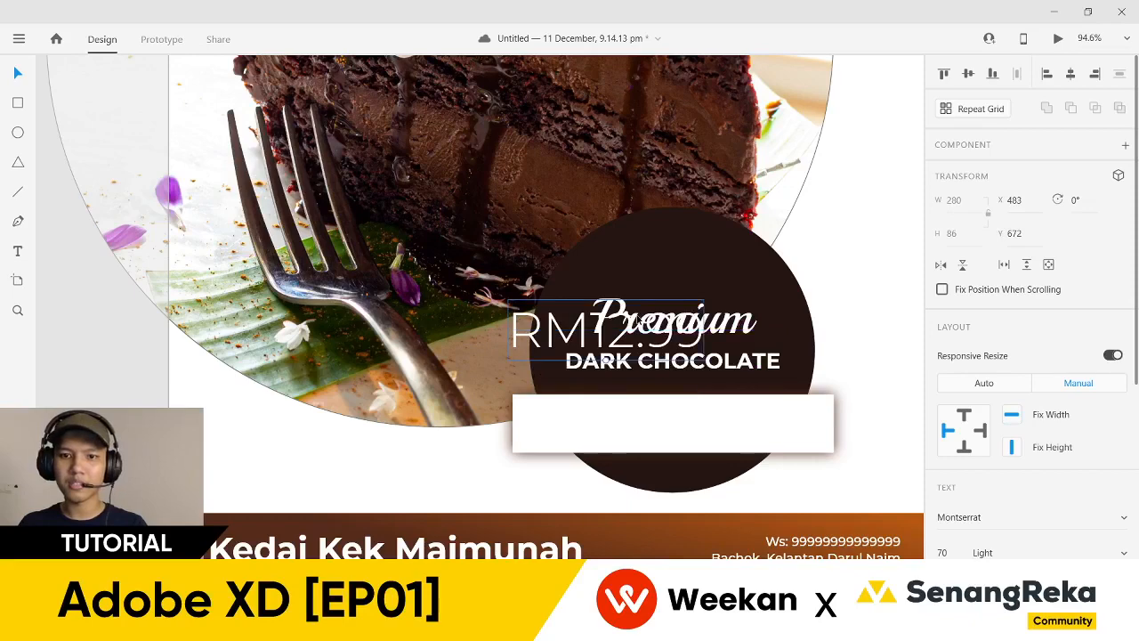
right_click(641, 352)
mouse_move(788, 448)
left_click(902, 450)
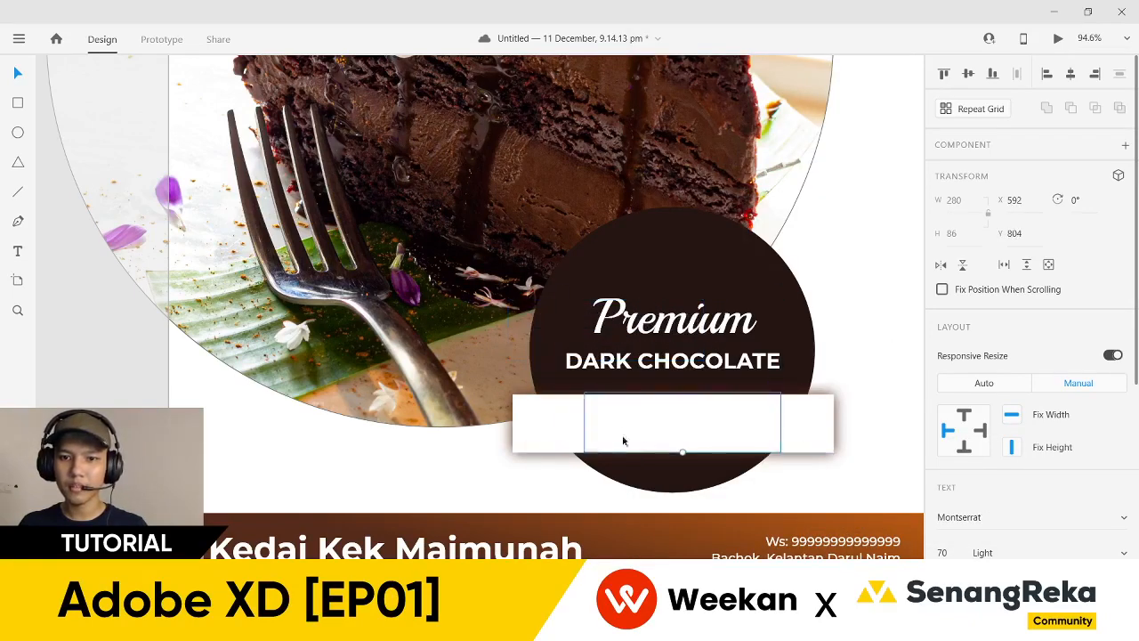
- Check the bar's layering, undo the test move, and select the RM12.99 price text
left_click(544, 427)
left_click_drag(544, 427, 597, 541)
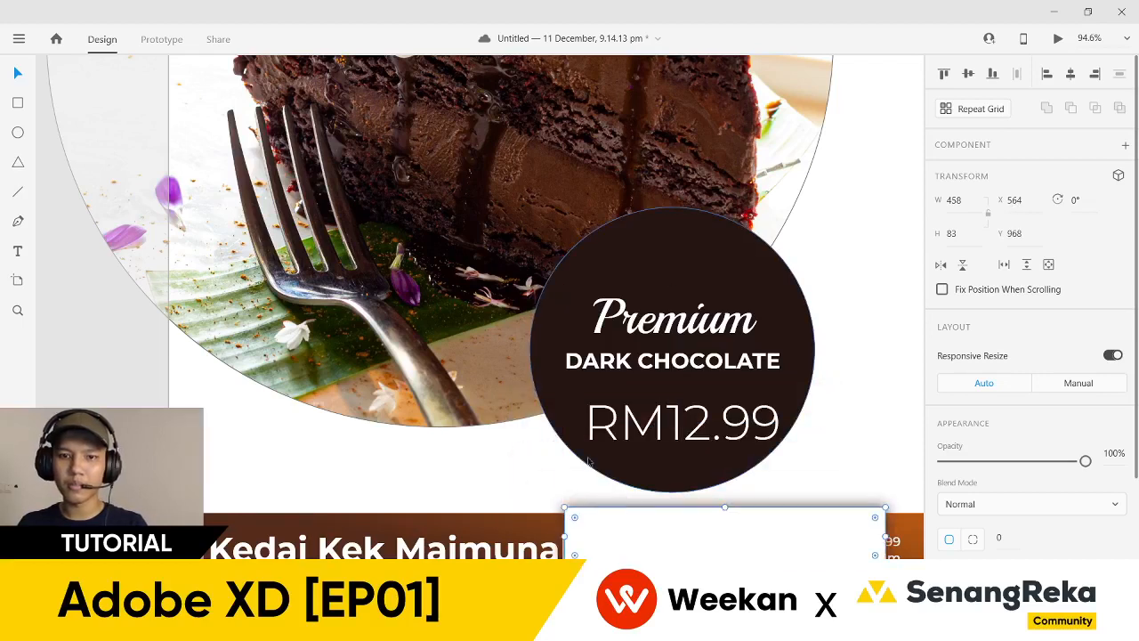
key("ctrl+z")
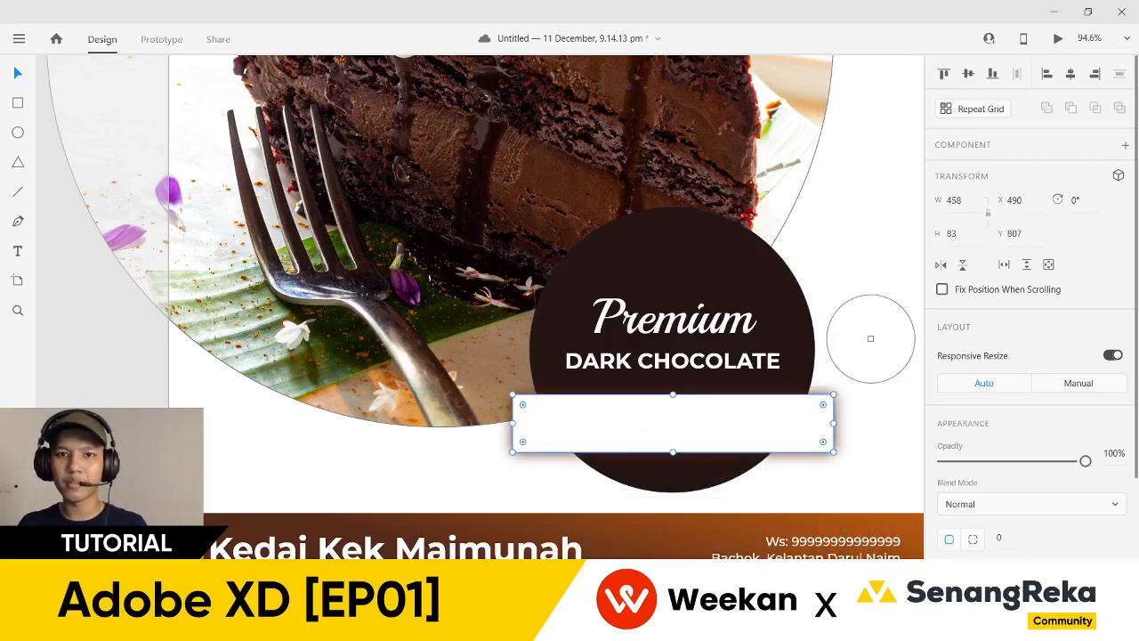
scroll(873, 382, "down", 5)
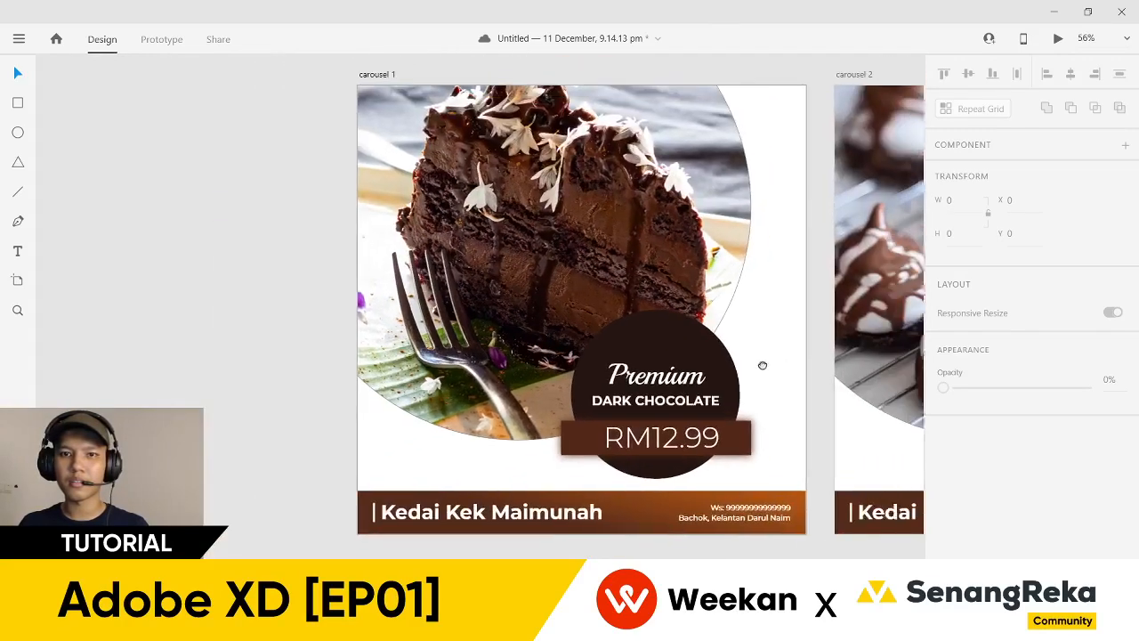
left_click_drag(763, 365, 732, 376)
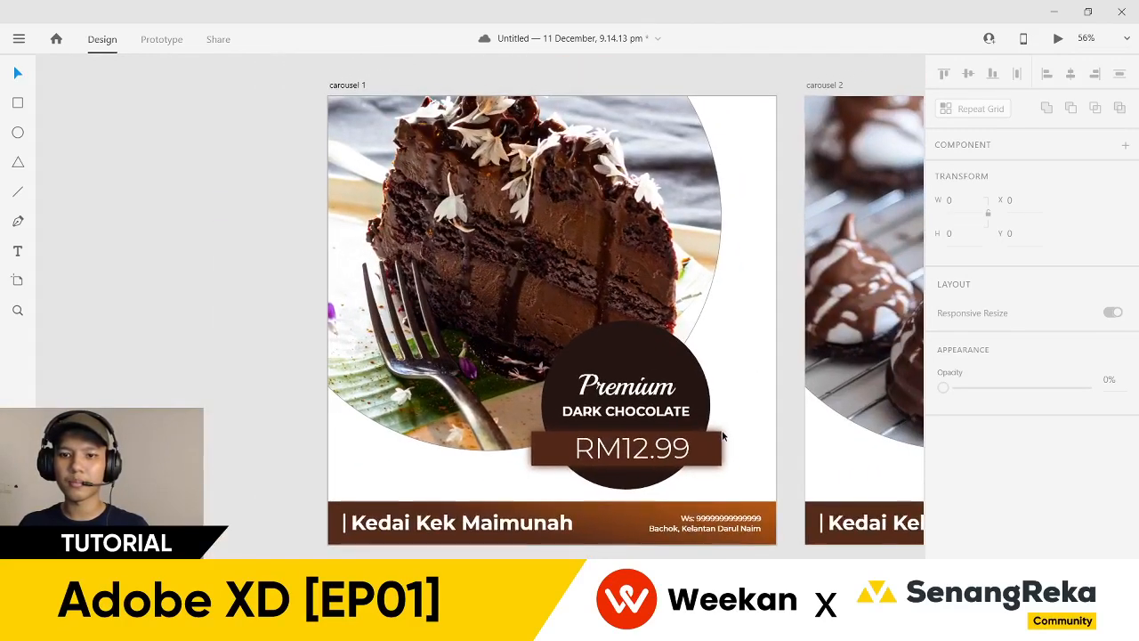
left_click(718, 448)
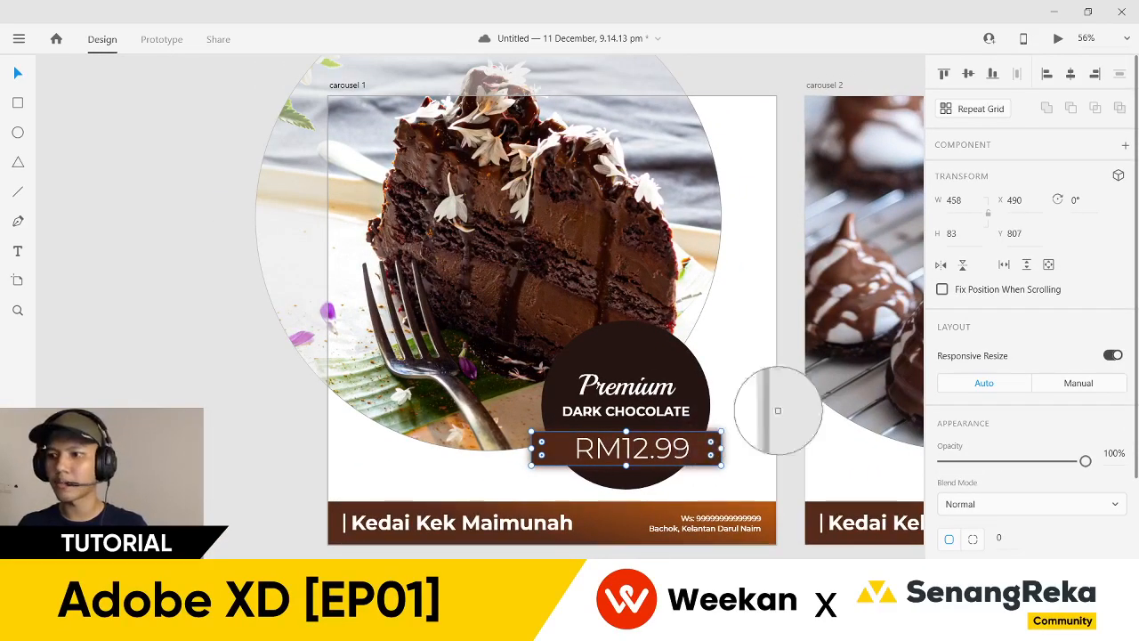
left_click(845, 273)
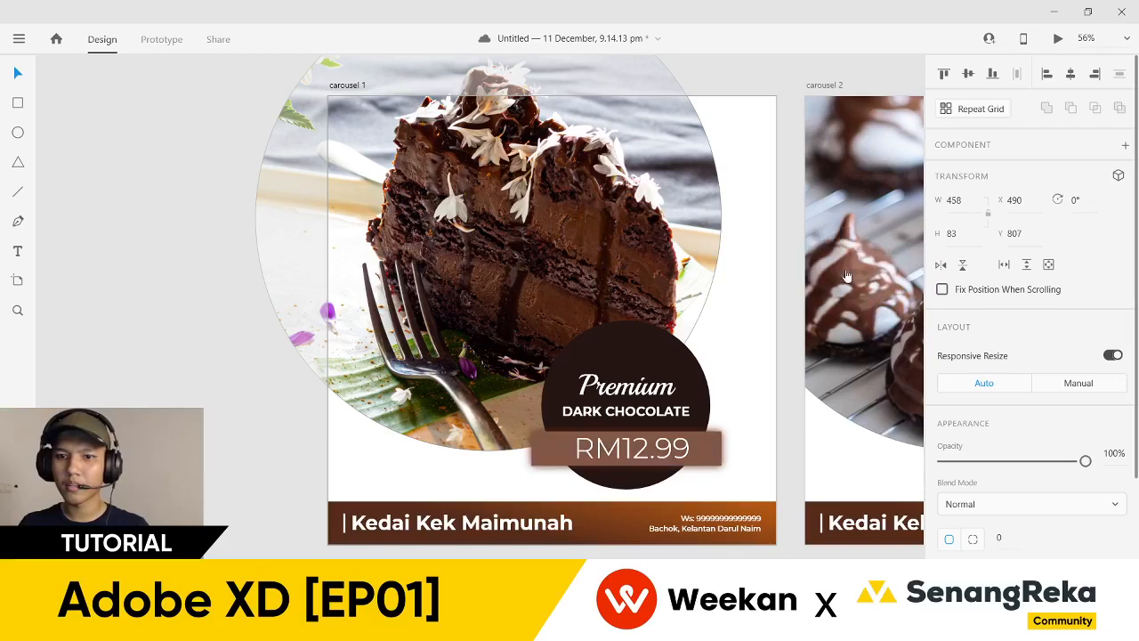
left_click(769, 381)
scroll(758, 532, "right", 2)
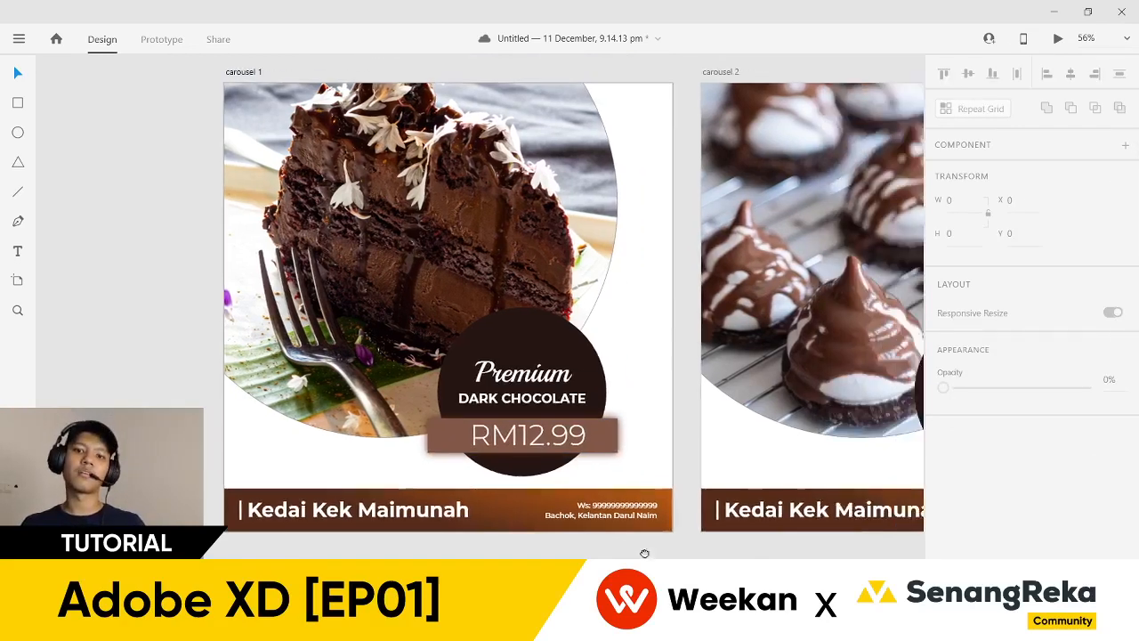
scroll(535, 535, "up", 2)
left_click(634, 424)
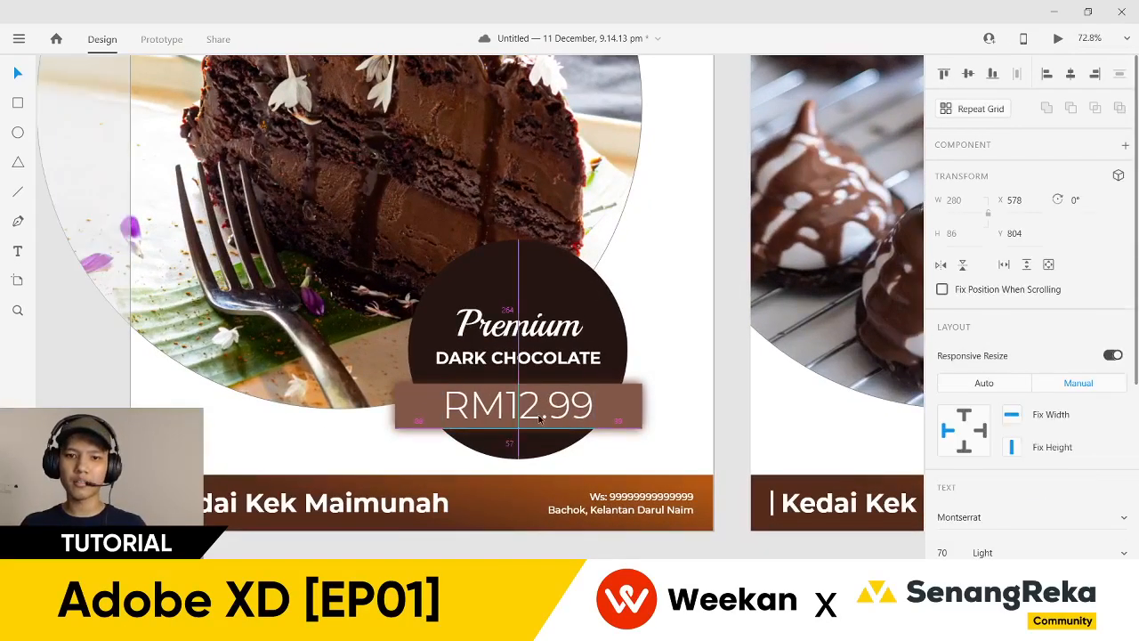
scroll(685, 432, "down", 3)
- Add the RM12.99 price tag to carousel 2 and nudge its Premium label up above it
left_click(637, 439)
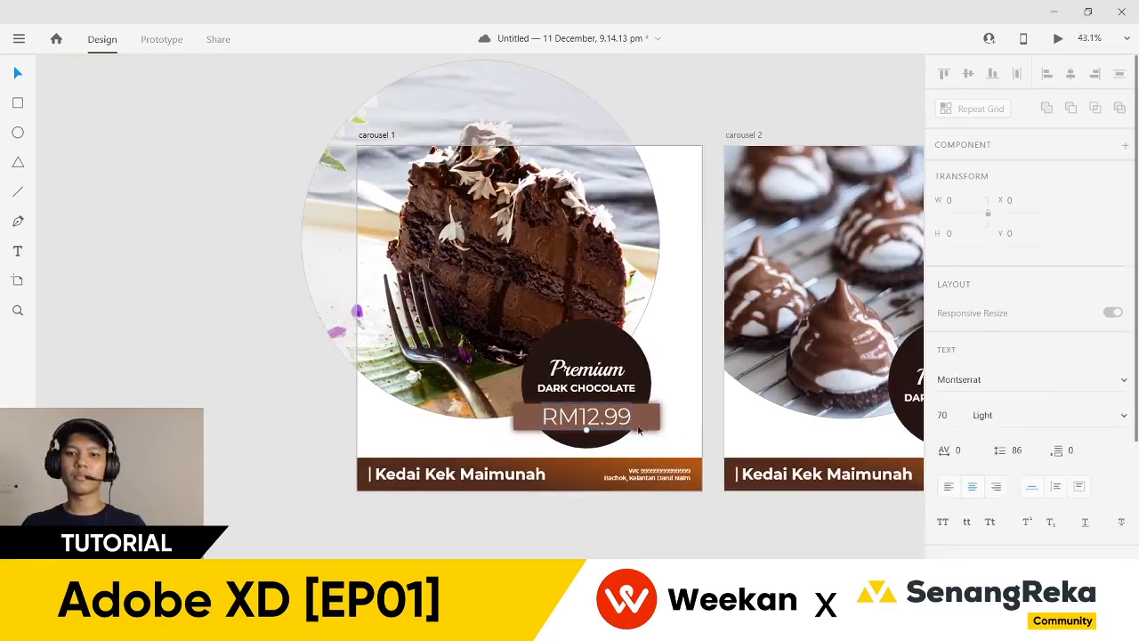
left_click(666, 542)
scroll(534, 542, "right", 5)
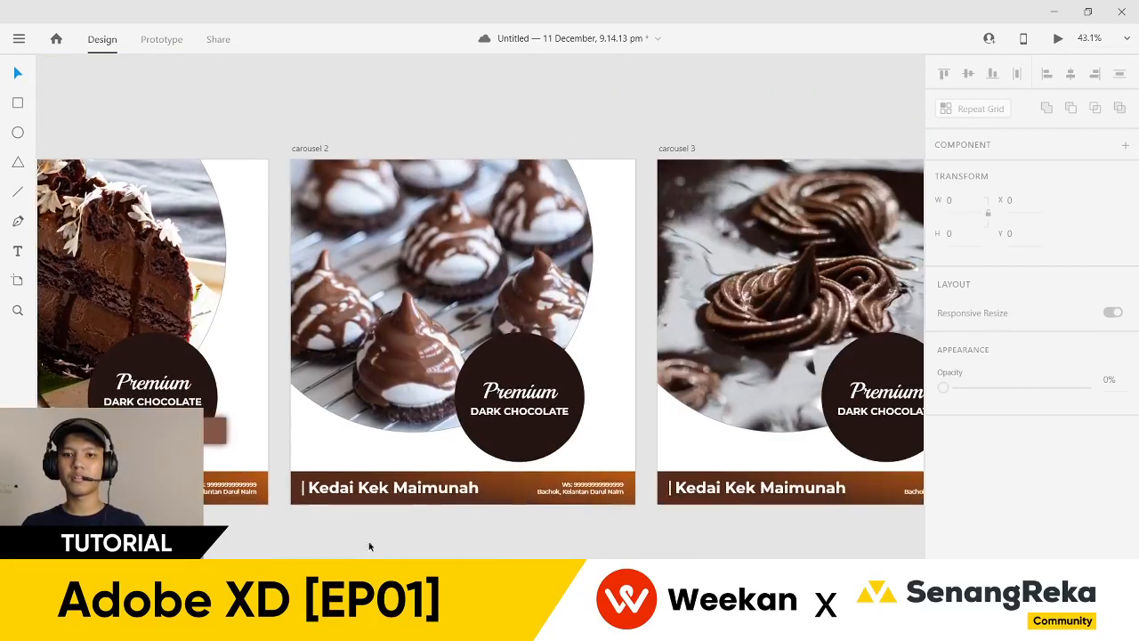
left_click(383, 451)
left_click(511, 544)
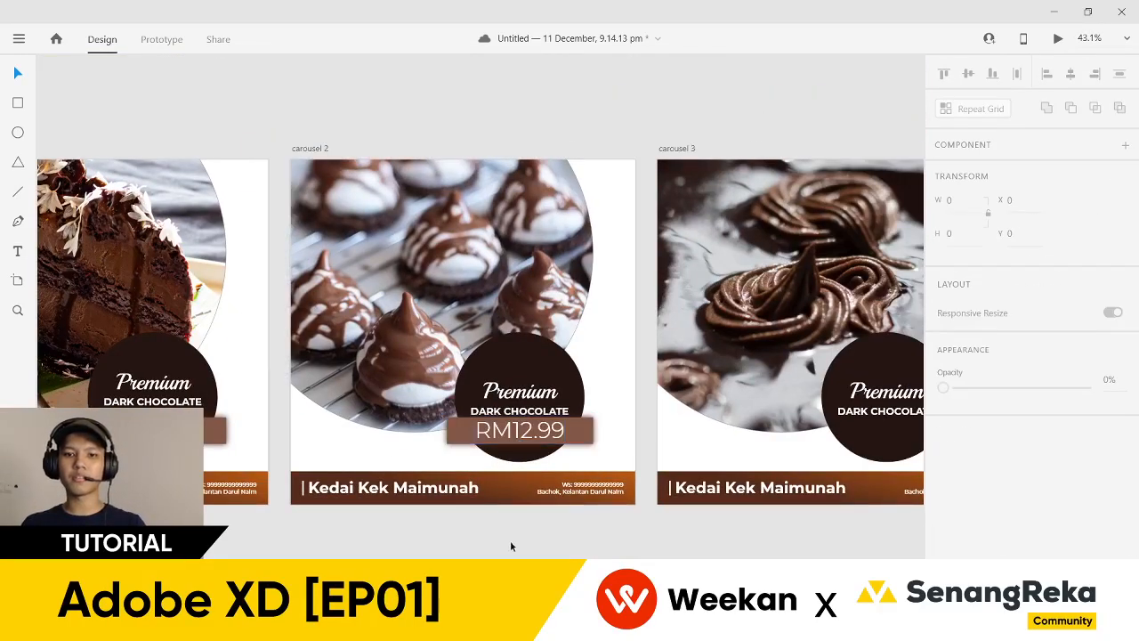
left_click(525, 405)
key("shift+Up")
key("shift+Up")
key("shift+Up")
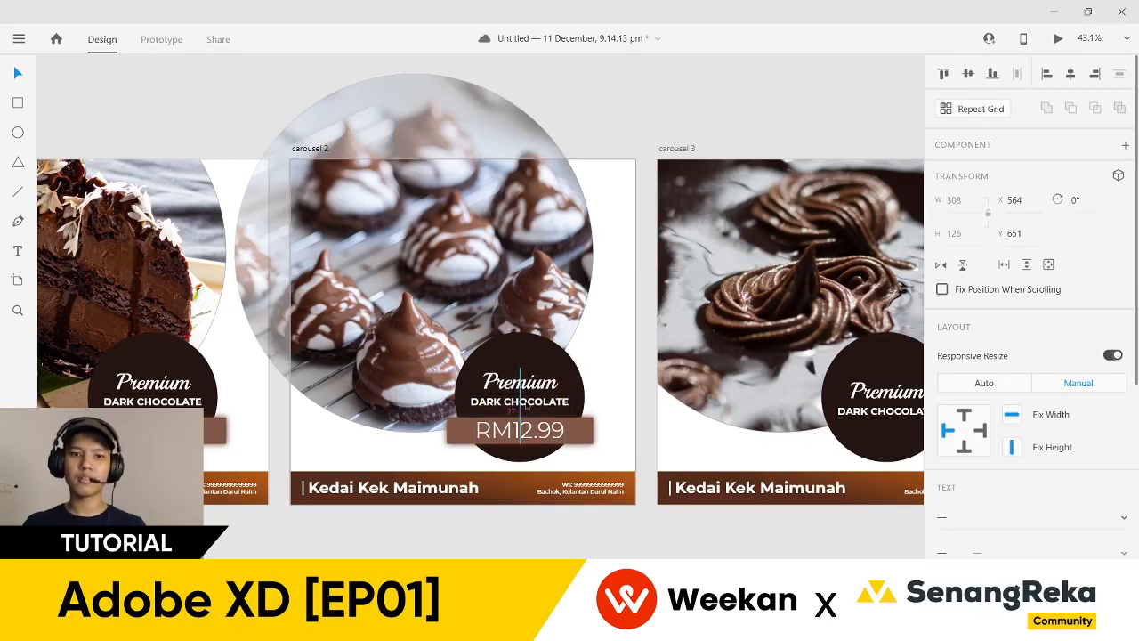
- On carousel 3, raise the Premium label above the pasted RM12.99 price
left_click(659, 558)
scroll(534, 517, "right", 5)
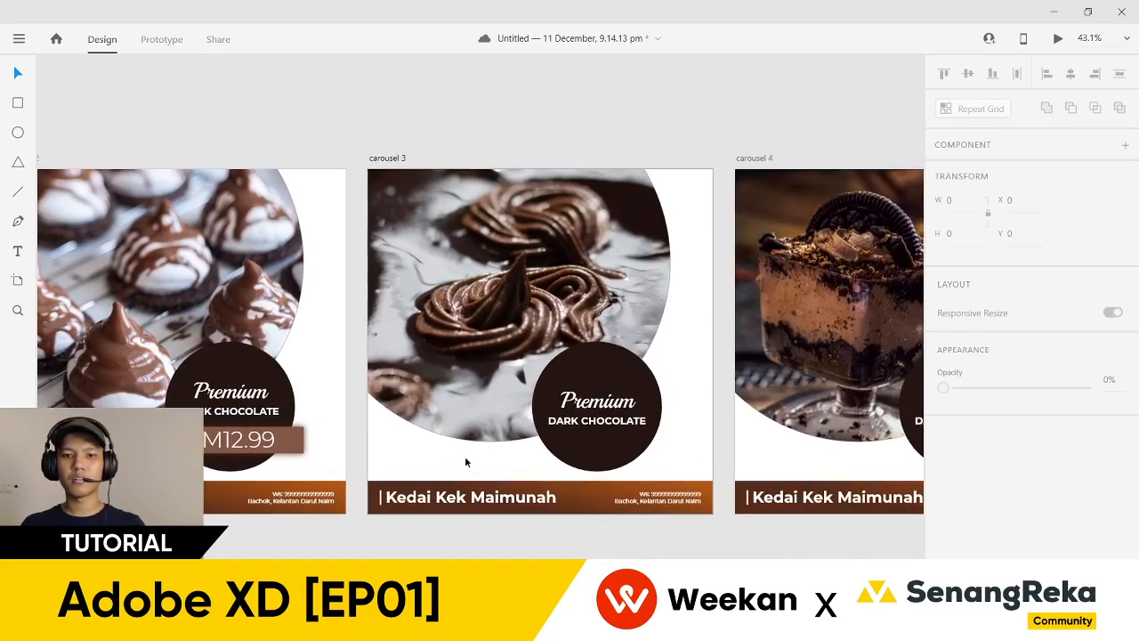
left_click(577, 439)
left_click(575, 413)
key("shift+Up")
key("shift+Up")
key("shift+Up")
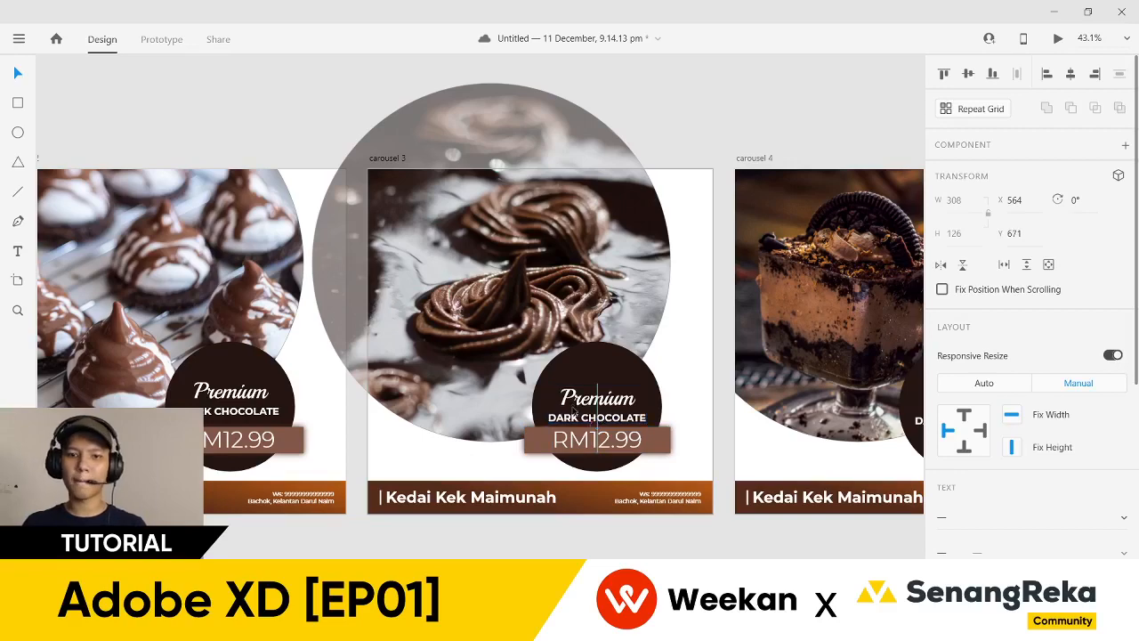
- Paste the Premium group with RM12.99 into carousel 4 and nudge it upward
left_click(723, 520)
scroll(519, 503, "right", 5)
left_click(520, 503)
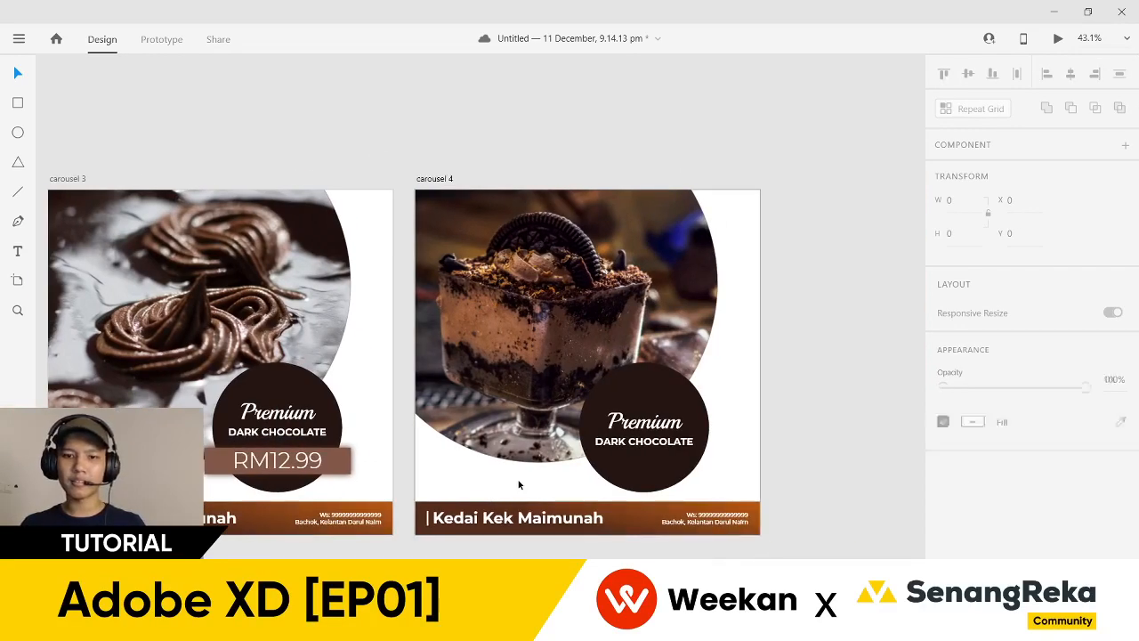
key("ctrl+v")
key("shift+Up")
key("shift+Up")
key("shift+Up")
key("shift+Up")
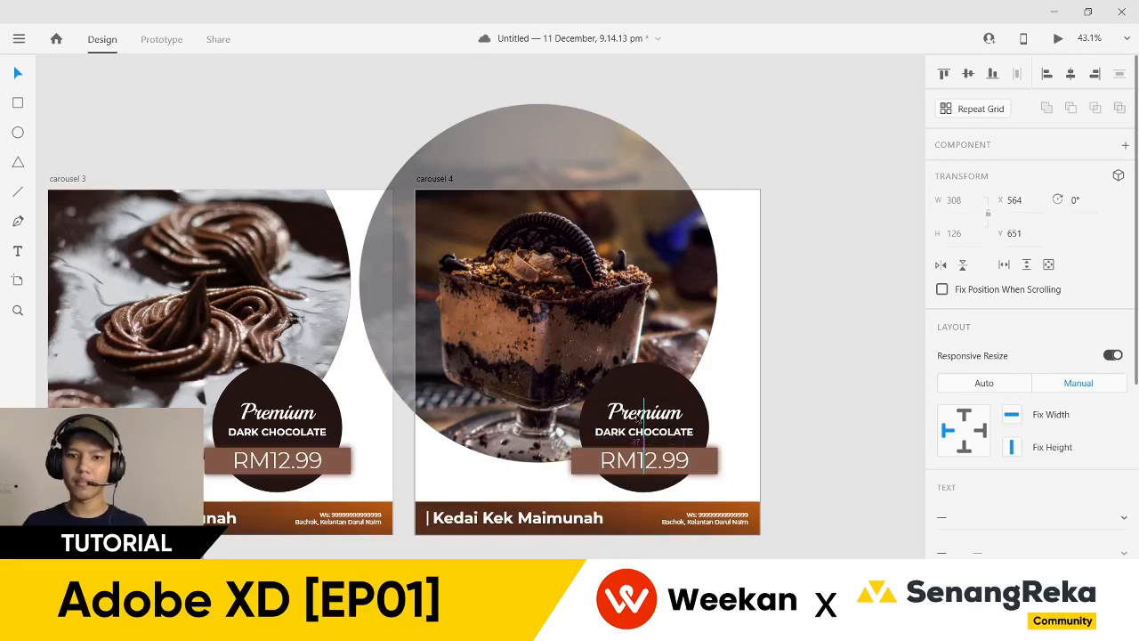
scroll(541, 556, "left", 10)
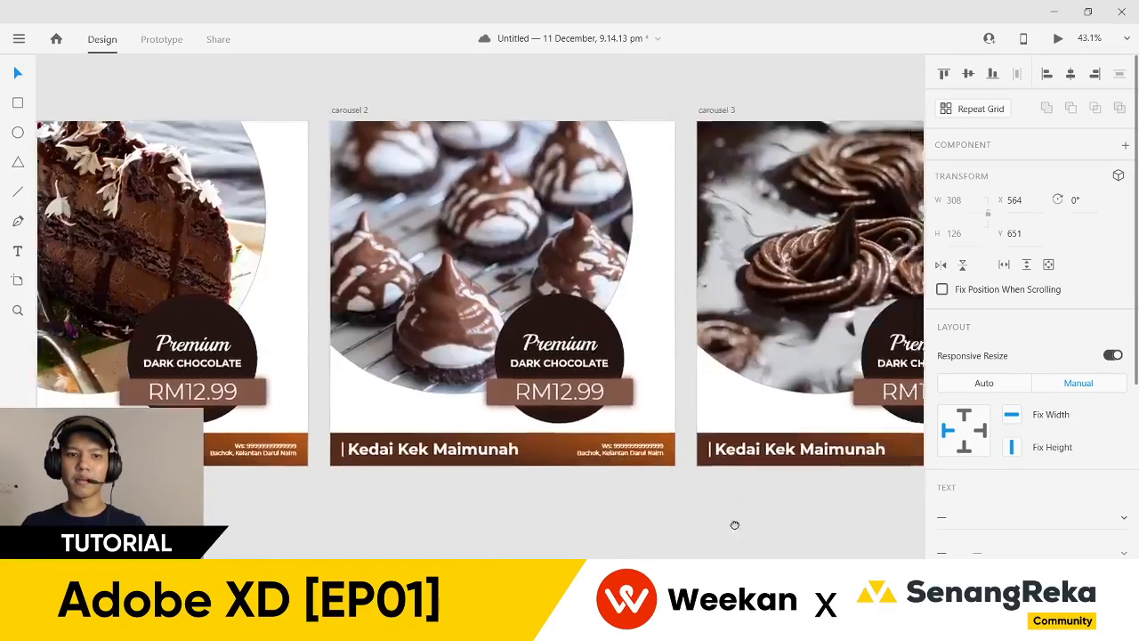
scroll(735, 524, "down", 3)
left_click_drag(659, 526, 330, 537)
left_click_drag(397, 546, 649, 491)
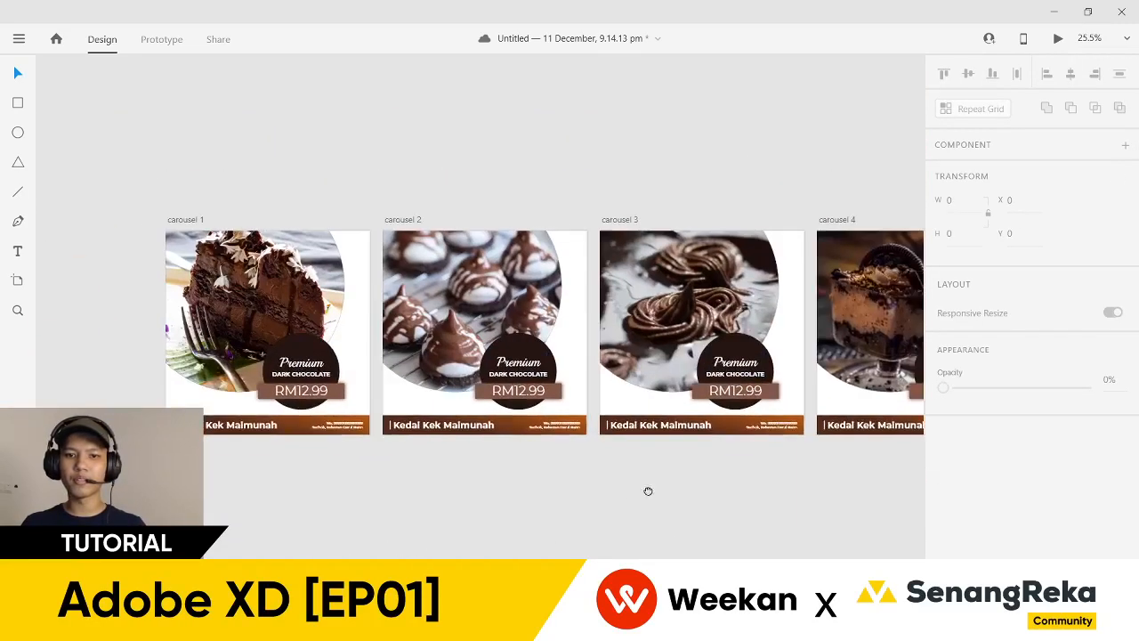
left_click(256, 310)
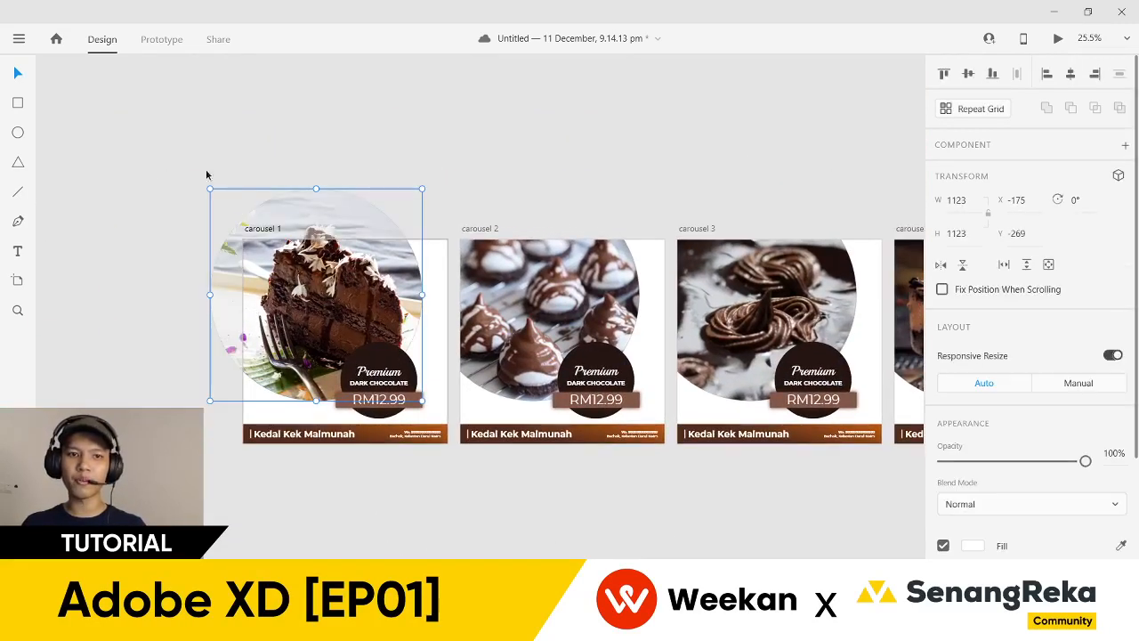
left_click(551, 206)
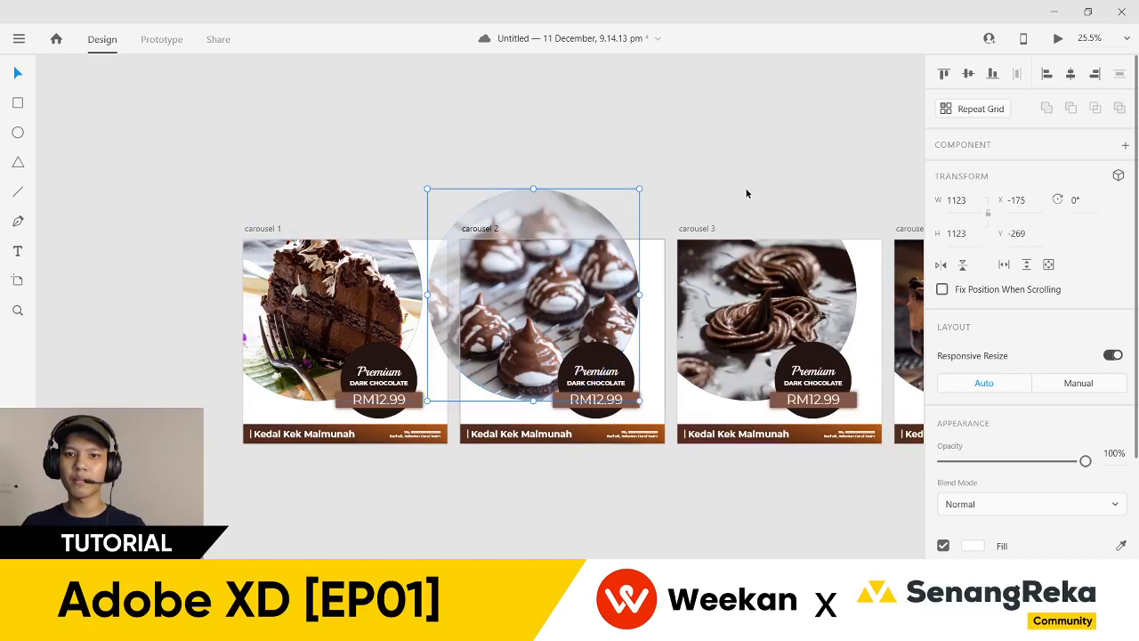
left_click_drag(824, 190, 671, 197)
double_click(424, 297)
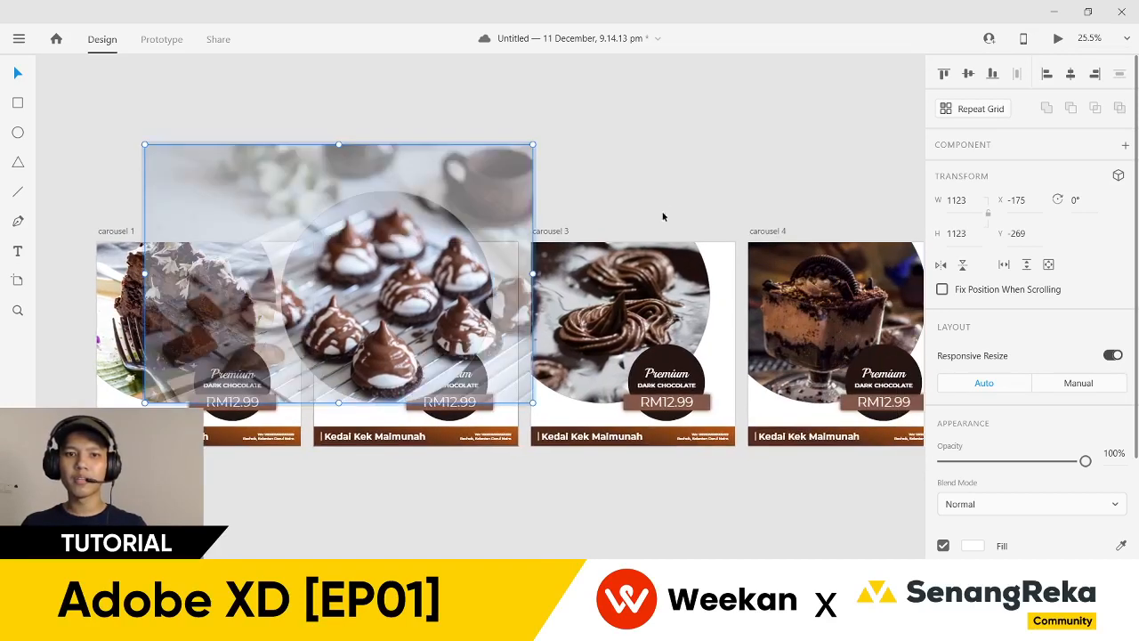
left_click(472, 213)
scroll(342, 260, "up", 2, "ctrl")
double_click(361, 308)
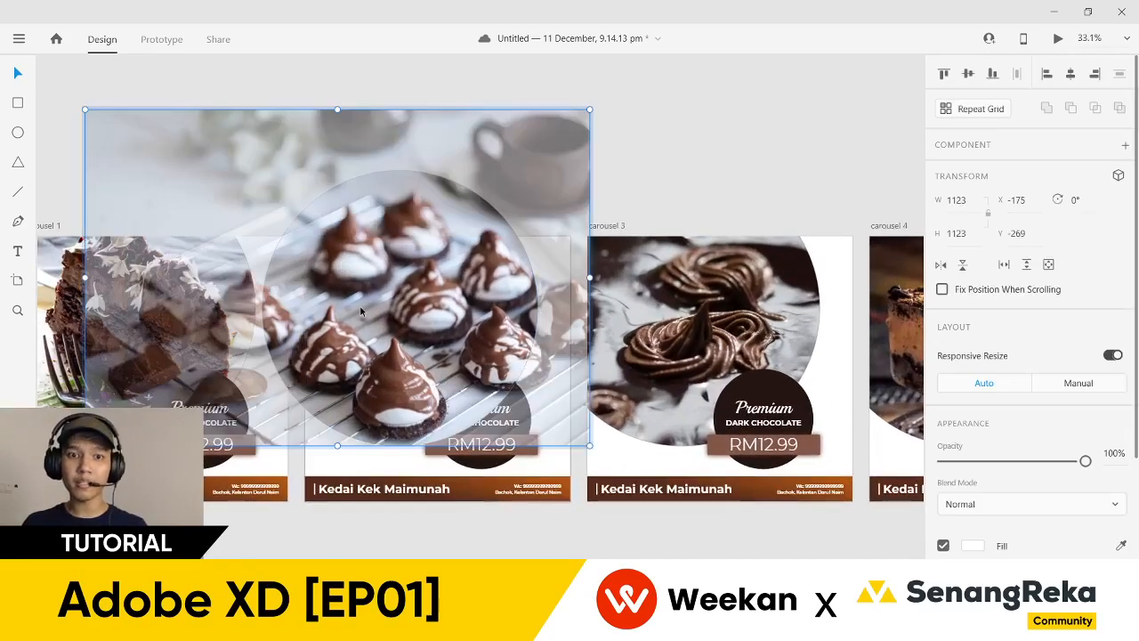
left_click(543, 550)
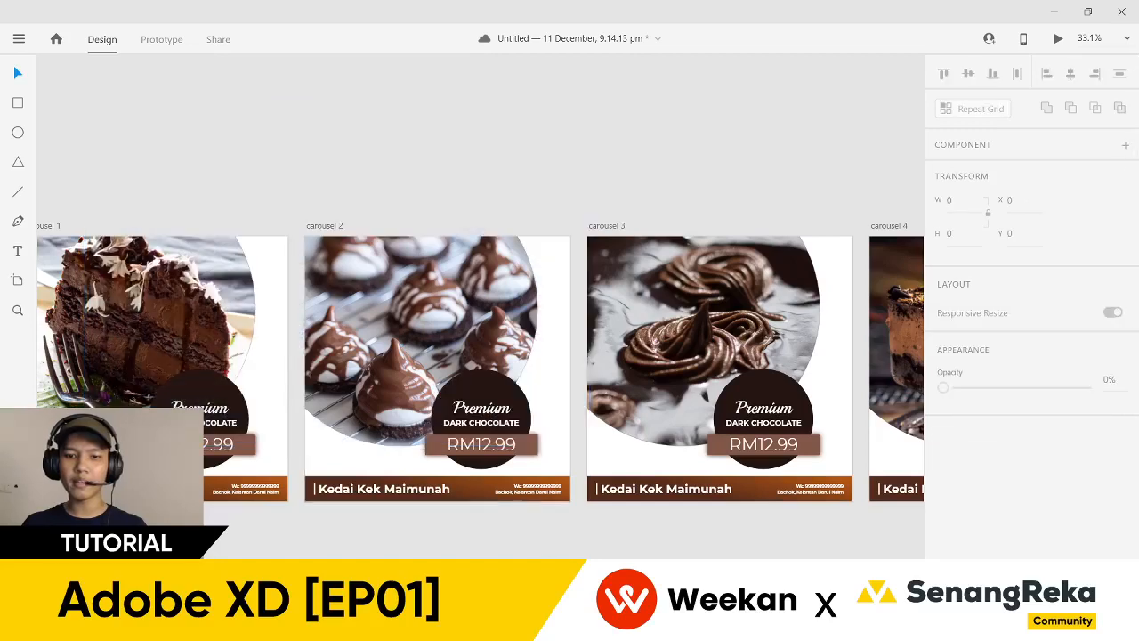
mouse_move(566, 626)
left_click(490, 547)
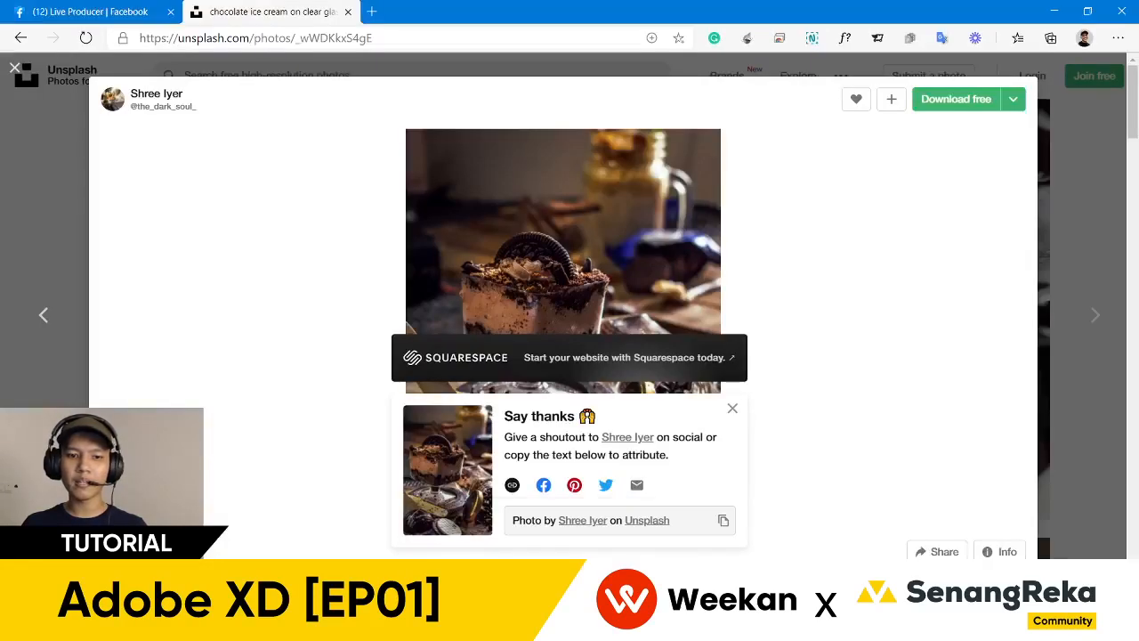
left_click_drag(240, 596, 389, 249)
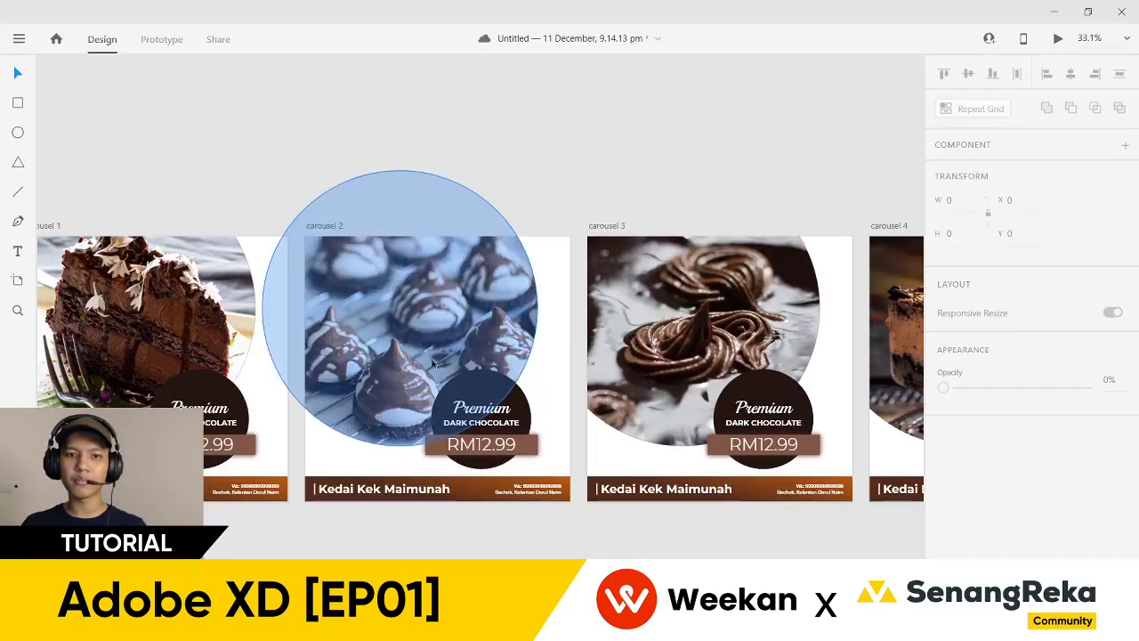
left_click(493, 549)
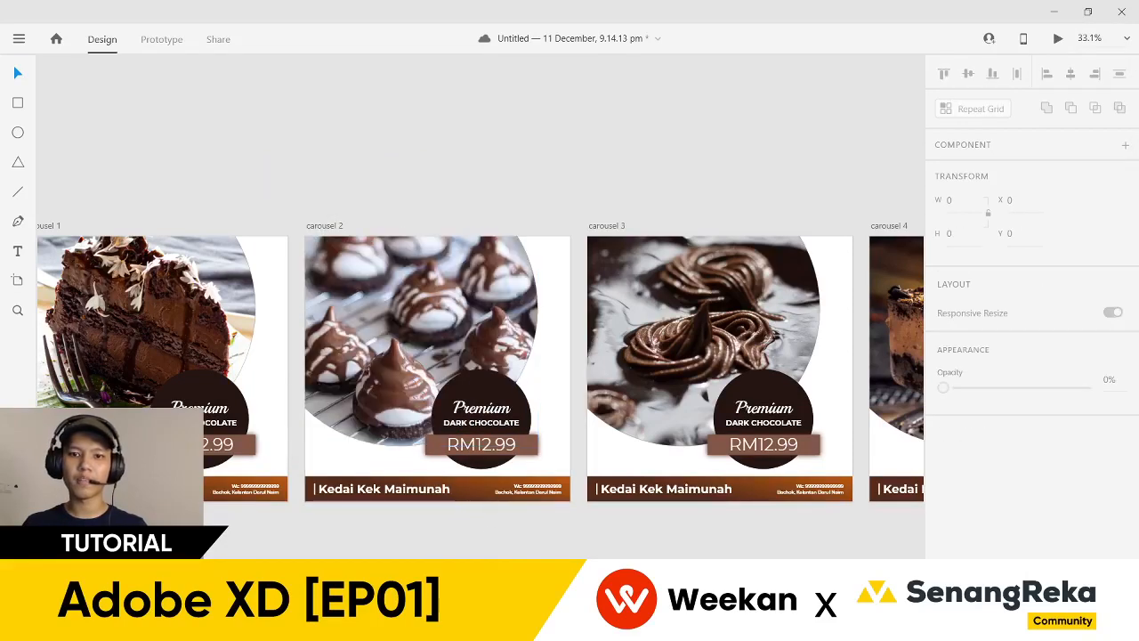
scroll(511, 546, "down", 3)
left_click_drag(511, 547, 621, 516)
scroll(334, 496, "up", 1)
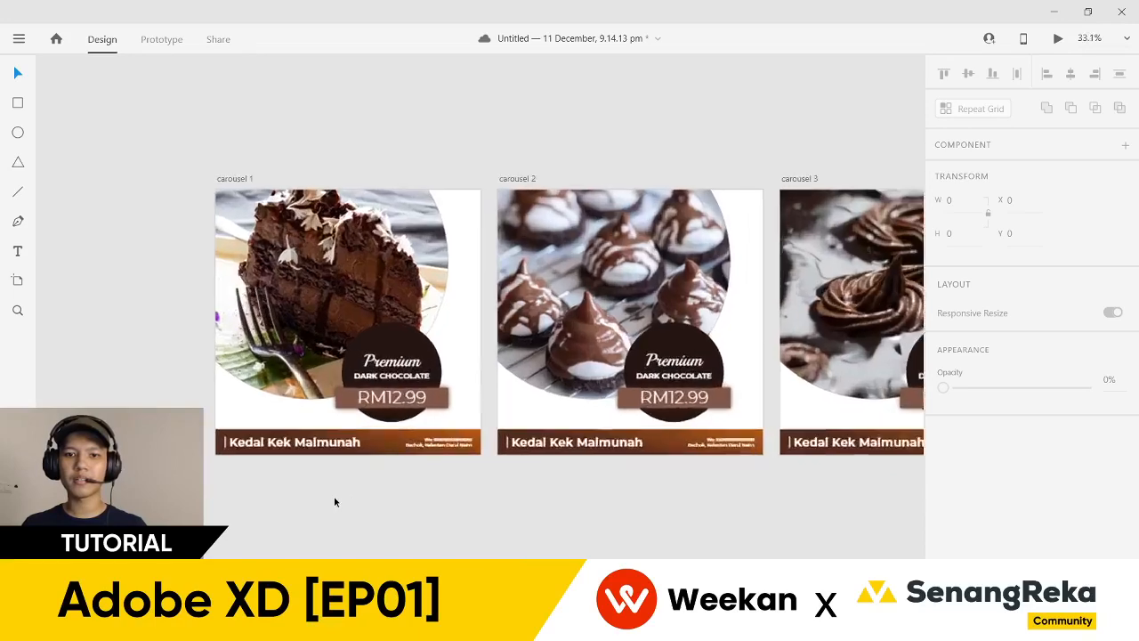
scroll(334, 496, "down", 1)
scroll(356, 485, "up", 3)
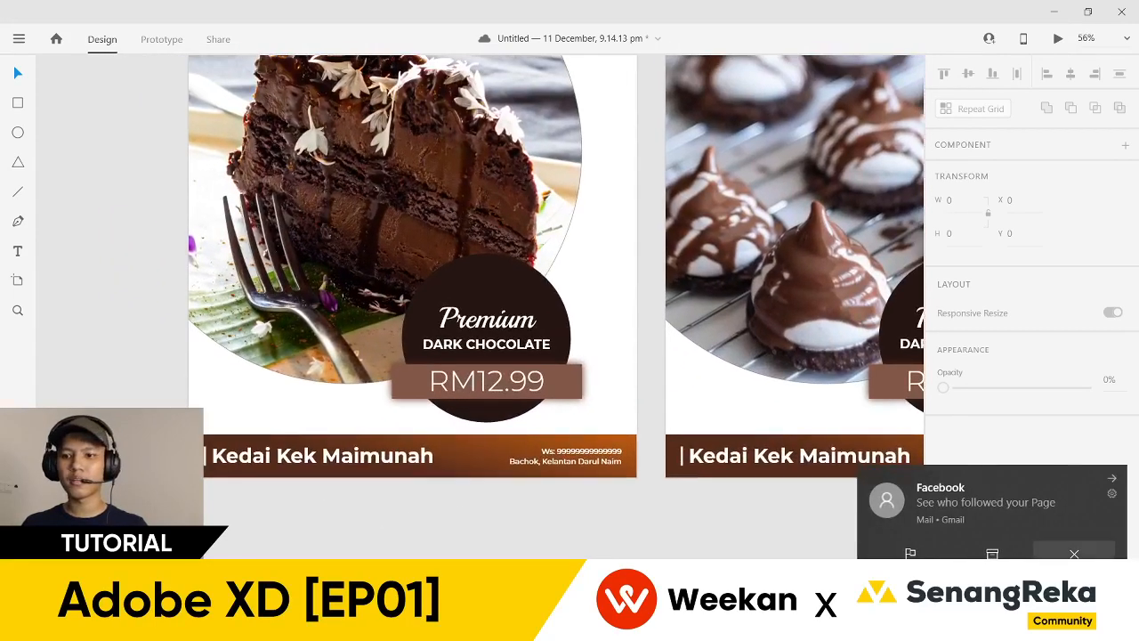
scroll(479, 333, "up", 2)
left_click_drag(718, 466, 326, 443)
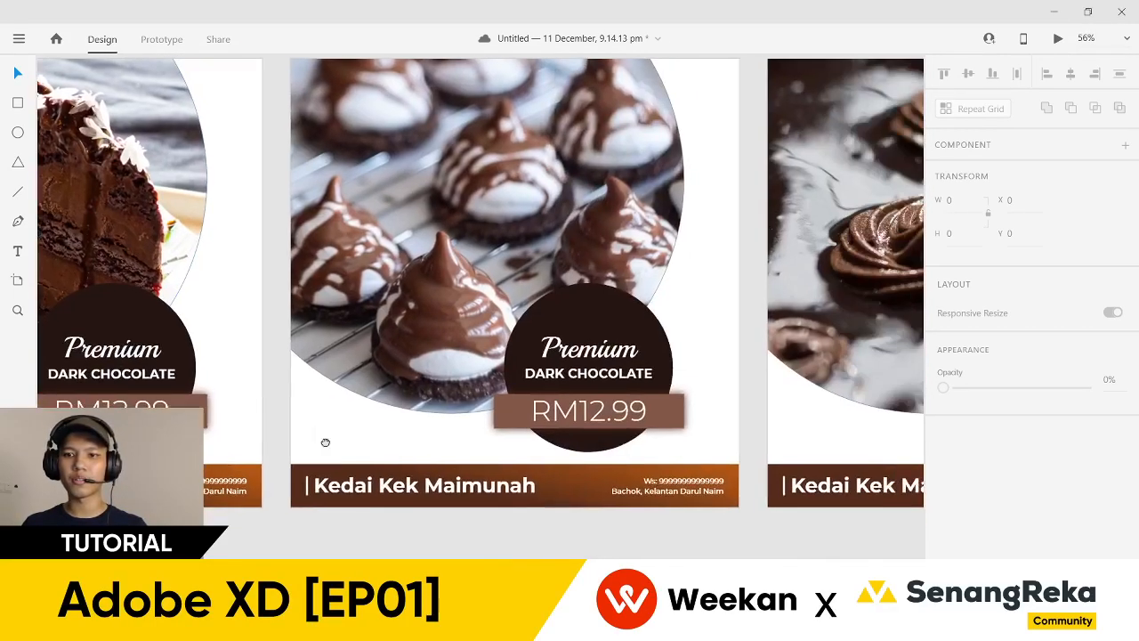
- Change carousel 2's badge from DARK CHOCOLATE to DARK COOKIES
double_click(583, 361)
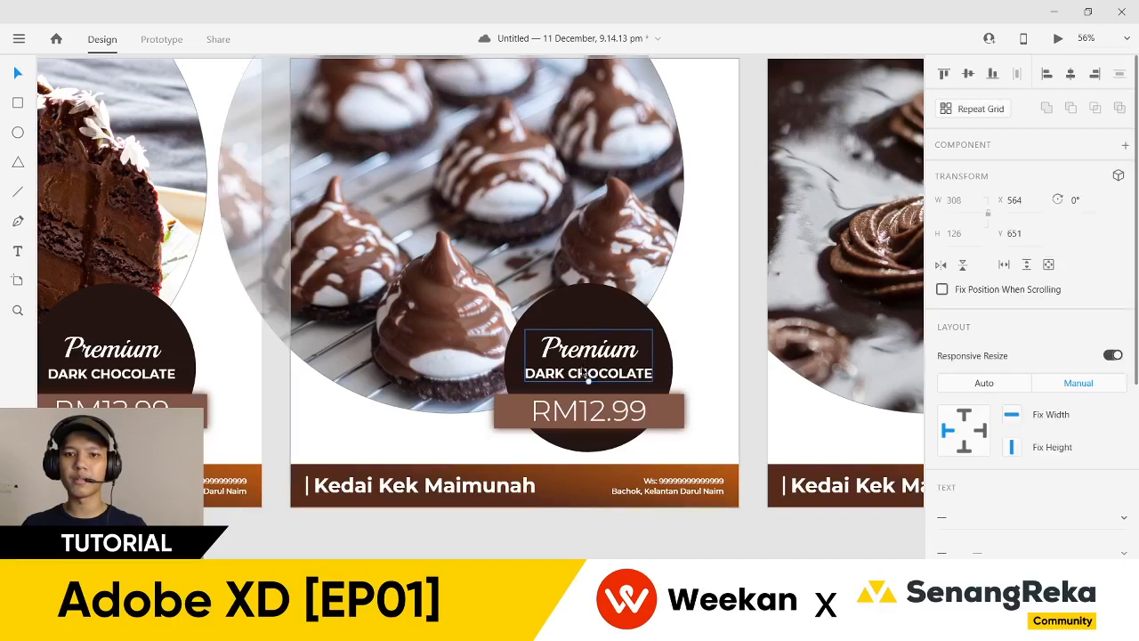
double_click(574, 373)
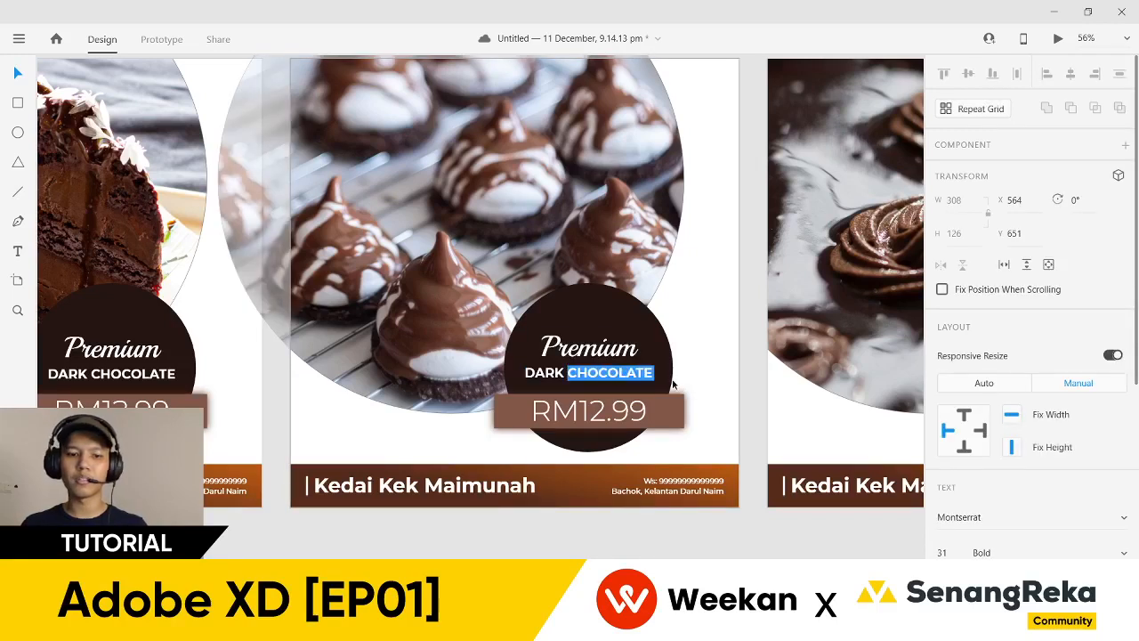
type("COOKIE")
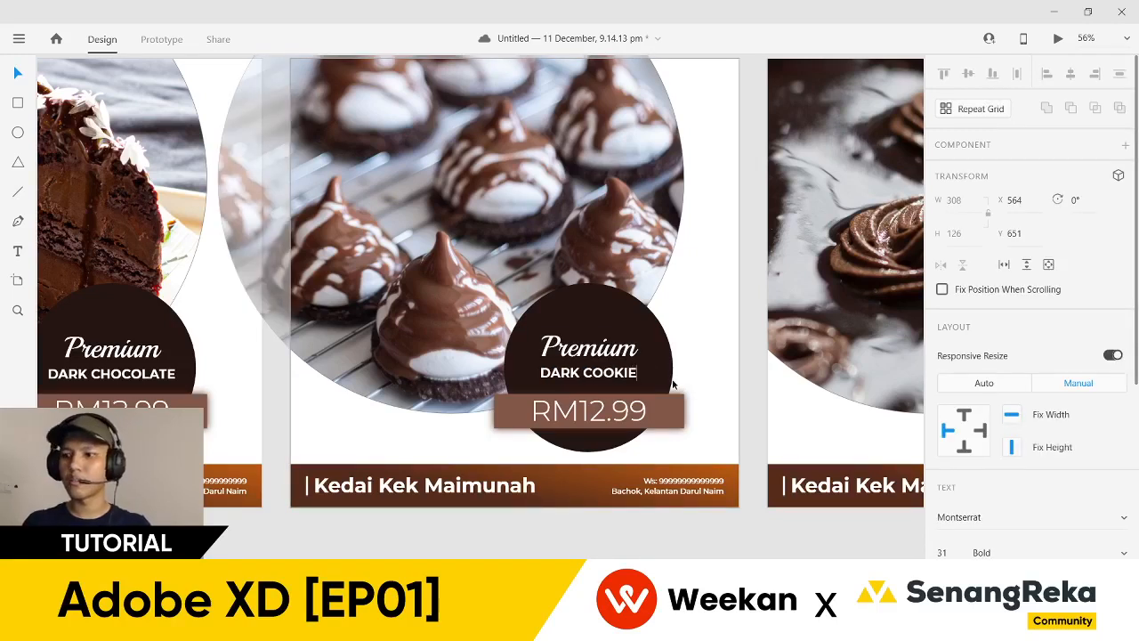
type("S")
key("Escape")
- Change carousel 3's badge text to DARK BROWNIES
scroll(649, 548, "right", 5)
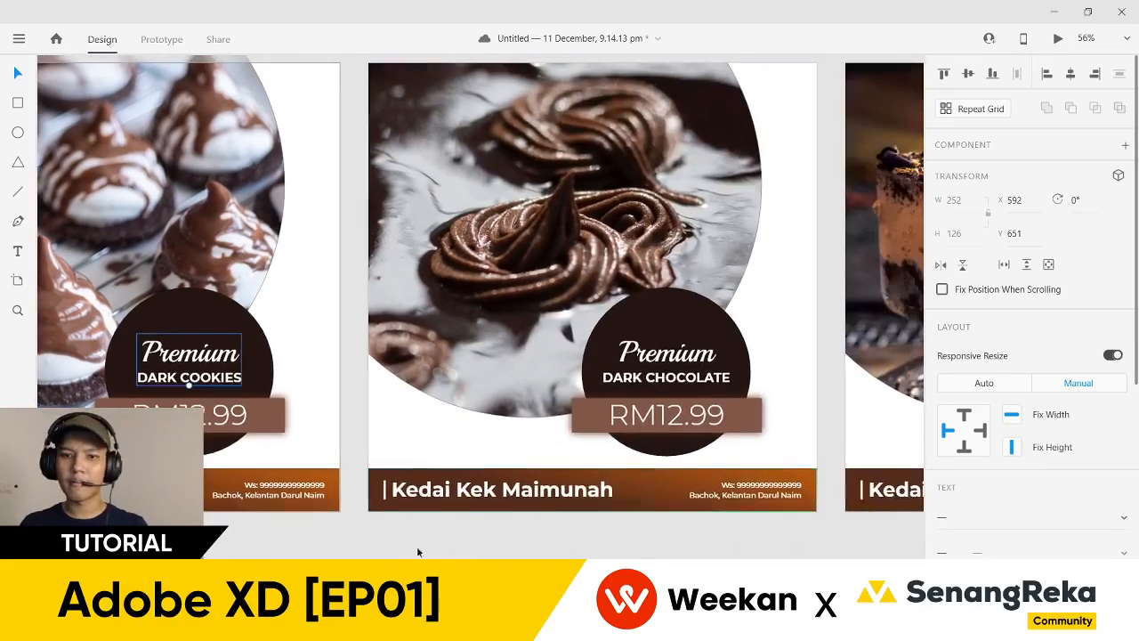
left_click(694, 378)
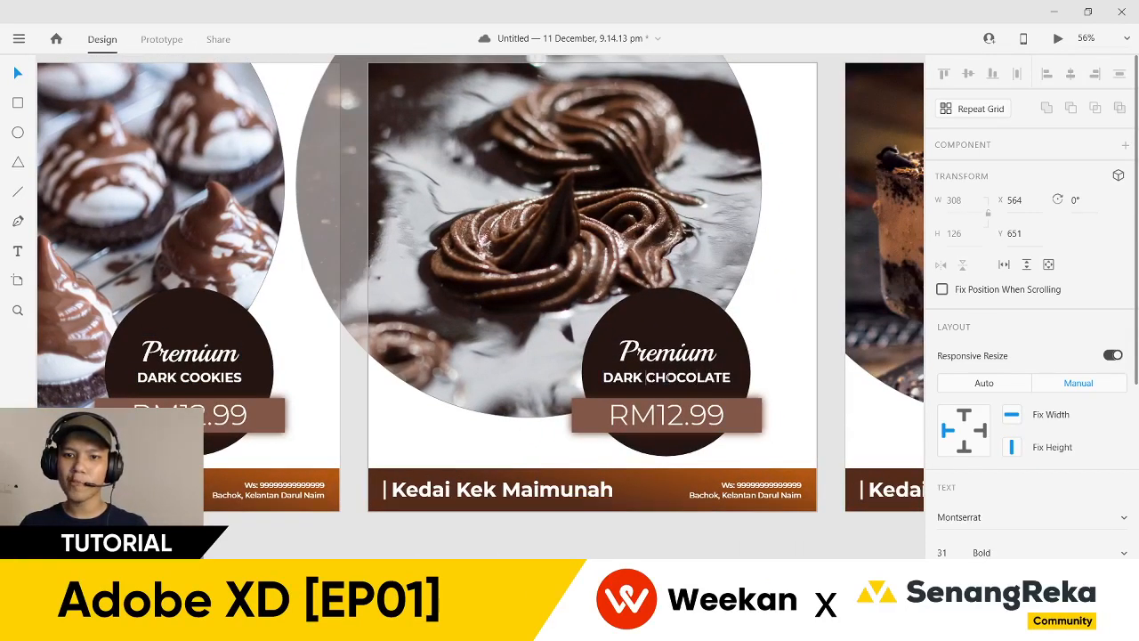
double_click(670, 377)
type("BROW")
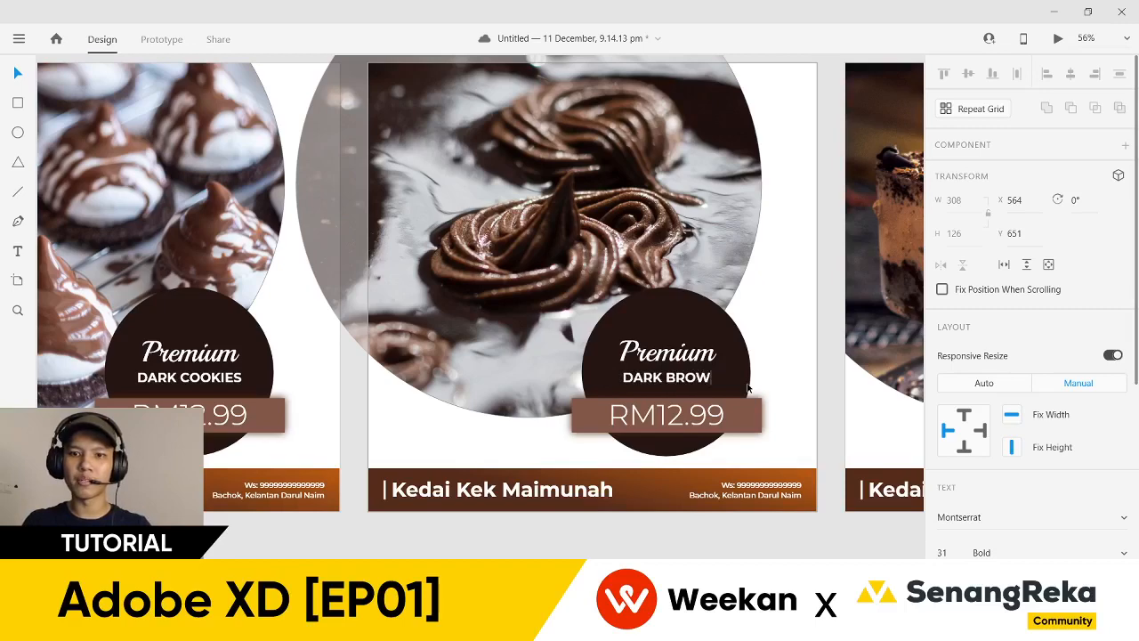
type("NIES")
key("Escape")
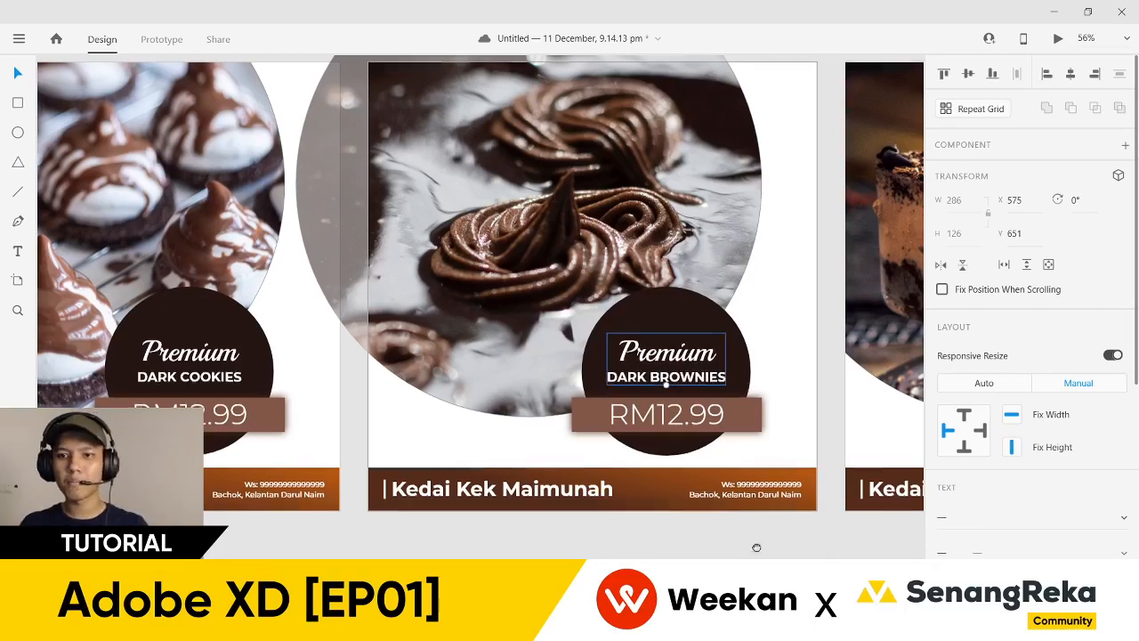
- Change carousel 4's badge text to DARK OREO
scroll(756, 548, "right", 5)
left_click(587, 377)
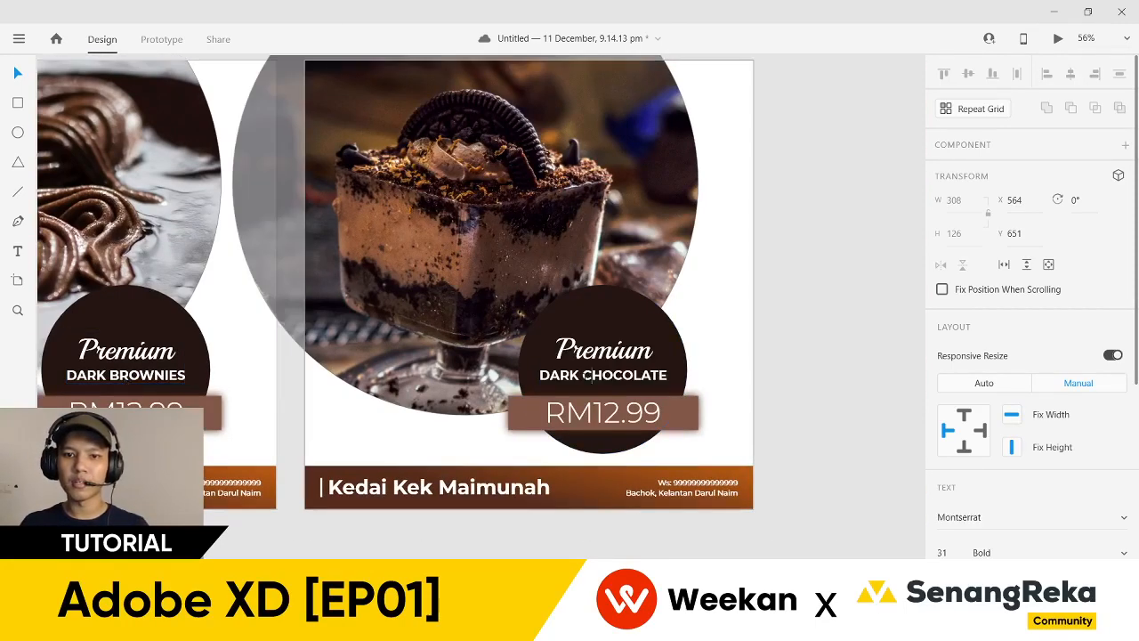
double_click(588, 377)
type("OREO")
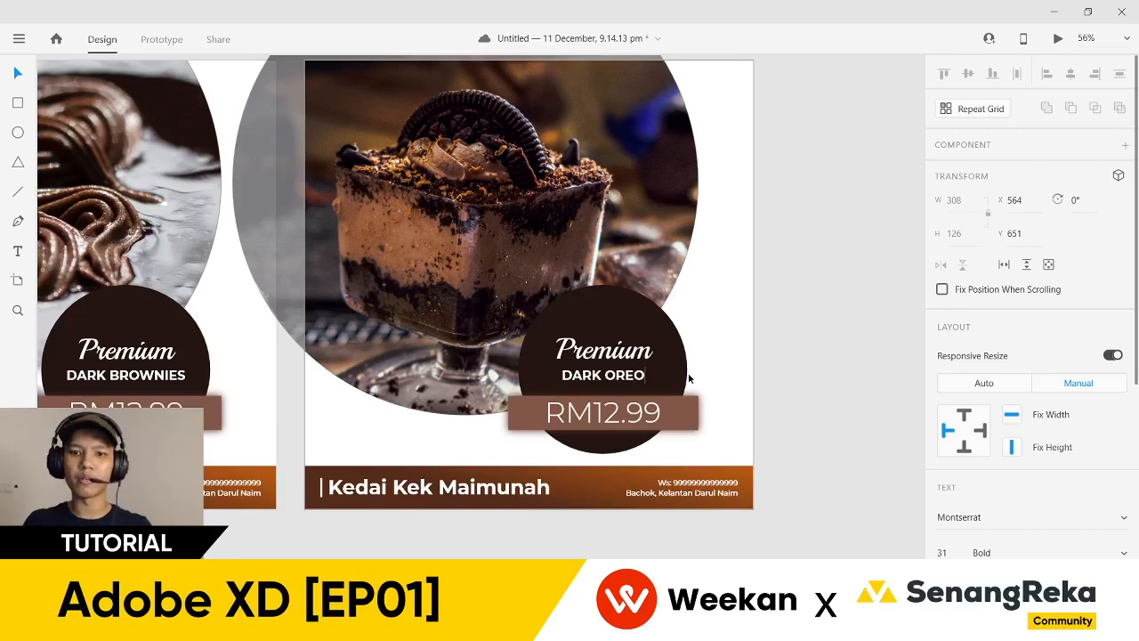
key("Escape")
- Fit all four carousels in view and marquee-select the four carousel artboards
scroll(807, 385, "down", 5)
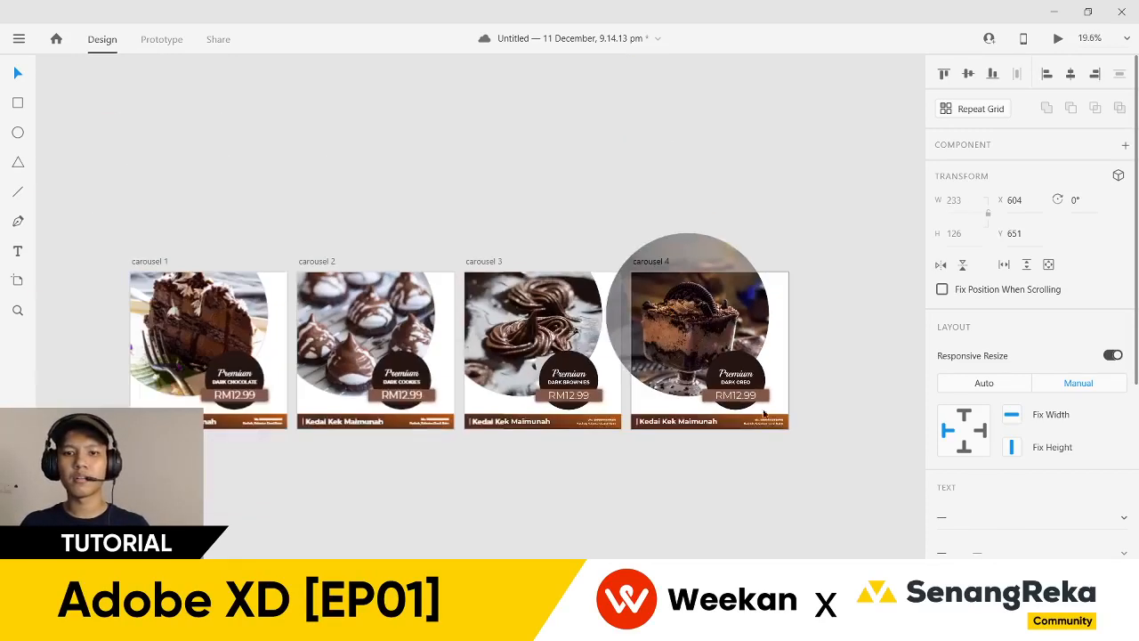
left_click(318, 435)
scroll(183, 432, "up", 2)
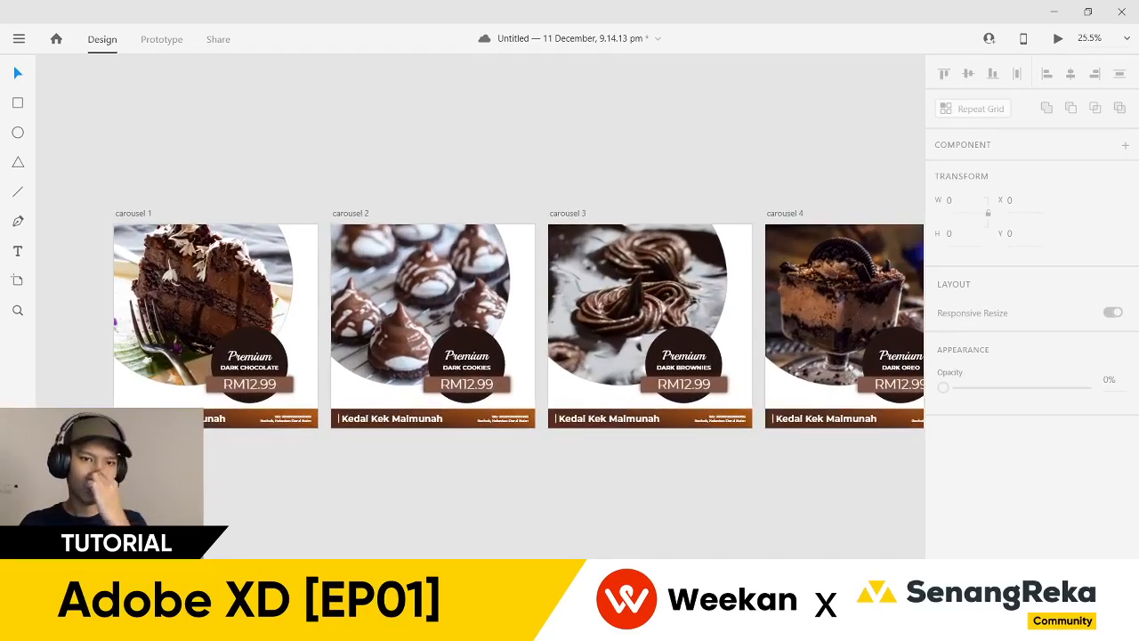
scroll(76, 322, "up", 3)
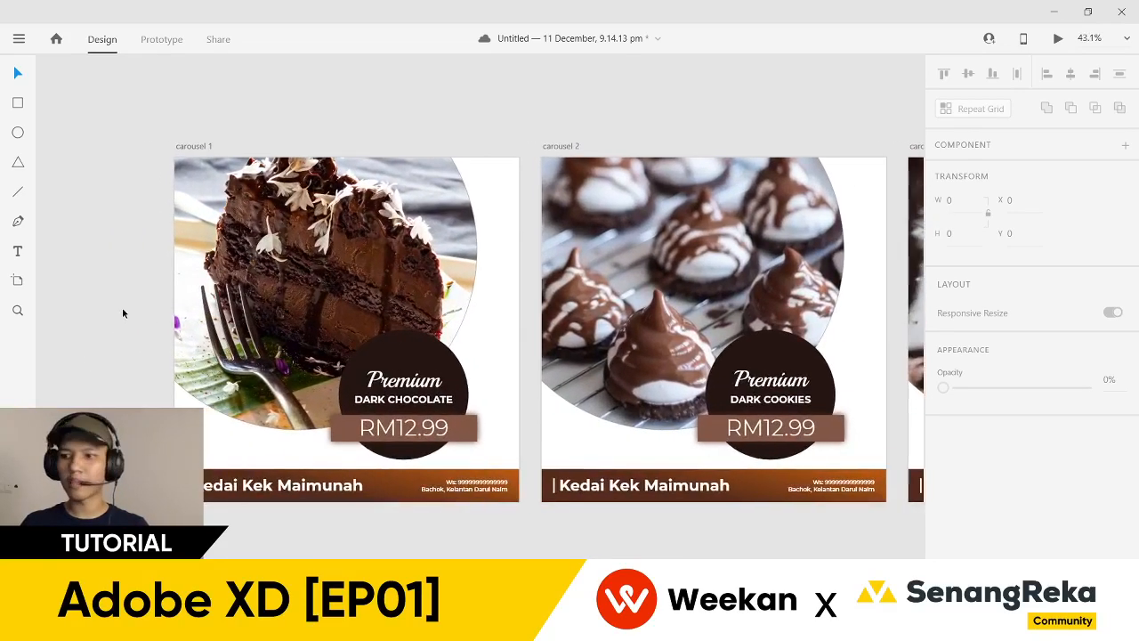
scroll(124, 299, "down", 3)
left_click_drag(81, 239, 137, 194)
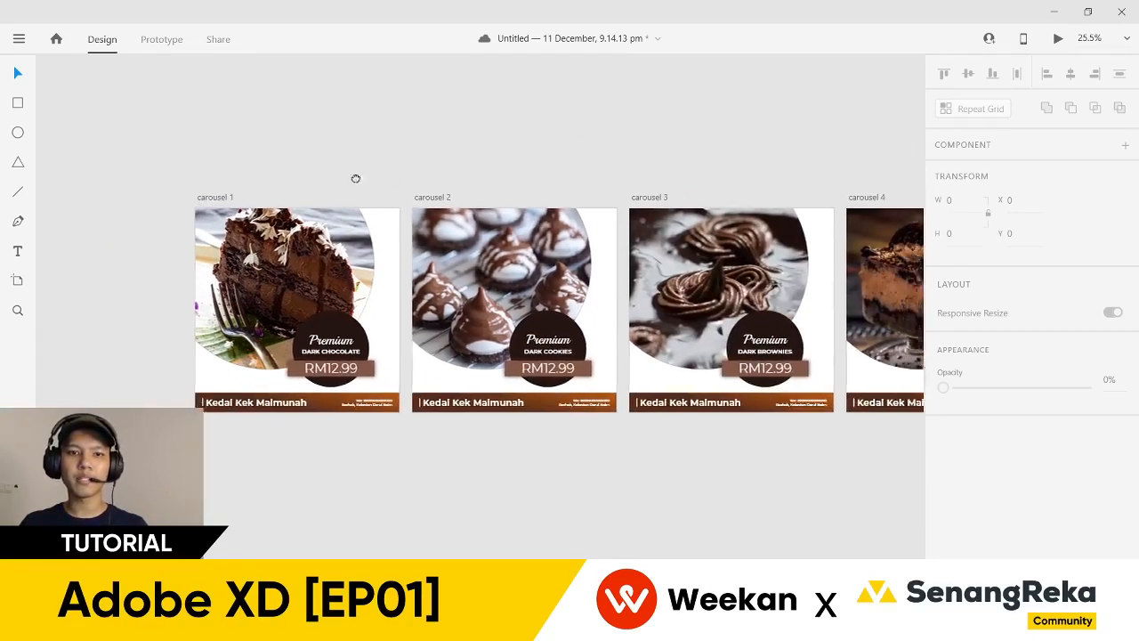
left_click_drag(355, 178, 246, 176)
scroll(247, 177, "down", 2)
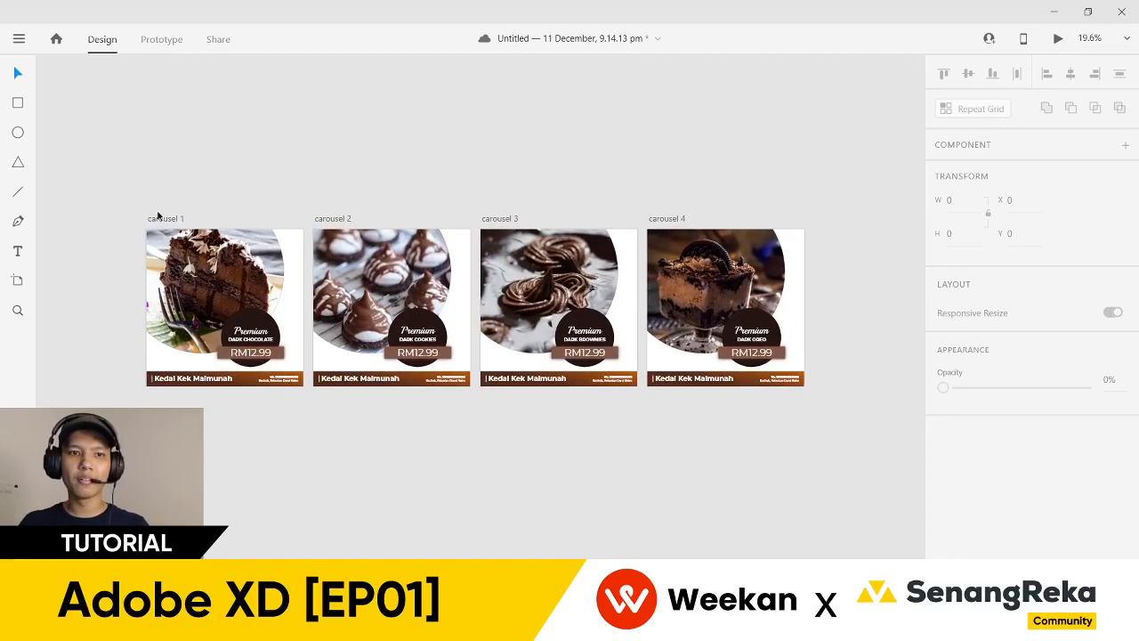
left_click_drag(101, 170, 849, 486)
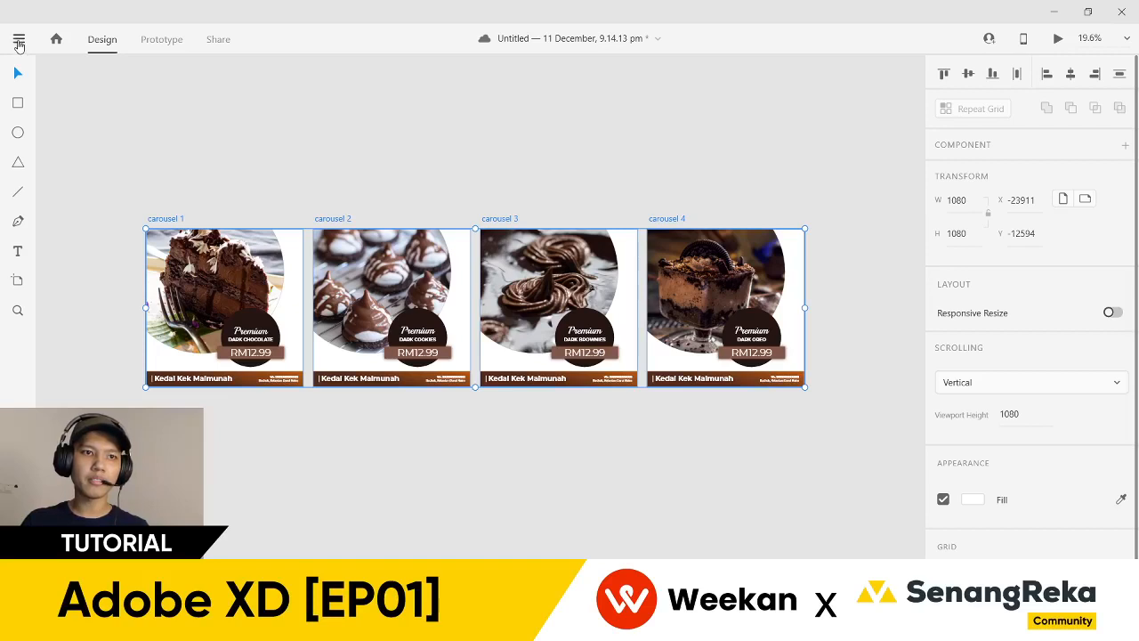
- Show the main menu's Export submenu listing Batch, Selected and All Artboards
left_click(18, 41)
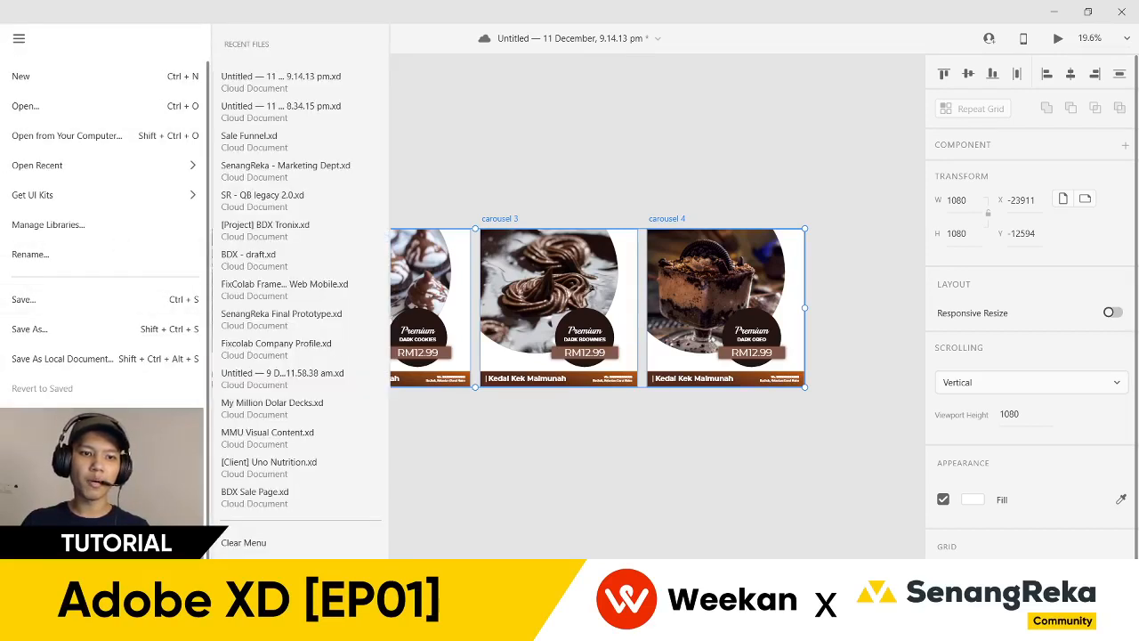
mouse_move(44, 433)
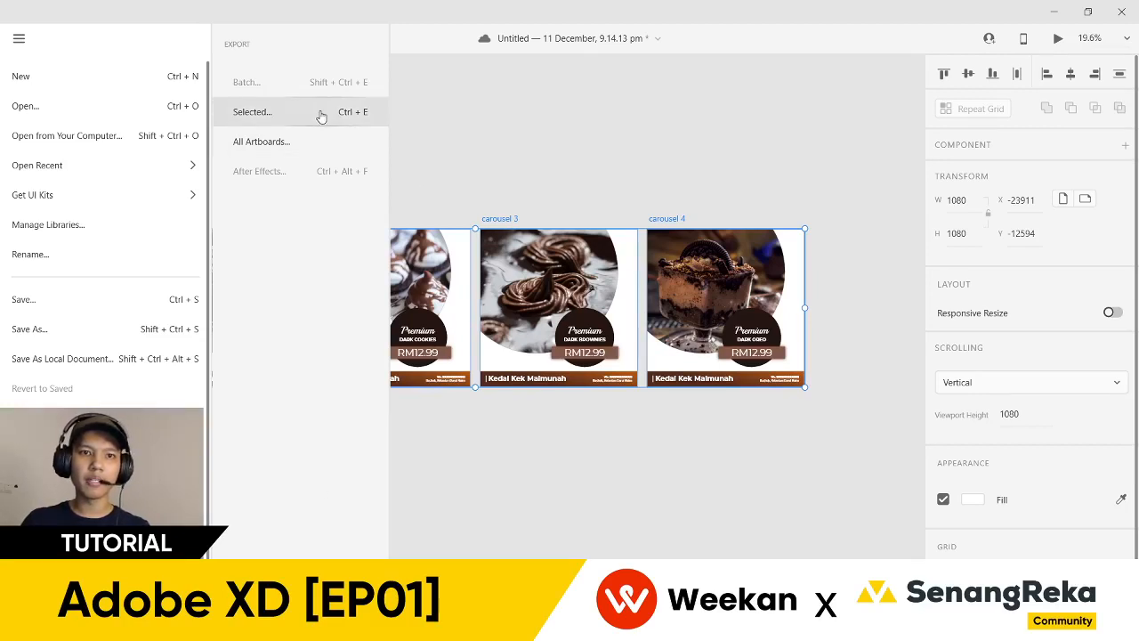
left_click(500, 175)
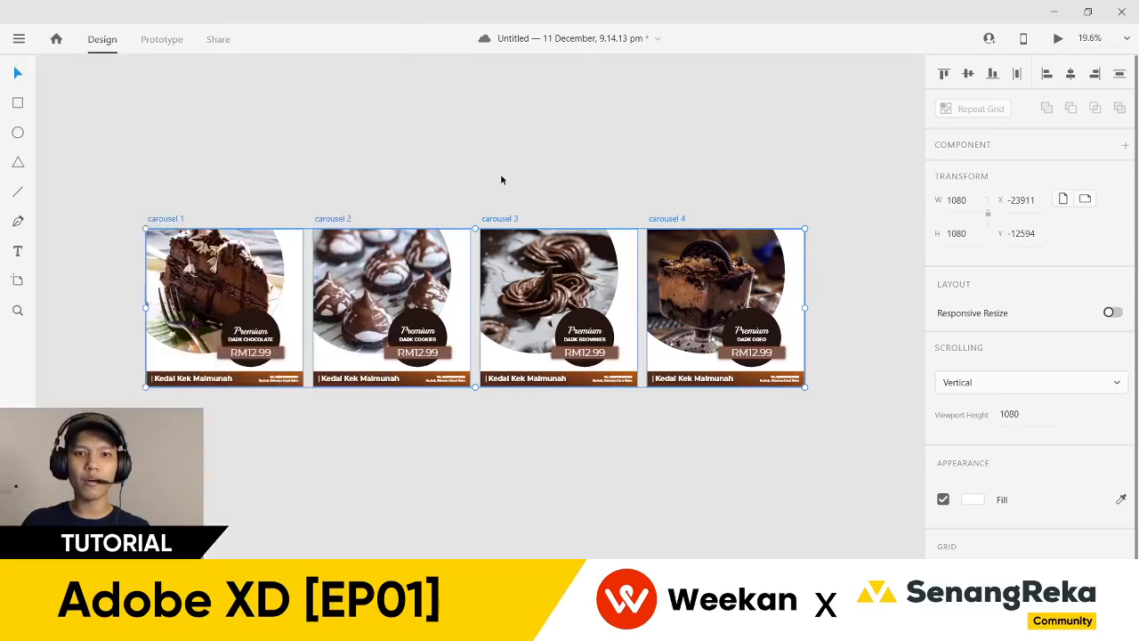
scroll(63, 172, "down", 3)
scroll(187, 158, "up", 2)
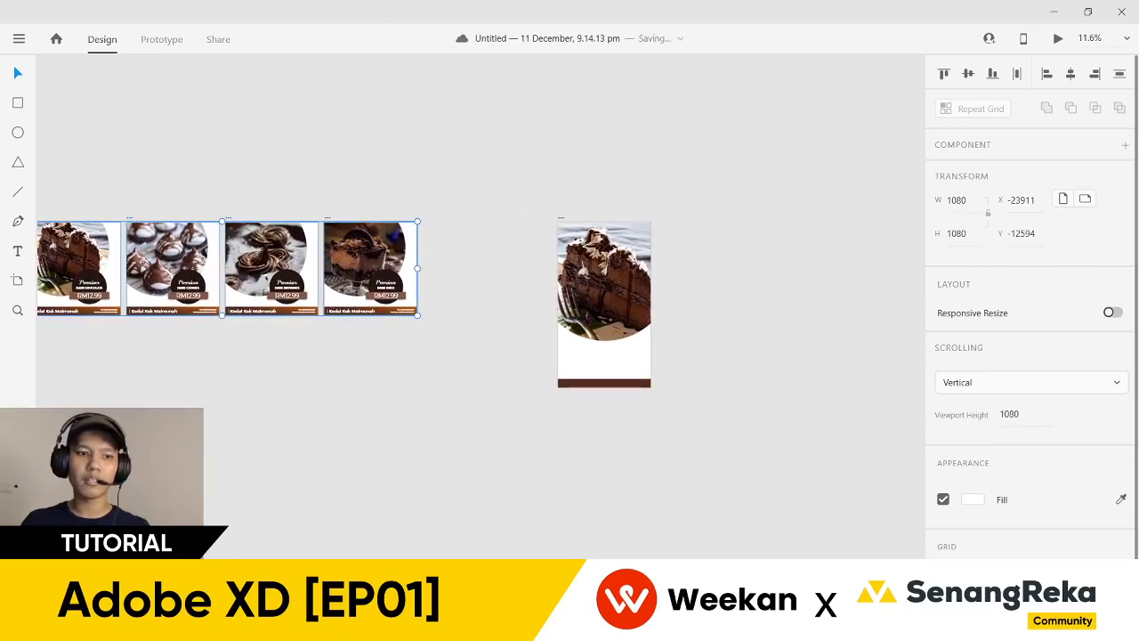
scroll(160, 125, "left", 3)
scroll(104, 163, "up", 1)
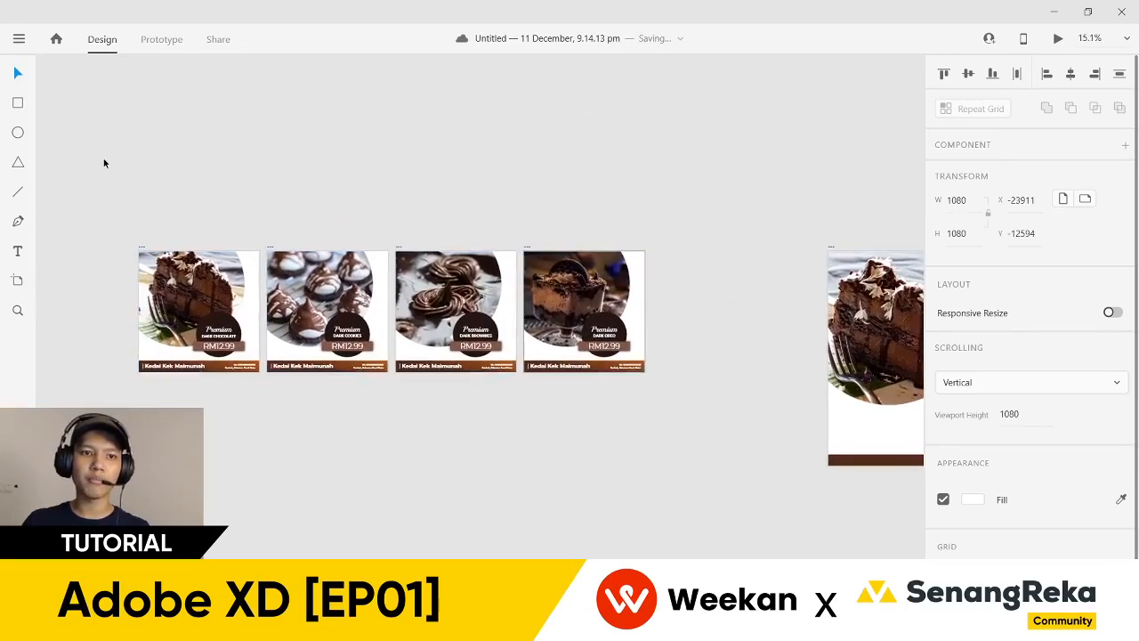
left_click(20, 40)
mouse_move(69, 160)
mouse_move(36, 433)
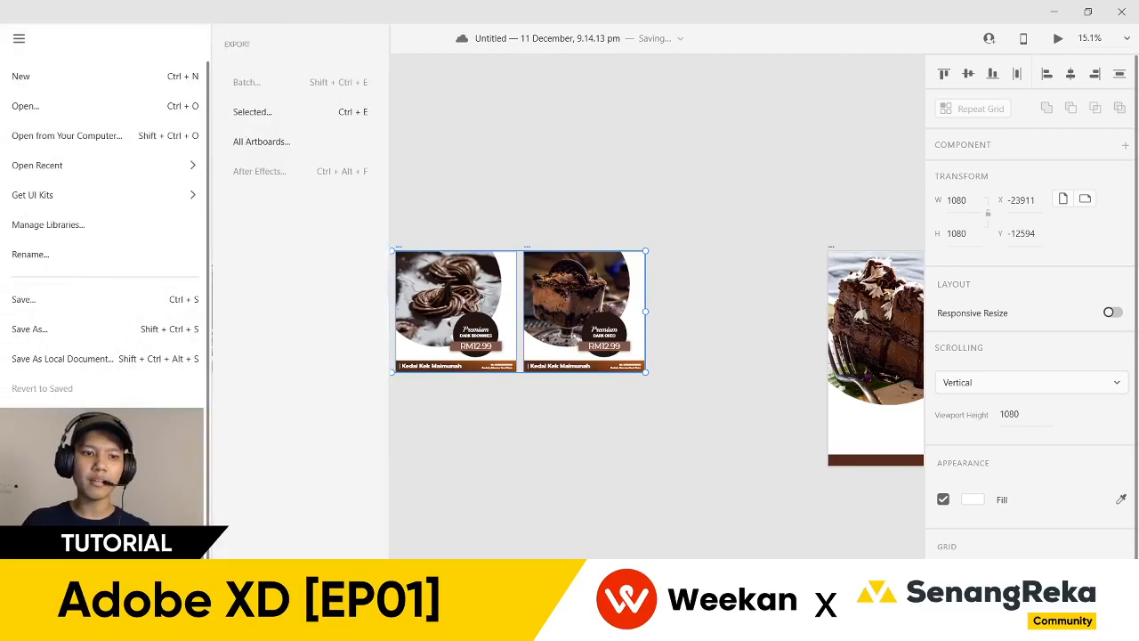
- Choose Export > Selected and keep PNG as the export format
left_click(272, 123)
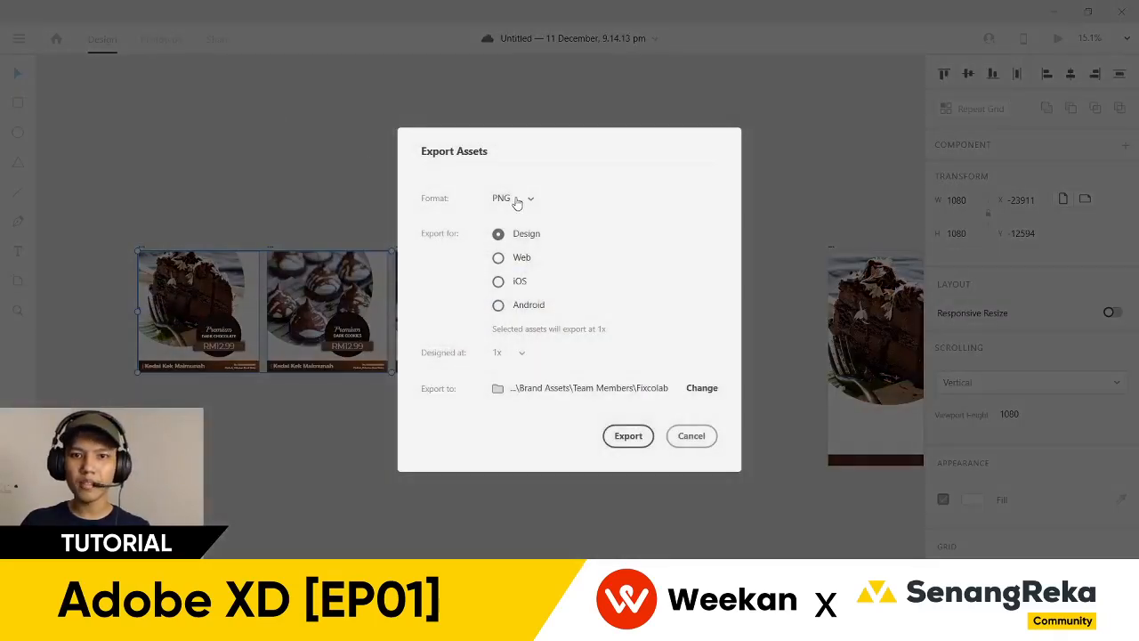
left_click(526, 199)
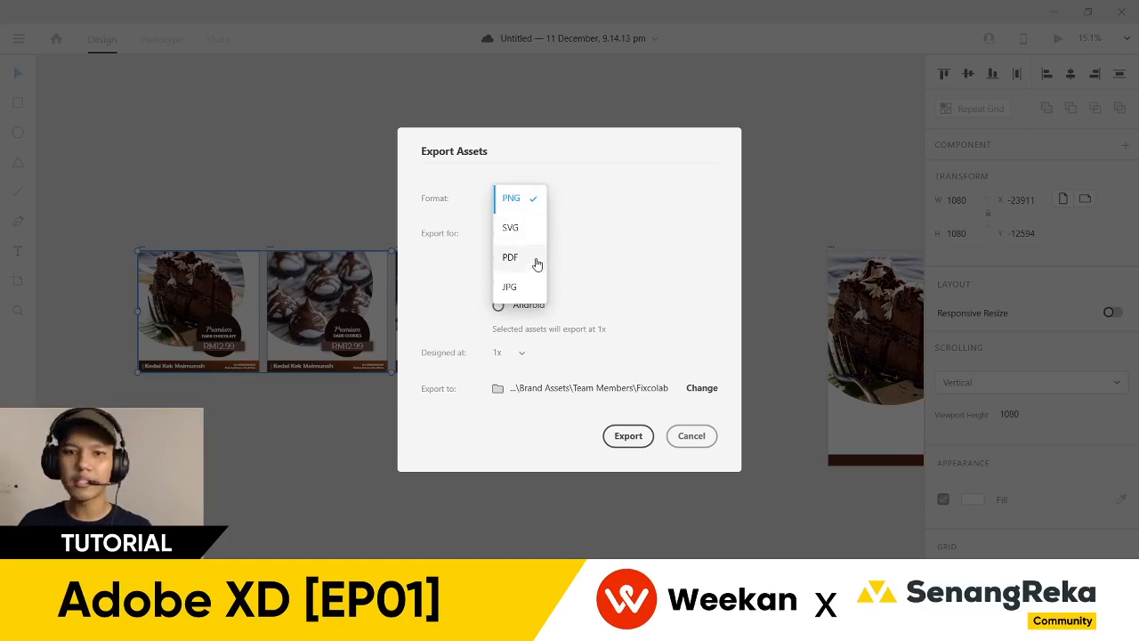
left_click(536, 205)
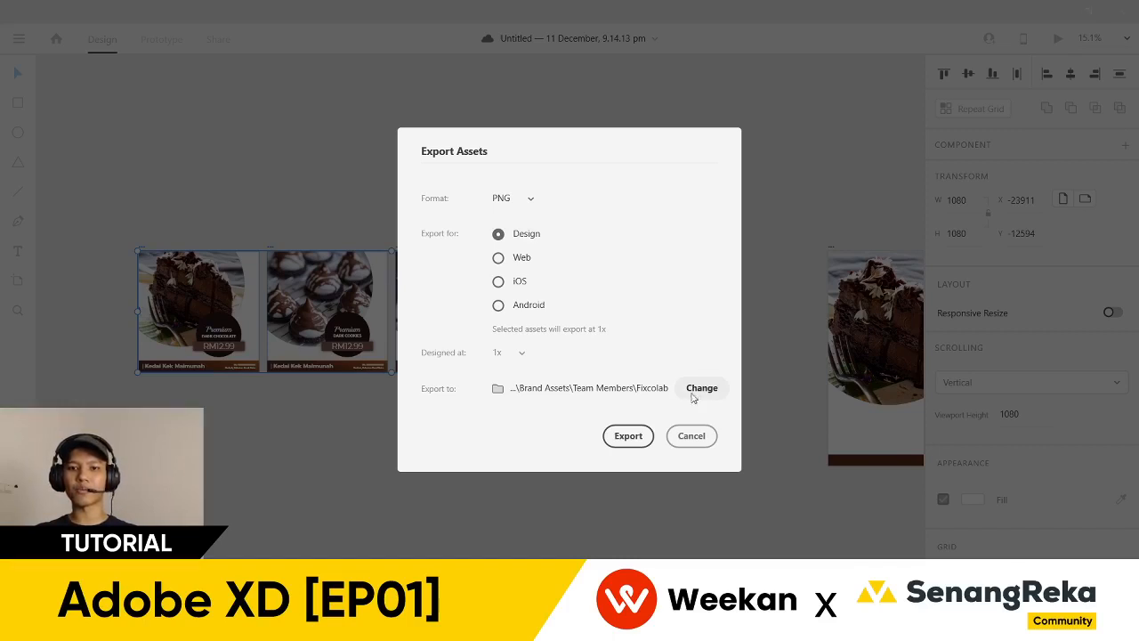
- Set the export destination to the Downloads folder and export the carousels as PNG
left_click(696, 392)
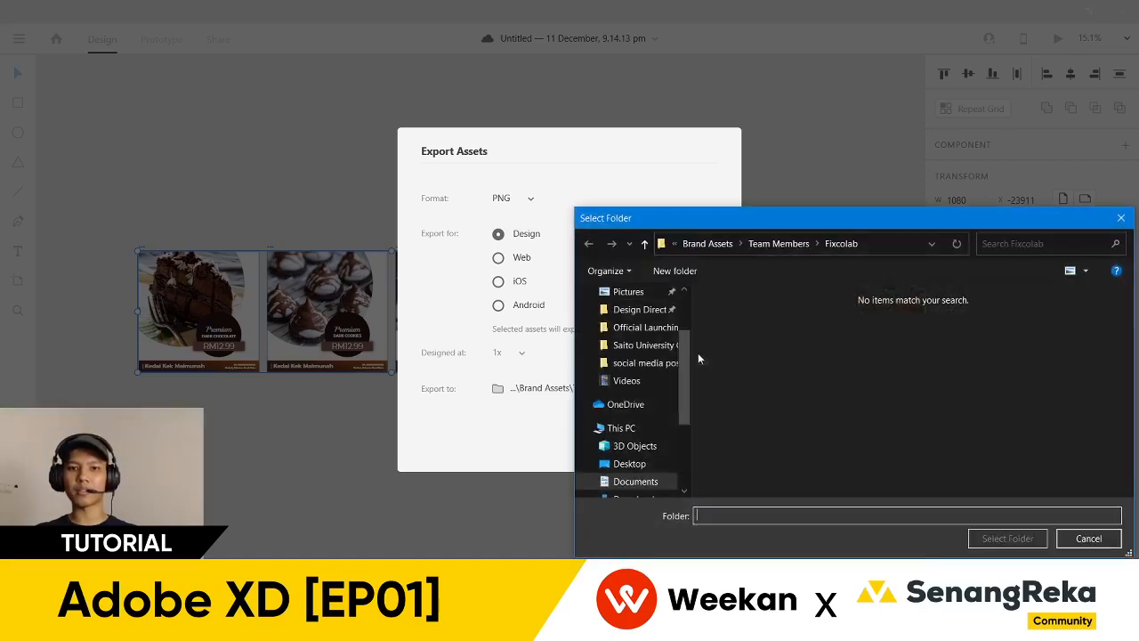
scroll(653, 461, "down", 1)
left_click(657, 482)
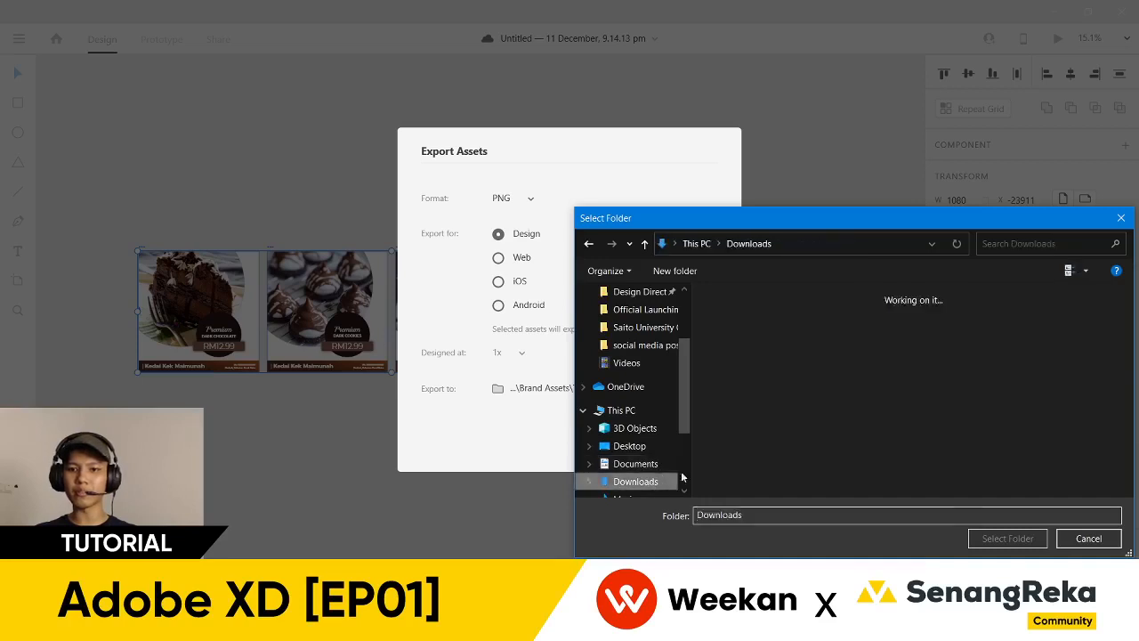
left_click(1007, 538)
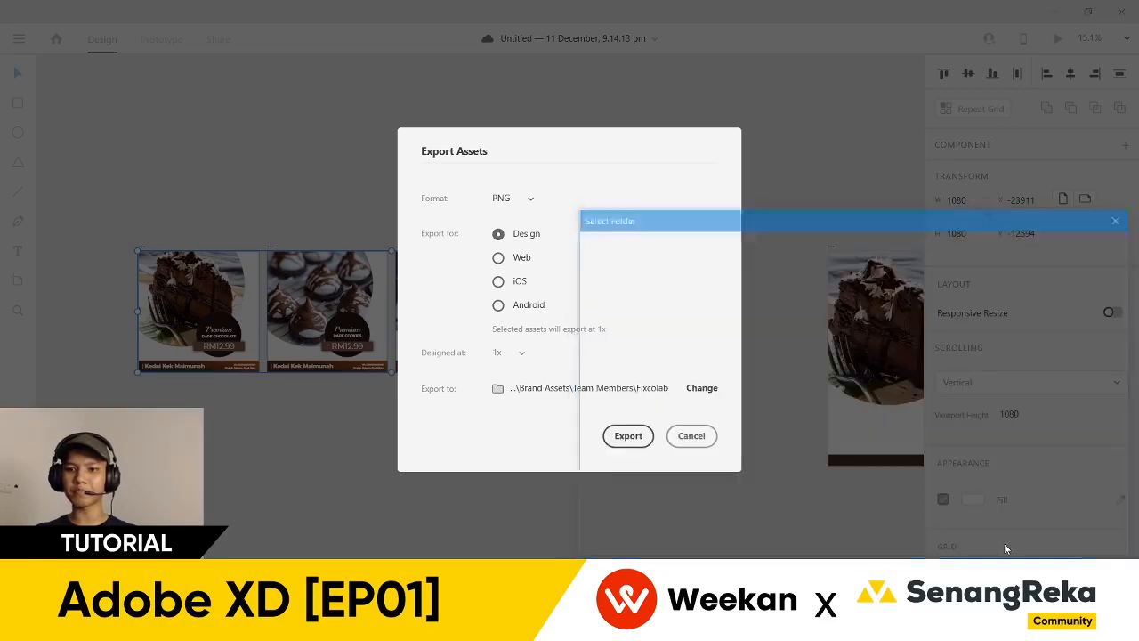
left_click(643, 436)
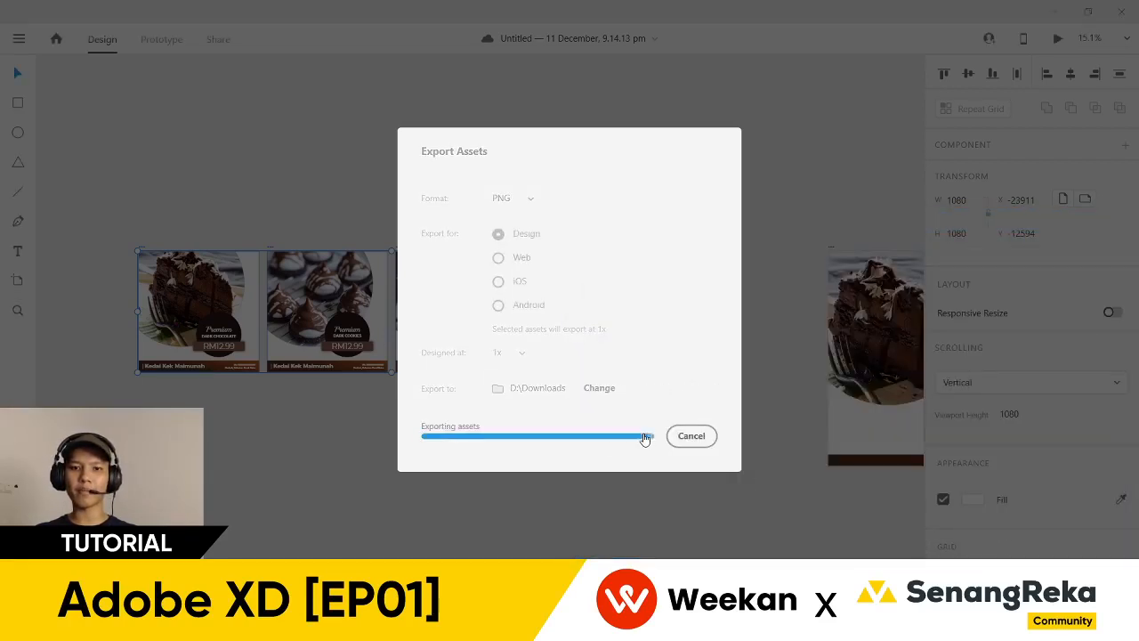
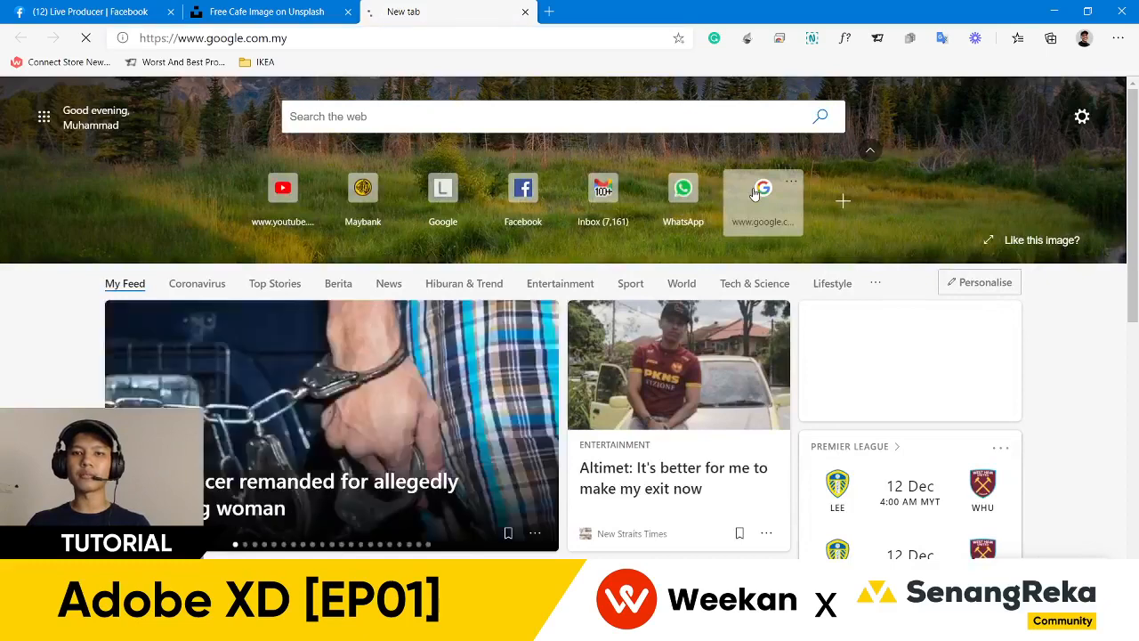
- Search Google for 'adobe xd' and open the first result in a new tab
type("adobe xd")
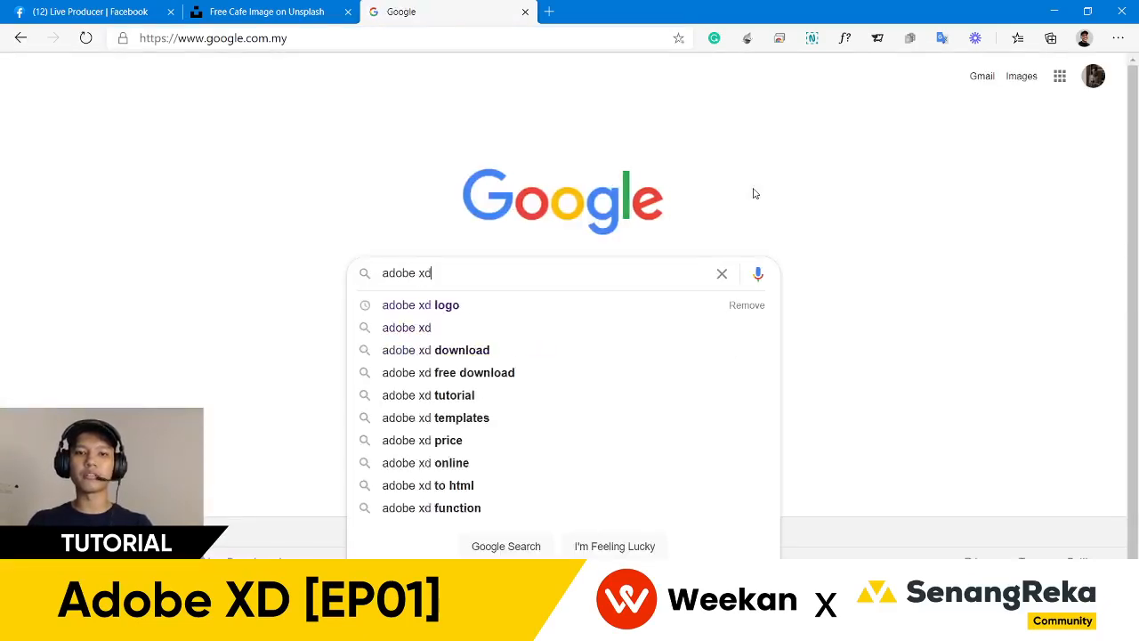
key("Return")
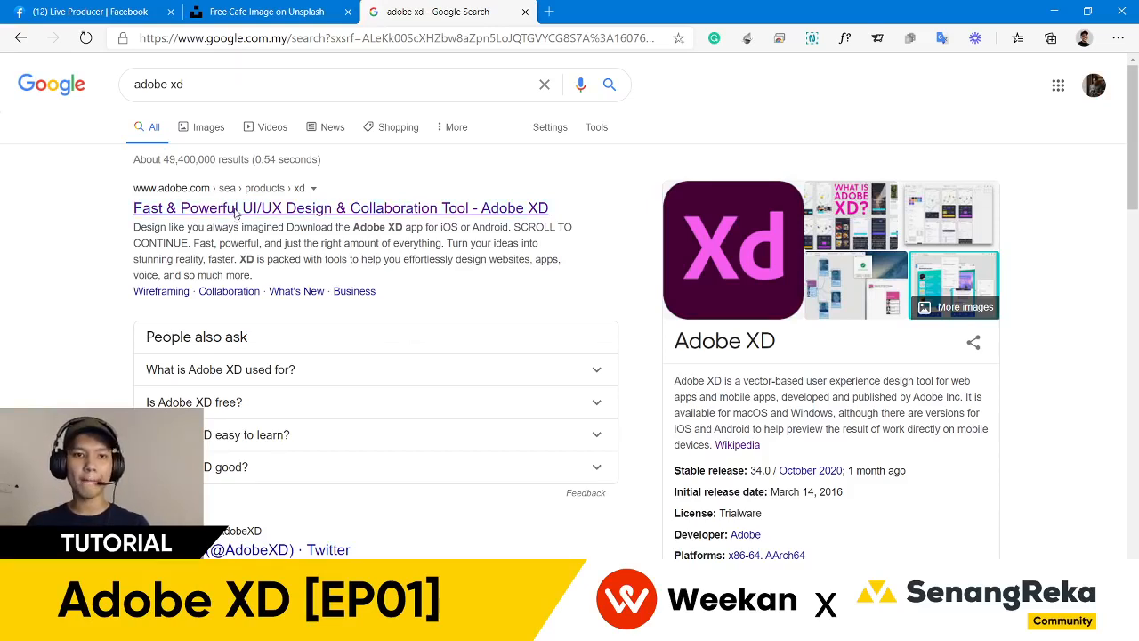
right_click(236, 214)
left_click(262, 223)
scroll(266, 233, "down", 2)
scroll(265, 233, "down", 2)
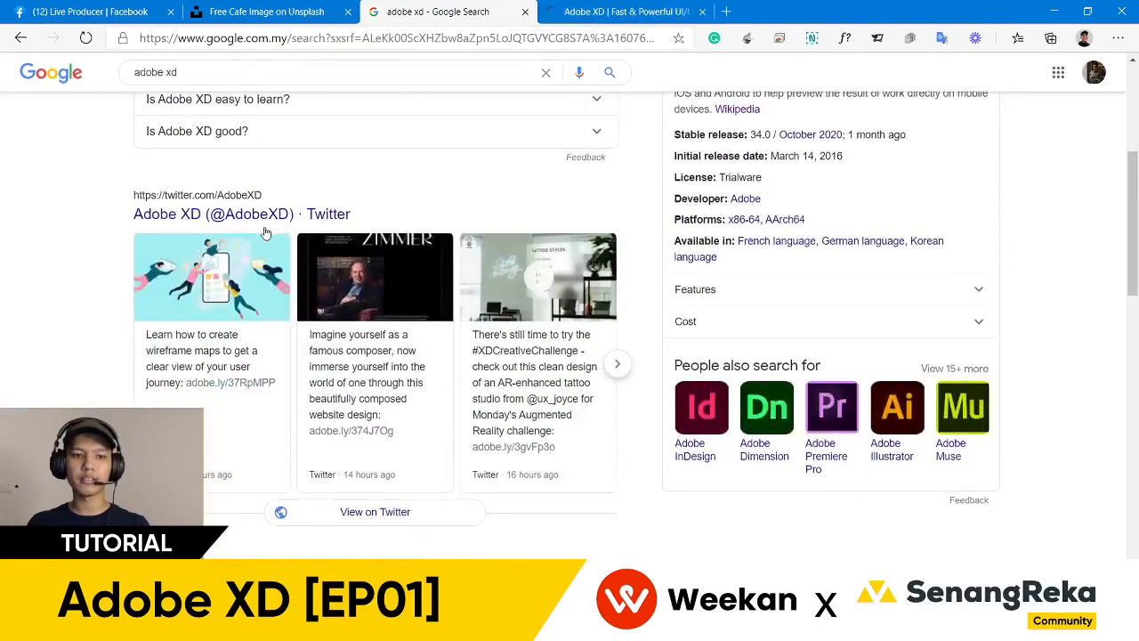
scroll(514, 167, "up", 3)
- Go to the Adobe XD product page, staying on the Southeast Asia site, and dismiss the region prompt
left_click(613, 9)
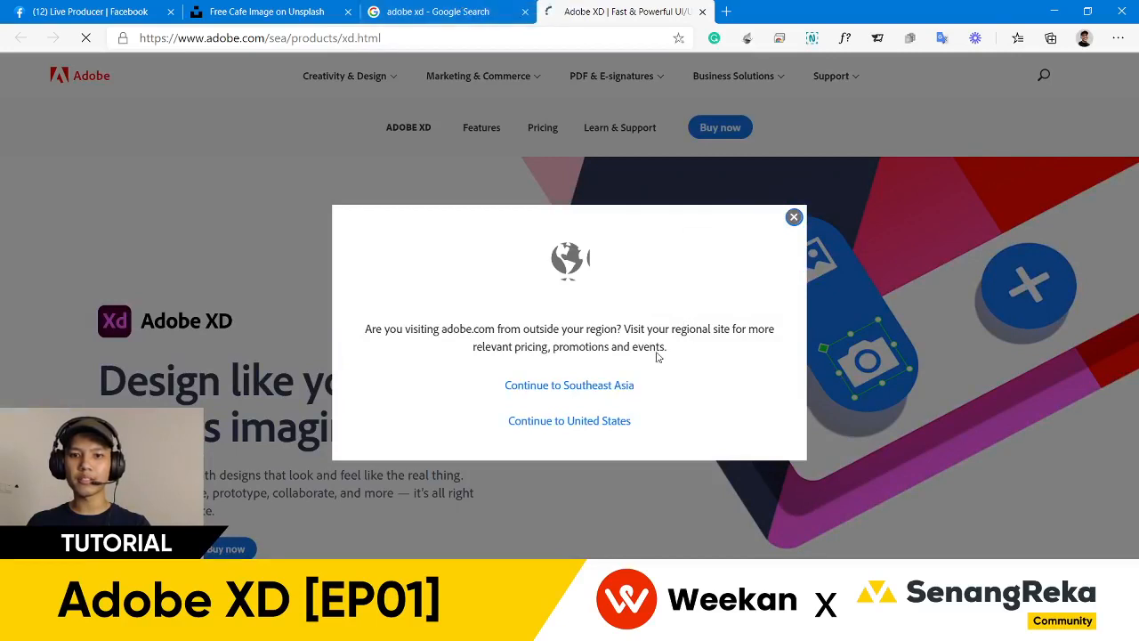
left_click(525, 384)
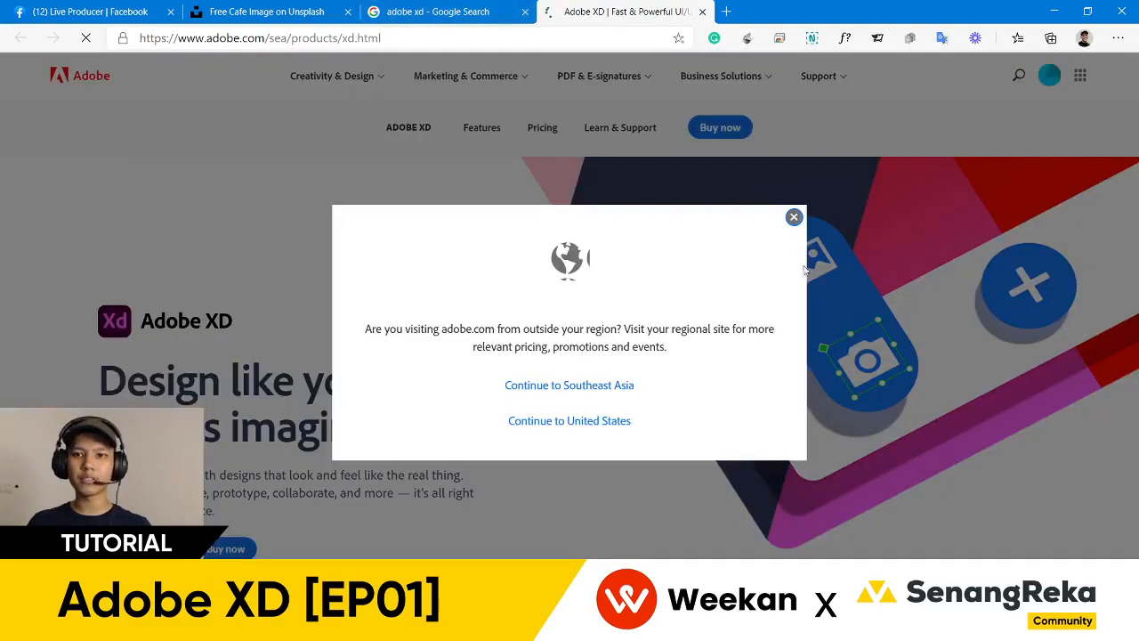
left_click(793, 219)
scroll(583, 321, "down", 2)
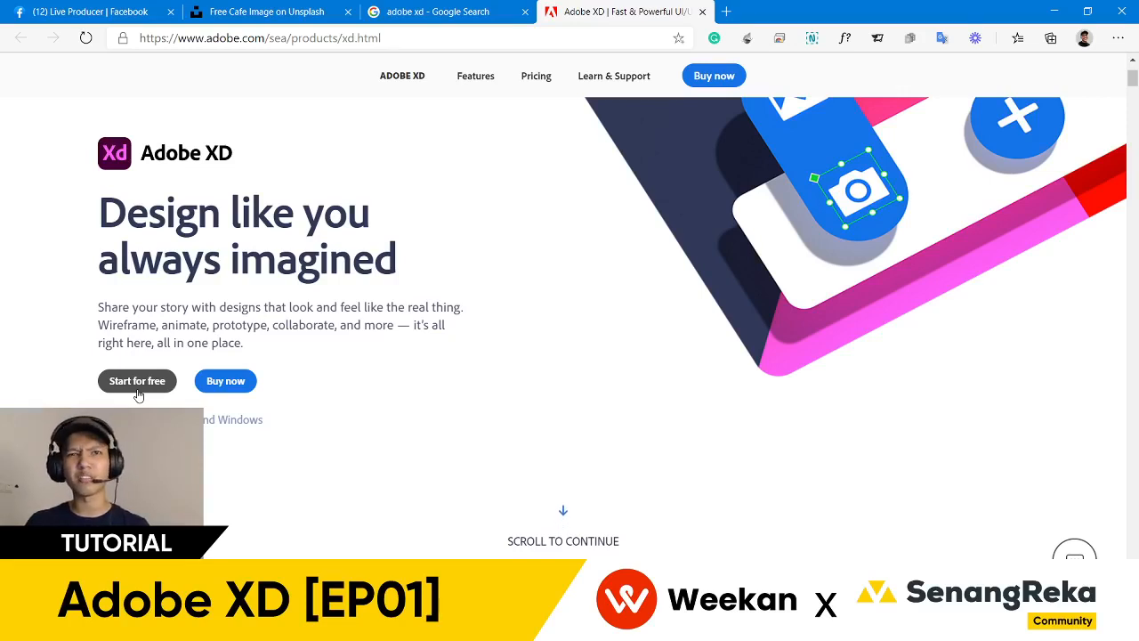
scroll(161, 365, "down", 1)
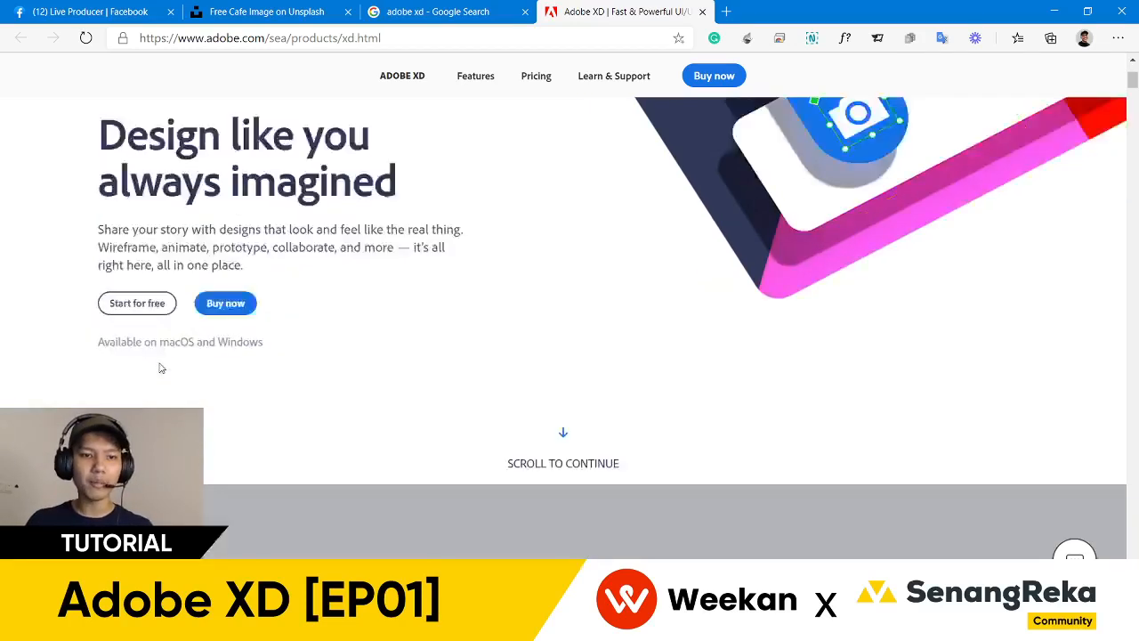
scroll(160, 364, "up", 2)
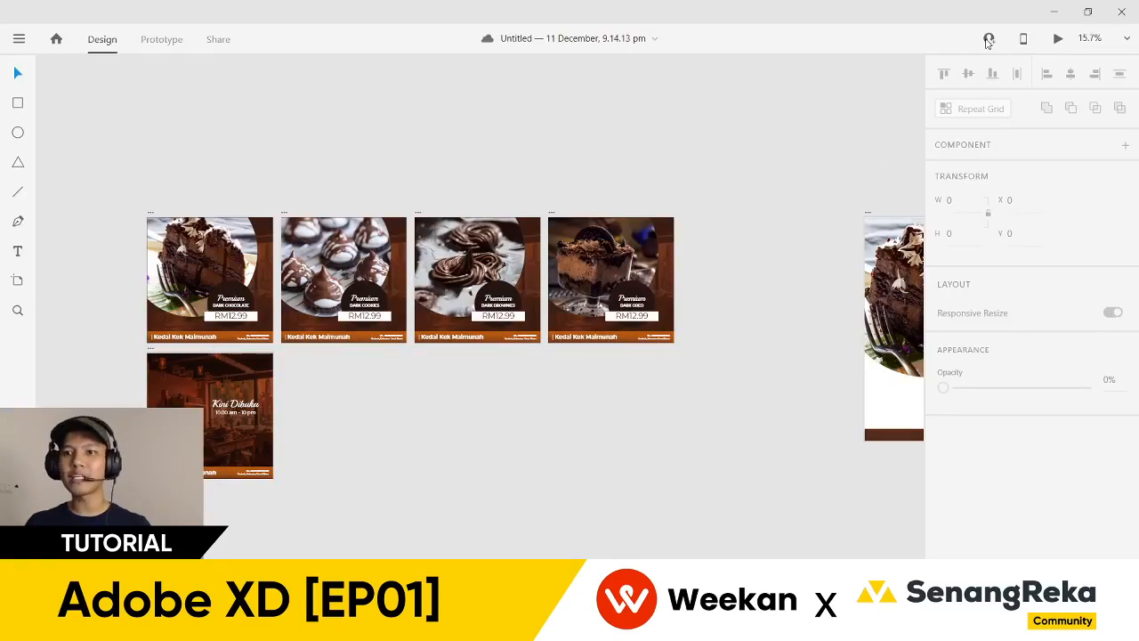
- Save the dessert designs as the cloud document 'Weekan LIVE tutorial' from the invite prompt
left_click(989, 38)
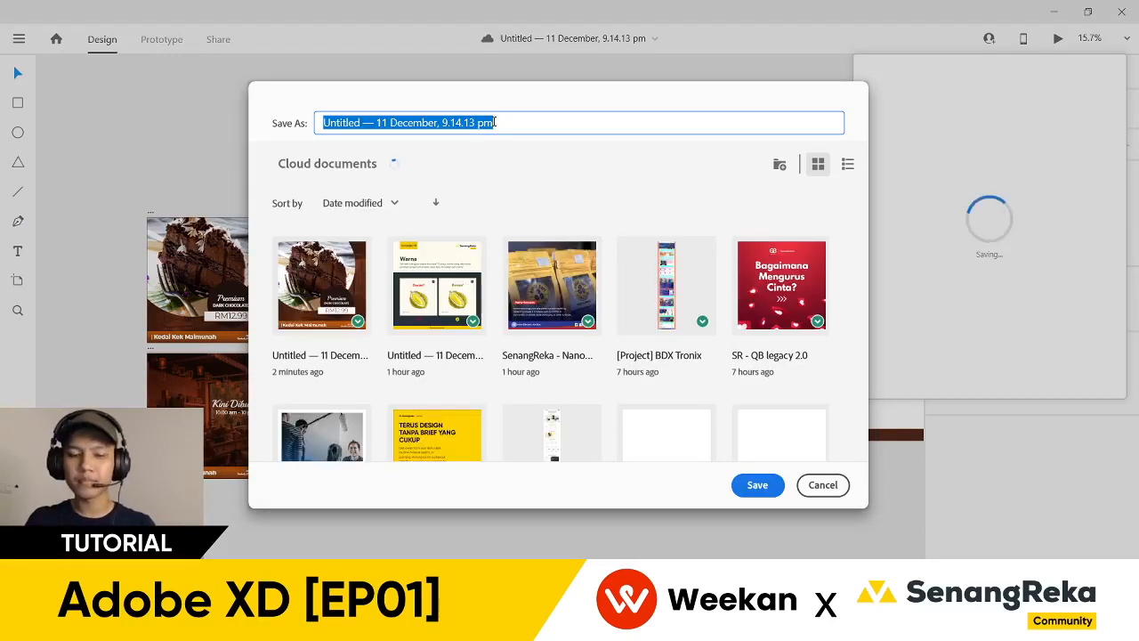
type("Weekan ")
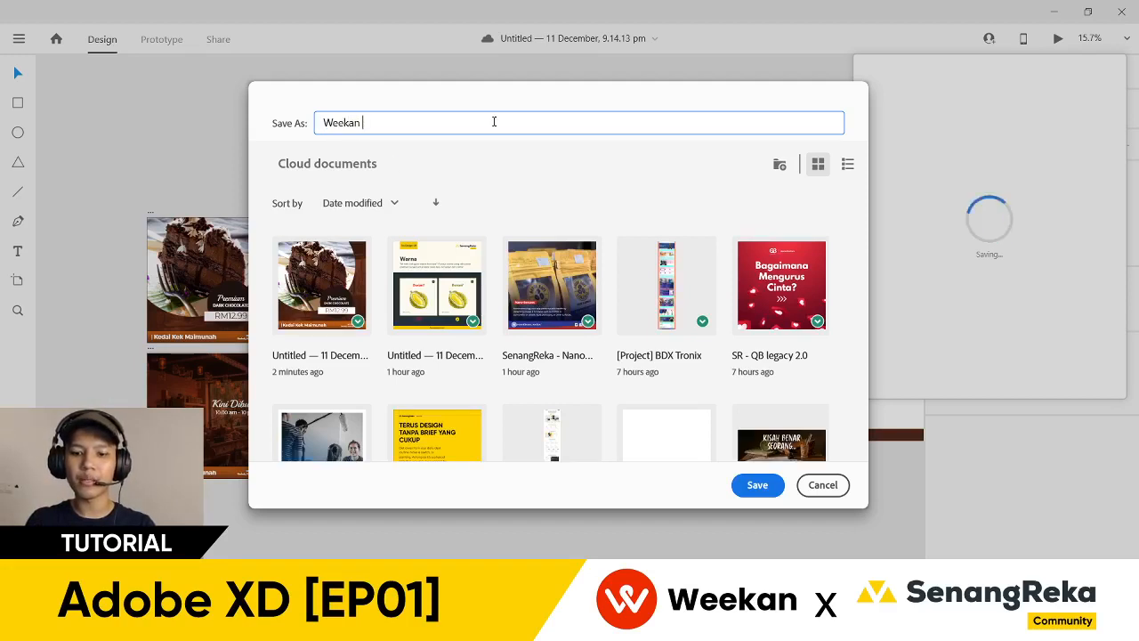
type("LIVE tutorial")
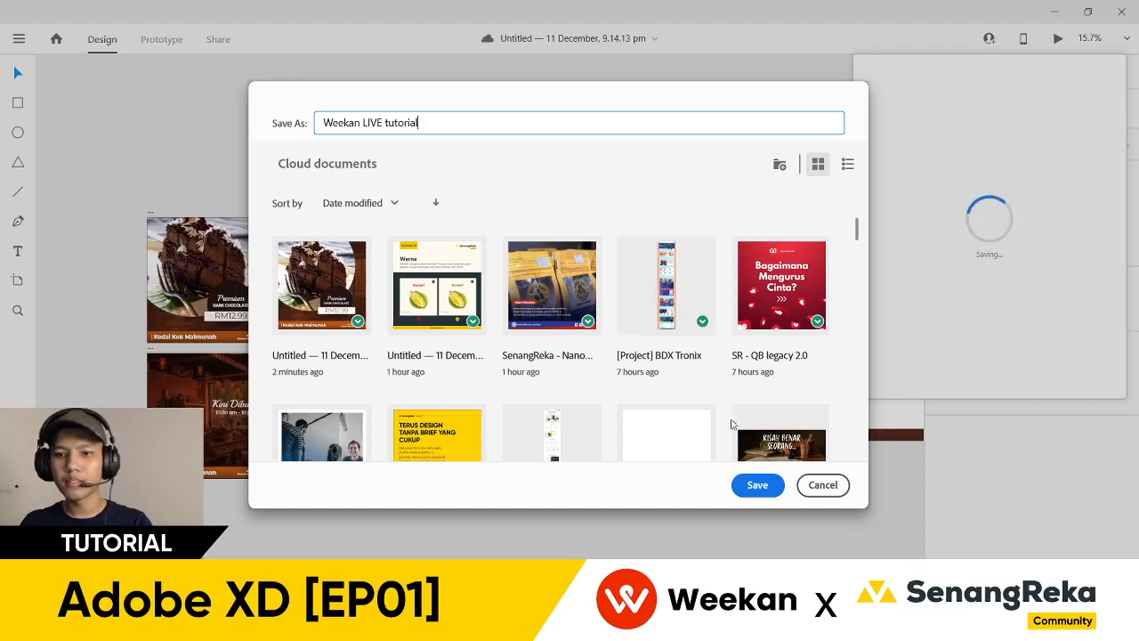
left_click(753, 485)
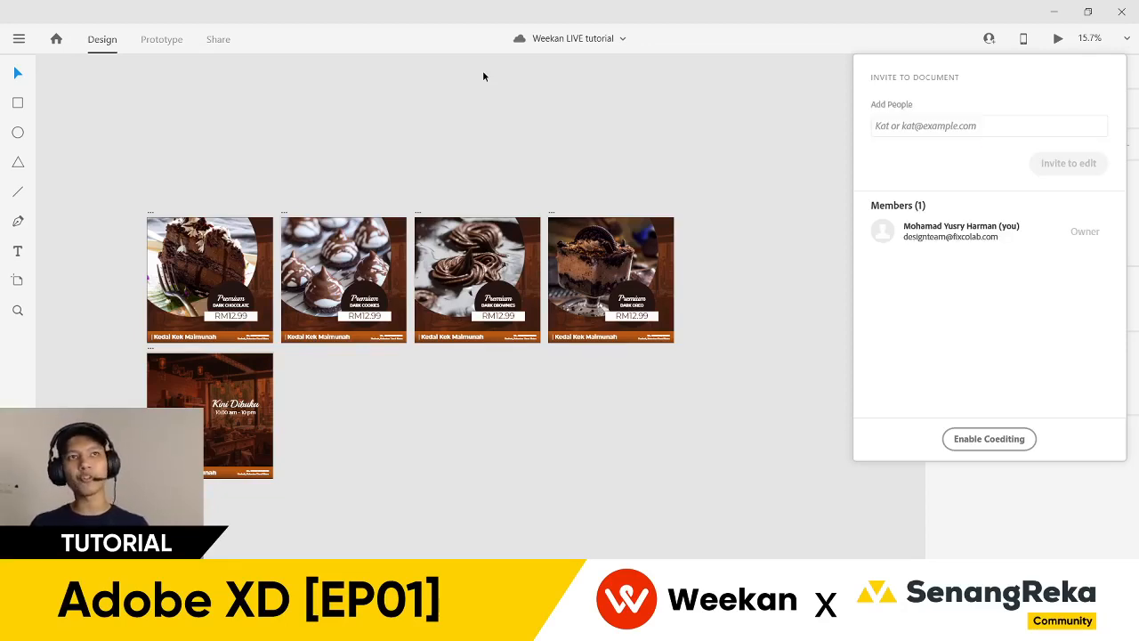
- Reopen Invite to Document and add the collaborator's e-mail address as an invitee
left_click(483, 77)
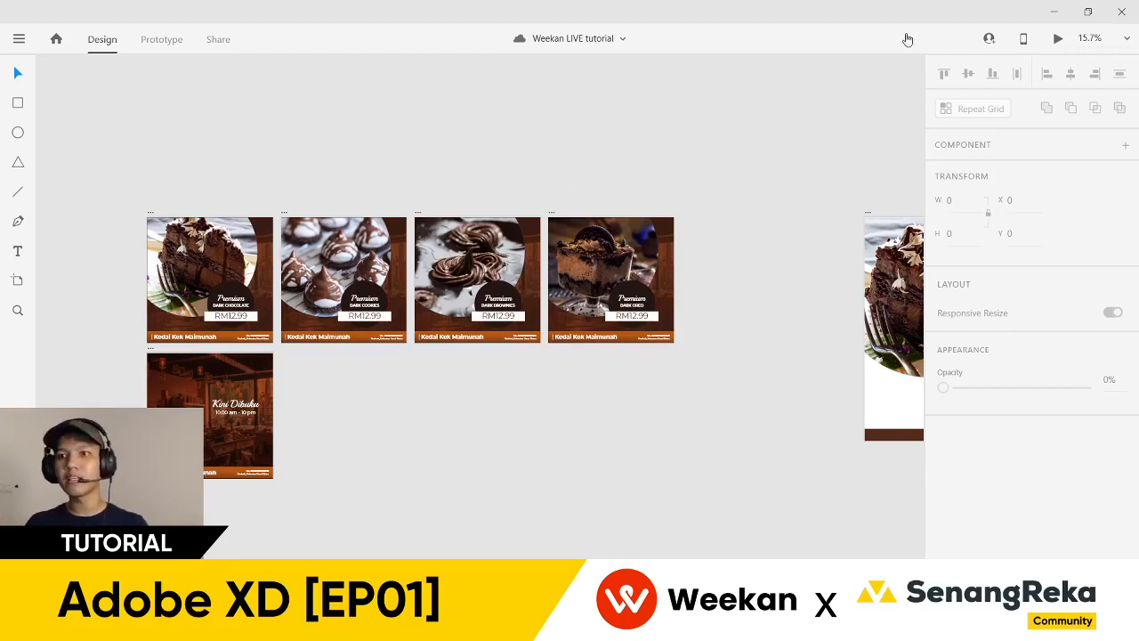
left_click(995, 40)
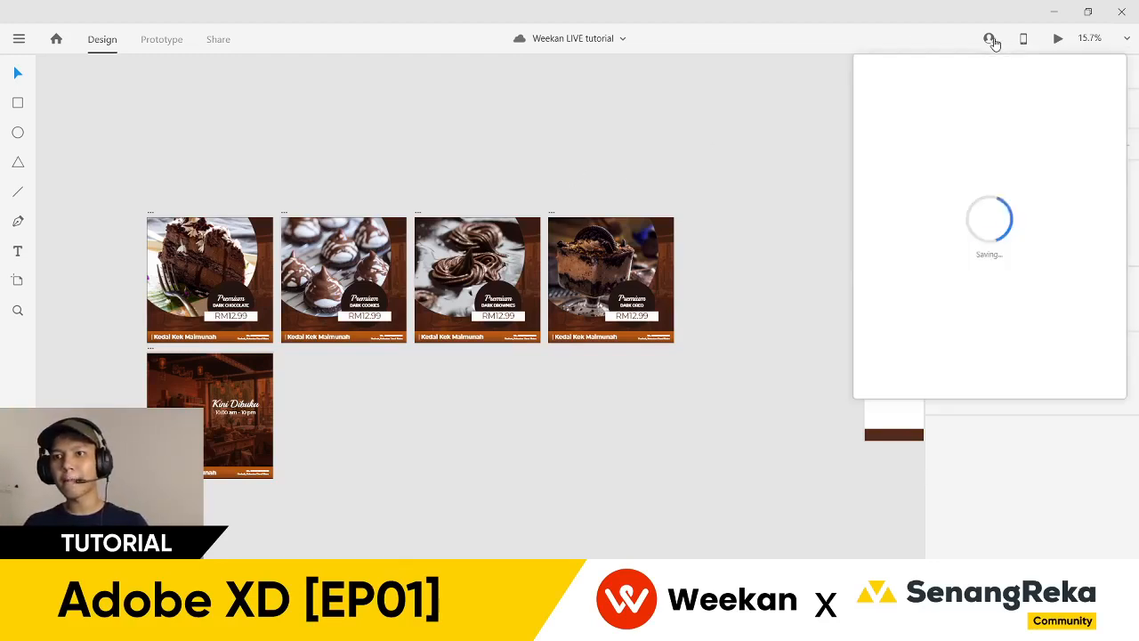
left_click(993, 123)
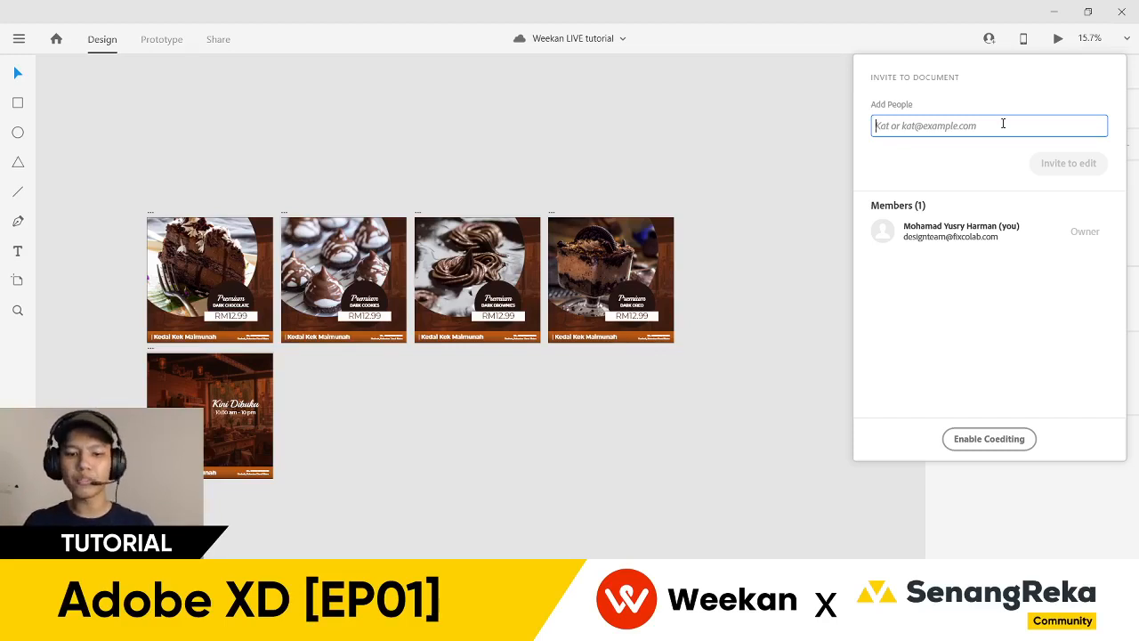
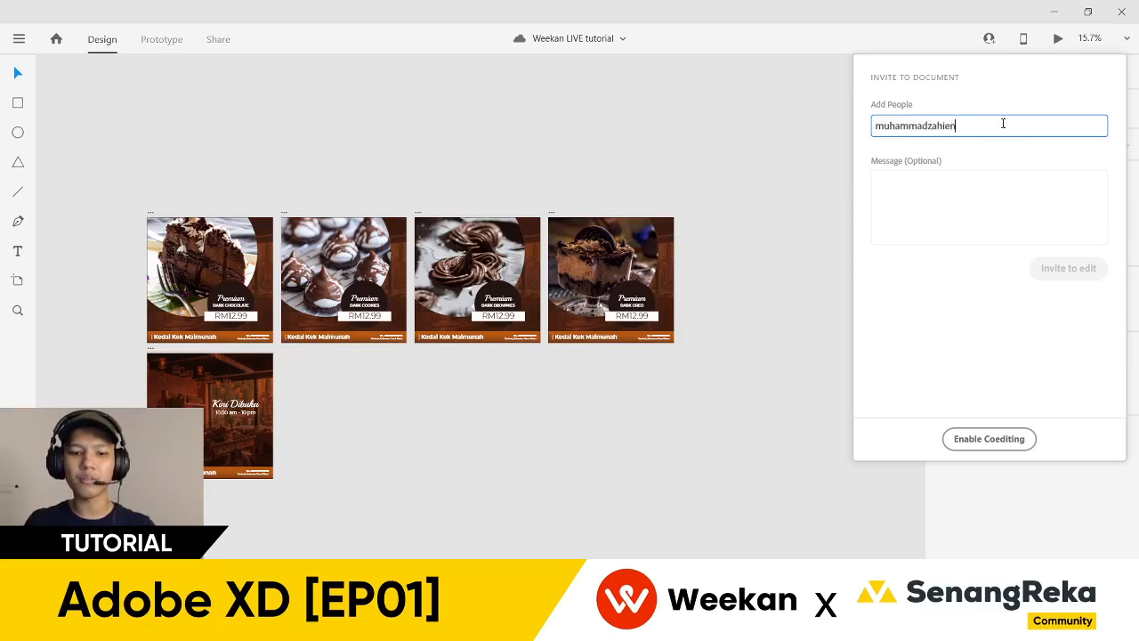
key("Return")
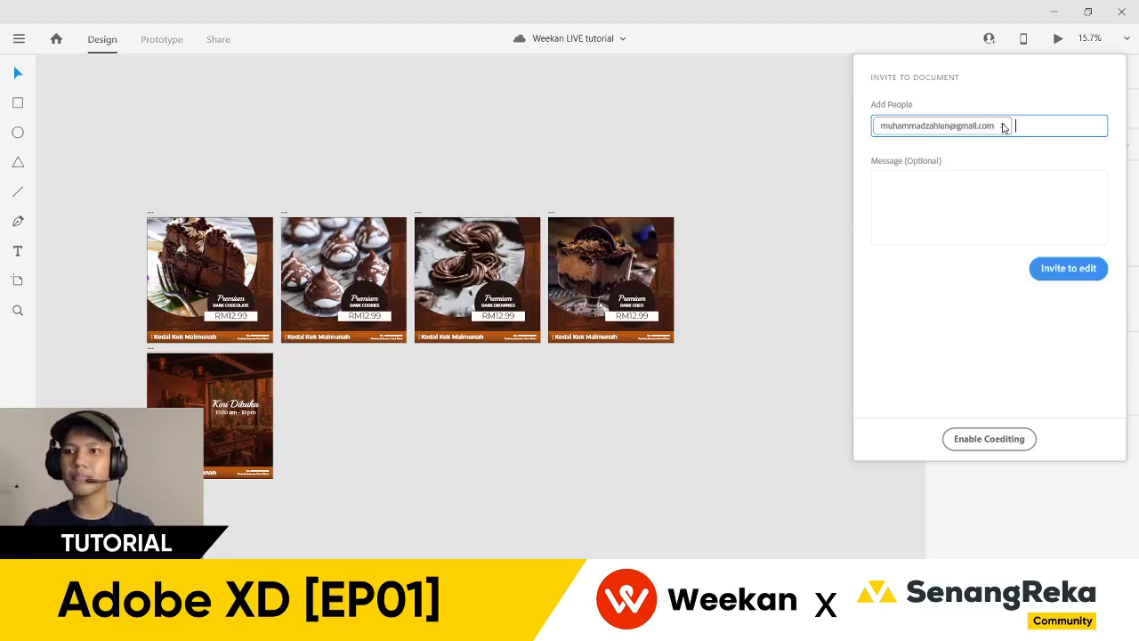
- Attach the message 'Minta tolong edit design ni. pleaseee' and send the invite to edit
left_click(991, 195)
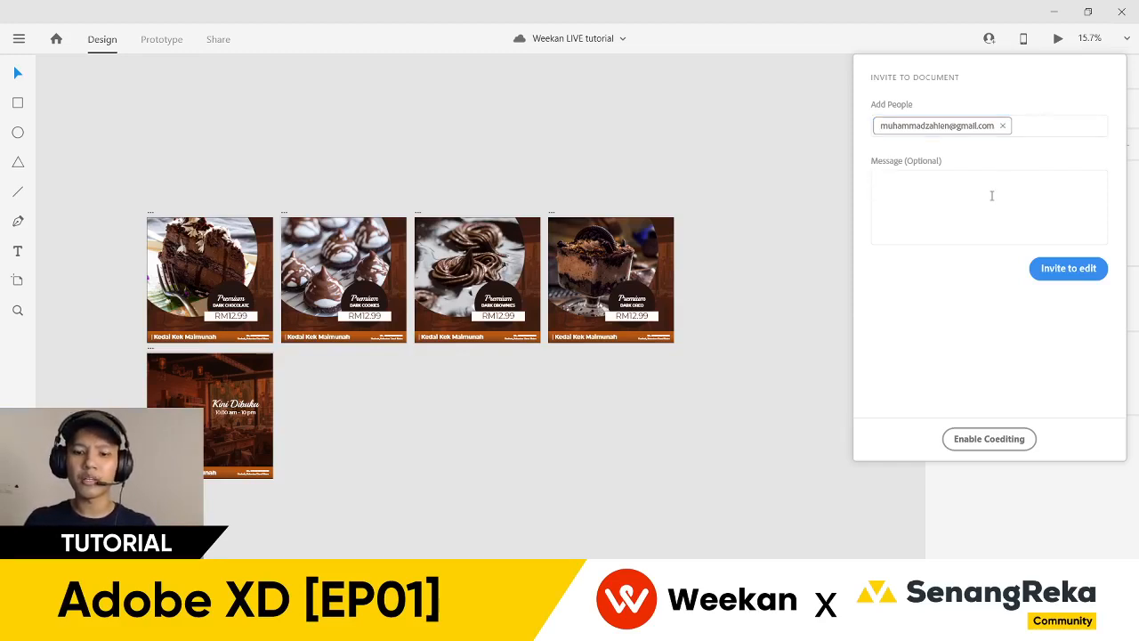
type("Minta tolong ")
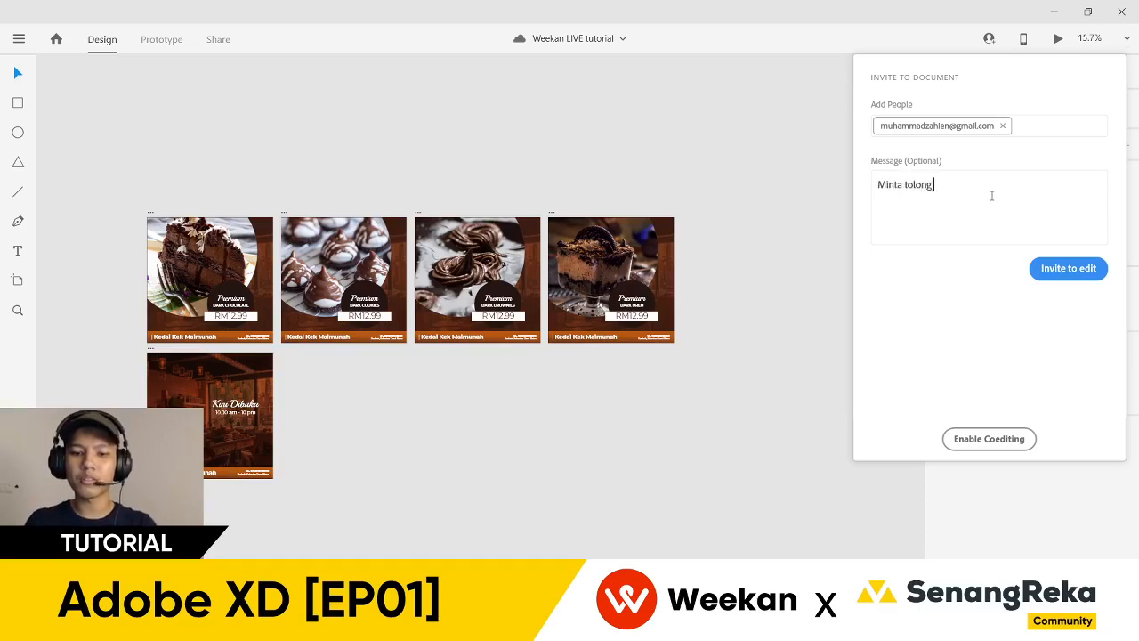
type("edit design n")
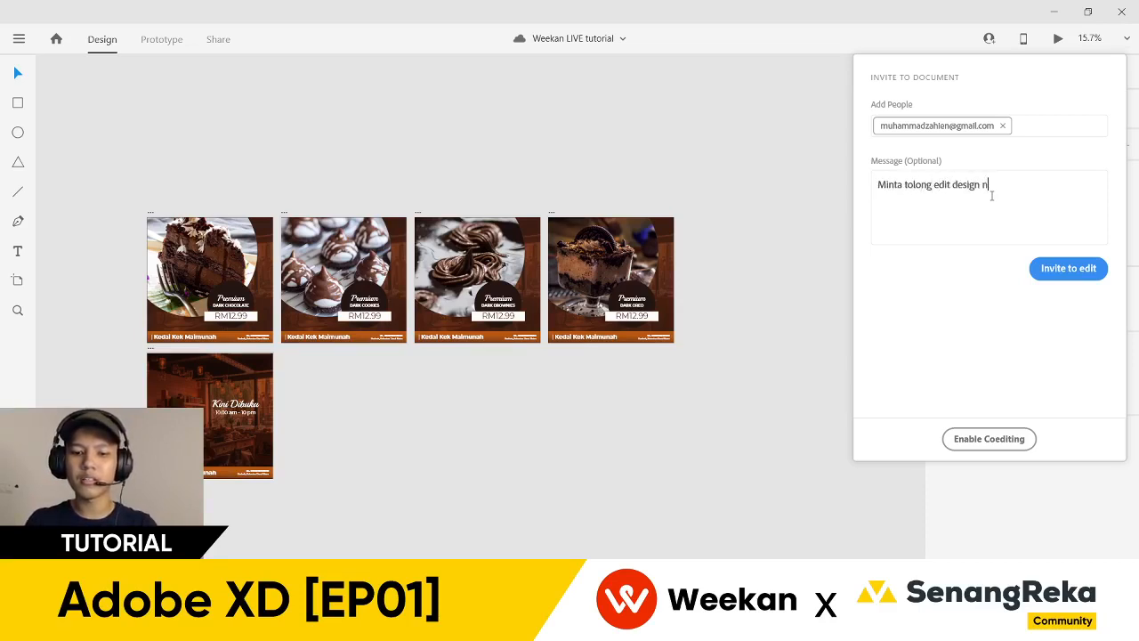
type("i. pleaseee")
key("Return")
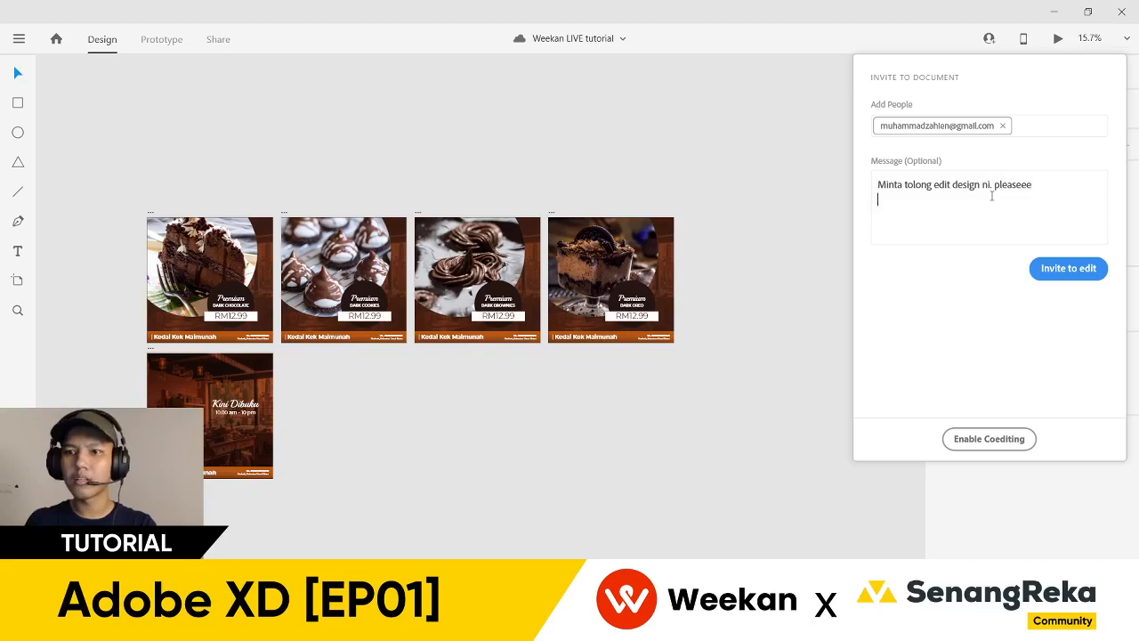
left_click(1065, 271)
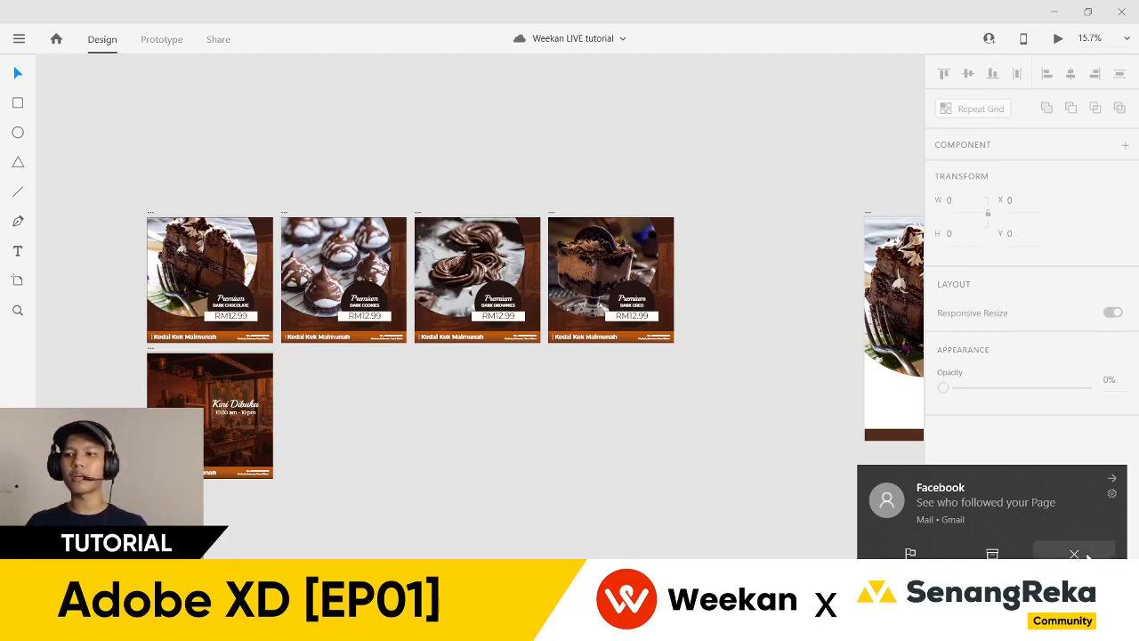
- Dismiss the Facebook notification and zoom the canvas from 15.7% to 20.4% on the carousel artboards
left_click(1074, 553)
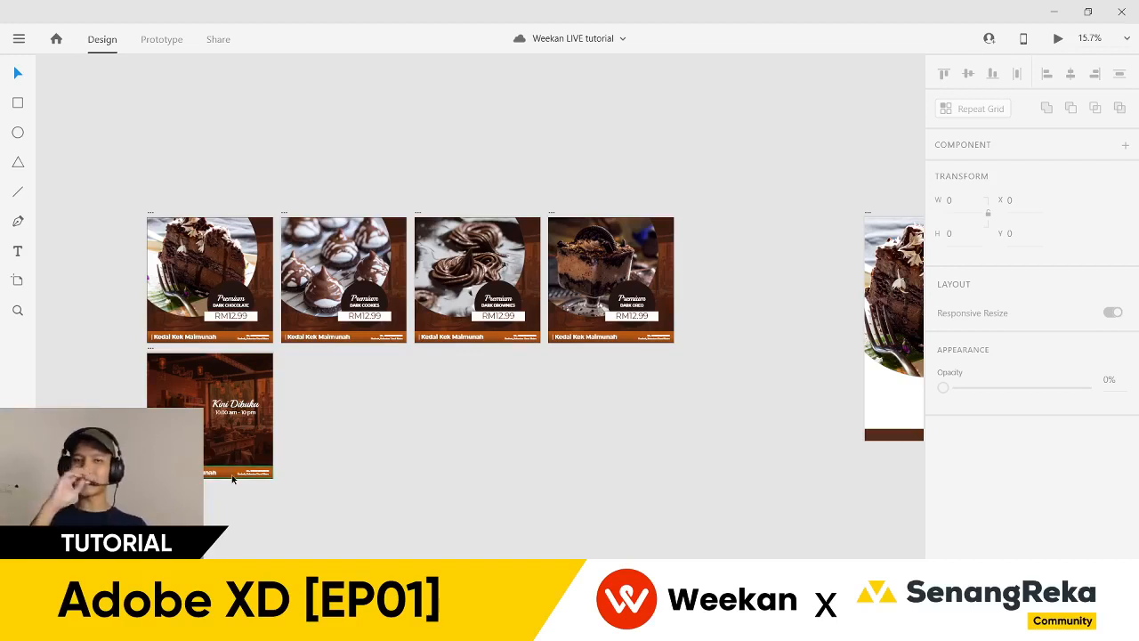
scroll(85, 525, "down", 1)
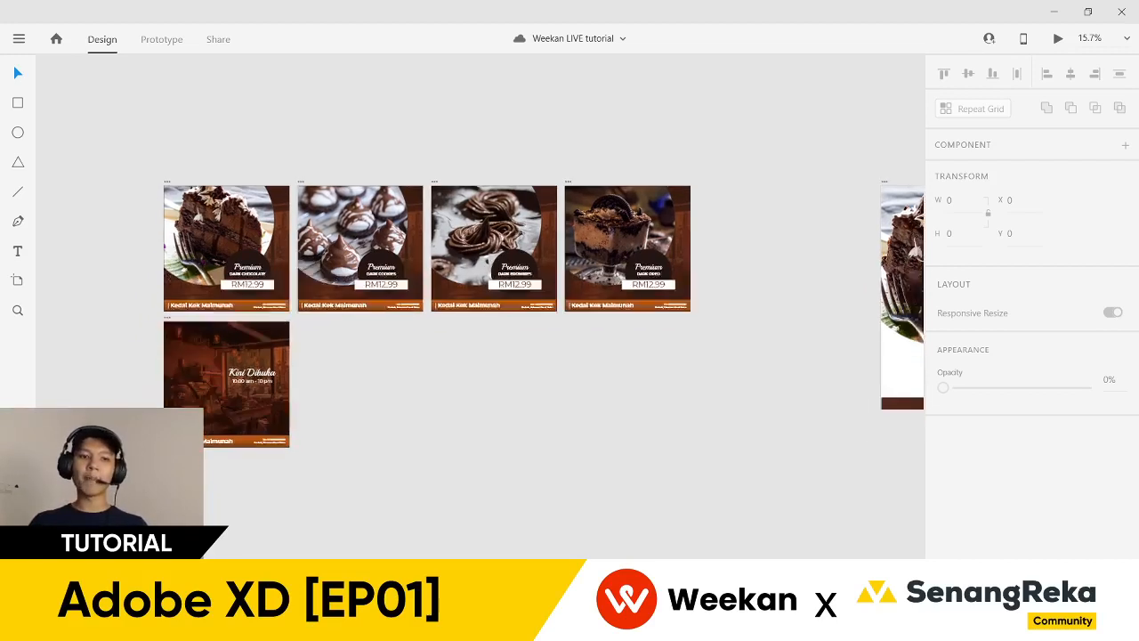
scroll(84, 525, "up", 3)
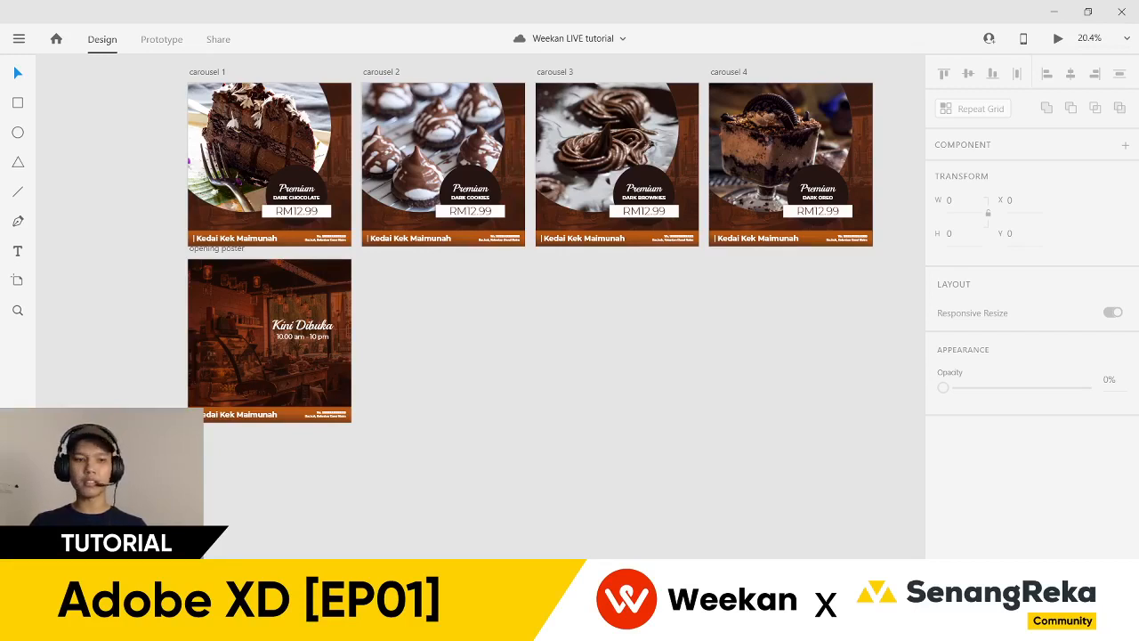
- Show the installed plugins list with Icons 4 Design, then switch to the Edge browser
key("ctrl+shift+p")
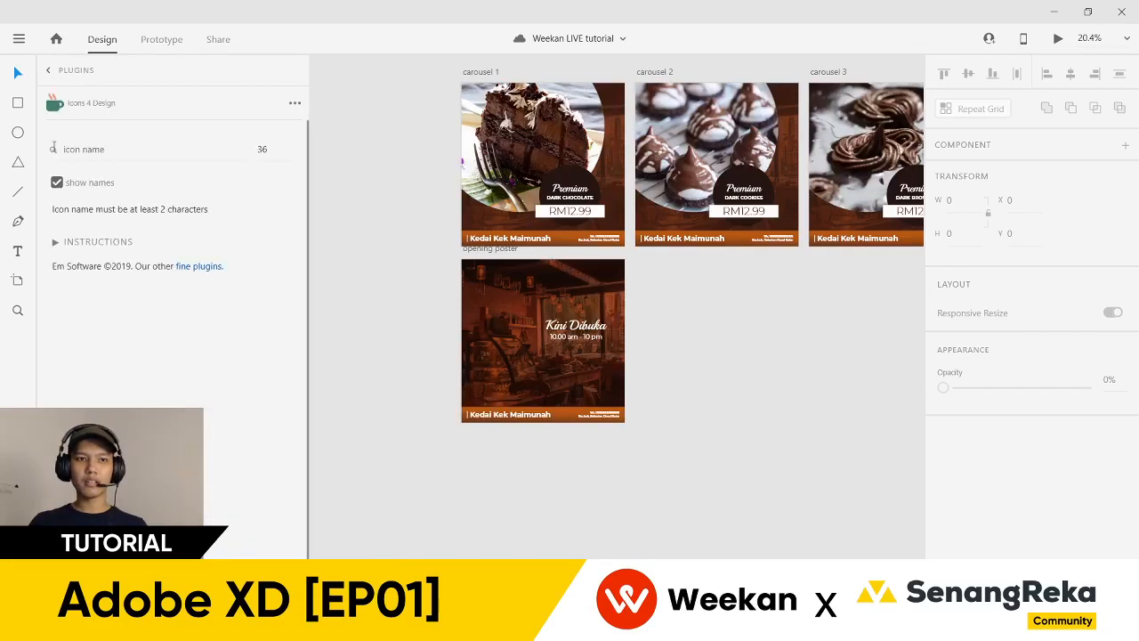
left_click(51, 71)
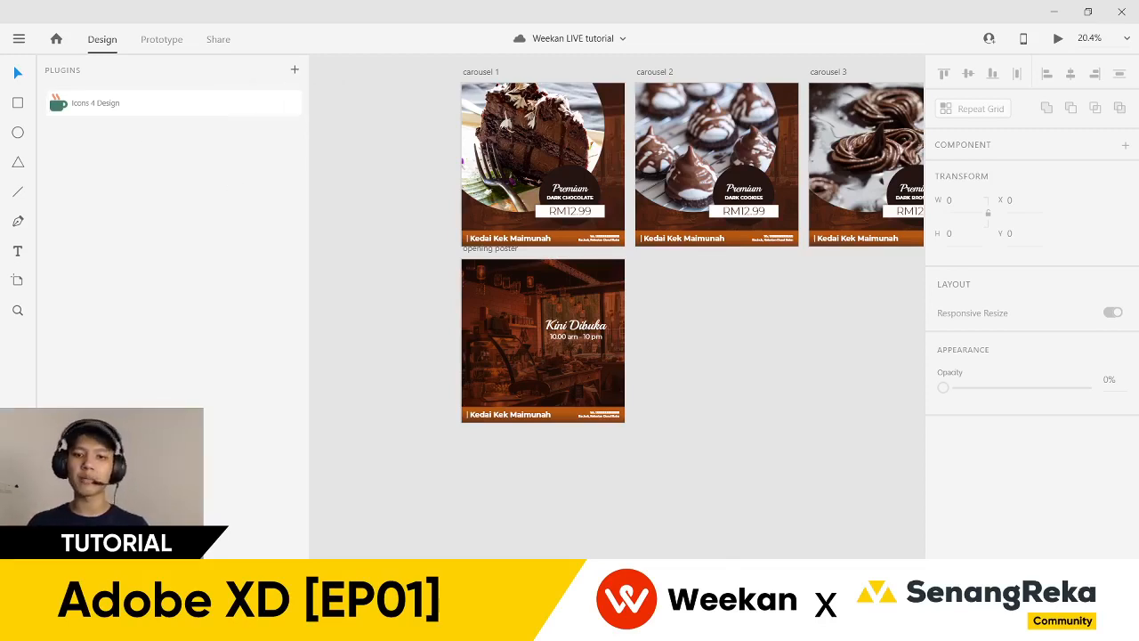
left_click(483, 521)
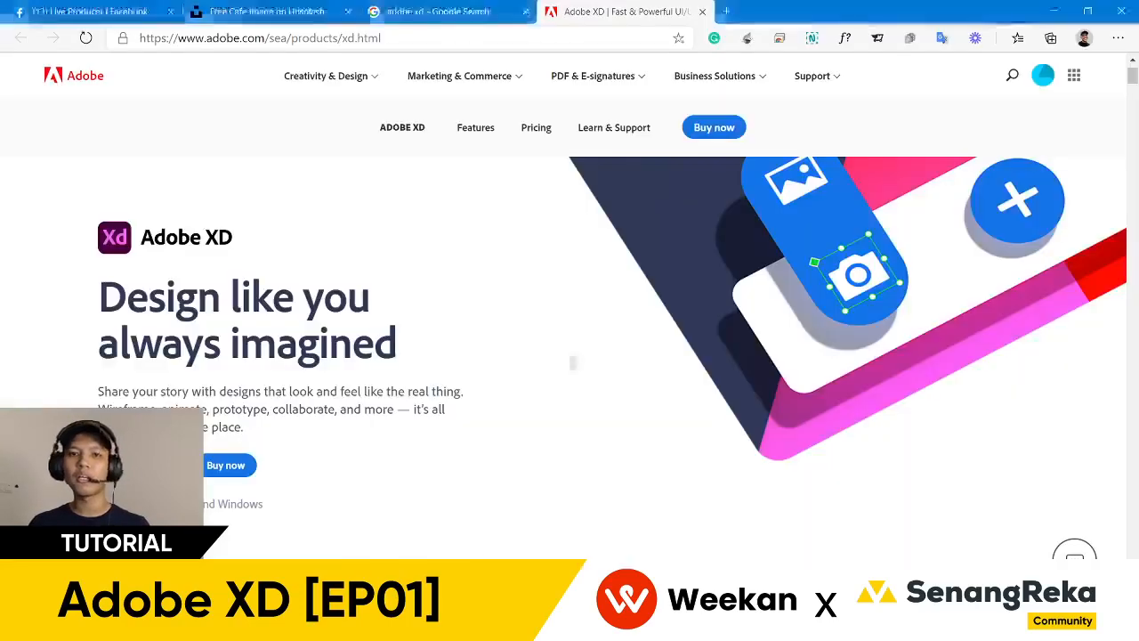
- Search Google for 'facebook icon' in a new browser tab
left_click(726, 12)
left_click(744, 205)
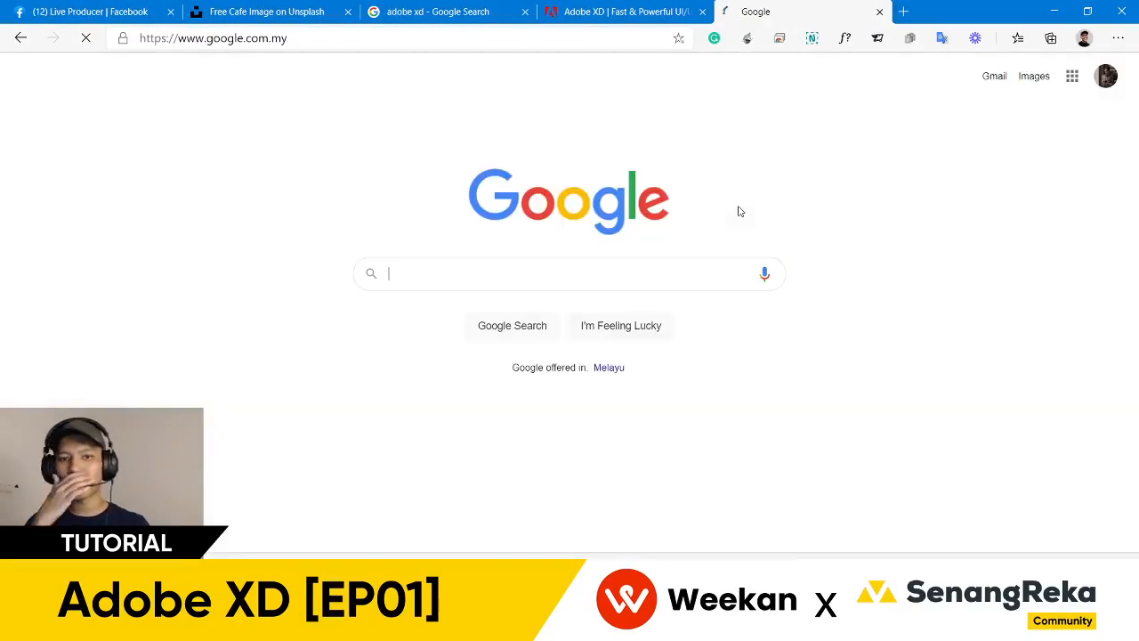
type("faceb")
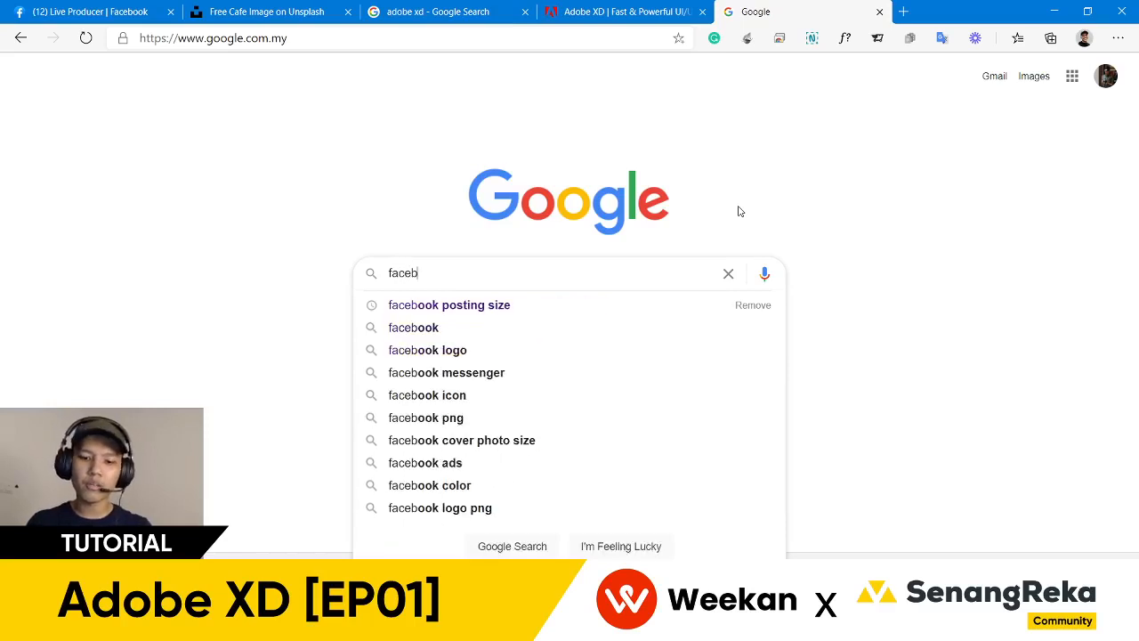
type("ook icon")
key("Return")
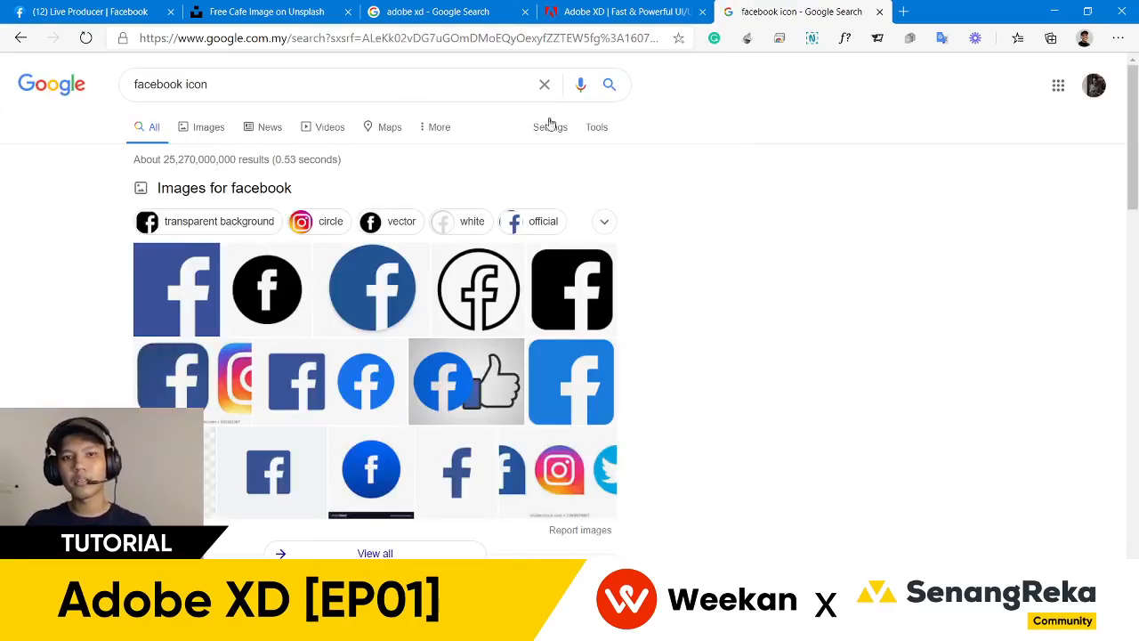
- Replace the query with 'arrow icon' and browse the results
left_click(410, 84)
triple_click(410, 84)
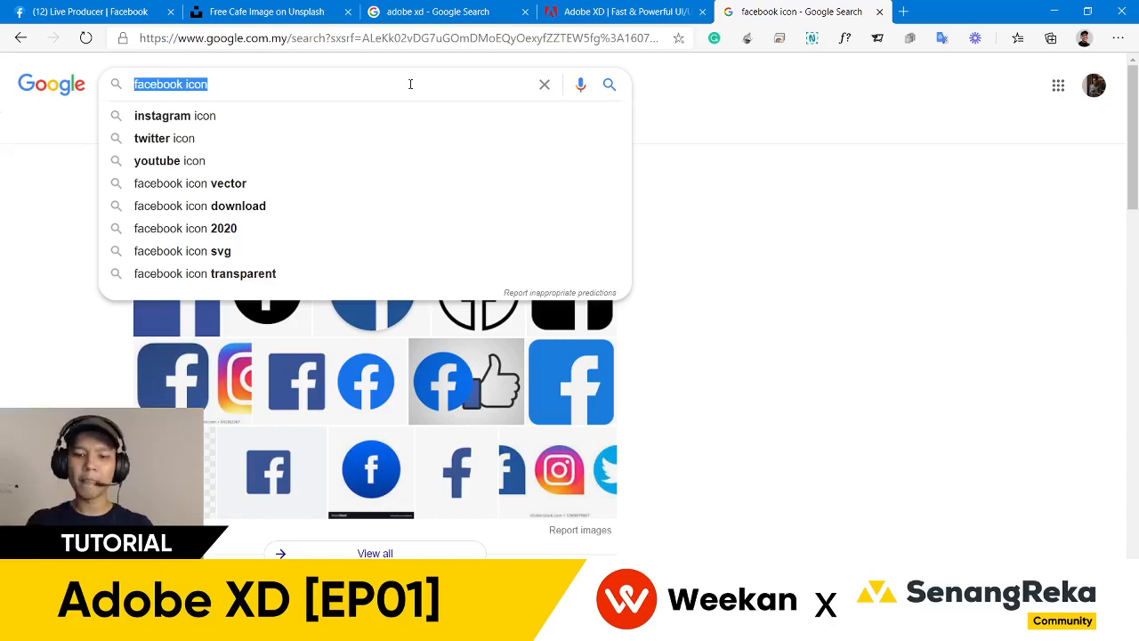
type("arrow icon")
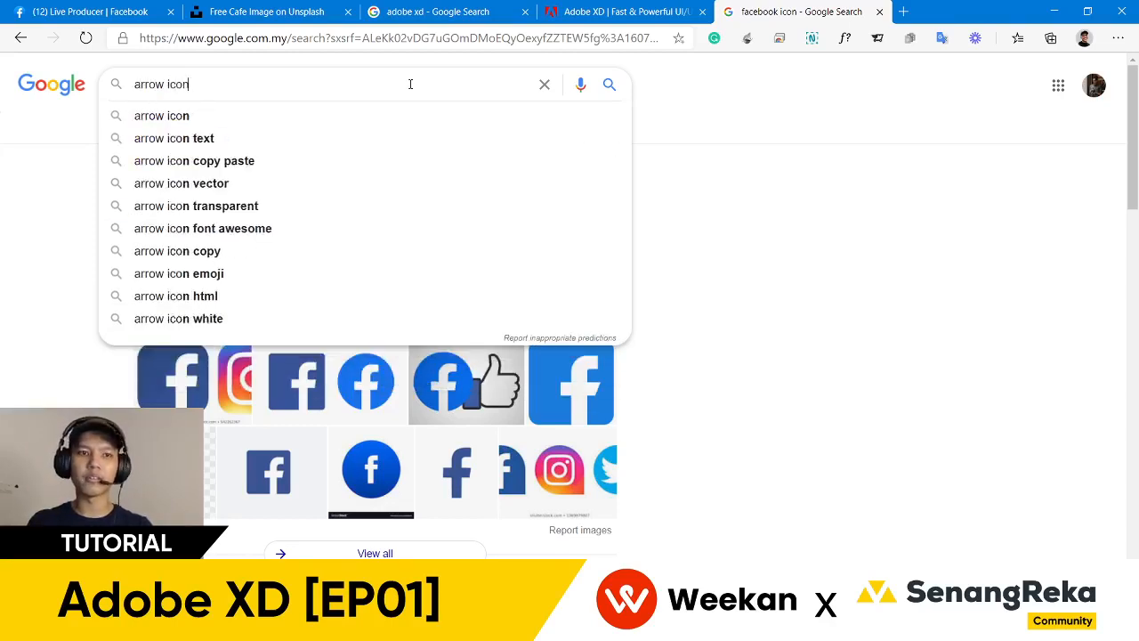
key("Return")
scroll(421, 264, "down", 1)
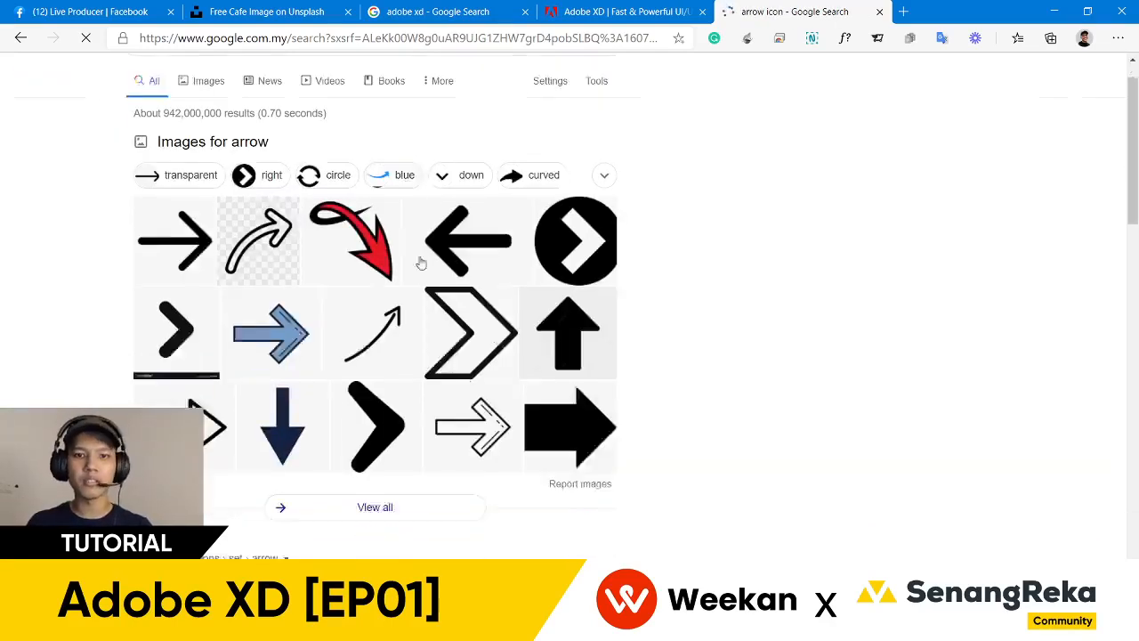
scroll(623, 532, "down", 2)
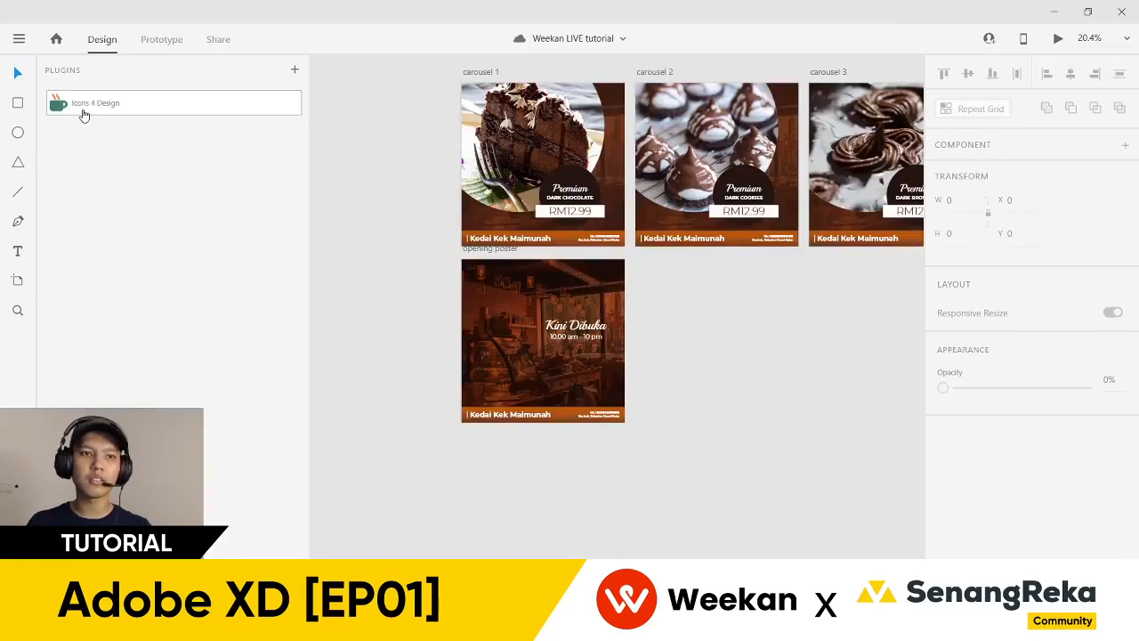
- Open the plugin manager and scroll through its Discover page
left_click(297, 71)
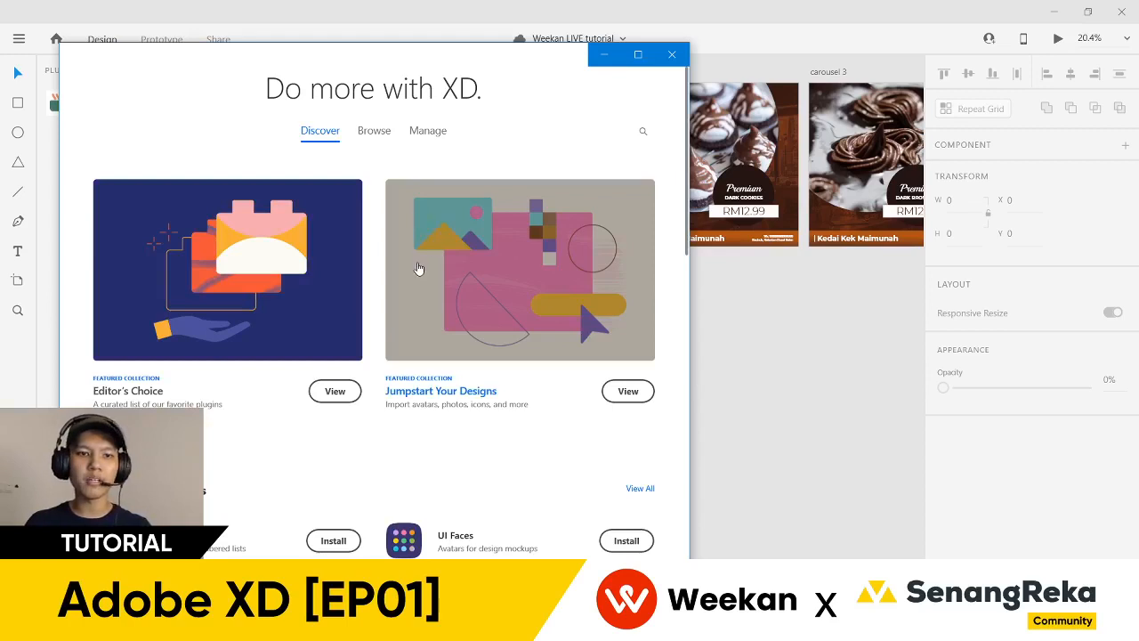
scroll(400, 290, "down", 2)
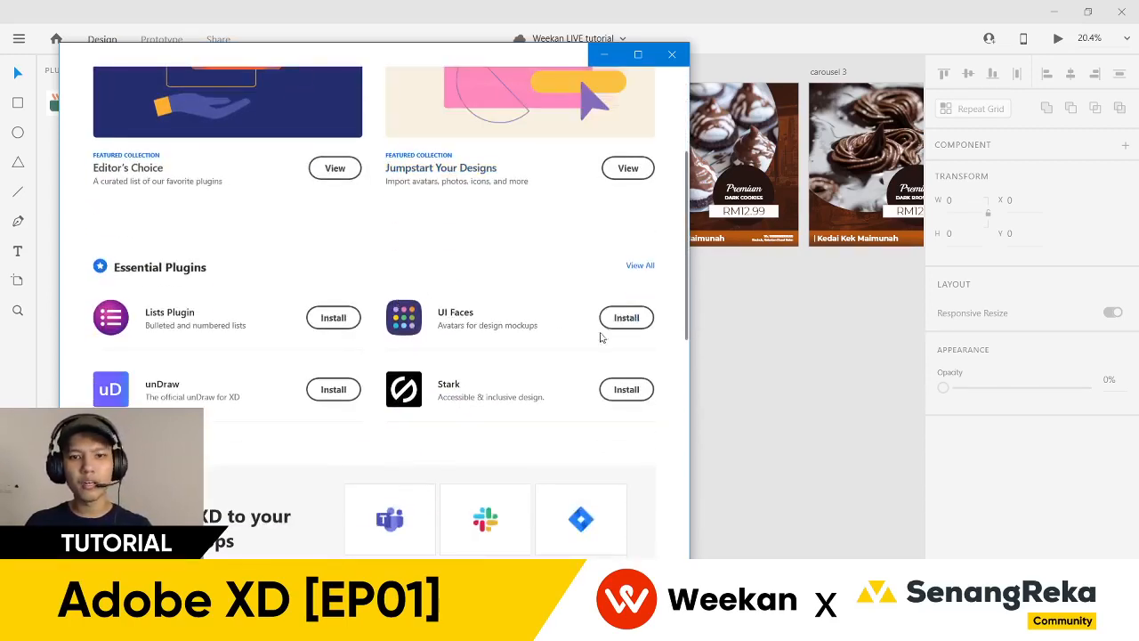
scroll(429, 331, "down", 3)
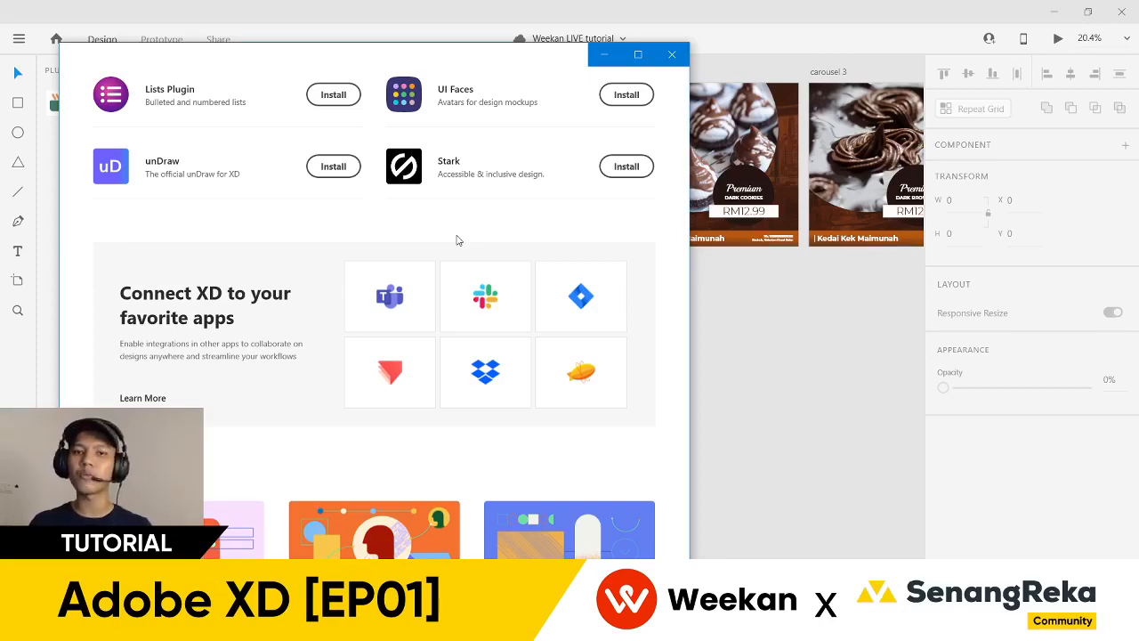
scroll(457, 240, "up", 3)
scroll(458, 190, "down", 6)
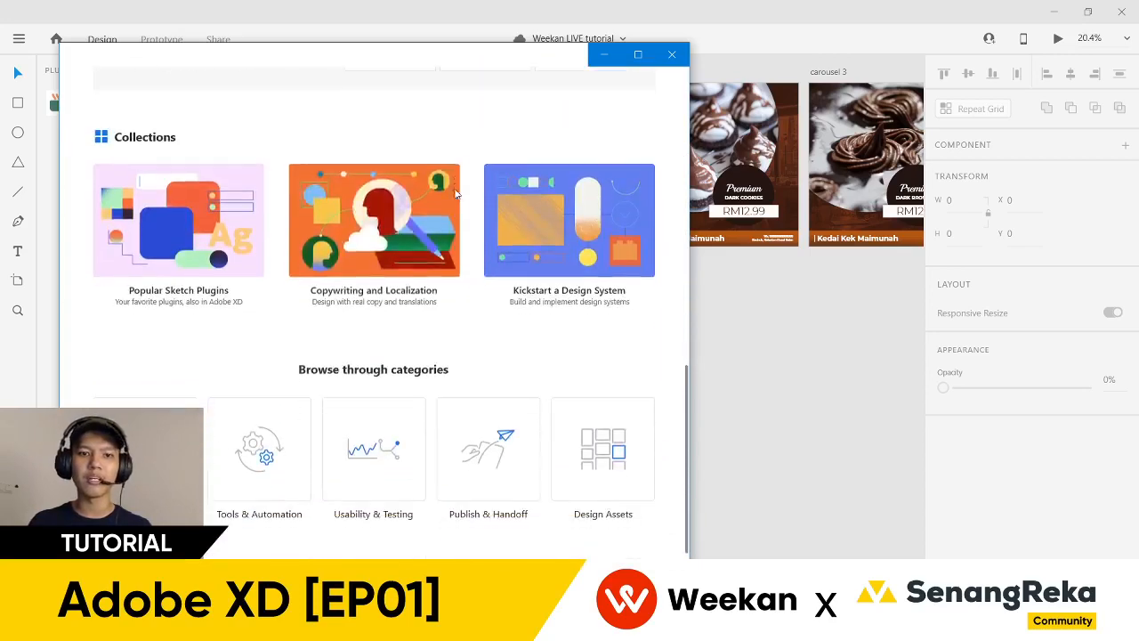
scroll(479, 342, "up", 10)
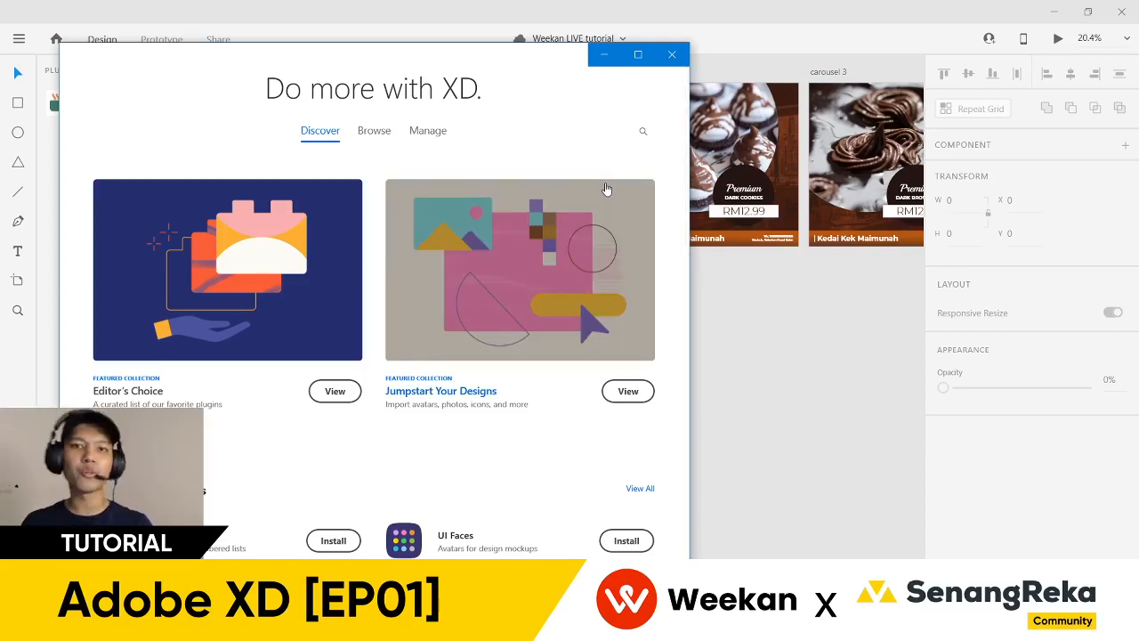
- Reopen the plugin manager on the Browse tab, listing popular plugins from All Categories
left_click(672, 54)
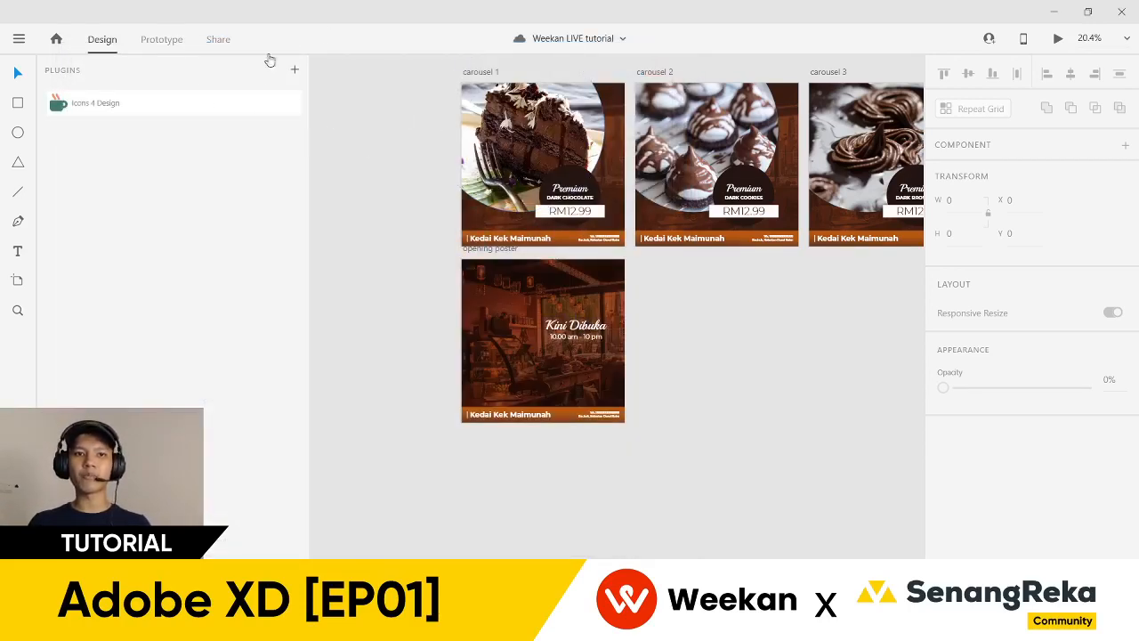
left_click(295, 75)
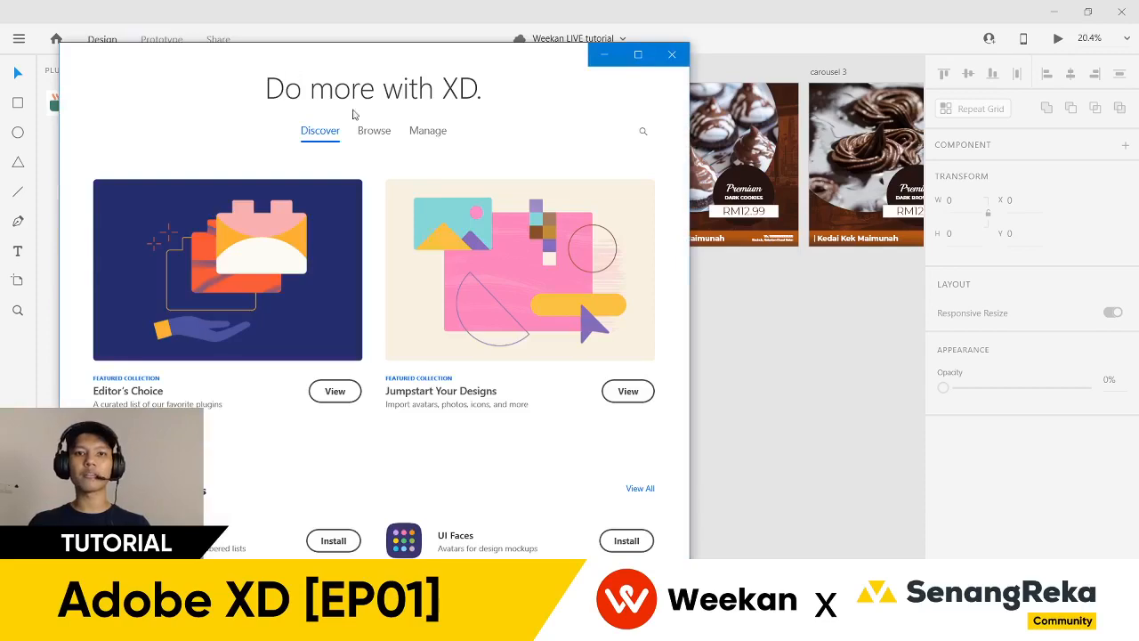
left_click(672, 54)
left_click(294, 70)
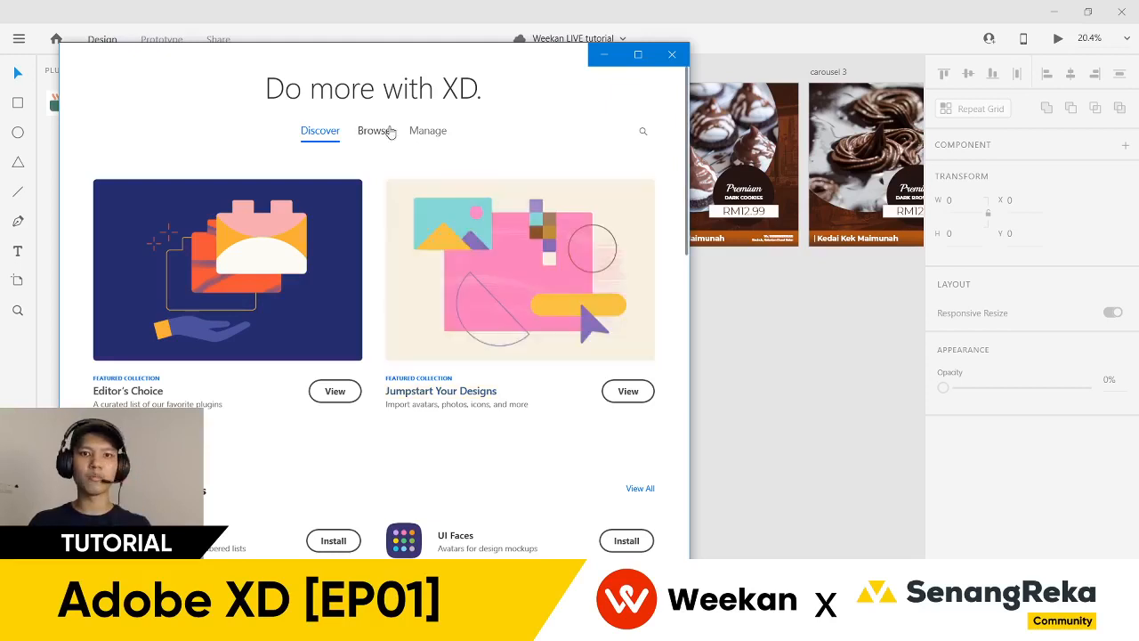
left_click(375, 131)
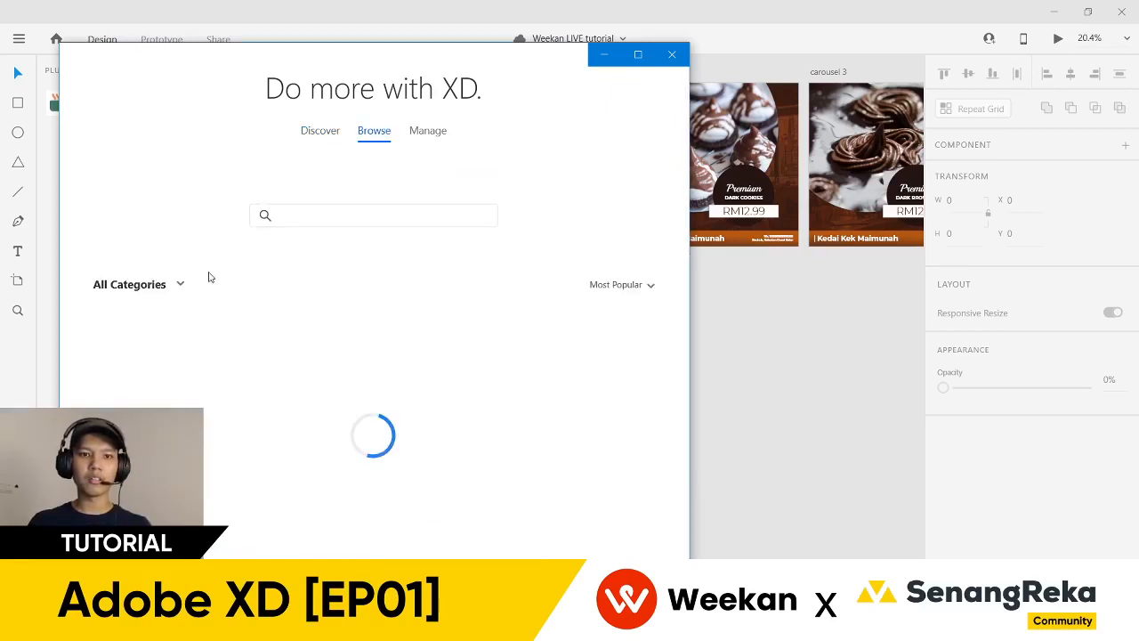
scroll(208, 277, "down", 1)
left_click(178, 215)
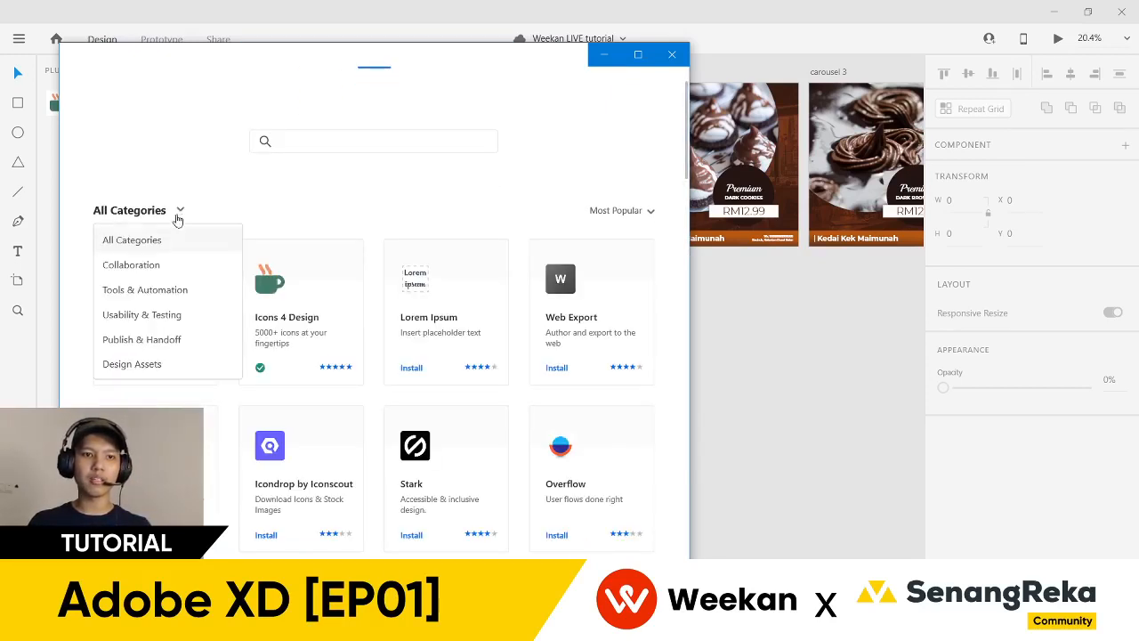
left_click(179, 215)
scroll(185, 197, "down", 1)
scroll(147, 363, "down", 1)
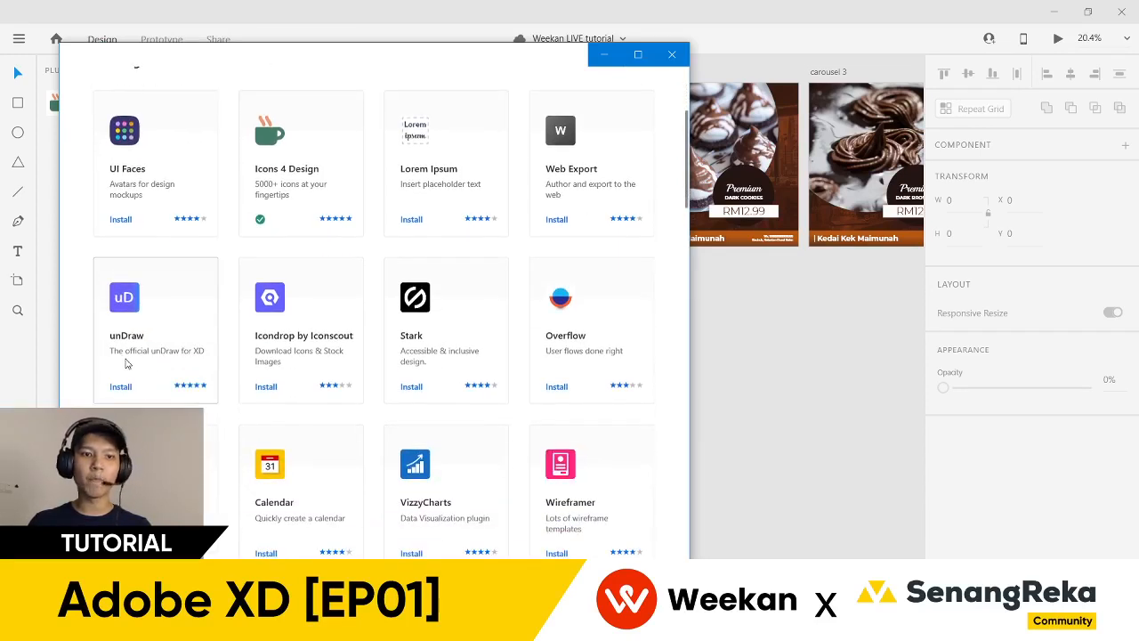